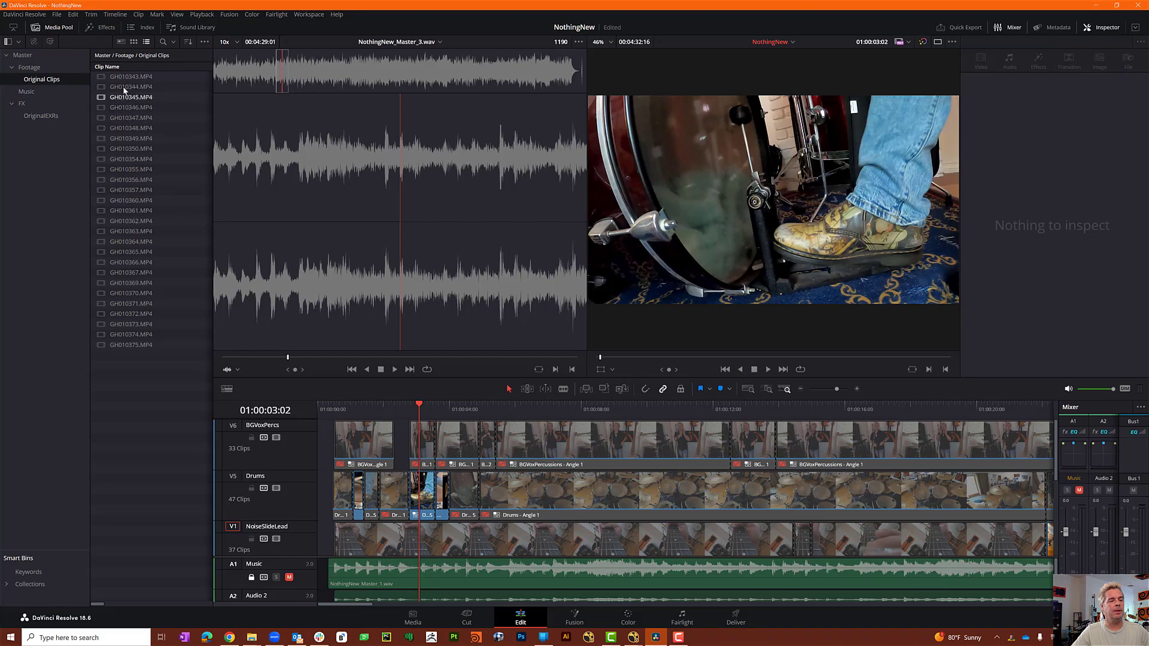
Preview the original clips from GH010343.MP4 through GH010357.MP4 one by one, sampling a frame further into the last two.
click(133, 77)
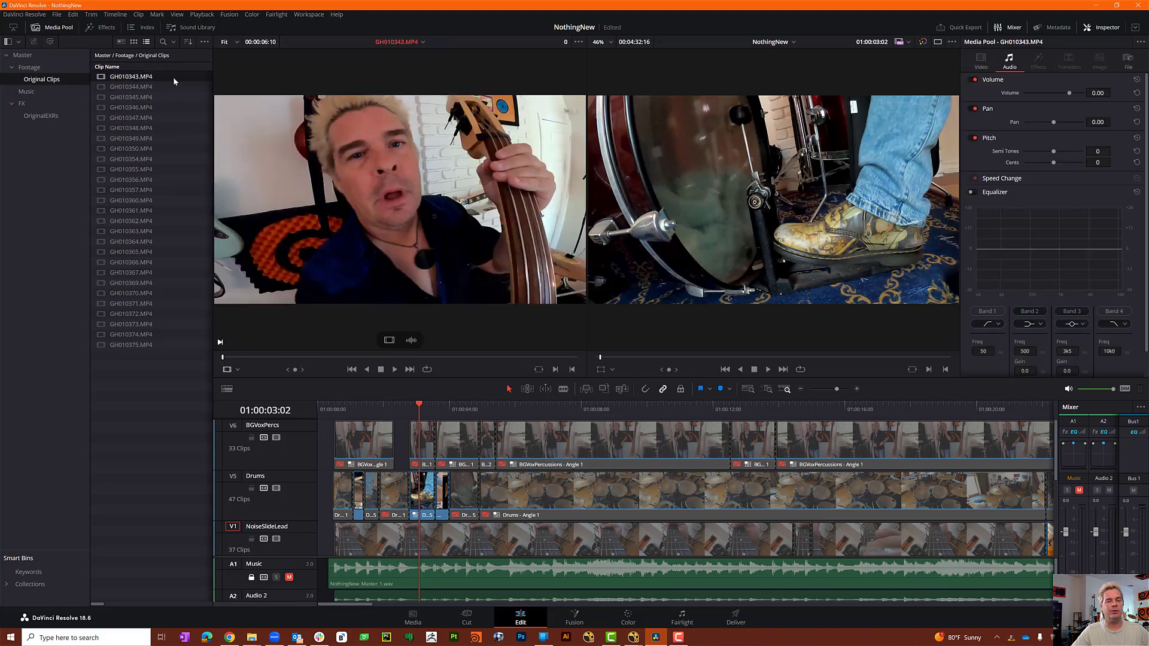
click(128, 87)
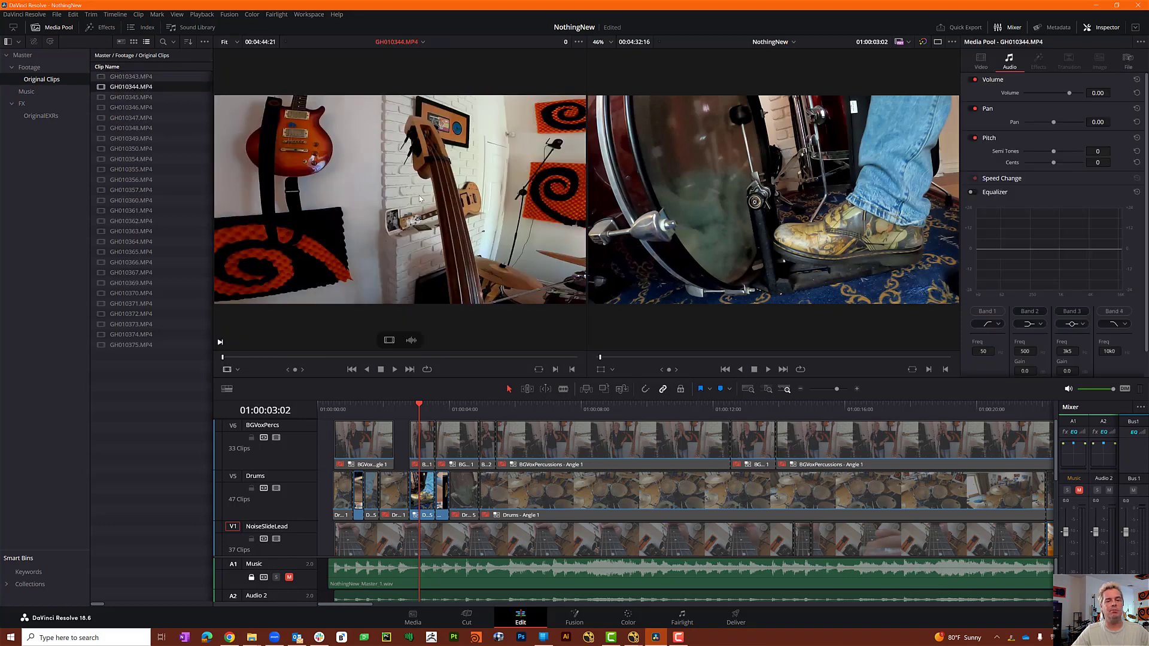
click(131, 97)
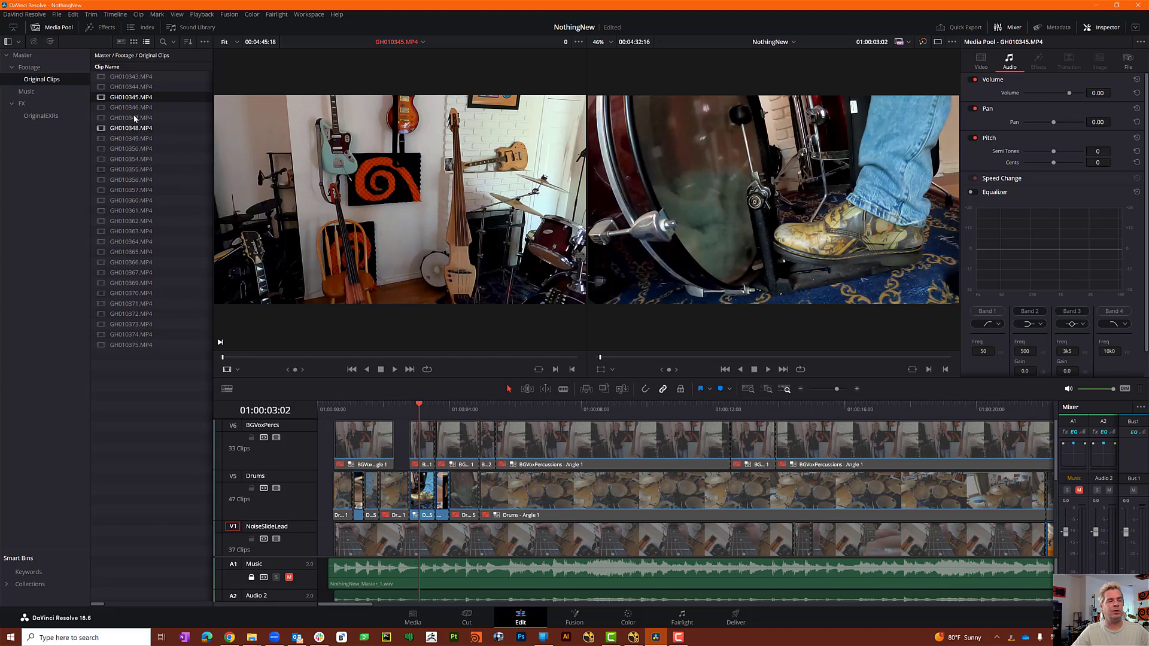
click(132, 109)
click(124, 117)
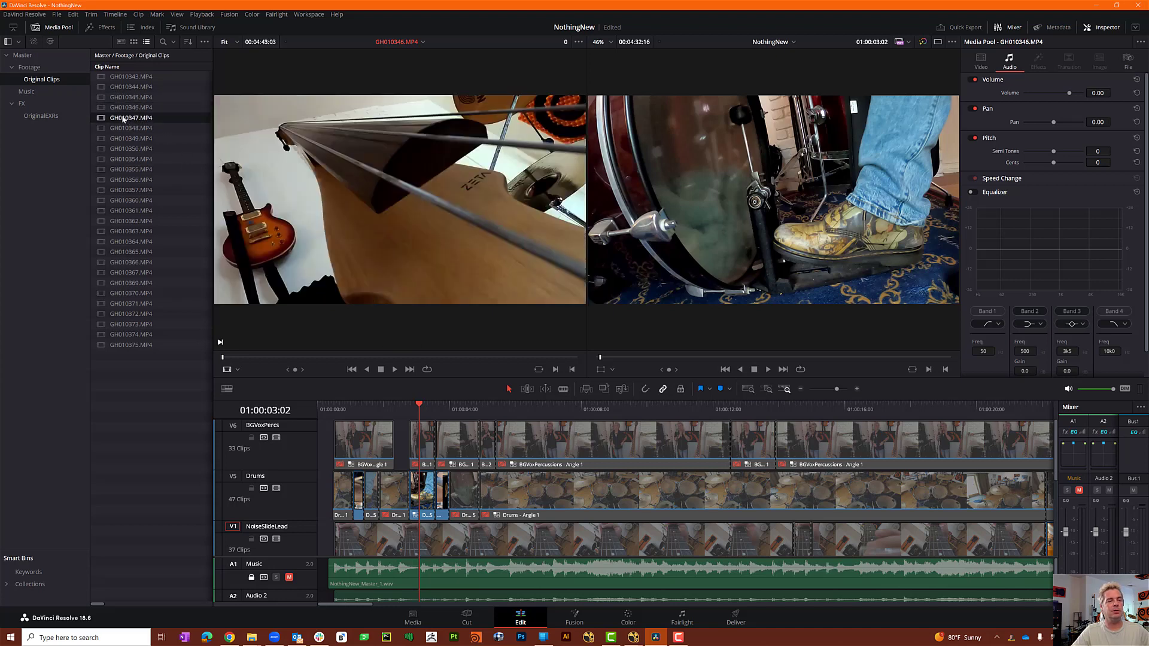
click(131, 128)
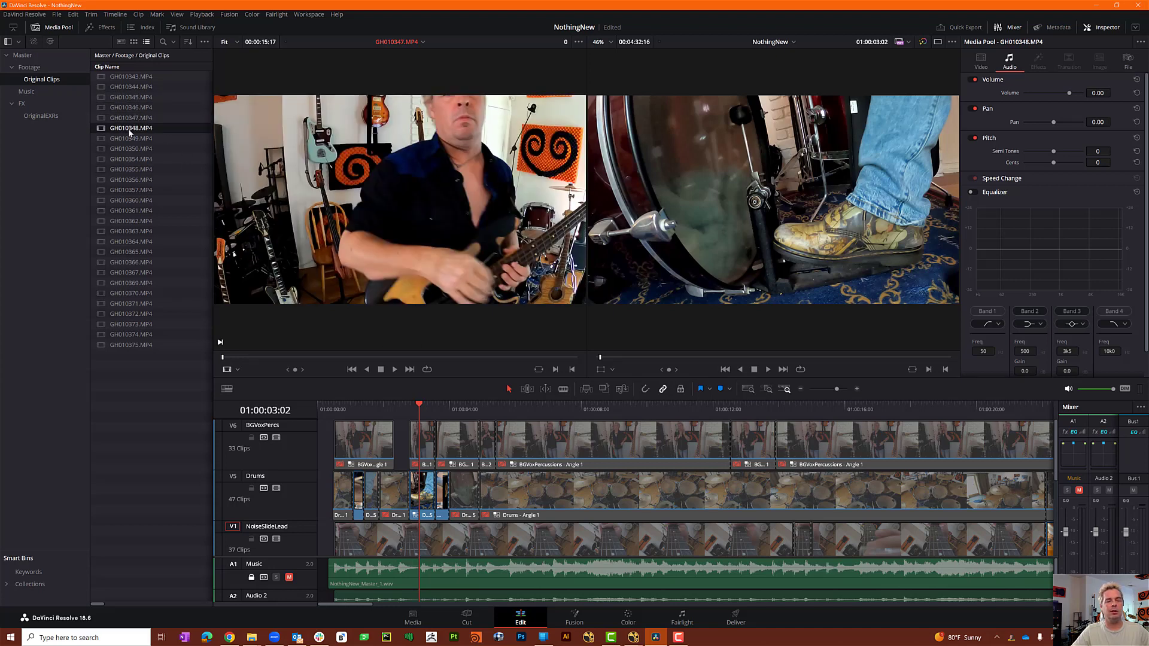
click(142, 139)
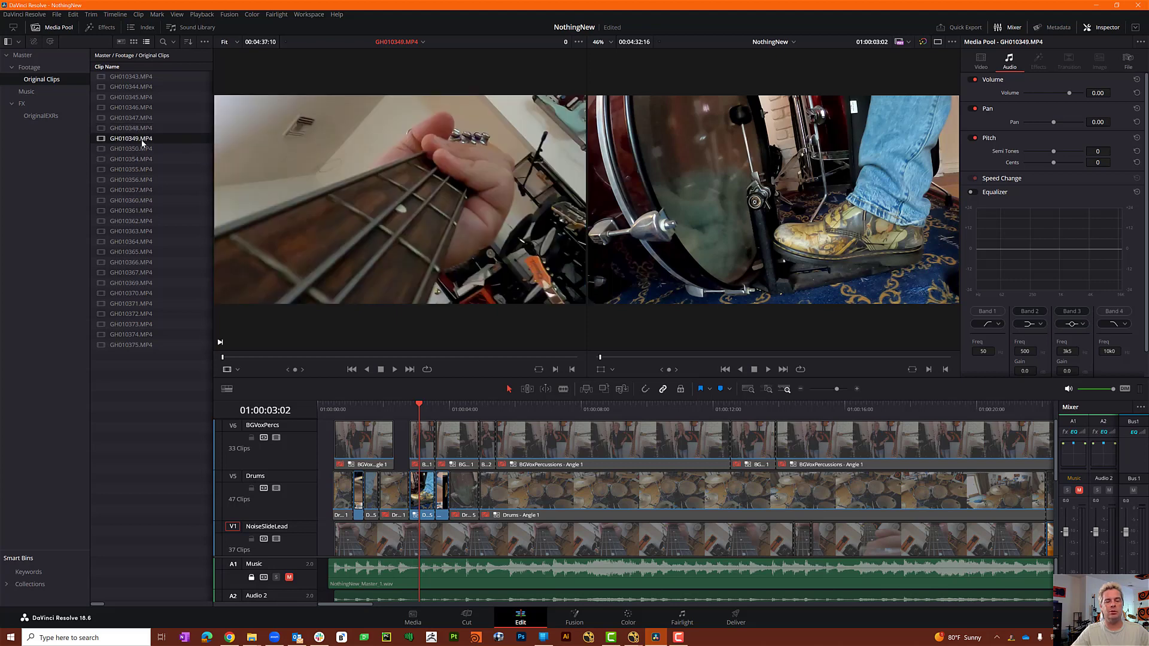
click(132, 148)
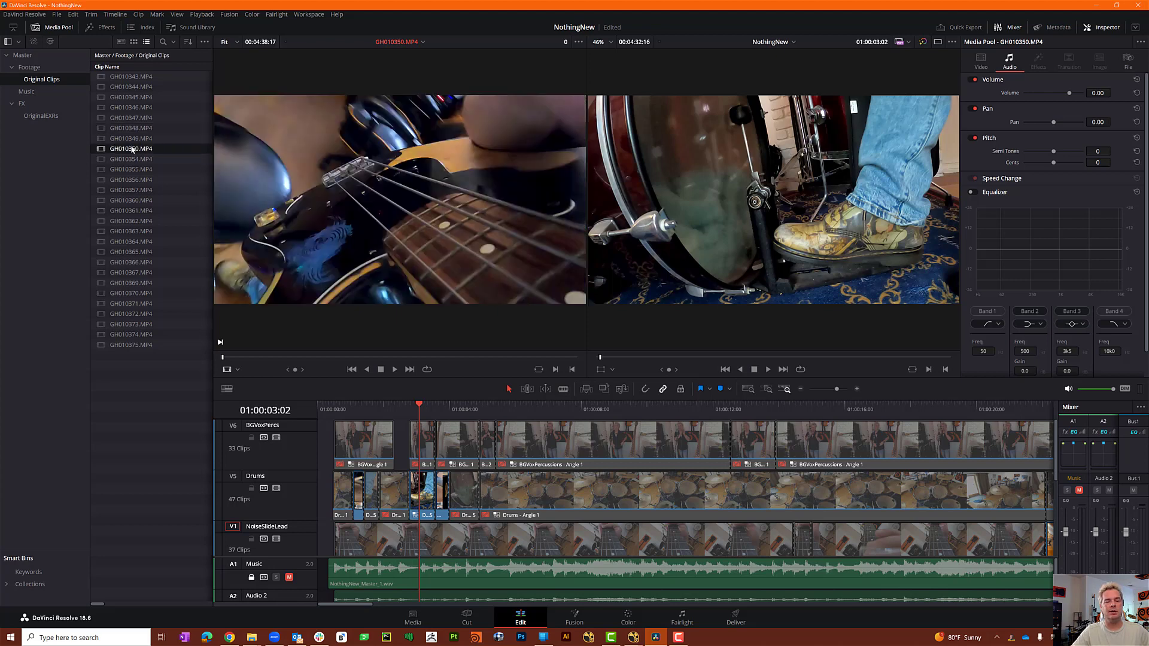
click(127, 159)
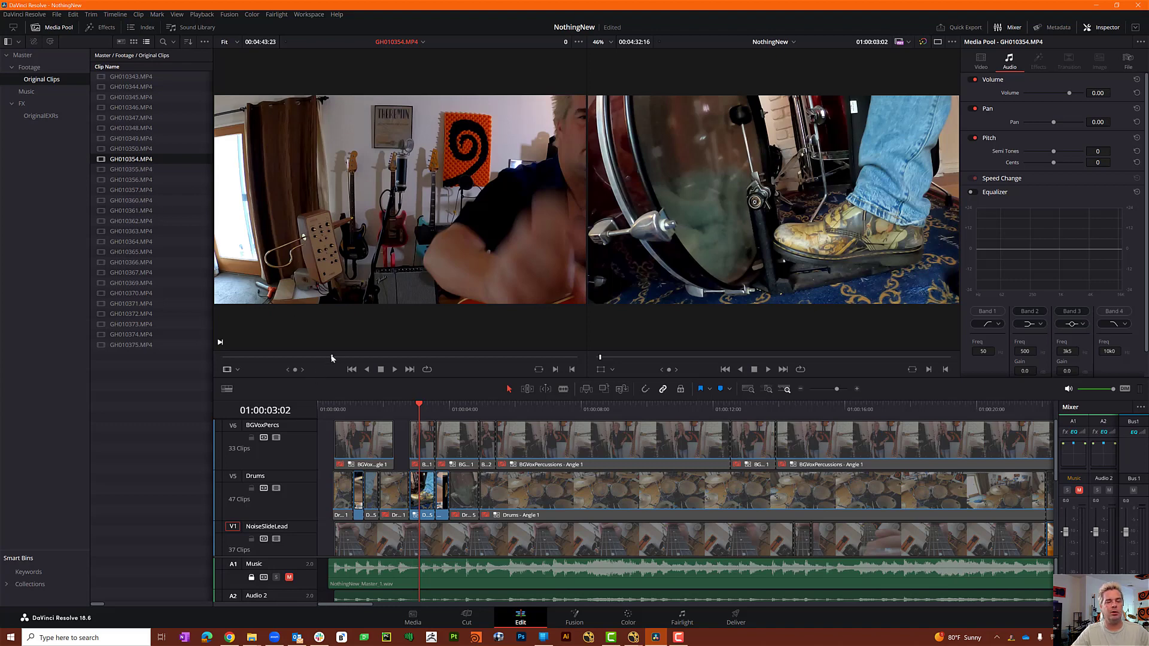
click(175, 170)
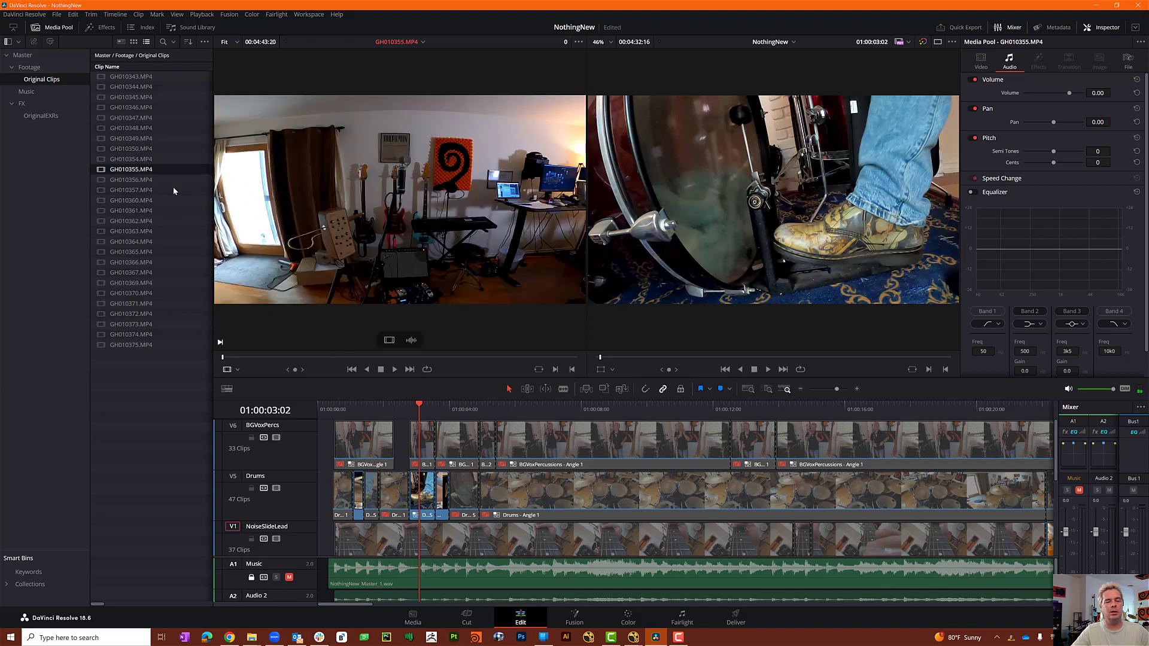
click(133, 179)
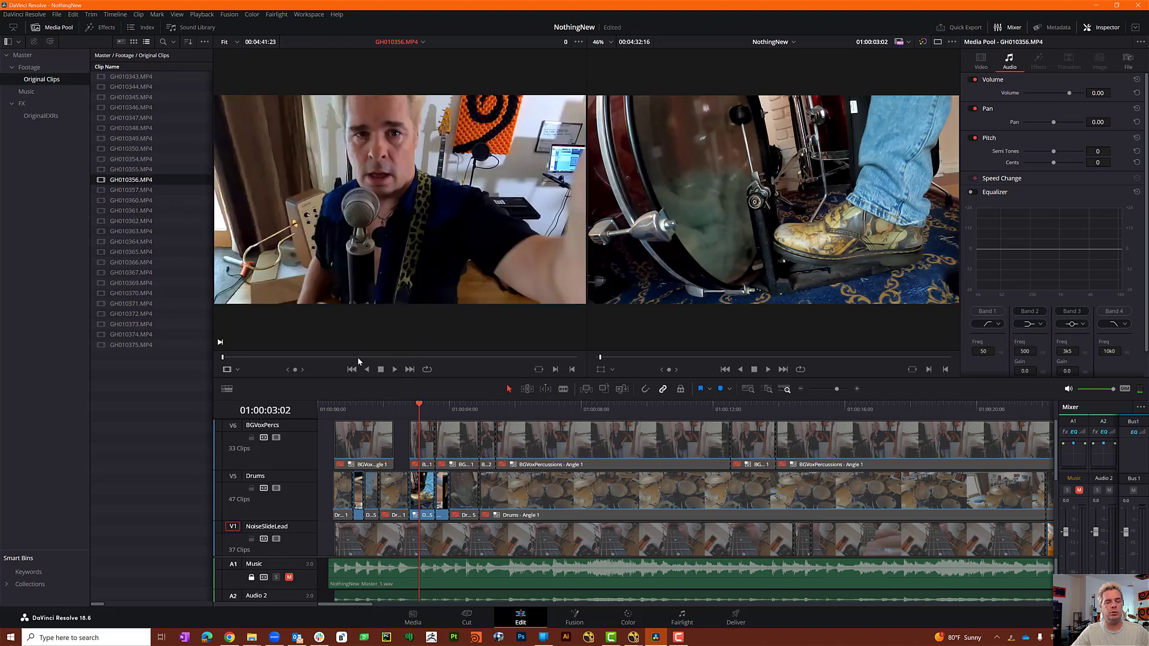
click(362, 357)
click(135, 191)
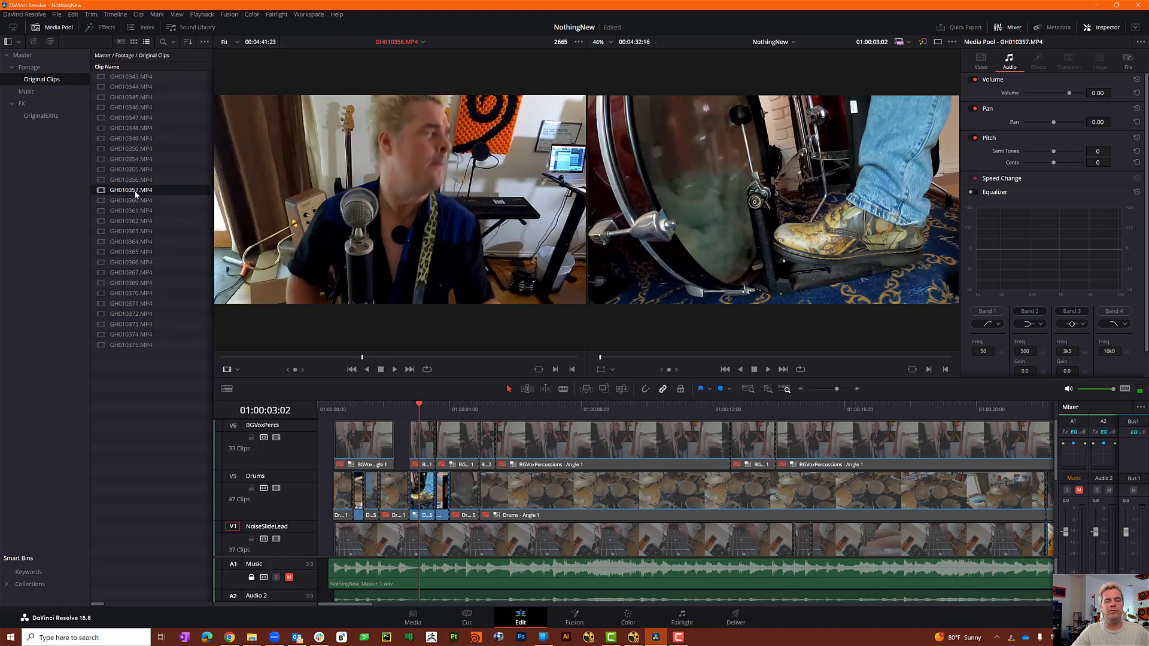
click(346, 357)
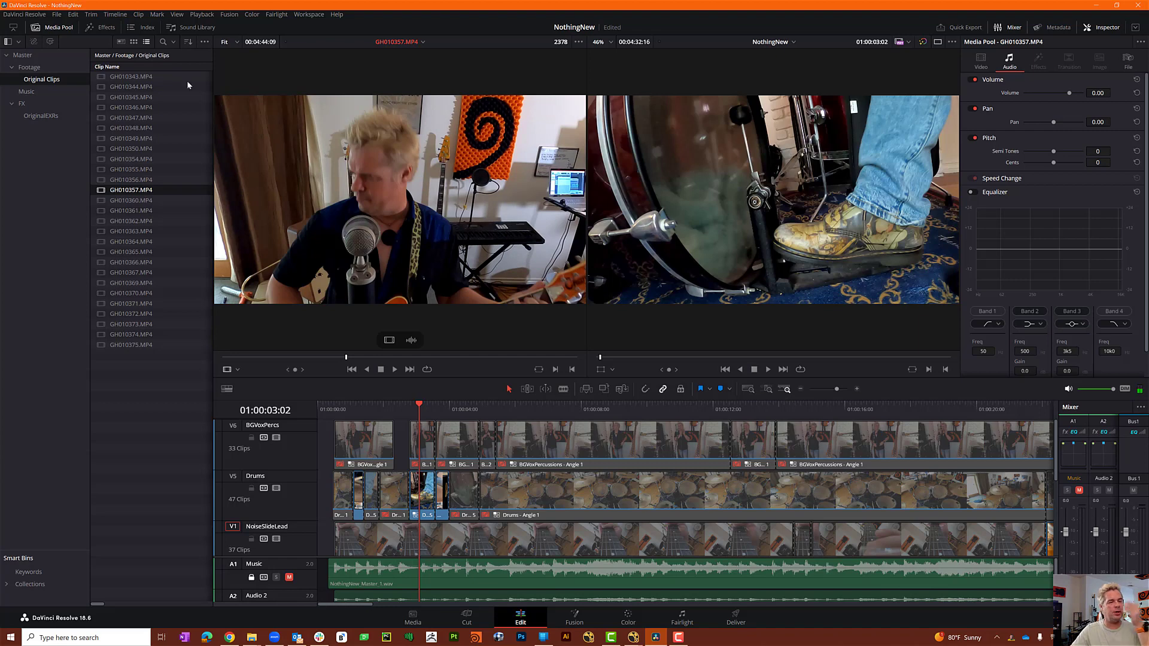
Load the MainGuitarVox multicam clip from the Footage bin into the source viewer and scrub through its angles.
click(42, 68)
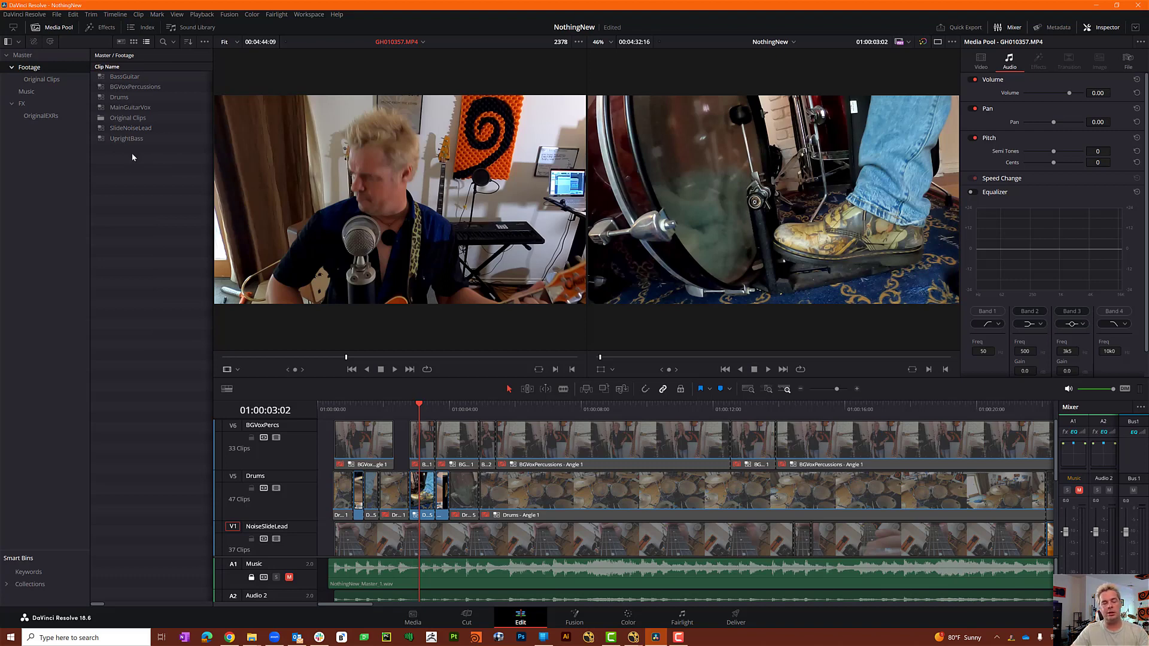
double_click(100, 110)
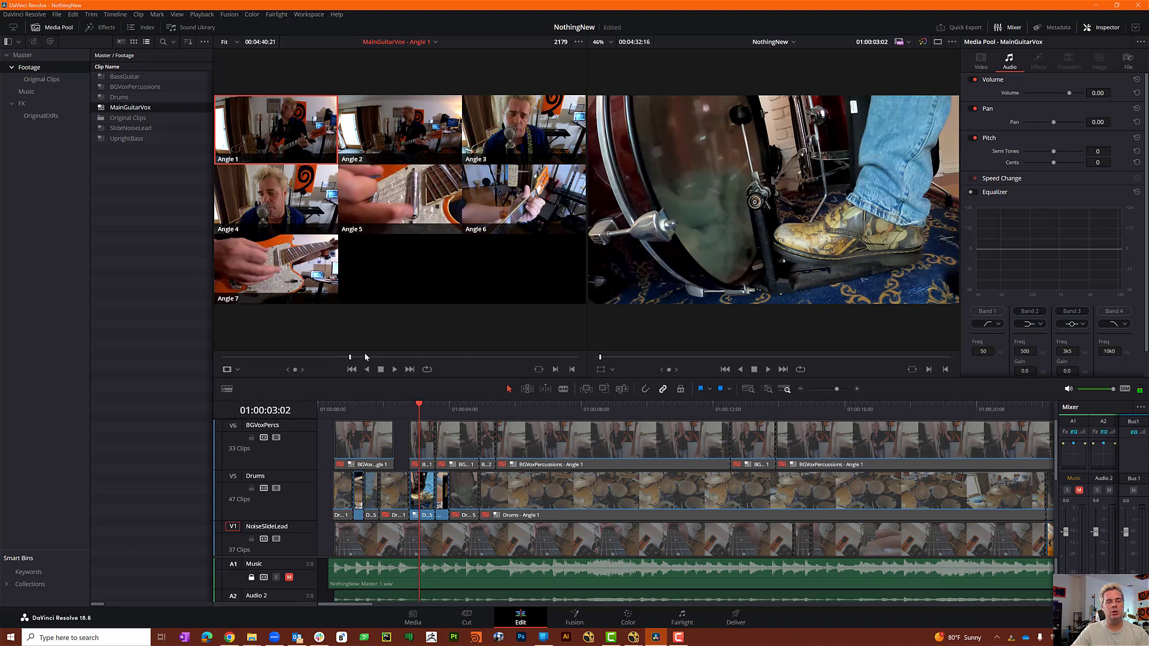
mouse_move(365, 358)
mouse_down()
mouse_move(427, 357)
mouse_move(374, 357)
mouse_up()
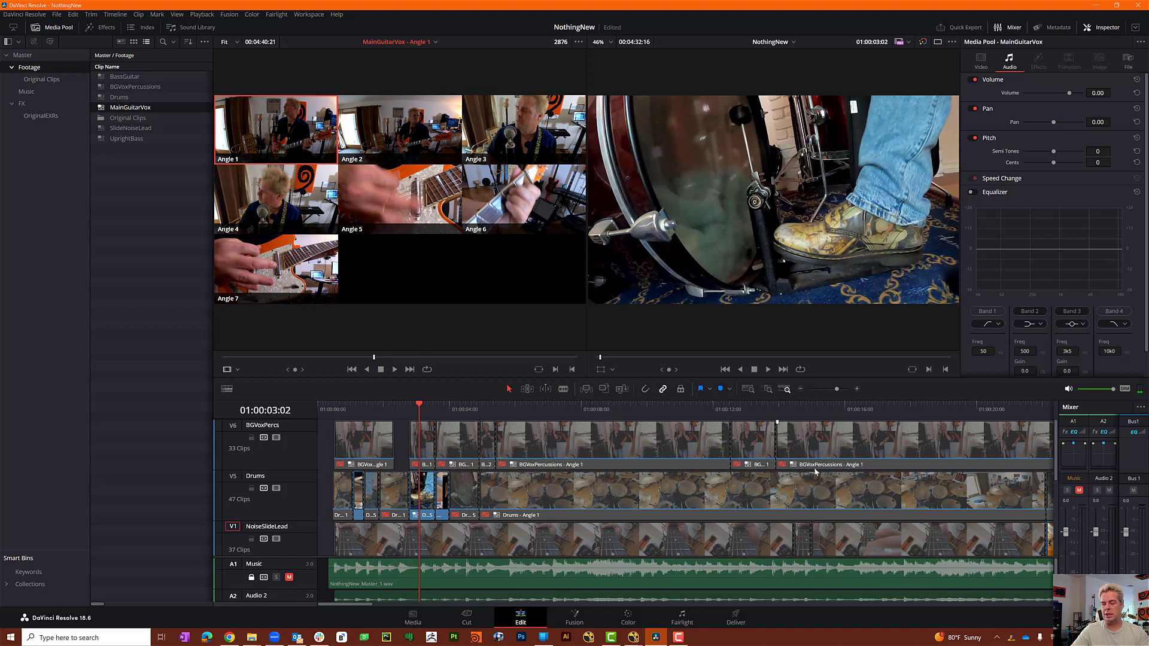
Switch the enabled BassGuitar multicam clip at timecode 01:00:11:23 on V3 to Angle 2.
click(836, 441)
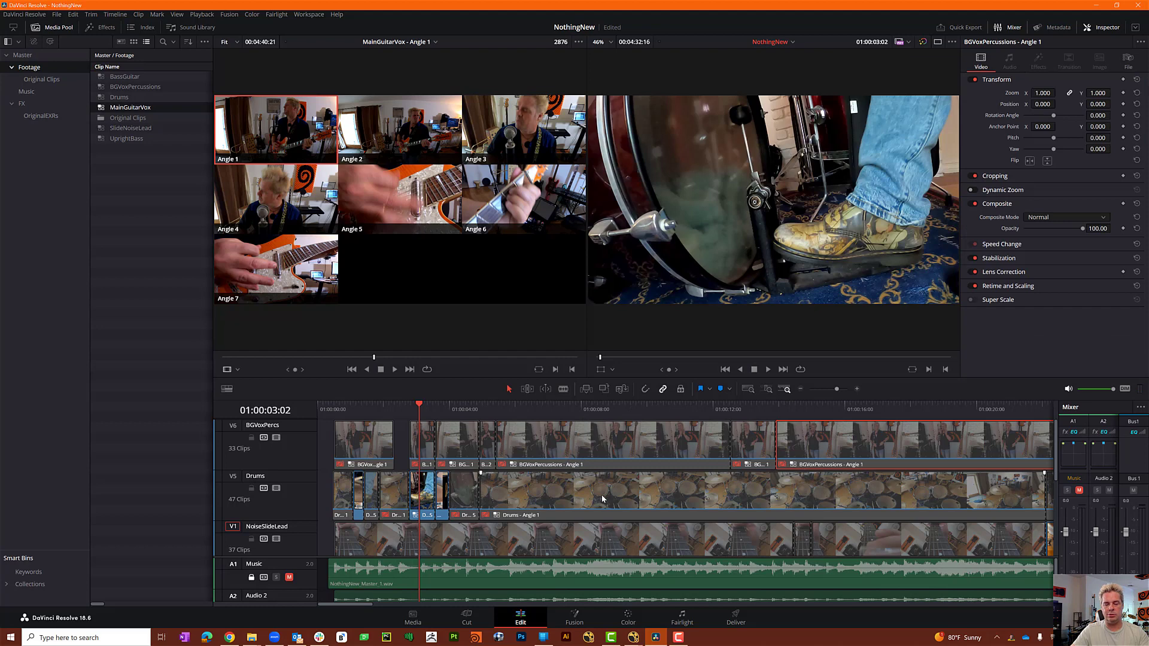
scroll(601, 495, down, 3)
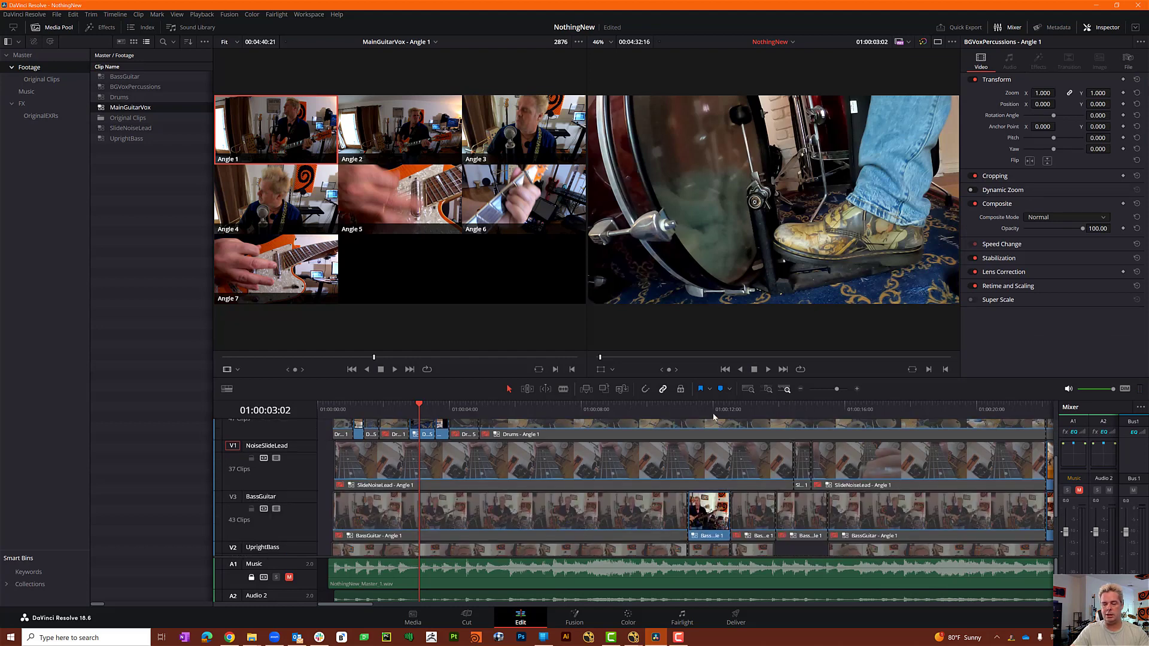
click(713, 414)
click(701, 522)
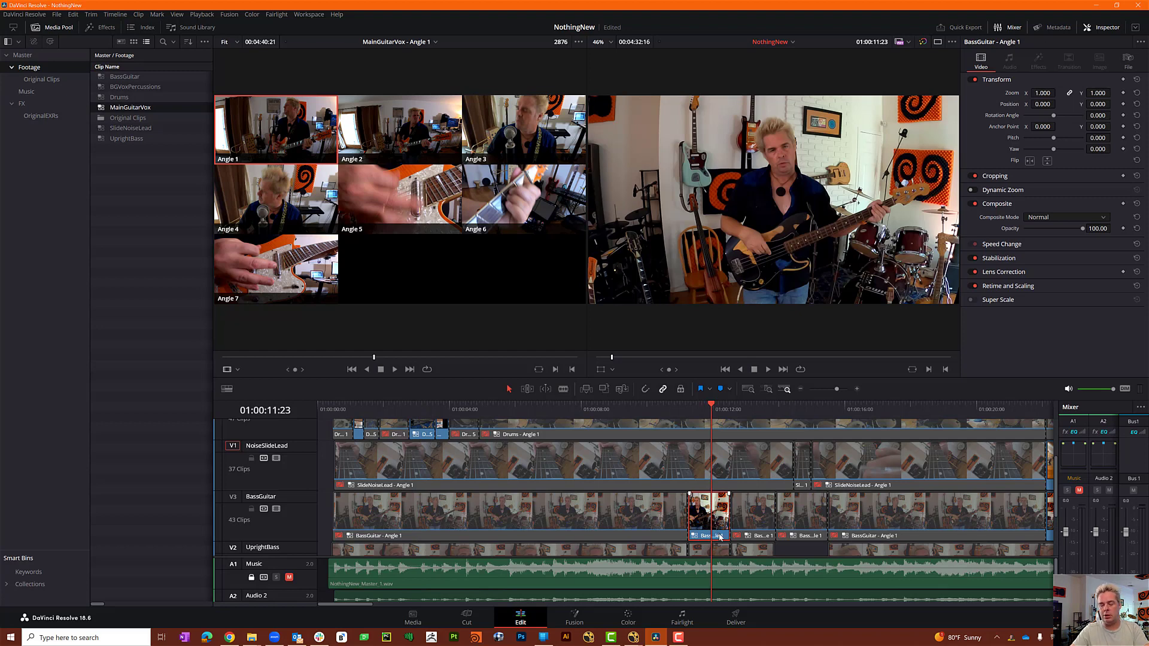
right_click(718, 521)
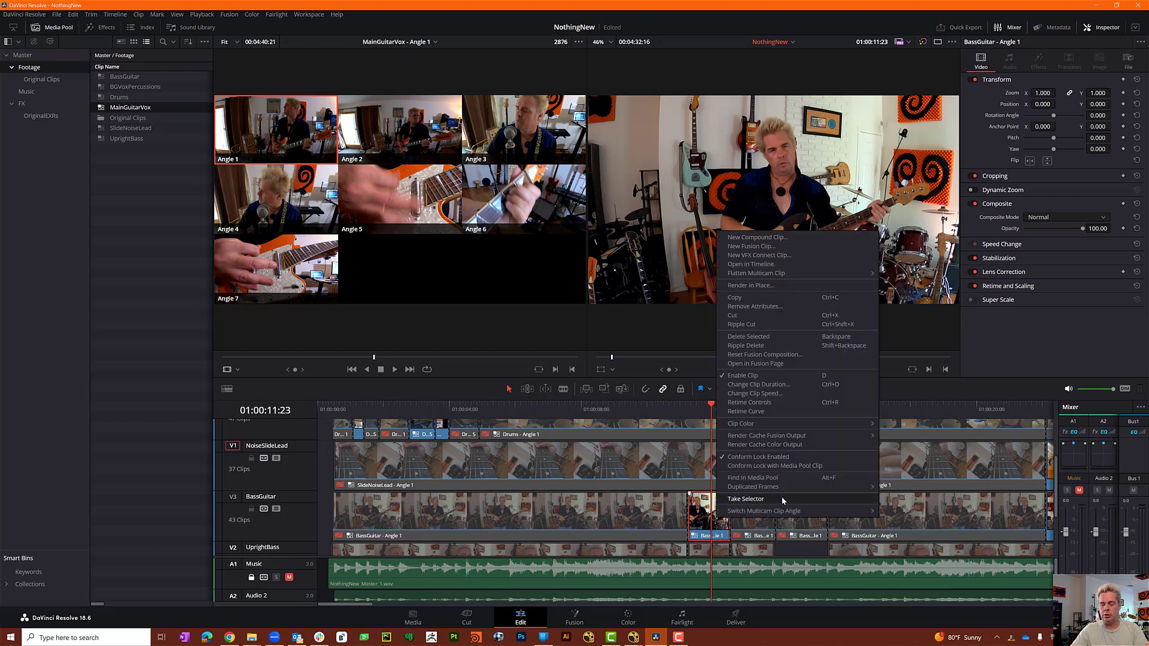
mouse_move(790, 511)
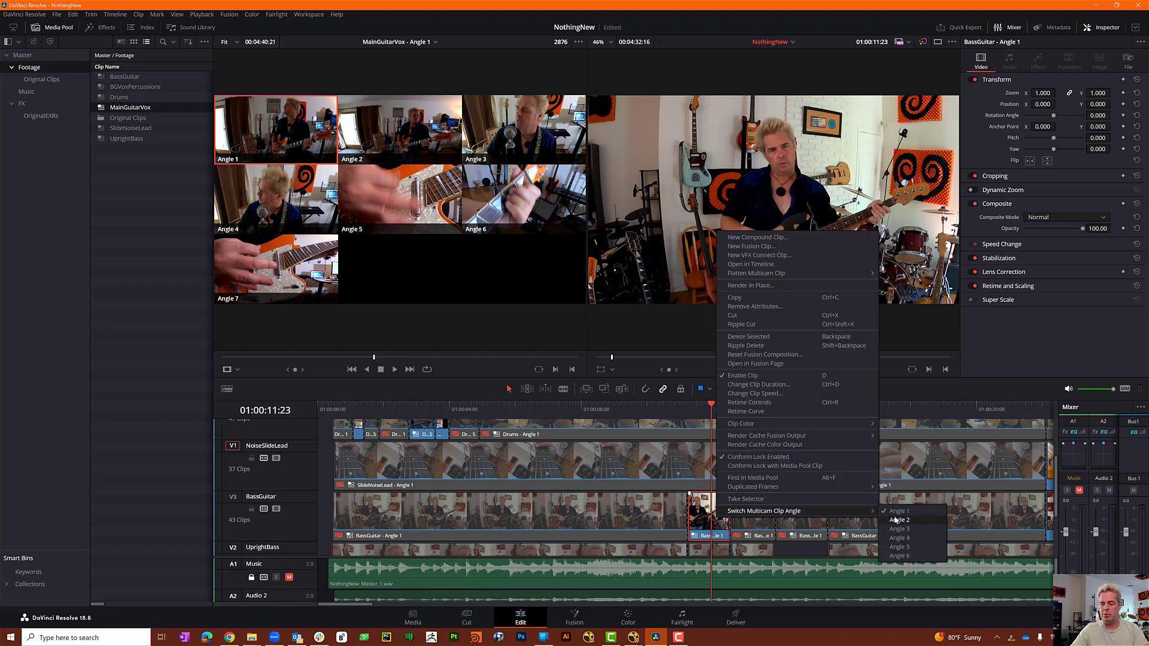
click(899, 520)
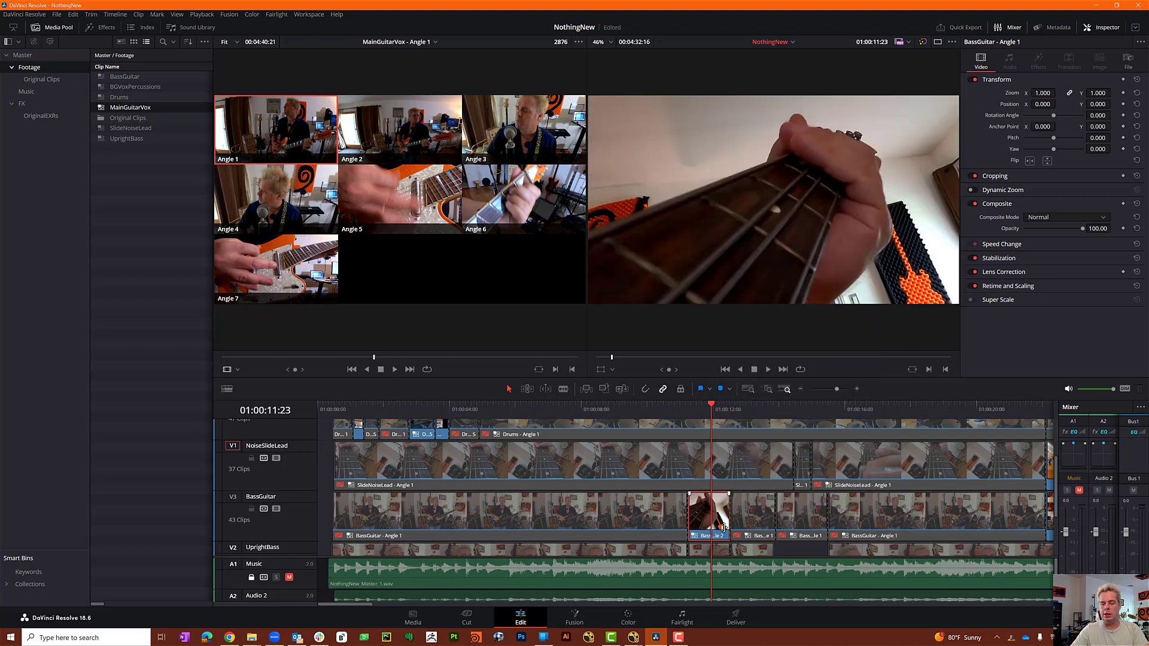
Switch the selected BassGuitar clip to Angle 3 and from there to Angle 5 to compare the shots.
right_click(720, 526)
mouse_move(781, 519)
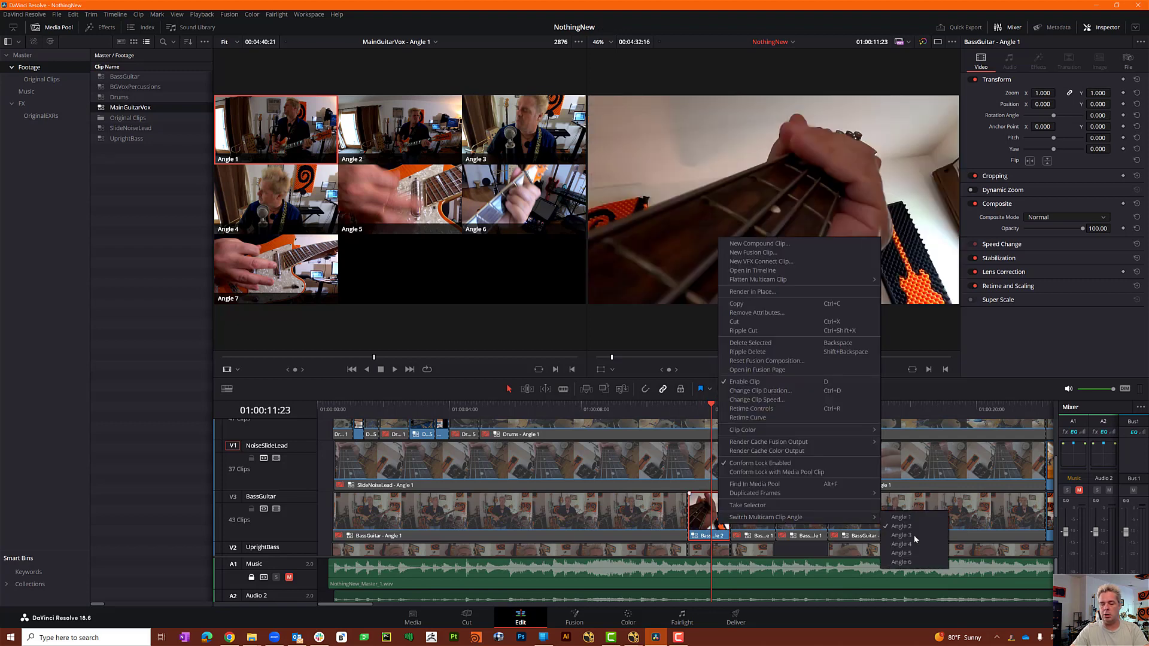
click(925, 537)
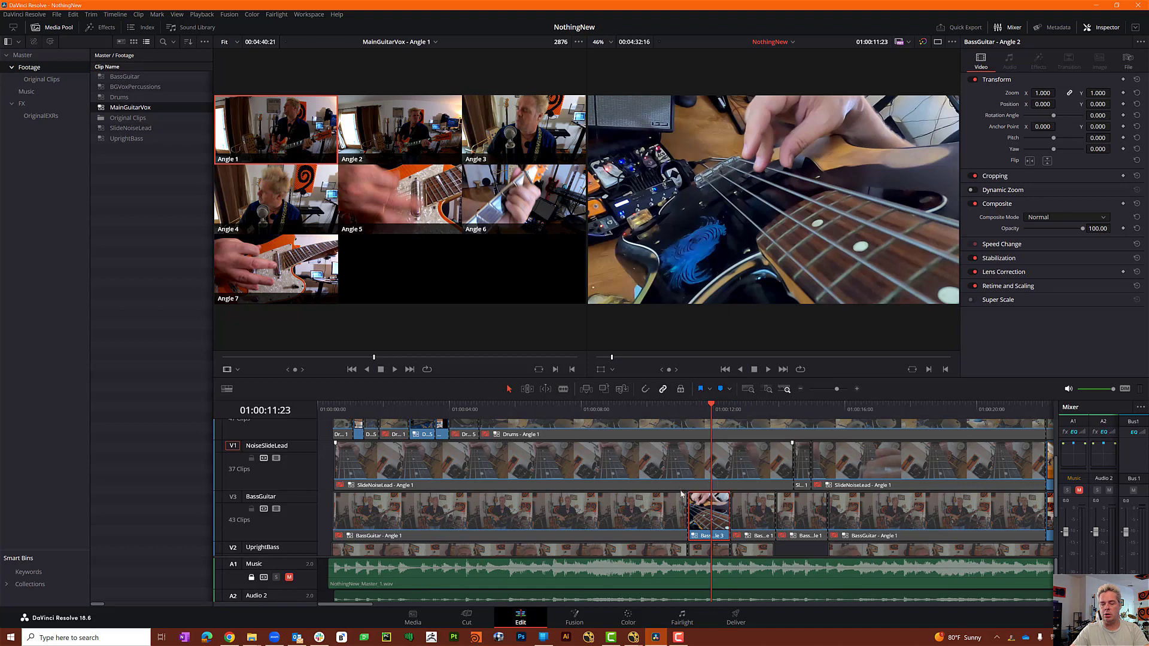
right_click(721, 522)
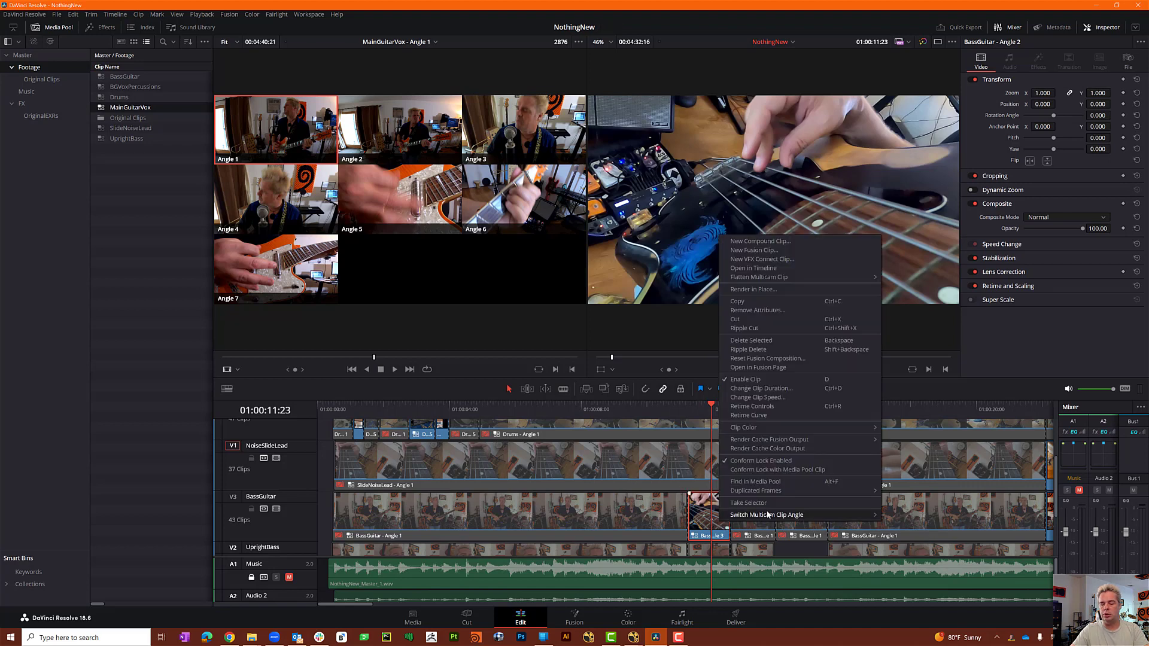
mouse_move(768, 514)
click(910, 546)
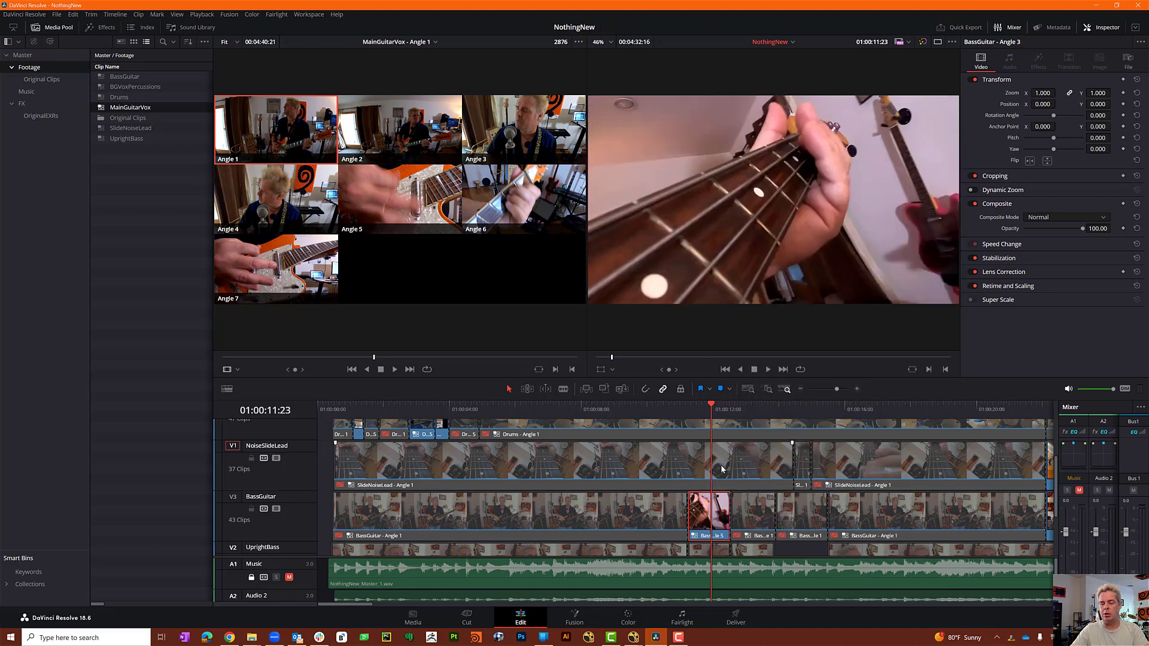
Try Angle 6 on the selected BassGuitar clip and change it back to Angle 2.
right_click(721, 518)
mouse_move(772, 507)
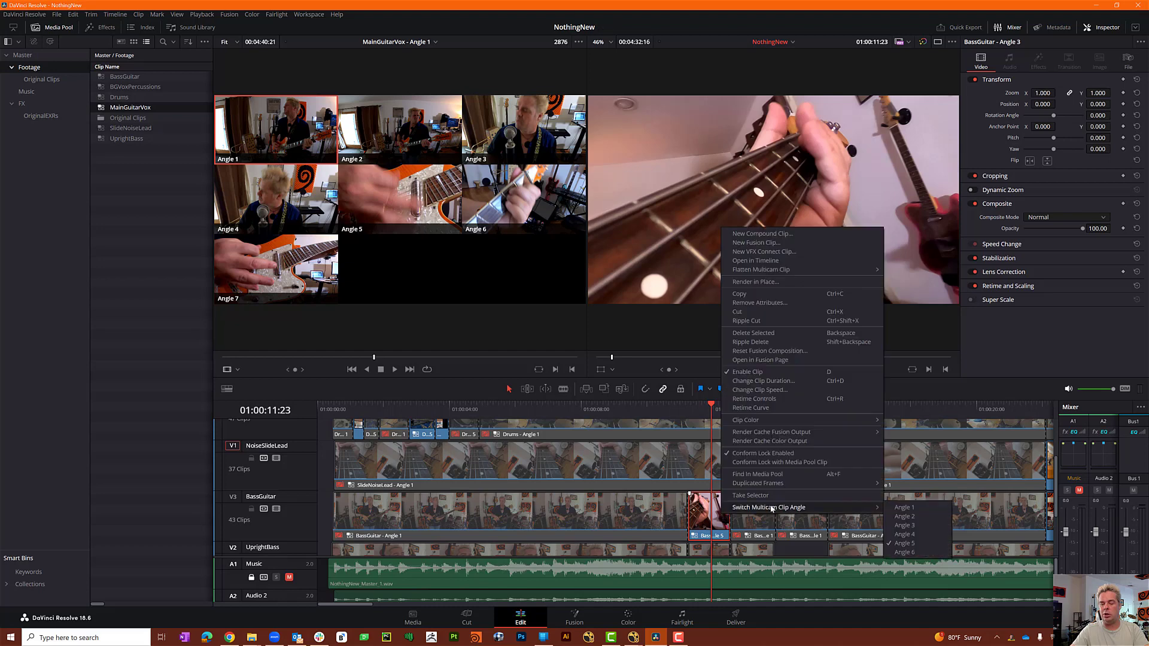
click(904, 552)
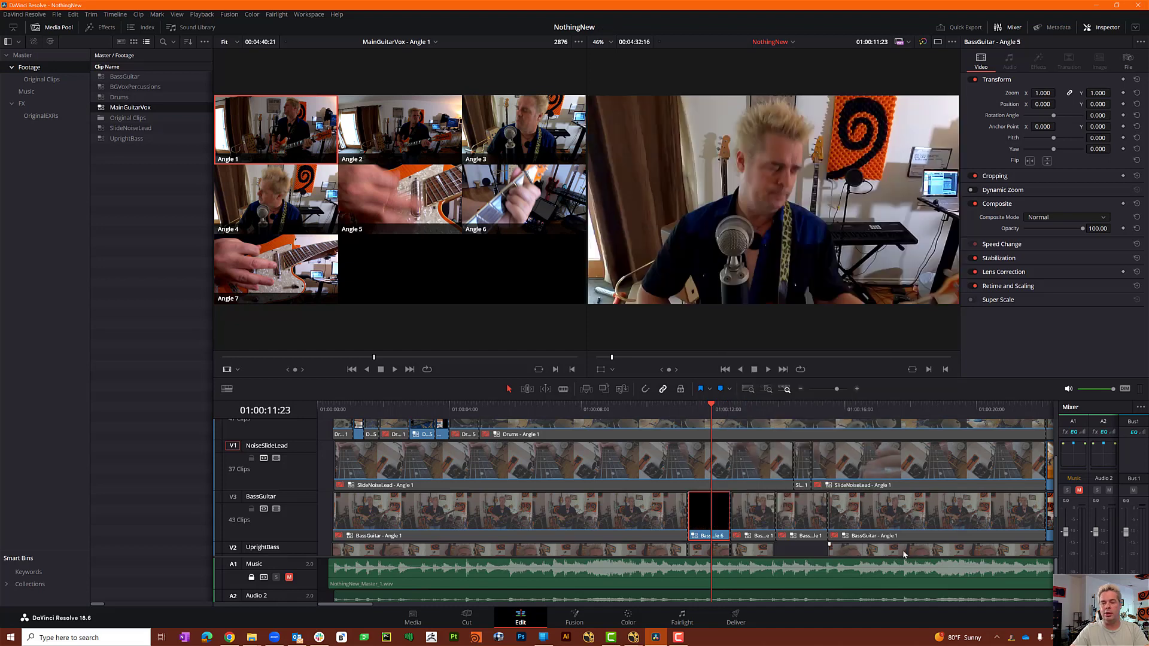
right_click(707, 518)
mouse_move(778, 508)
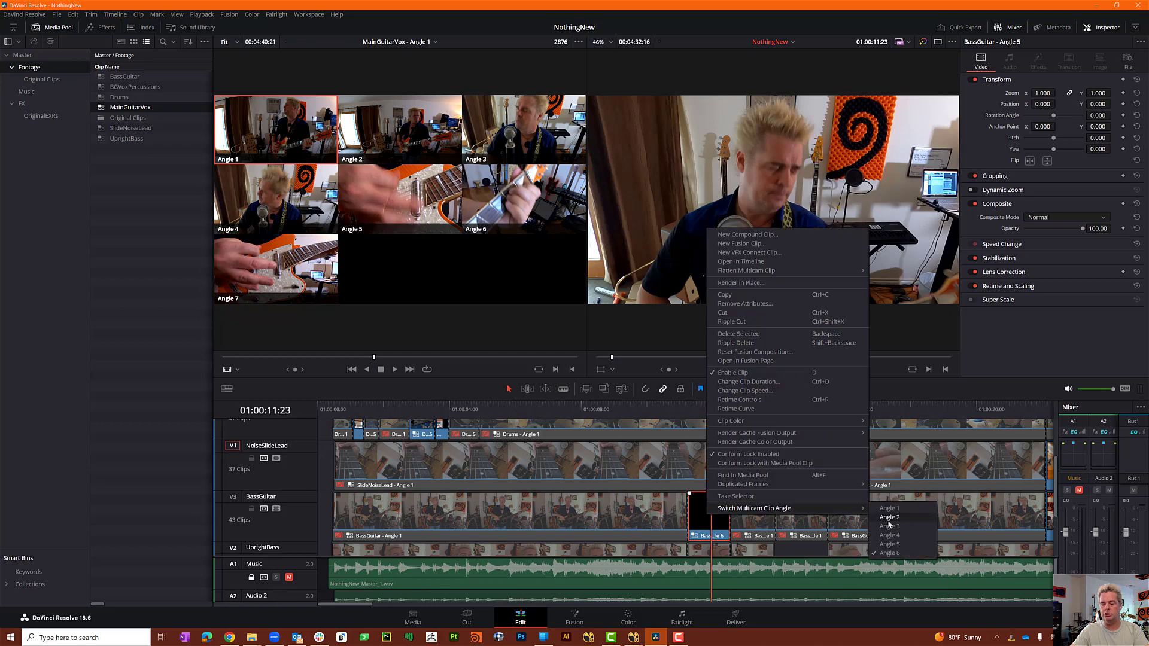
click(890, 518)
Return the selected BassGuitar clip to its original Angle 1.
right_click(700, 521)
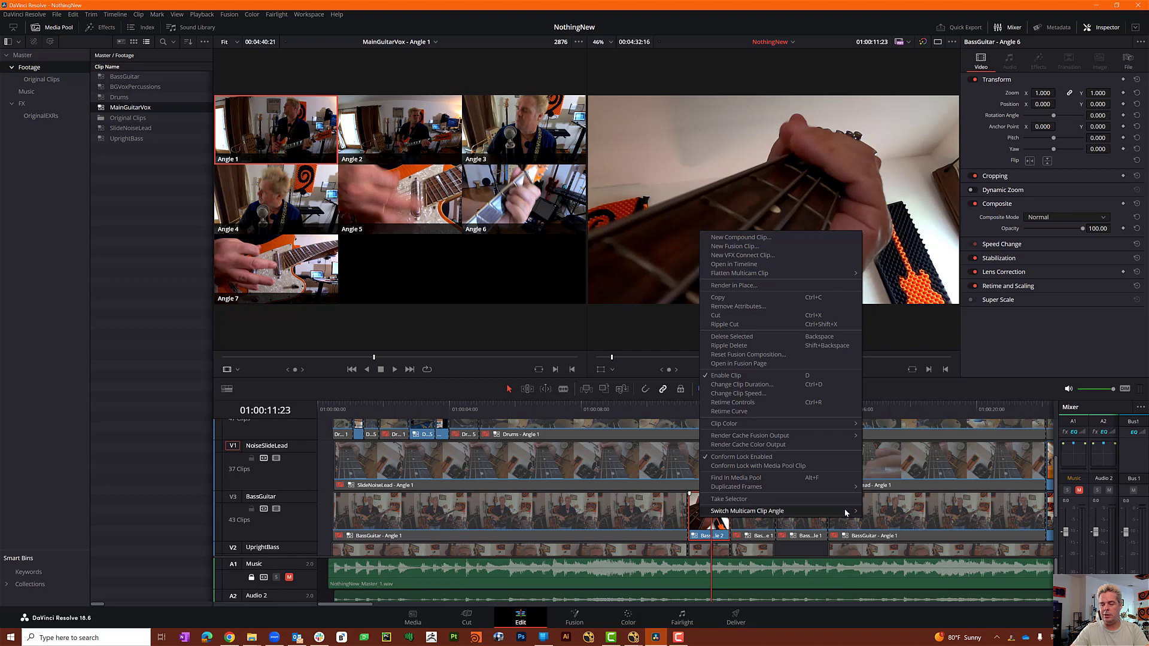
mouse_move(846, 512)
click(884, 511)
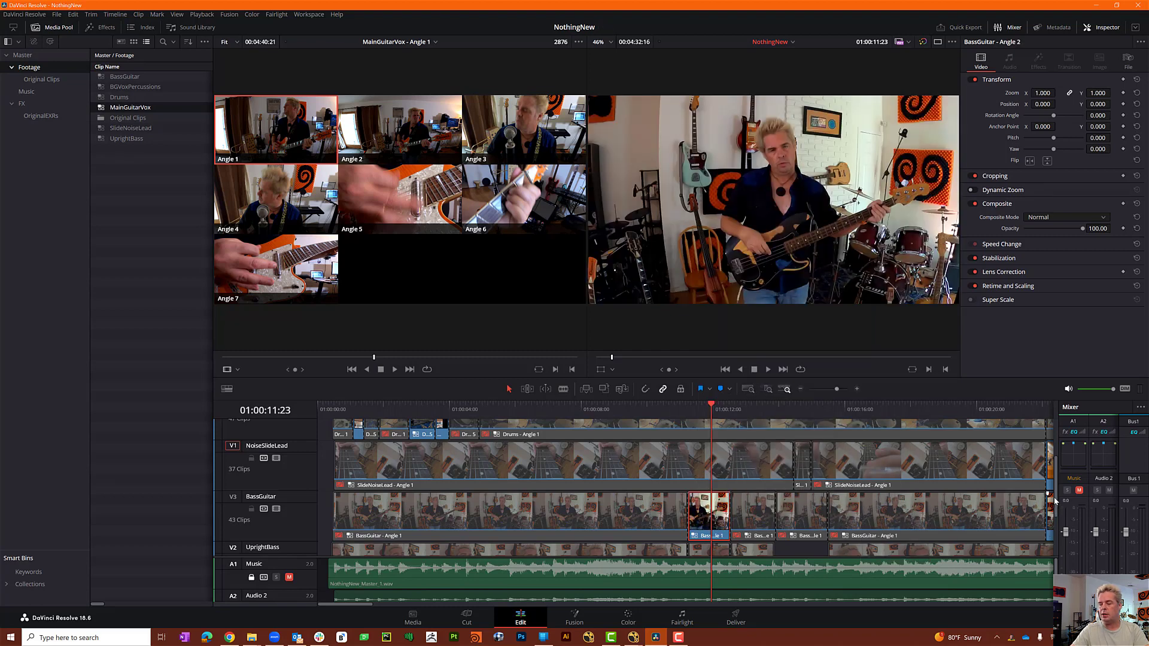
Examine the enabled Drums clips on V5 by viewing the frames at 01:00:03:02, 01:00:03:19 and 01:00:01:05.
drag(1055, 502, 1047, 416)
drag(1051, 477, 1040, 440)
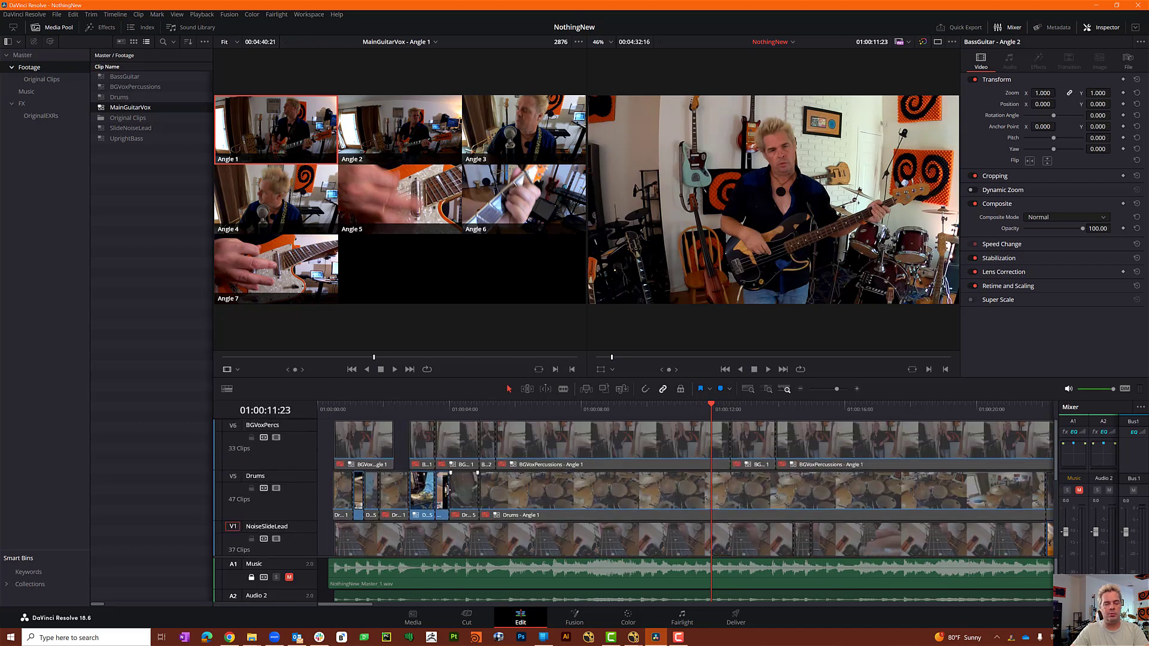
click(441, 409)
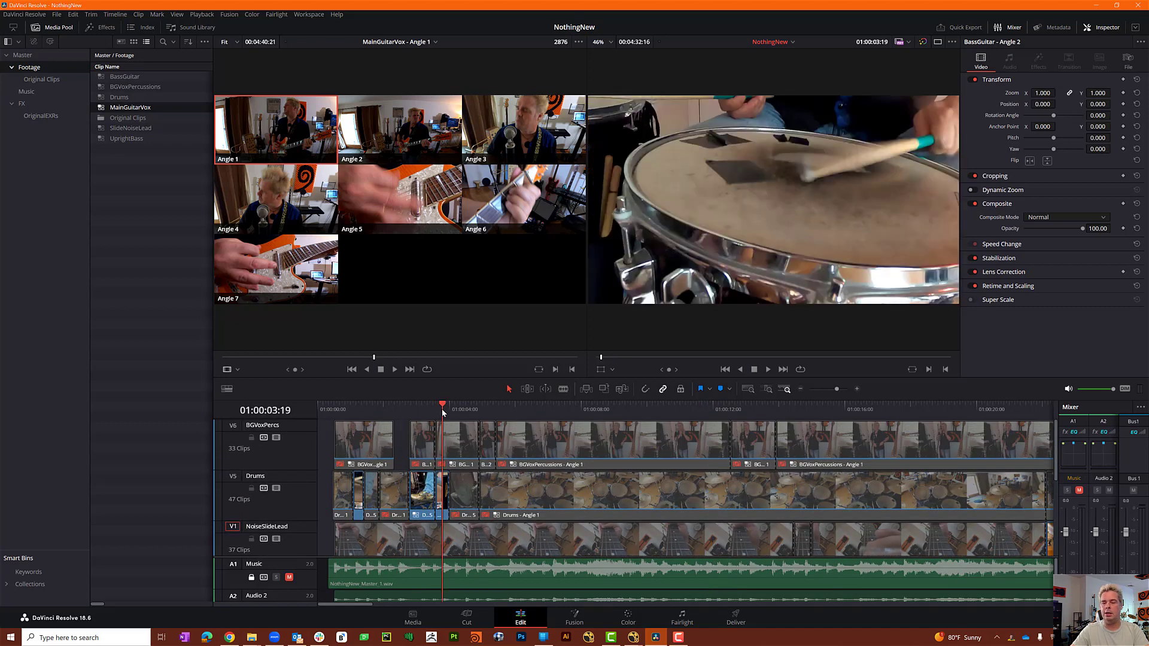
click(419, 410)
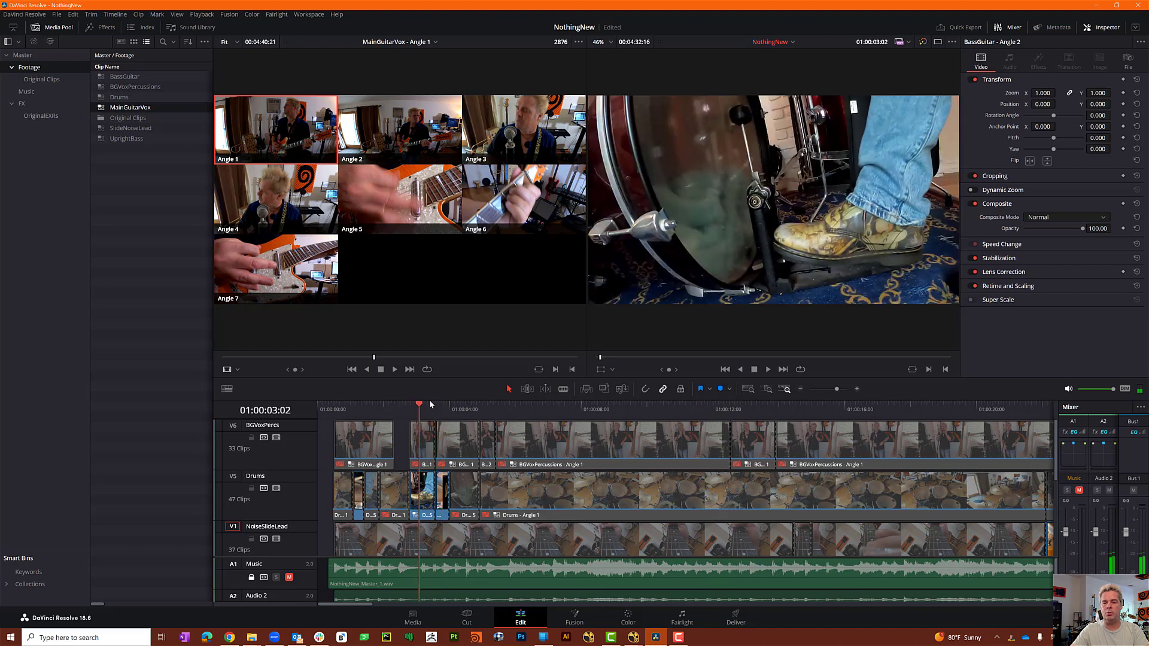
click(441, 407)
click(359, 407)
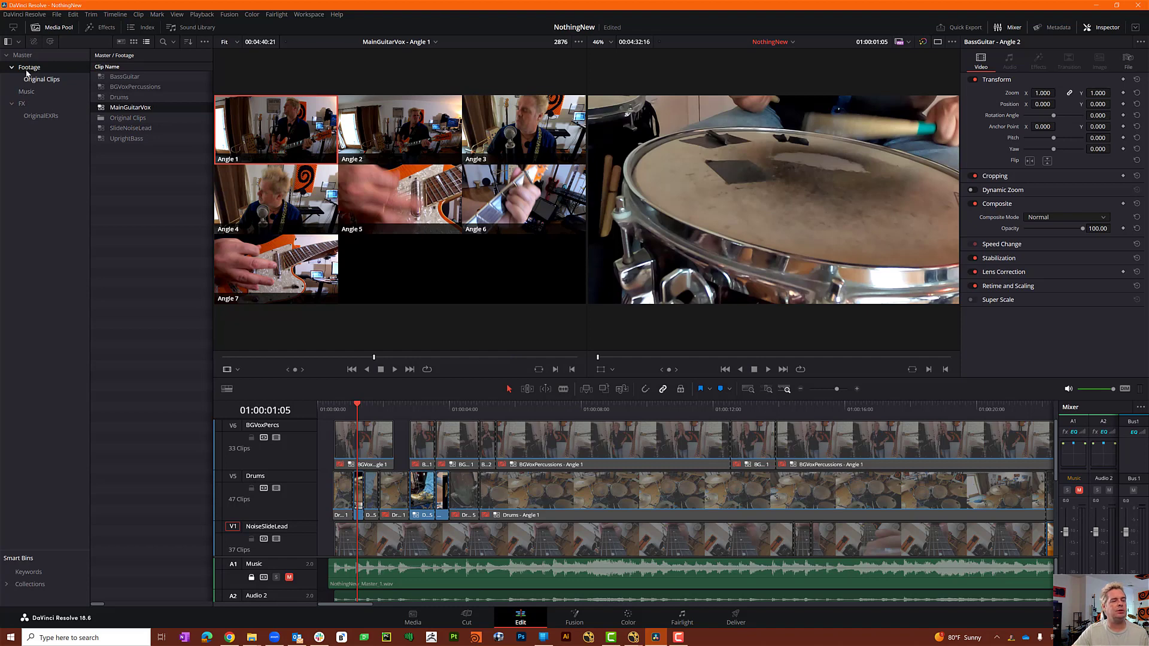
Show the contents of the Master bin.
click(38, 54)
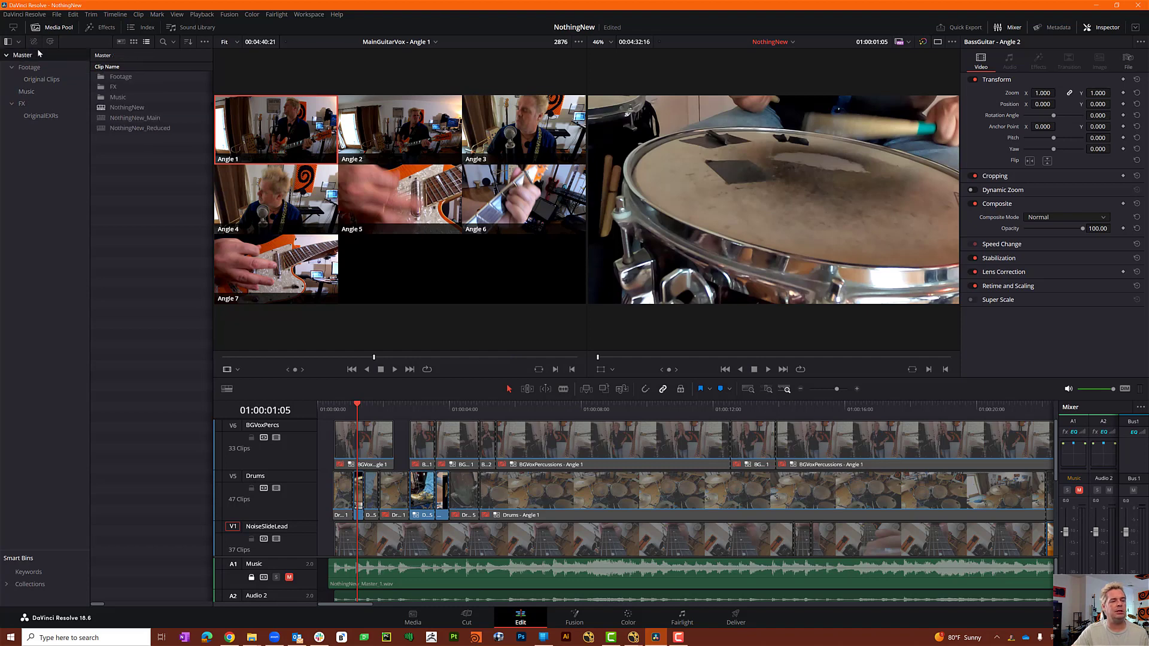
Open the NothingNew_Main timeline and view its frame at 01:00:09:04.
double_click(145, 119)
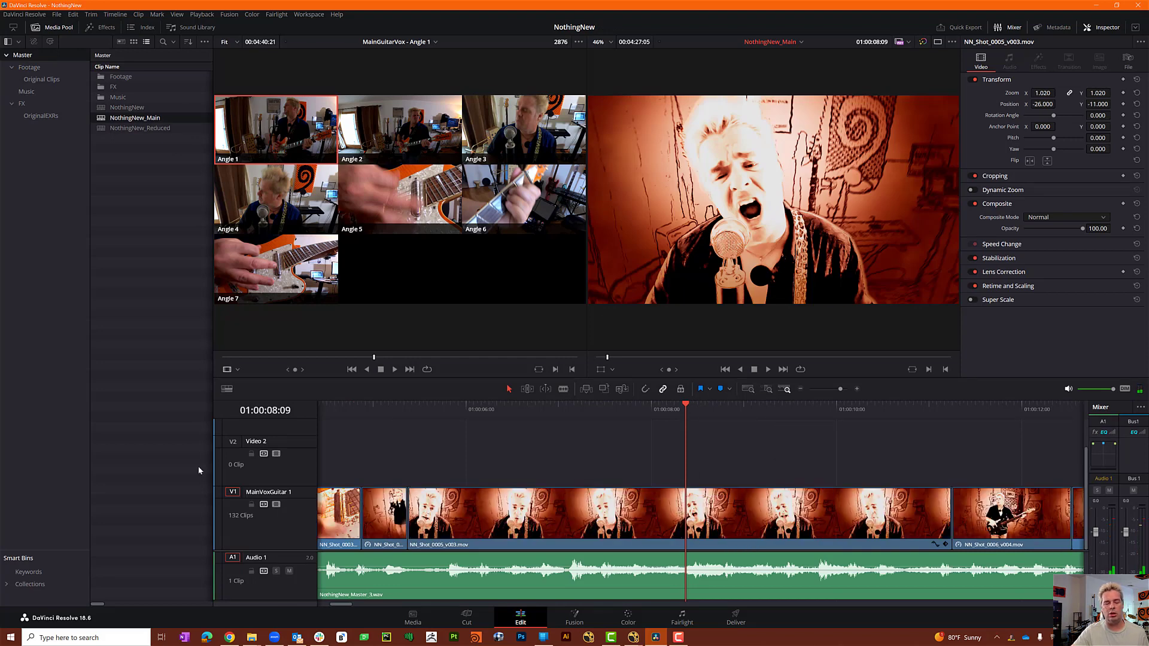
drag(689, 408, 761, 408)
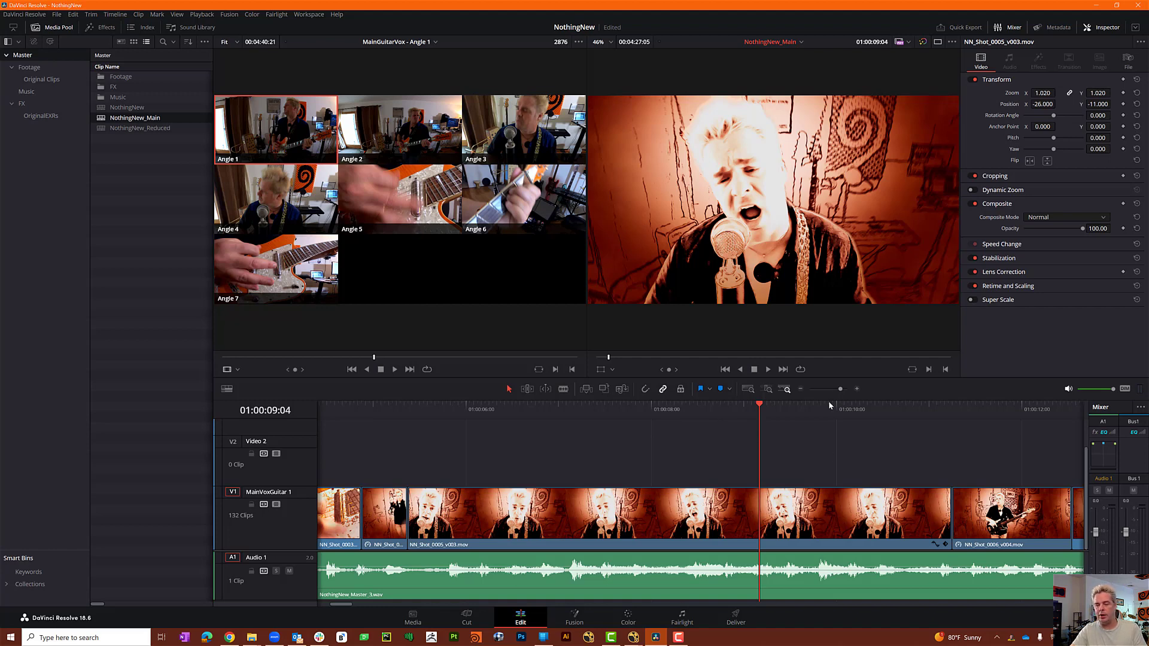
Open the NothingNew_Reduced timeline and examine the V1 clips by viewing the frames at 01:00:21:04 and 01:00:23:12.
click(120, 129)
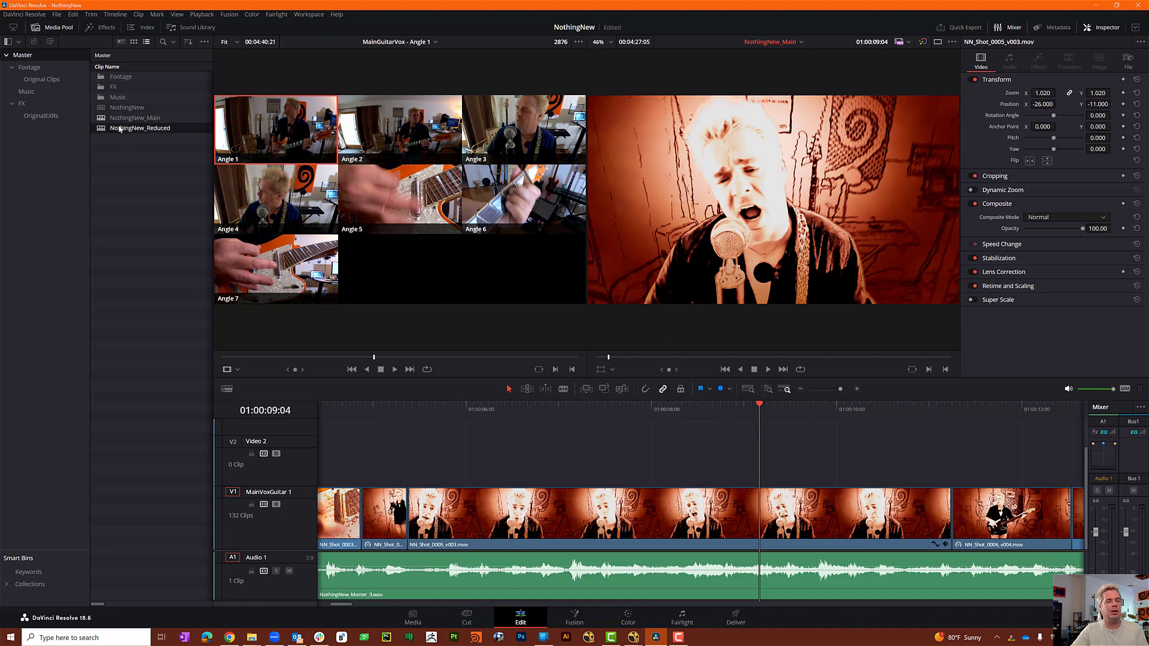
double_click(120, 128)
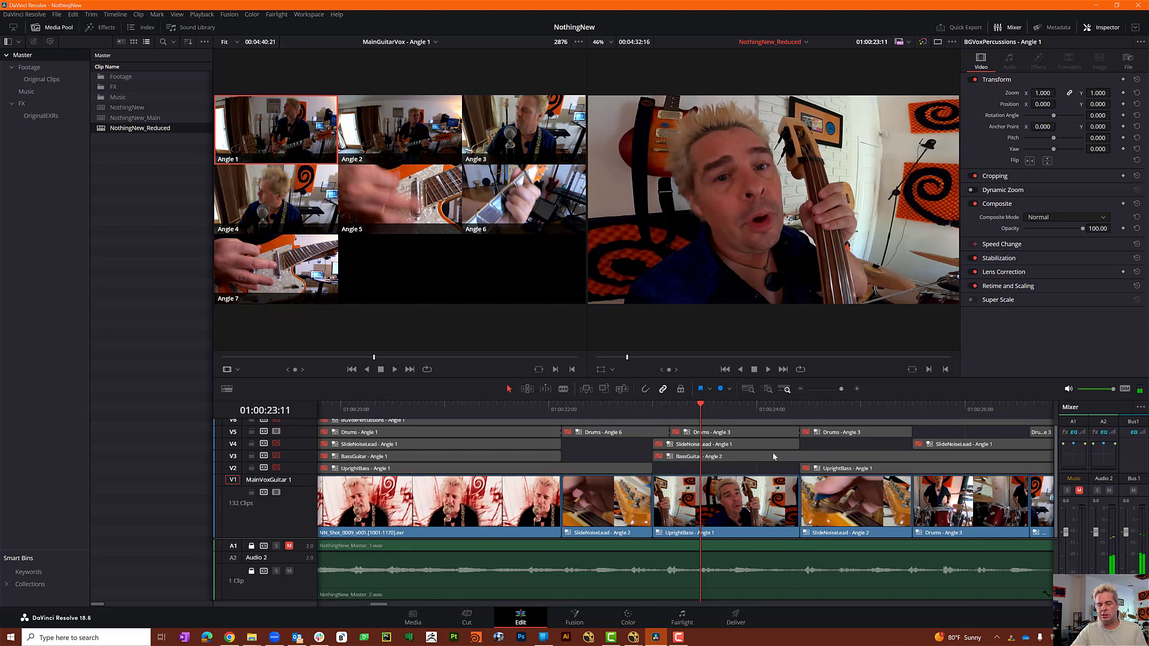
scroll(748, 479, up, 1)
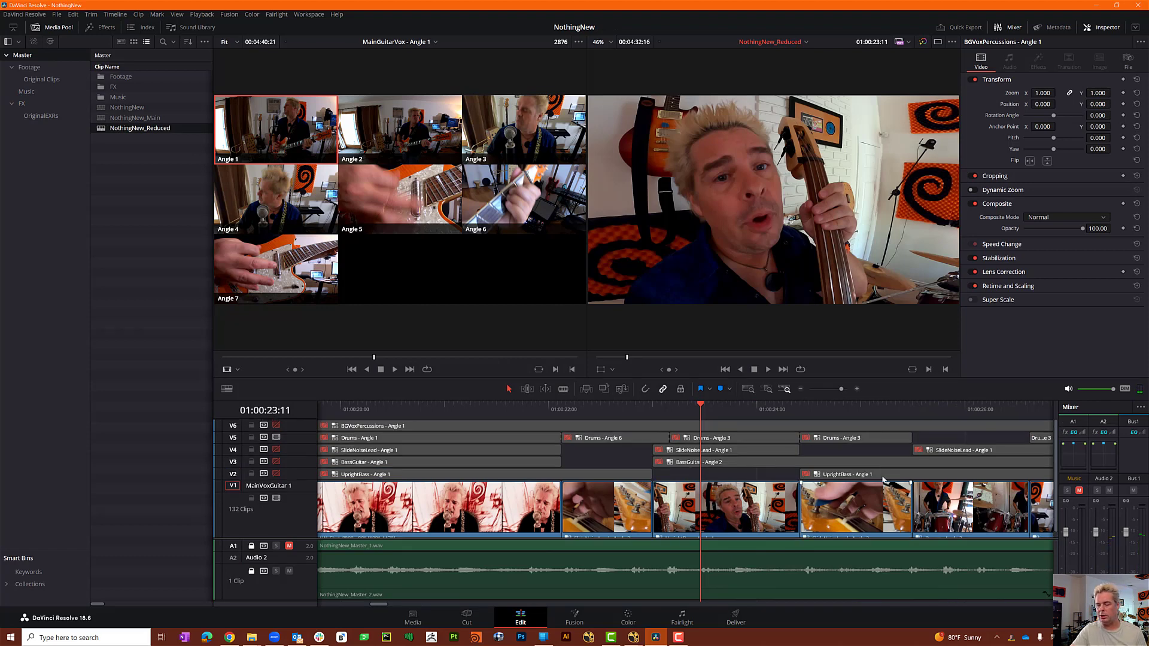
click(462, 406)
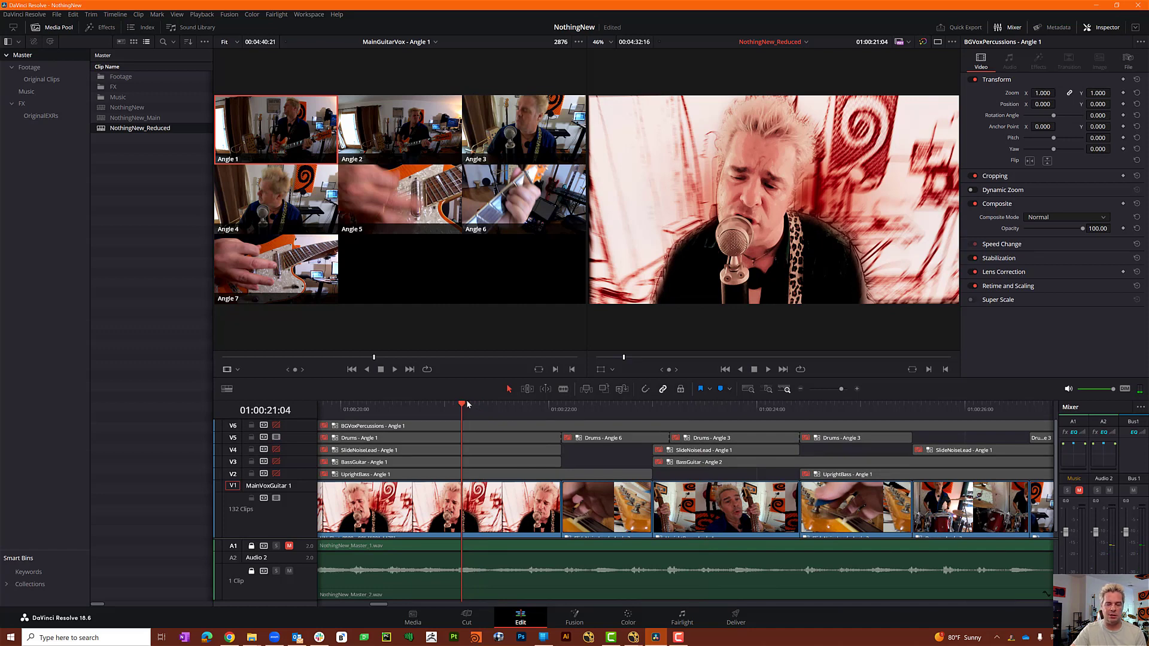
drag(472, 407, 704, 407)
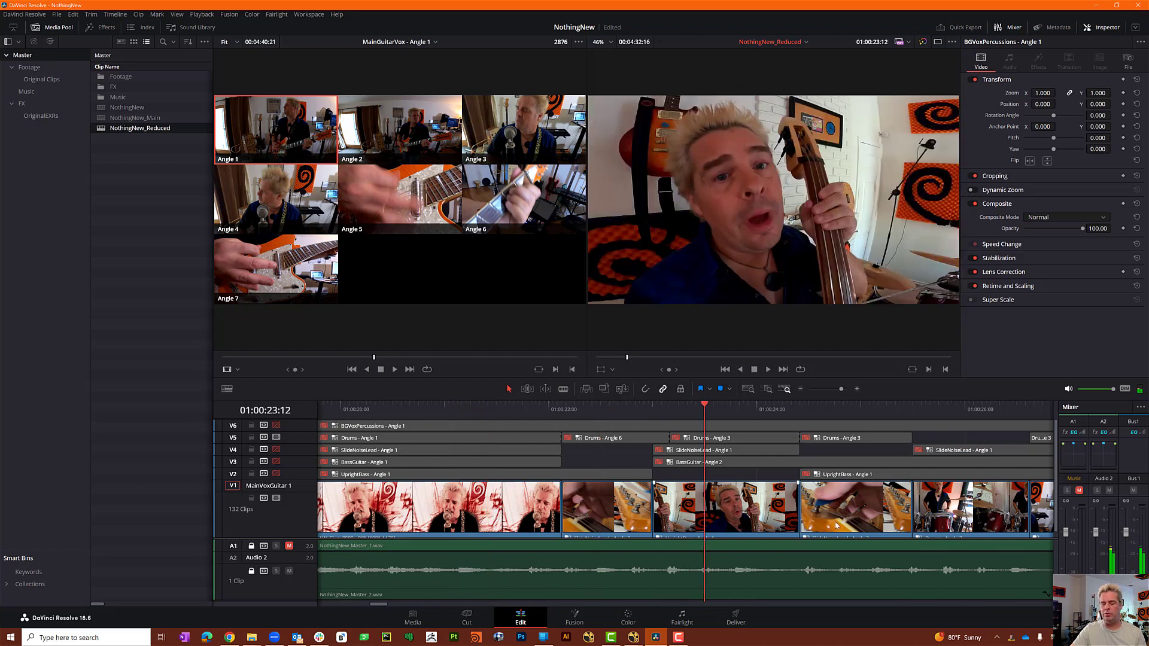
scroll(940, 527, down, 1)
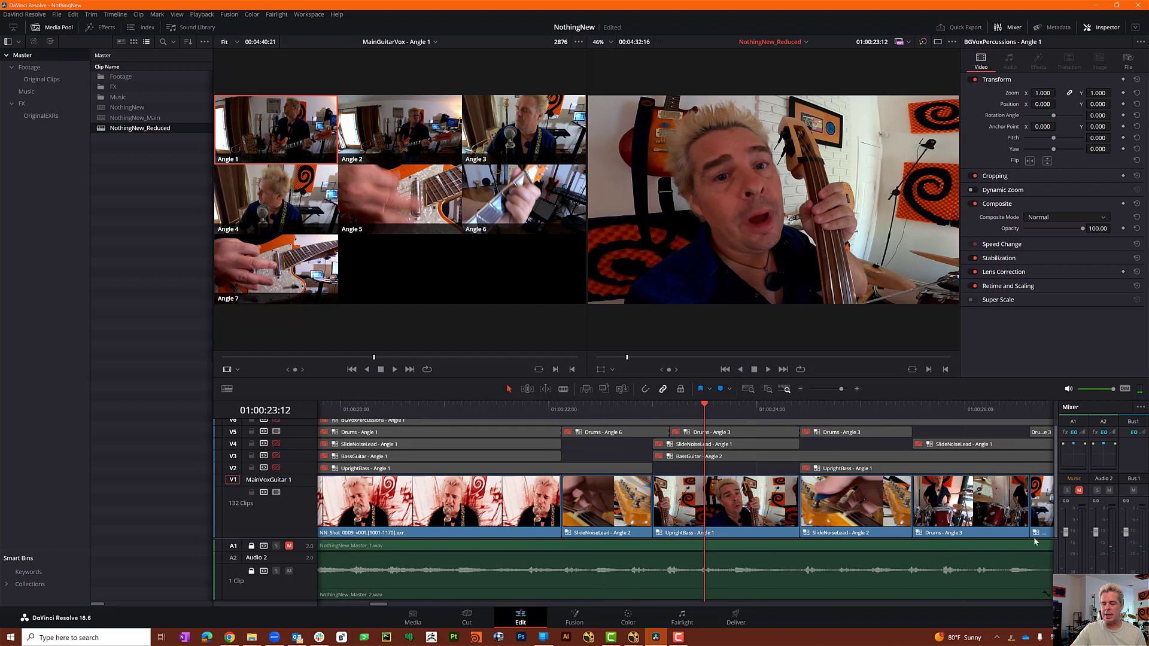
scroll(700, 488, up, 1)
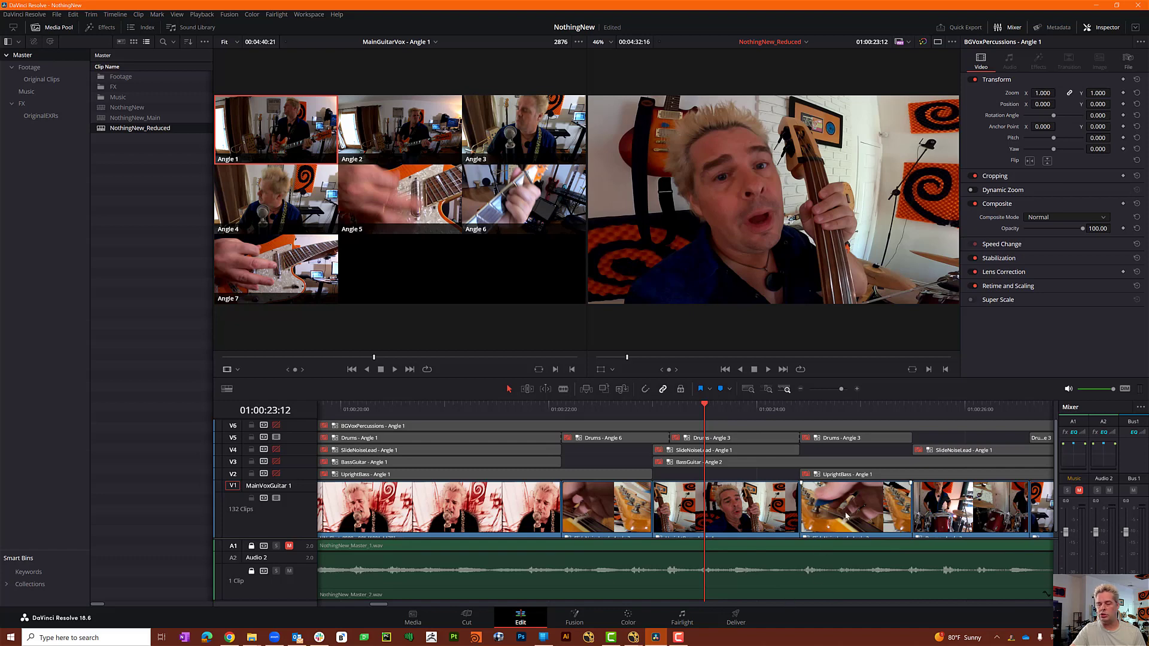
scroll(846, 516, down, 1)
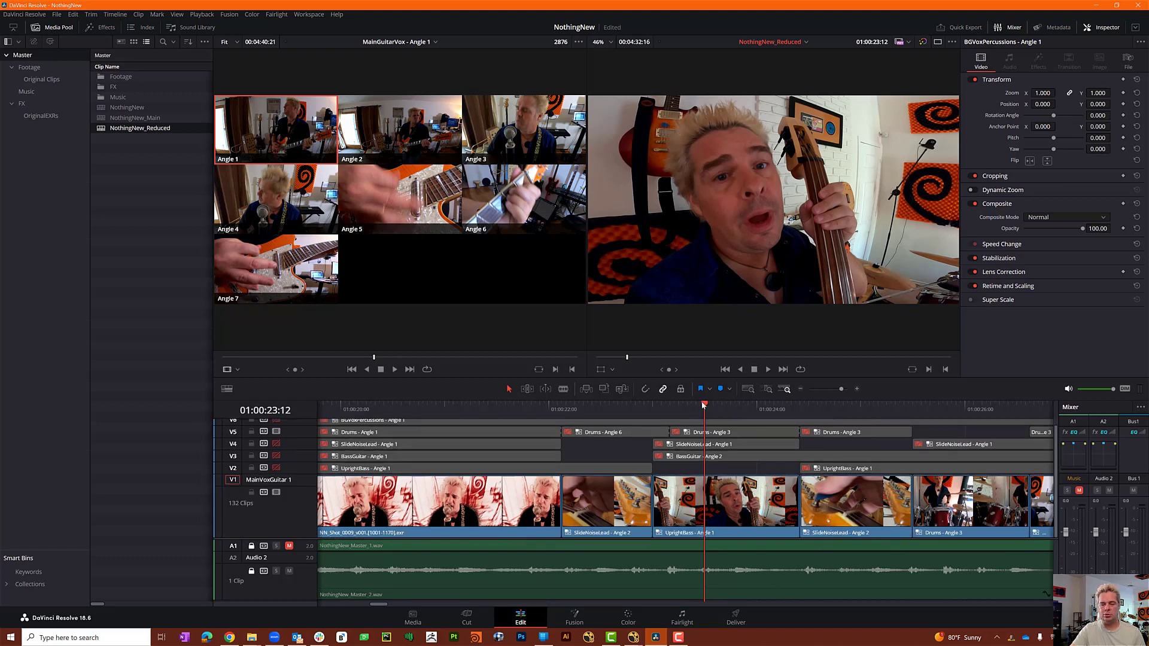
Play and scrub through the NothingNew_Reduced edit, viewing the percussion shot at 01:00:36:20 and 01:00:35:22.
key(space)
click(576, 409)
drag(576, 413, 919, 401)
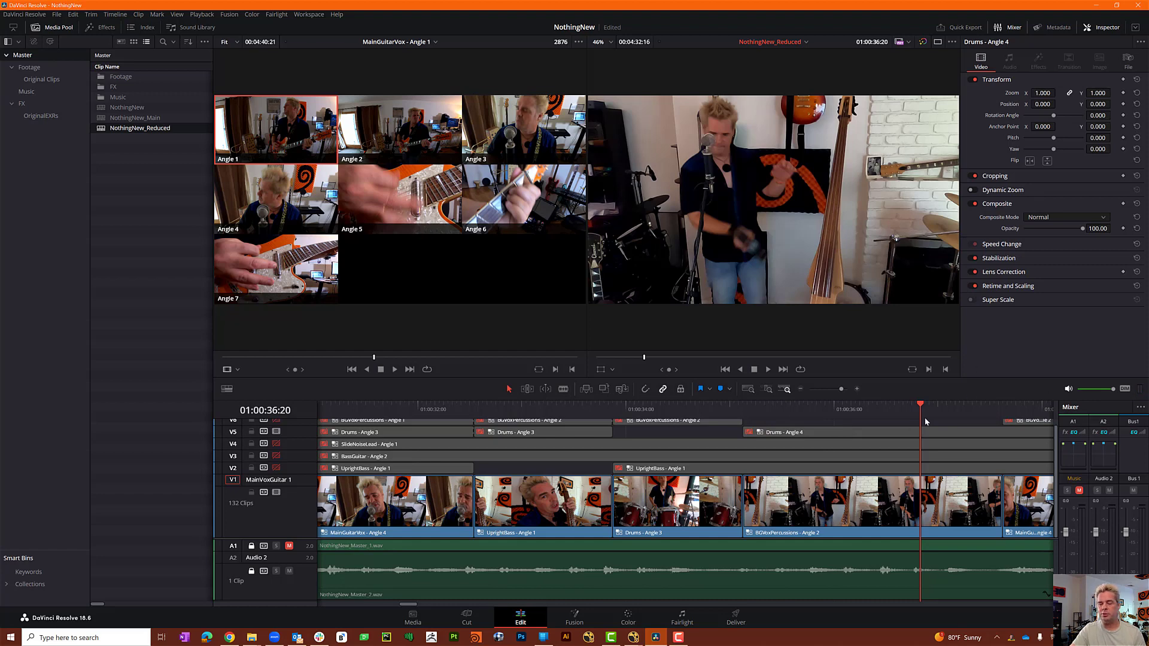
drag(922, 407, 620, 397)
key(space)
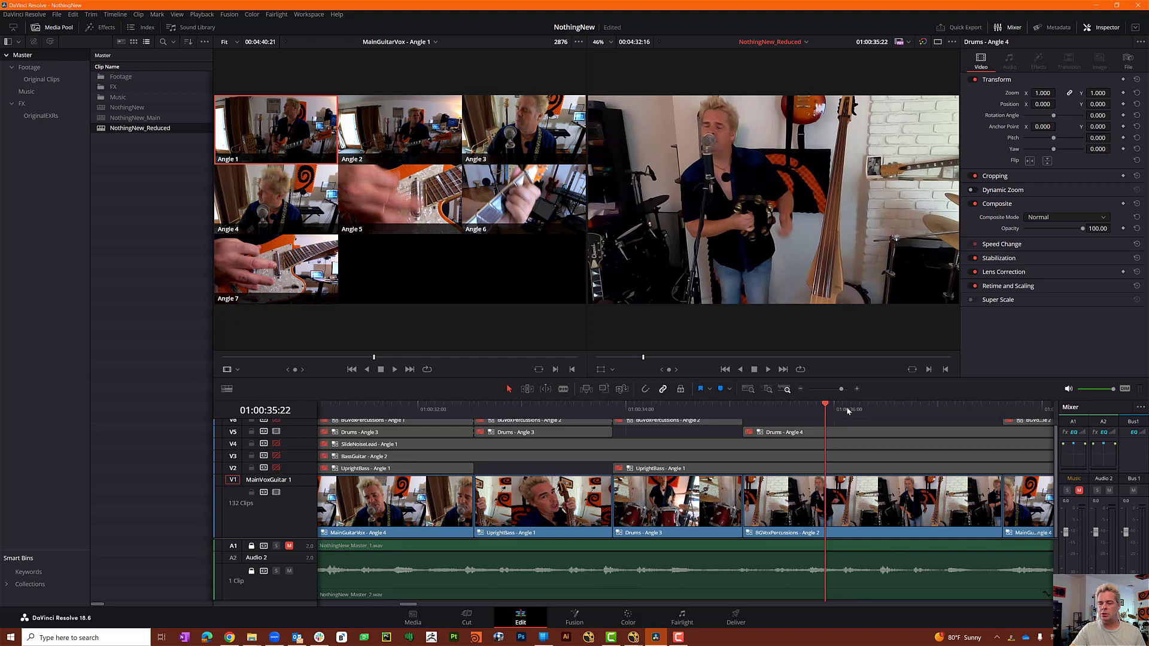
drag(847, 411, 1038, 408)
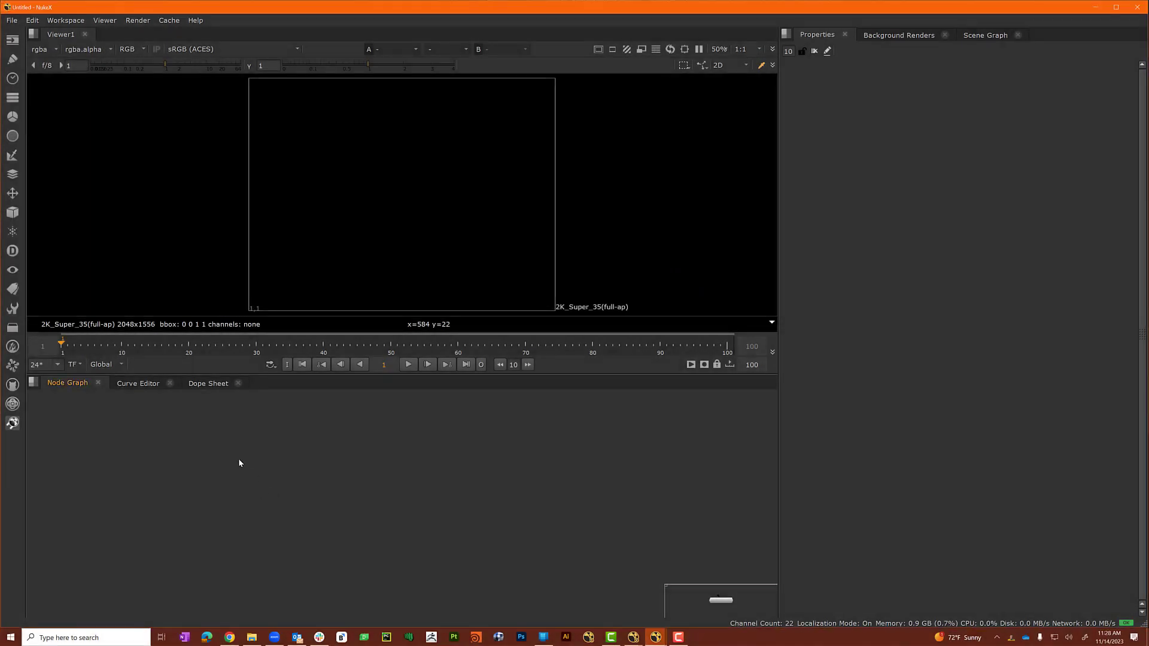
Start reading a file into the NukeX script and browse to the F:/projects/NothingNew/Footage folder.
key(r)
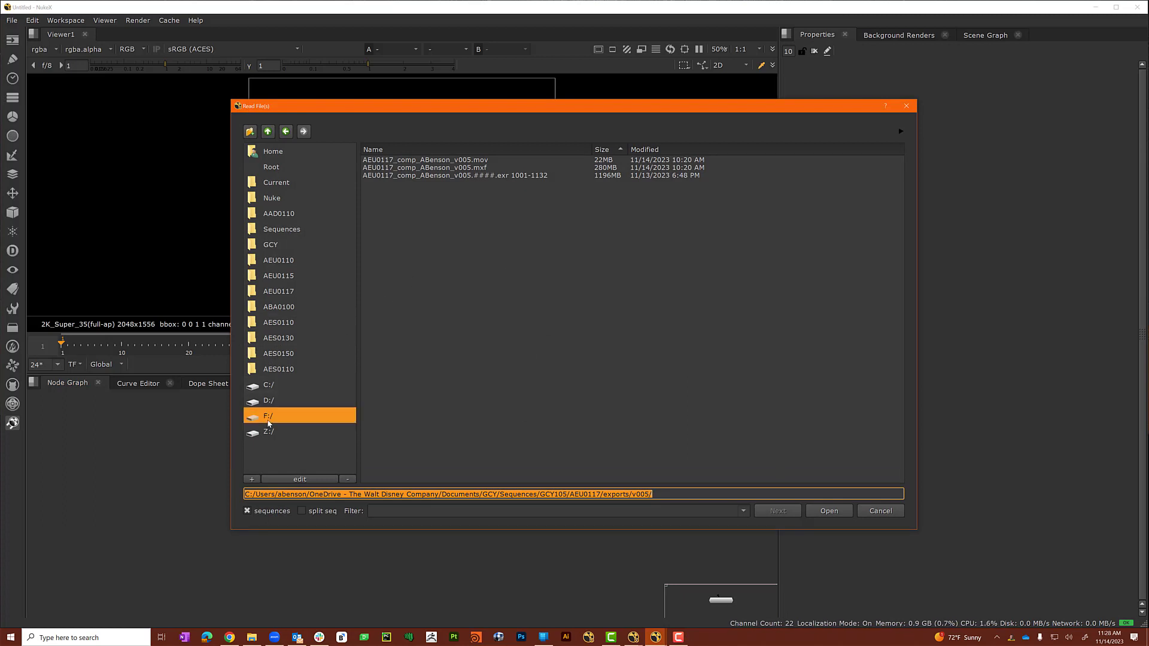
click(268, 423)
double_click(391, 175)
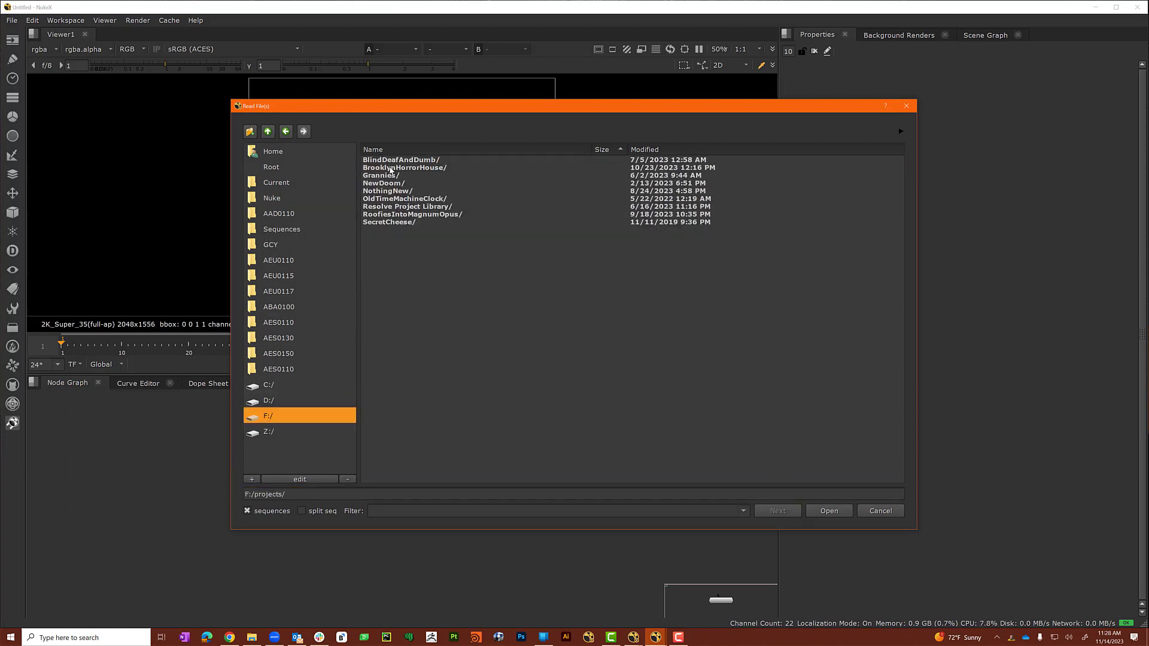
double_click(388, 191)
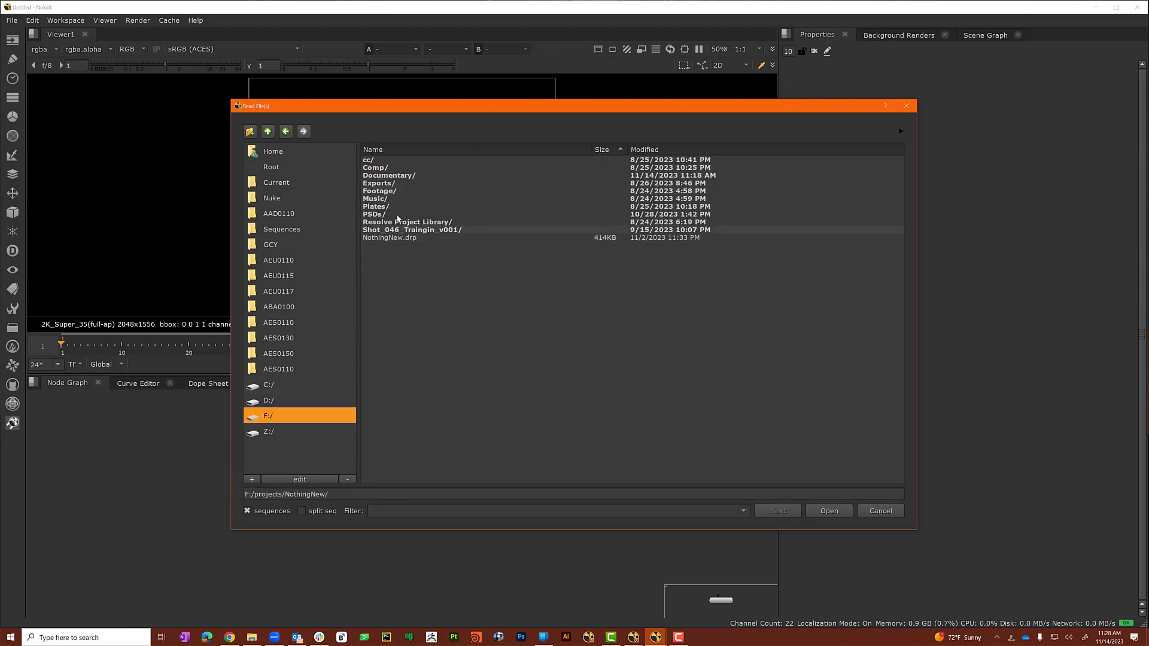
double_click(380, 191)
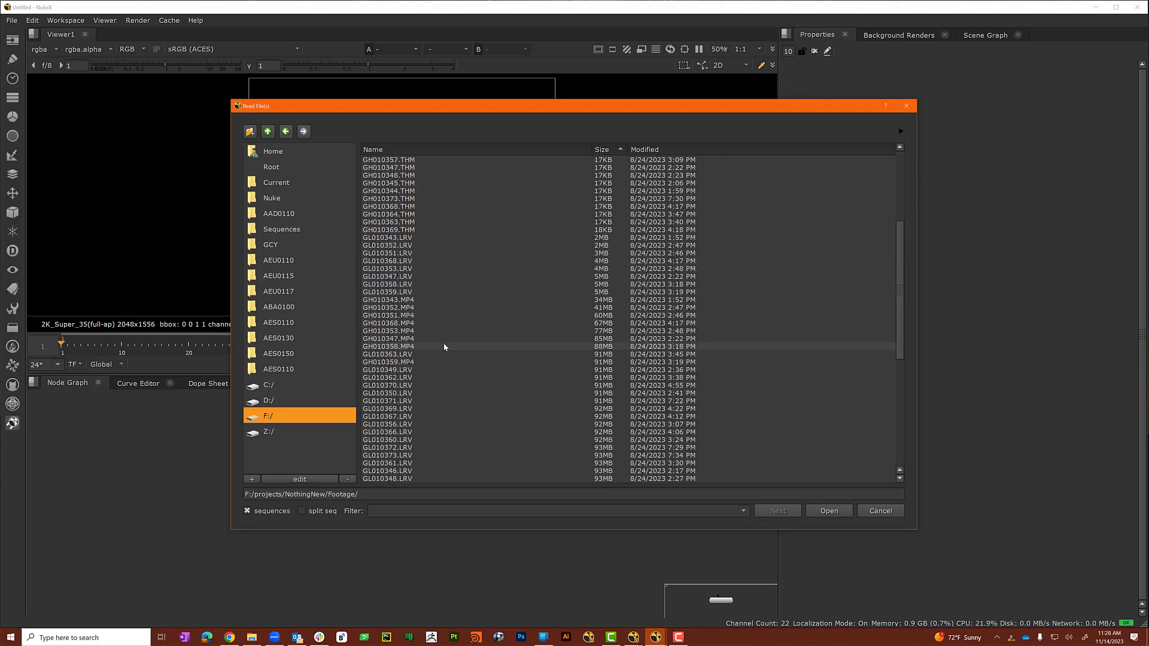
Read in the NN_Shot_0035_v001.####.exr sequence, frames 1001-1138, from the NothingNew project's Plates/NN_Shot_0035_v001 folder.
click(267, 131)
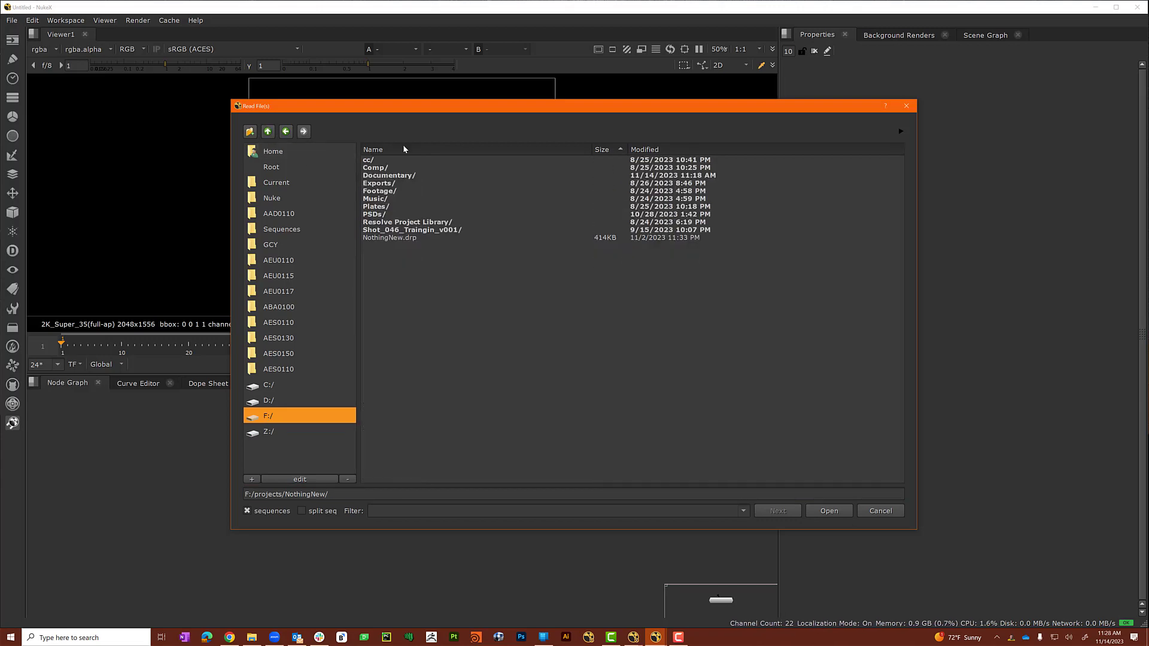
double_click(383, 207)
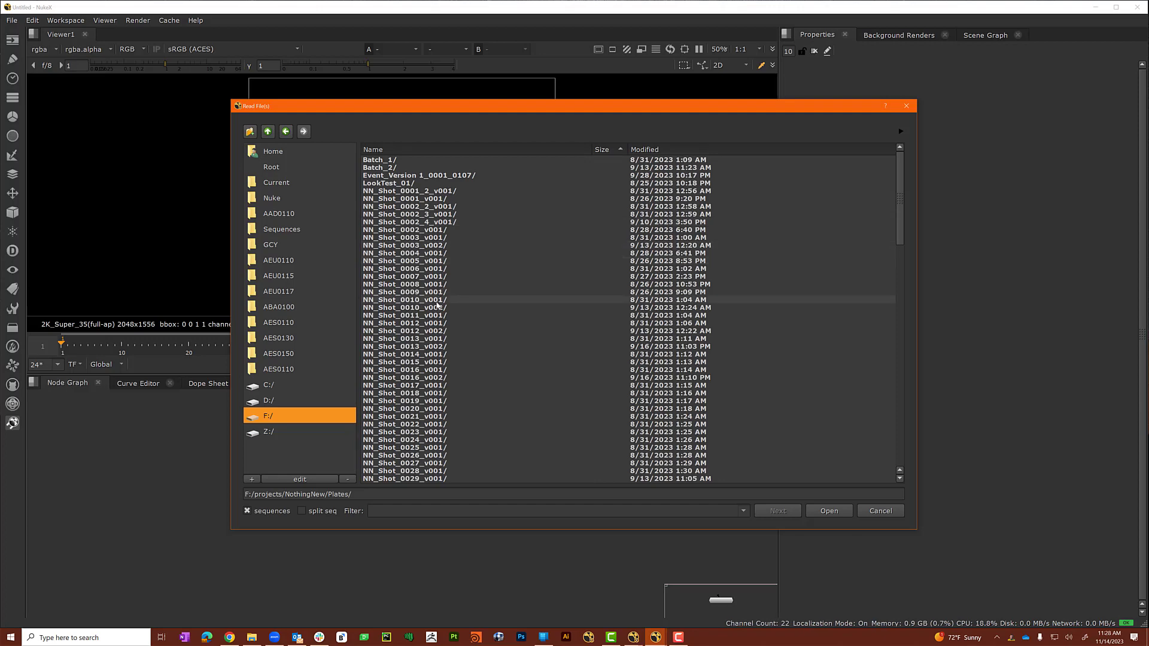
scroll(438, 305, down, 8)
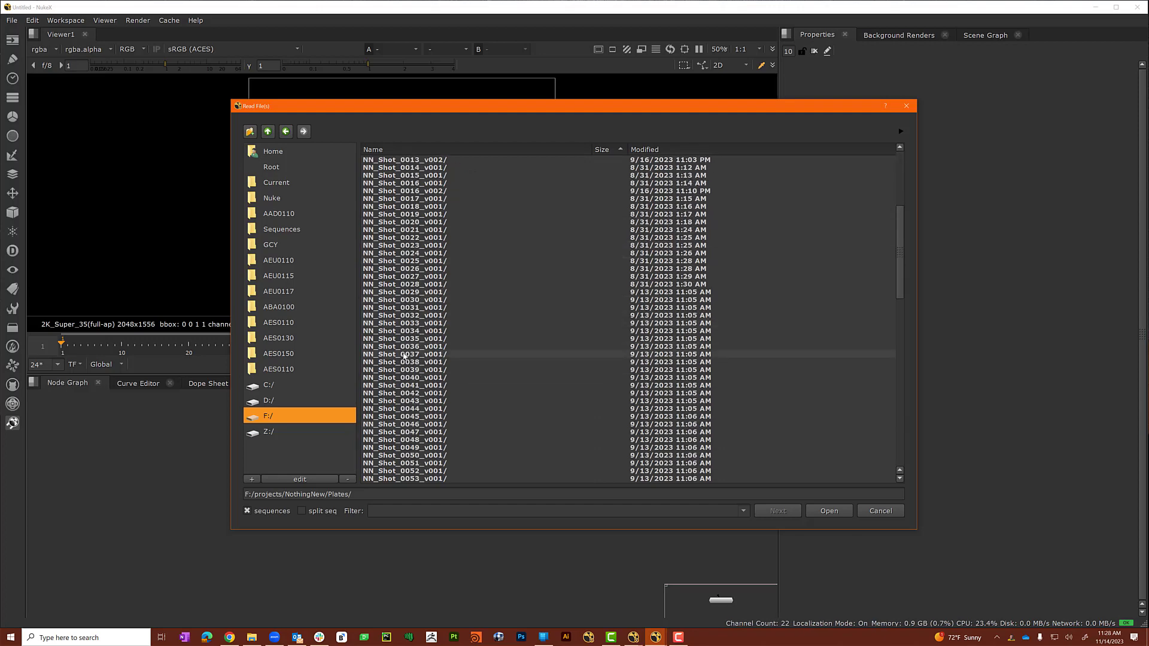
double_click(405, 338)
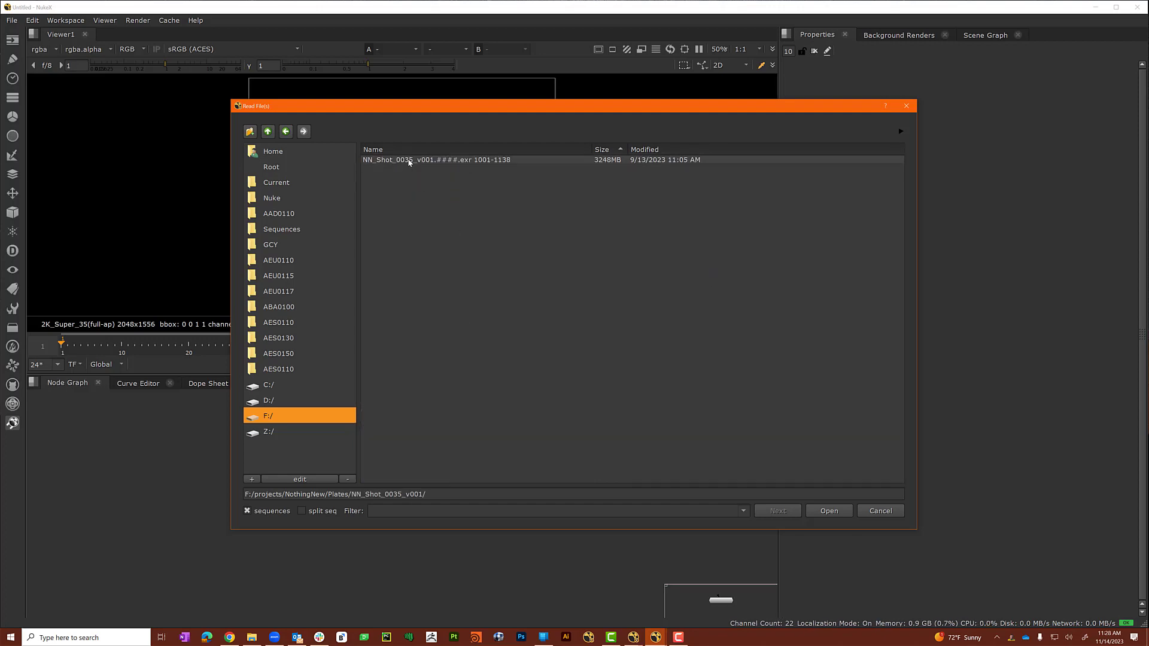
click(409, 161)
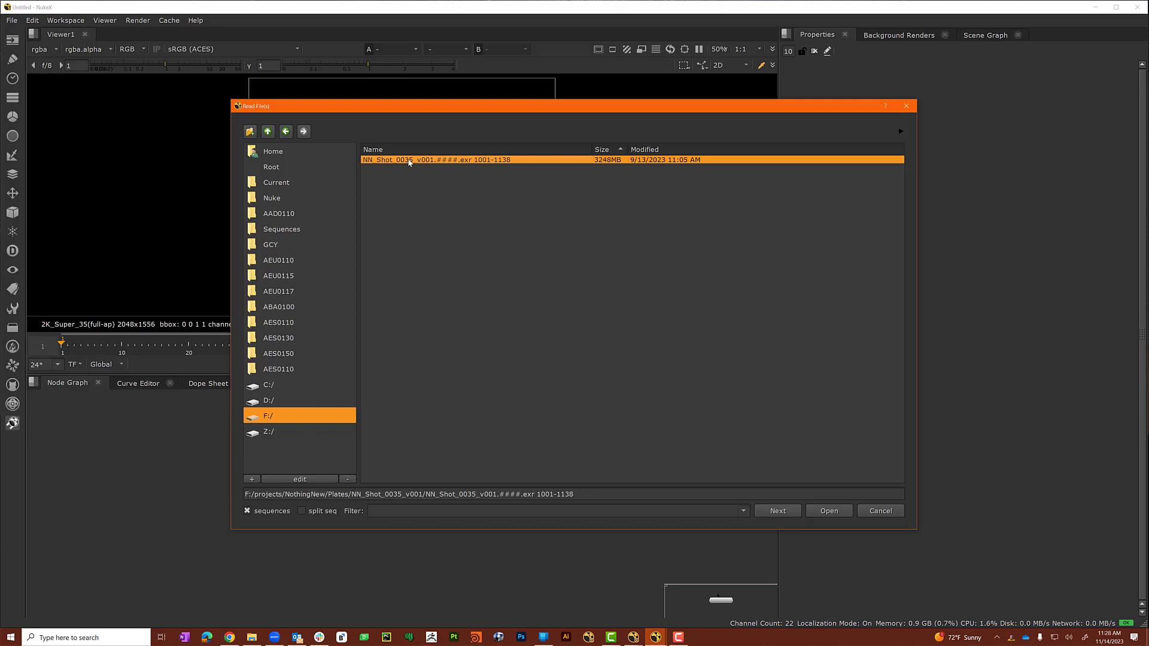
click(827, 510)
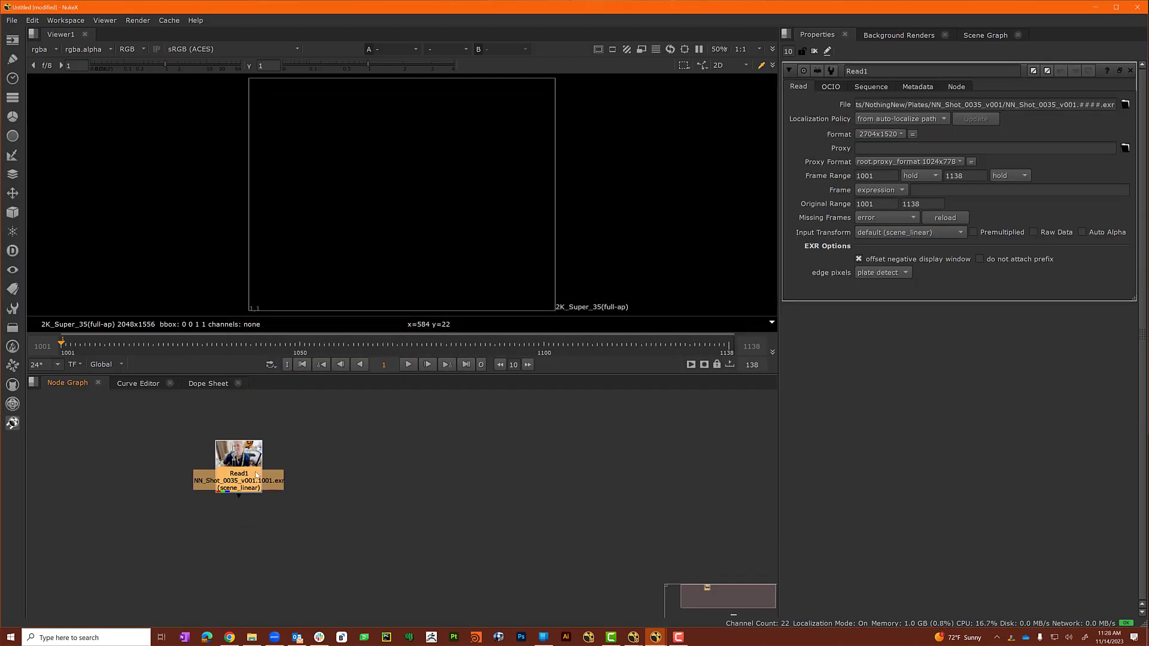
Show the Read1 plate in the viewer and play it from frame 1001, stopping at frame 1107.
key(1)
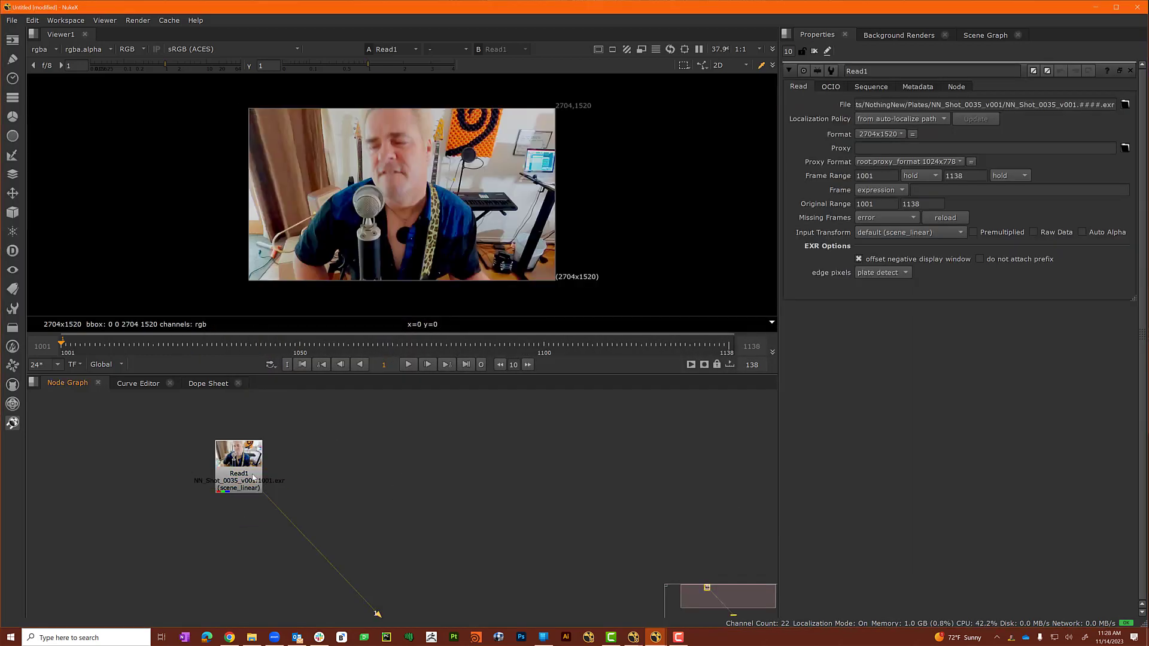
click(303, 365)
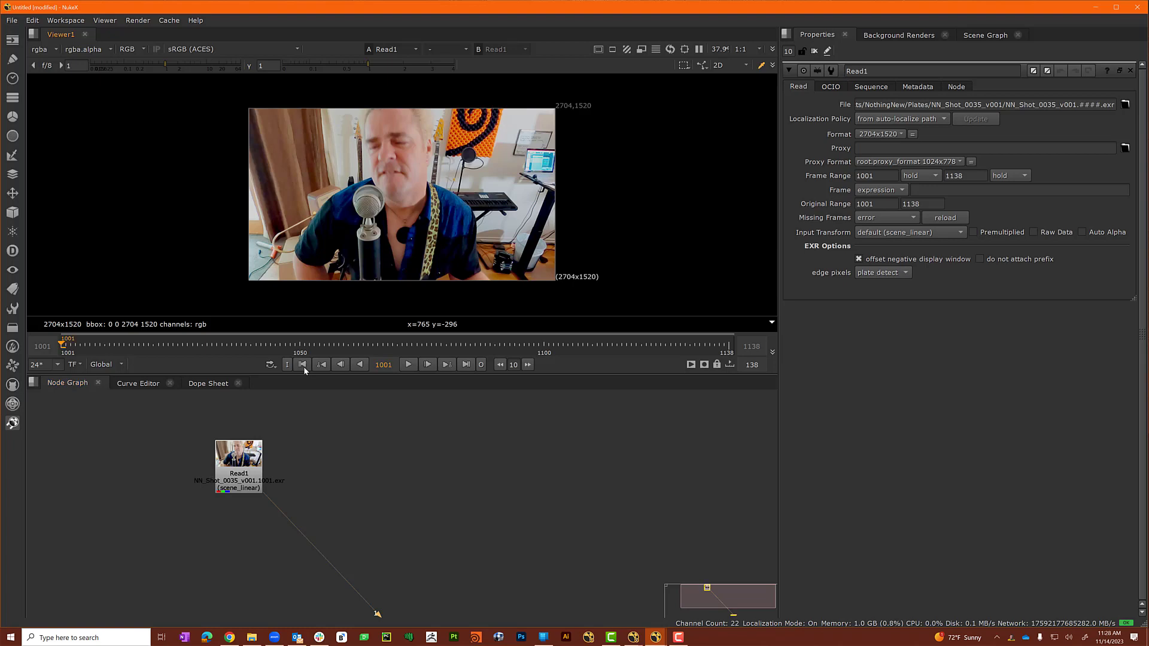
click(410, 365)
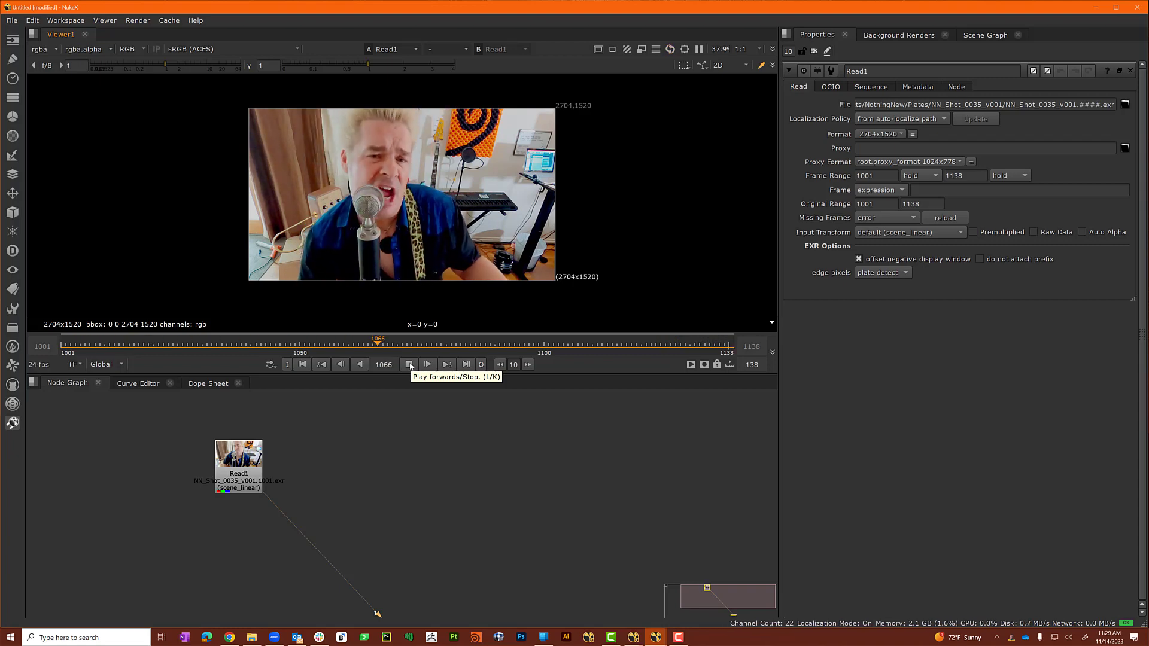
click(409, 364)
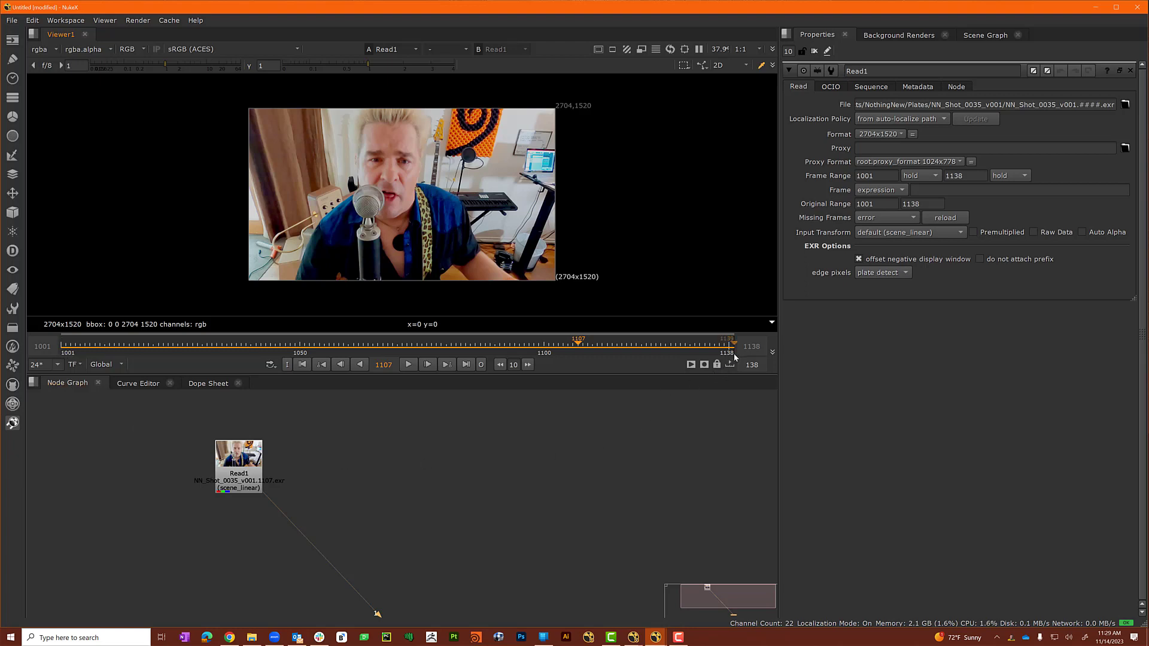
Set the Read1 node's Frame option to start at 1001.
click(328, 451)
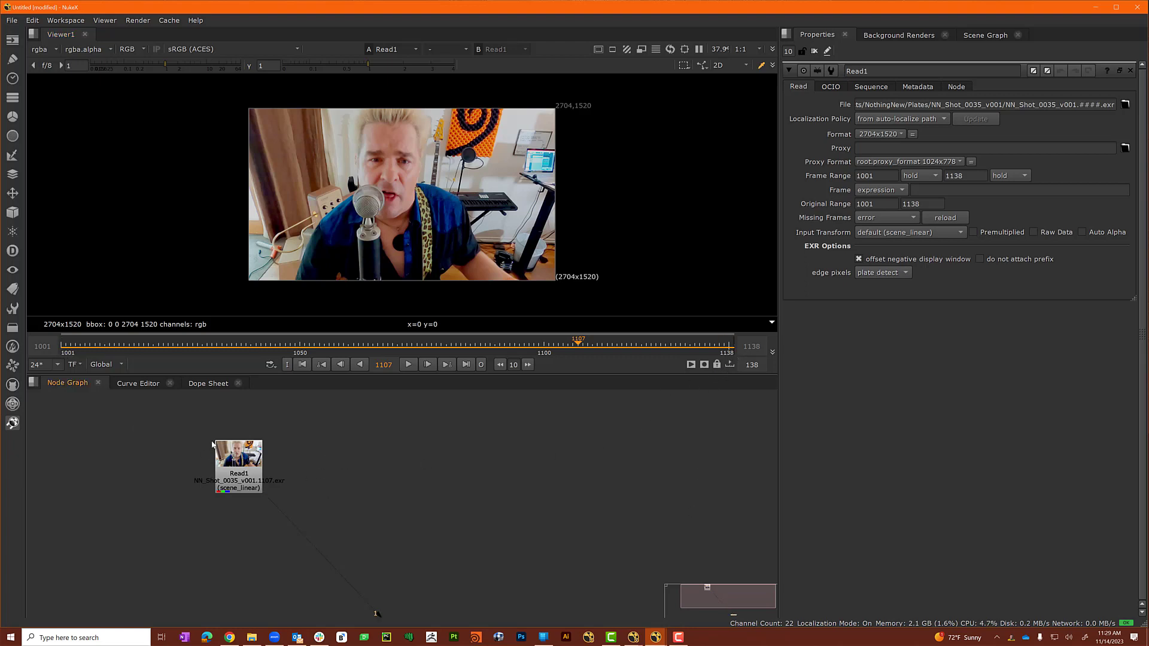
click(238, 486)
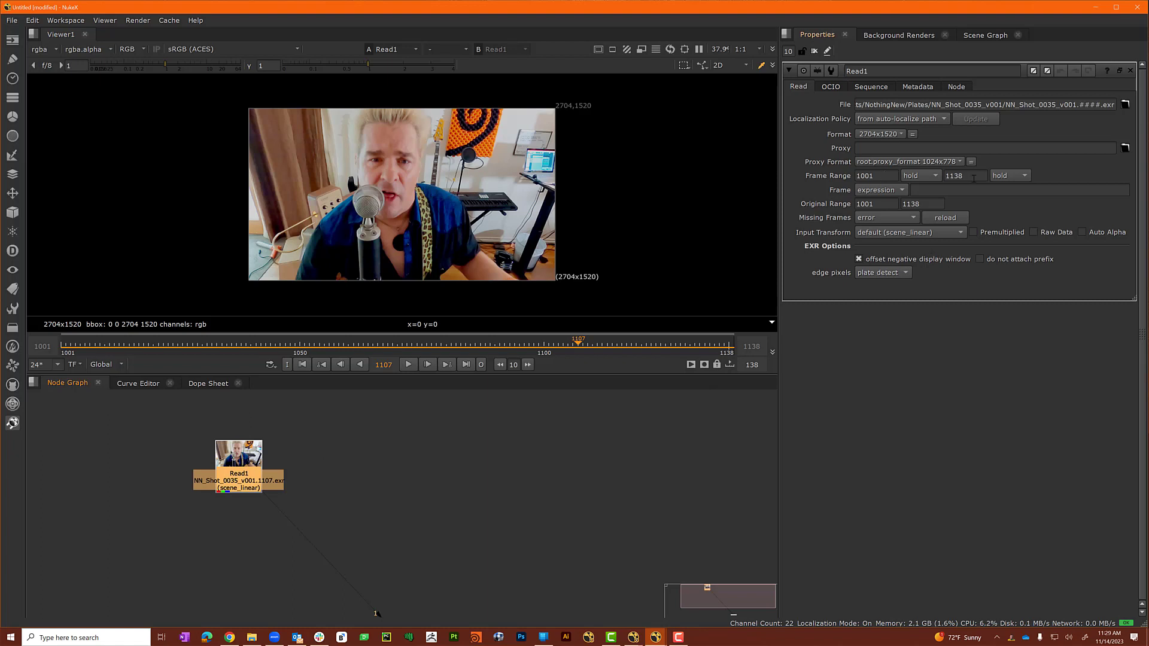
click(878, 189)
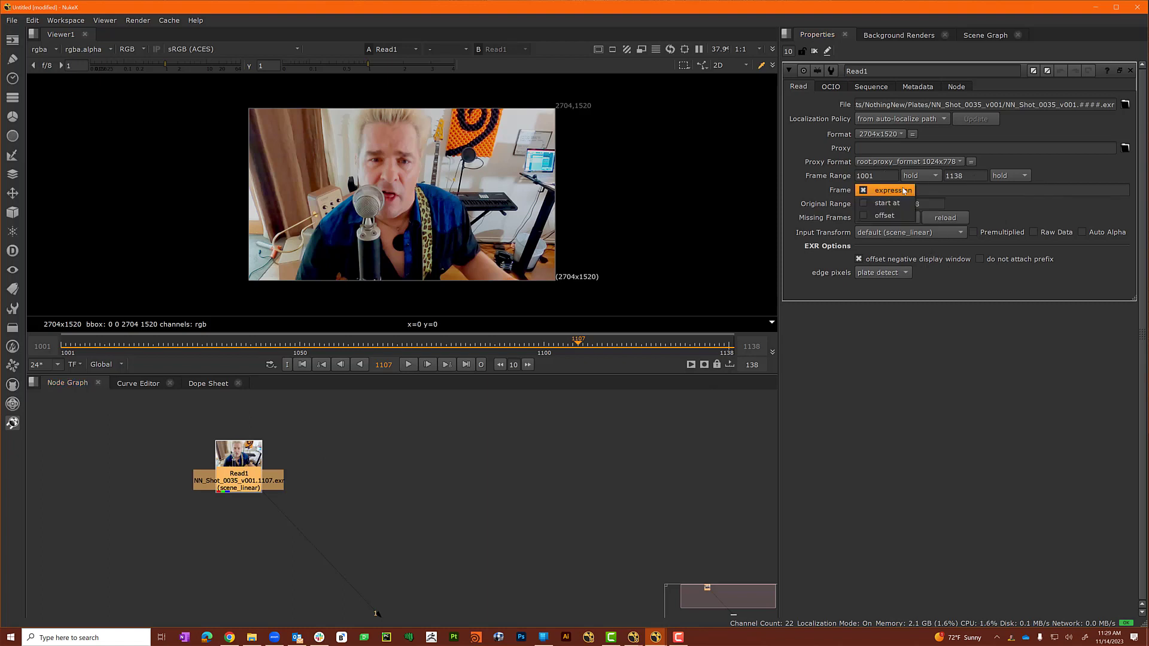
click(880, 204)
click(943, 190)
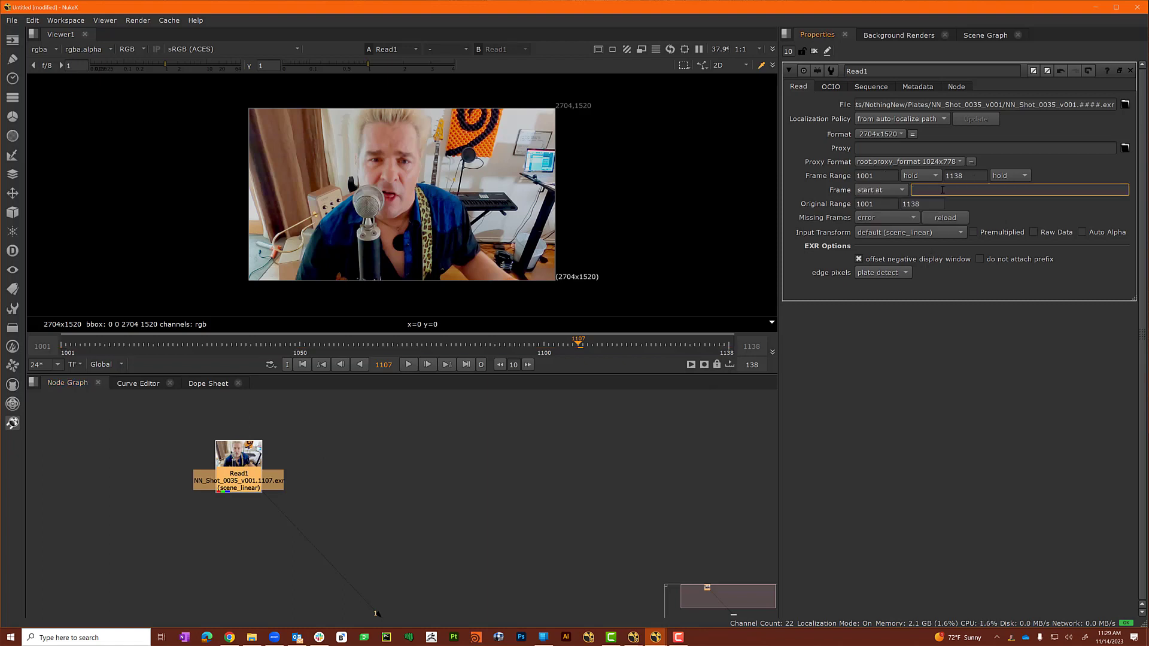
text(1001)
key(Tab)
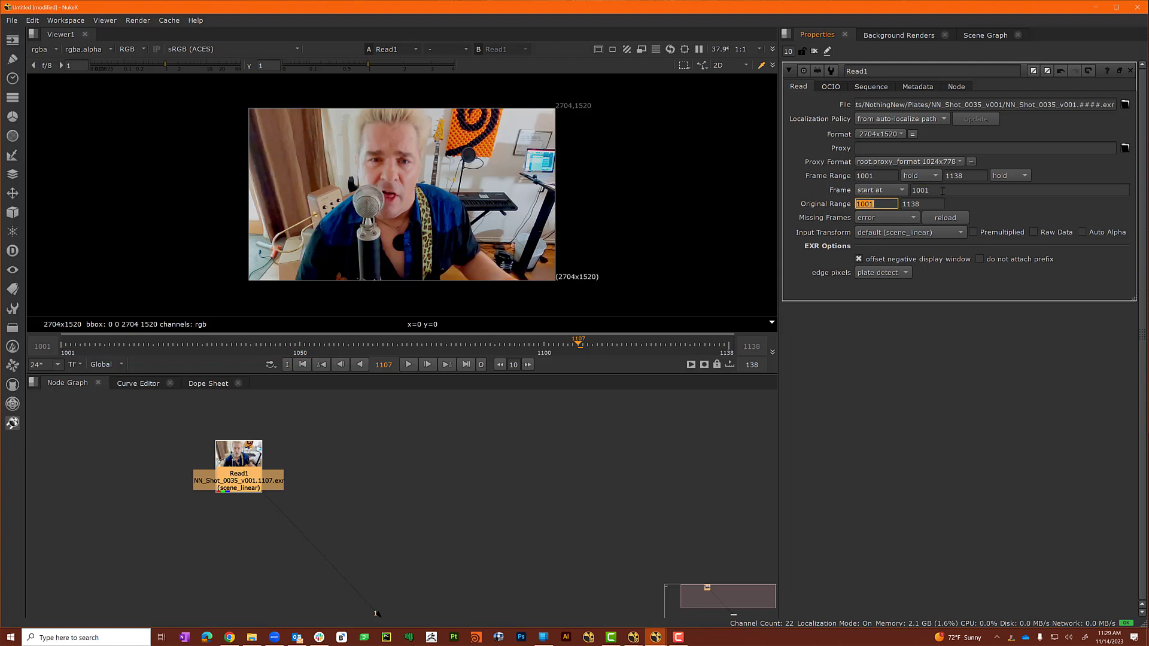
Return the Read1 node's Frame option to expression, clear its value and deselect the node.
click(881, 192)
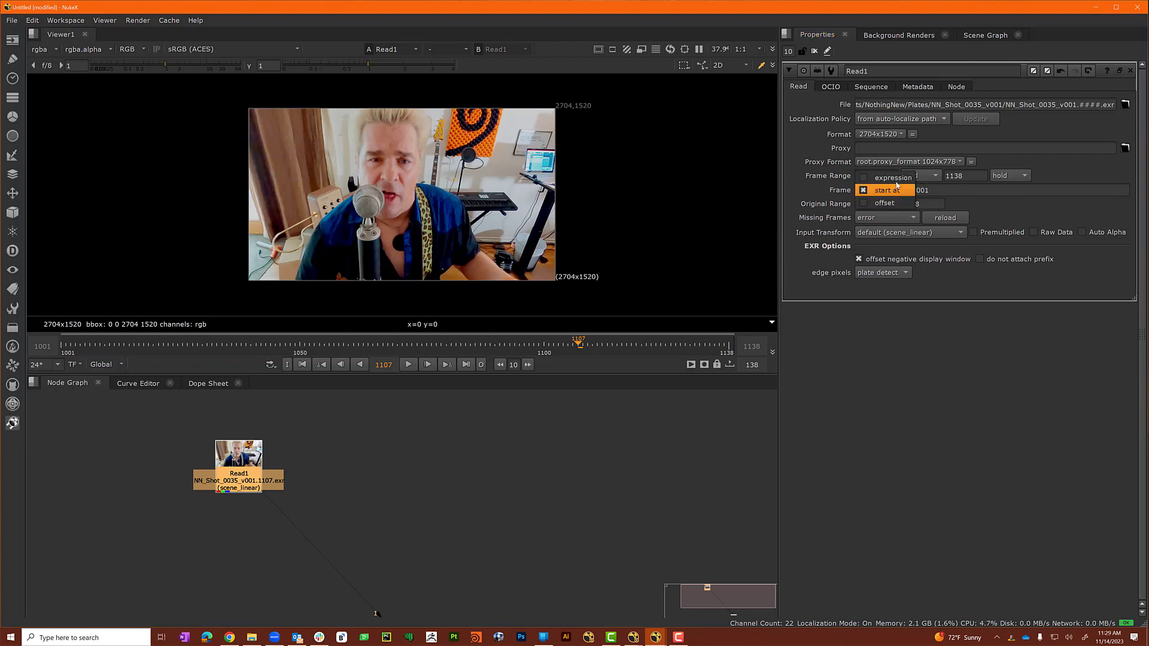
click(877, 176)
double_click(943, 190)
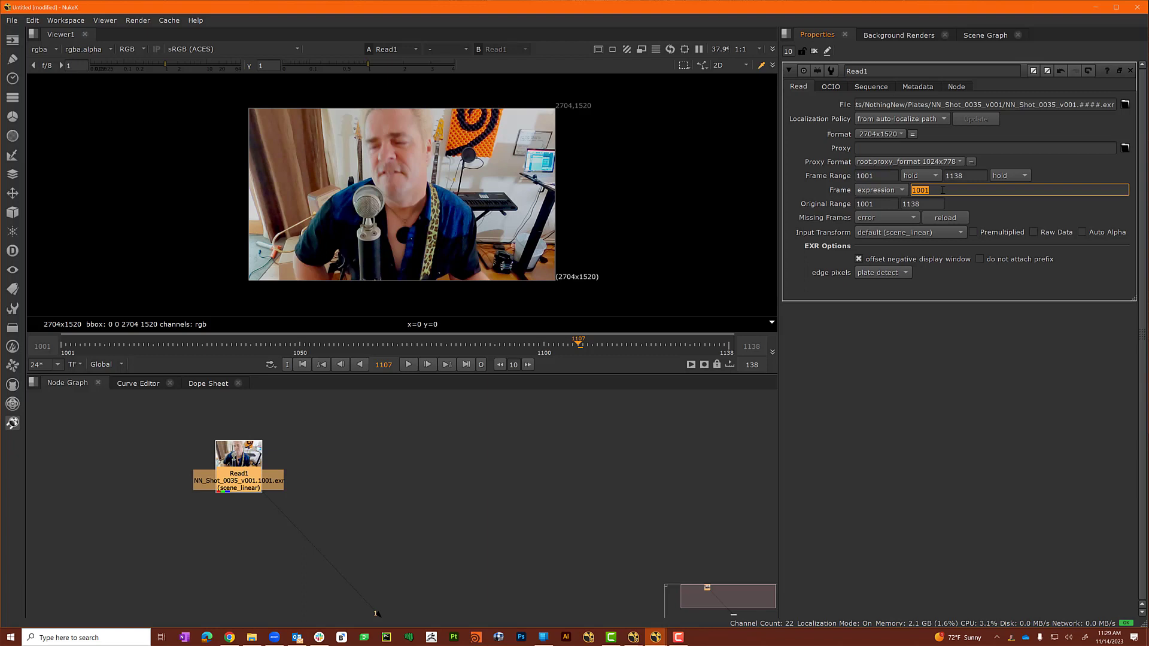
key(BackSpace)
click(492, 441)
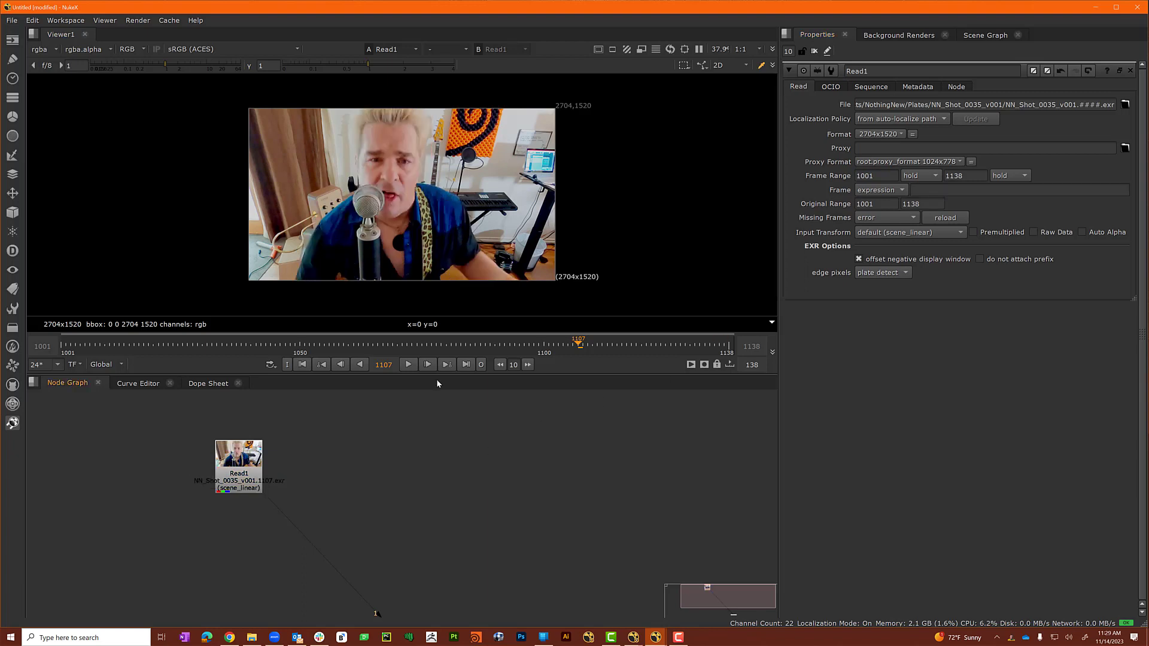
At frame 1001, add a Shuffle node after Read1 and disconnect its rgba.alpha channel.
click(304, 364)
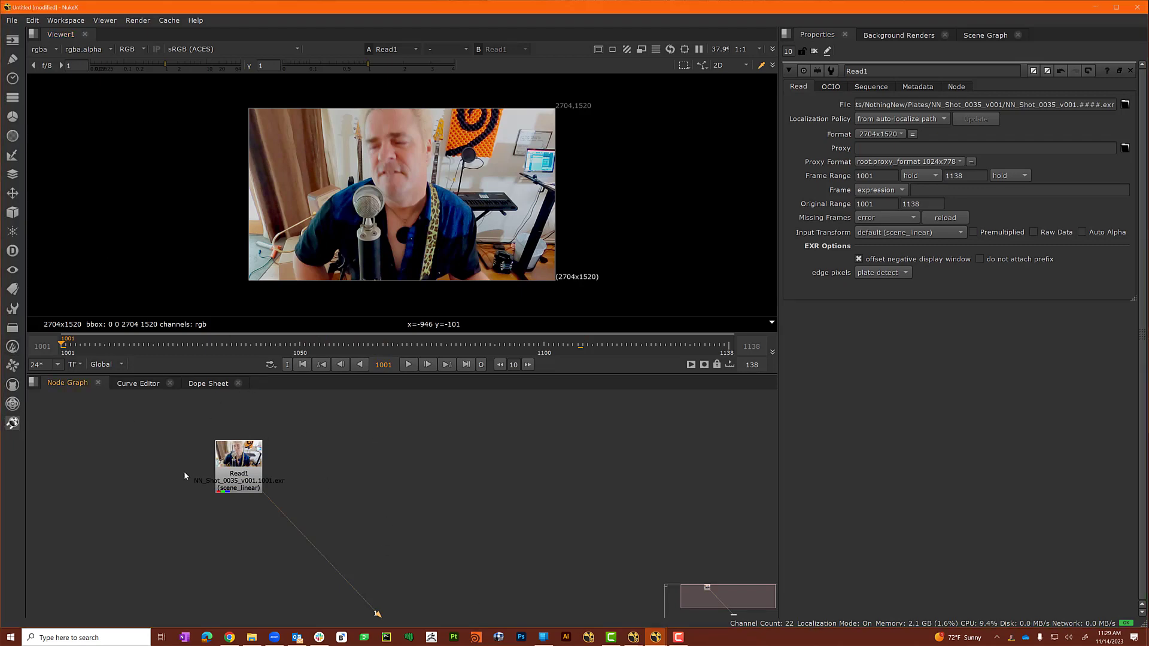
click(253, 473)
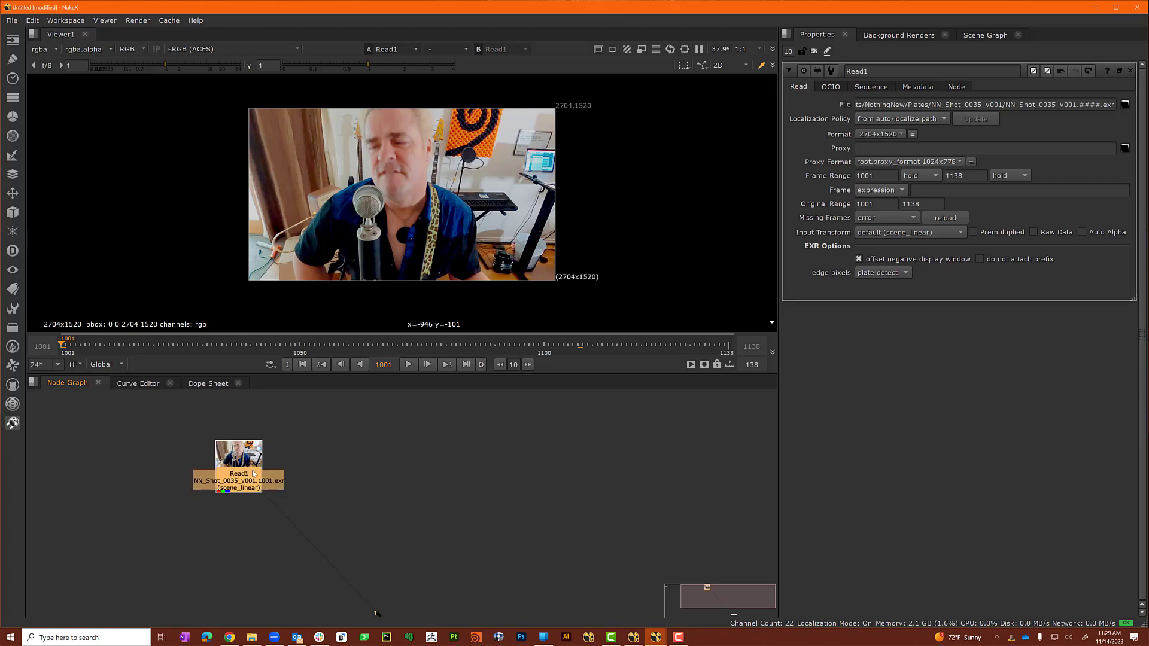
key(Tab)
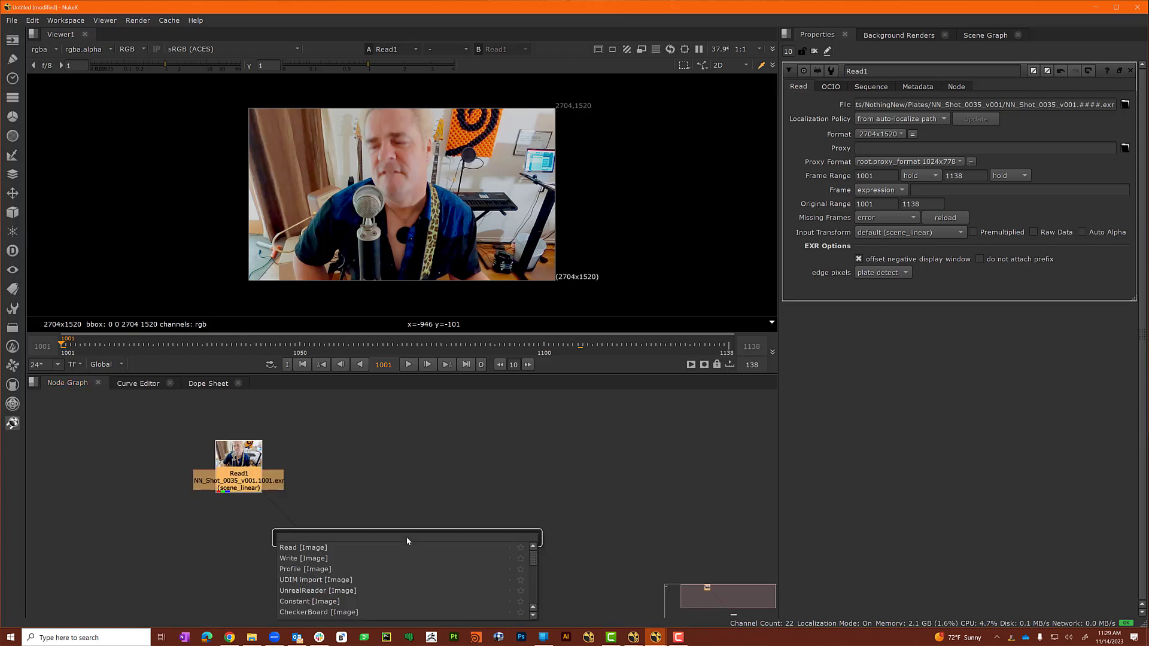
text(shu)
key(Return)
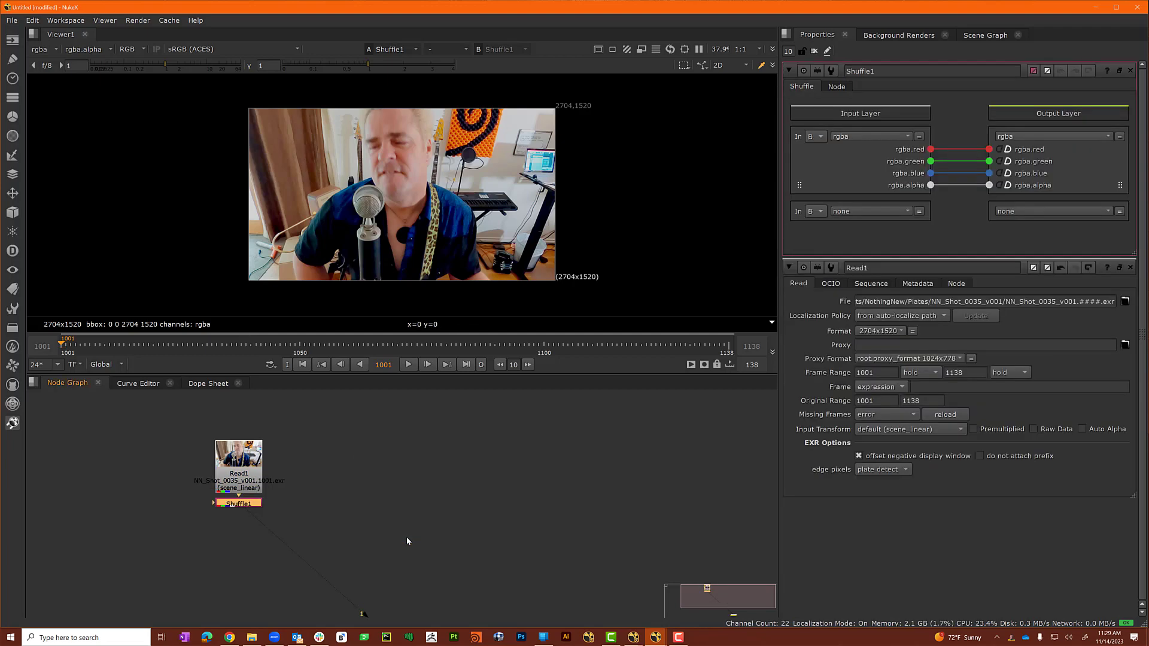
click(990, 186)
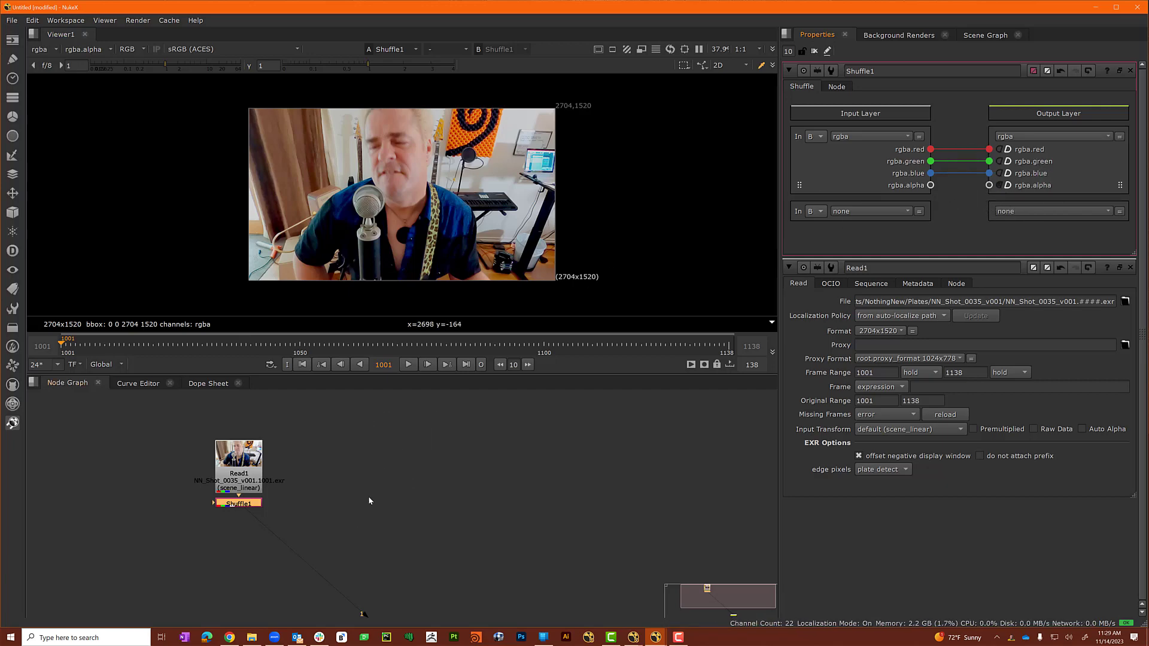
click(399, 524)
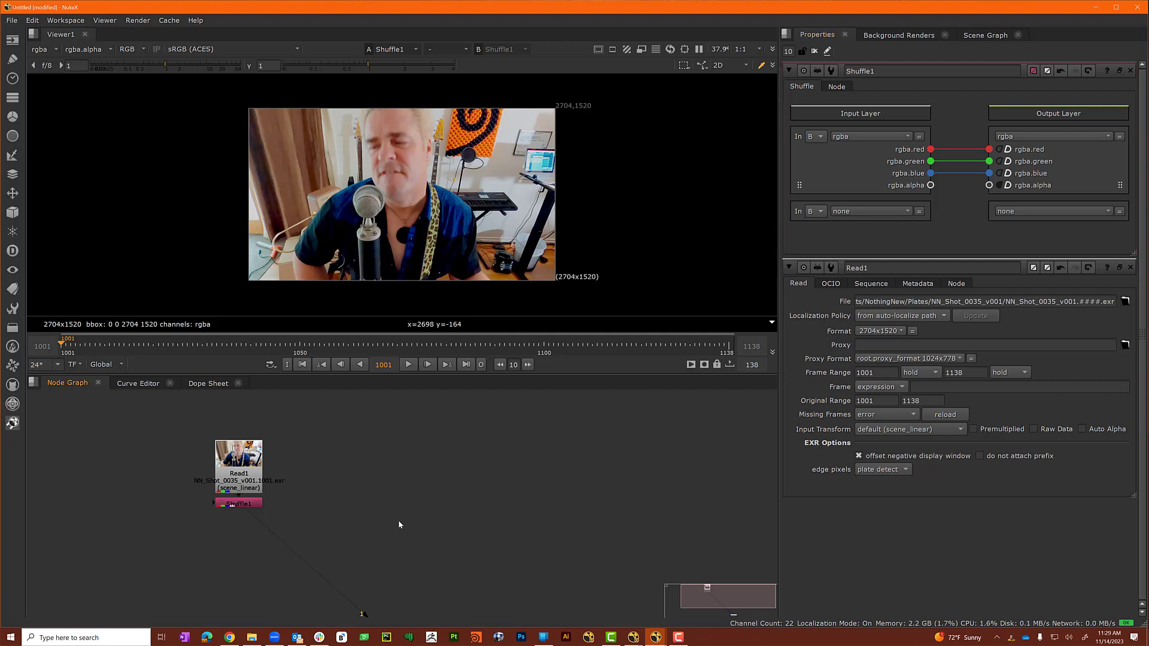
Add a FrameRange node below Shuffle1.
click(246, 505)
key(Tab)
text(fram)
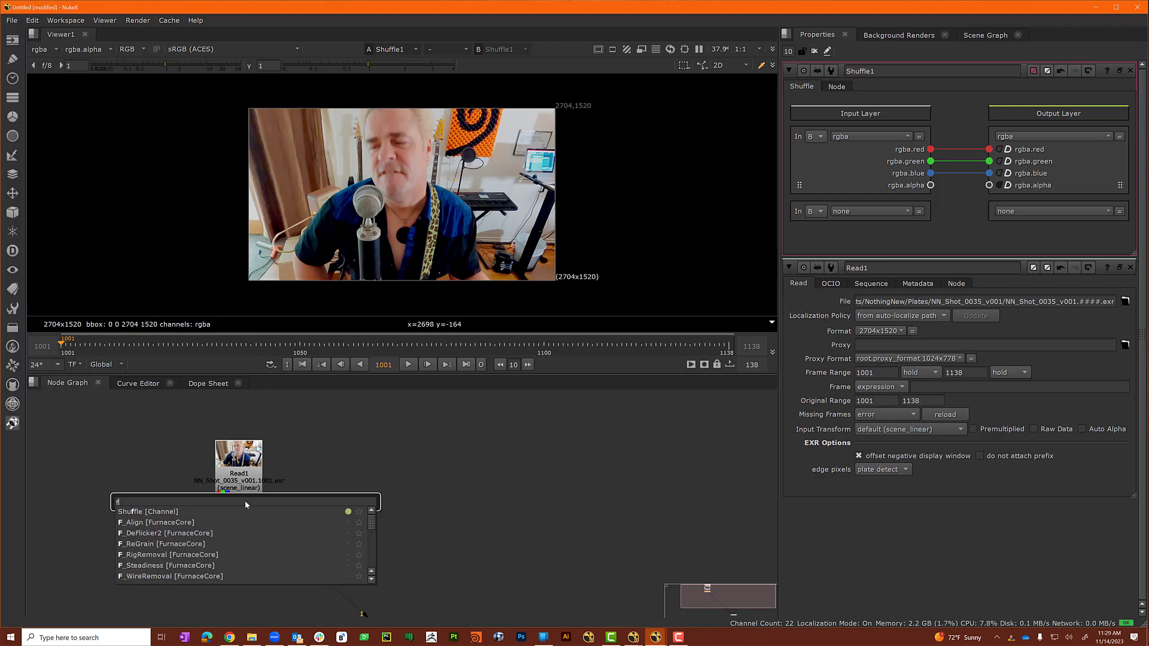
key(Down)
key(Down)
key(Down)
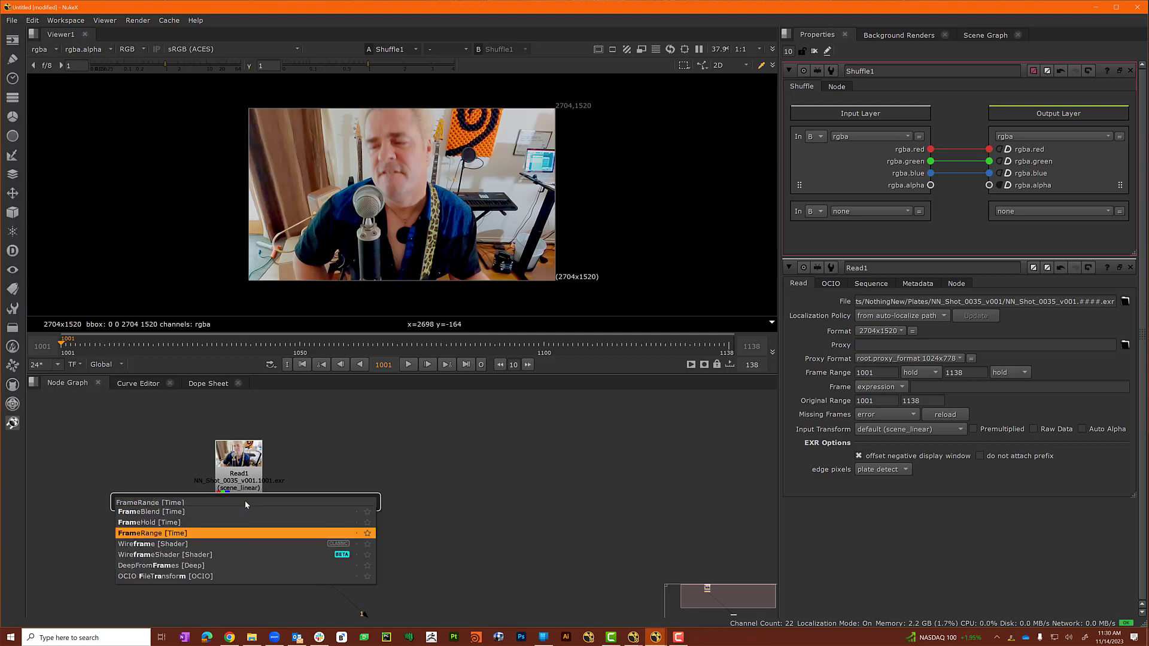
key(Return)
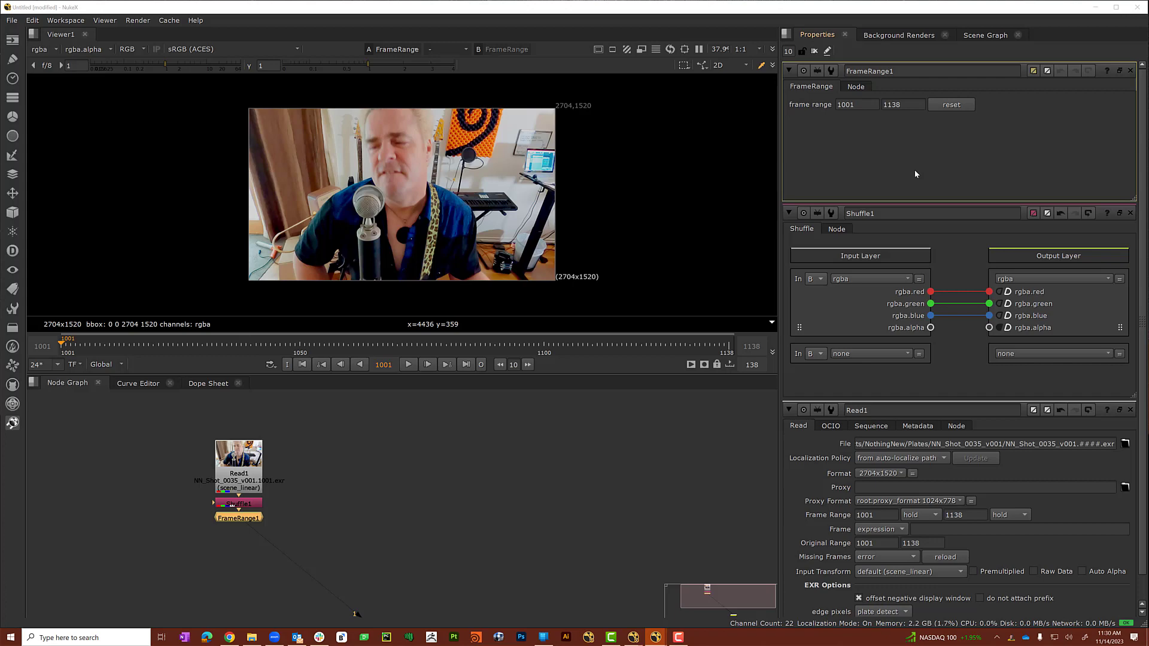
Set the end of the FrameRange node's frame range to 1001 and deselect the node.
click(902, 105)
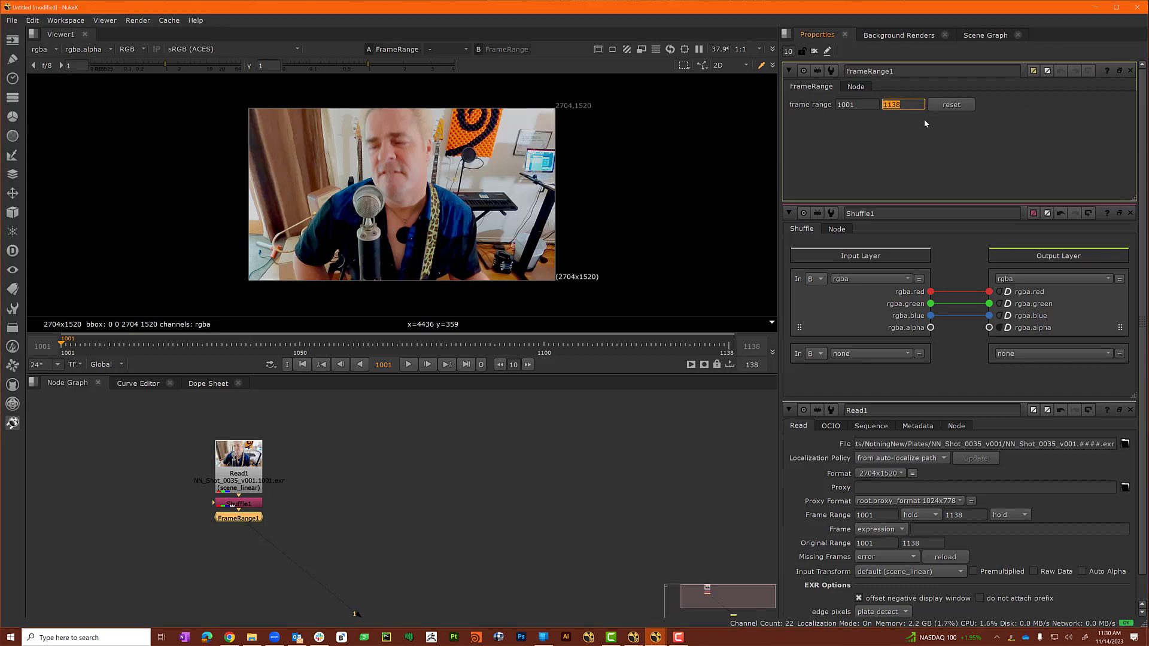
key(Return)
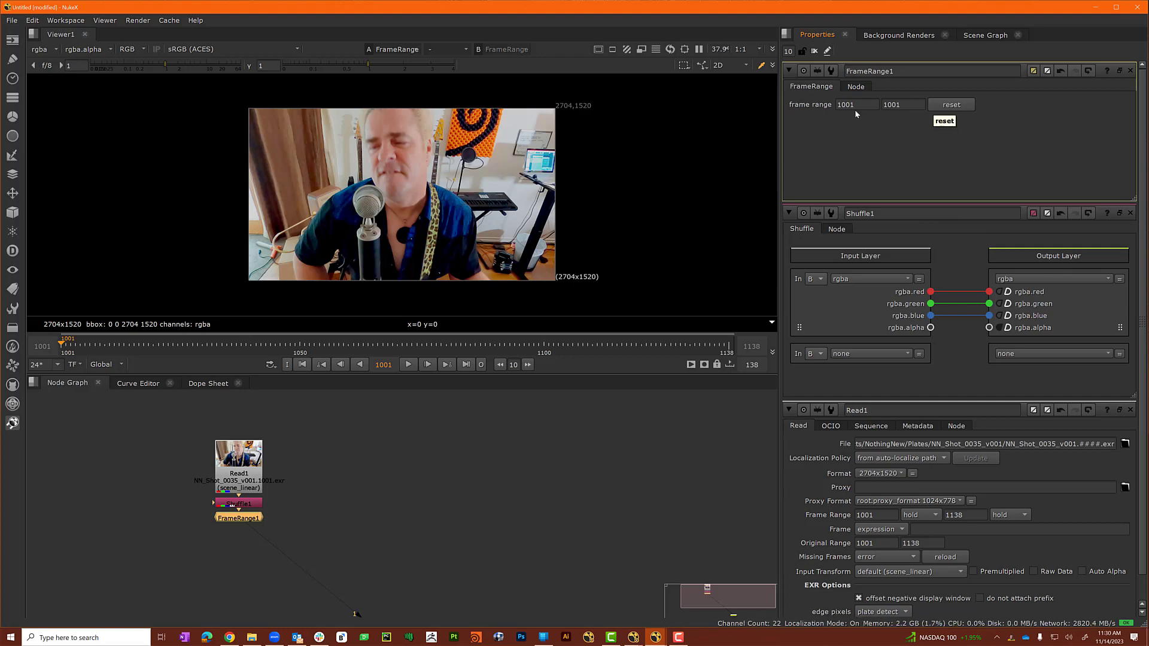
click(338, 456)
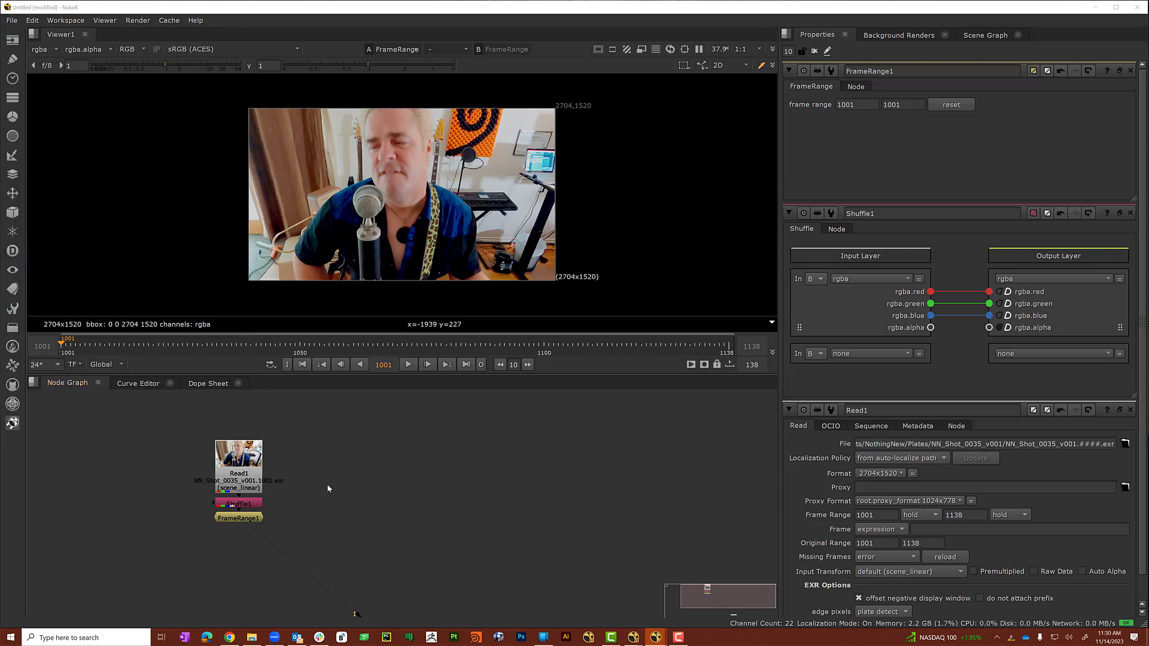
Add a FrameHold node below FrameRange1, holding frame 1001.
click(253, 518)
key(Tab)
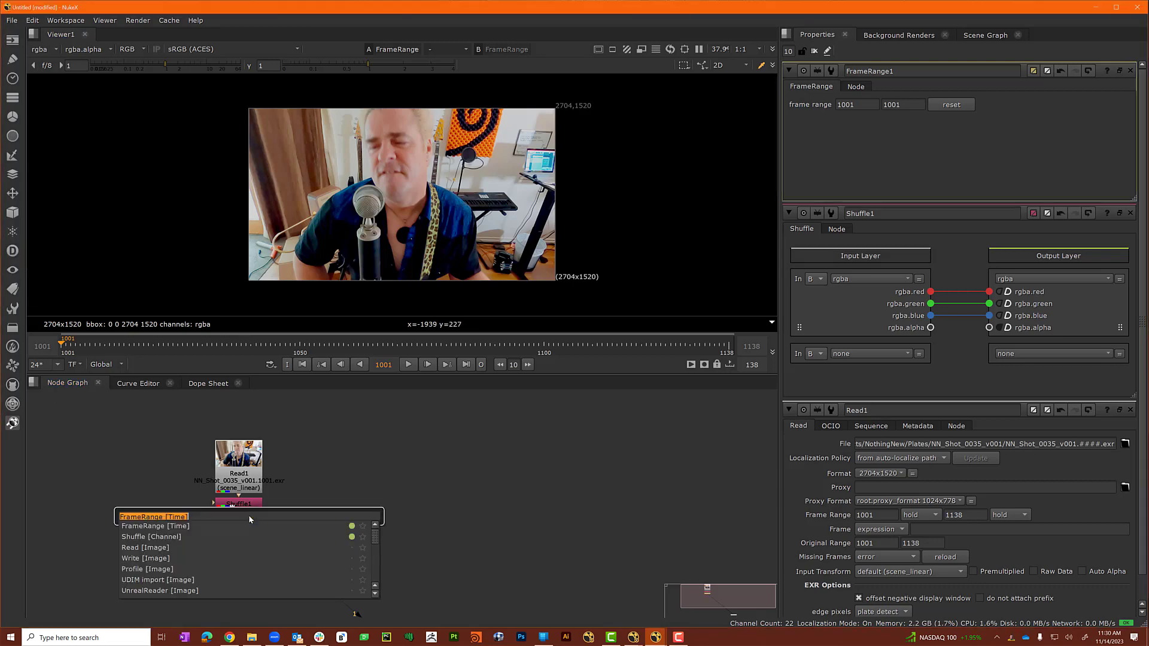
text(fram)
key(Down)
key(Down)
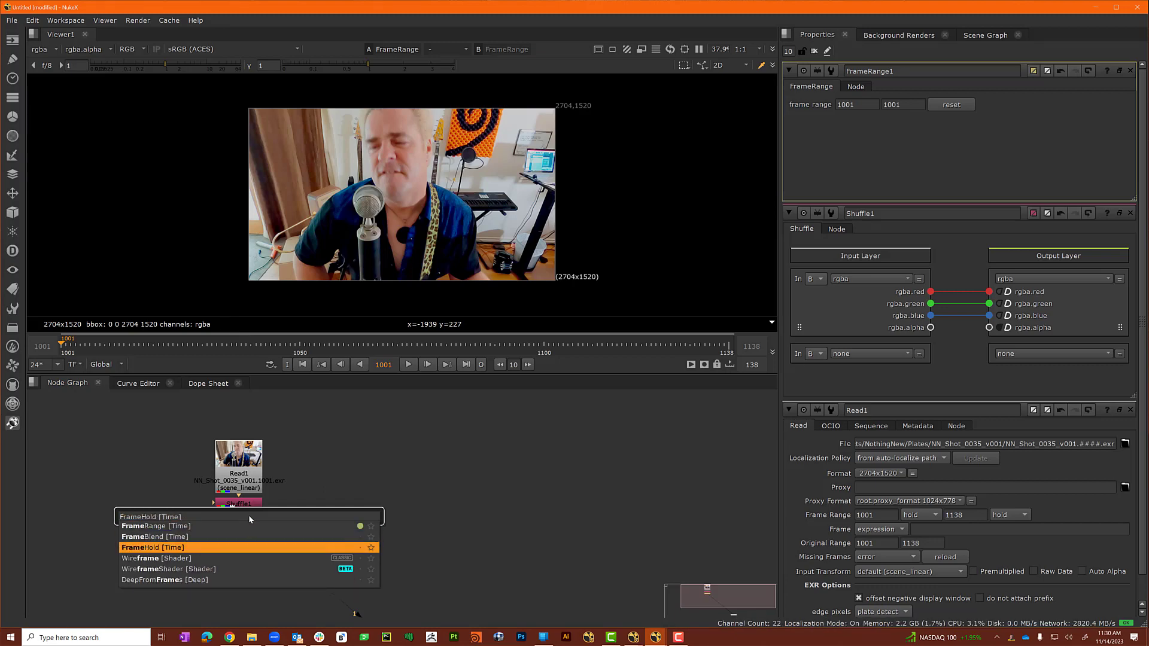
key(Return)
Branch the FrameHold node off to the side of the main node stack and insert a dot in its connection.
drag(241, 545, 160, 547)
click(240, 520)
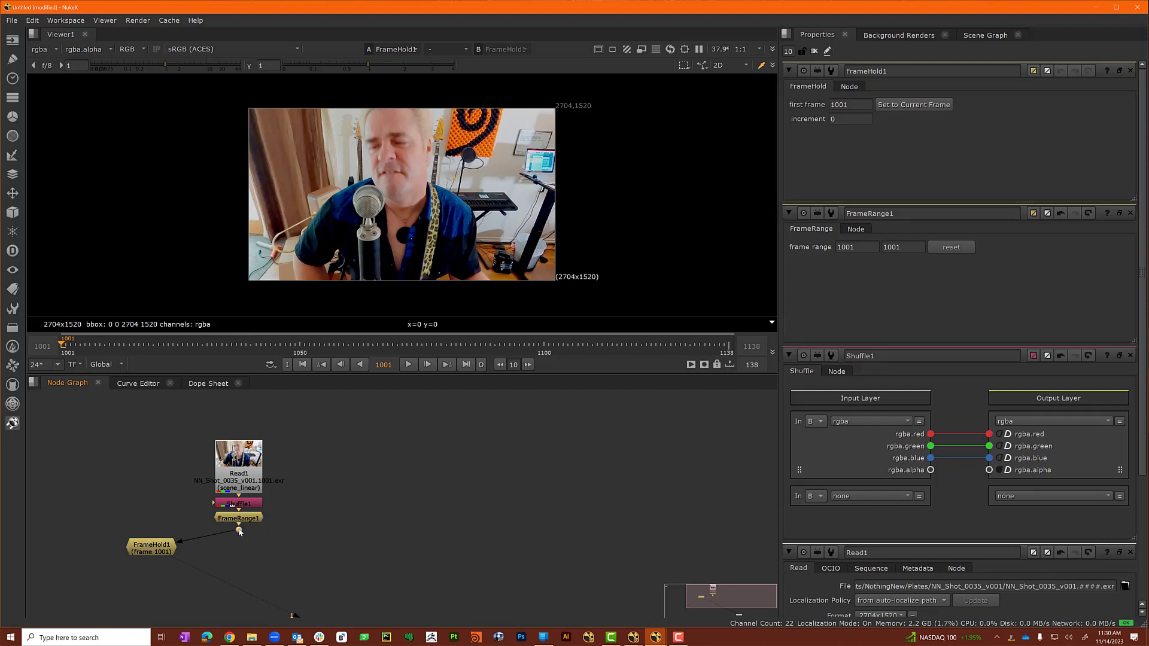
ctrl+drag(209, 530, 239, 538)
drag(154, 549, 154, 562)
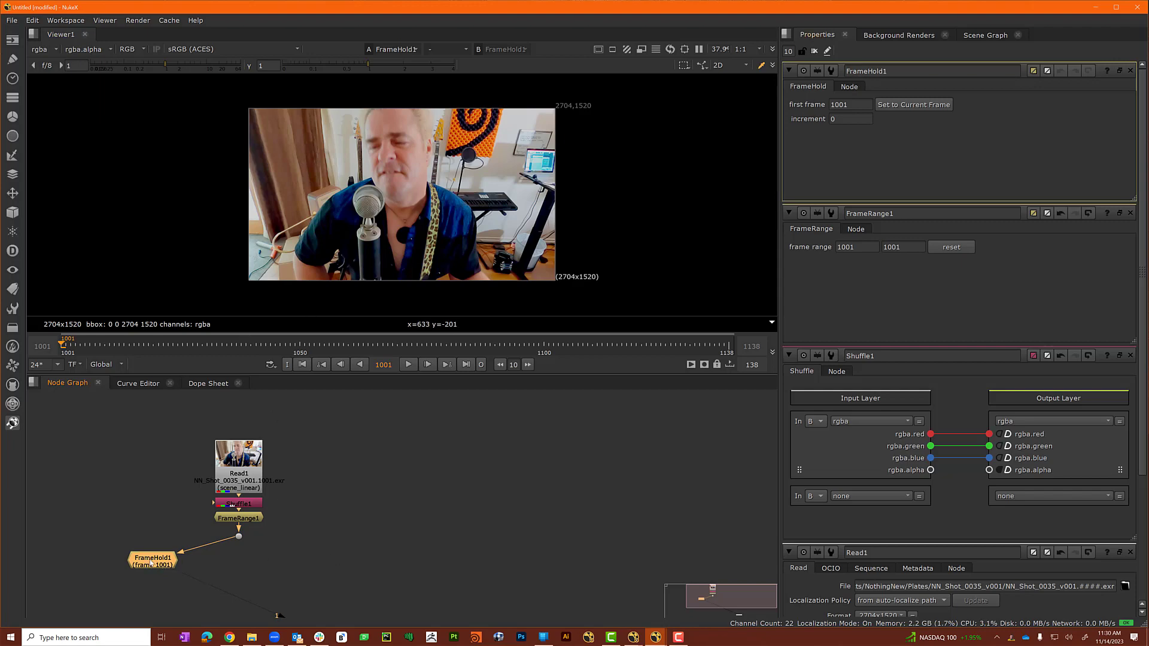
Add a Roto node below FrameHold1 and enlarge the viewer area for drawing.
key(o)
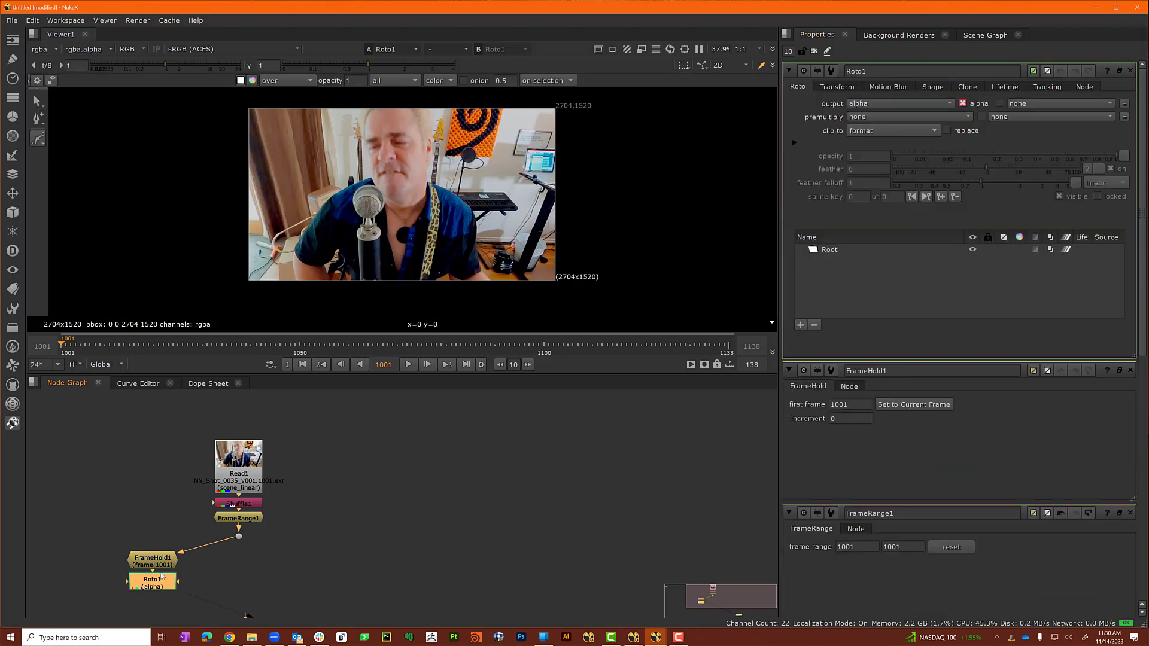
scroll(315, 200, up, 1)
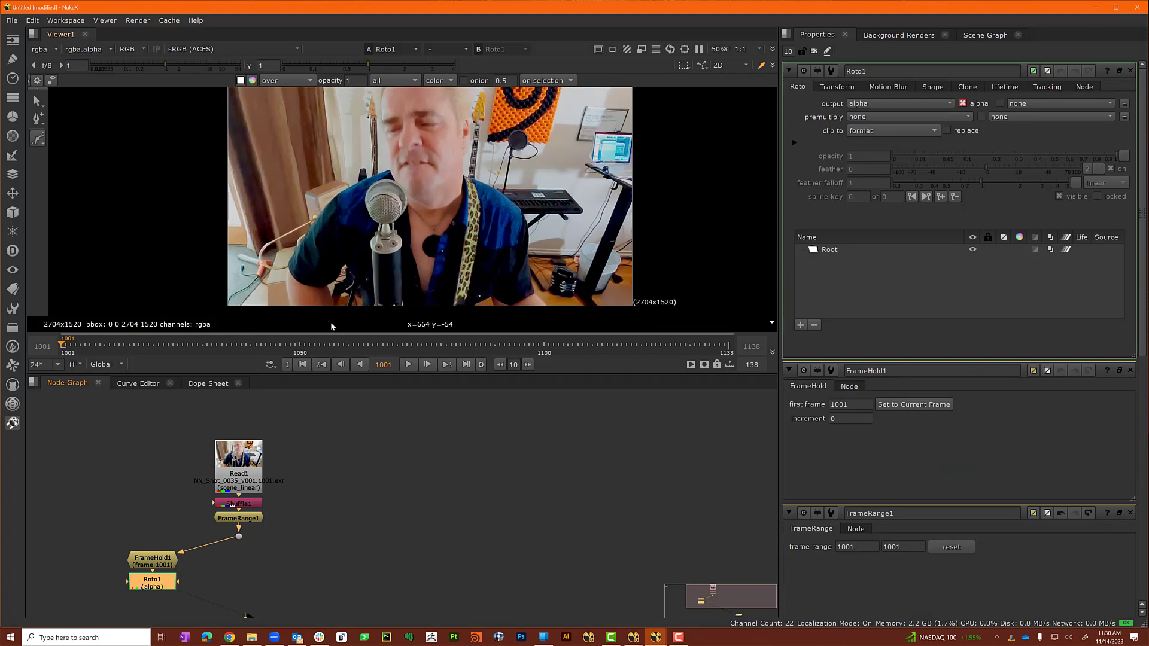
drag(341, 334, 343, 399)
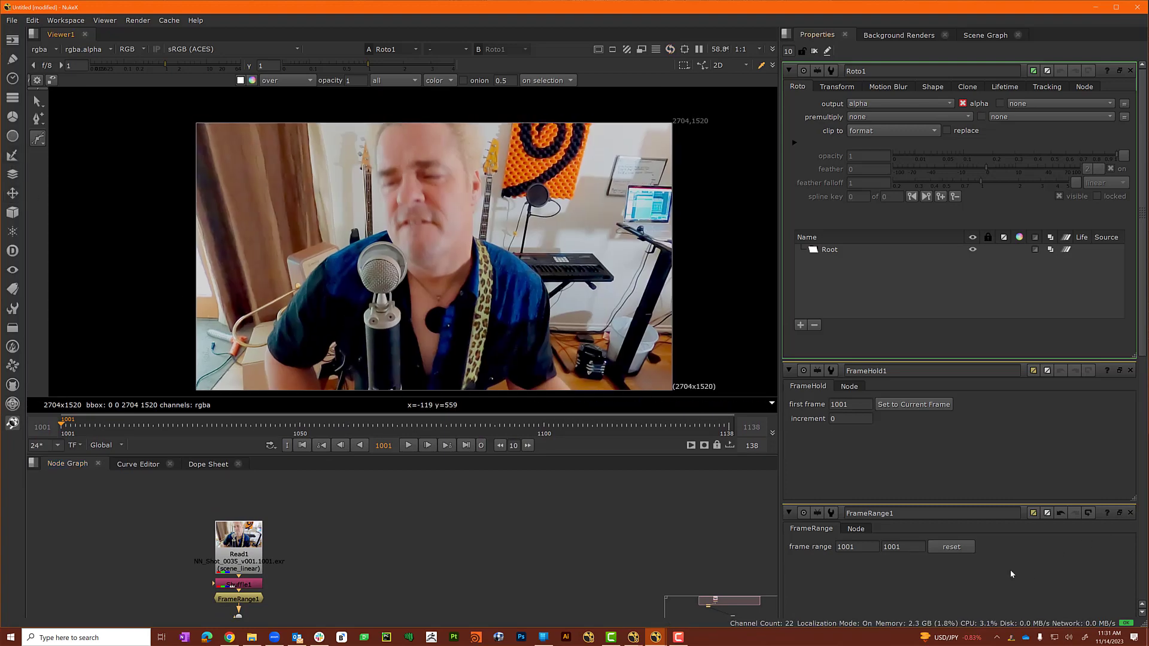
Start a Bezier roto shape at the plate's lower edge, tracing the singer's outer arm, shoulder and face on the curtain side up past the head.
click(270, 390)
click(265, 363)
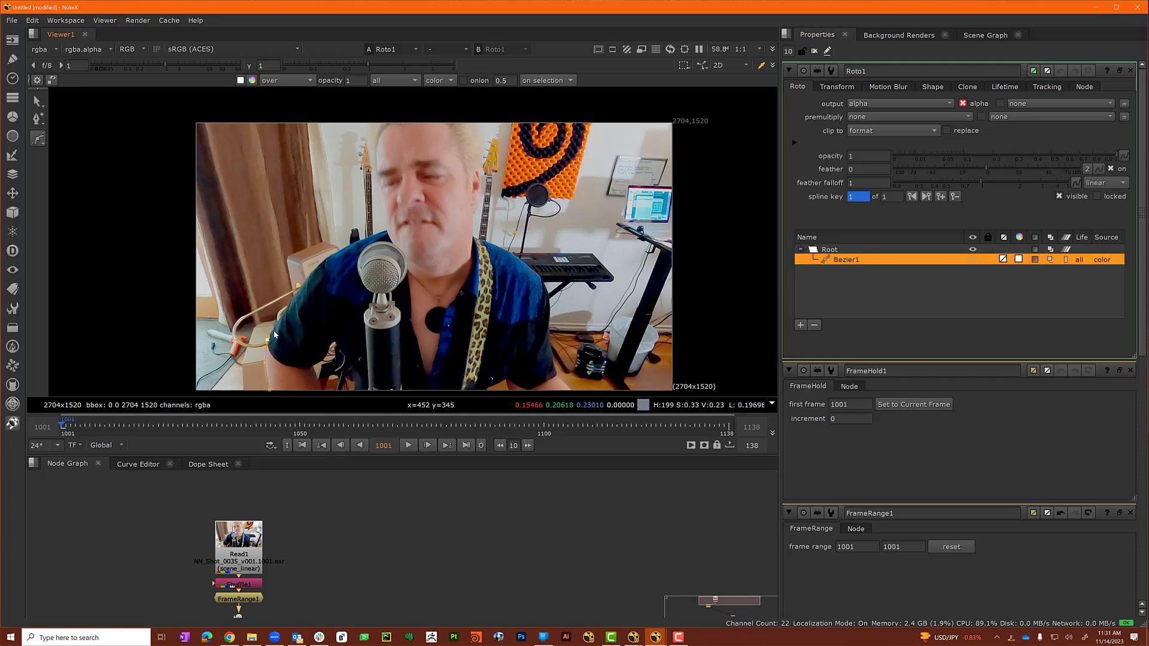
mouse_move(274, 328)
mouse_down()
mouse_move(307, 280)
mouse_move(386, 232)
mouse_up()
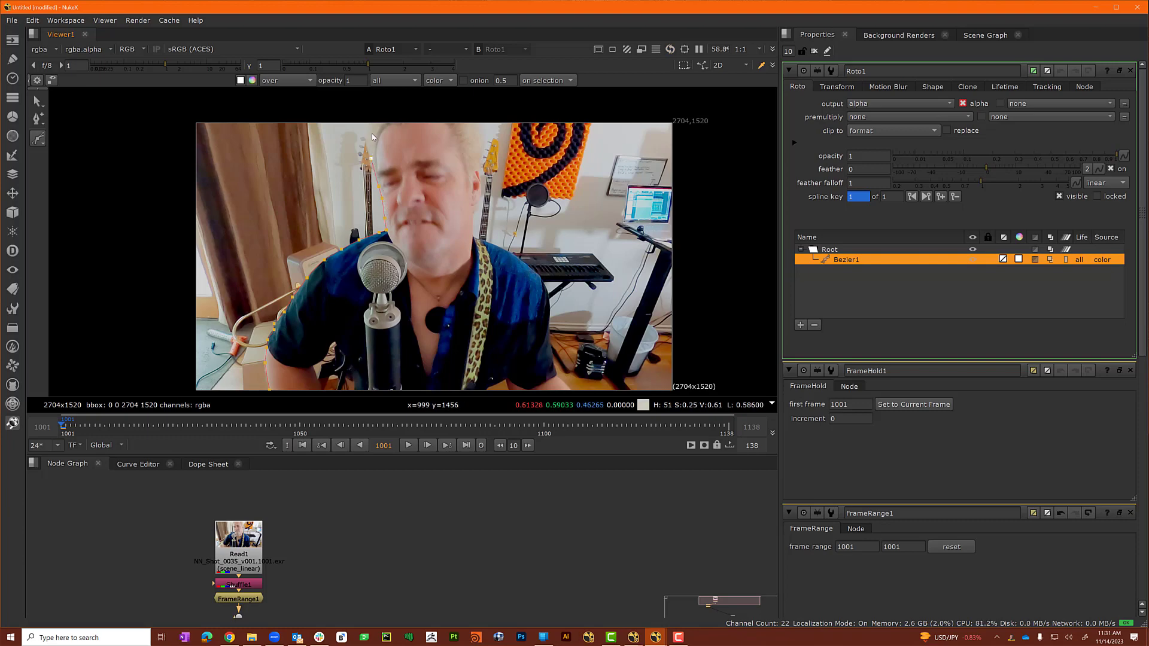
drag(373, 137, 380, 118)
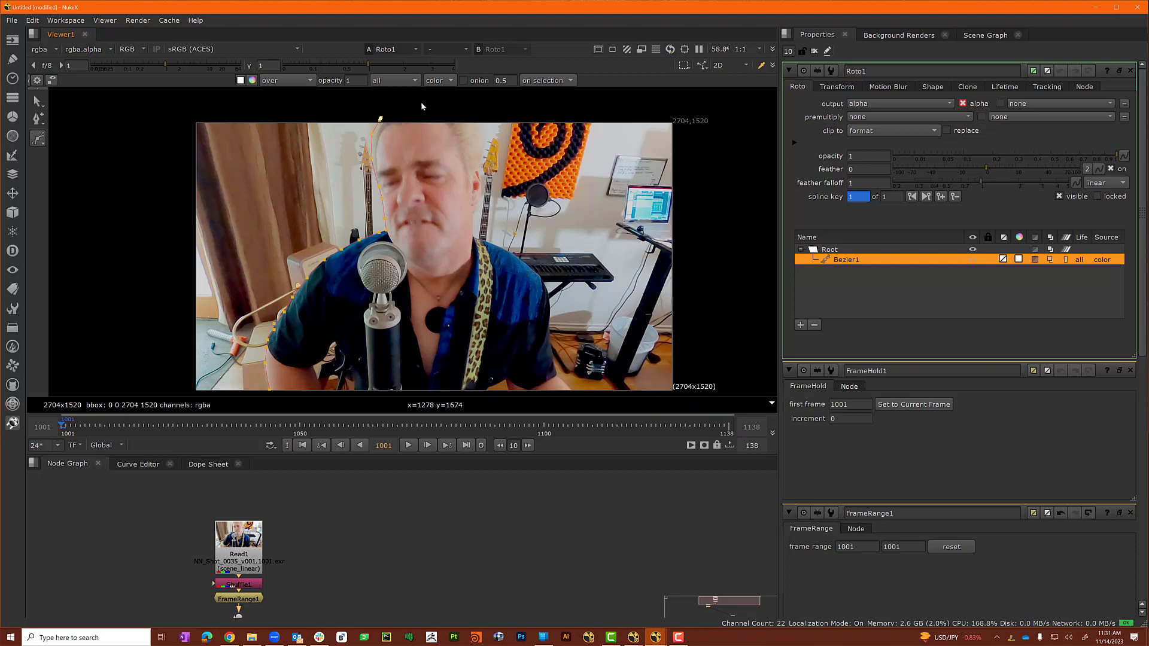
Continue the Bezier outline over the head and down the keyboard-side face and neck to the shoulder.
click(462, 108)
click(477, 127)
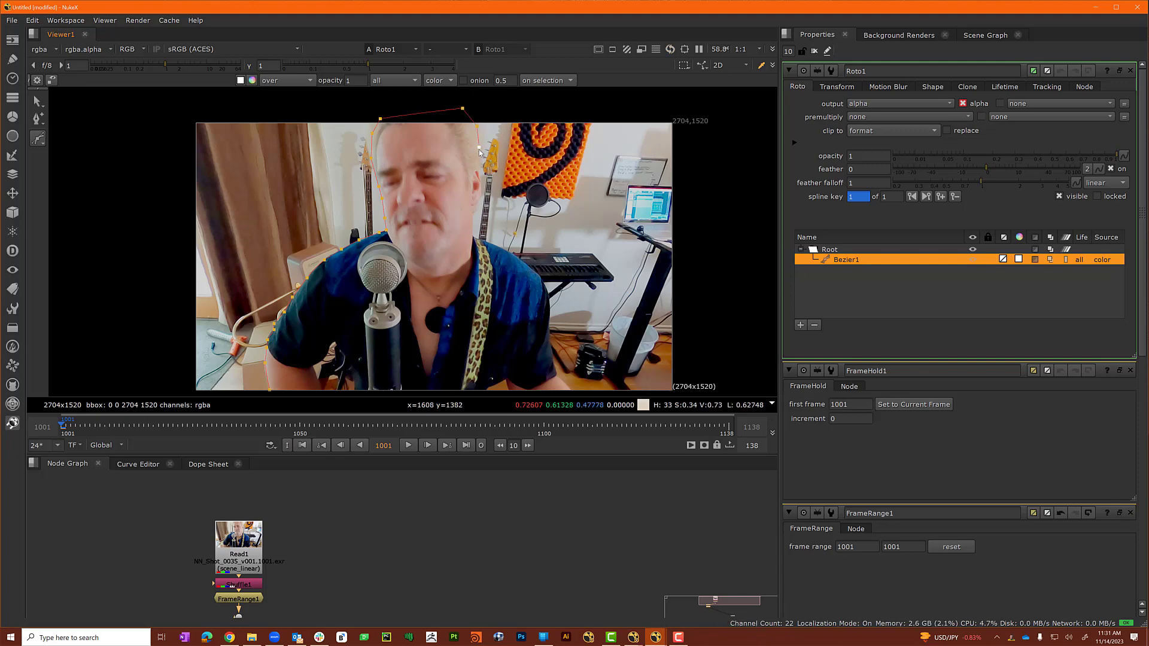
drag(479, 146, 481, 193)
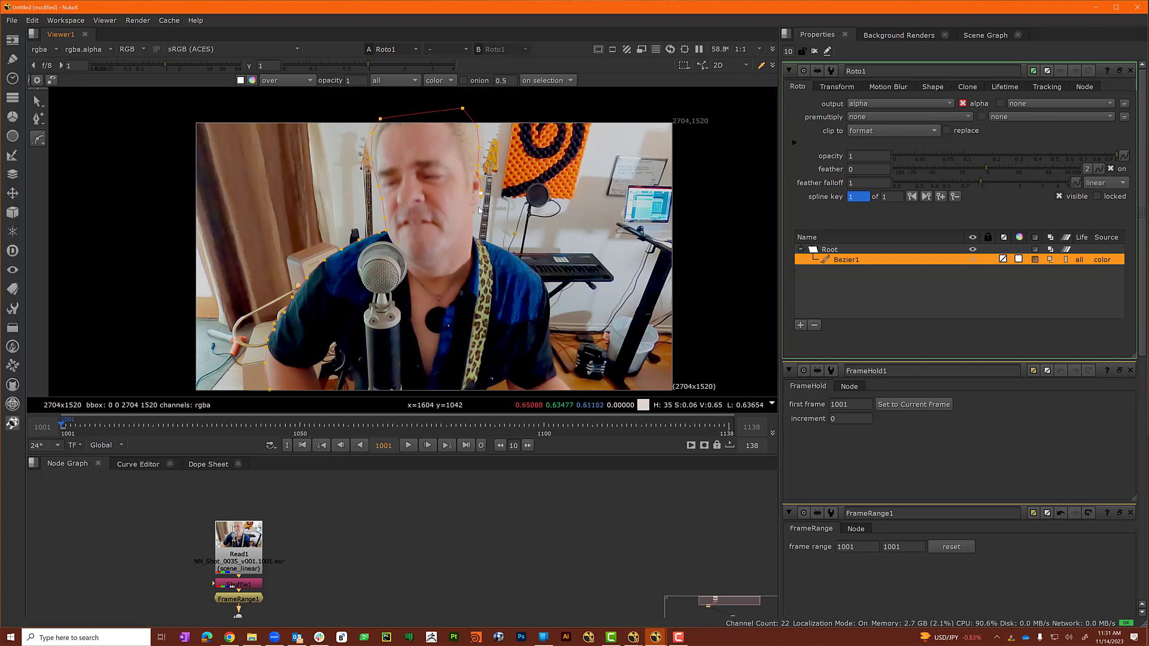
click(472, 207)
click(474, 230)
click(484, 242)
click(501, 247)
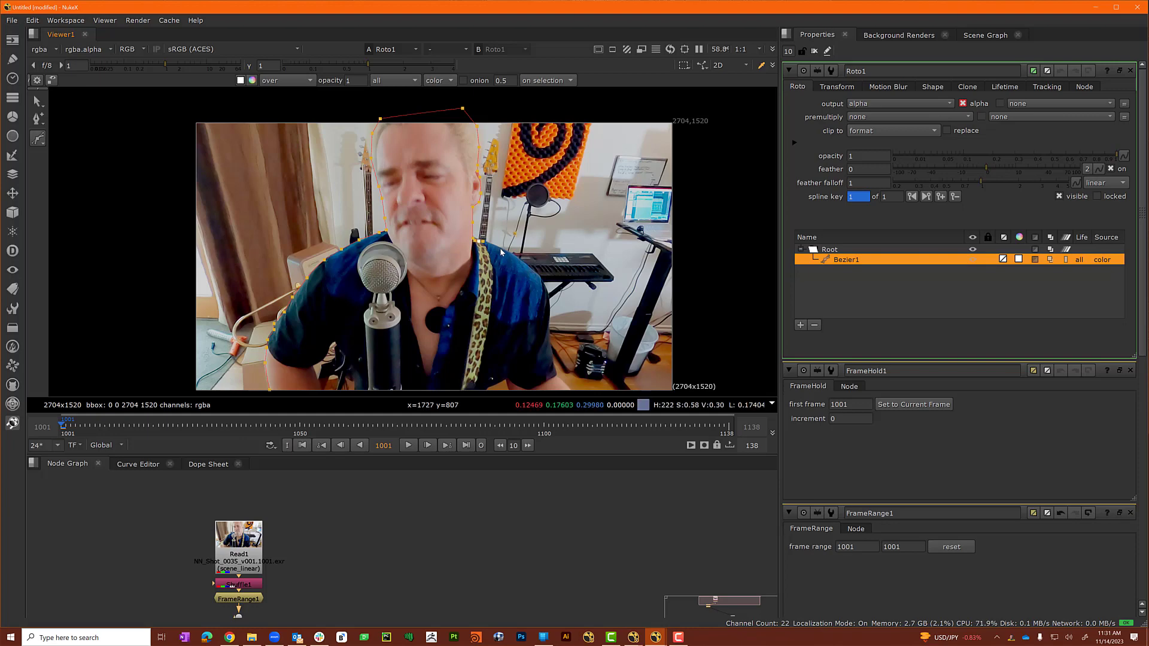
Trace the Bezier outline along the keyboard-side shoulder and sleeve down to the plate's lower edge.
click(509, 252)
click(524, 262)
click(541, 279)
click(549, 306)
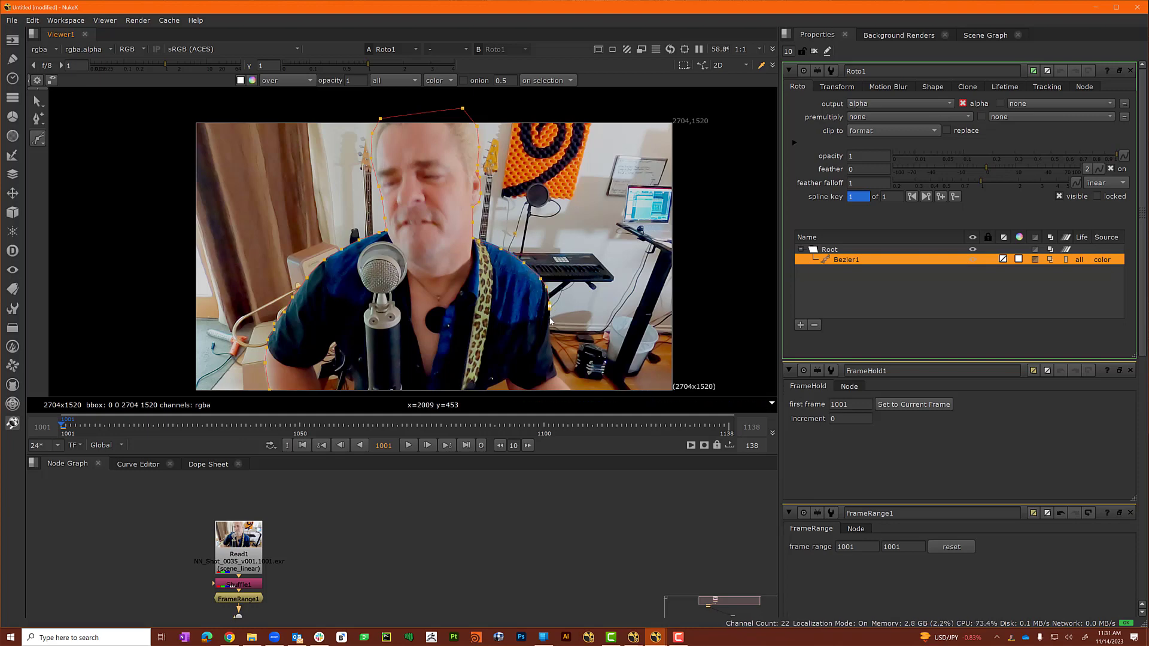
click(549, 331)
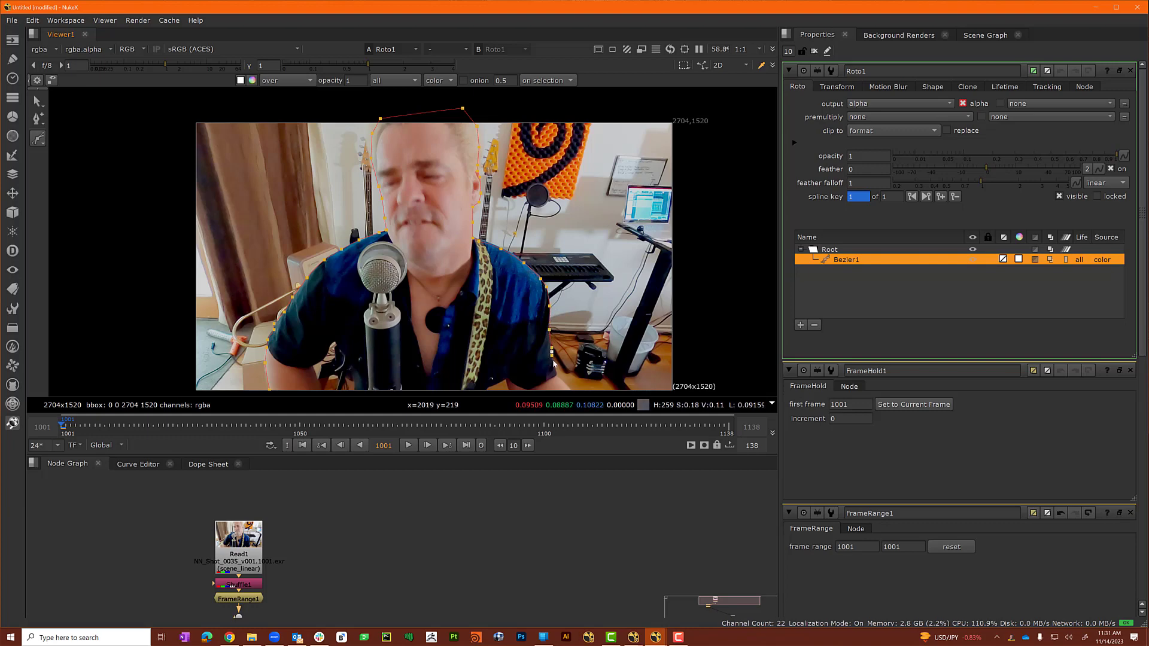
click(552, 353)
click(556, 375)
click(575, 392)
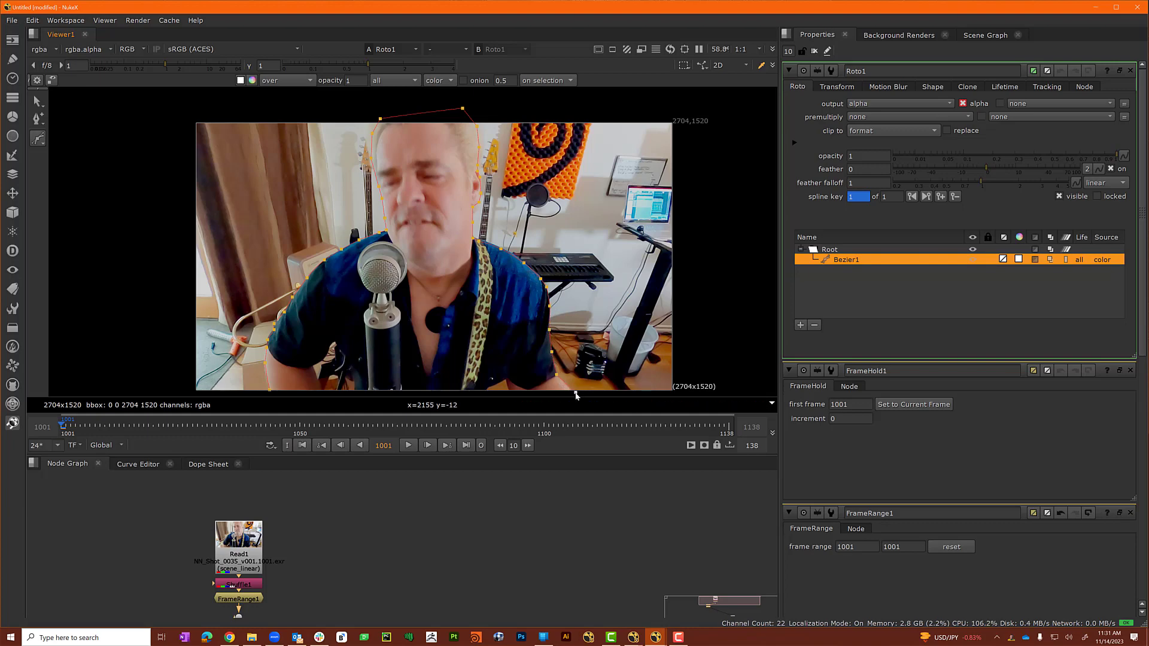
Run the Bezier outline back along the plate's lower edge, trace around the gap beside the curtain-side arm and close the shape.
click(511, 394)
click(355, 394)
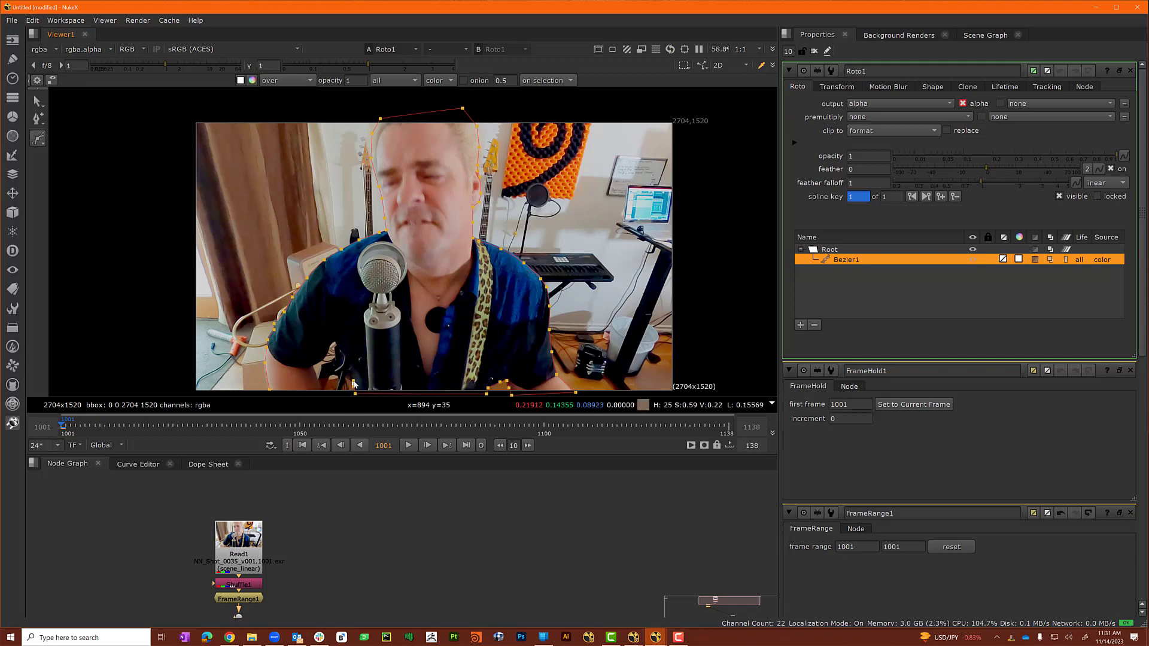
click(346, 364)
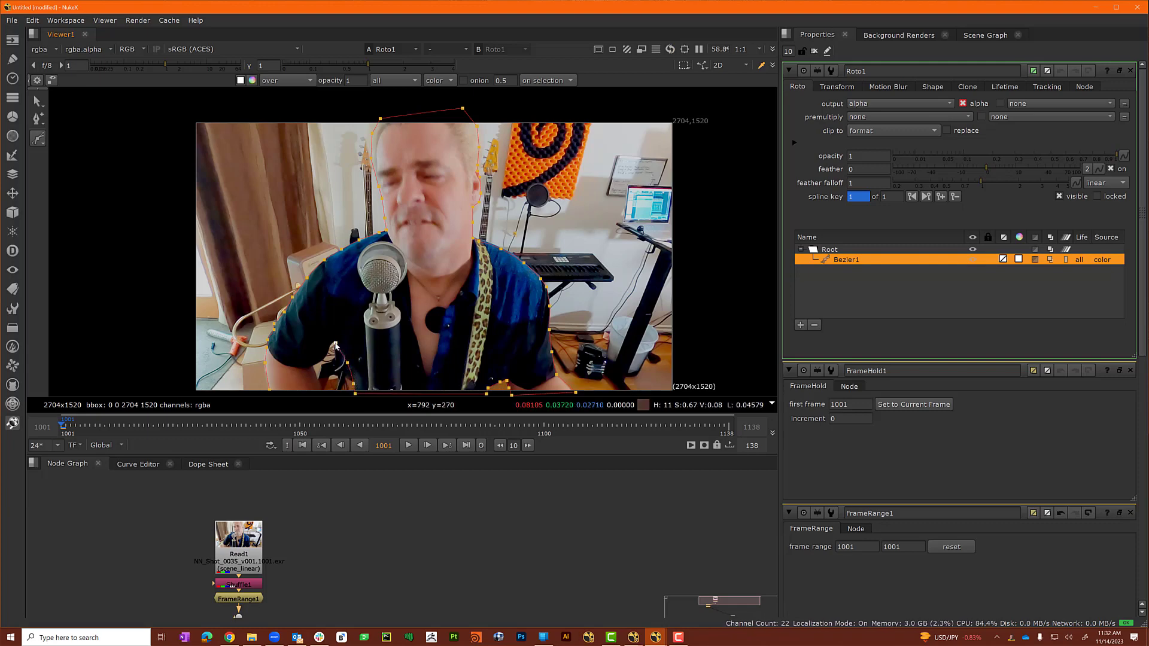
click(334, 346)
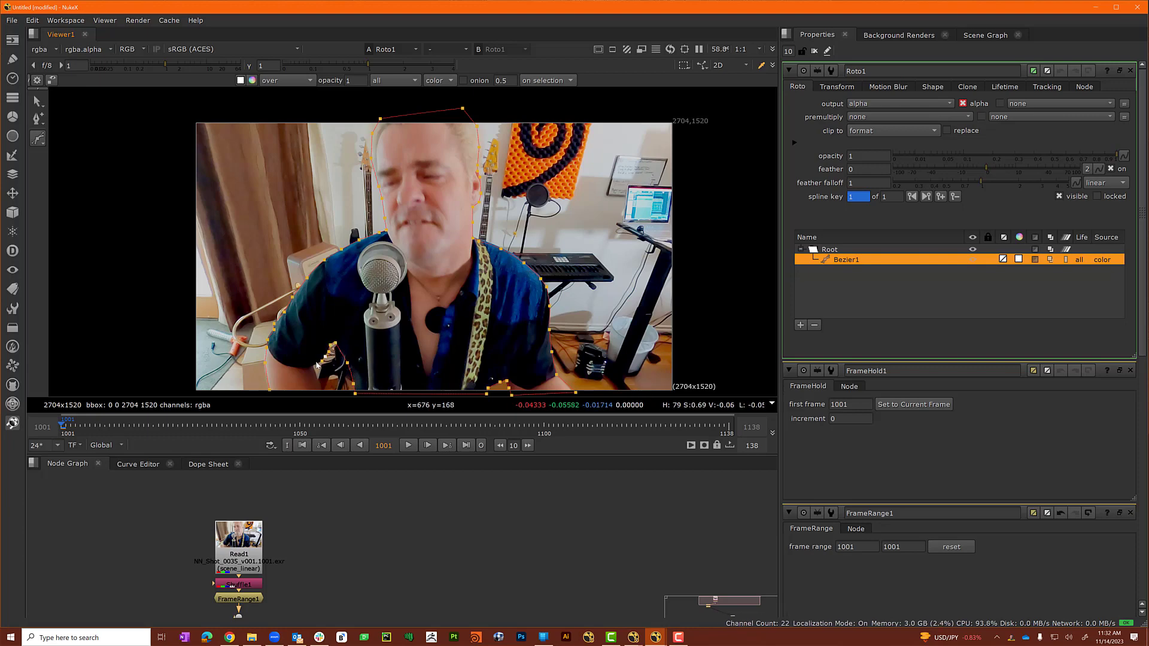
click(313, 366)
click(318, 378)
click(323, 391)
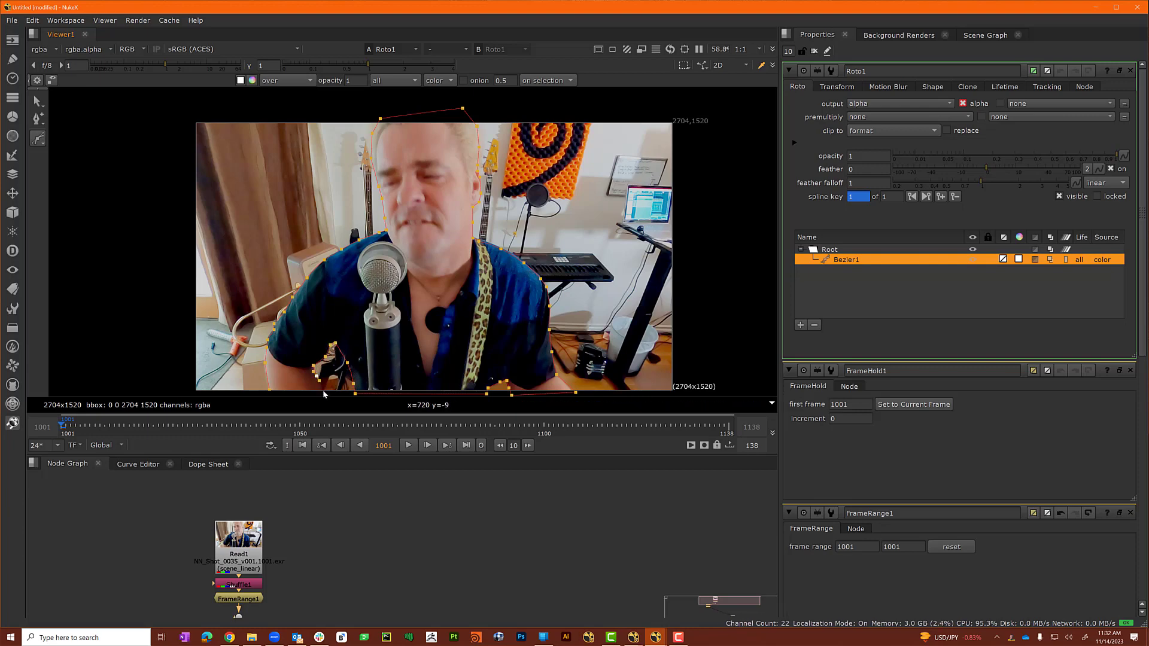
click(269, 392)
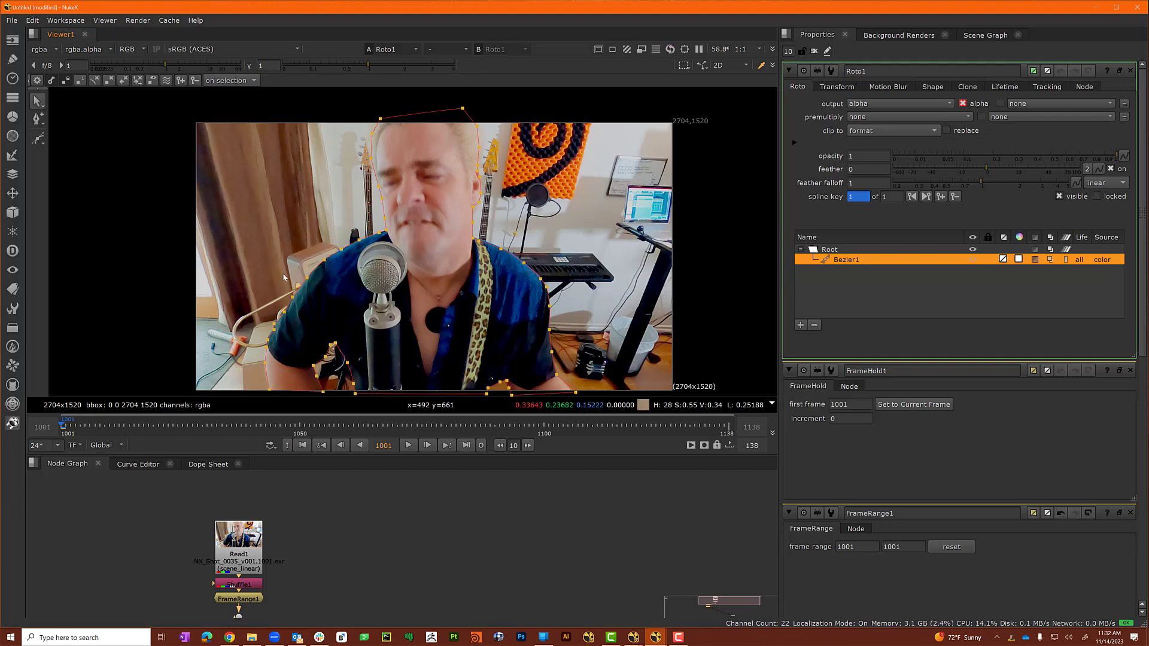
Adjust the Bezier points along the singer's curtain-side forearm at the plate's lower edge to follow the skin edge.
right_click(290, 333)
click(286, 325)
middle_drag(286, 325, 339, 252)
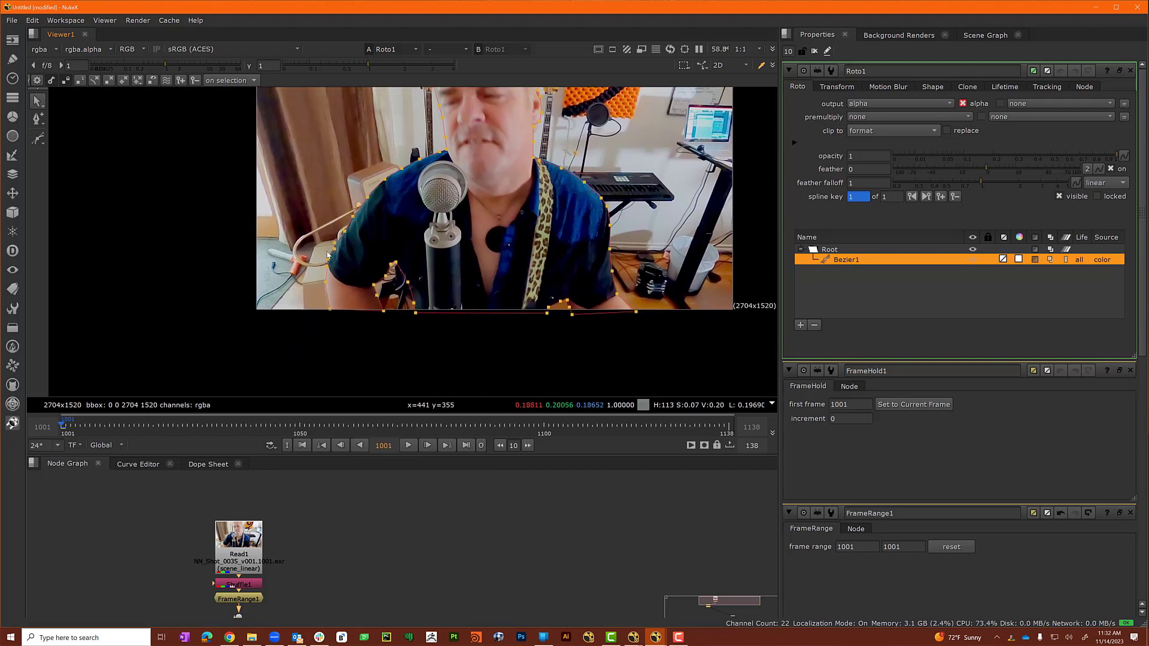
scroll(355, 292, up, 10)
middle_drag(368, 290, 382, 159)
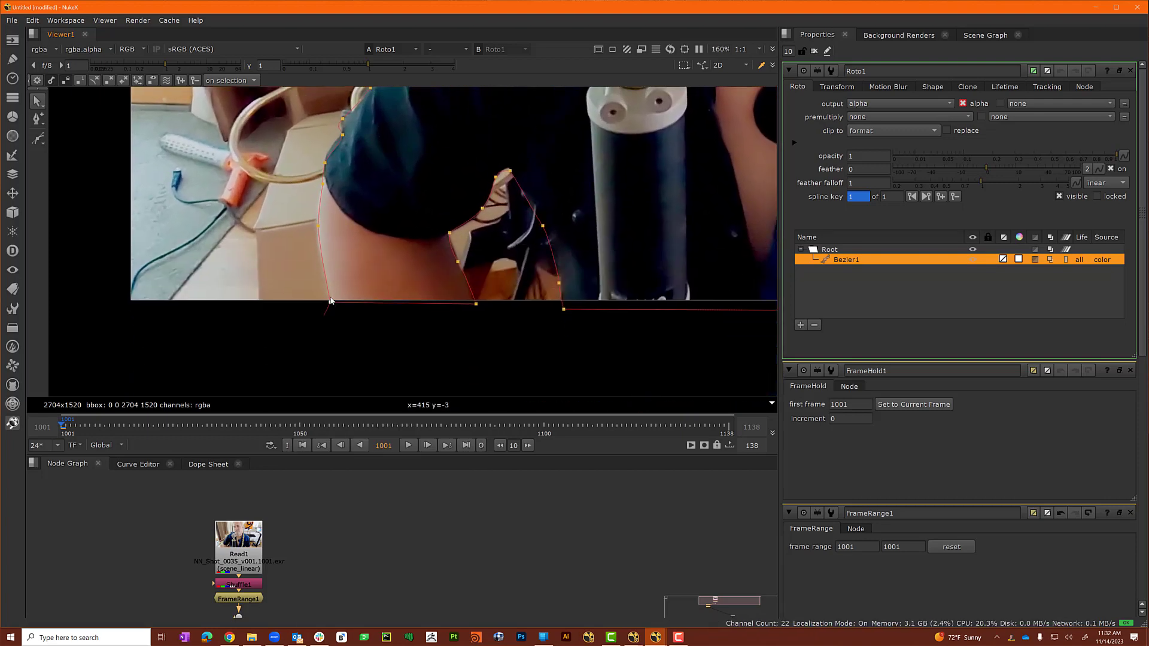
click(317, 226)
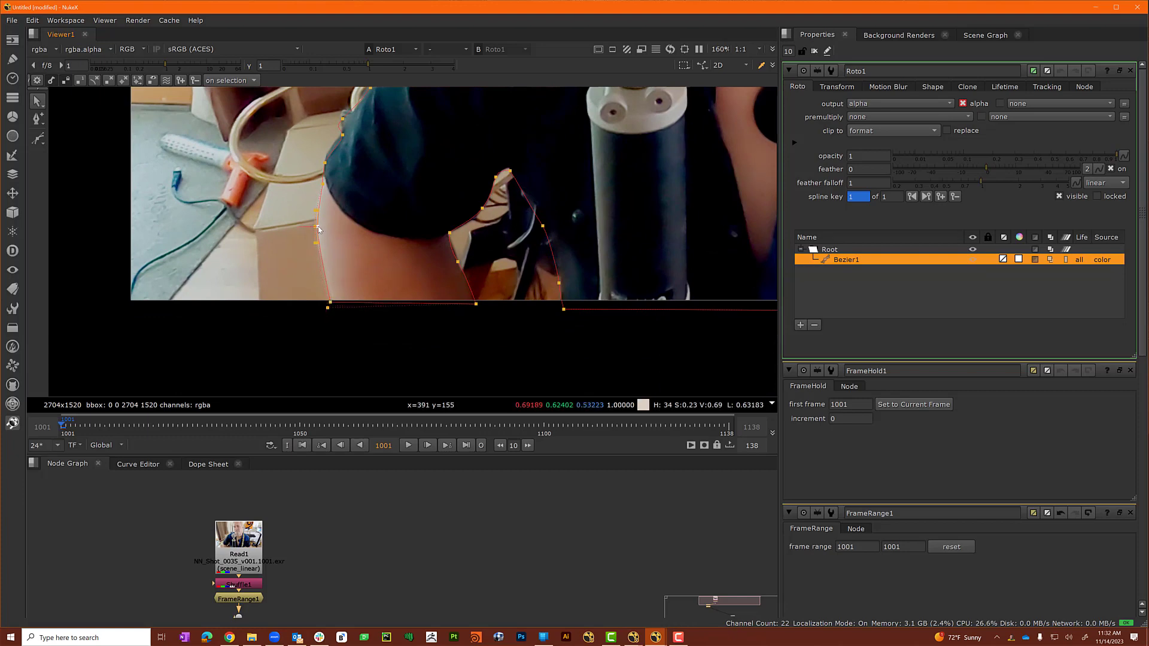
Refine the Bezier points up the curtain-side sleeve so the outline follows the shirt edge past the chair arm.
middle_drag(340, 183, 328, 276)
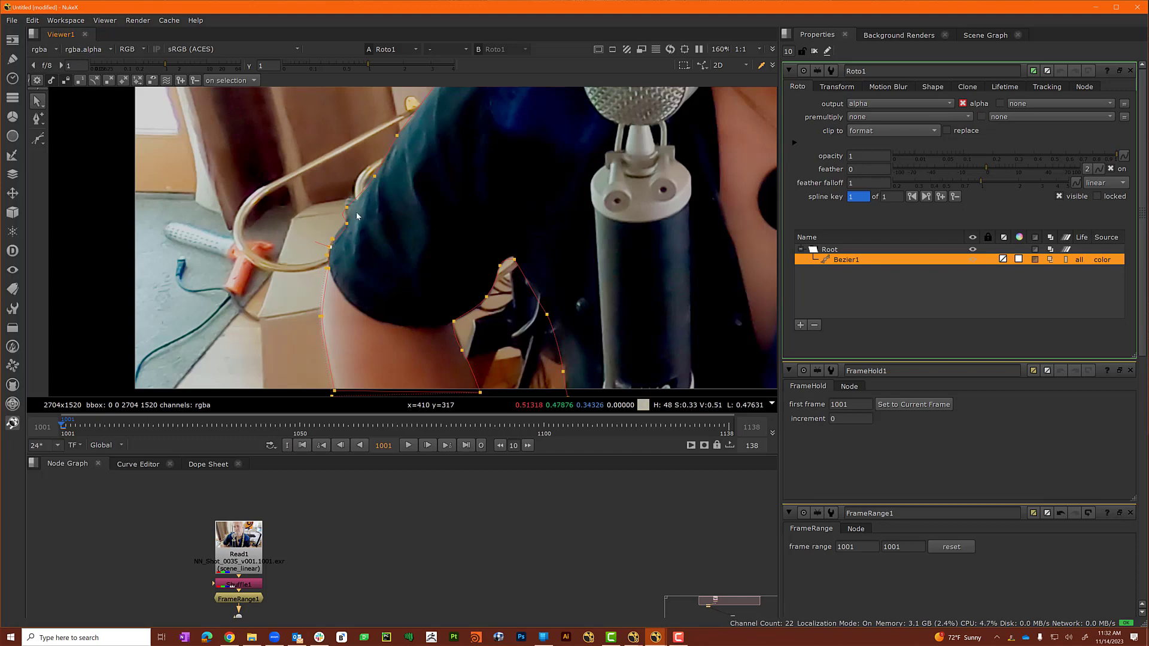
middle_drag(333, 246, 335, 299)
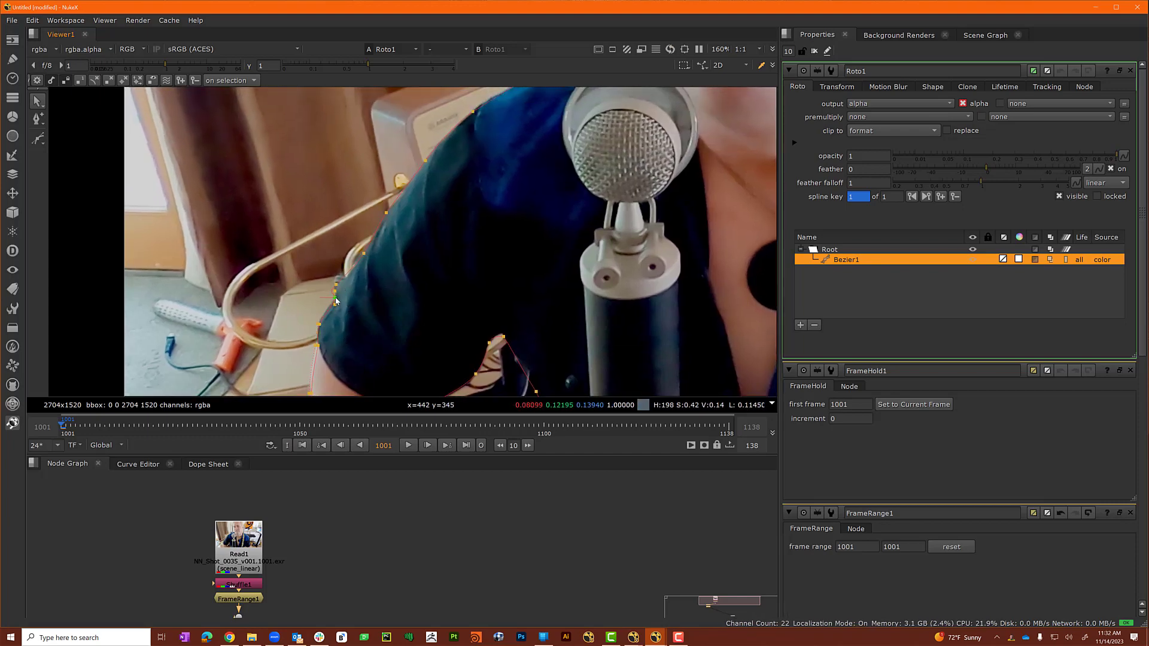
drag(335, 279, 340, 279)
drag(364, 256, 363, 245)
drag(389, 213, 386, 212)
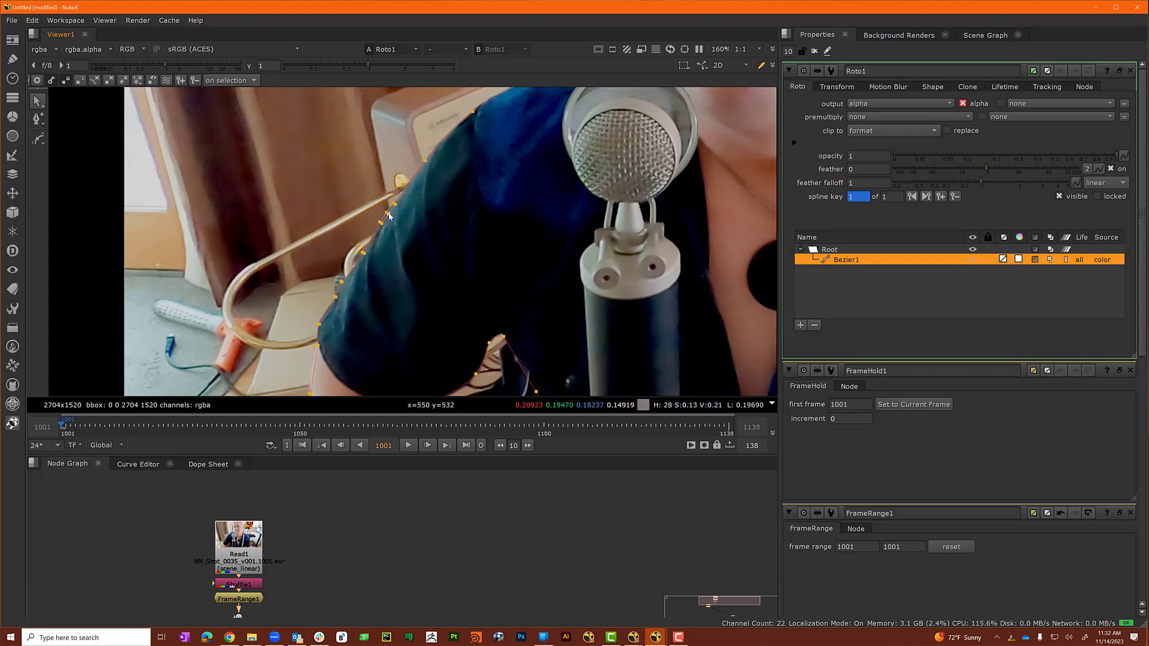
Refine the Bezier points over the curtain-side shoulder, from the speaker up to where the collar meets the jaw.
middle_drag(443, 183, 388, 281)
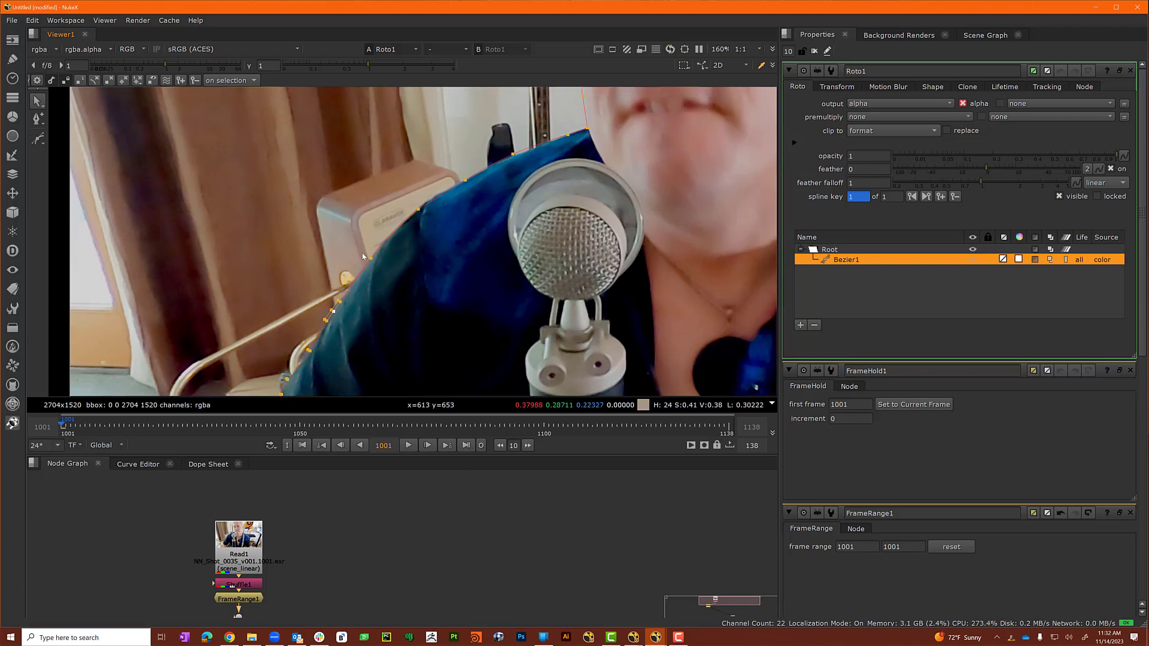
click(371, 260)
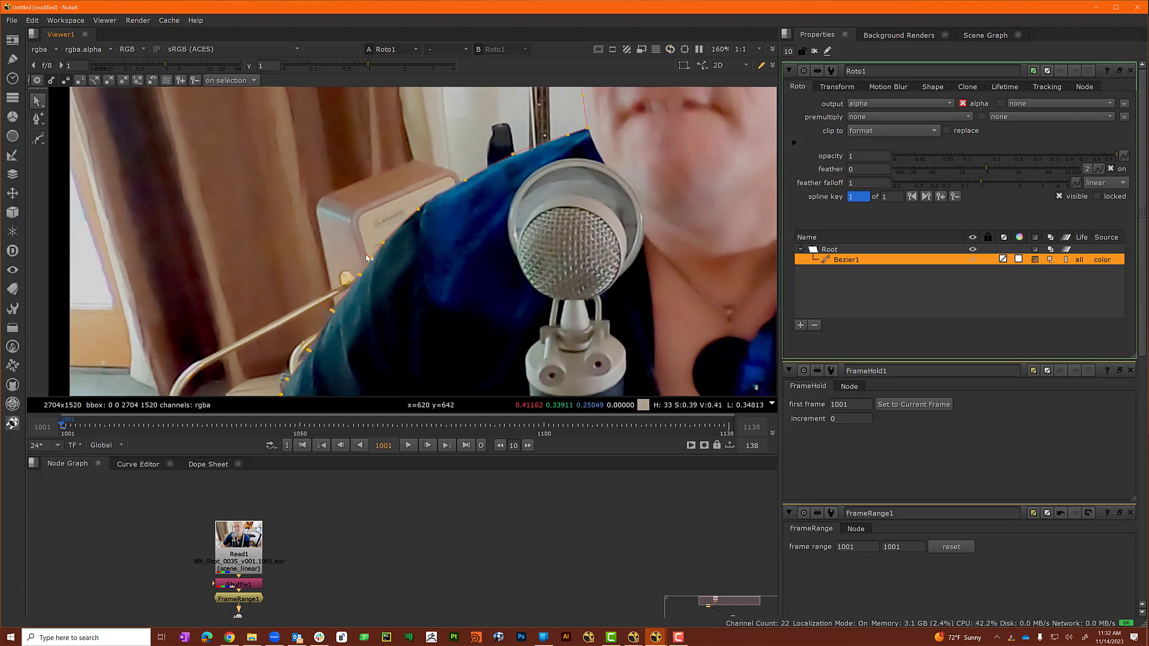
drag(419, 213, 428, 199)
middle_drag(471, 212, 432, 221)
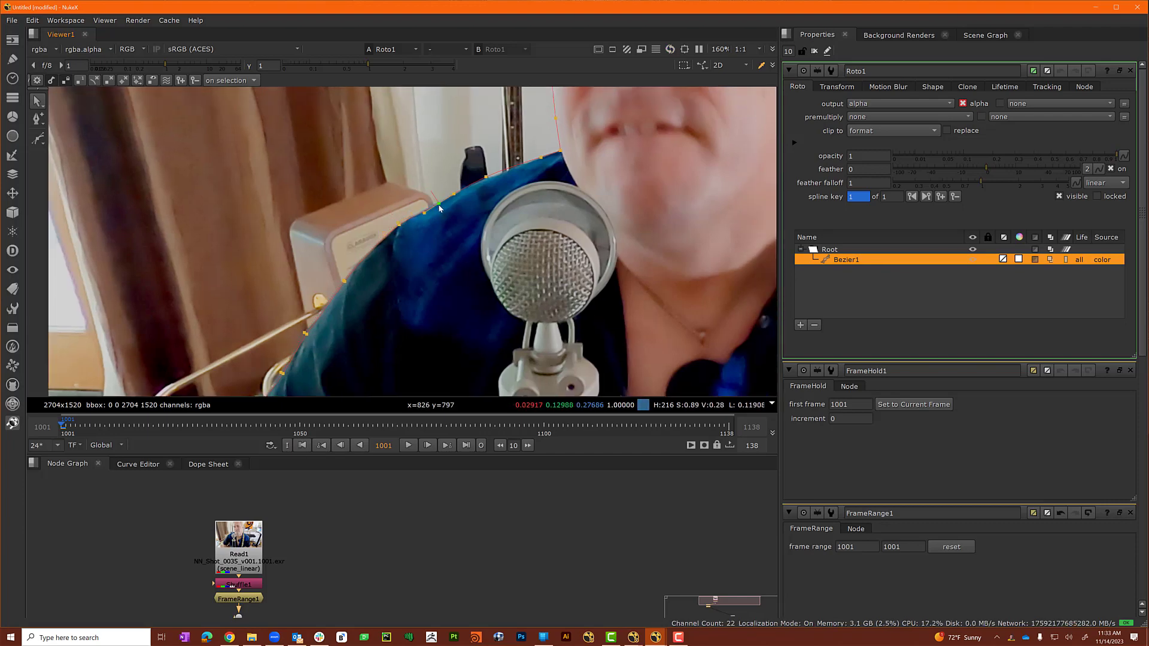
middle_drag(486, 182, 386, 267)
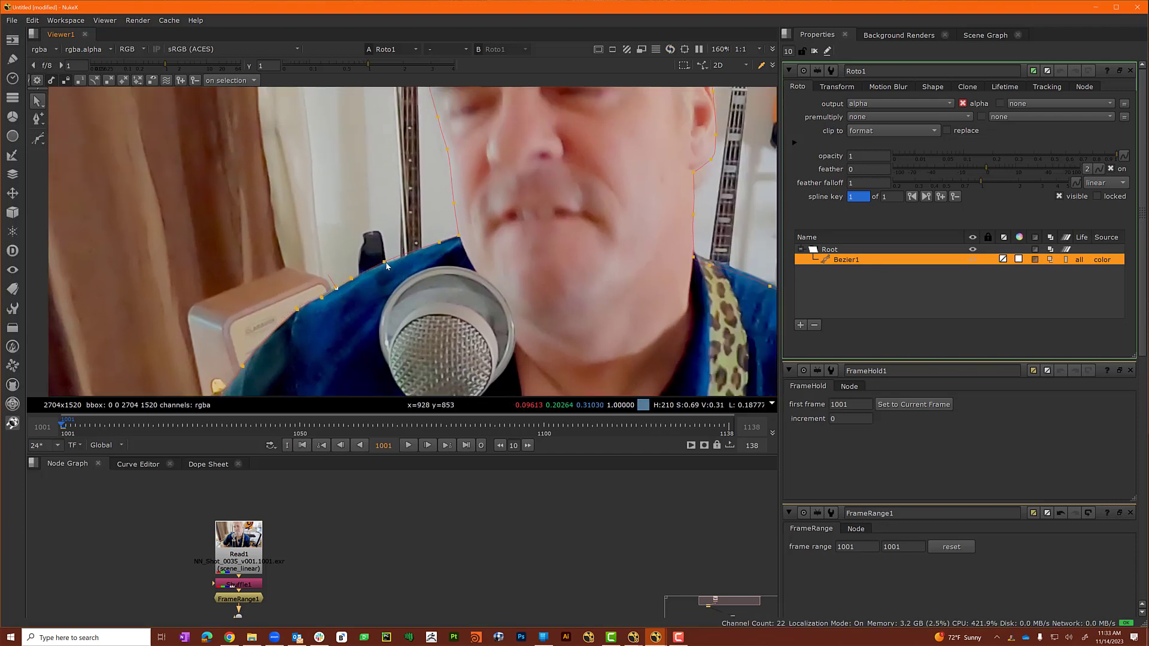
drag(383, 269, 376, 264)
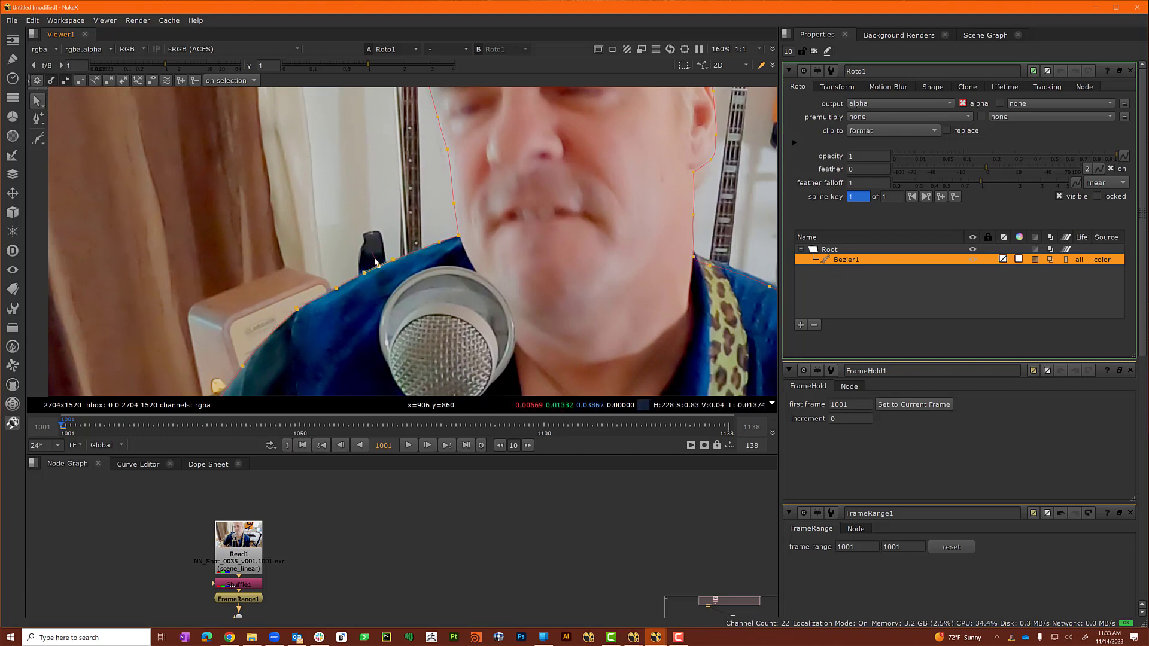
click(438, 240)
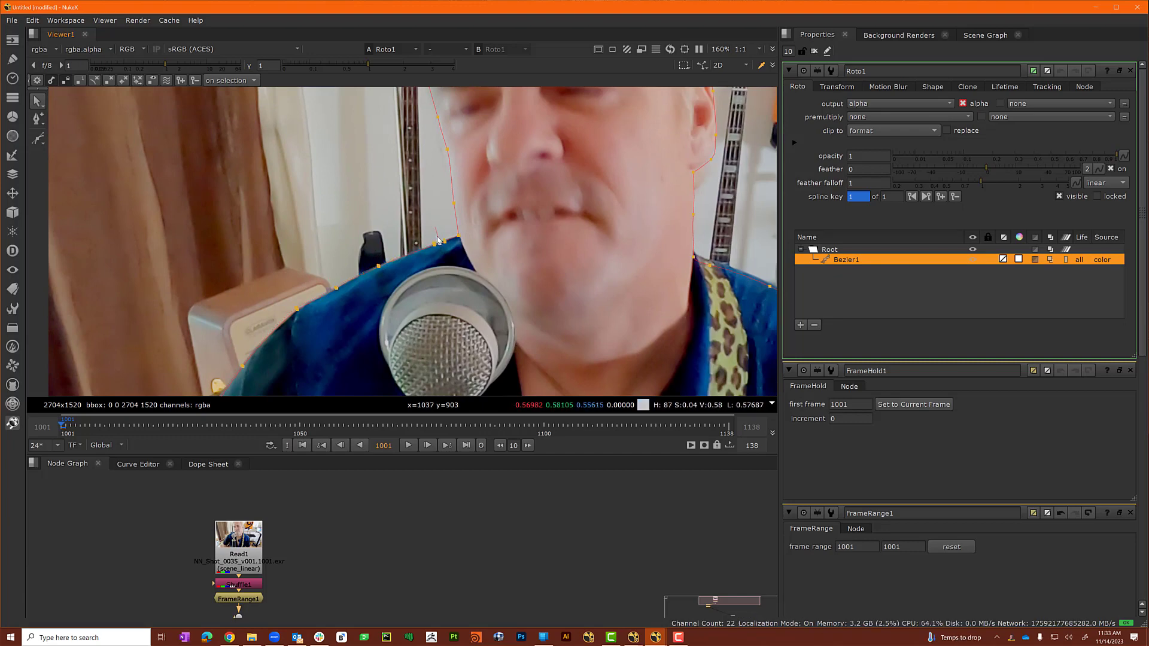
drag(444, 241, 455, 238)
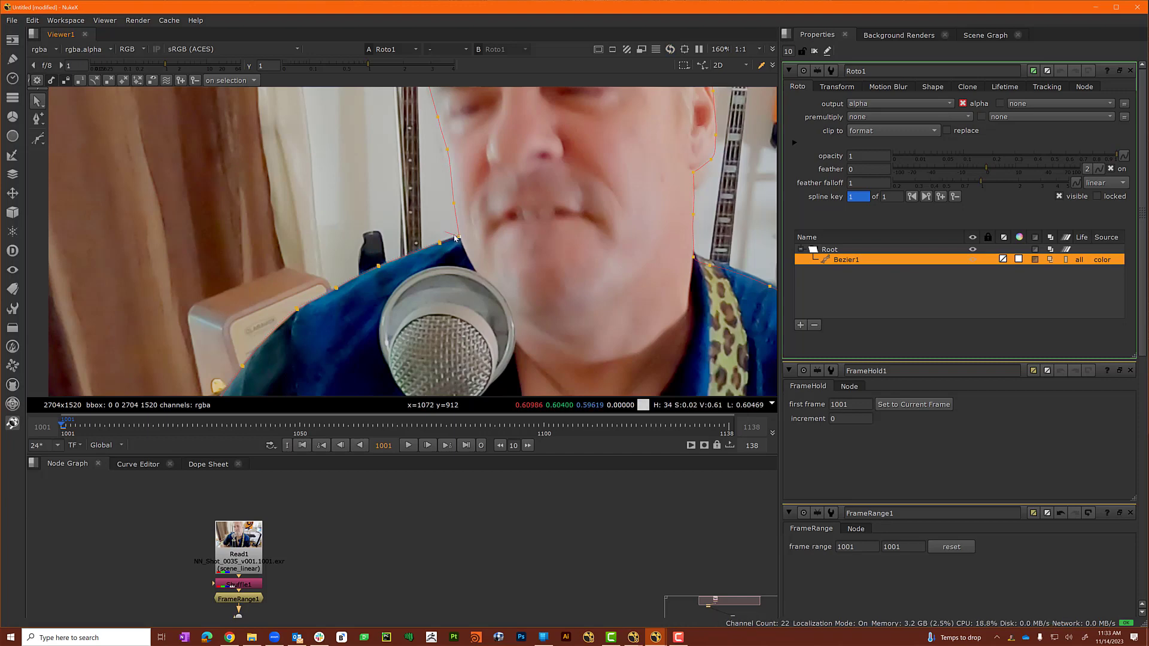
Fit the Bezier points along the curtain-side face, from the jaw up to the temple beside the guitar headstock.
click(455, 205)
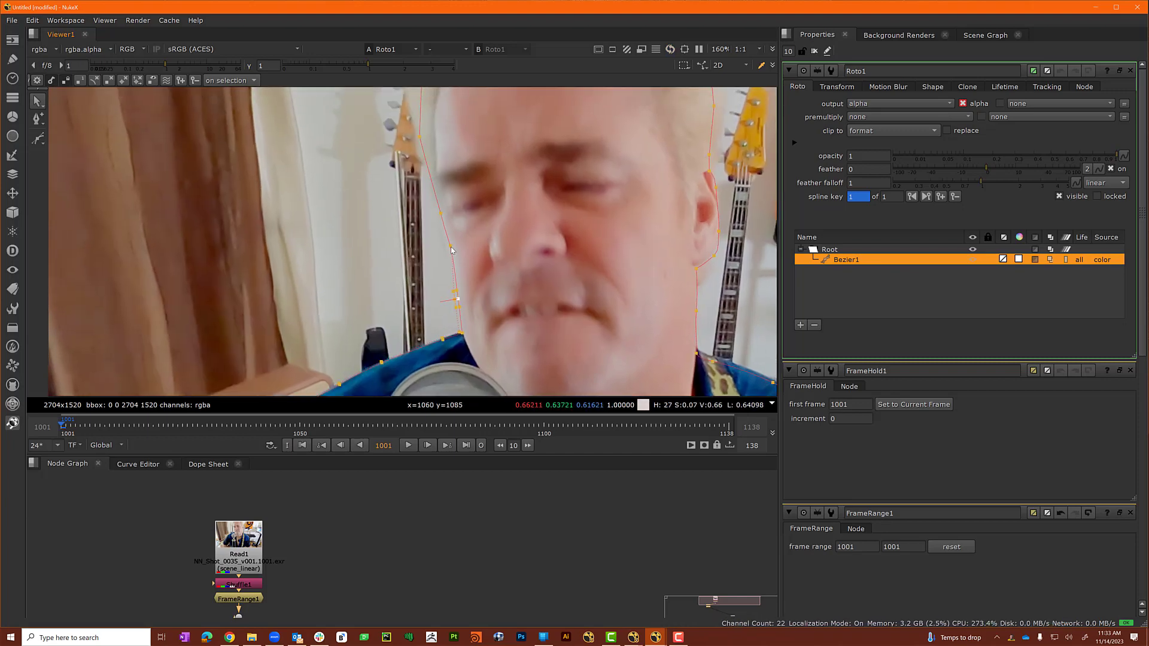
click(459, 292)
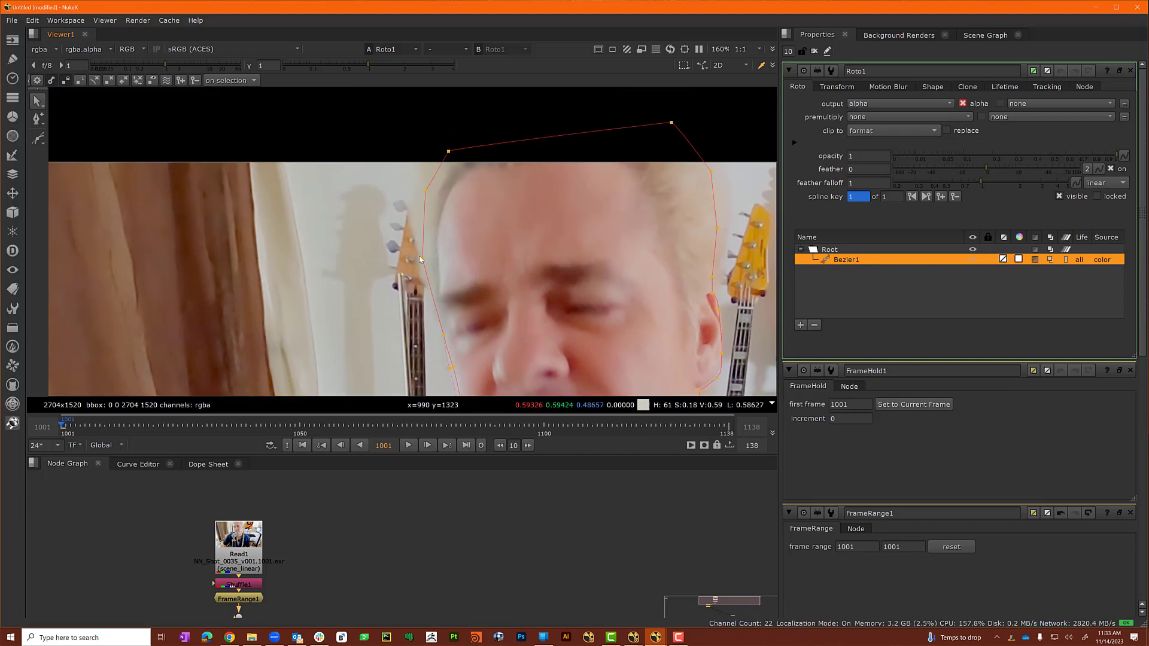
drag(419, 261, 421, 262)
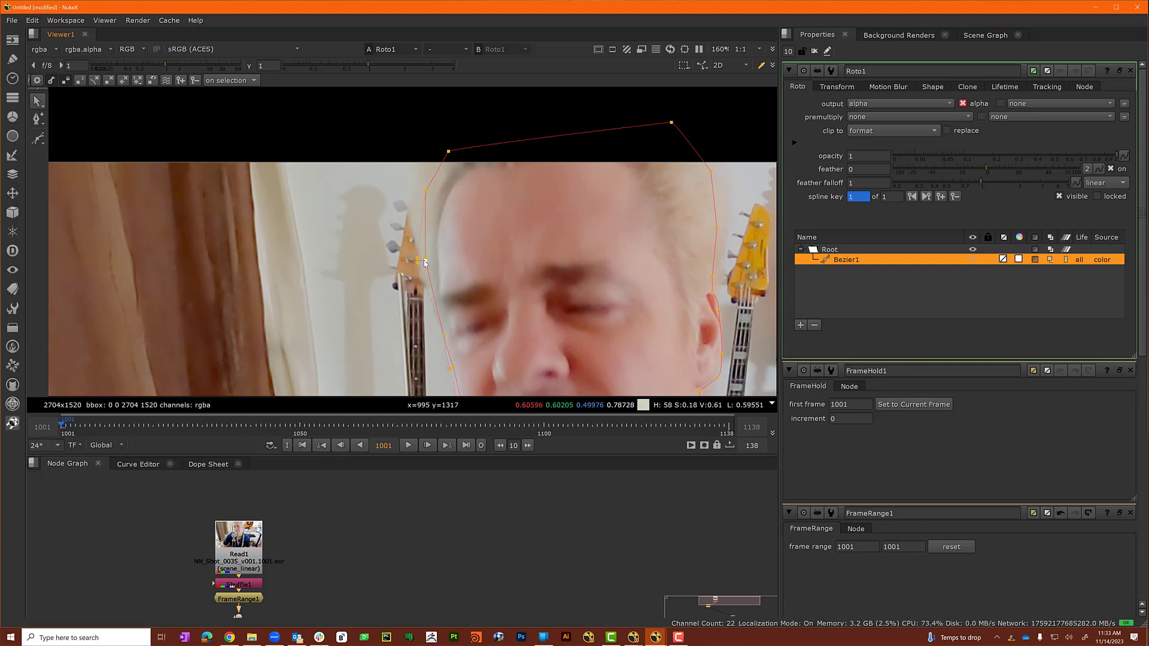
click(446, 336)
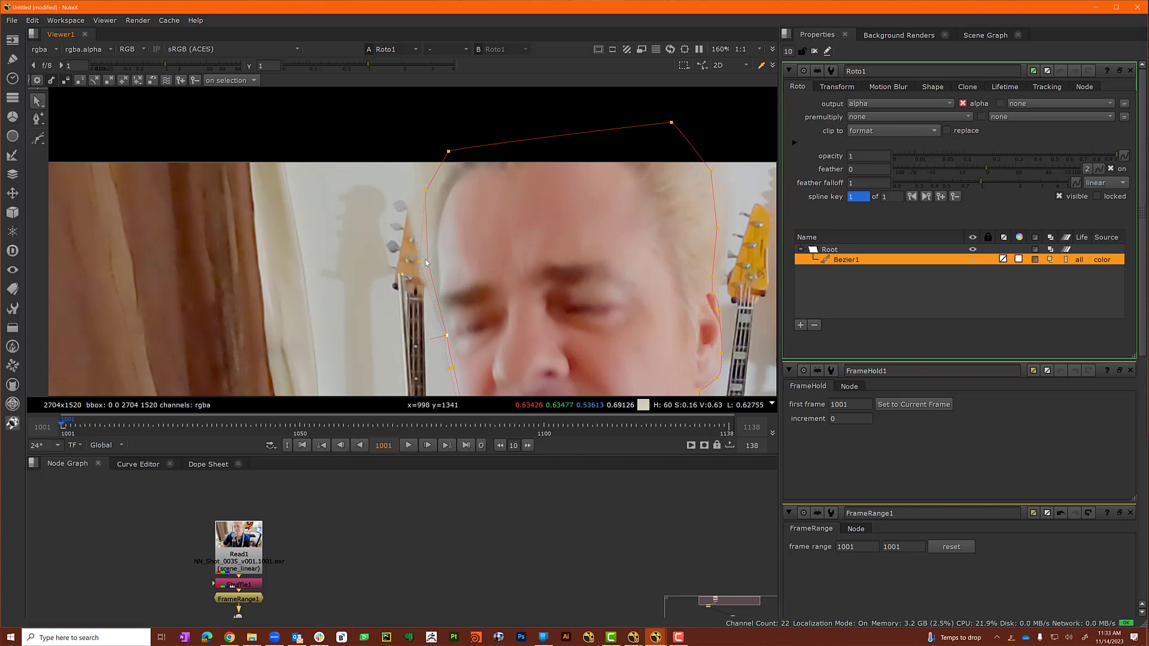
Pull the feather outward at the two Bezier points around the curtain-side top of the head.
click(426, 190)
click(449, 150)
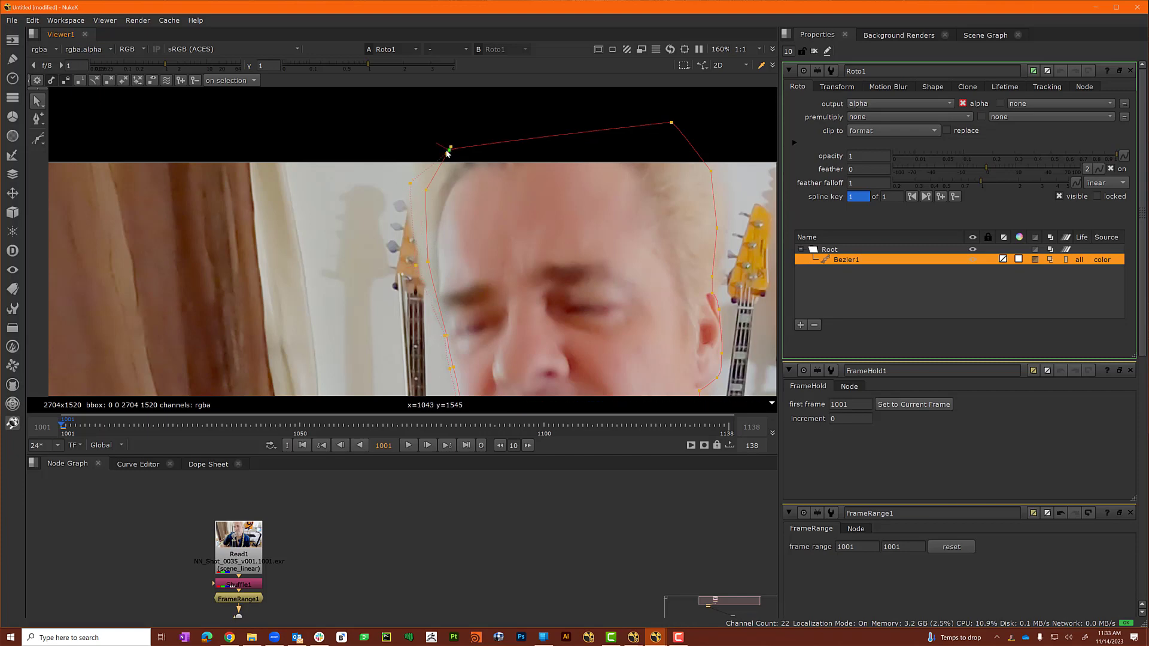
drag(435, 145, 429, 138)
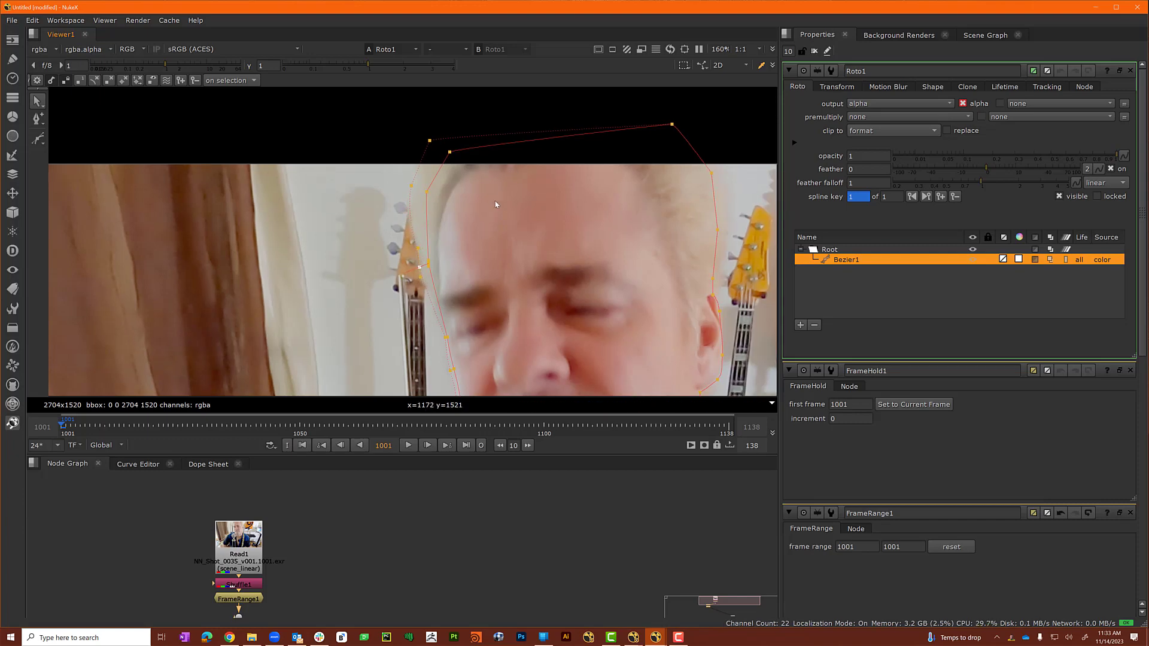
Lower the keyboard-side point above the head and pull the feather outward there and at the point below it.
middle_drag(496, 159, 224, 192)
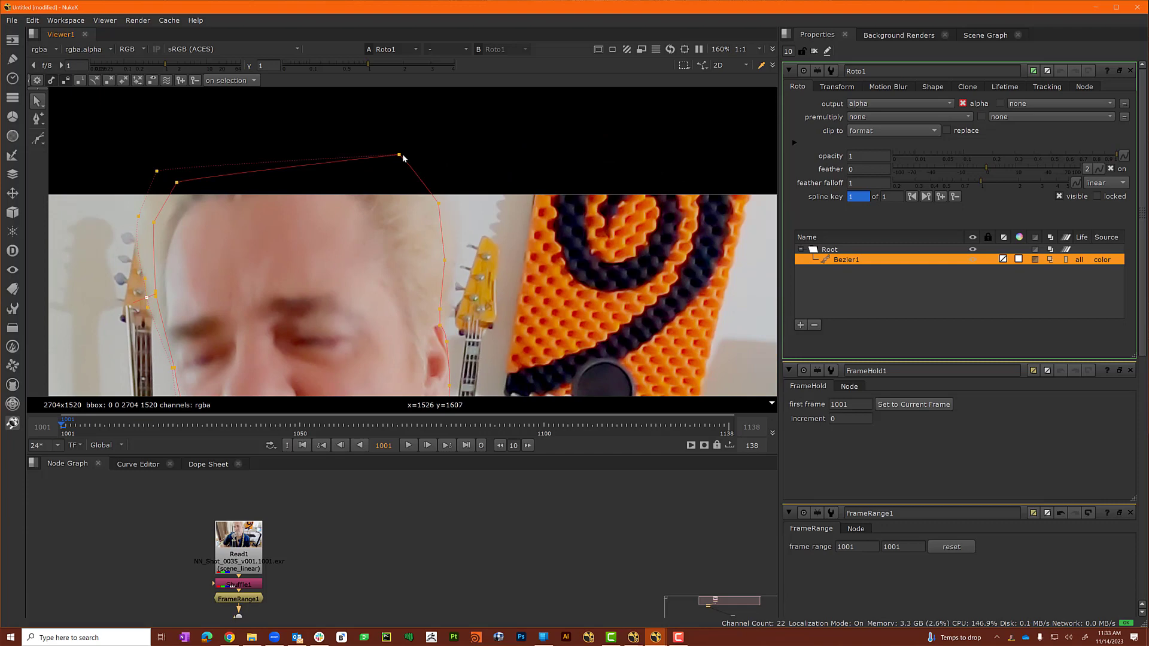
drag(403, 156, 400, 168)
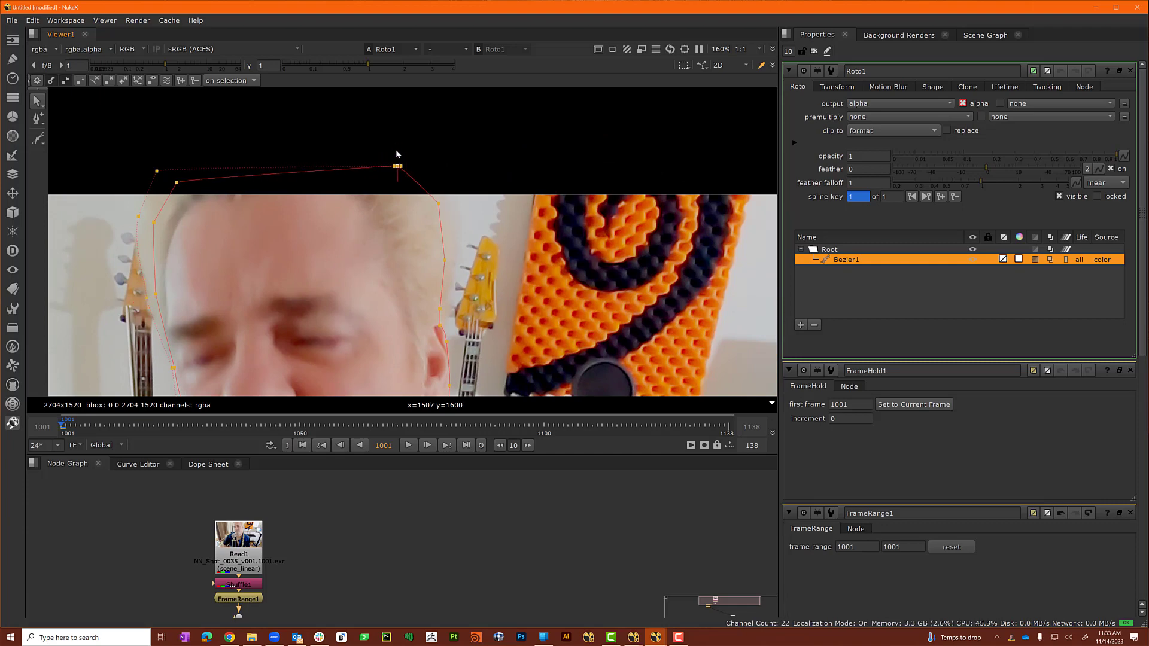
click(437, 209)
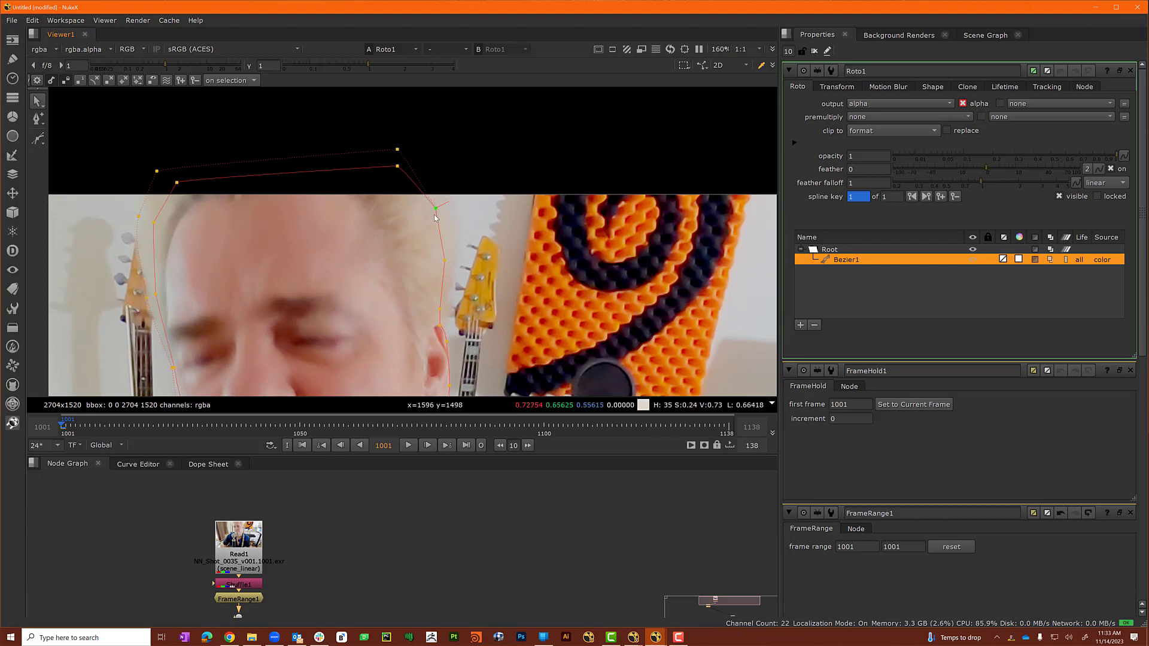
click(445, 265)
click(448, 205)
Refine the Bezier points around the keyboard-side ear, from the hairline down to the earlobe.
middle_drag(448, 319, 424, 229)
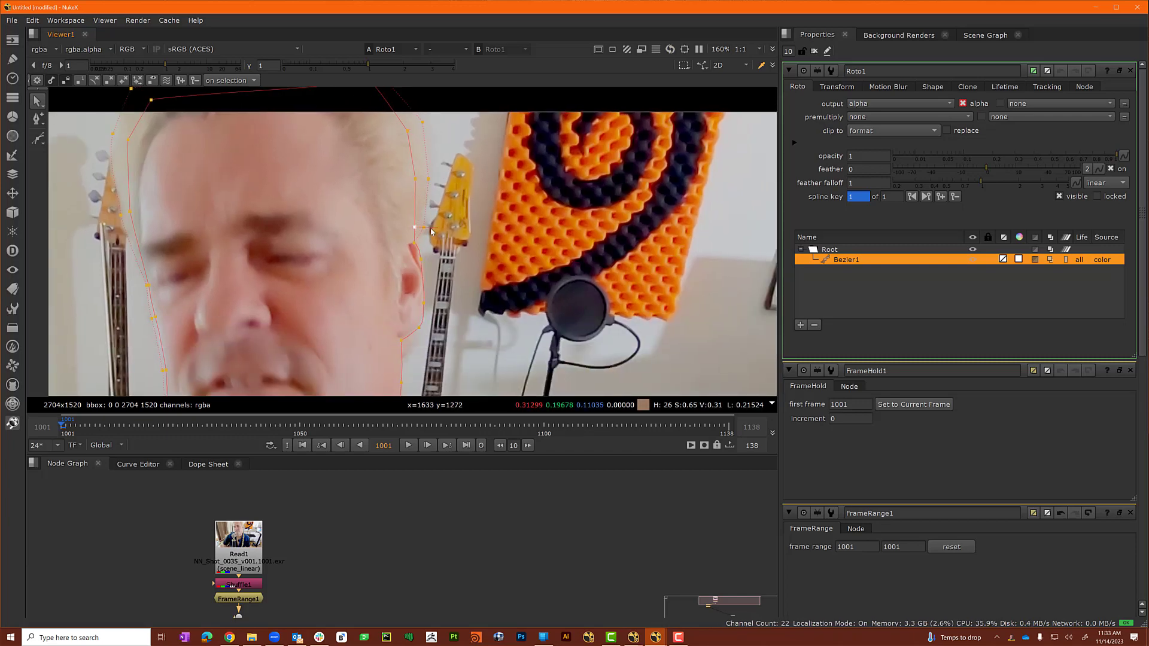
click(415, 244)
click(417, 329)
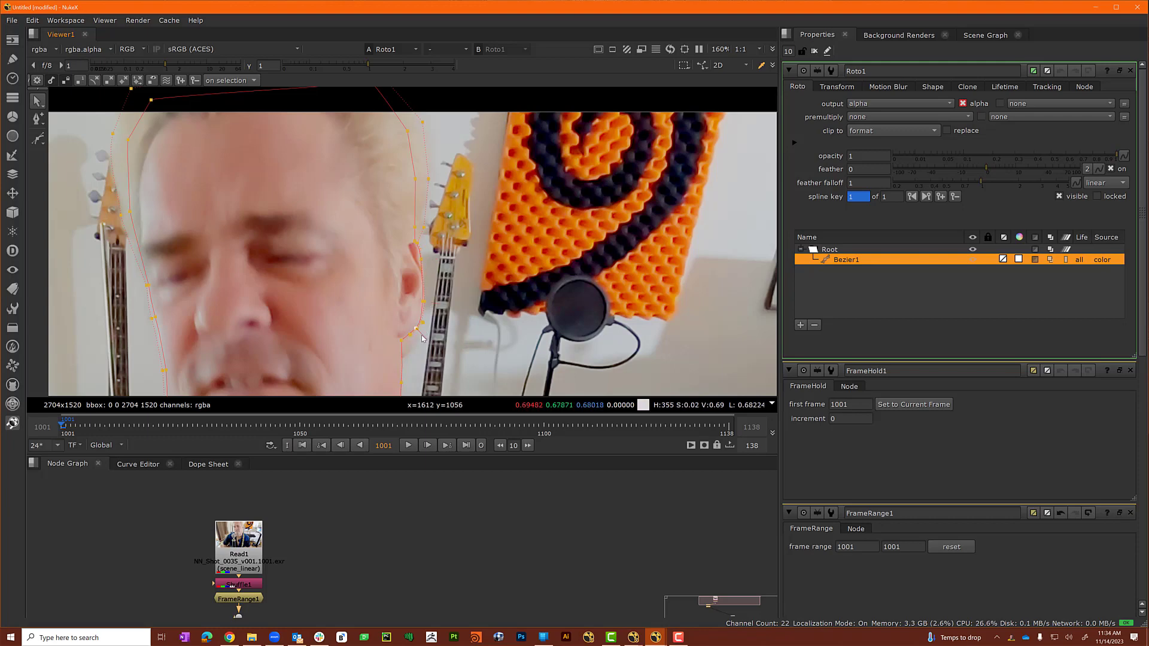
drag(417, 329, 412, 342)
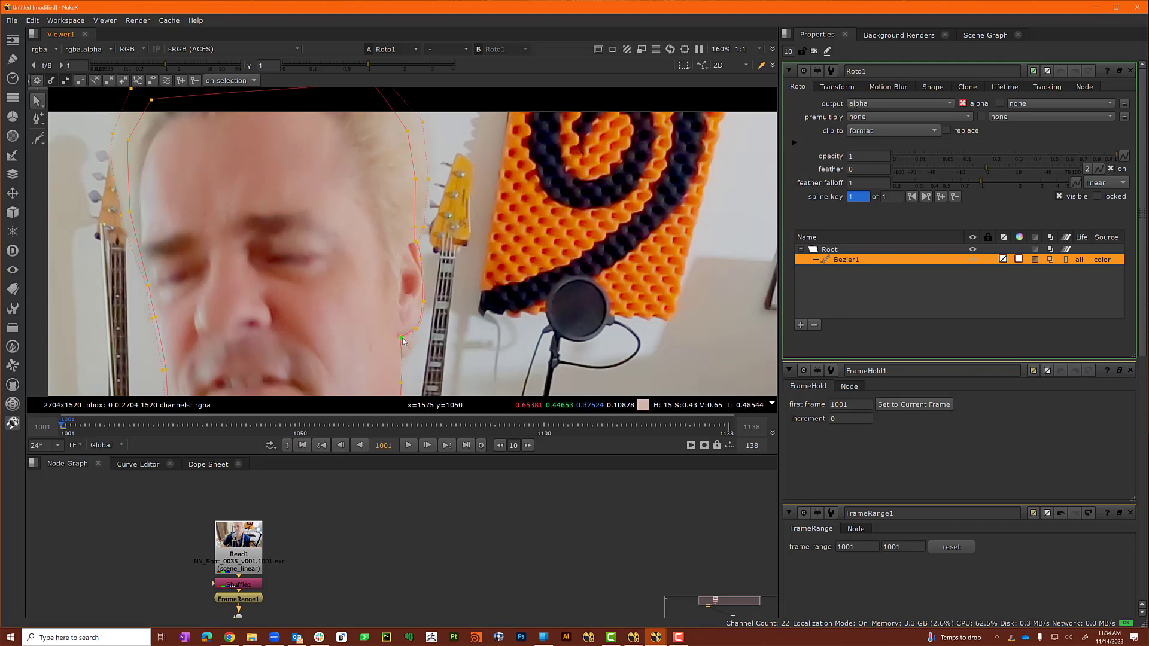
Adjust the Bezier points down the keyboard-side jaw and neck to the collar and guitar strap.
middle_drag(402, 340, 397, 231)
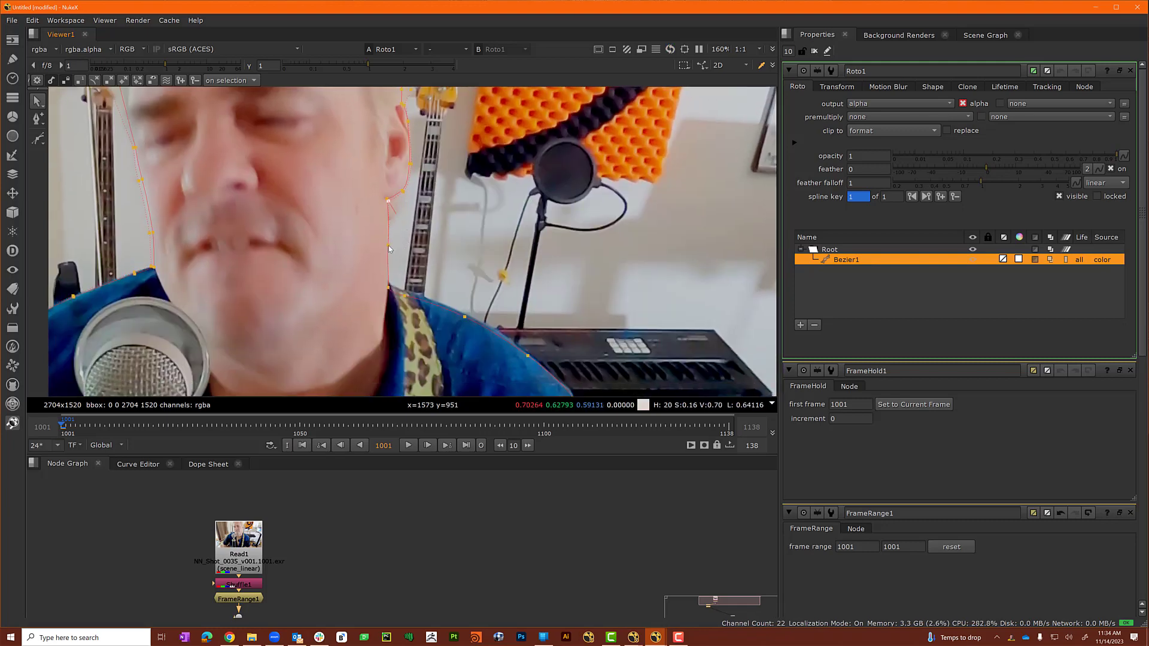
click(388, 287)
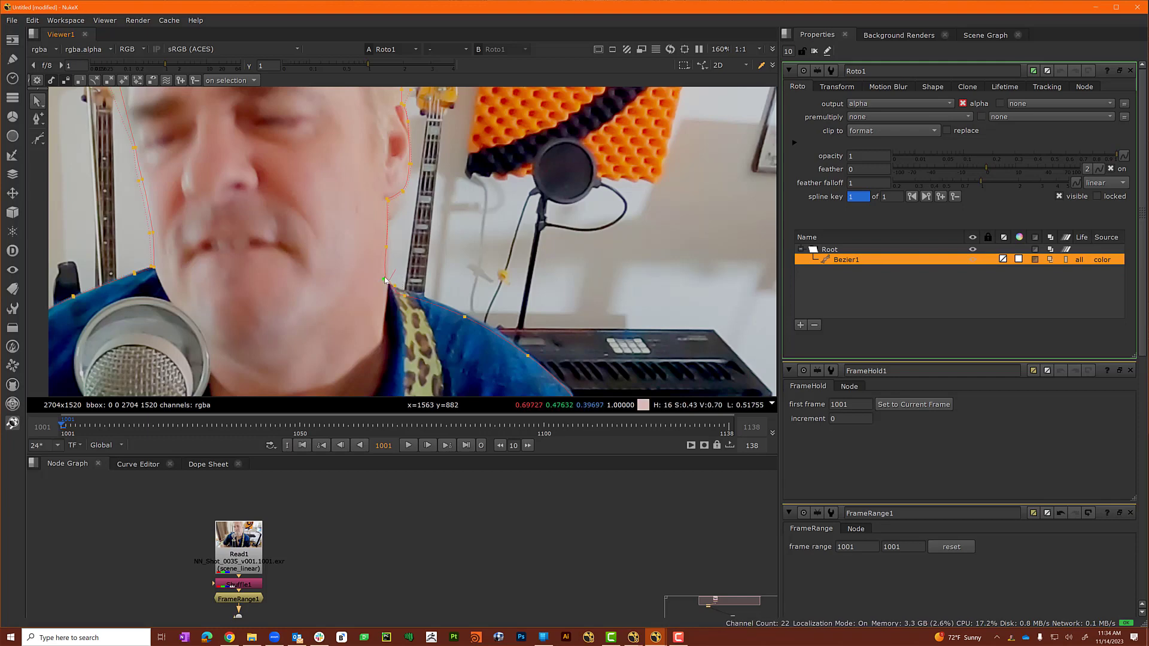
click(388, 247)
drag(406, 293, 418, 288)
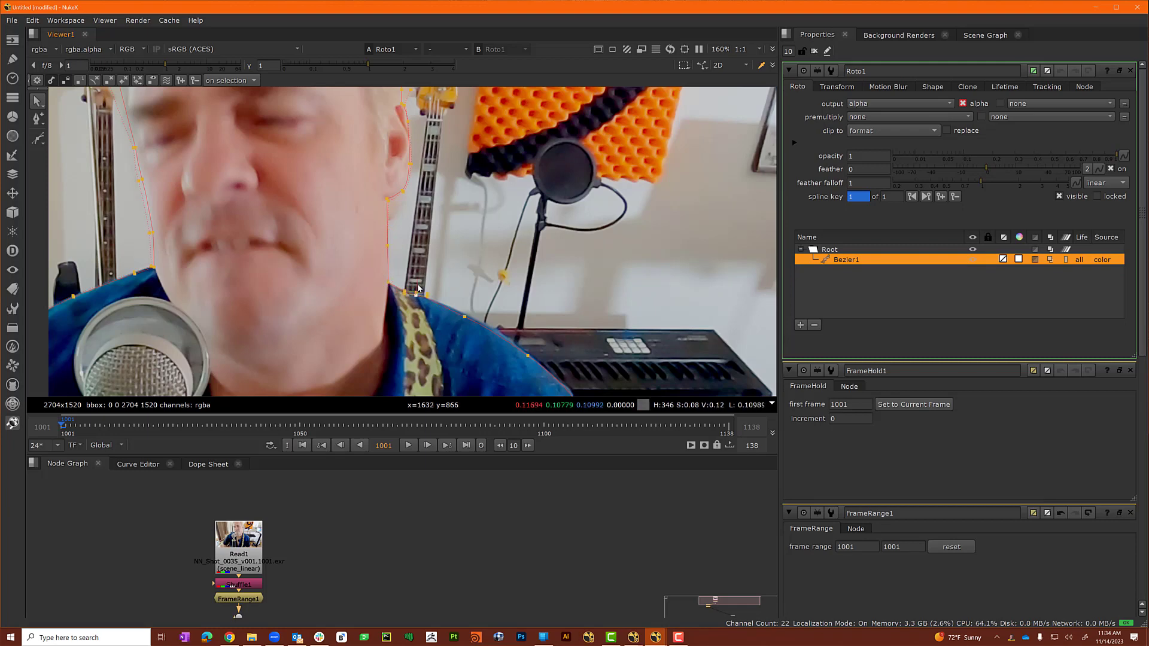
Smooth the Bezier points over the keyboard-side shoulder and down the upper sleeve to match the shirt edge.
click(465, 317)
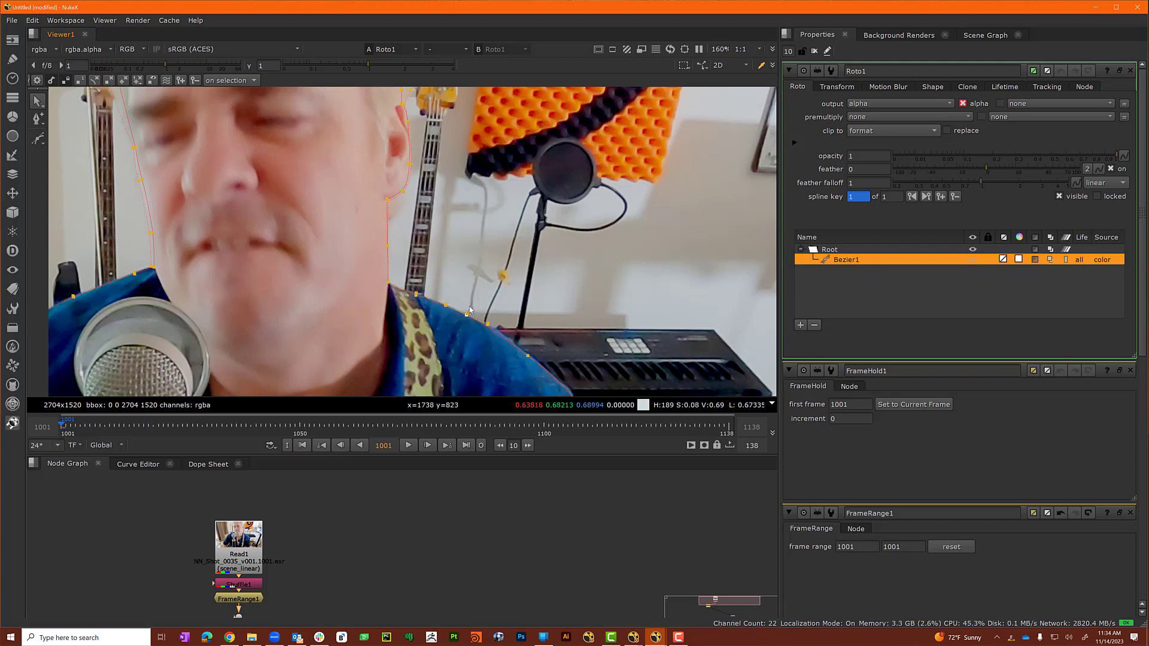
click(527, 357)
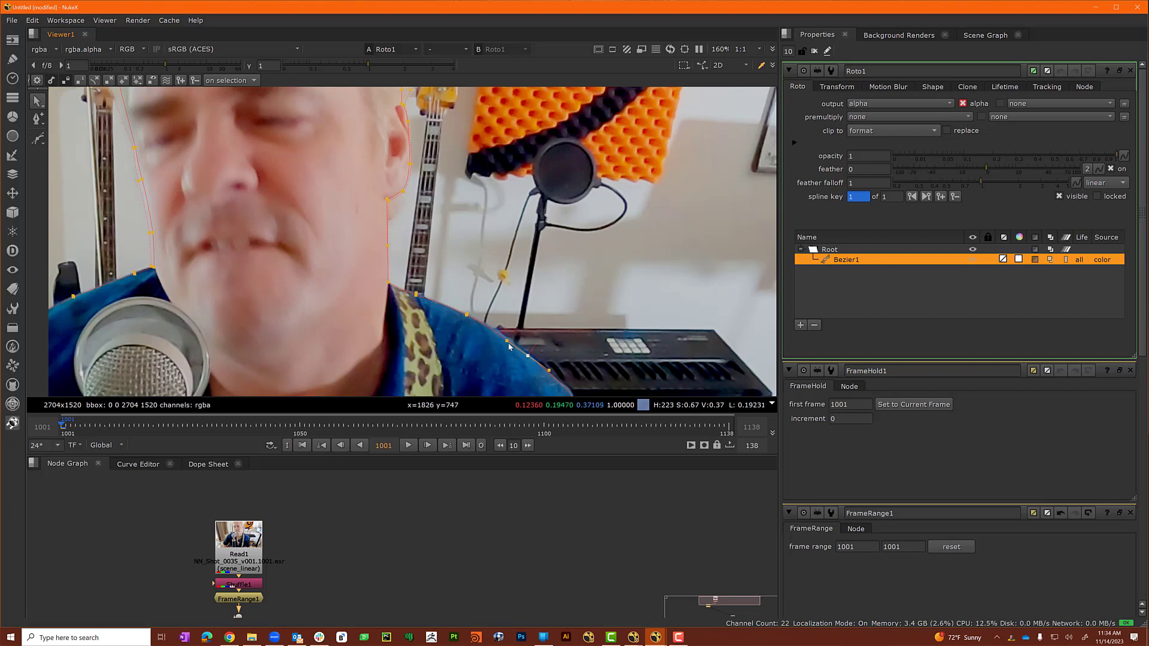
drag(507, 341, 508, 339)
middle_drag(555, 339, 436, 213)
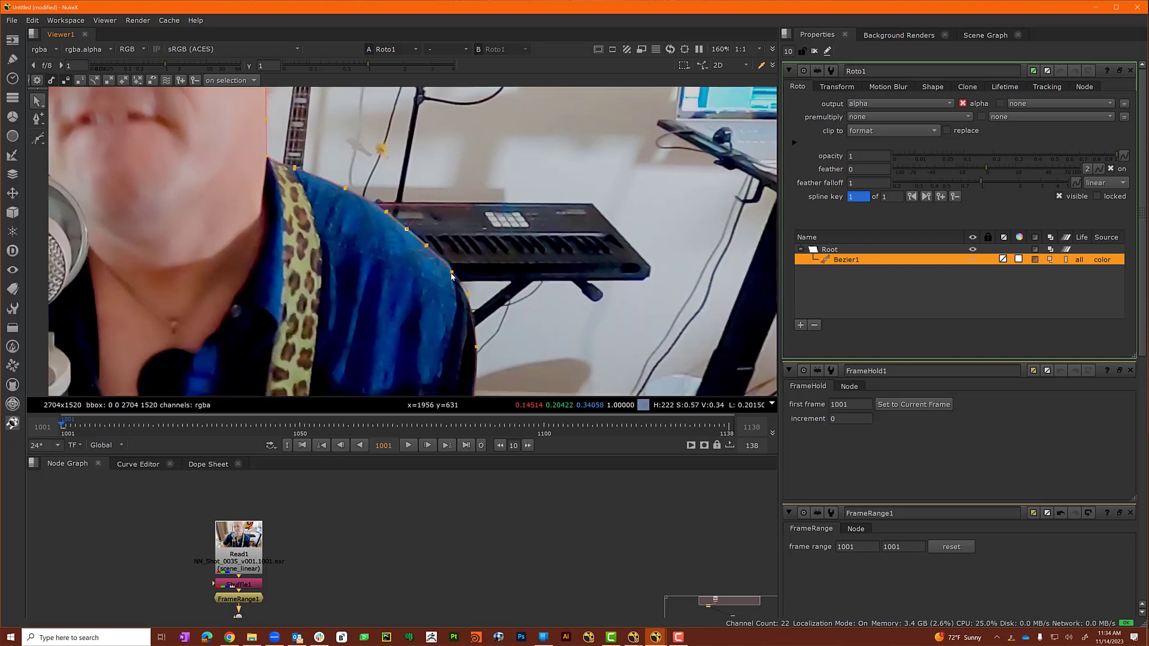
drag(452, 275, 467, 298)
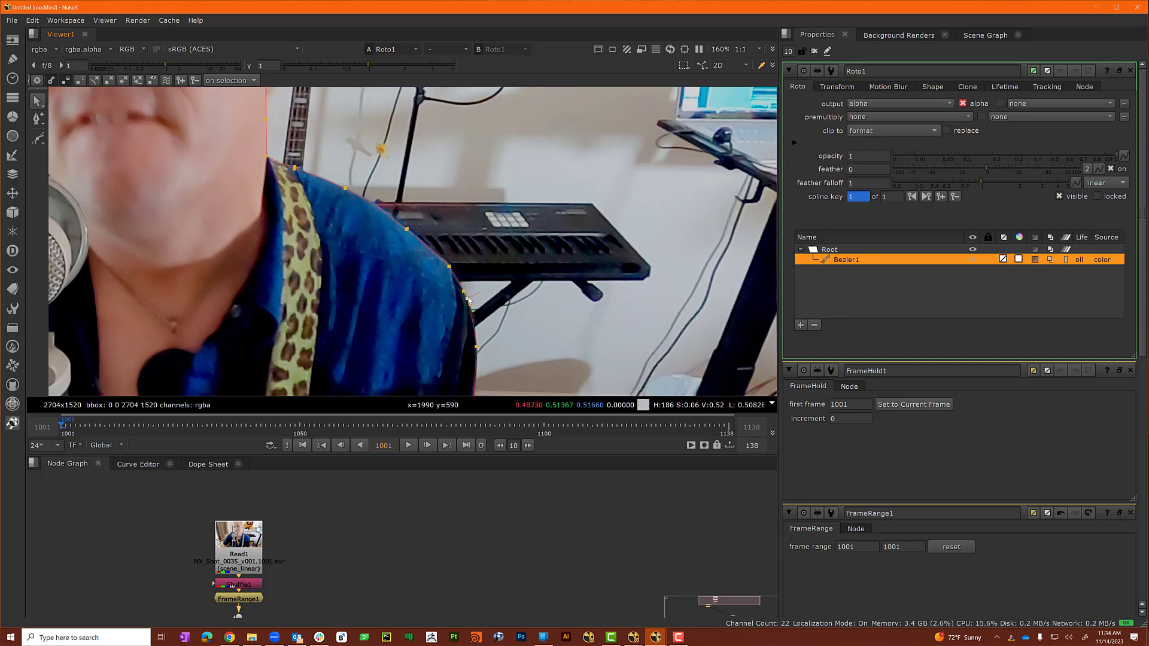
click(477, 347)
Adjust the Bezier points down the keyboard-side lower sleeve and forearm to the corner below the frame edge.
middle_drag(482, 350, 429, 249)
click(426, 245)
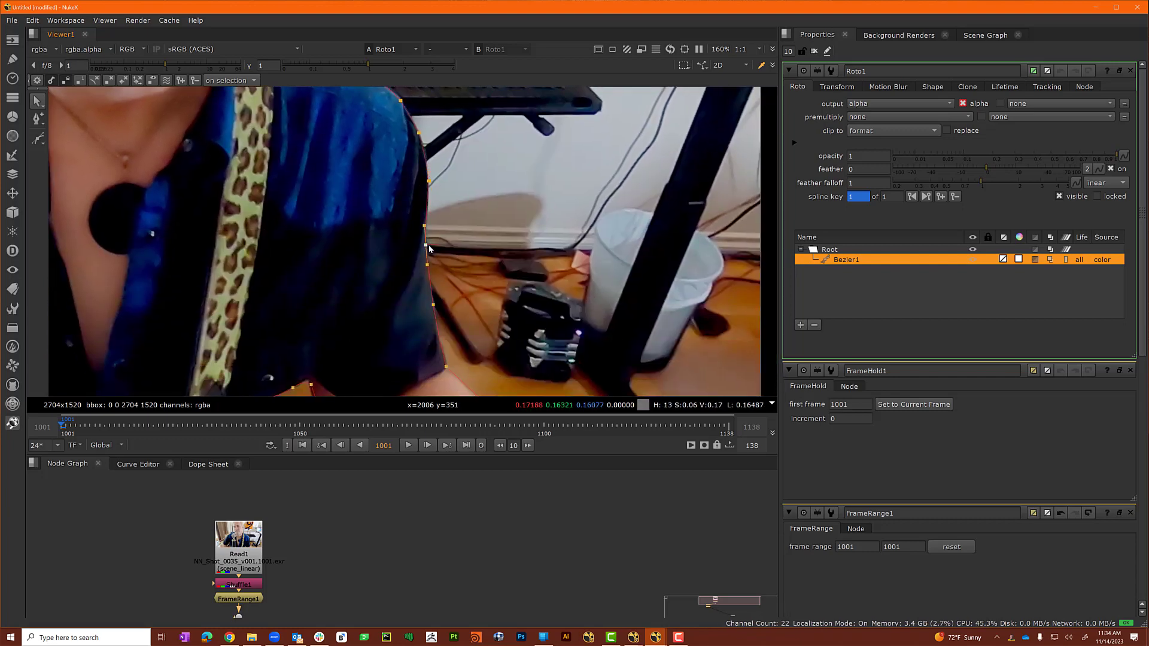
drag(429, 249, 425, 250)
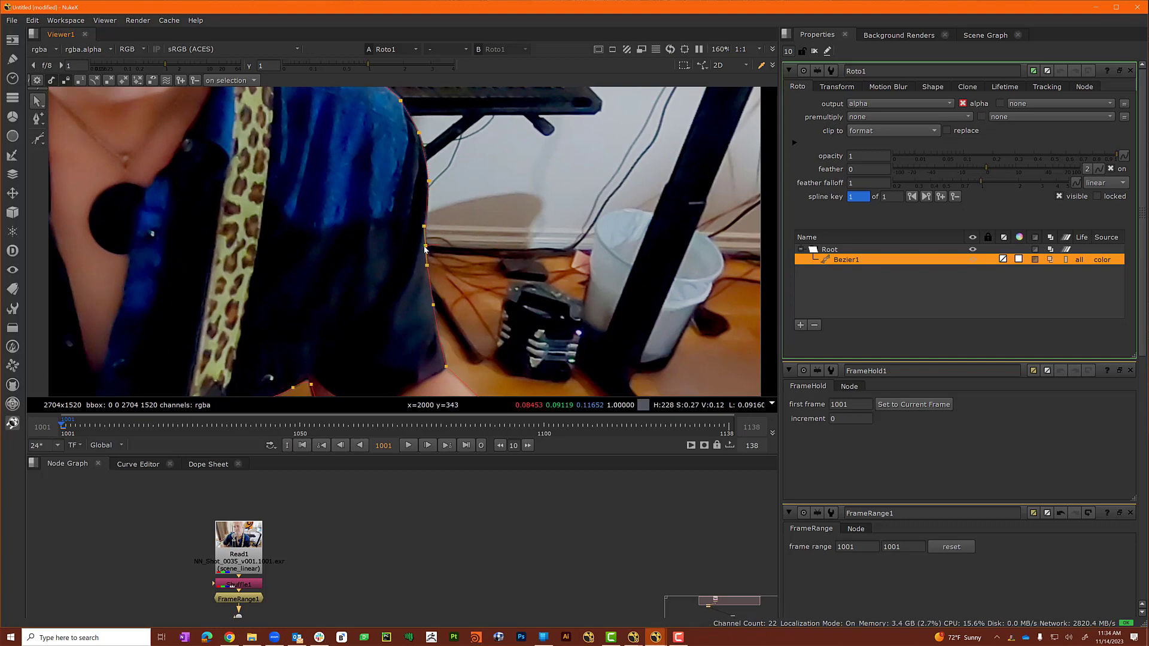
click(434, 305)
middle_drag(452, 316, 412, 287)
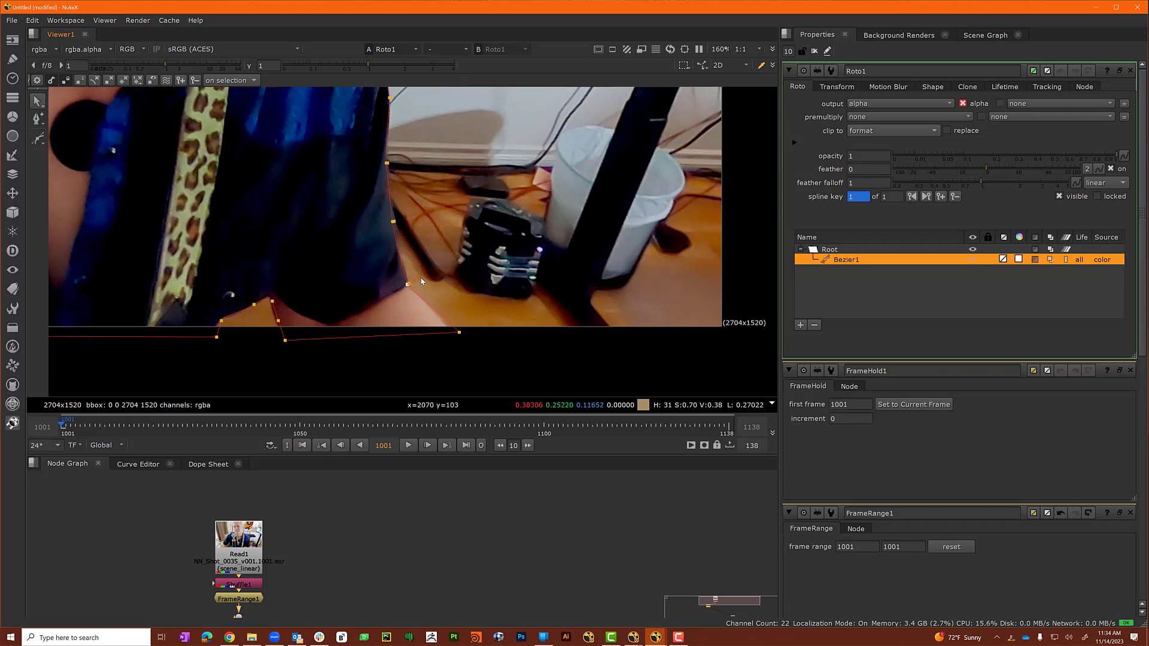
middle_drag(422, 281, 375, 235)
drag(420, 287, 412, 291)
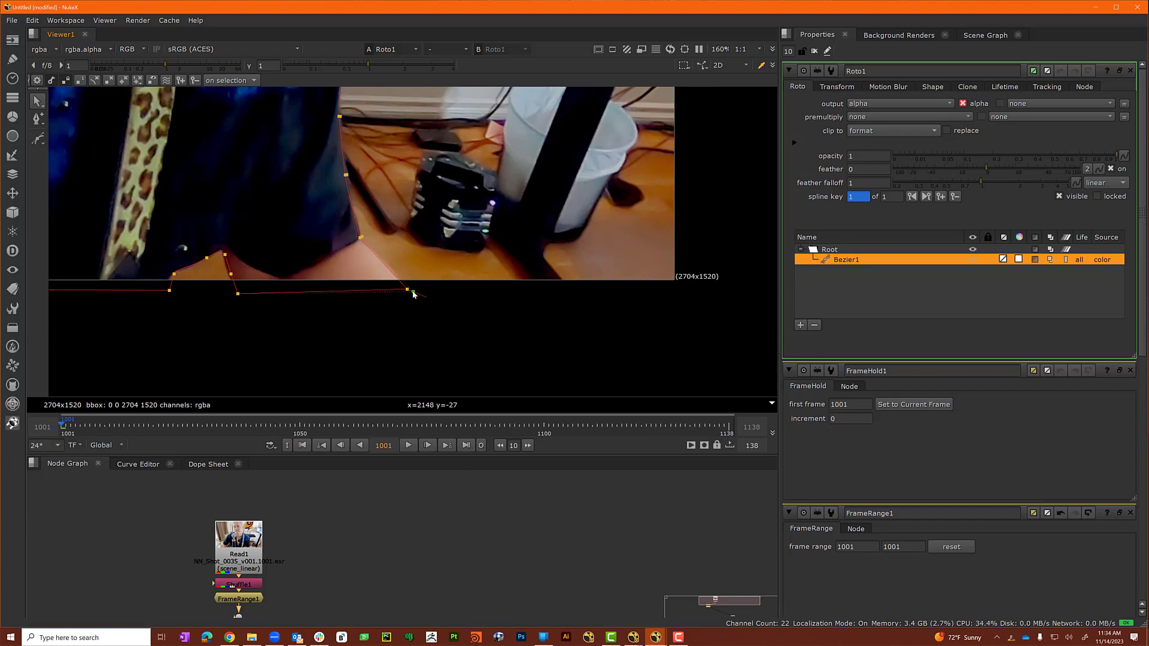
Pull the feather outward on the Bezier points around the gap between the shirt hem and the keyboard-side arm.
click(237, 296)
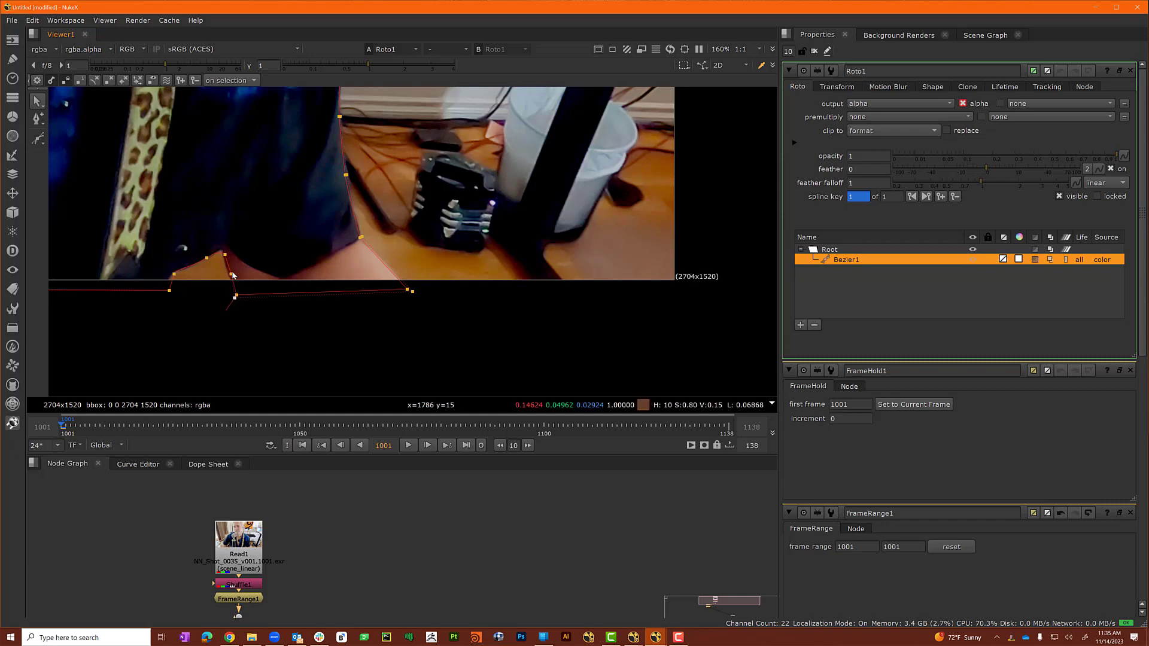
click(231, 274)
drag(232, 276, 225, 253)
click(221, 250)
click(174, 275)
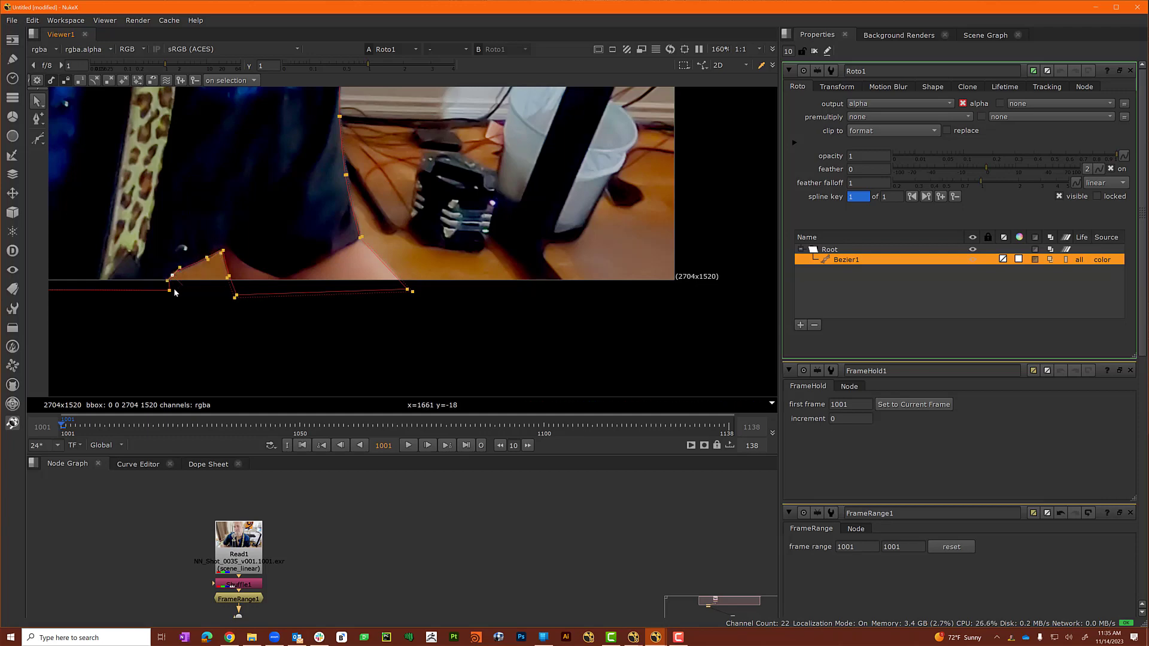
click(168, 292)
middle_drag(312, 306, 538, 384)
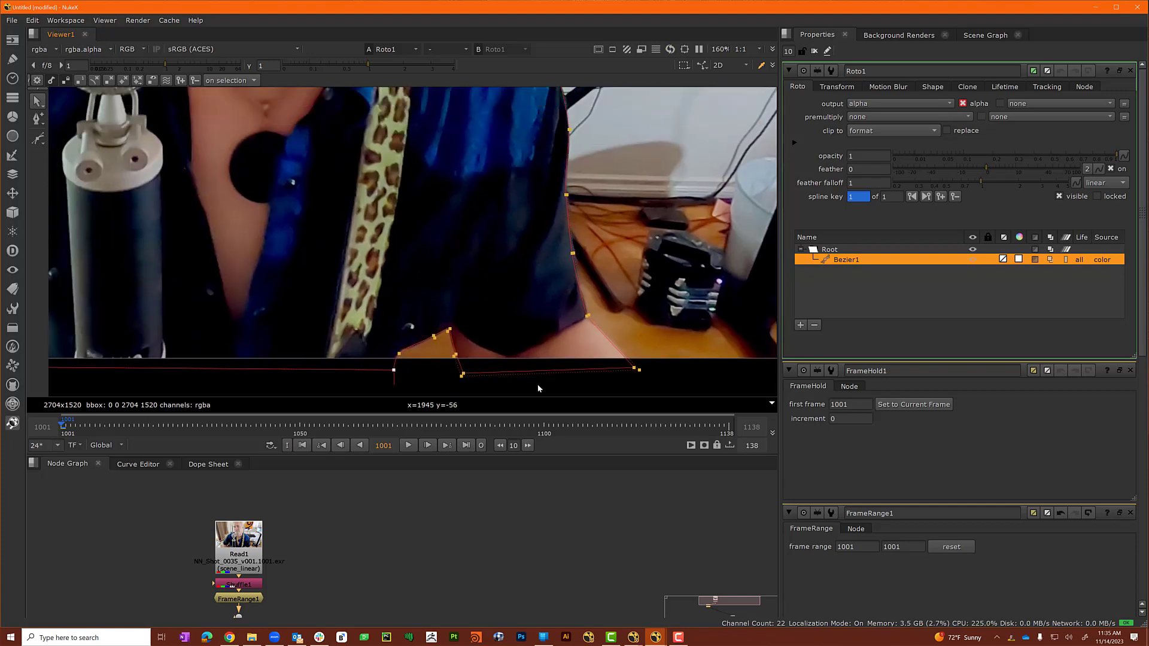
key(f)
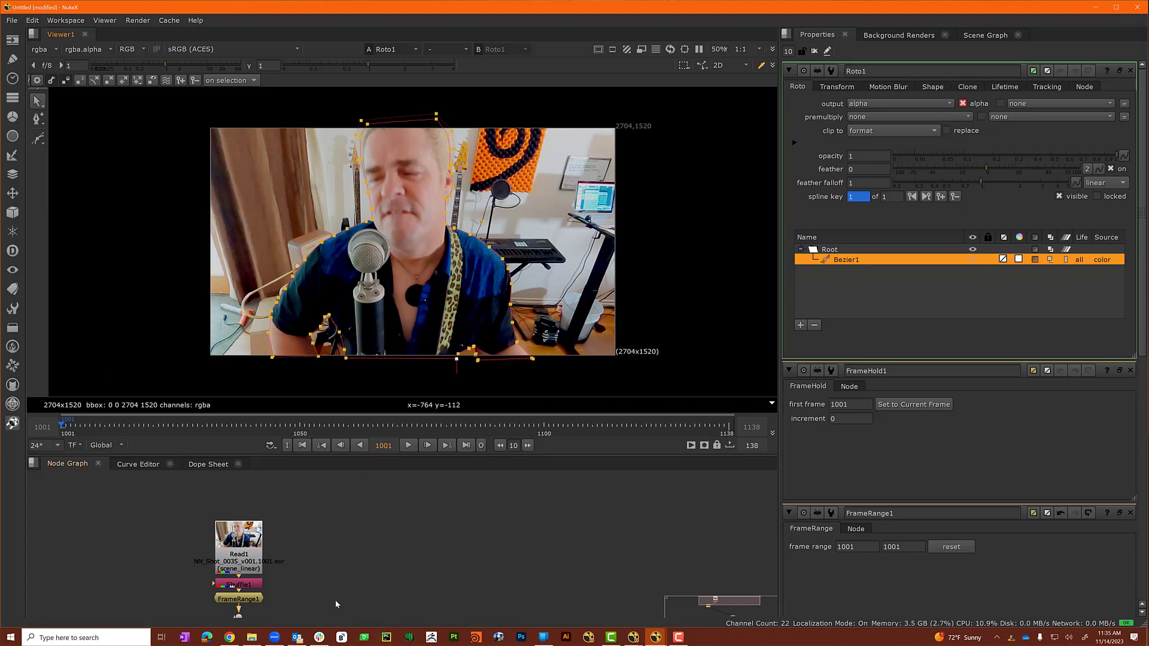
View the dot below FrameRange1 through the second viewer input and go to frame 1025.
middle_drag(336, 605, 360, 525)
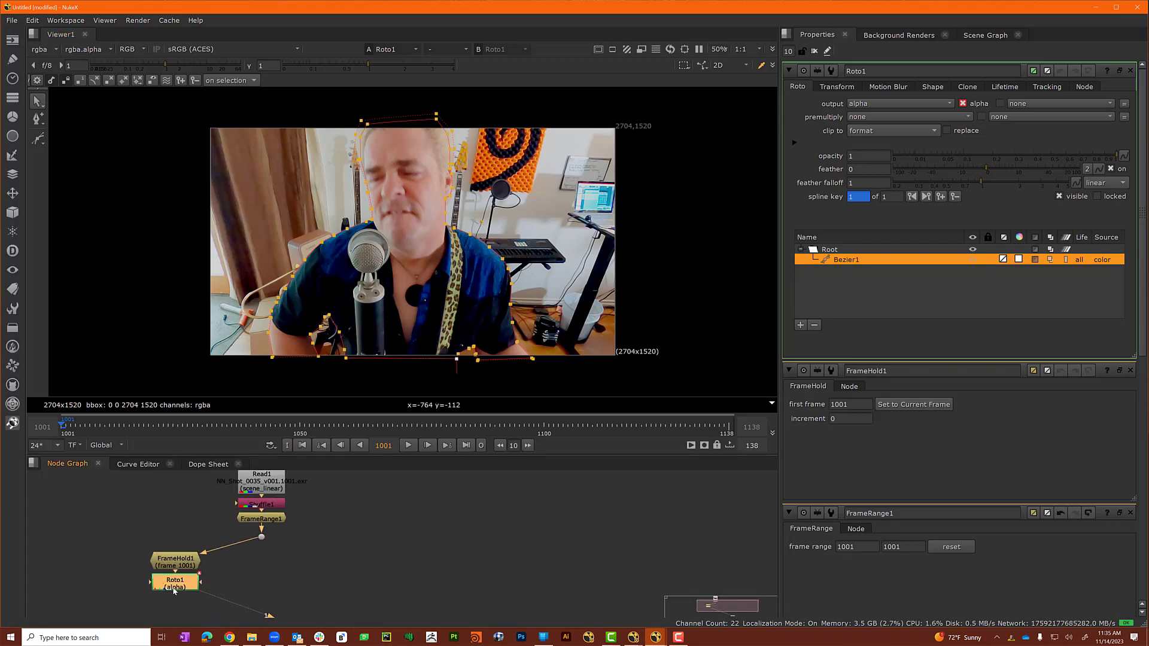
click(263, 604)
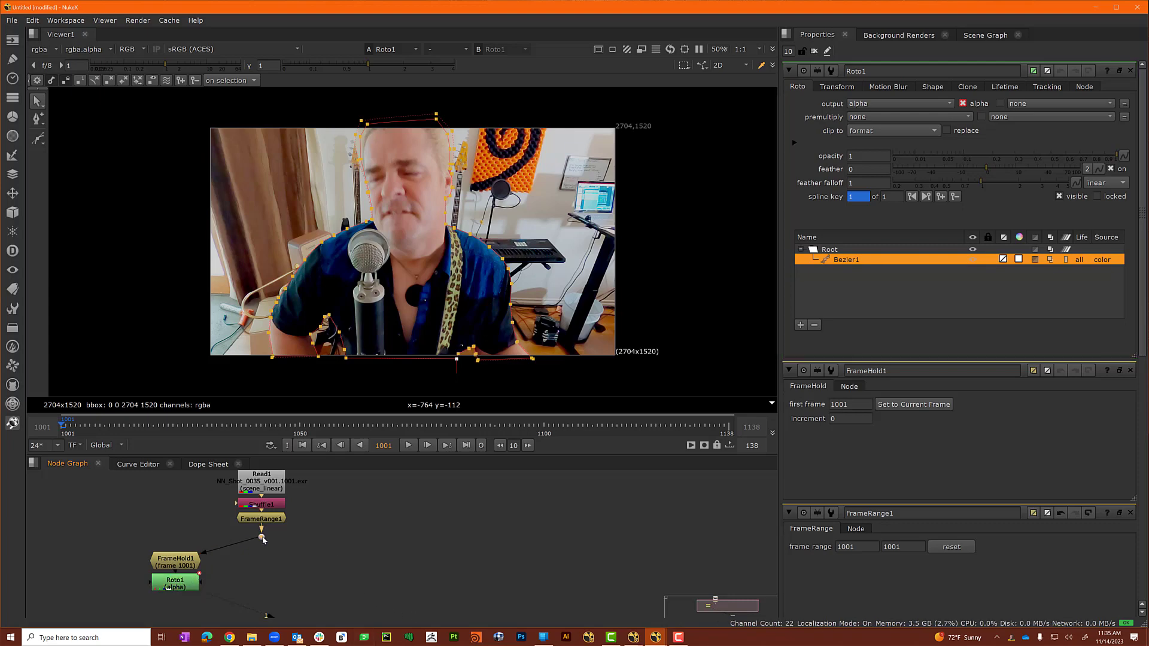
key(2)
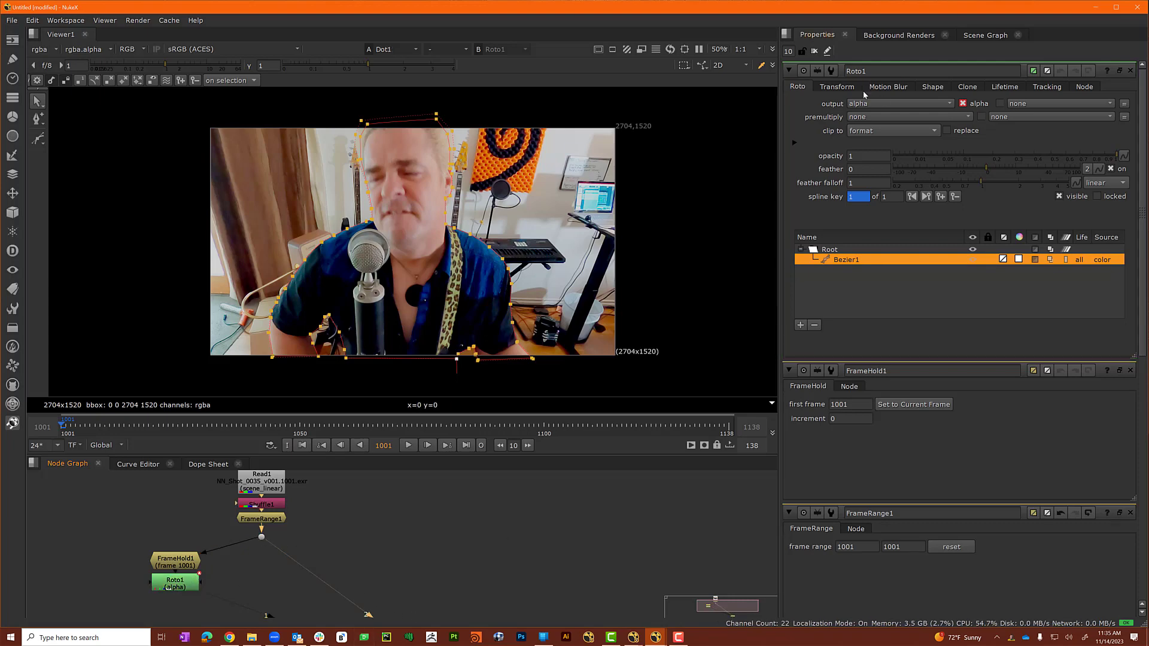
drag(76, 426, 180, 423)
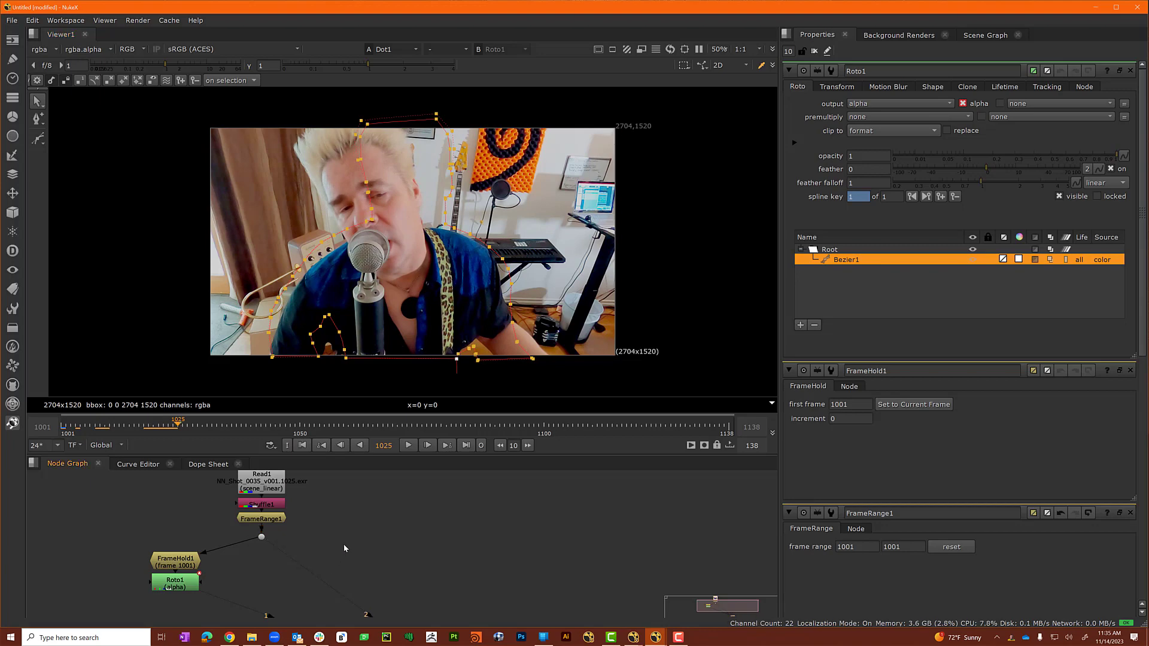
Add a FrameHold node at frame 1025 and place it directly below the dot, connected to it.
key(Tab)
text(fra)
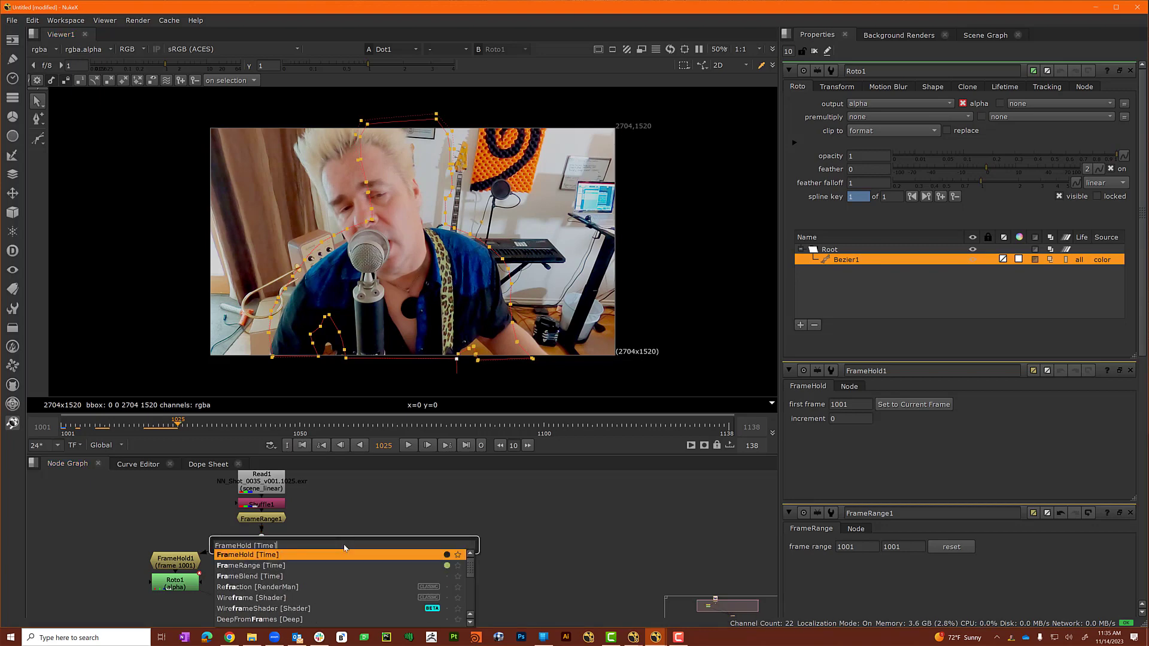
key(Return)
drag(345, 548, 253, 564)
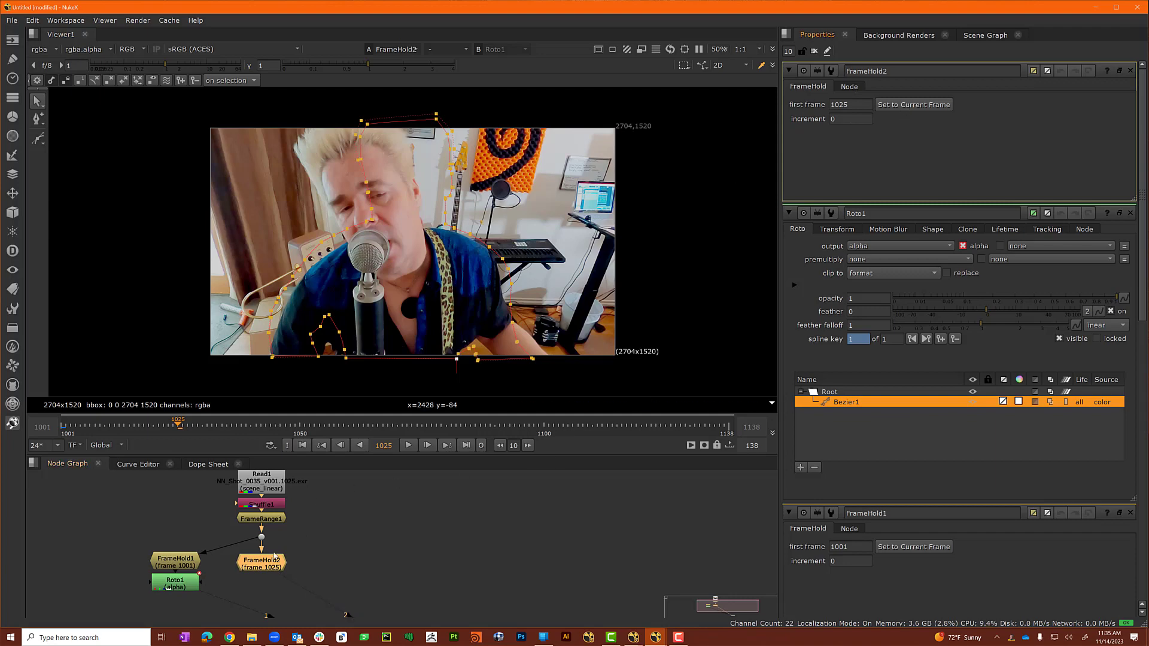
drag(265, 566, 265, 561)
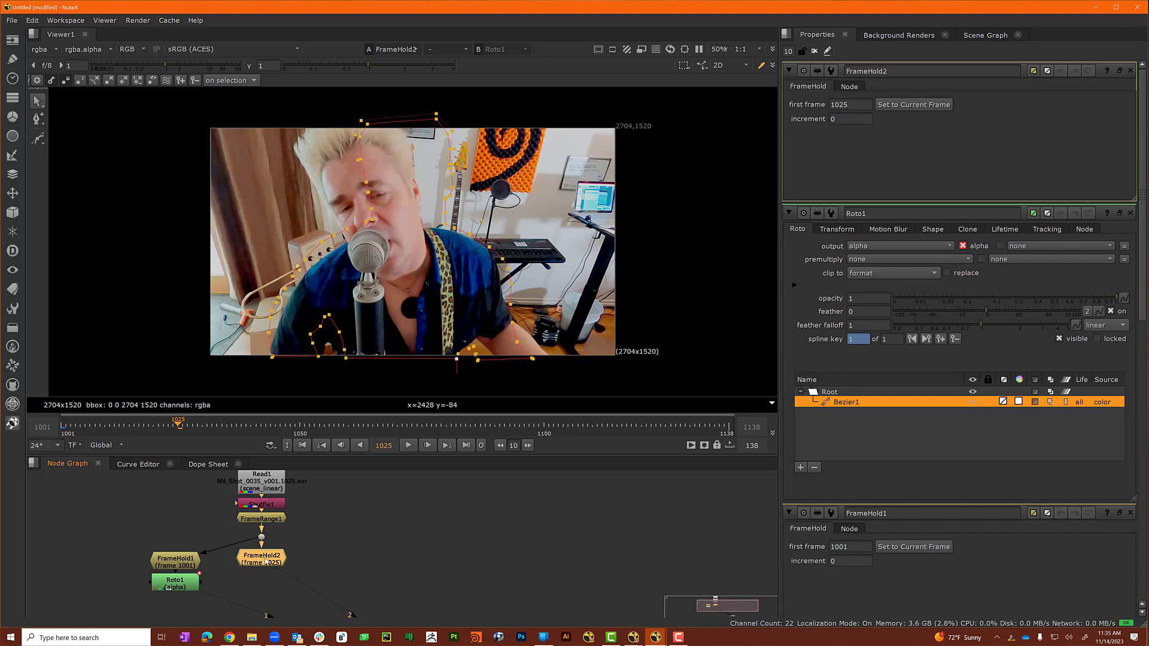
Add a Roto node below the frame 1025 FrameHold and close the properties of the other nodes.
key(o)
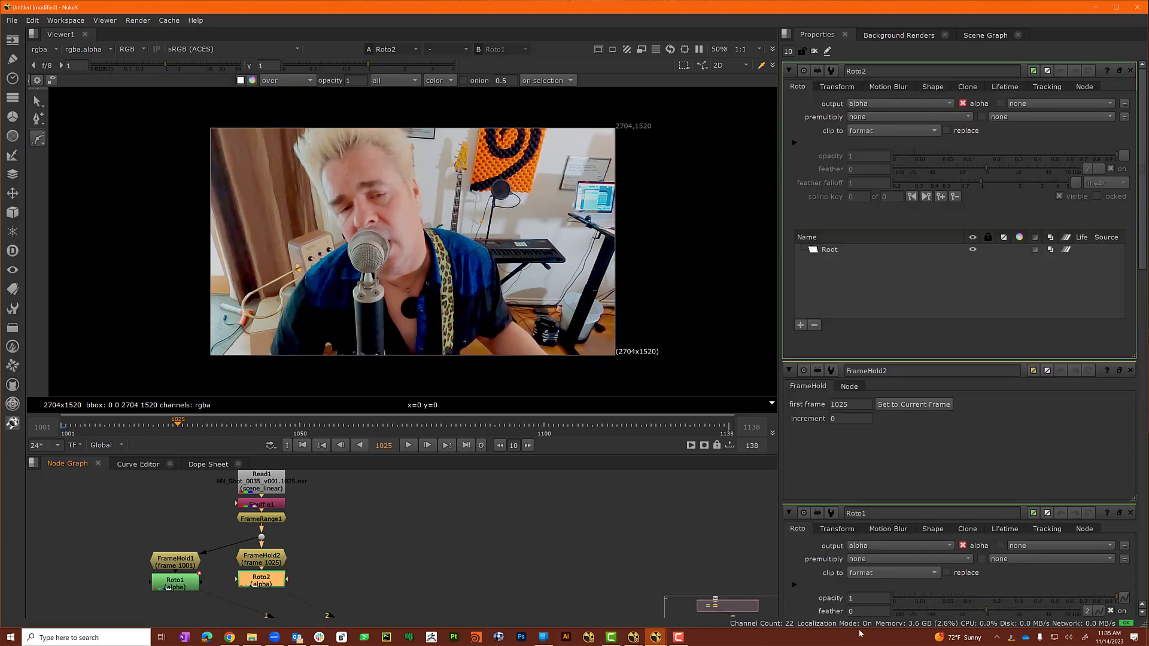
click(1130, 371)
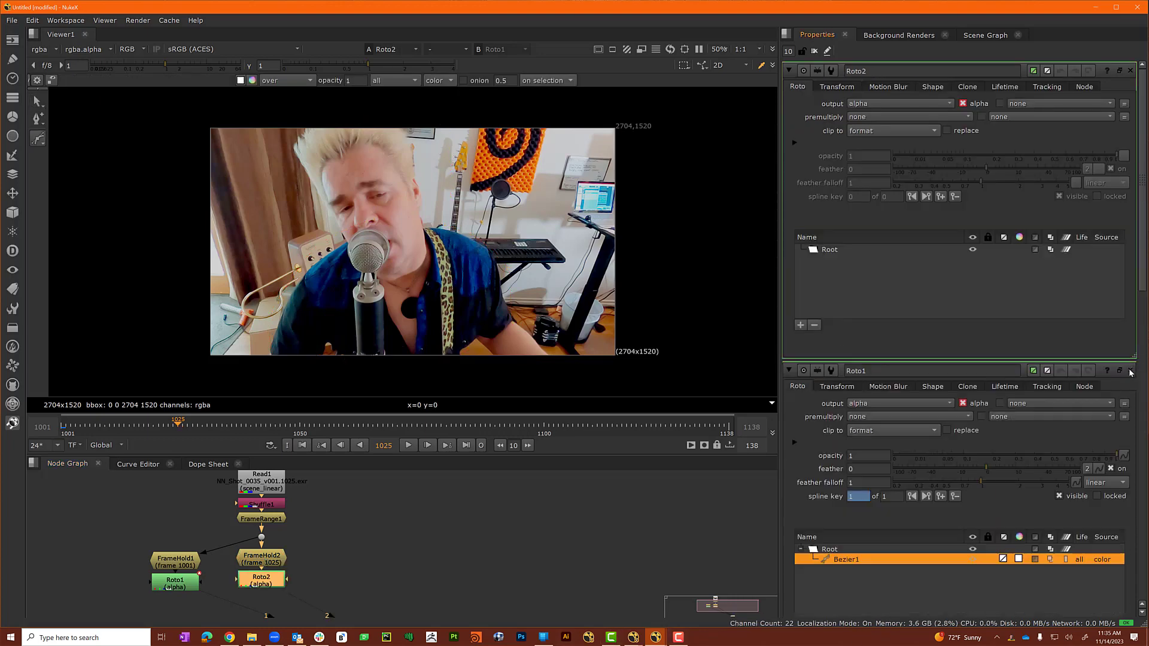
click(1130, 371)
click(1130, 371)
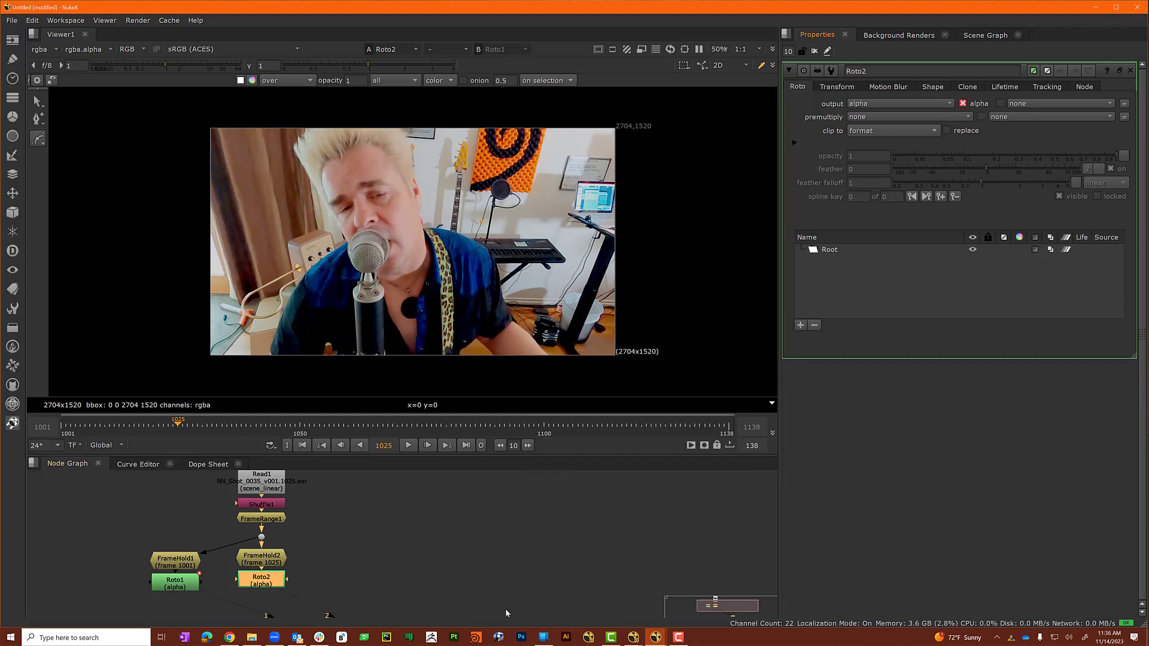
Draw a closed Bezier around the singer's hair, head, shoulders and arms on frame 1025 in Roto2.
middle_drag(311, 133, 287, 150)
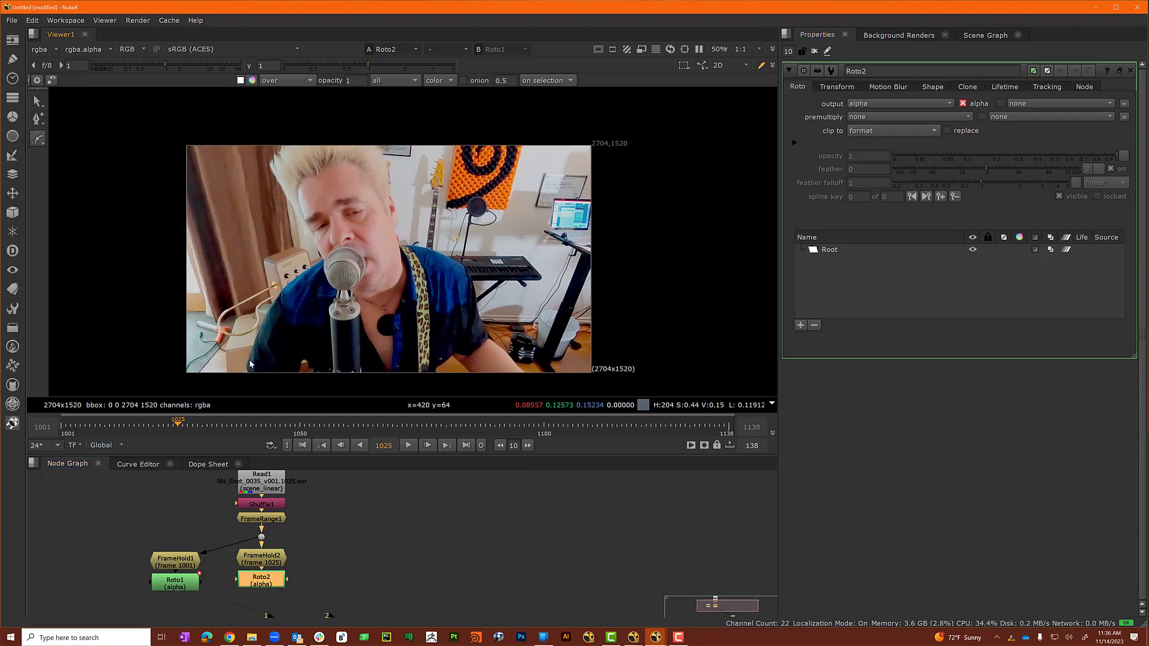
key(ctrl+v)
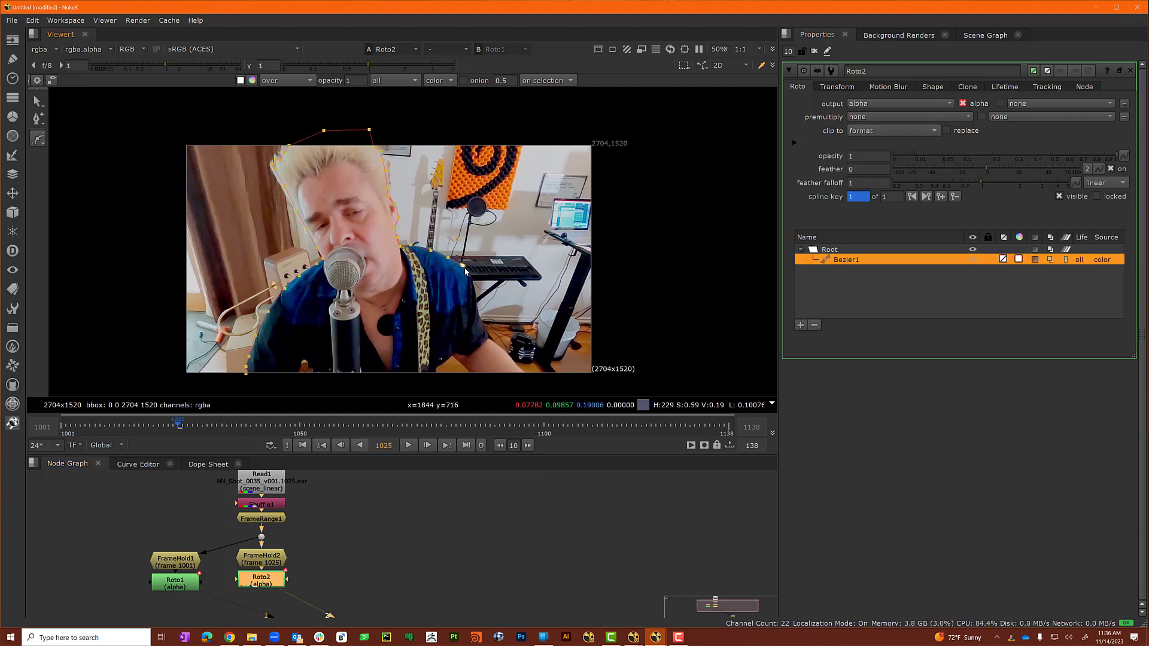
key(q)
Refine Roto2's Bezier along the curtain-side hair and around the fingers at the lower frame edge, feathering its edges.
scroll(254, 318, up, 8)
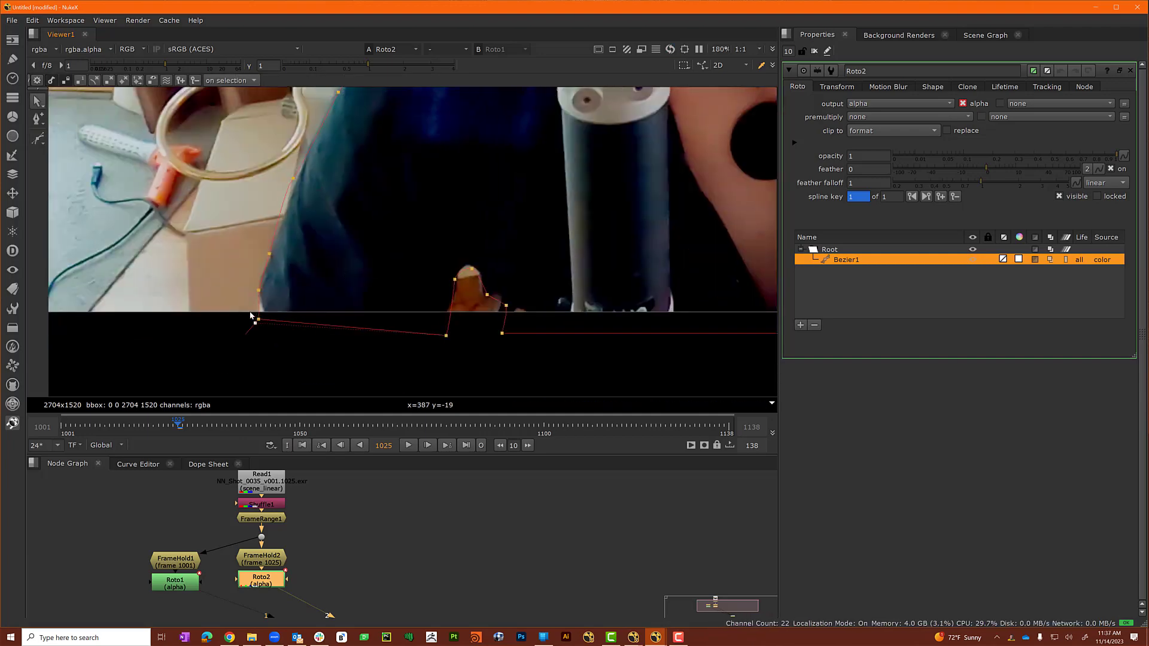
middle_drag(291, 278, 274, 210)
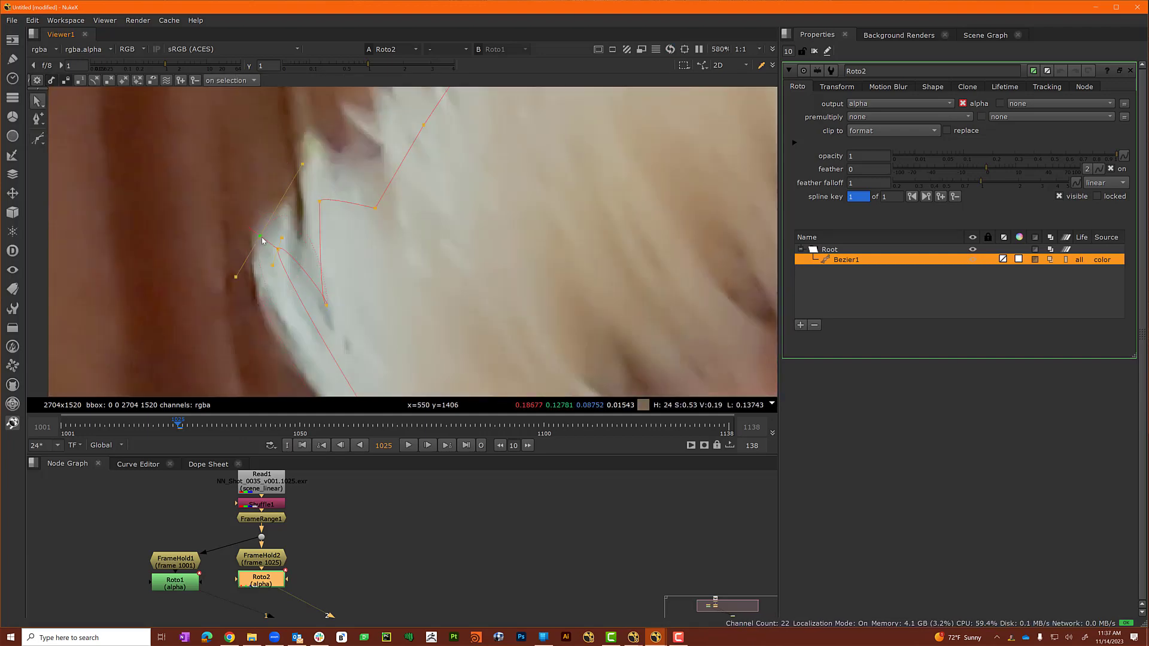
scroll(264, 203, up, 5)
middle_drag(321, 279, 480, 167)
middle_drag(516, 316, 688, 285)
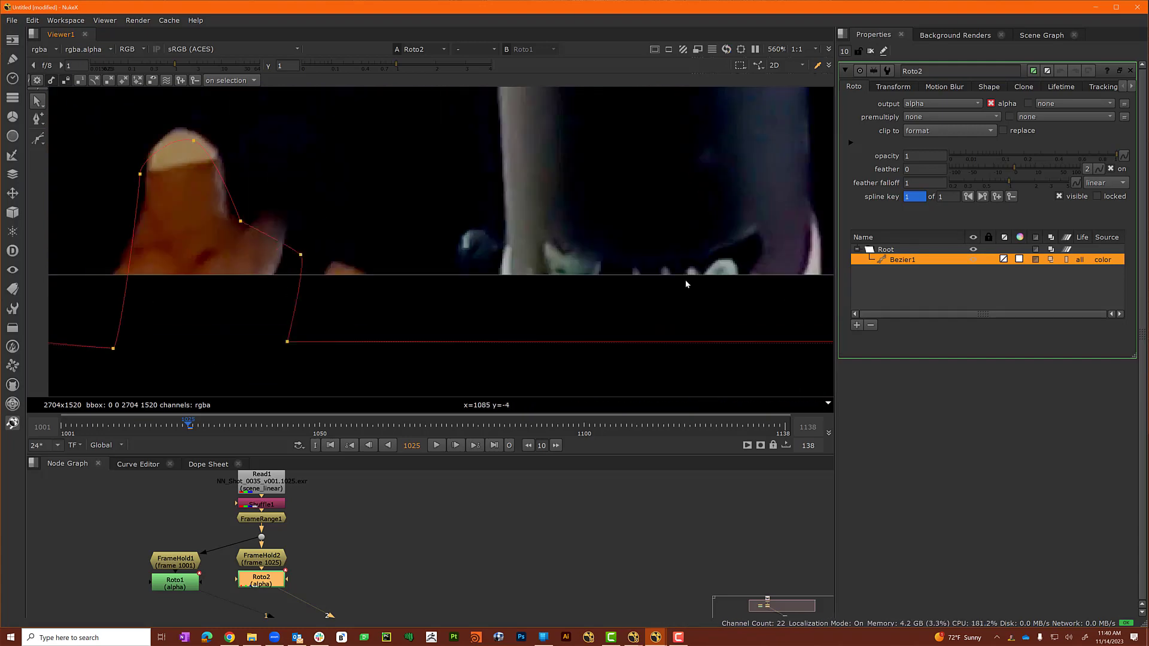
drag(300, 256, 282, 223)
drag(259, 336, 318, 330)
key(f)
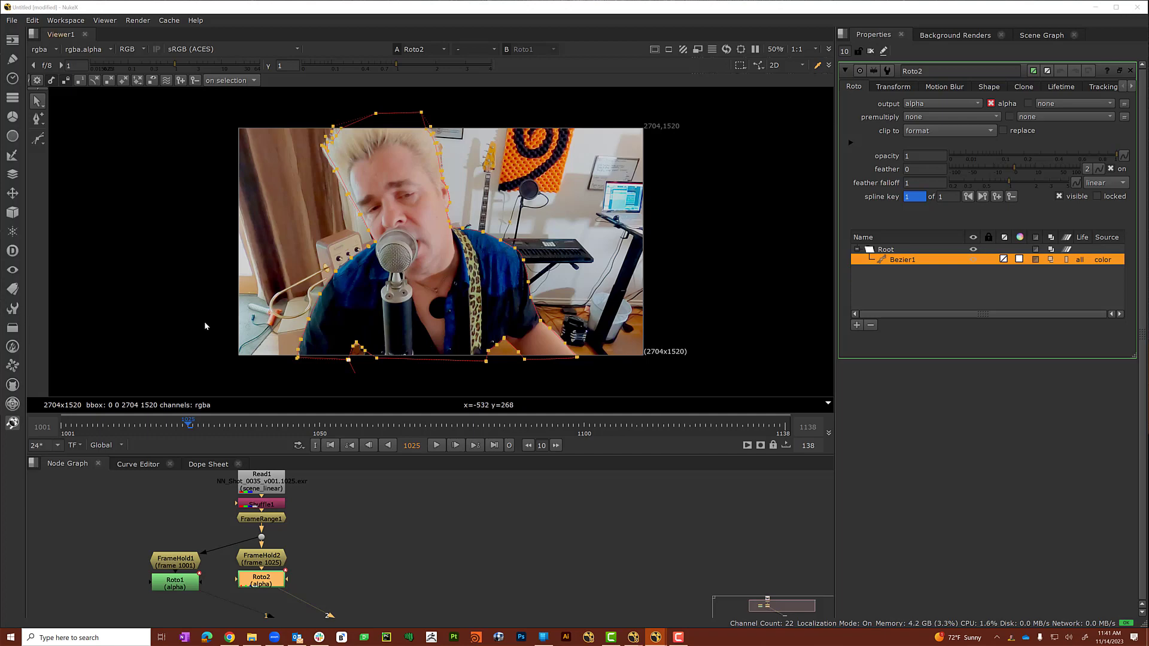
Paste four more FrameHold and Roto pairs and connect each FrameHold's input to the dot below FrameRange1.
click(494, 576)
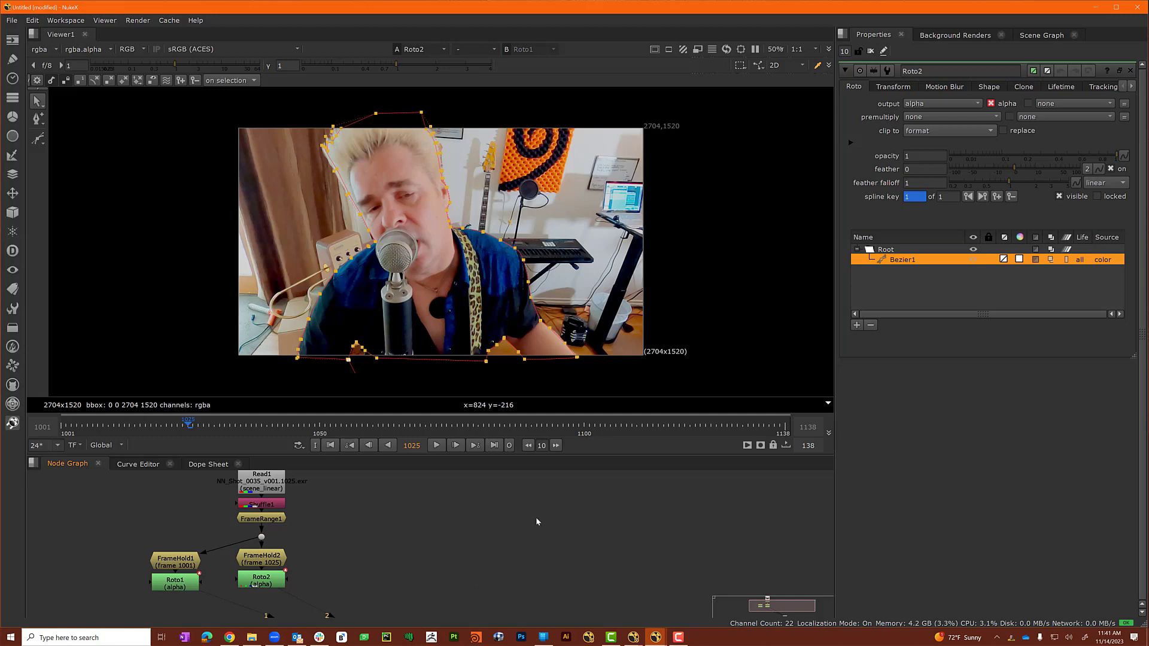
scroll(537, 517, down, 2)
middle_drag(555, 579, 480, 559)
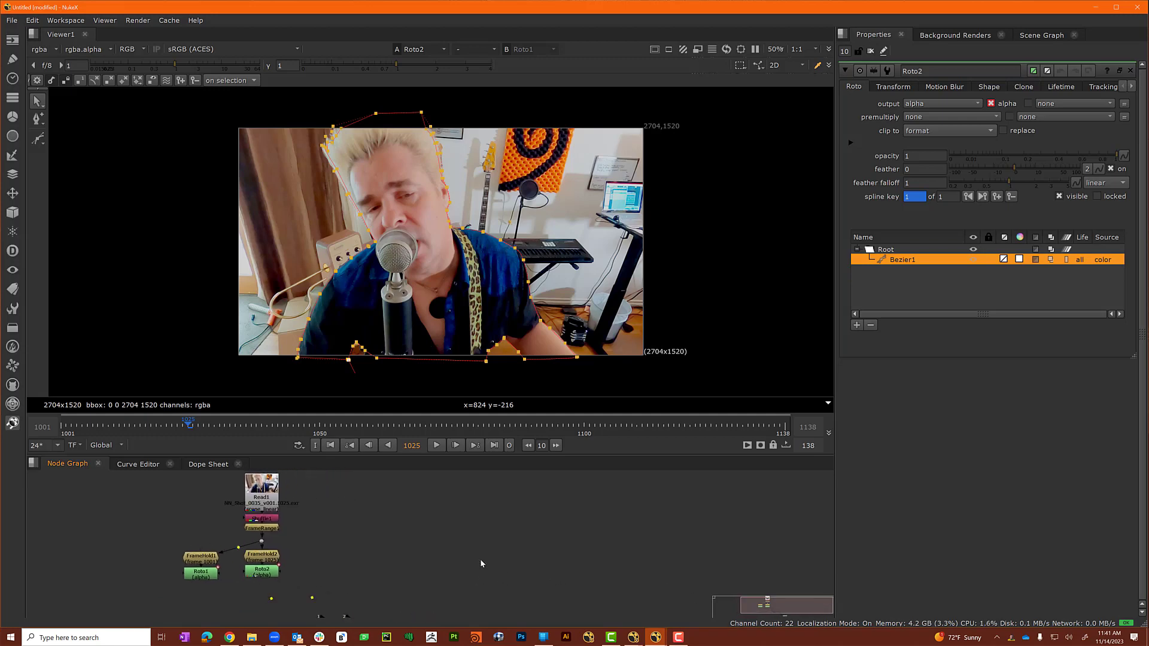
key(ctrl+v)
drag(329, 546, 261, 541)
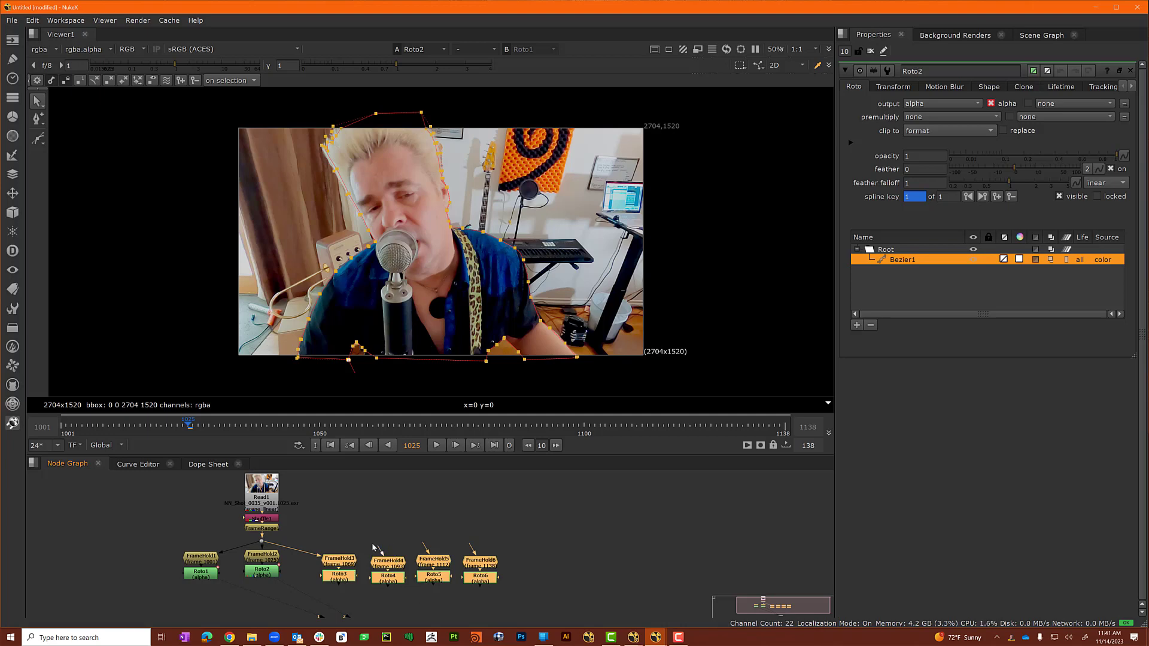
drag(373, 547, 262, 541)
drag(424, 547, 261, 540)
drag(468, 546, 262, 541)
middle_drag(448, 533, 460, 500)
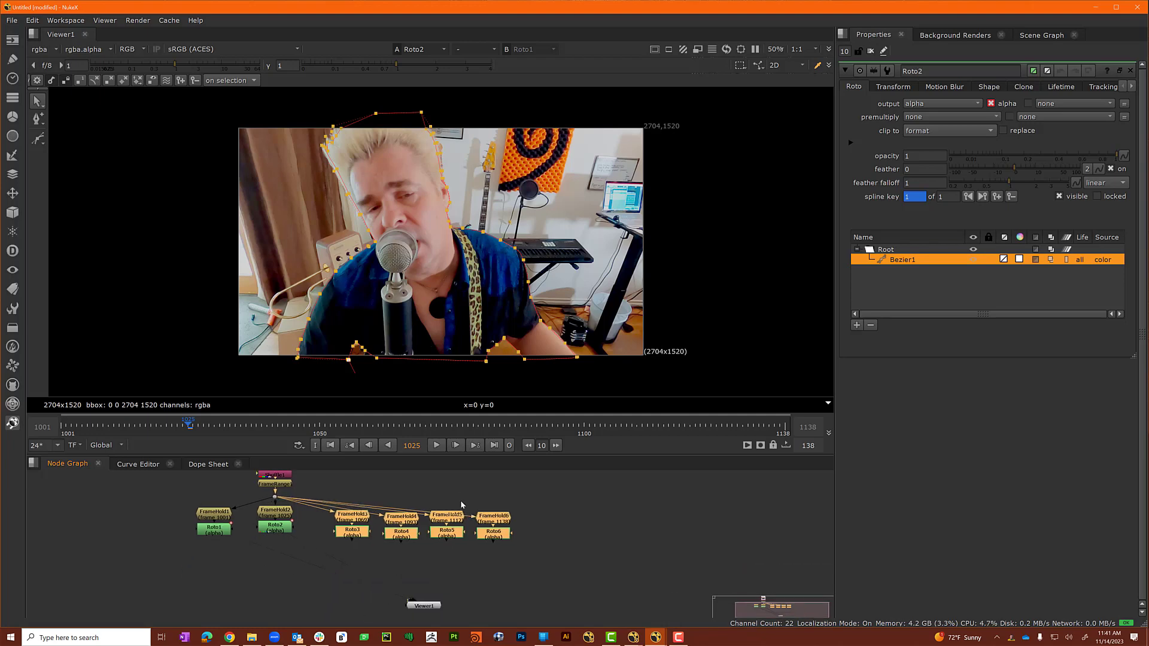
View Roto3 through the first viewer input and clear all open properties, leaving only Roto3's open.
click(405, 561)
click(360, 538)
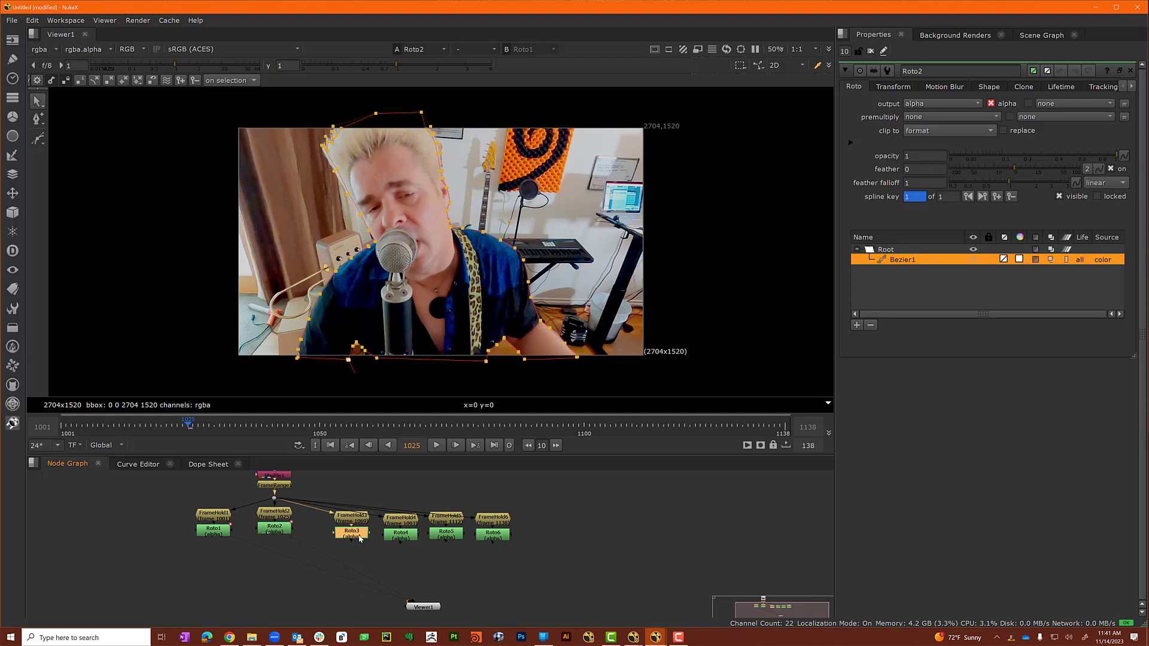
key(1)
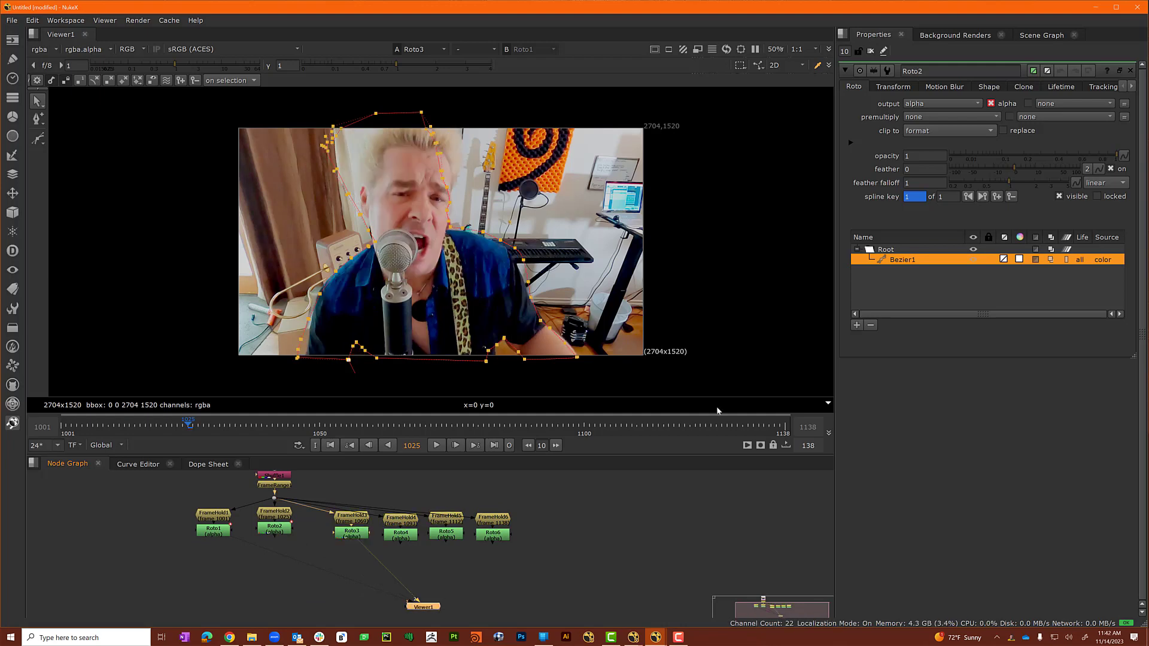
click(870, 51)
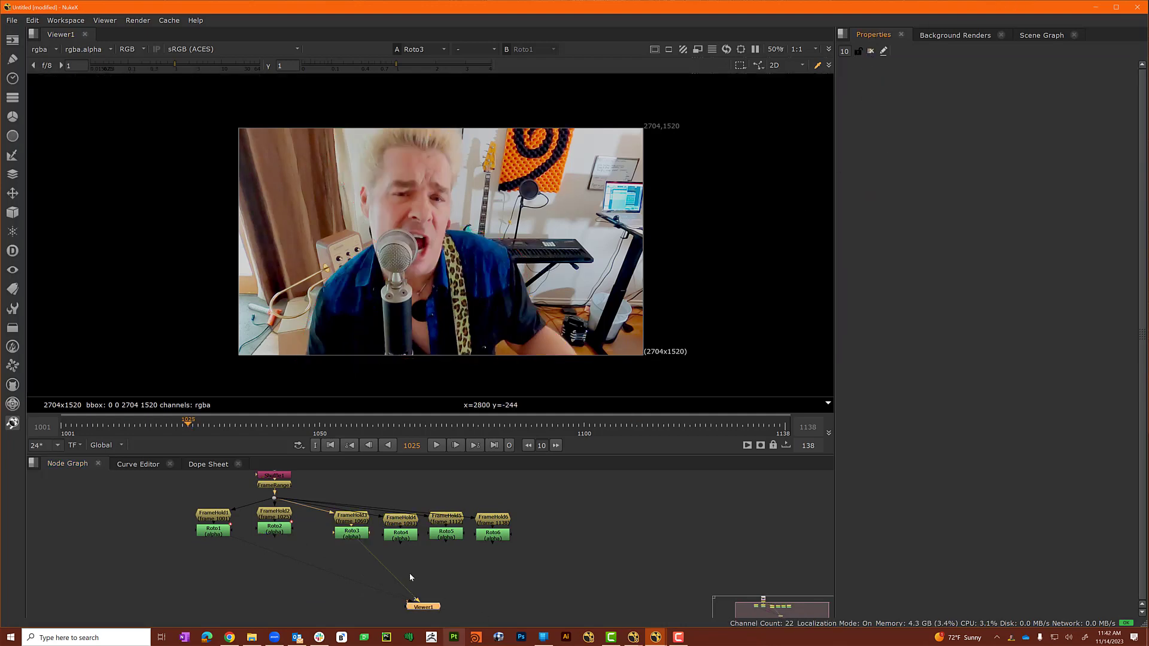
click(352, 535)
double_click(351, 534)
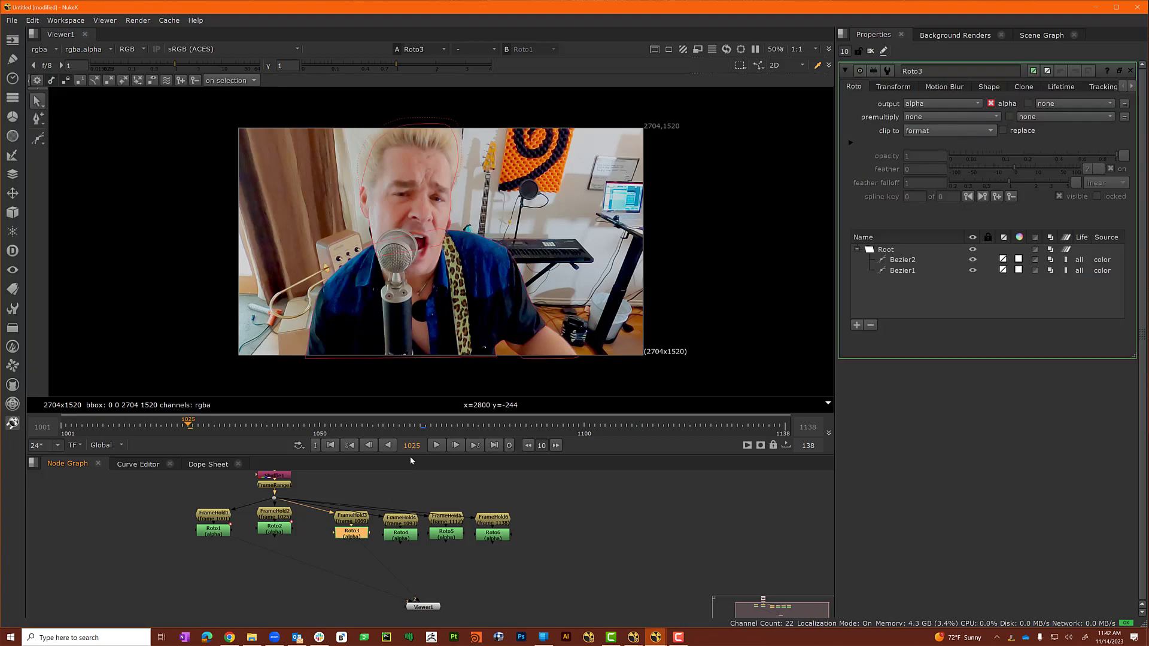
Select Roto3's Bezier2 and Bezier1 in turn to examine which part of the singer each shape covers.
click(913, 259)
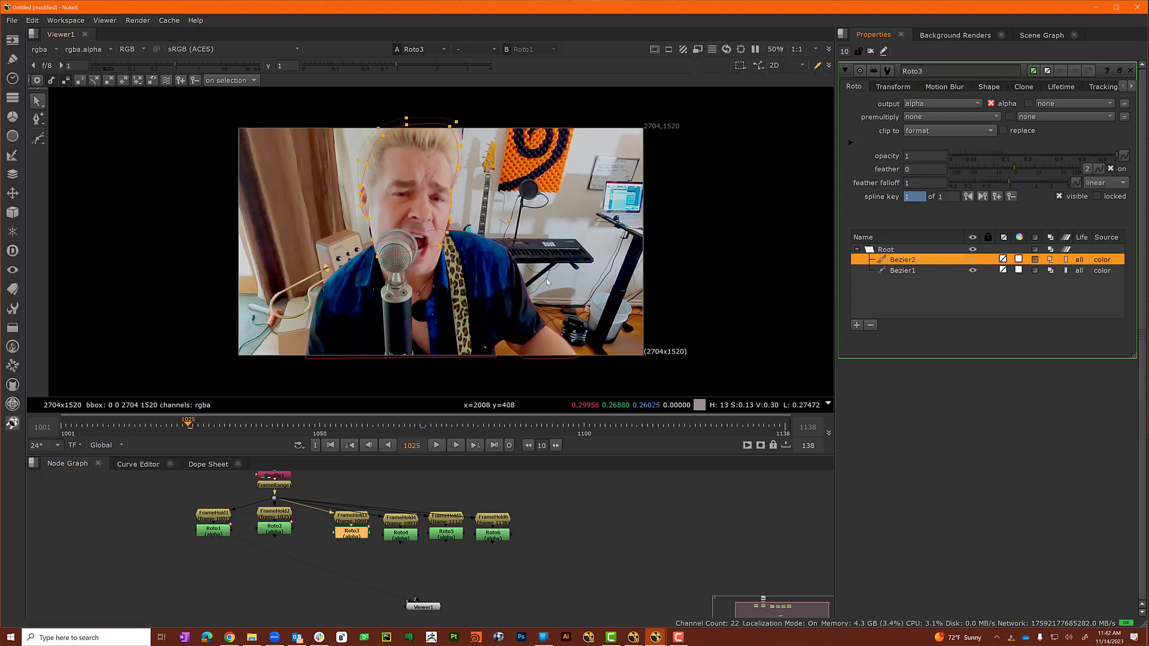
click(911, 271)
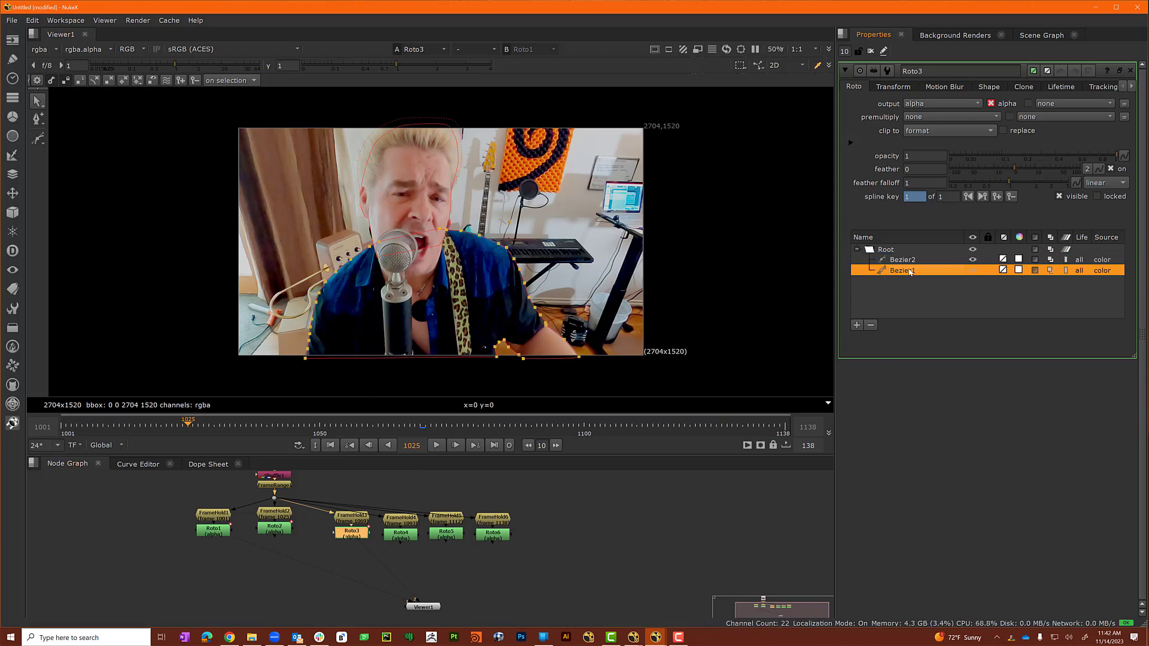
click(907, 261)
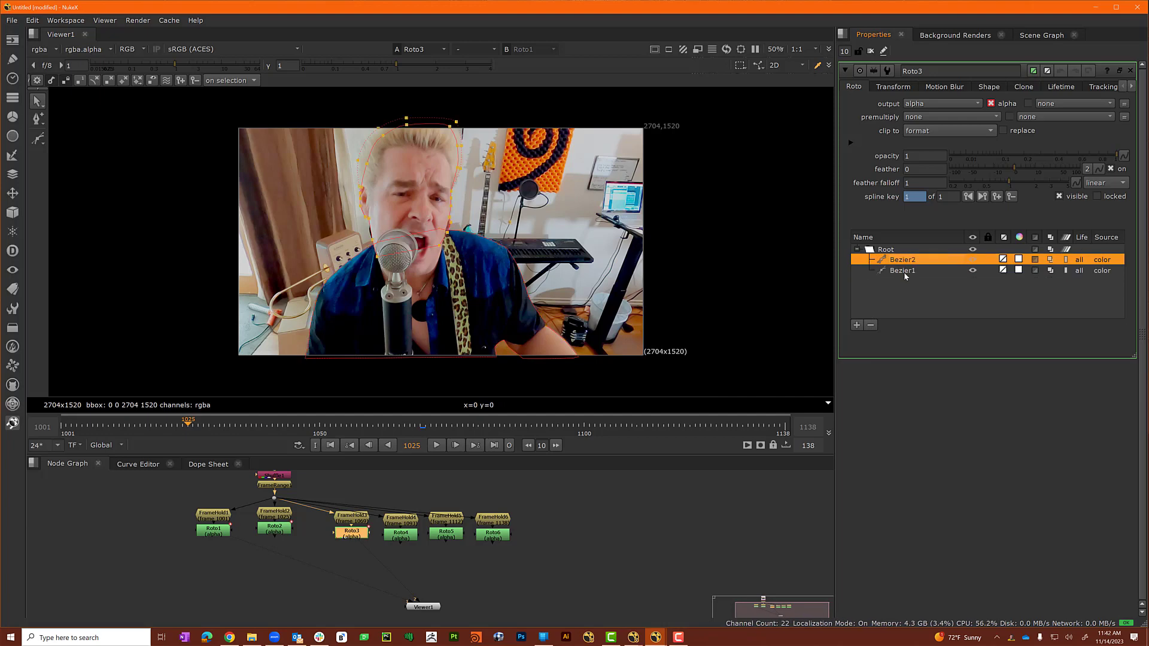
View Roto4 through the first viewer input and open its properties to examine the Bezier1 shape around the singer.
click(904, 270)
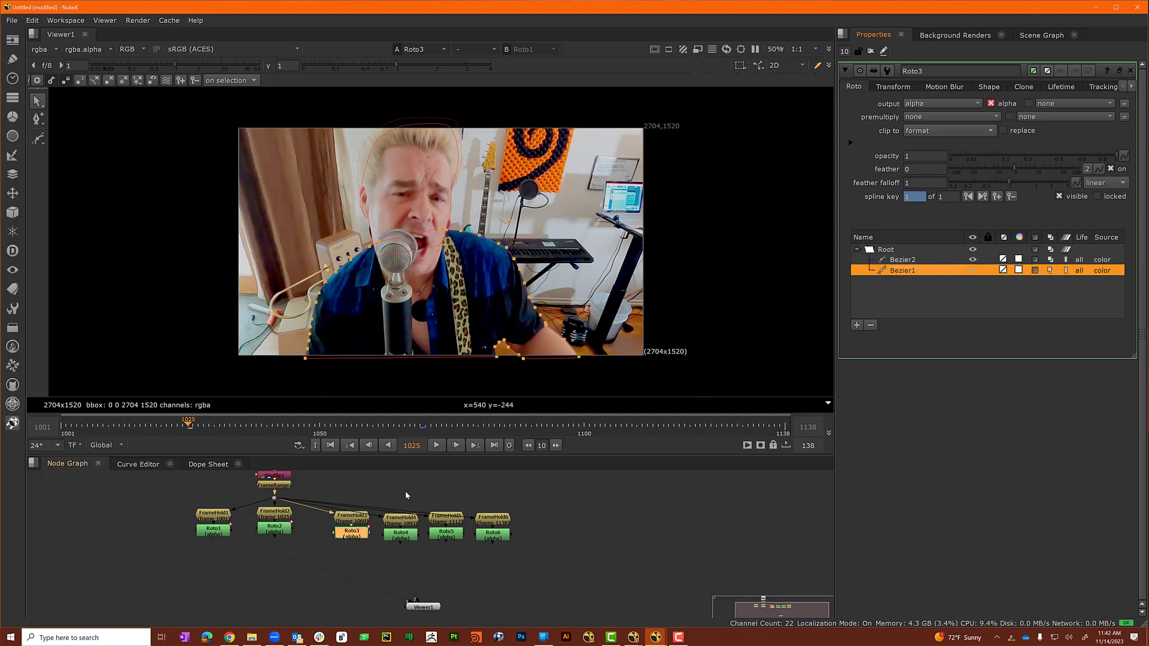
click(406, 485)
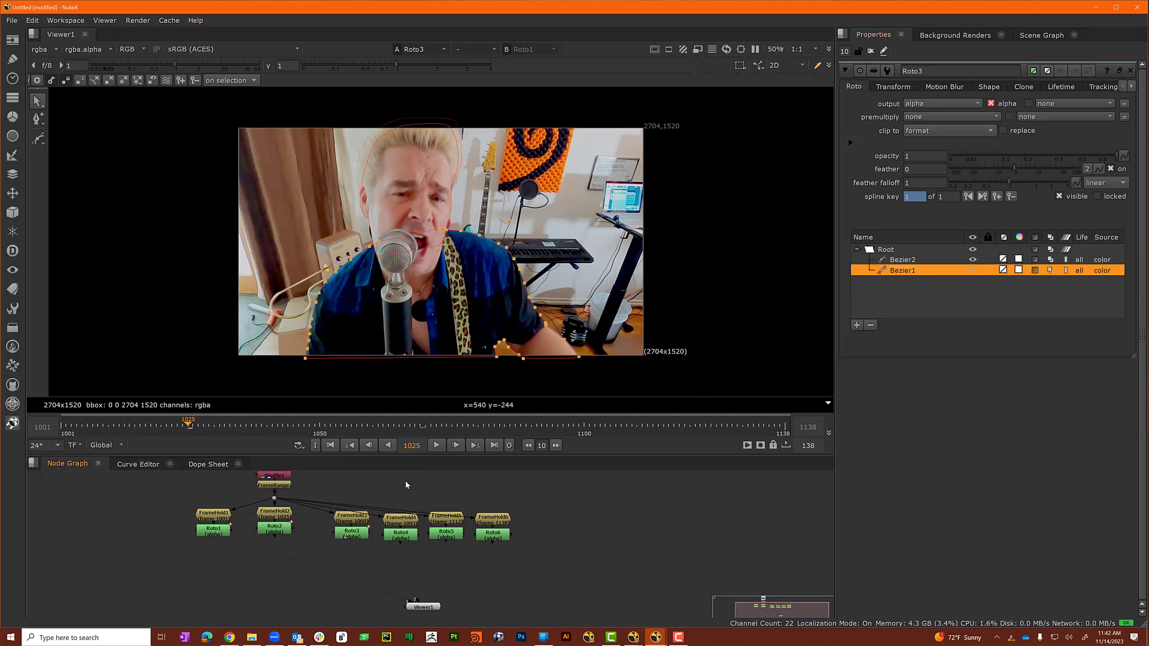
click(401, 534)
key(1)
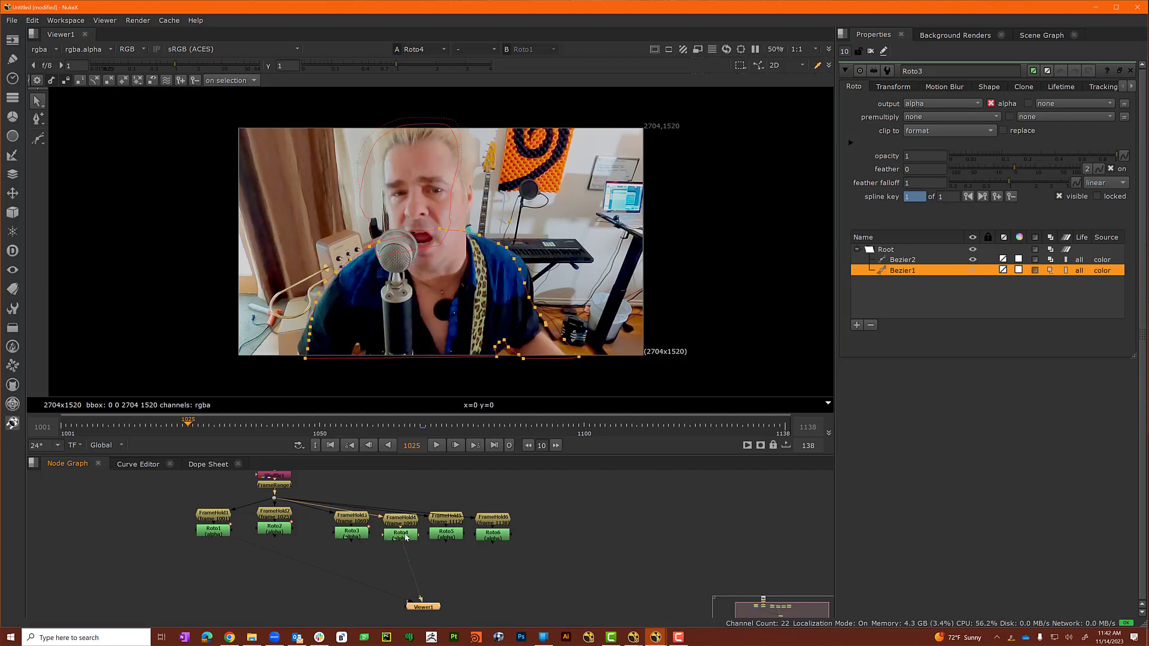
double_click(401, 534)
click(902, 261)
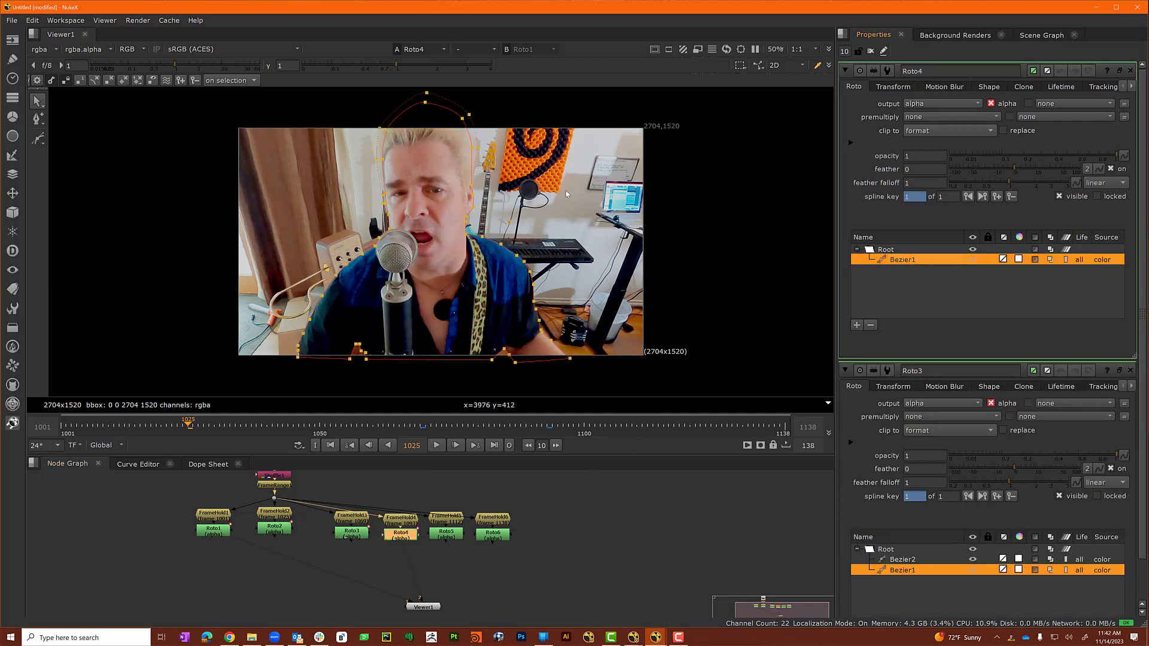
click(406, 522)
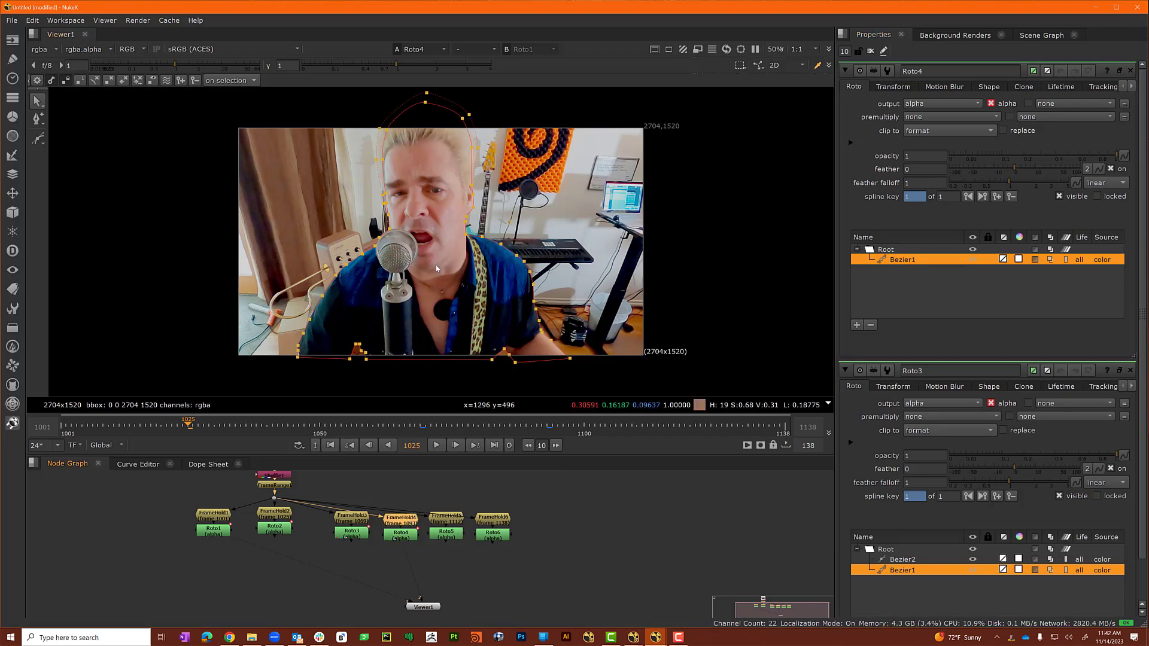
Add an AppendClip node below the row of Roto nodes and connect its first input to Roto1.
key(Tab)
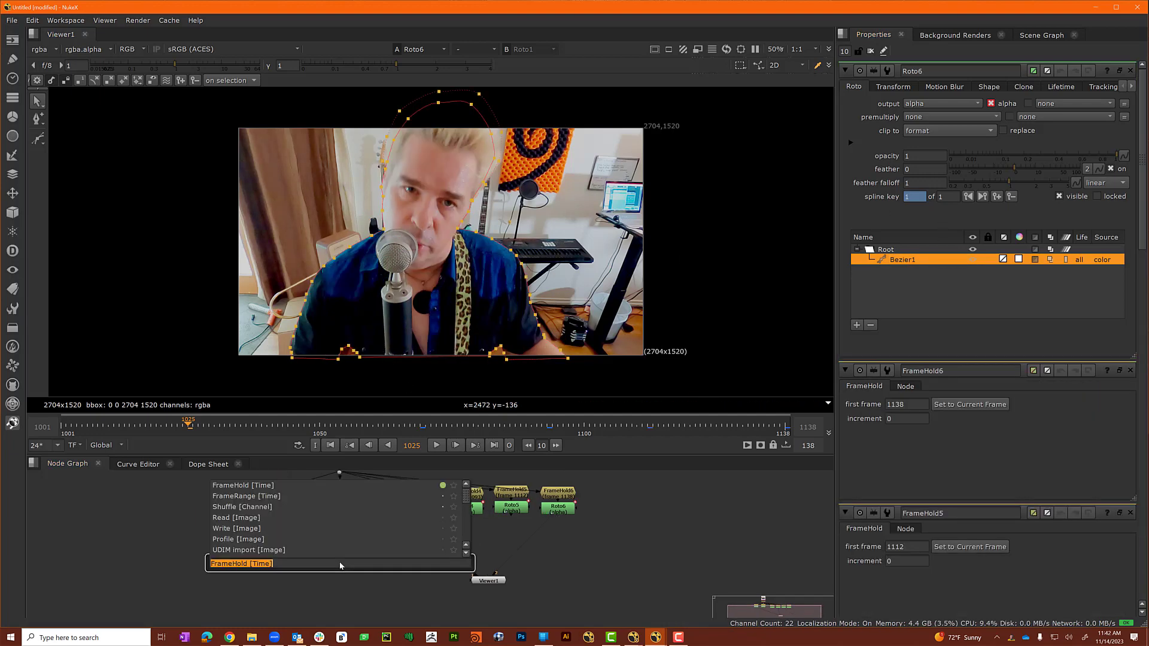
text(appe)
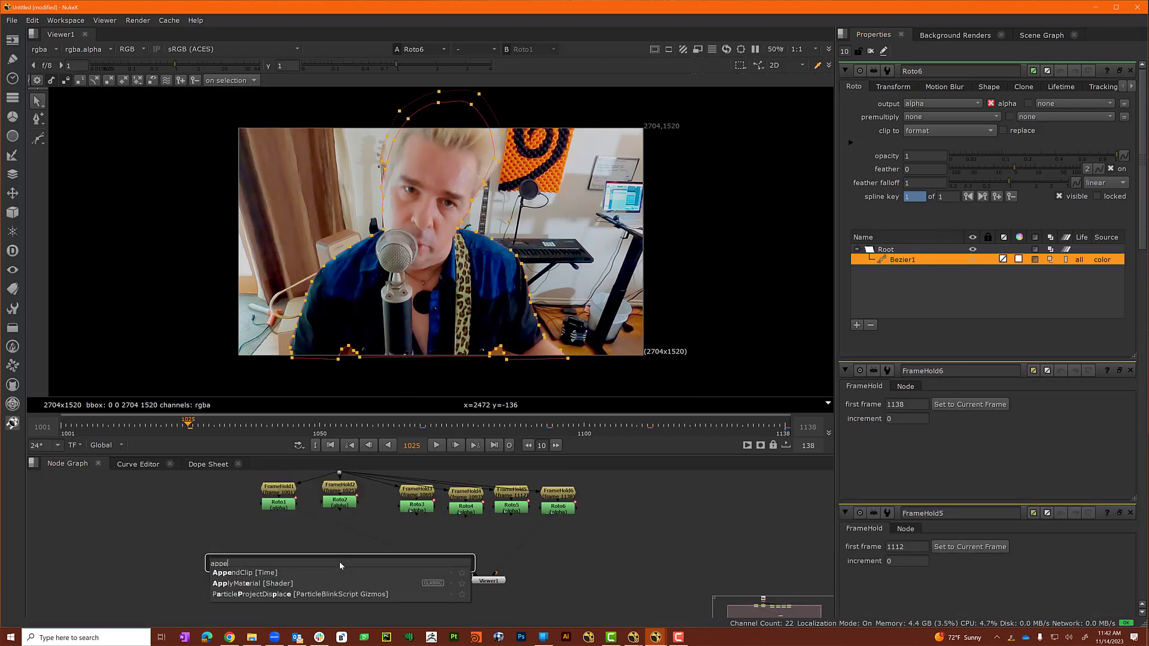
key(Down)
key(Return)
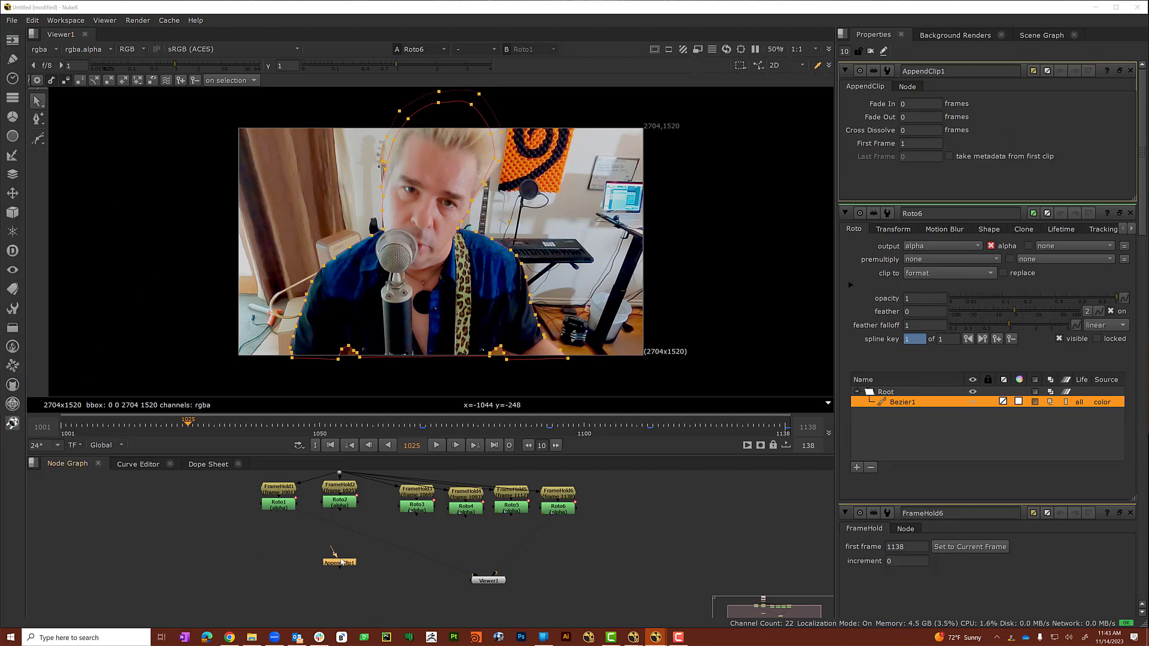
click(336, 558)
drag(347, 564, 375, 557)
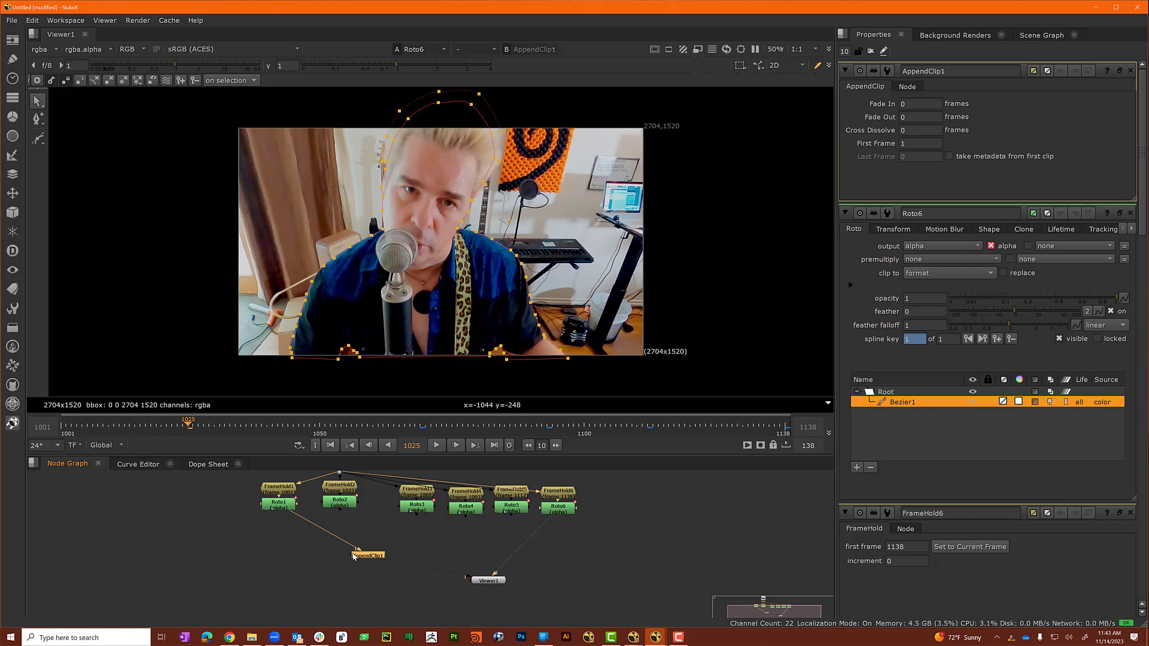
Connect the AppendClip node's following inputs to Roto2, Roto3, Roto4, Roto5 and Roto6 in order.
drag(346, 558, 338, 505)
drag(349, 557, 414, 509)
drag(351, 557, 466, 509)
drag(353, 557, 510, 508)
drag(350, 557, 559, 508)
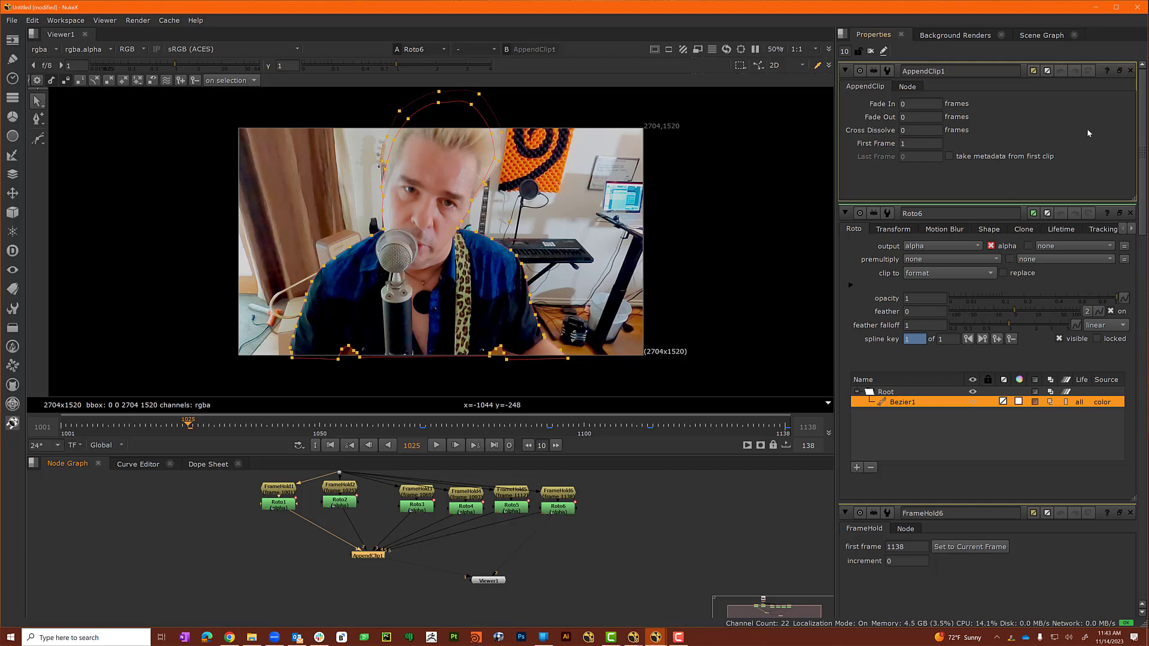
Close all properties except the AppendClip node's and set its First Frame to 1001.
click(1130, 213)
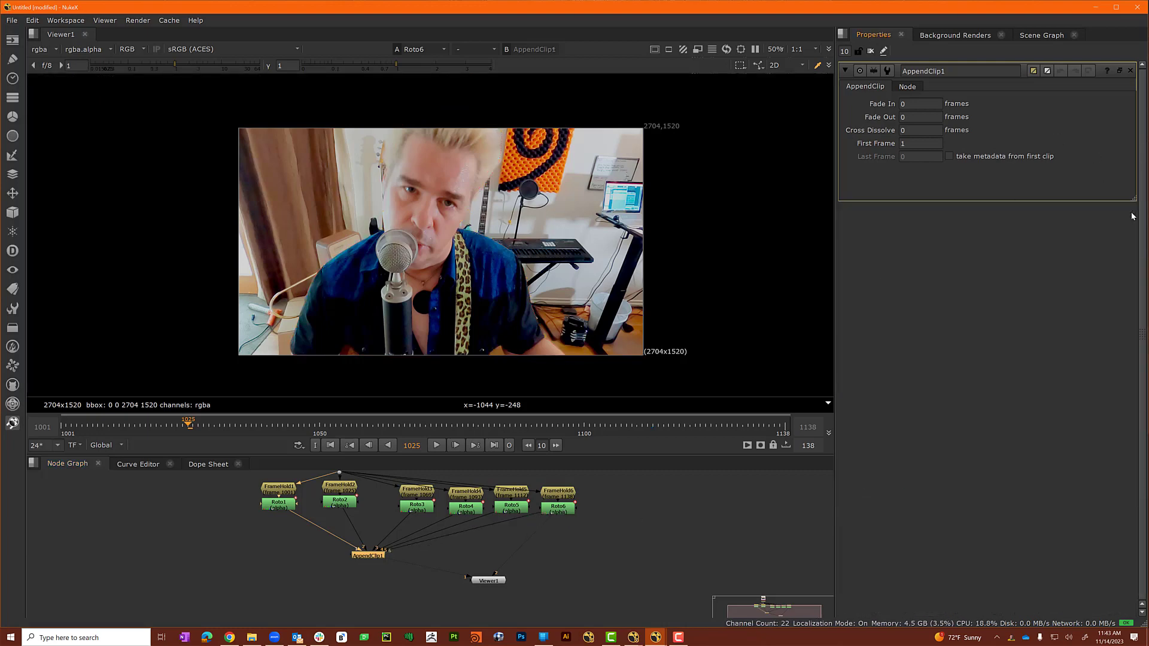
double_click(918, 143)
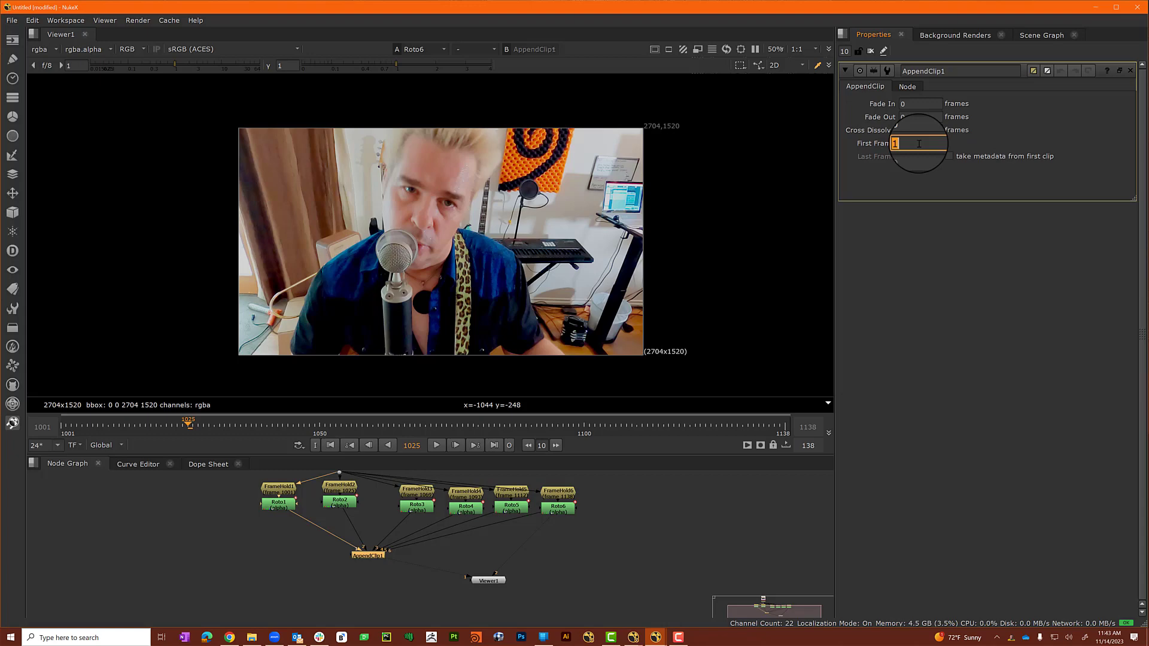
text(1001)
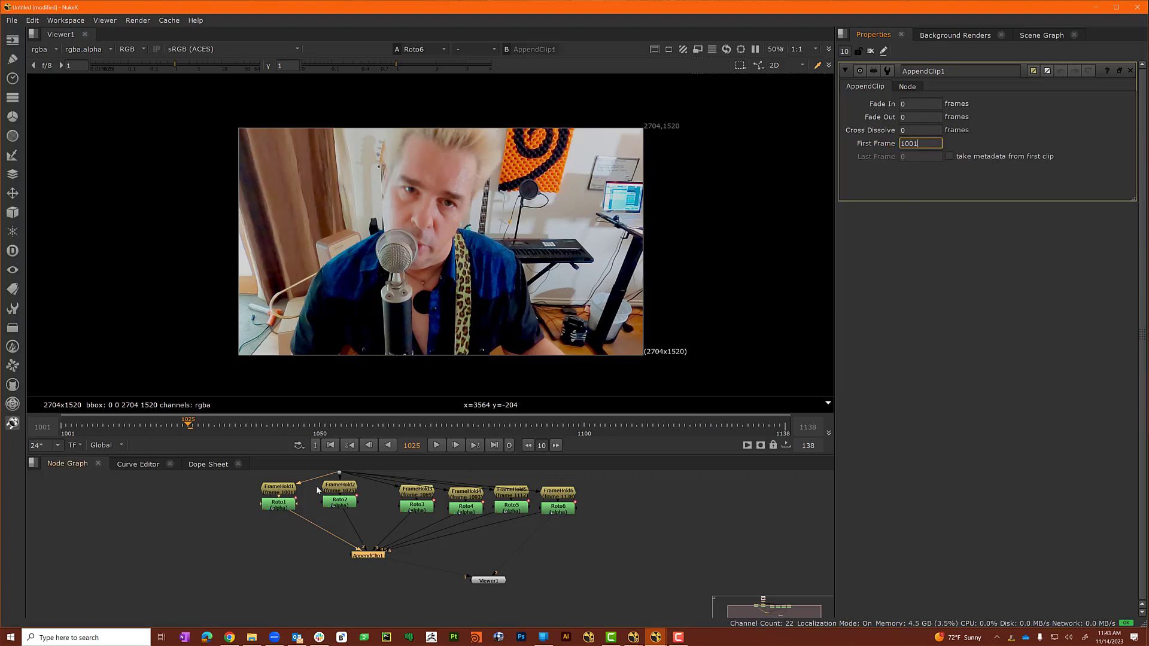
Select Roto1 through Roto6 one after another to count the appended frames, then clear the selection.
click(282, 509)
shift+click(352, 506)
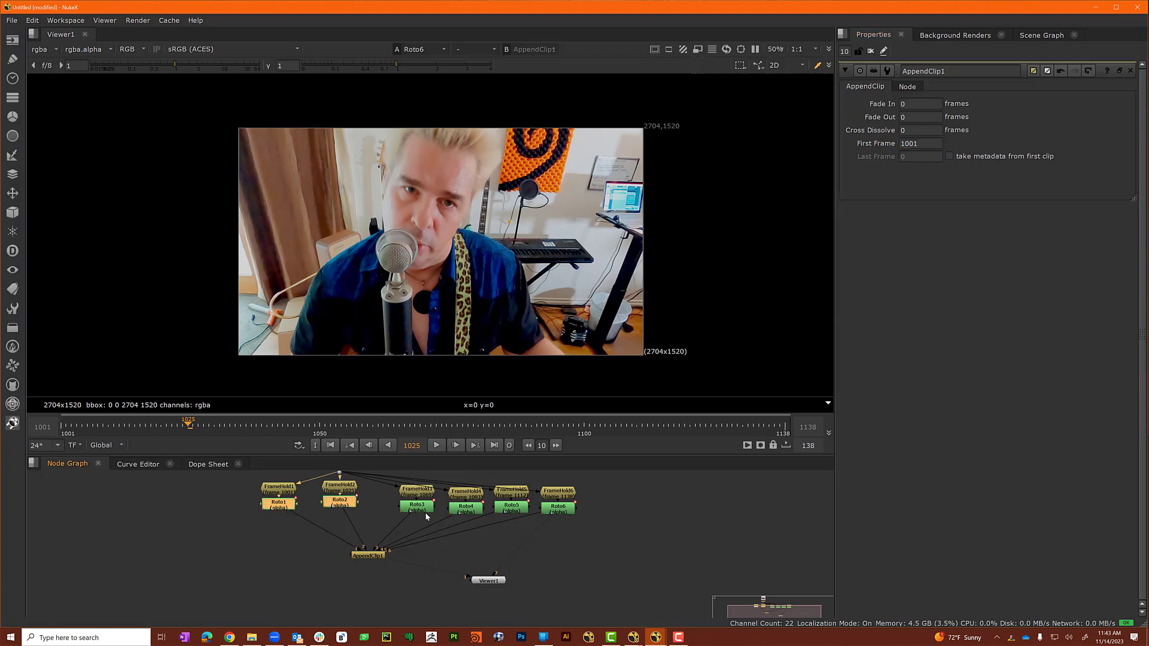
shift+click(426, 511)
shift+click(465, 514)
shift+click(512, 509)
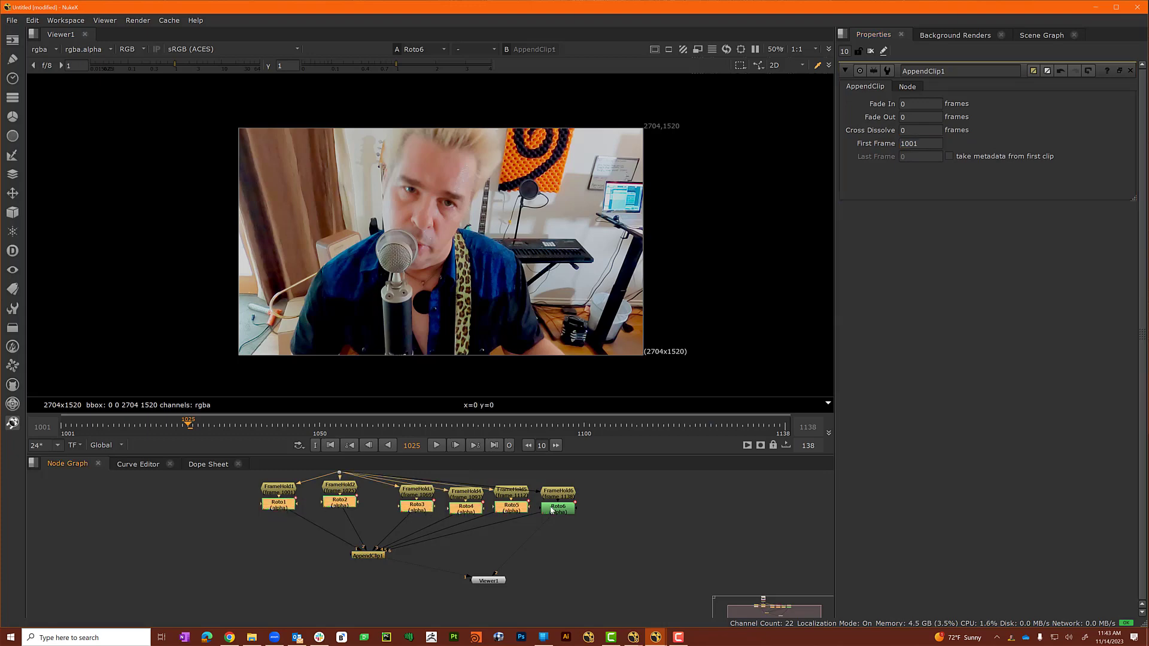
shift+click(558, 509)
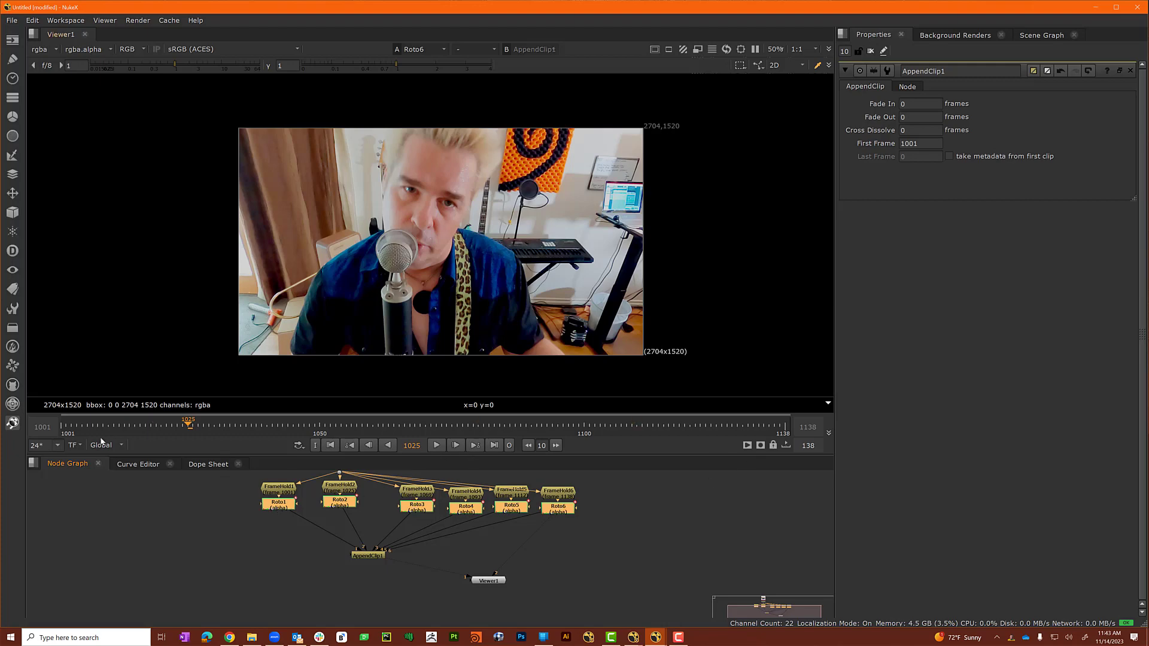
click(645, 495)
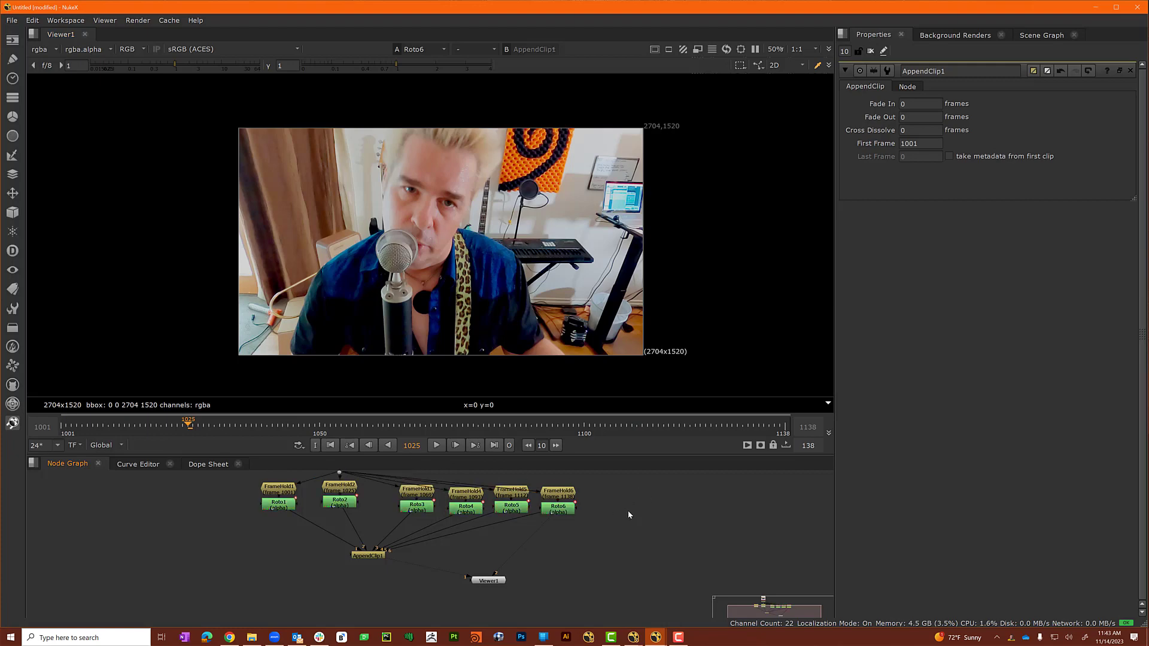
Set the last frame of the project's frame range to 1006 in the Project Settings.
key(s)
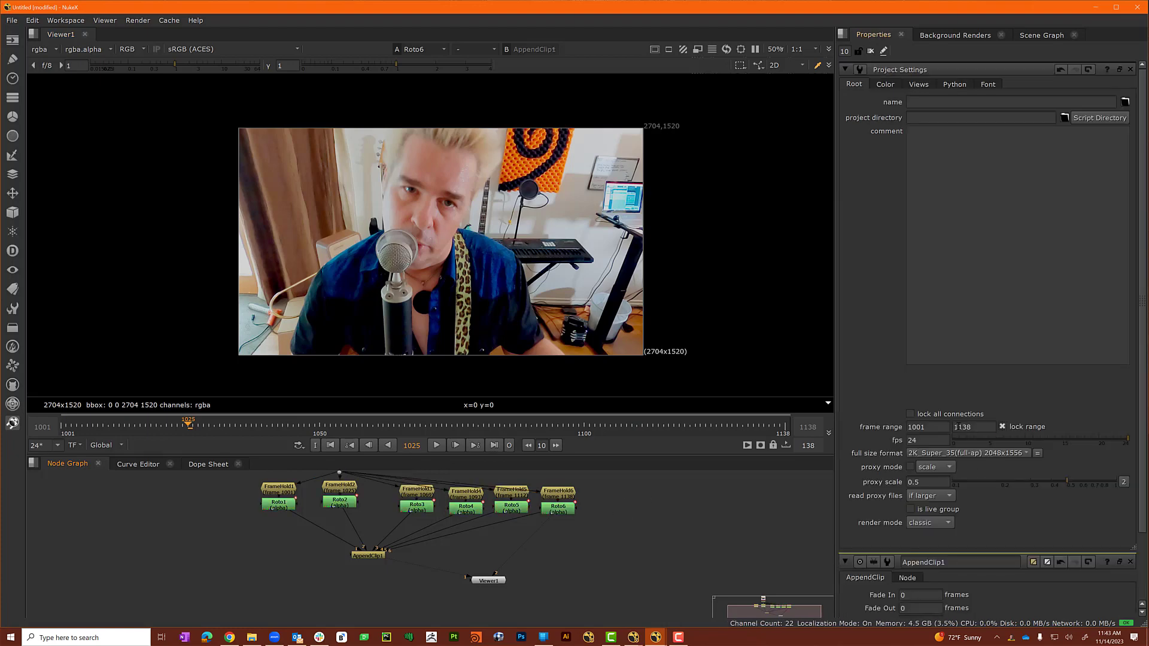
drag(956, 427, 978, 425)
text(006)
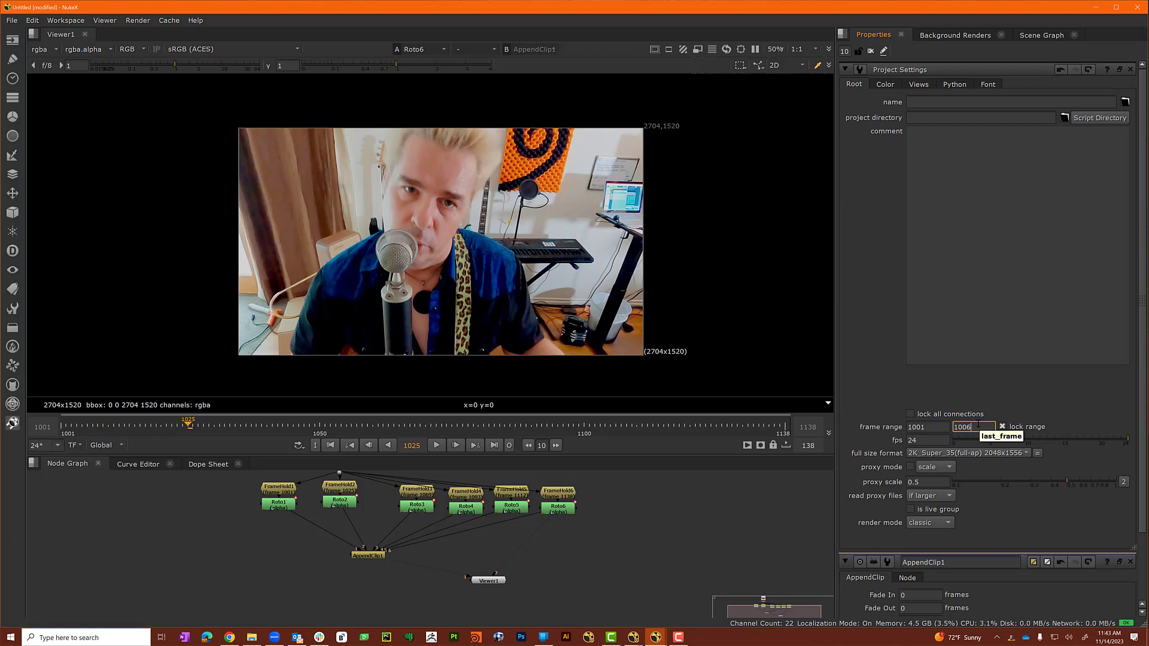
key(Return)
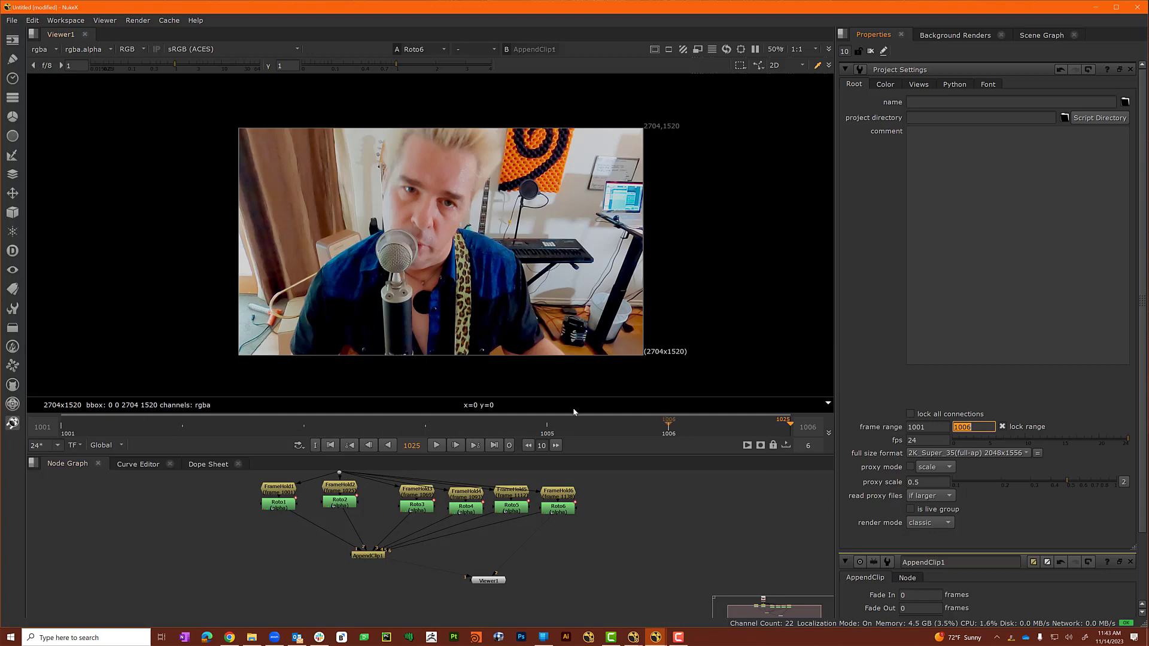
View the AppendClip node through the first viewer input, step through frames 1001 to 1006, and play the sequence briefly.
click(376, 557)
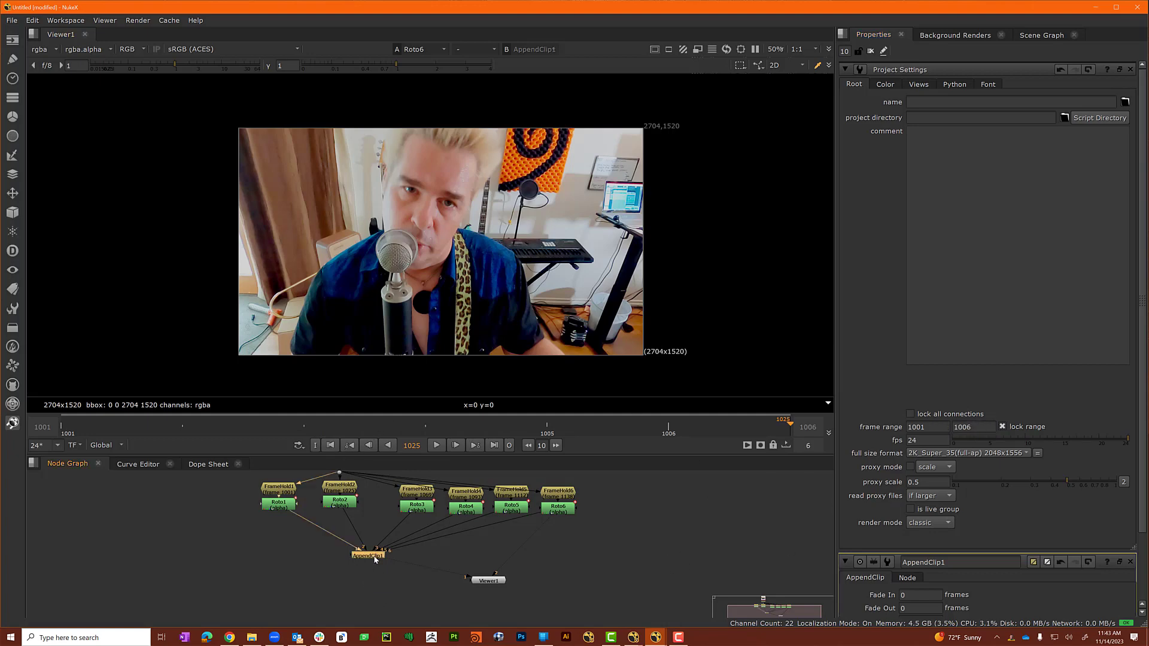
key(1)
click(368, 588)
click(330, 446)
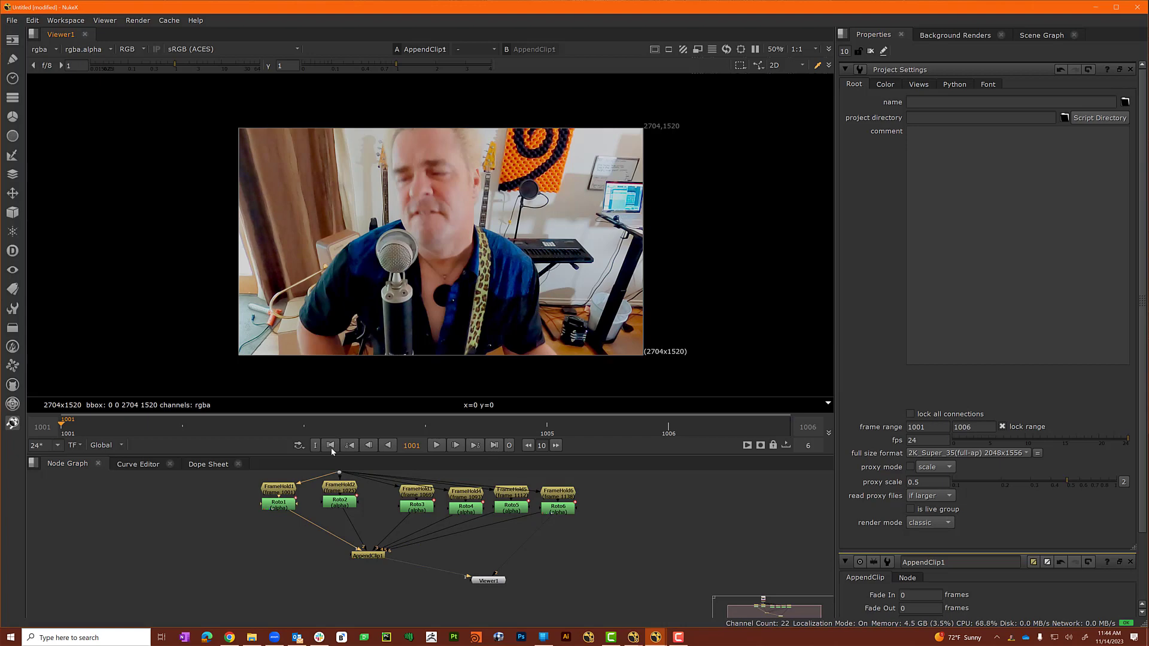
click(454, 446)
click(455, 446)
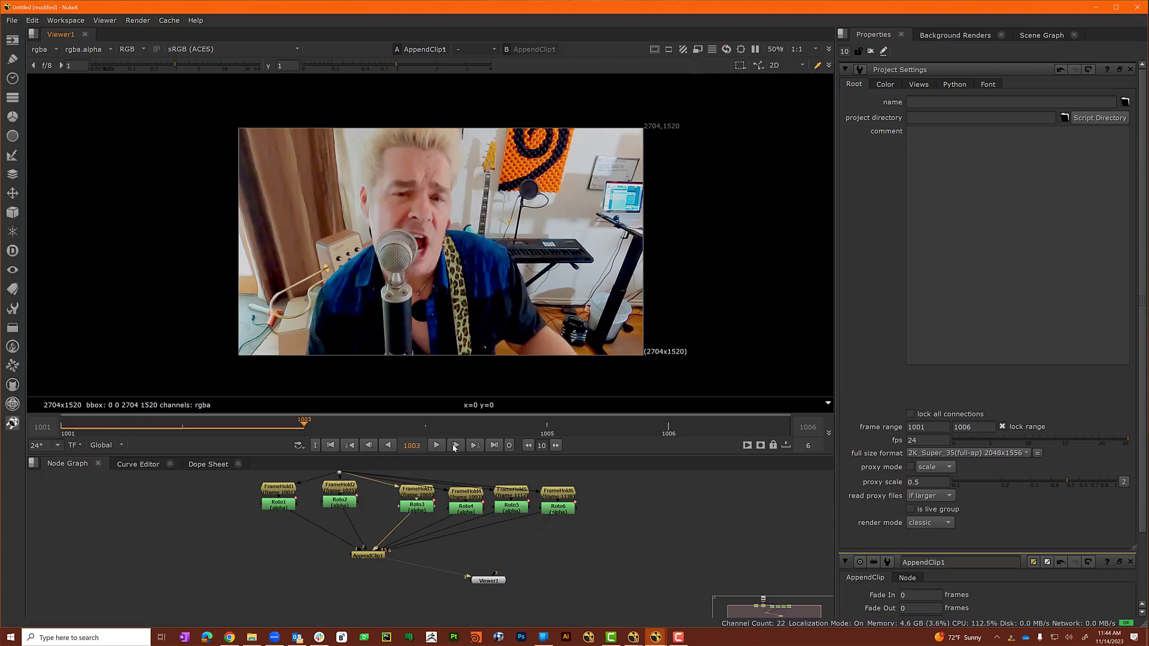
click(455, 446)
click(454, 446)
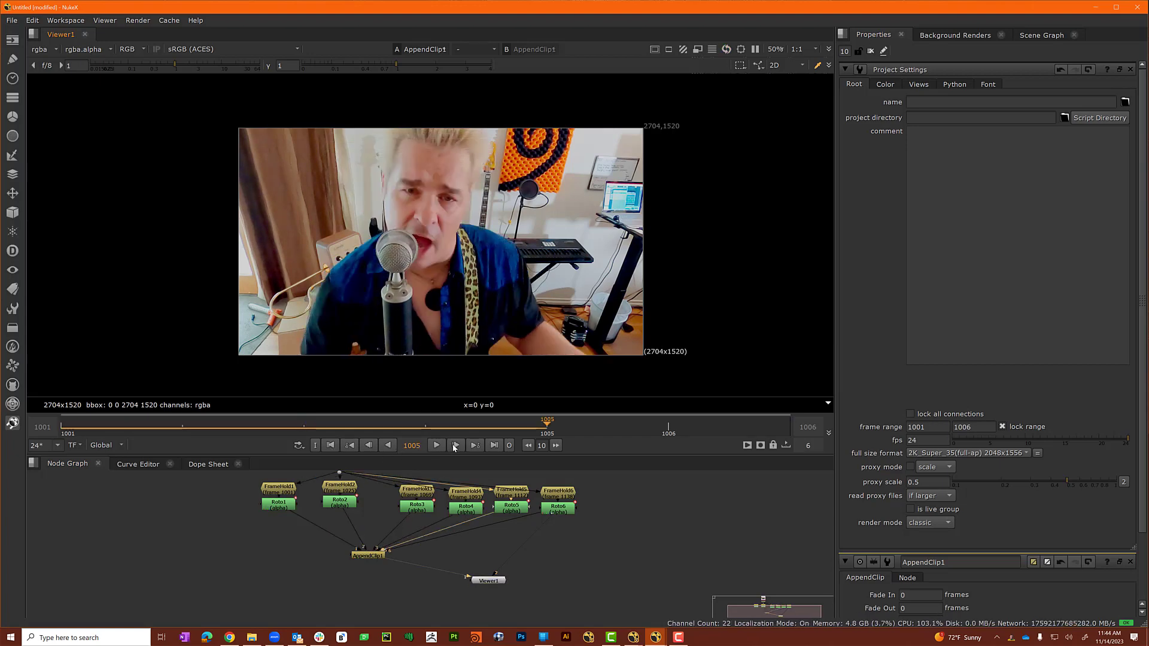
click(455, 445)
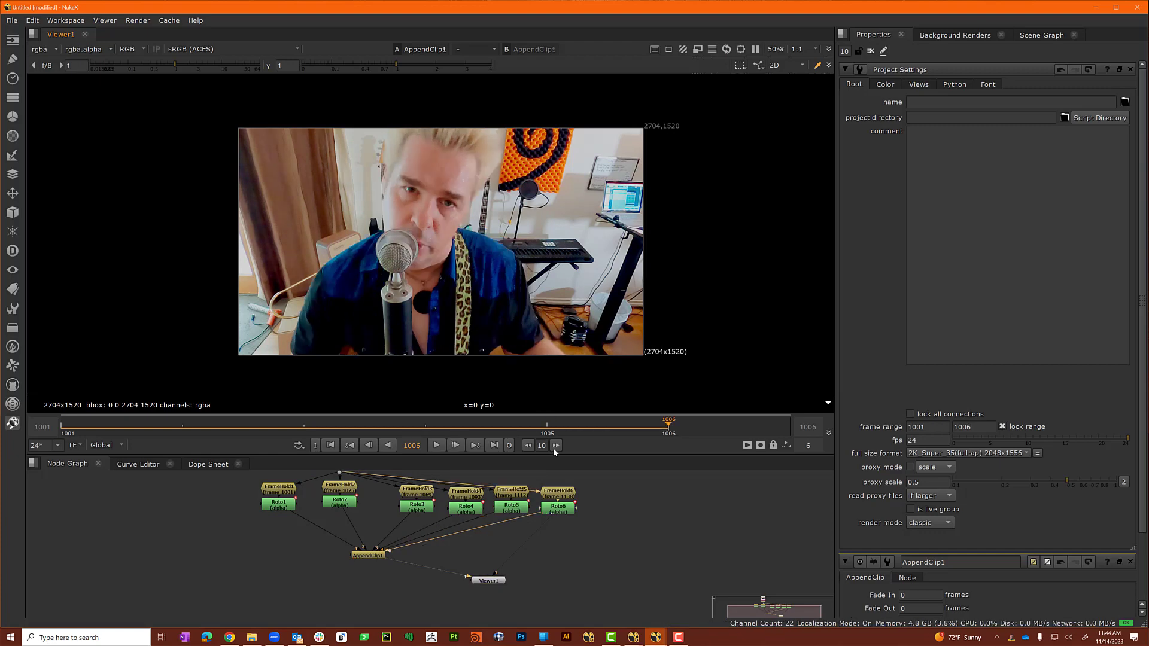
click(437, 447)
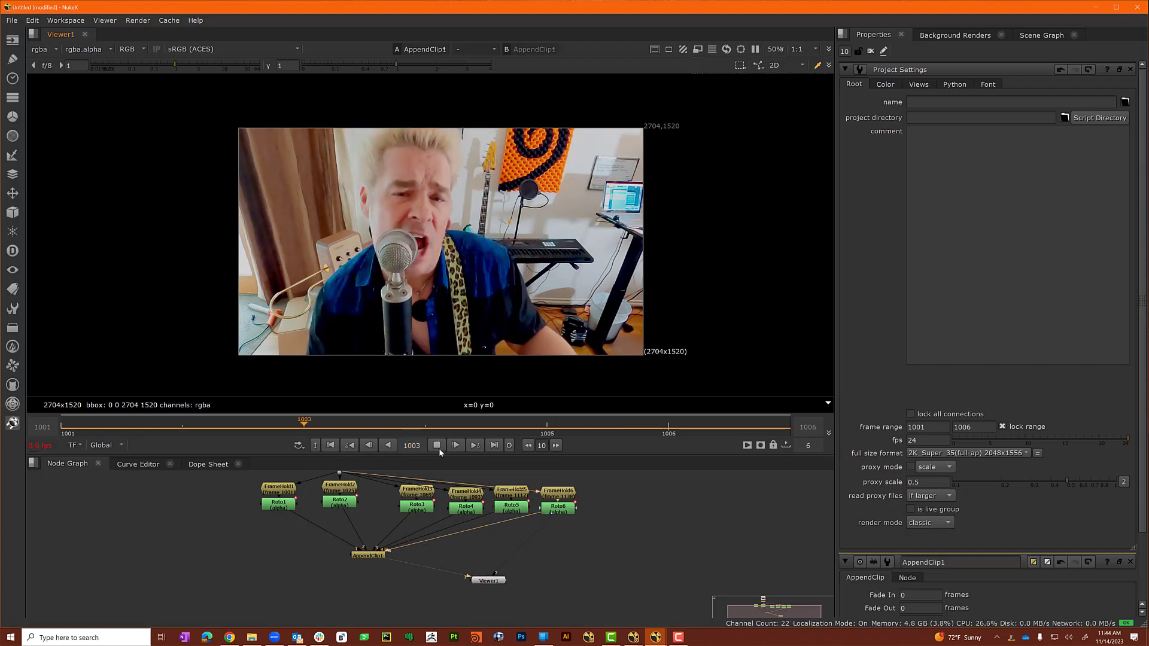
click(438, 446)
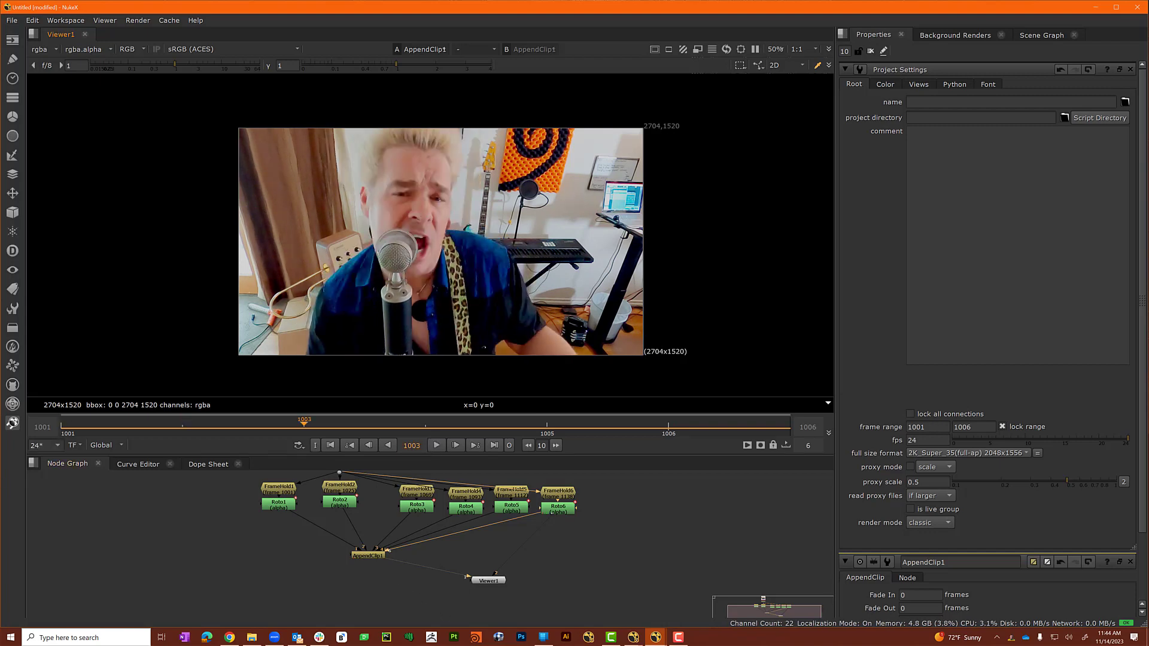
Insert a dot between the AppendClip node and the viewer, and move the viewer further below it.
middle_drag(372, 560, 431, 541)
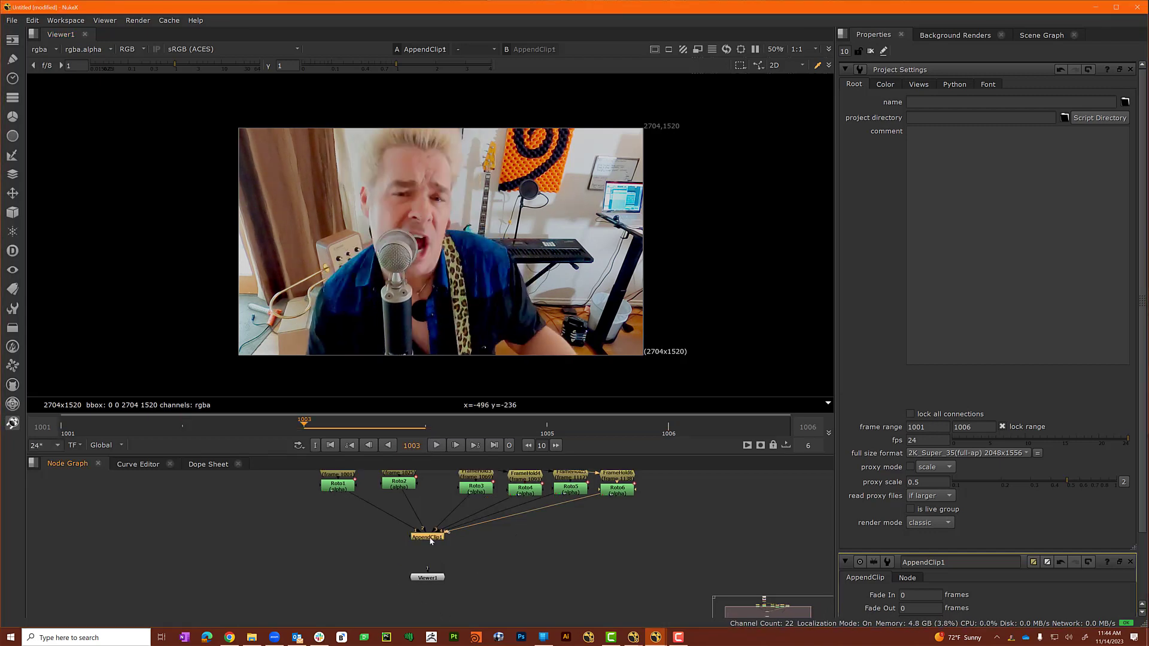
ctrl+click(428, 545)
drag(428, 544, 427, 607)
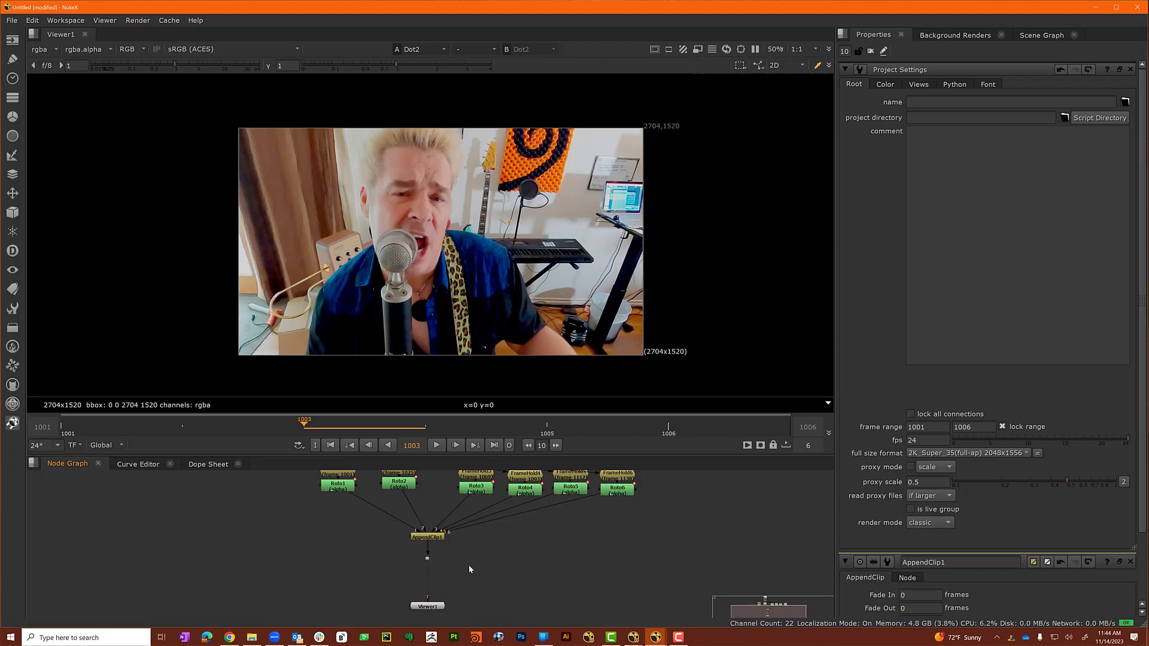
Add a Remove node beside the dot below the AppendClip, connect its input to the dot, and limit open properties to 1.
key(Tab)
text(remo)
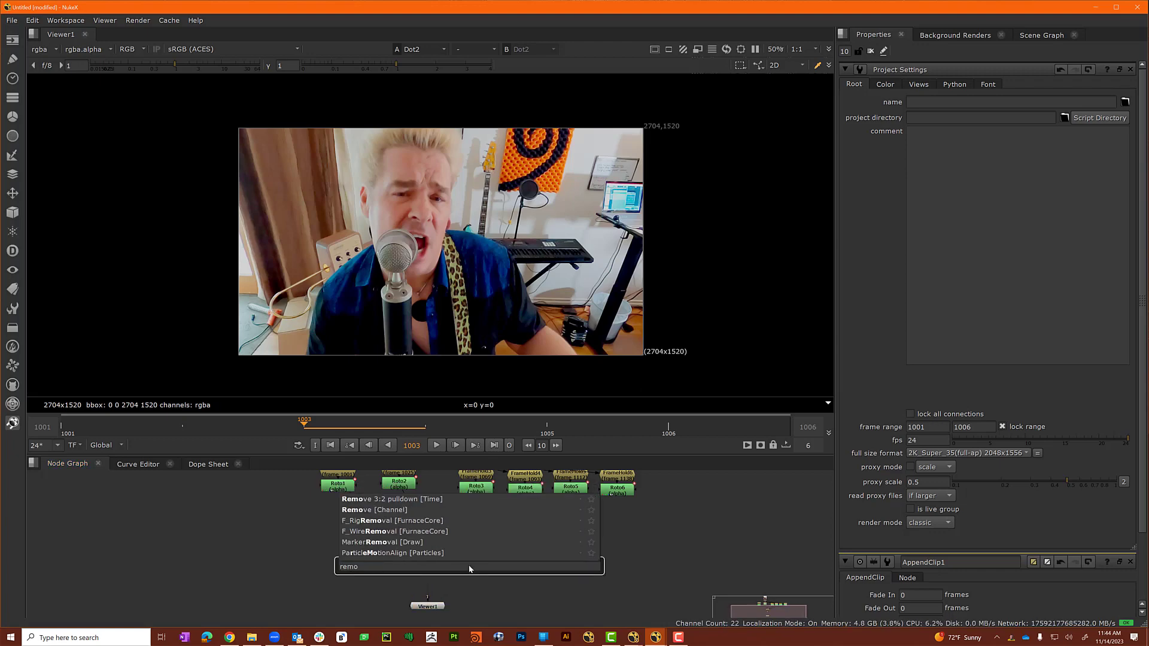
click(367, 510)
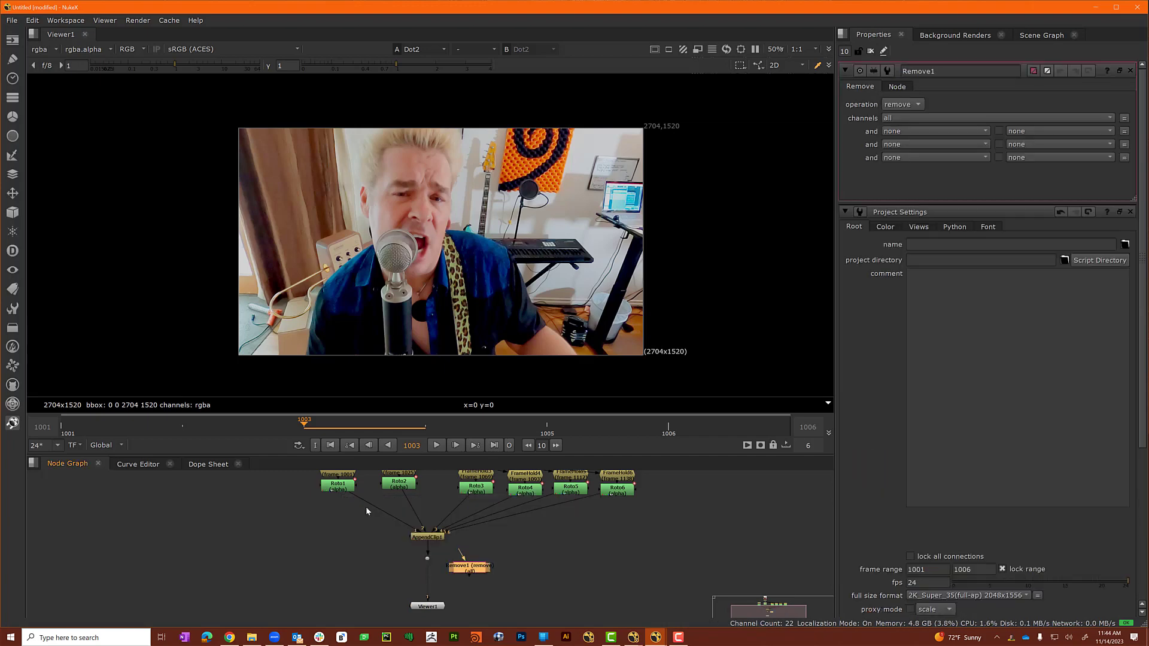
drag(470, 570, 495, 558)
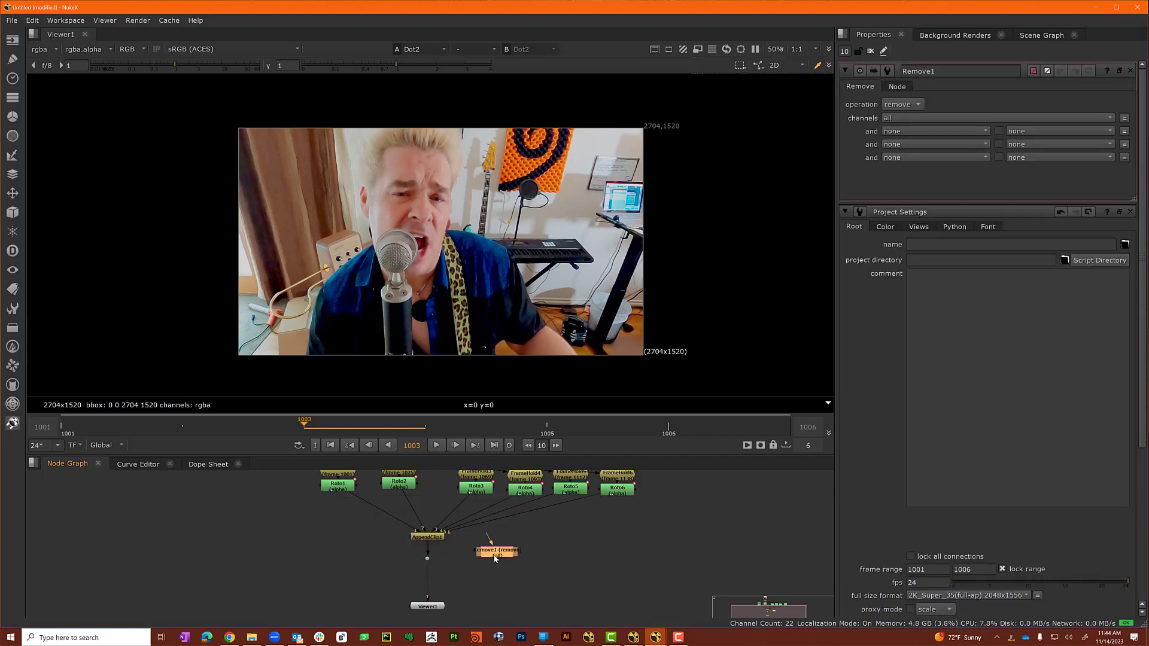
click(1131, 212)
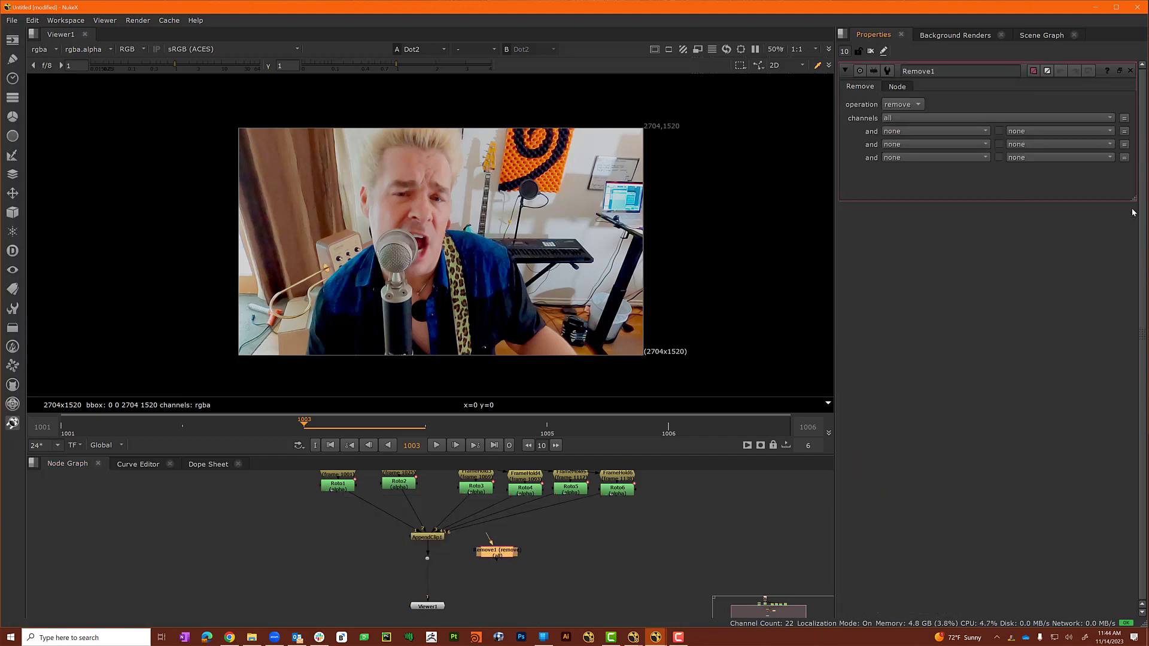
mouse_move(496, 545)
mouse_down()
mouse_move(428, 558)
mouse_move(495, 561)
mouse_up()
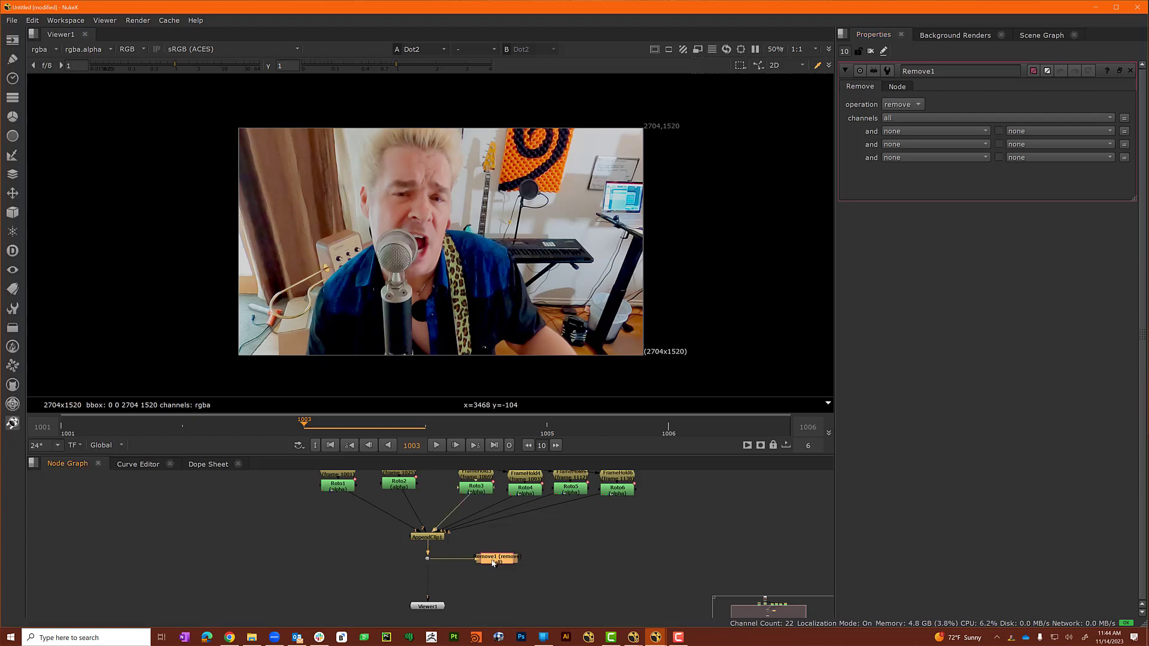
click(844, 52)
text(1)
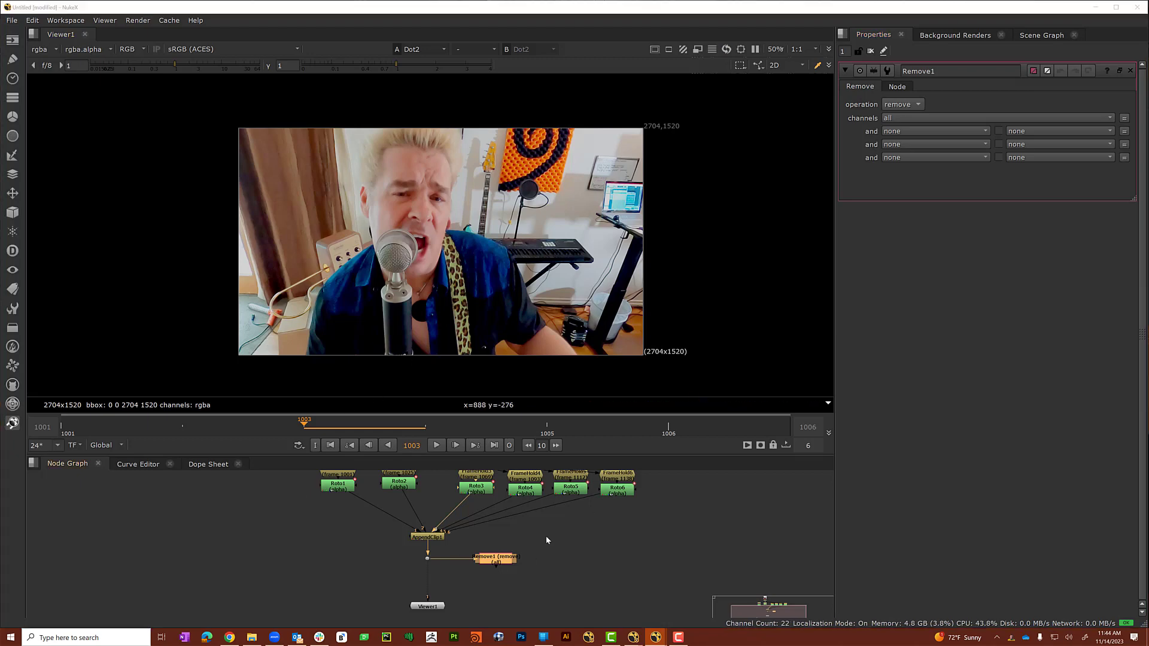
Set the Remove node beside the dot to the keep operation with the rgb channels.
click(914, 105)
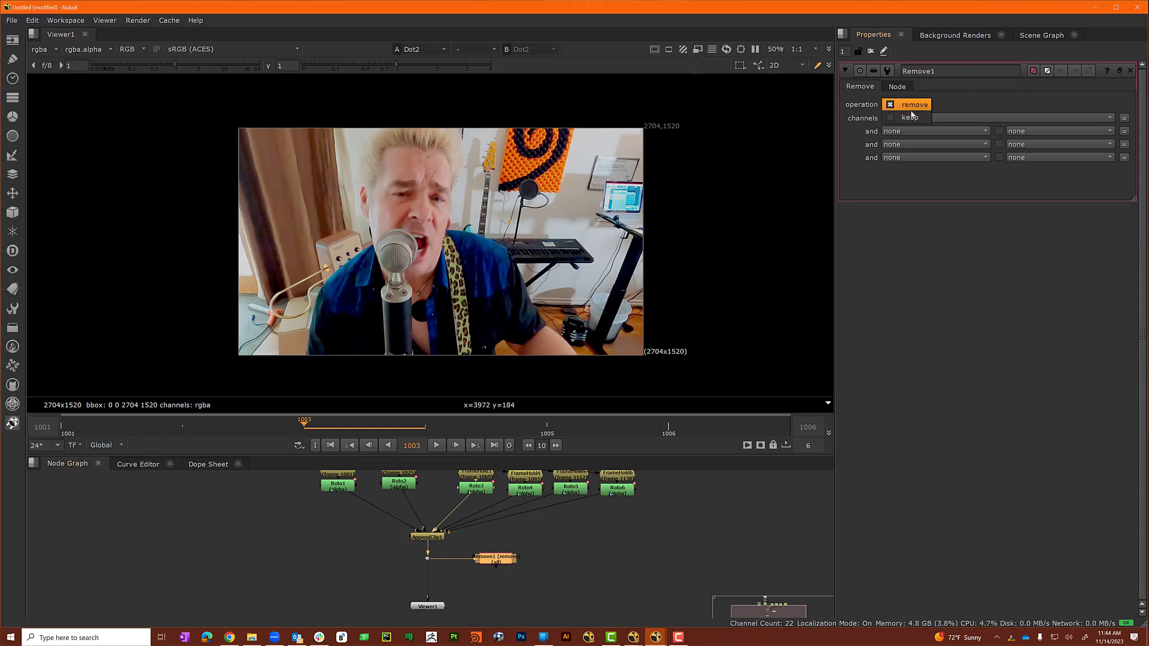
click(911, 118)
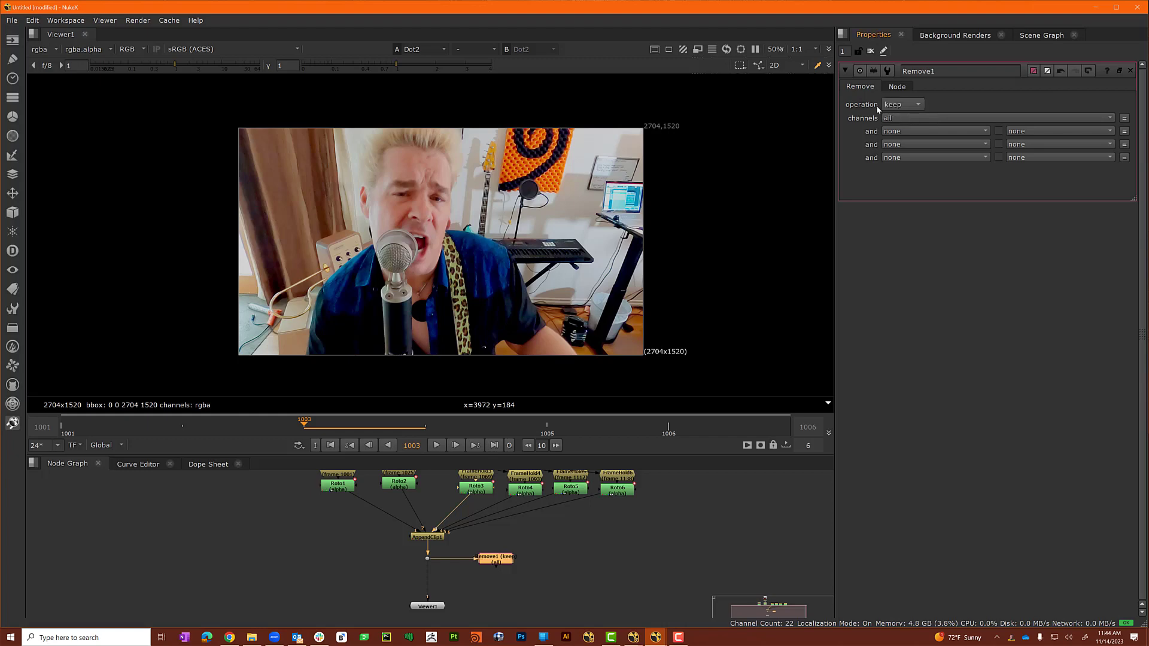
click(906, 119)
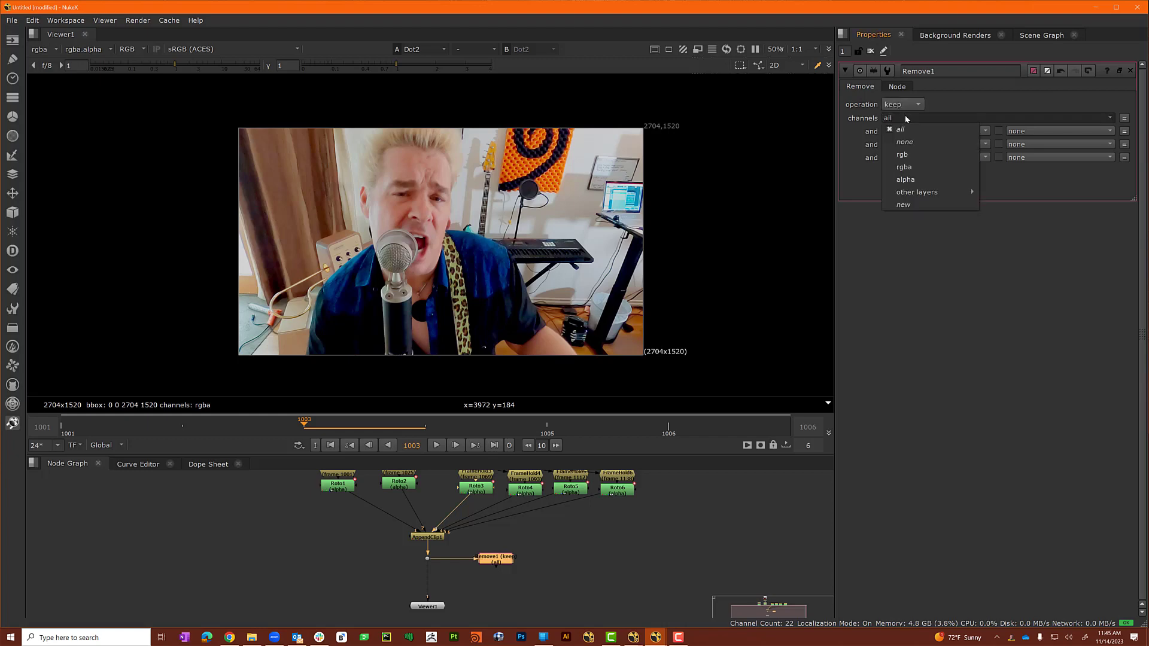
click(903, 156)
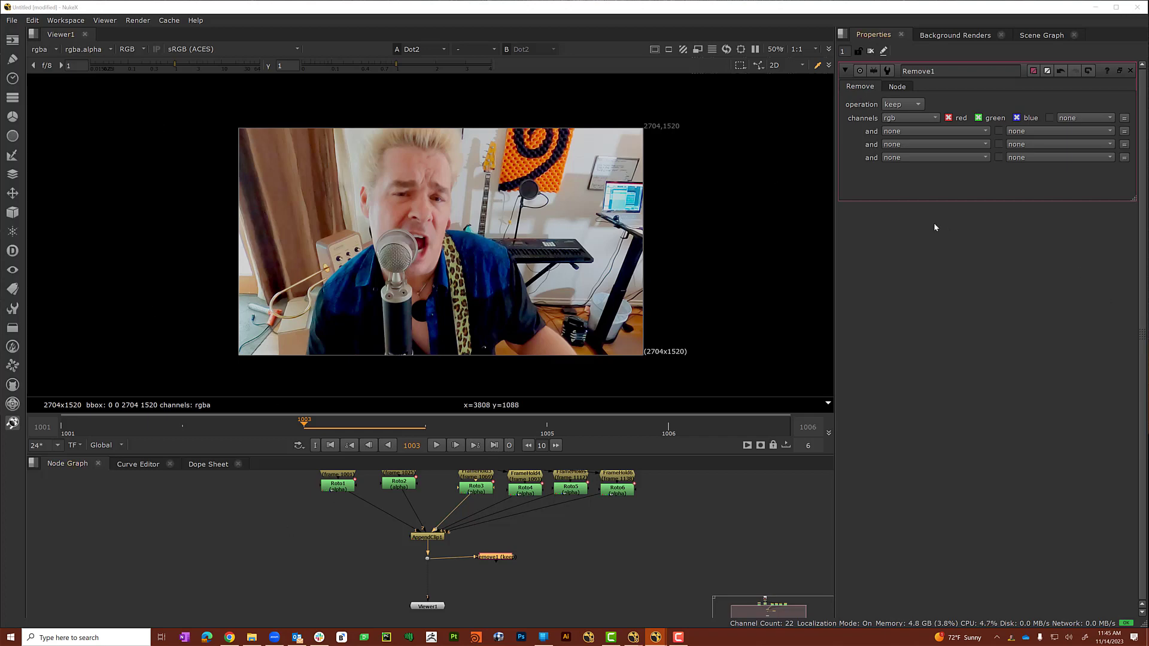
Add a Shuffle node and insert it between the dot below the AppendClip and the viewer.
click(590, 572)
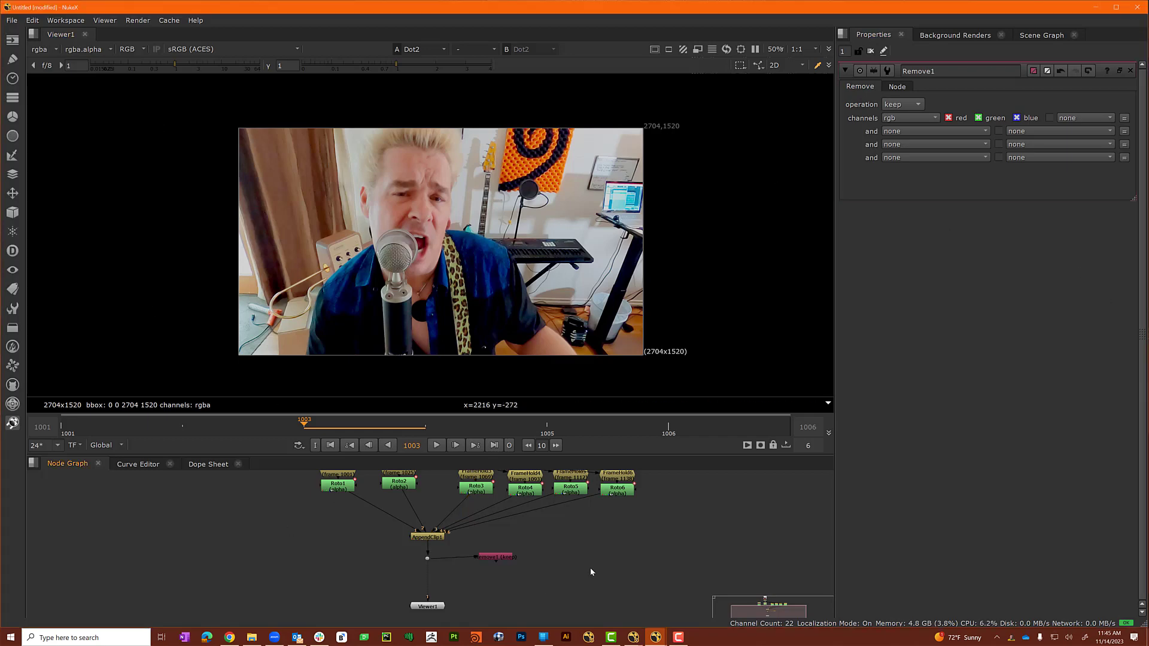
key(Tab)
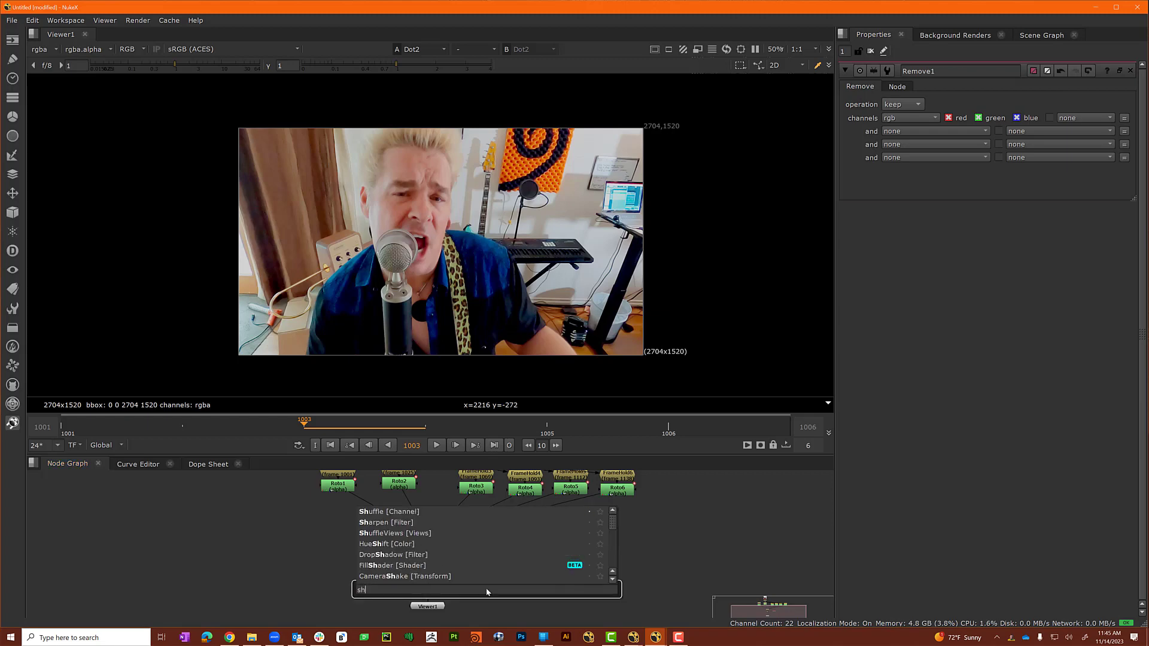
text(shu)
key(Return)
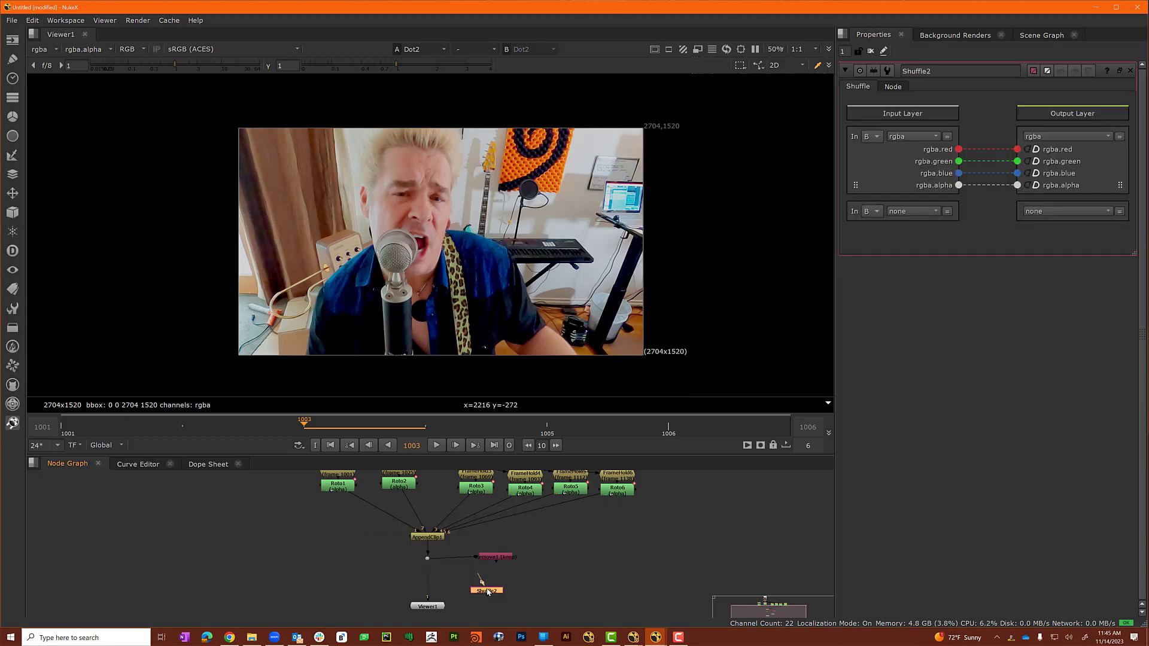
drag(486, 590, 432, 581)
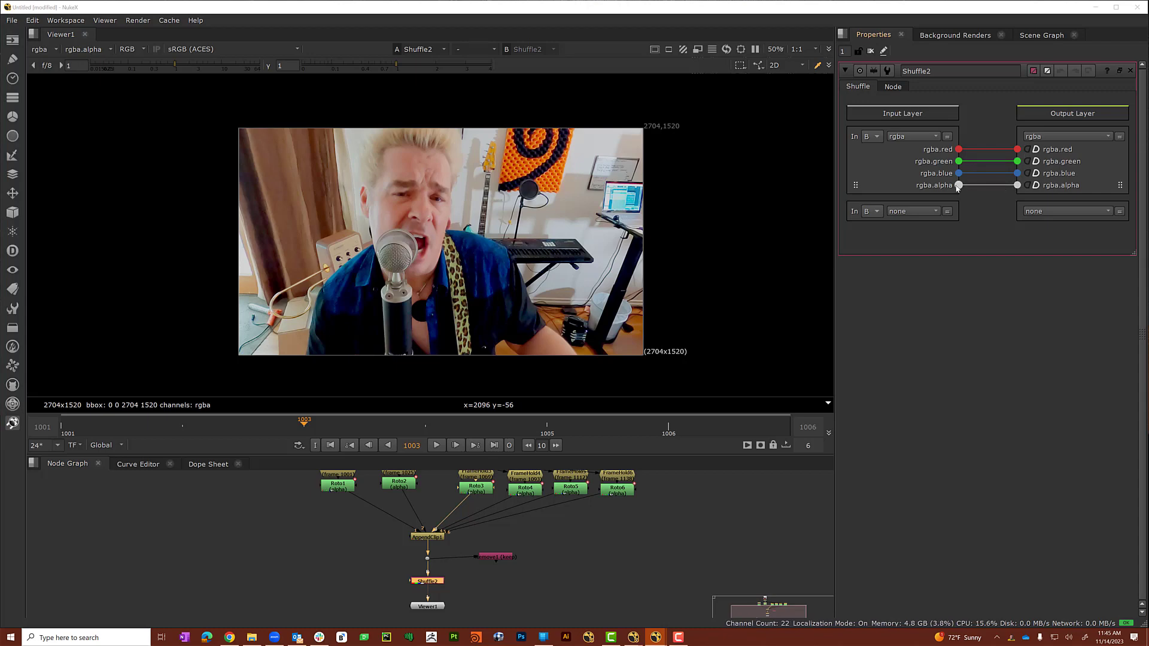
In the Shuffle, route the input rgba.alpha to the output rgba.red and disconnect the output green, blue and alpha channels.
drag(959, 186, 1011, 149)
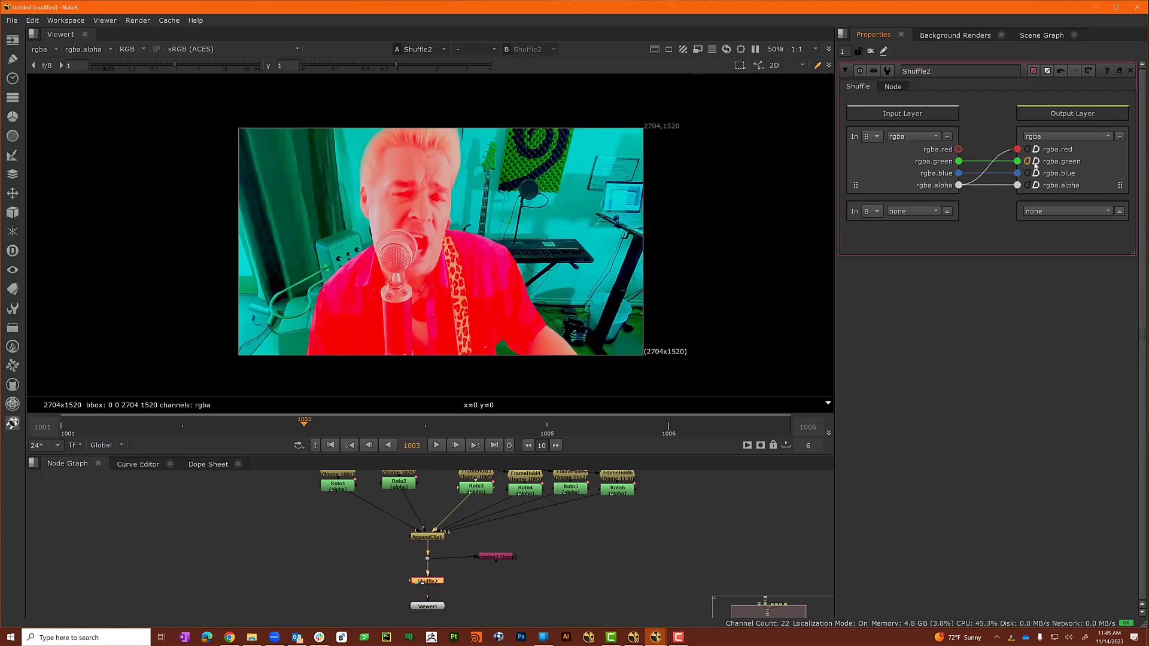
click(1027, 161)
click(1028, 173)
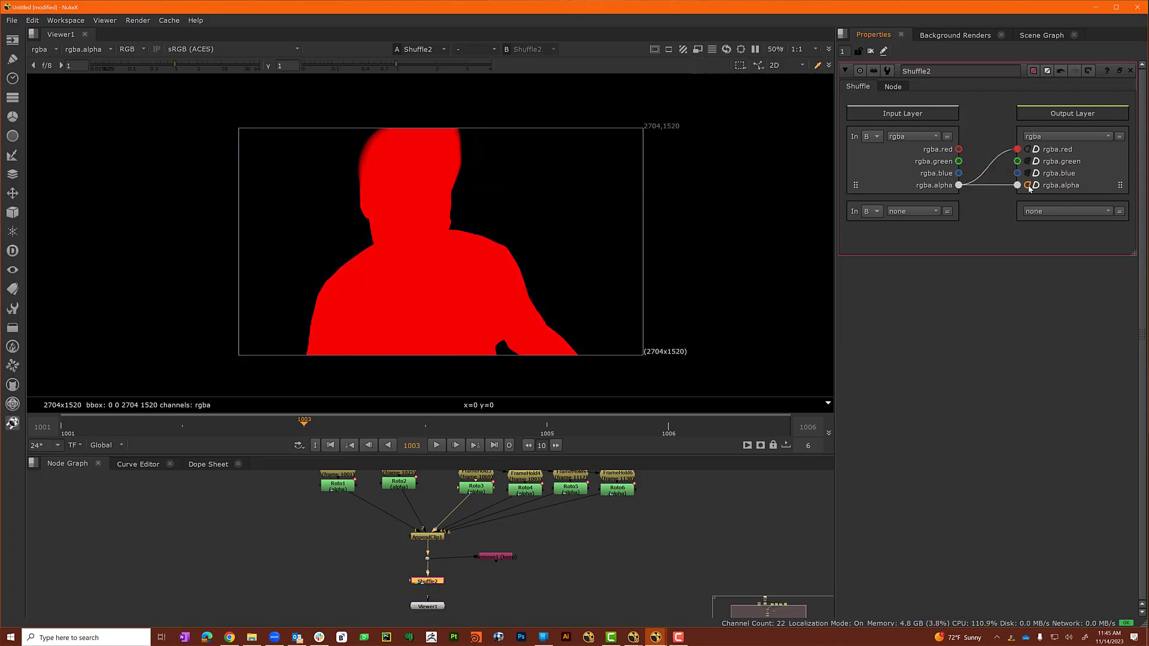
click(1027, 185)
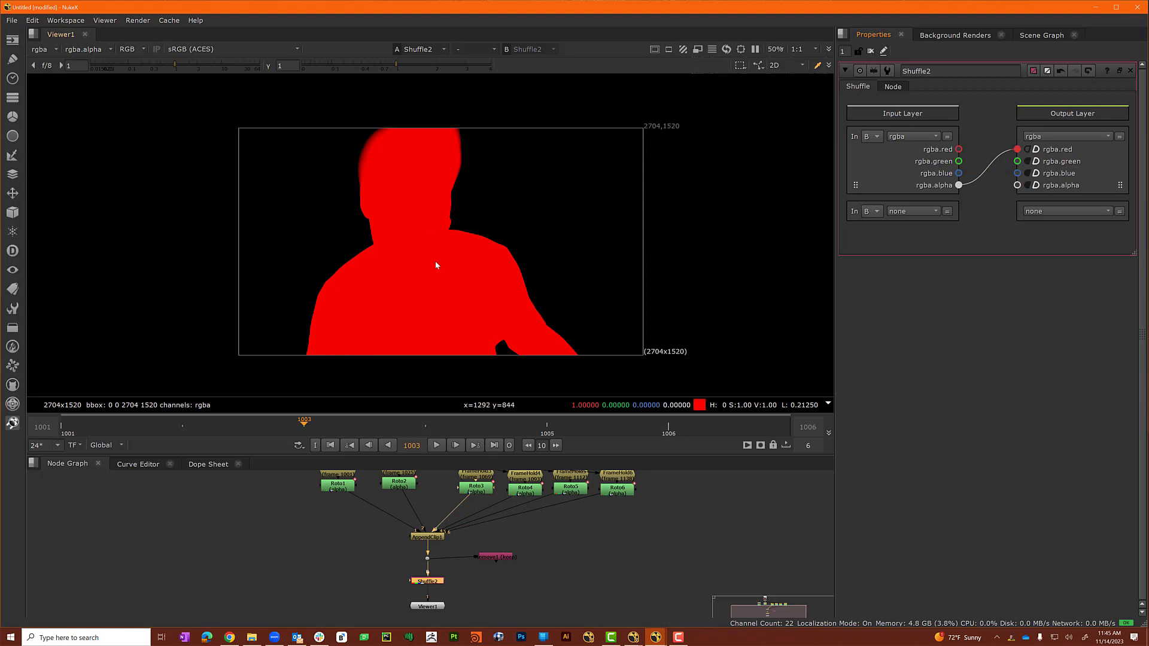
Check the red matte on the frames from 1001 to 1006.
click(183, 426)
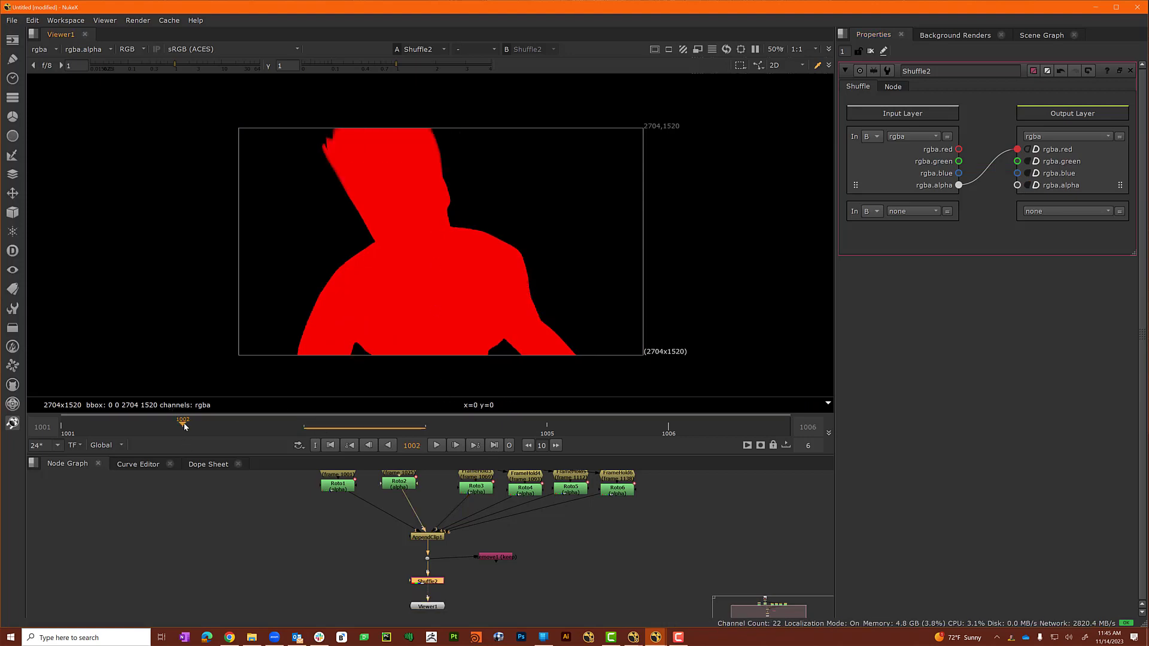
click(64, 426)
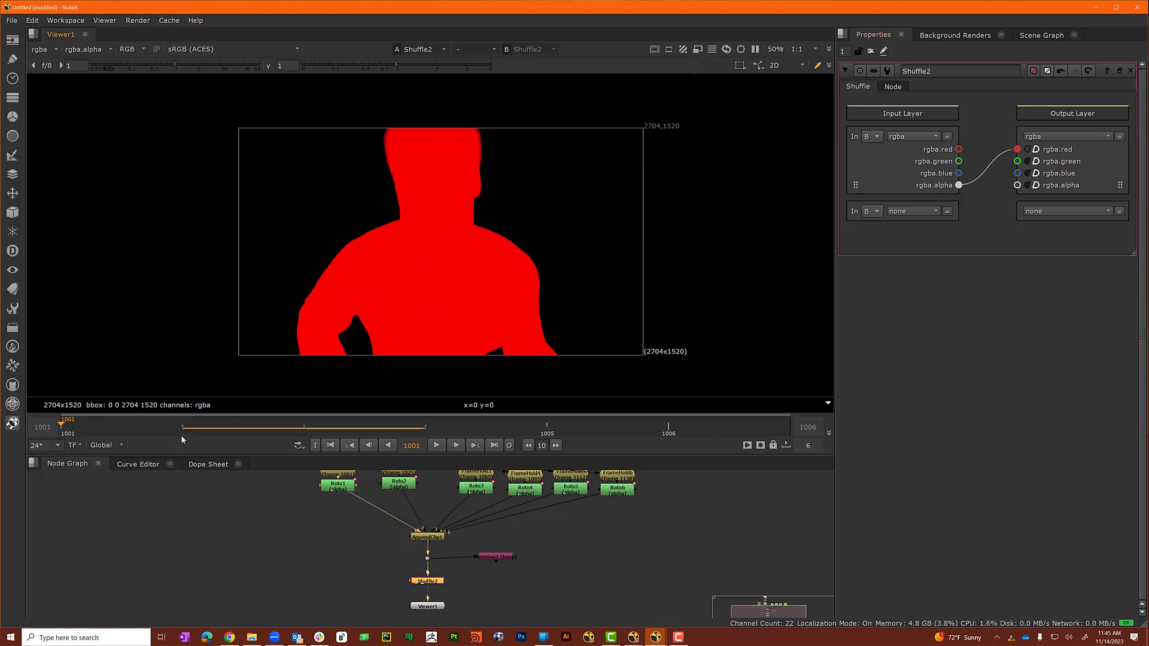
click(304, 426)
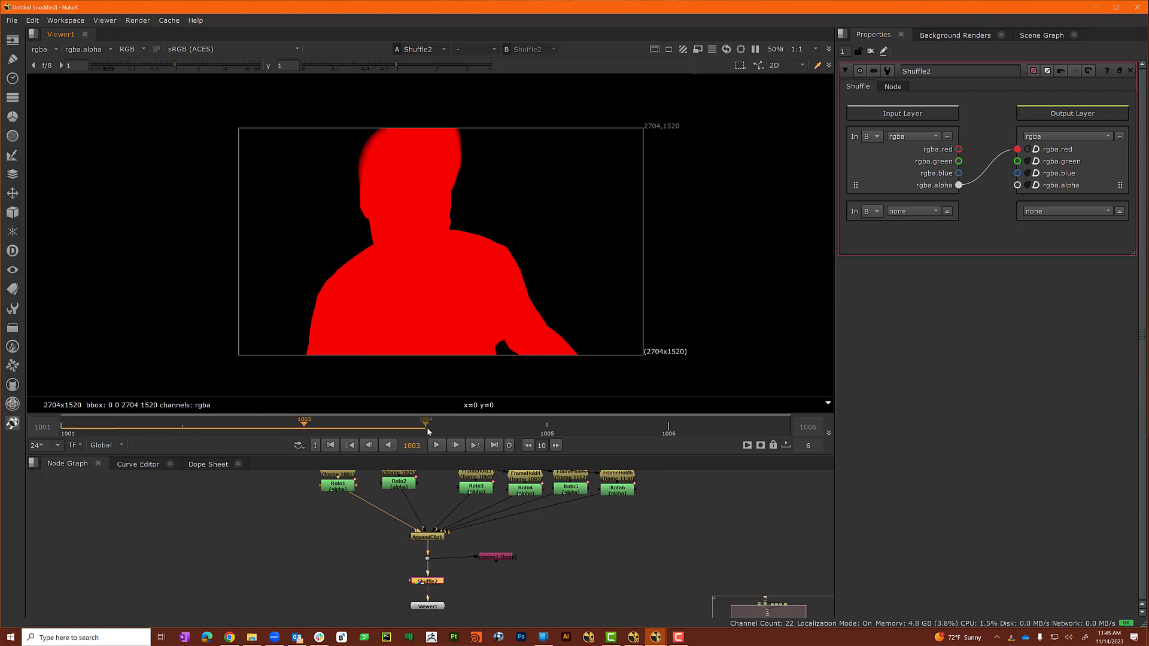
click(441, 428)
click(530, 423)
click(669, 434)
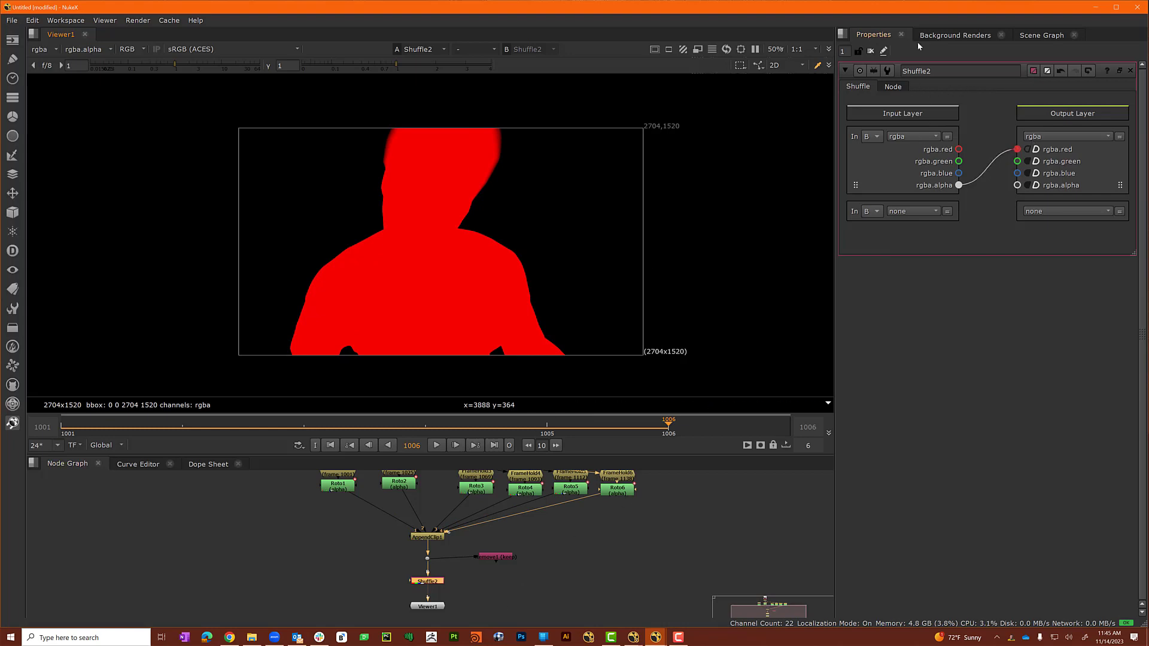
Rename the Shuffle node as RED_Alpha.
double_click(937, 71)
text(RED_AL)
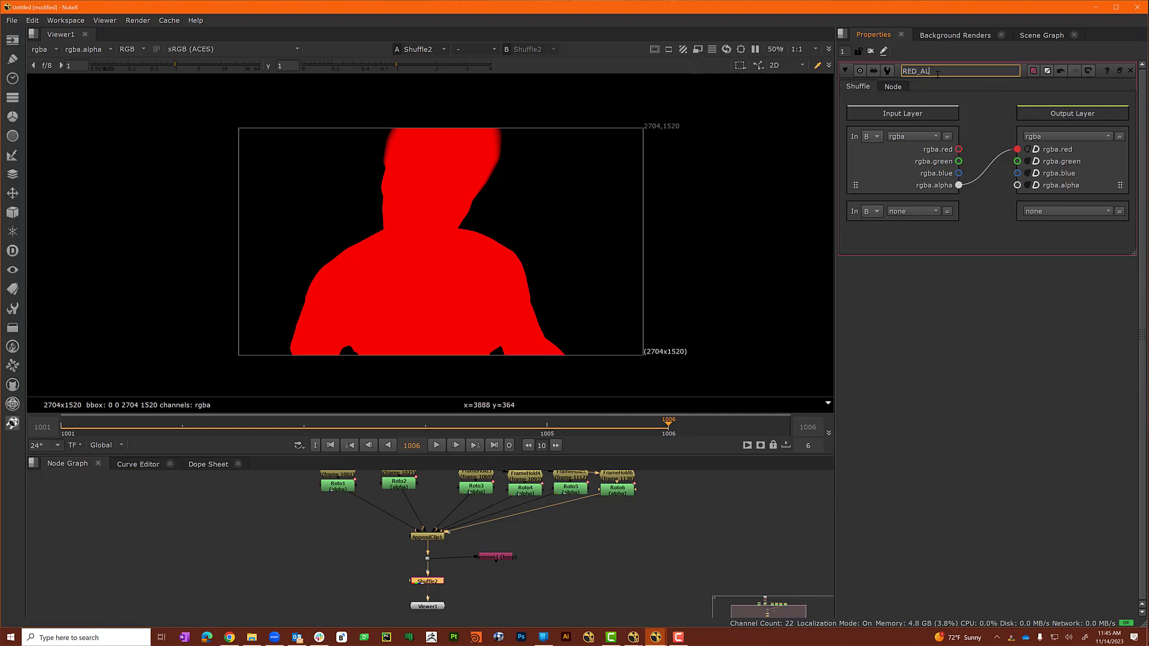
key(BackSpace)
text(lpha)
key(Return)
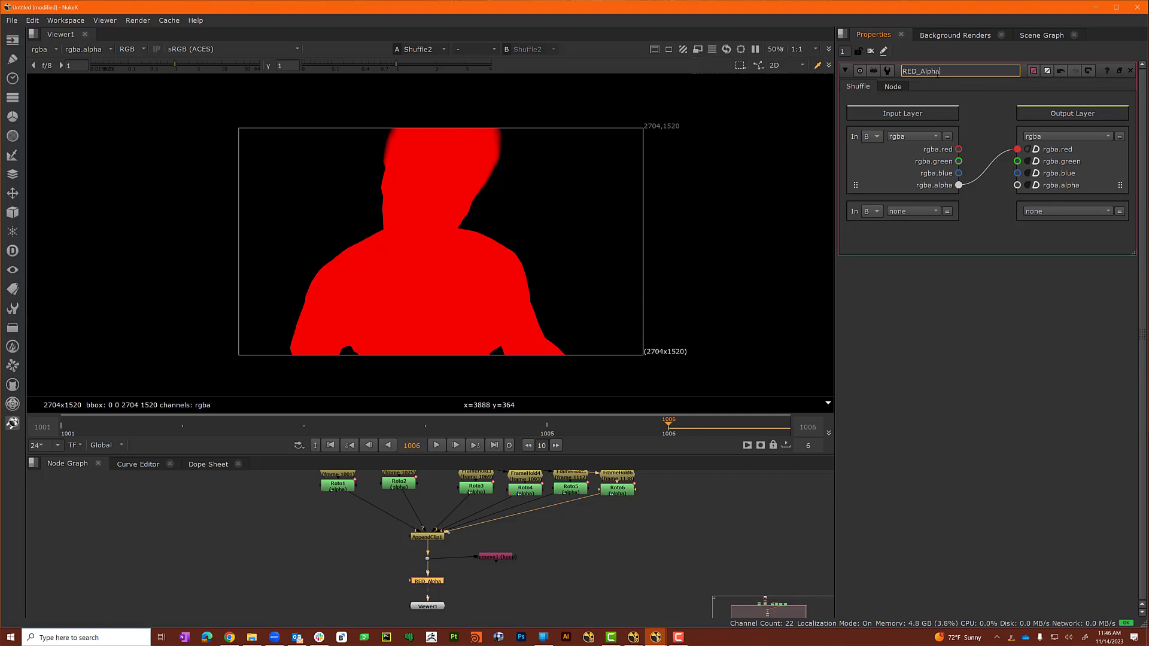
Add a Remove node between RED_Alpha and the viewer.
key(Tab)
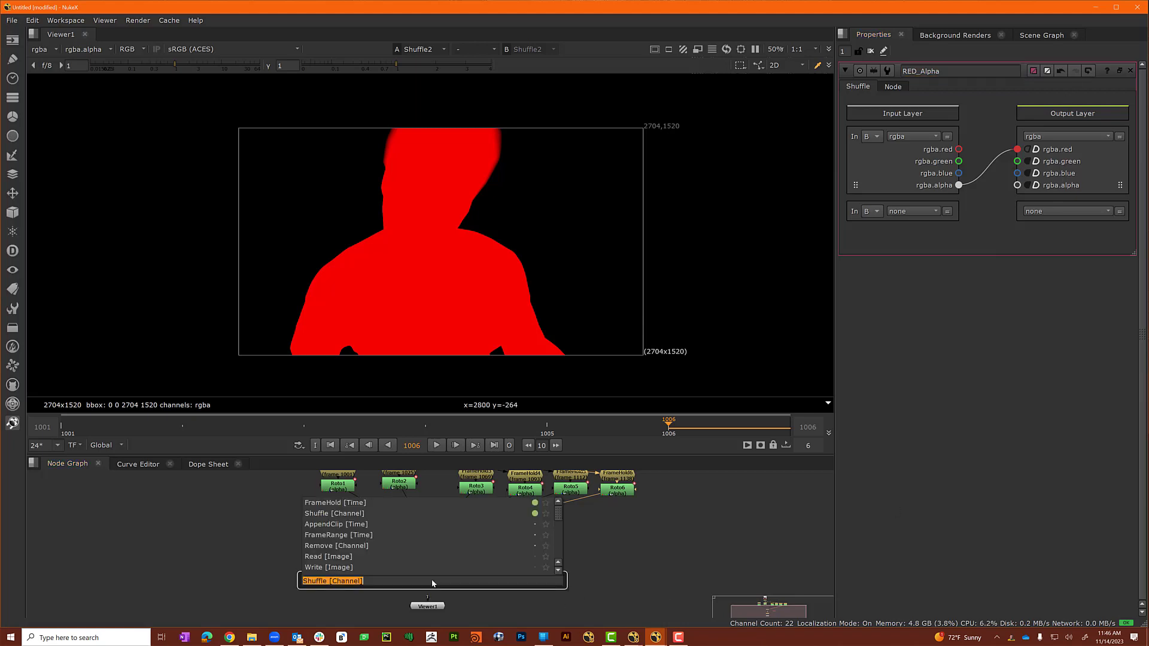
text(remov)
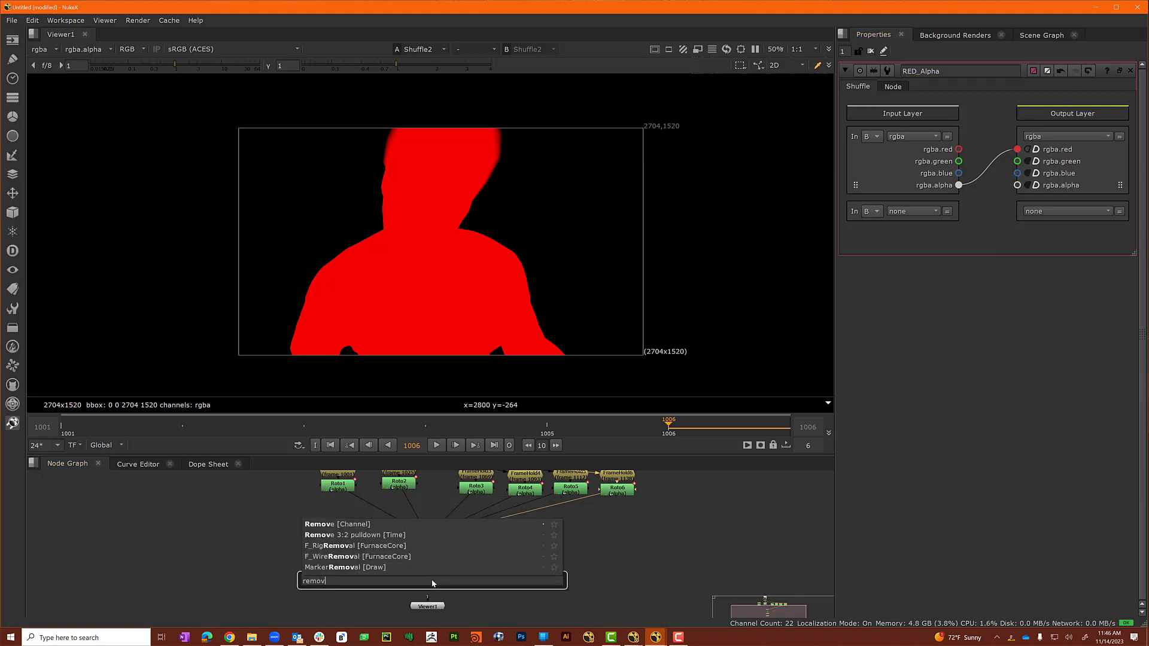
key(Return)
key(Tab)
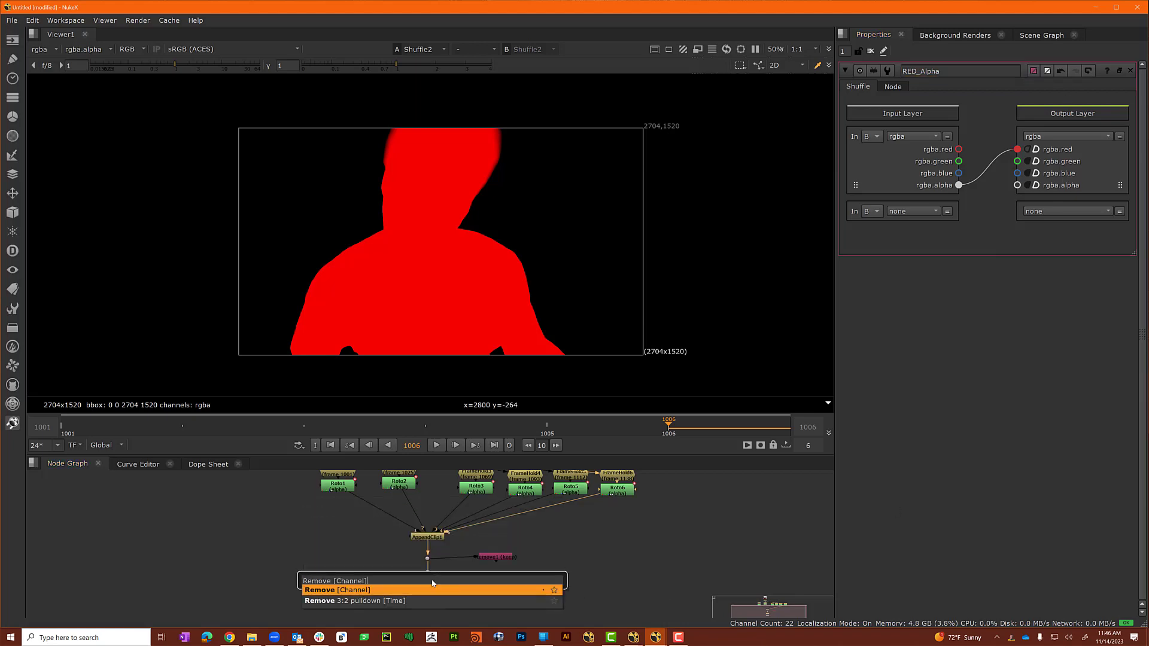
key(Return)
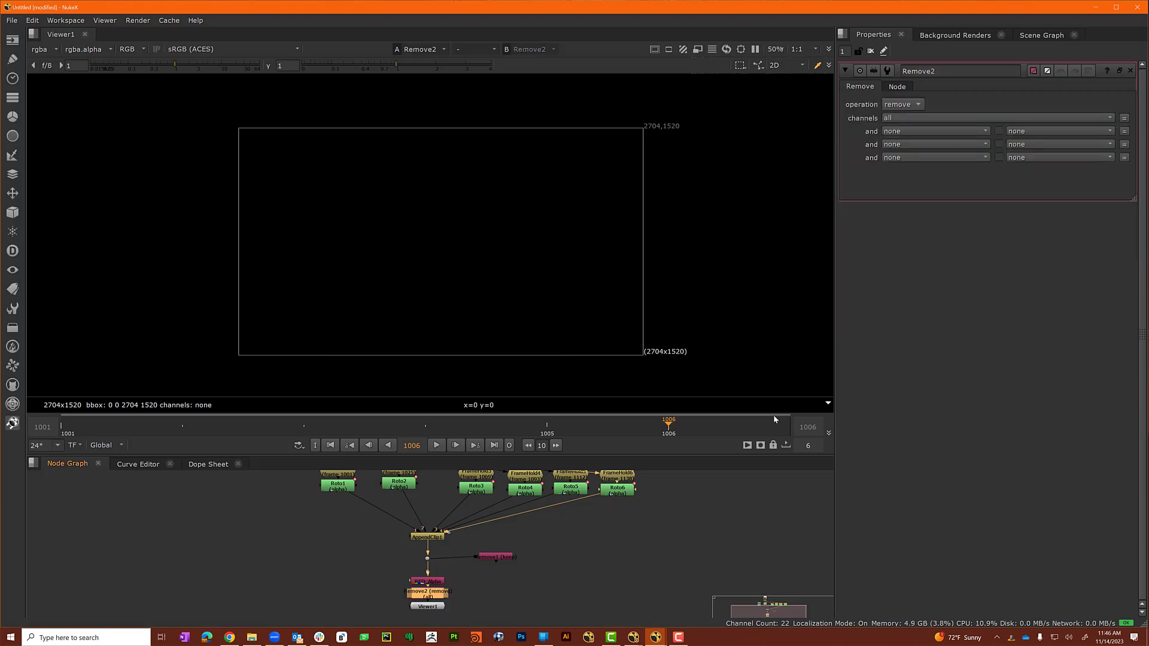
Set the new Remove node to keep the rgba layer with only the red channel enabled, turning off green, blue and alpha.
click(901, 104)
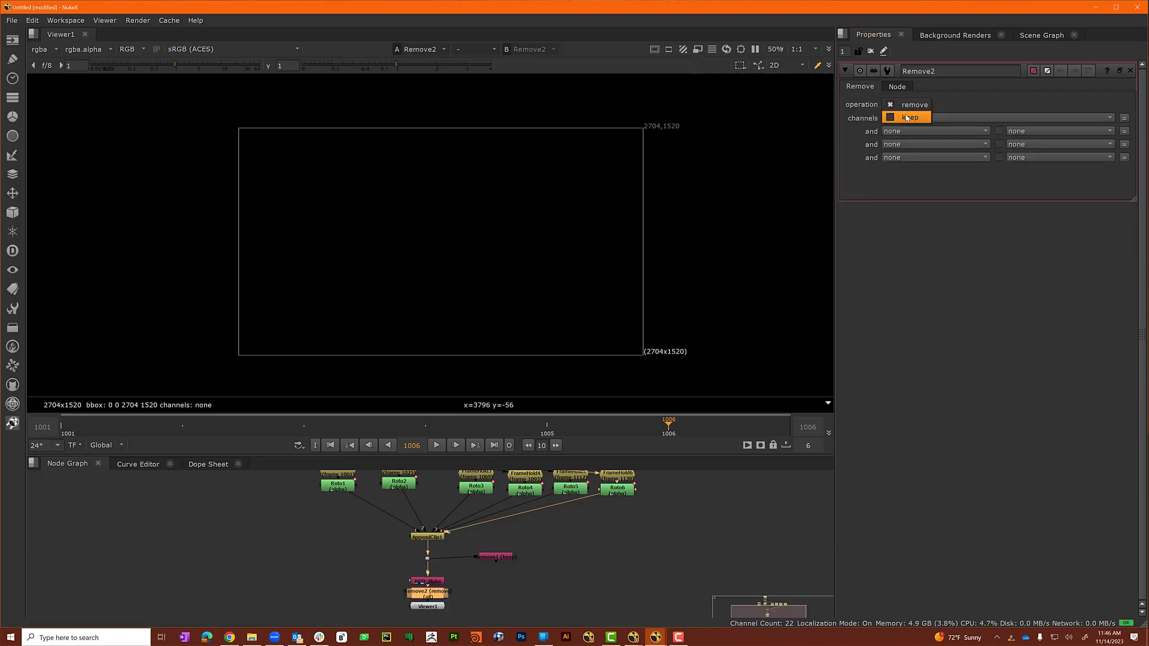
click(907, 118)
click(911, 118)
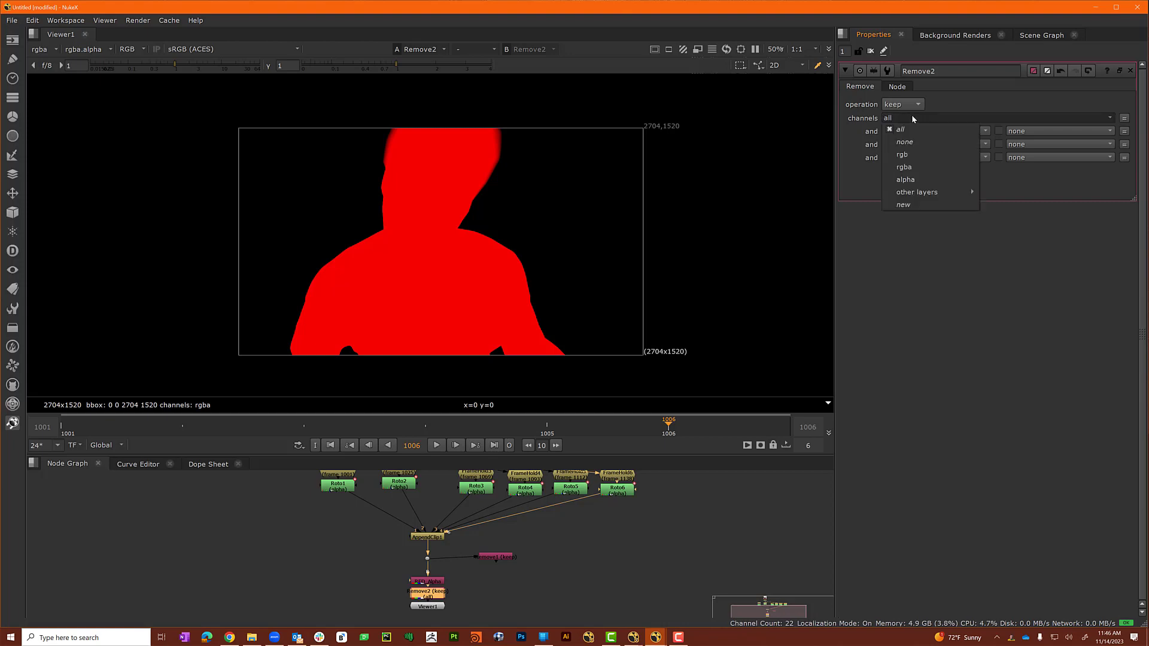
click(910, 162)
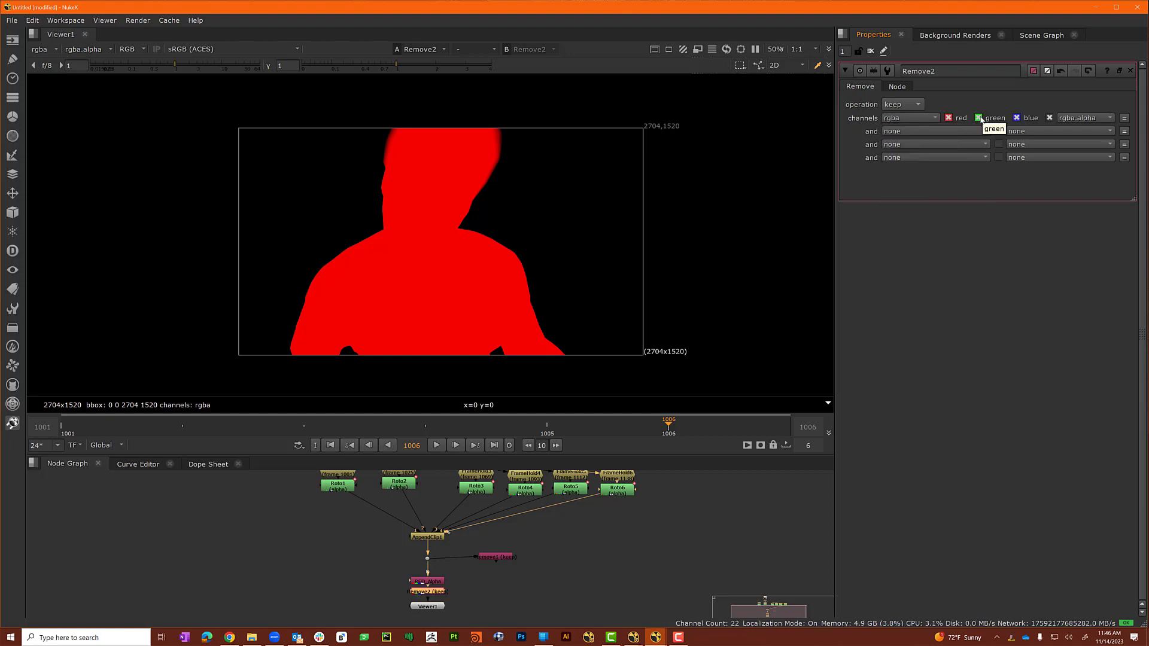
click(979, 118)
click(1016, 118)
click(1048, 118)
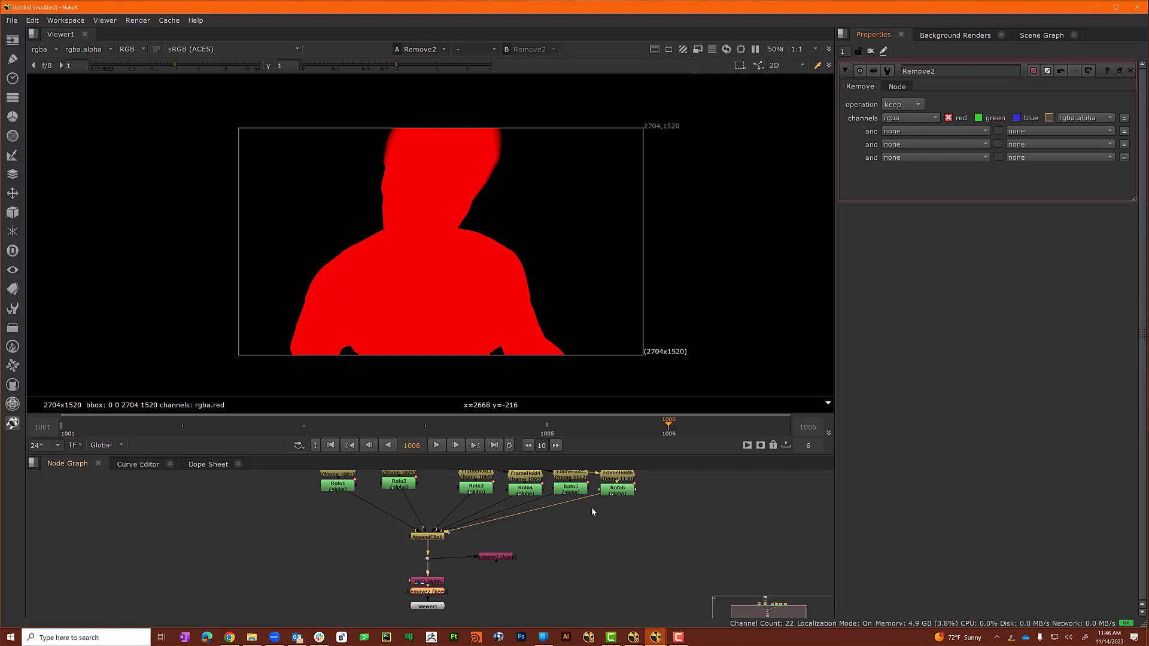
Add a CopyCat node in the empty area below the rgb Remove node.
scroll(477, 592, up, 5)
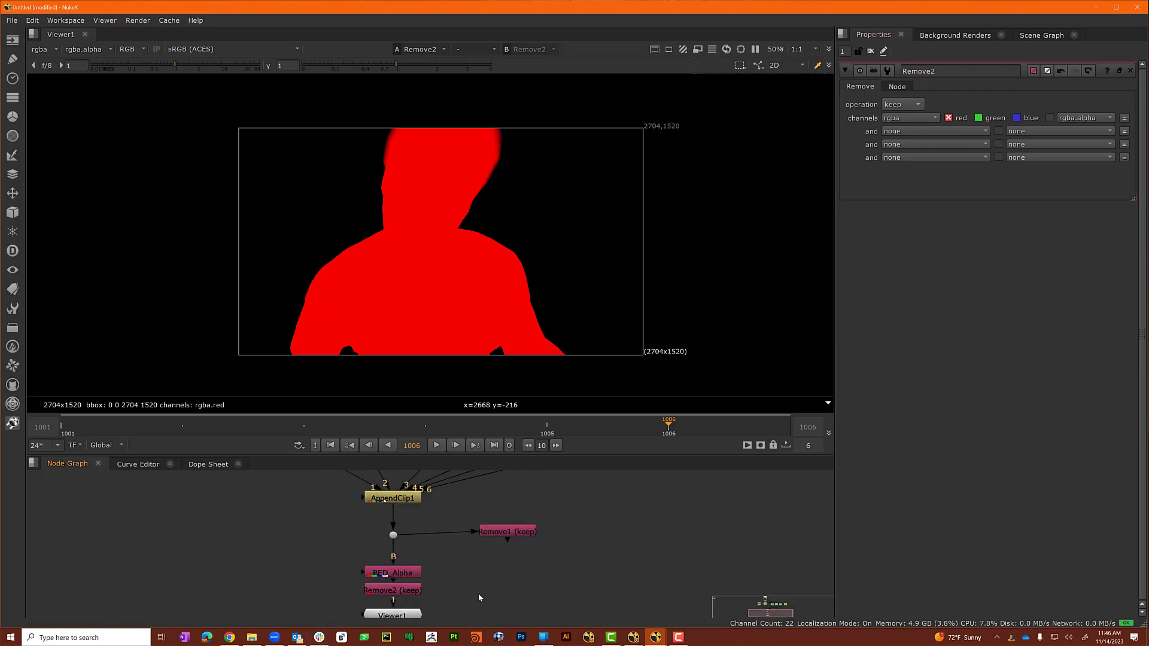
middle_drag(478, 554, 465, 562)
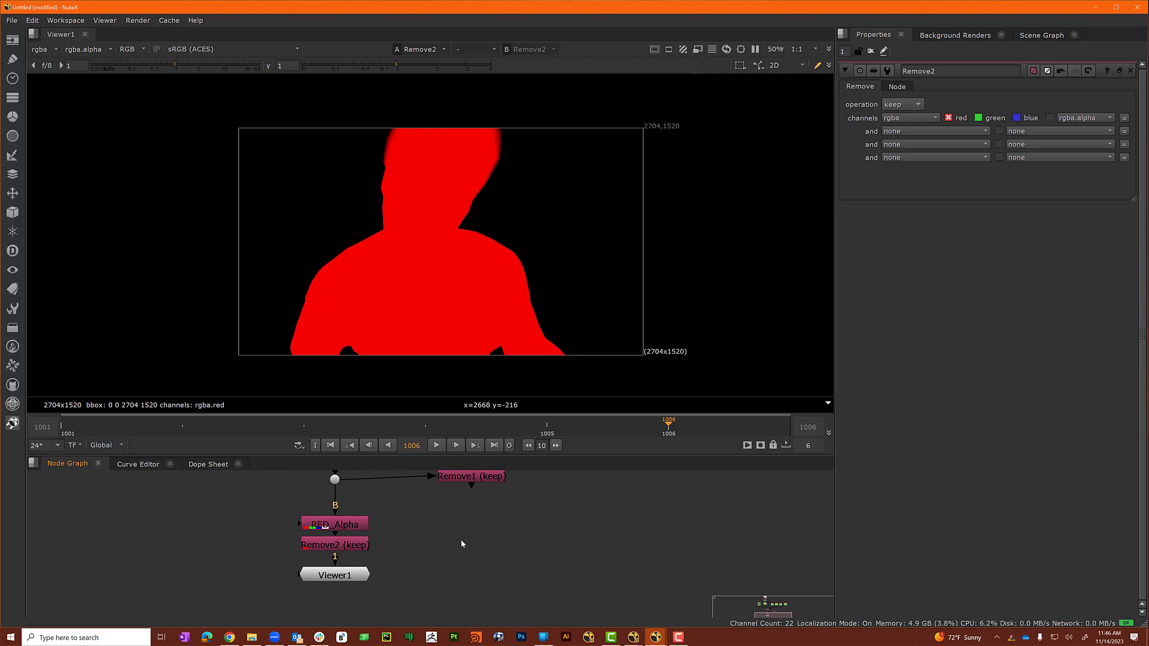
key(Tab)
text(copy)
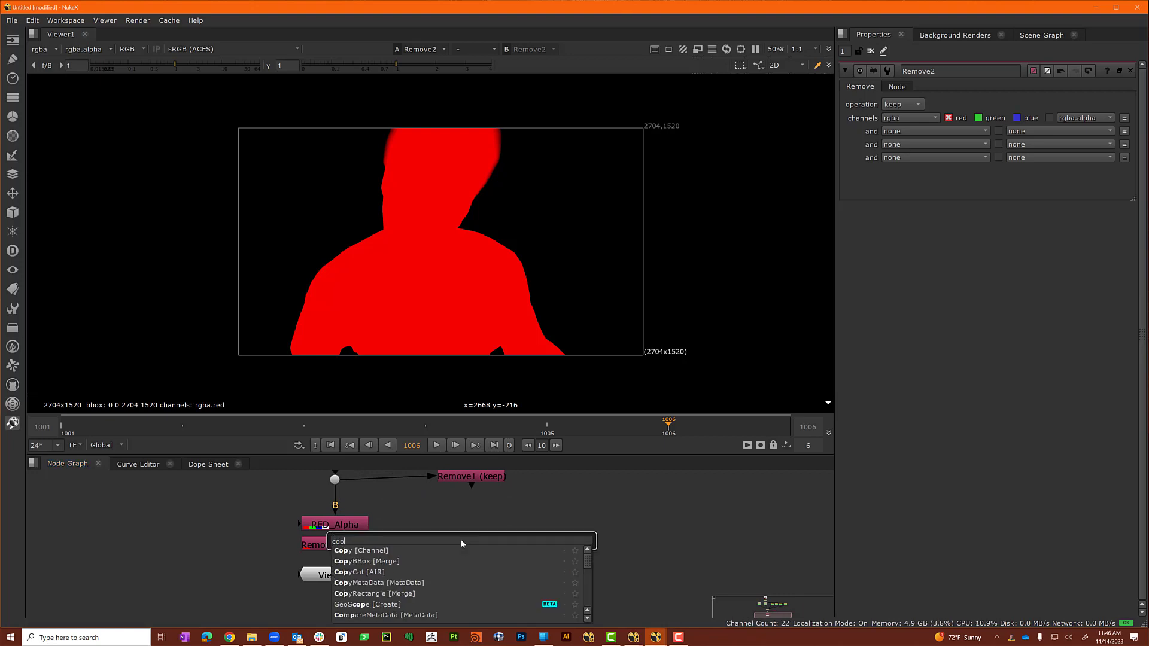
key(Down)
key(Down)
key(Down)
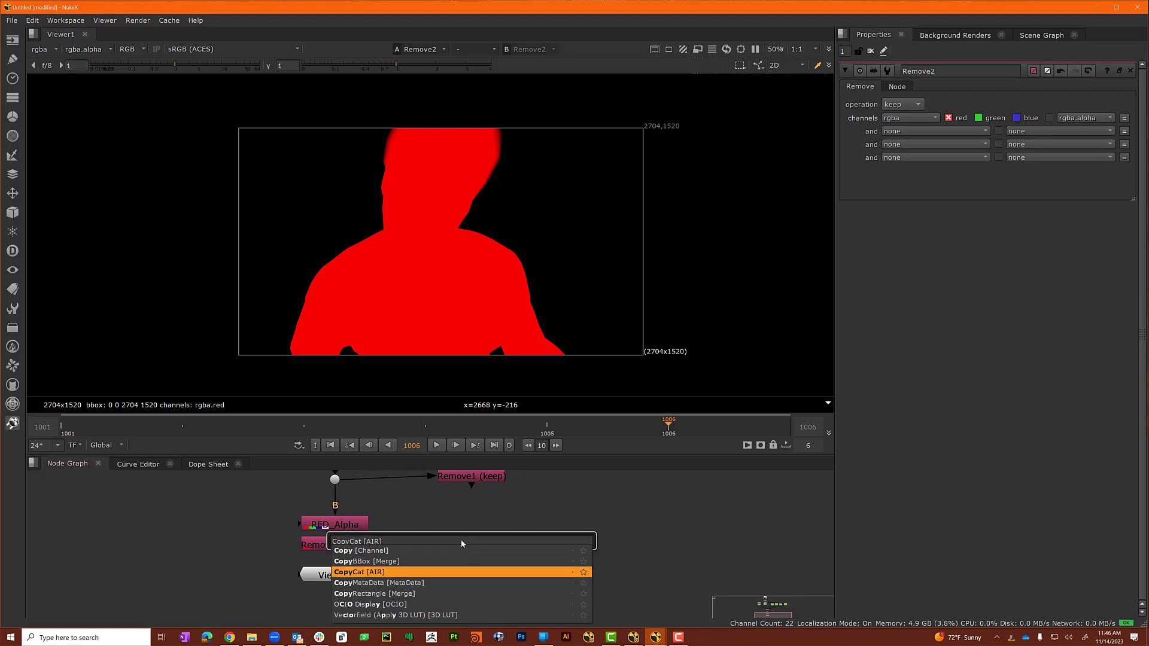
key(Return)
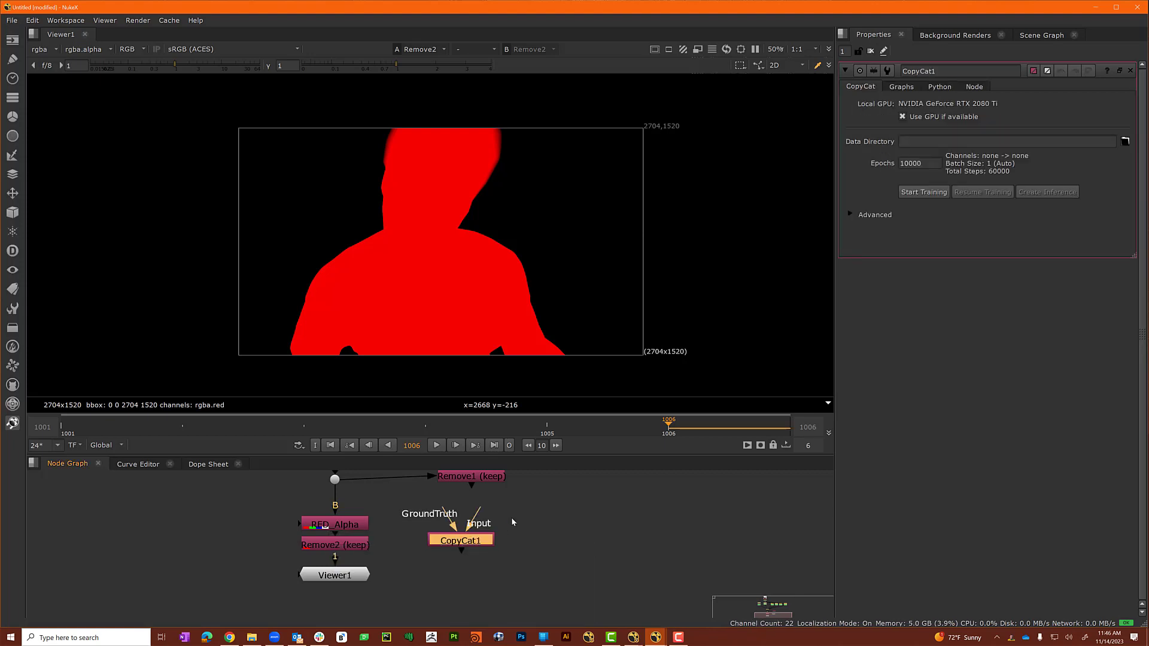
Connect CopyCat's Input to the rgb Remove node and GroundTruth to the red-only Remove node, view CopyCat, and align it with both.
drag(476, 523, 471, 479)
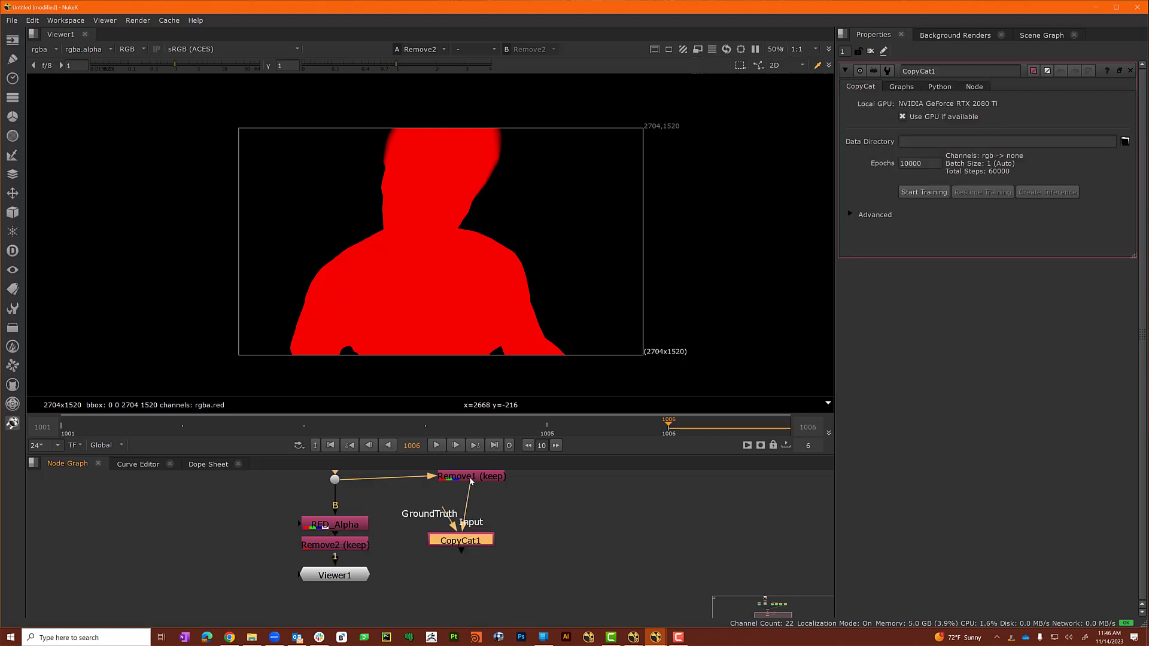
drag(461, 547, 471, 544)
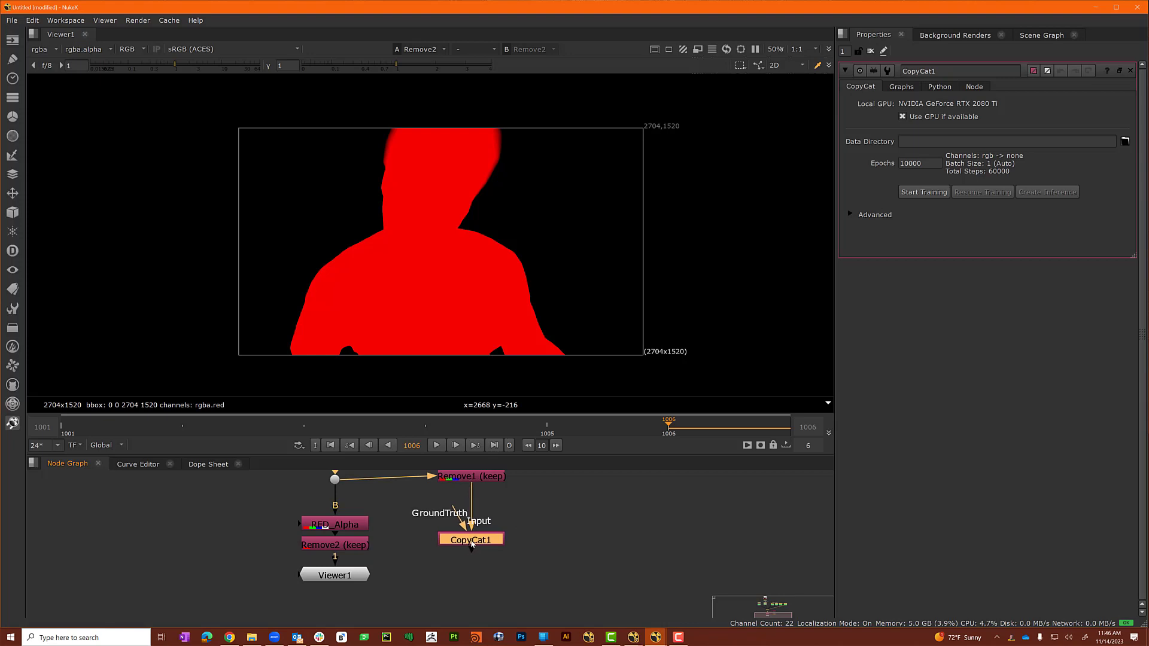
key(1)
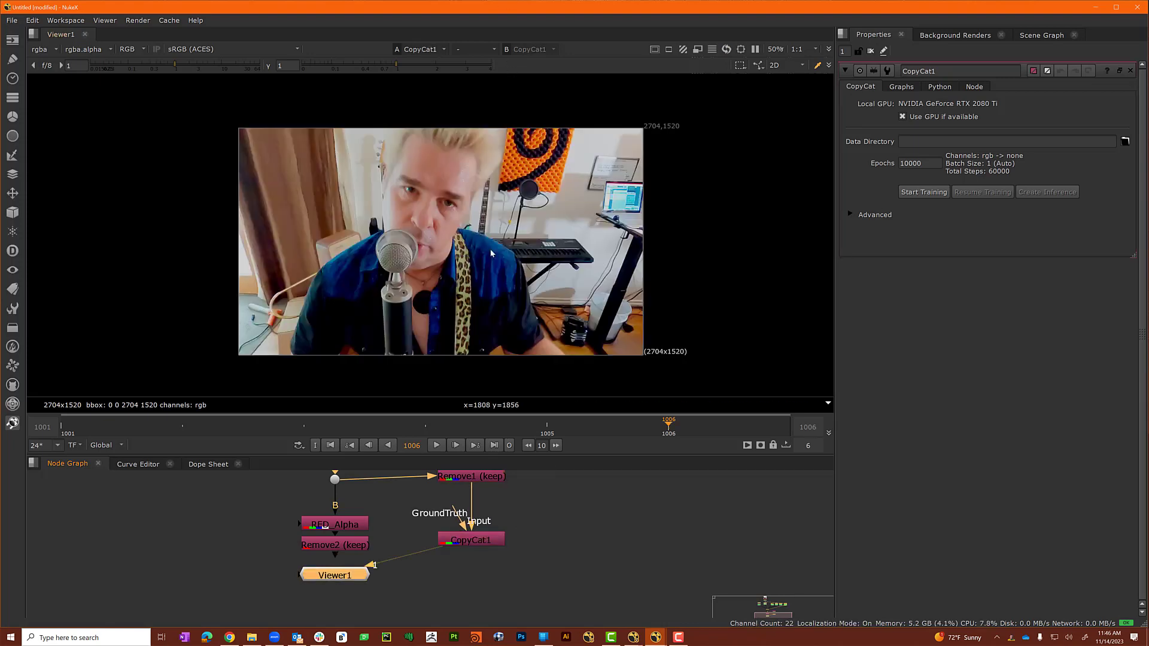
drag(462, 523, 335, 545)
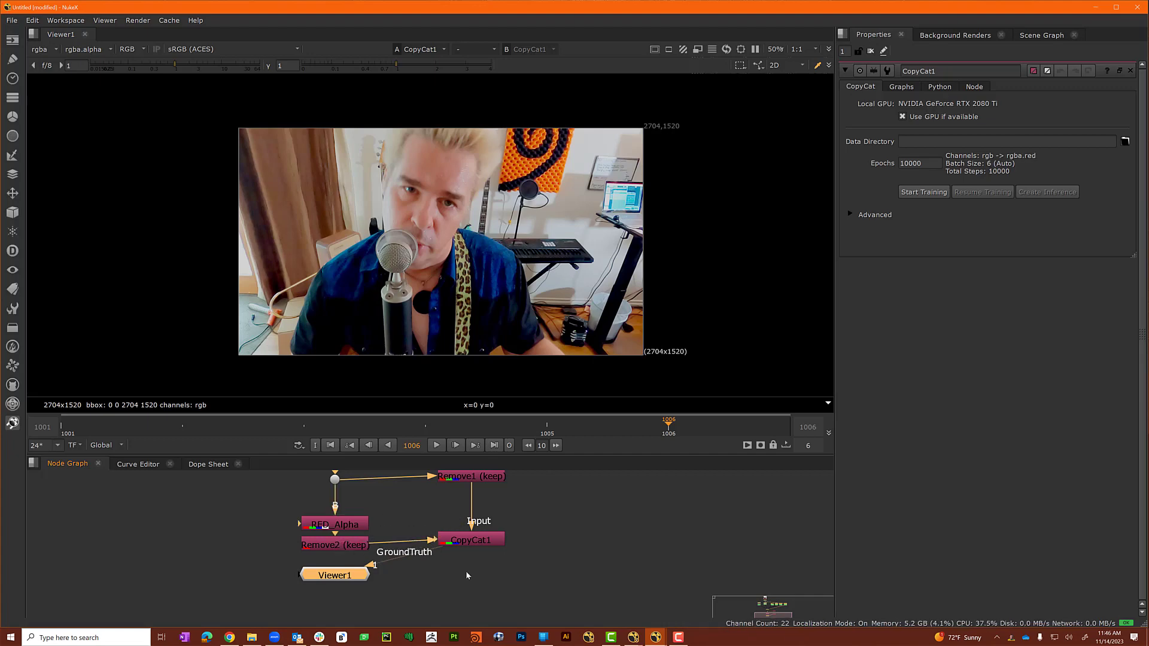
drag(466, 541, 466, 547)
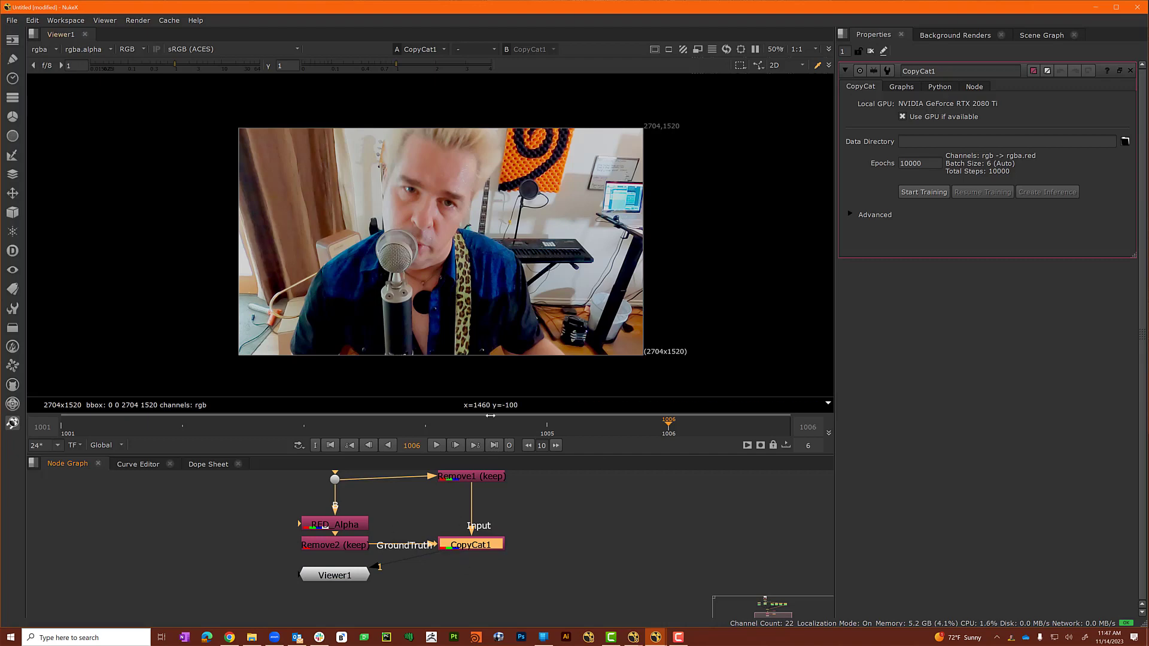
Browse for CopyCat's Data Directory to the folder F:/projects/NothingNew/cc.
scroll(395, 284, up, 2)
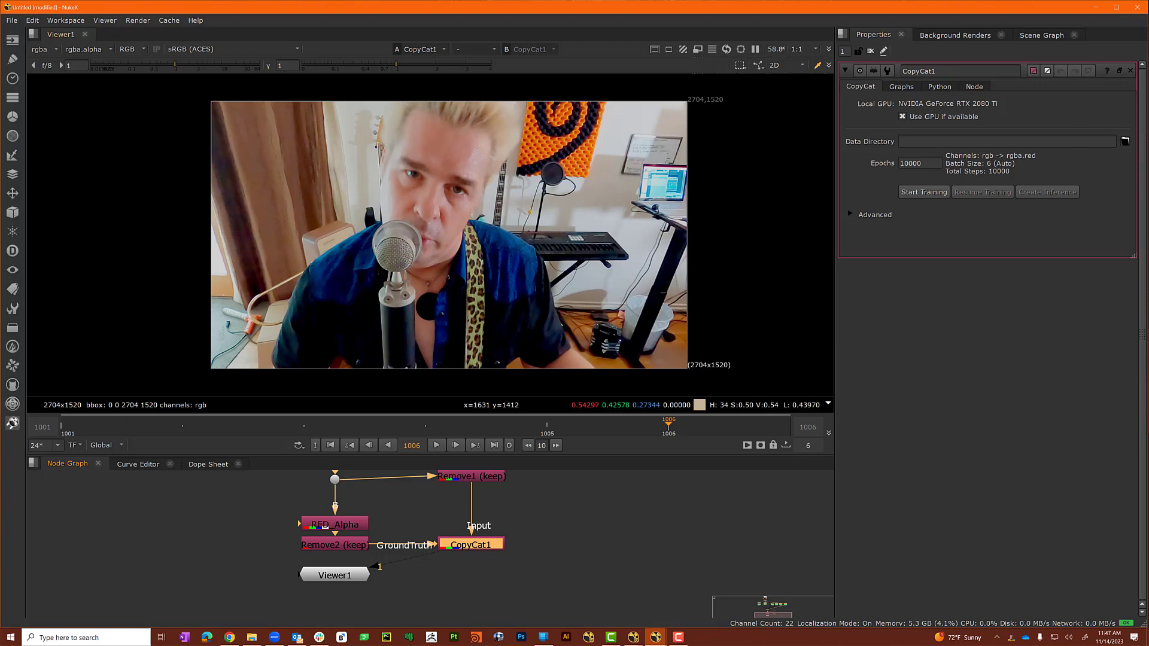
click(1124, 142)
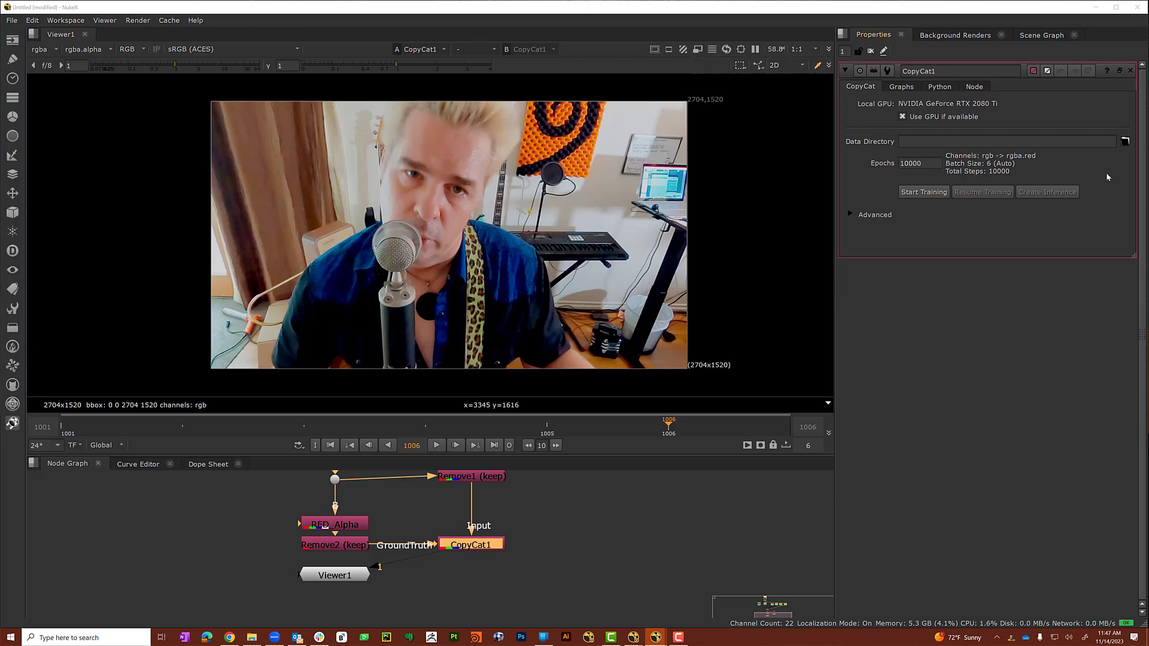
click(1124, 141)
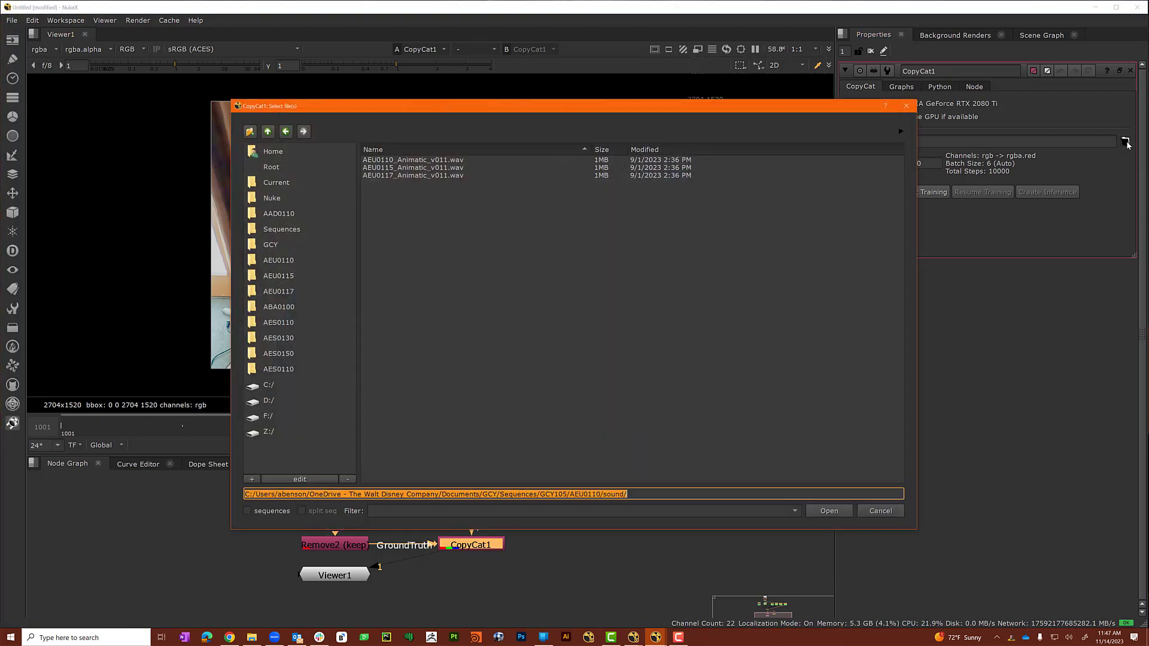
click(268, 416)
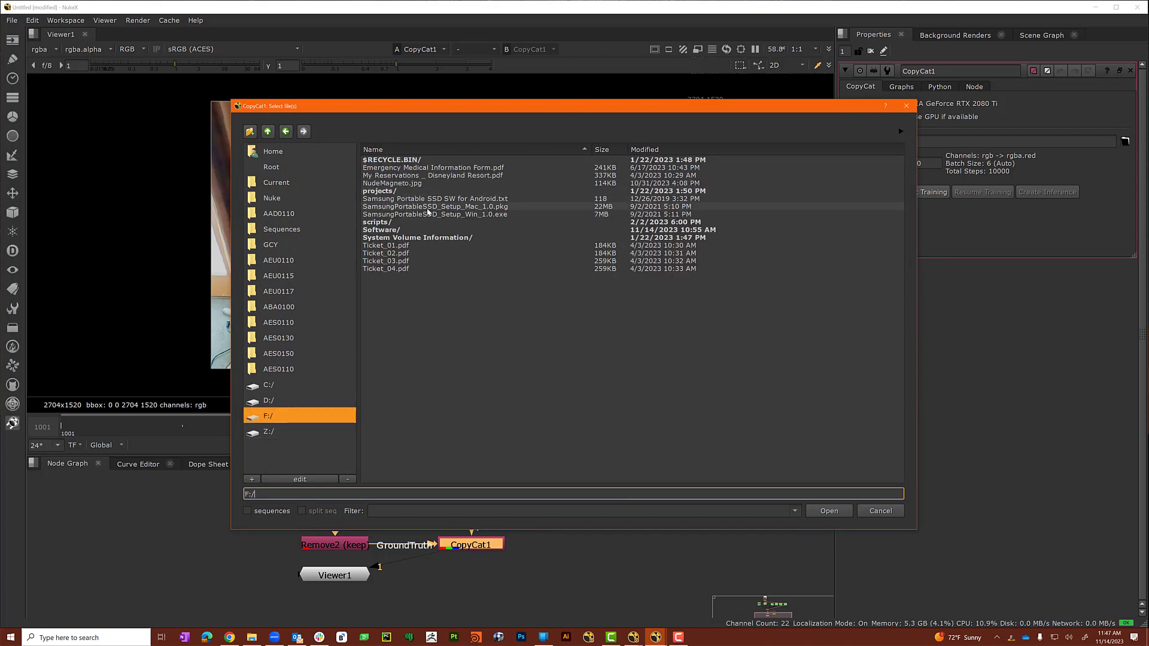
double_click(393, 191)
double_click(393, 192)
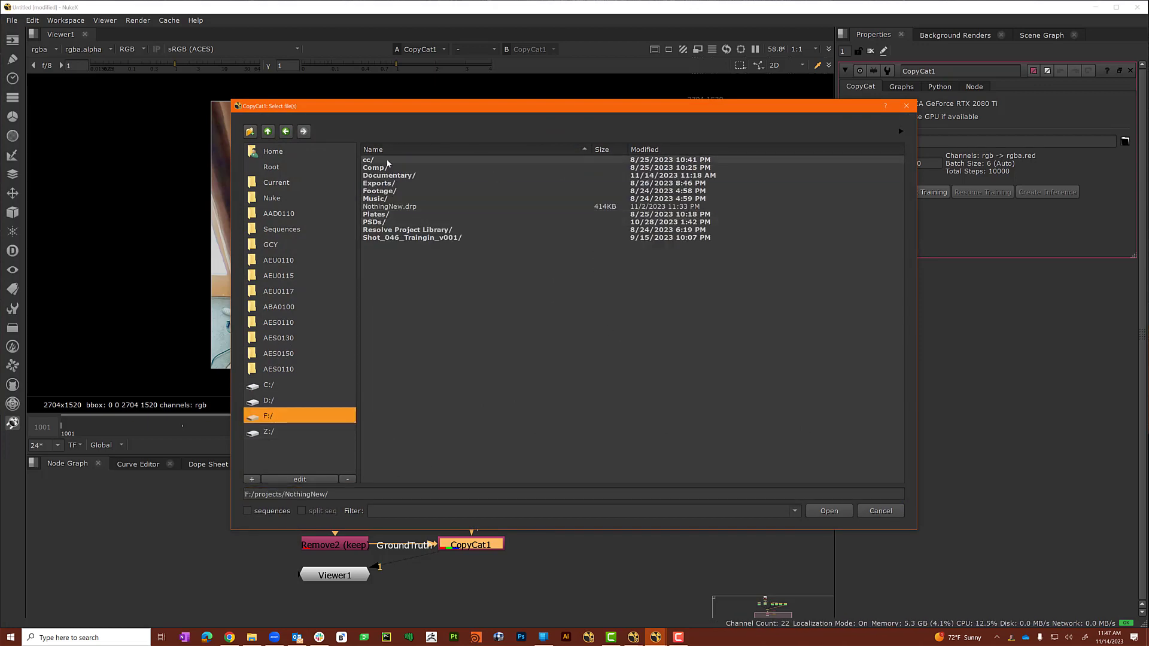
double_click(367, 160)
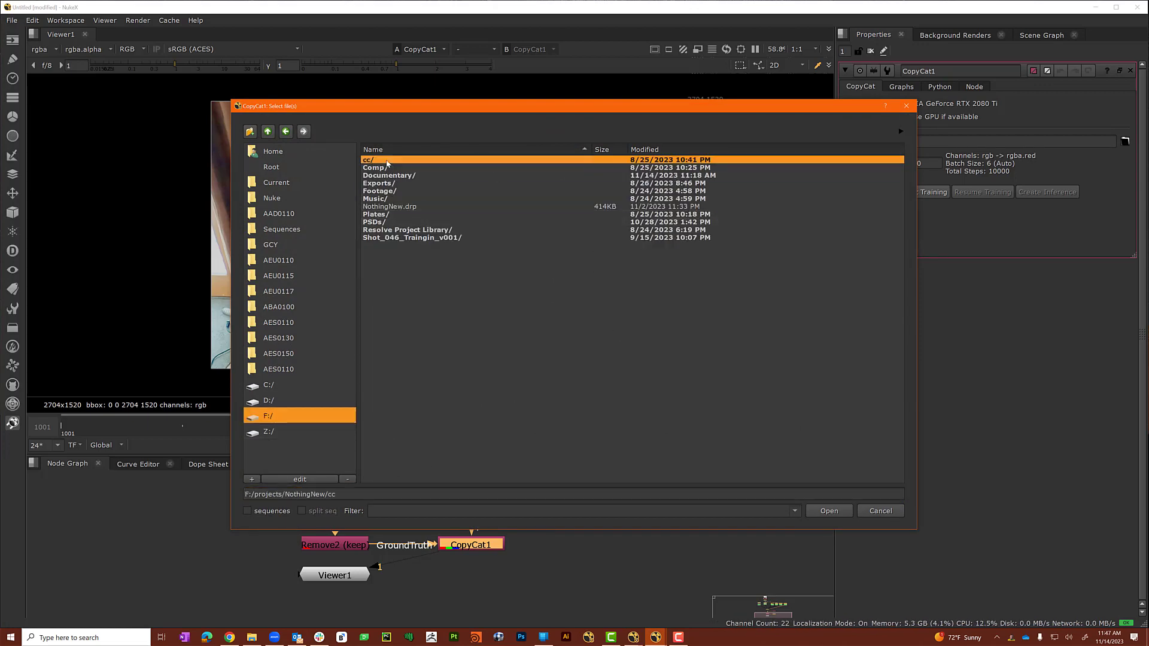
Create a folder named Shot_0035_Training_v002 inside cc and set it as CopyCat's Data Directory.
click(250, 132)
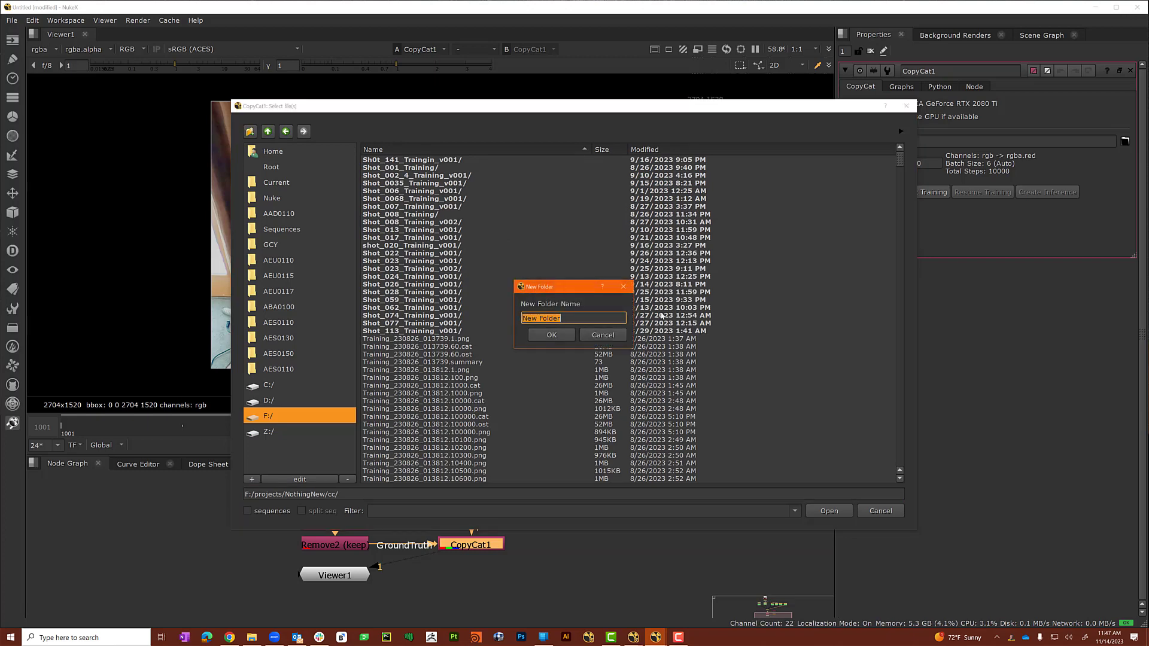
text(Shot_035_Training_v0020)
click(550, 335)
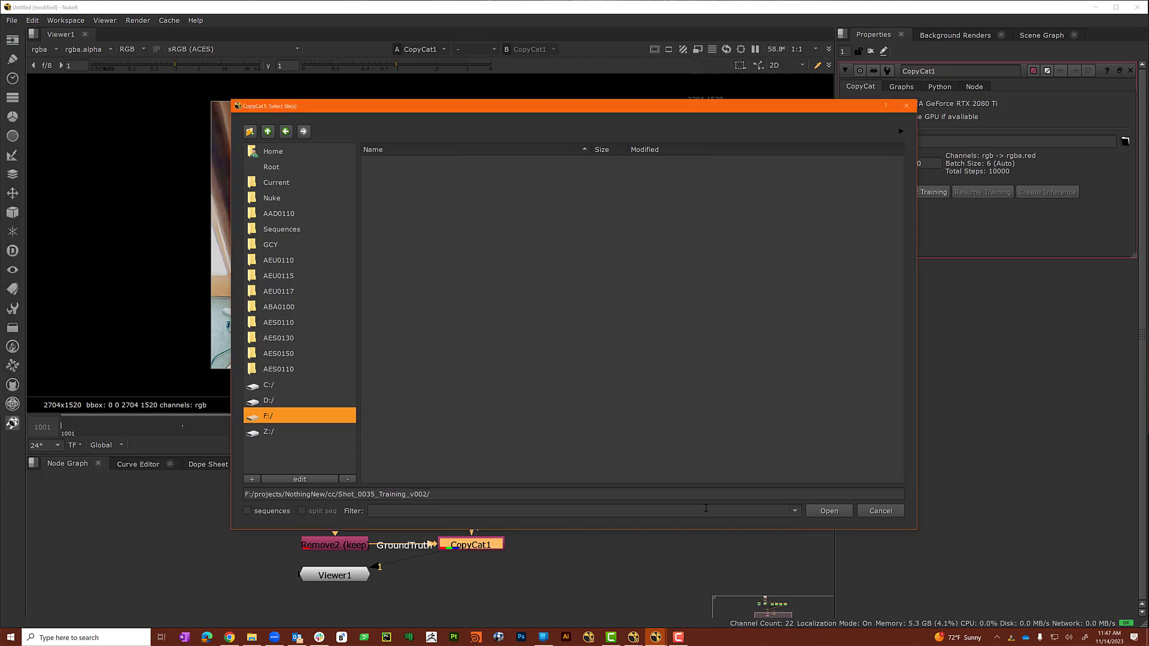
click(829, 512)
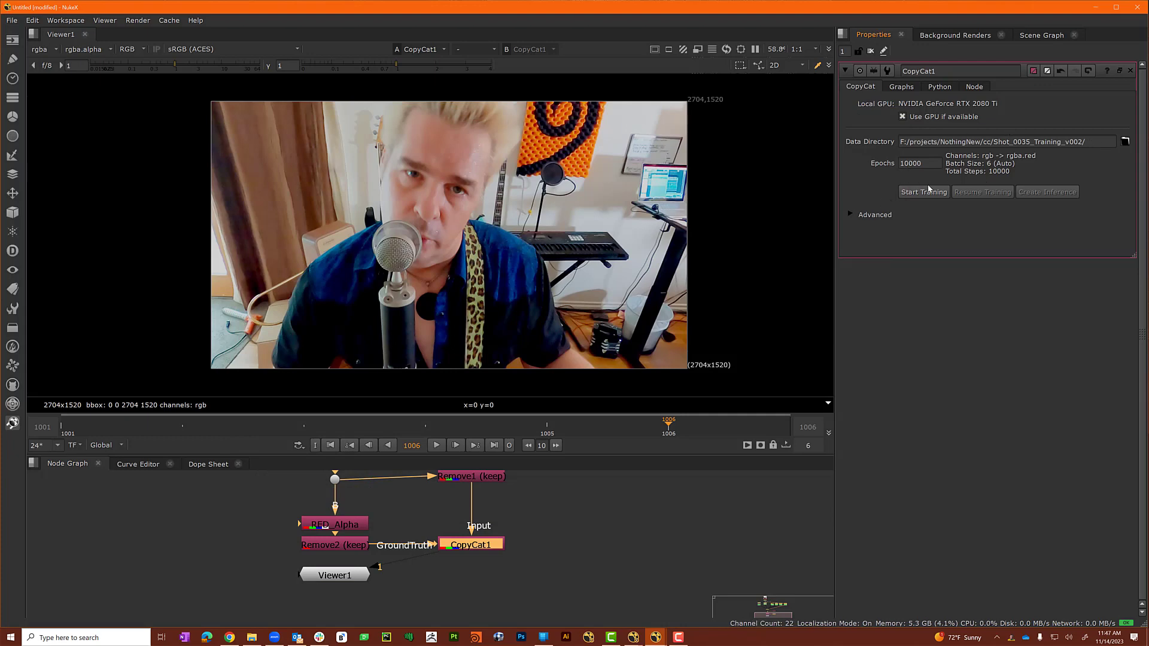
Set CopyCat's advanced Initial Weights to Human Matting, start the training, and move the progress window clear of the picture.
click(851, 216)
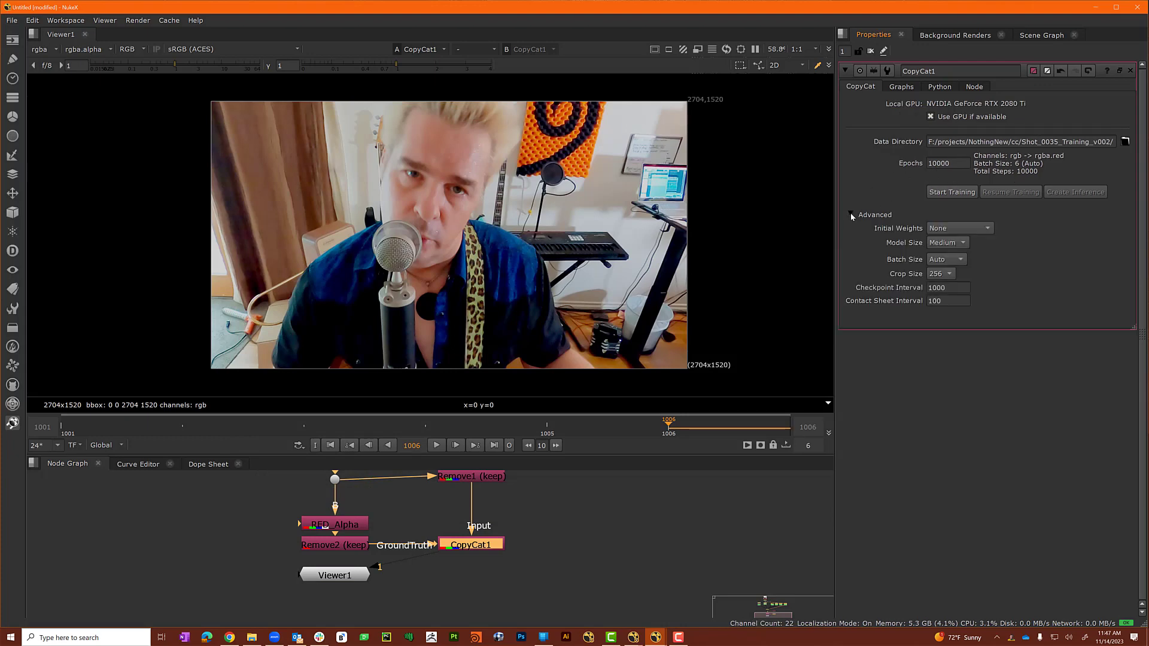
click(941, 229)
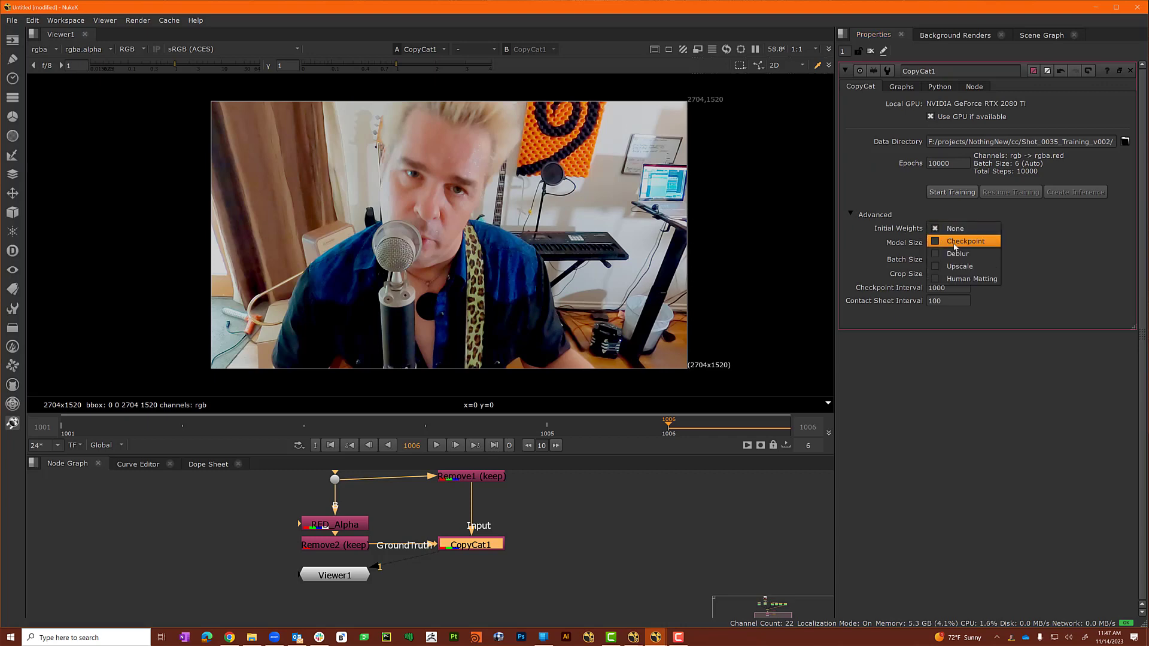
click(973, 280)
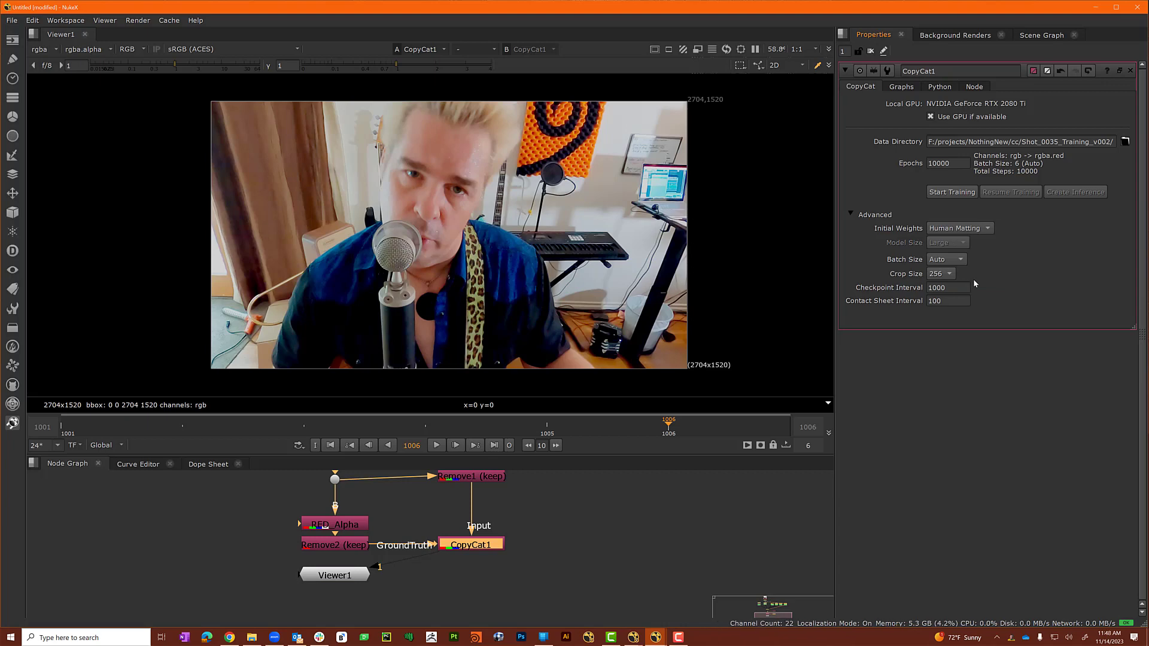
click(951, 192)
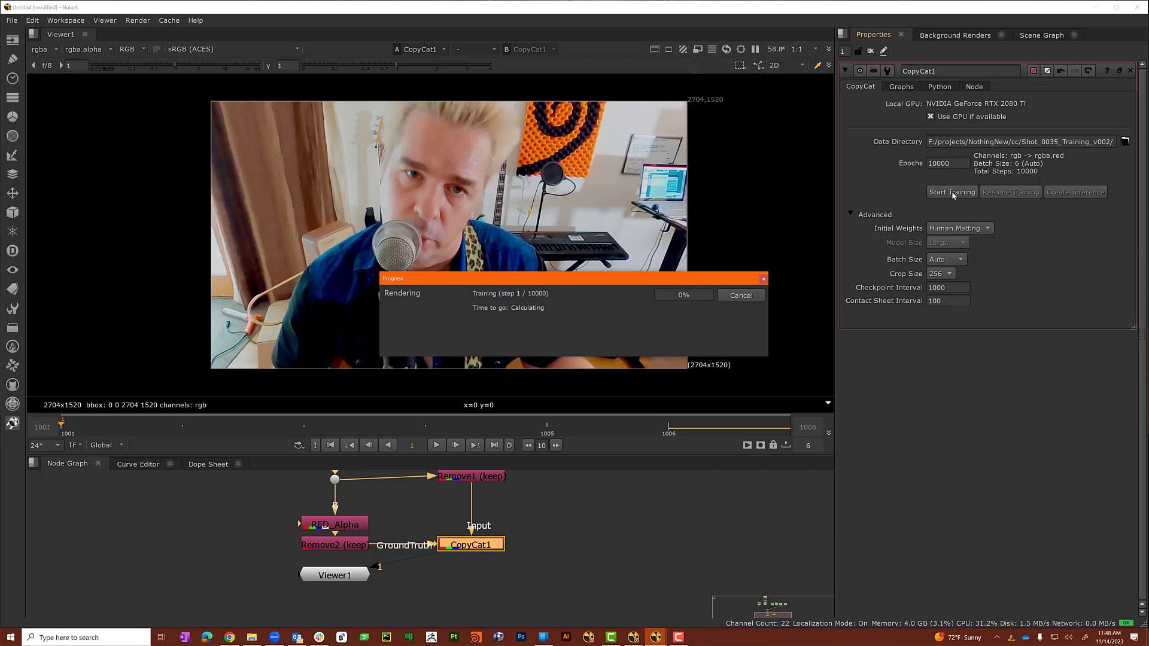
drag(599, 278, 775, 158)
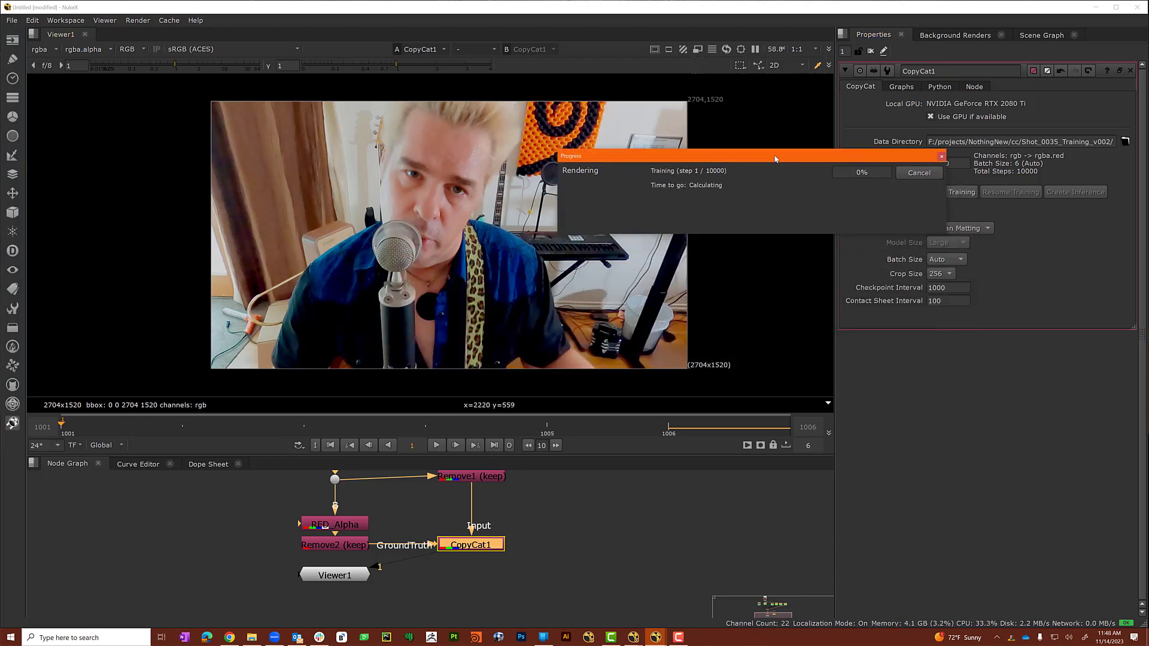
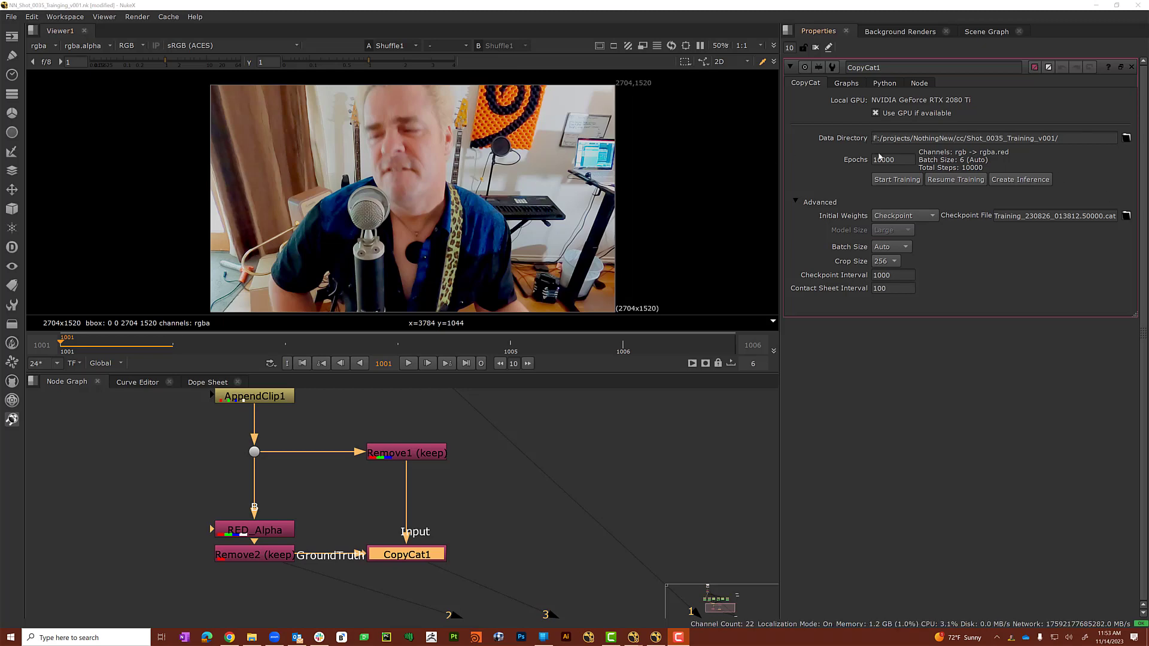
Create an Inference node from the trained CopyCat and delete the two older Inference nodes.
click(1024, 183)
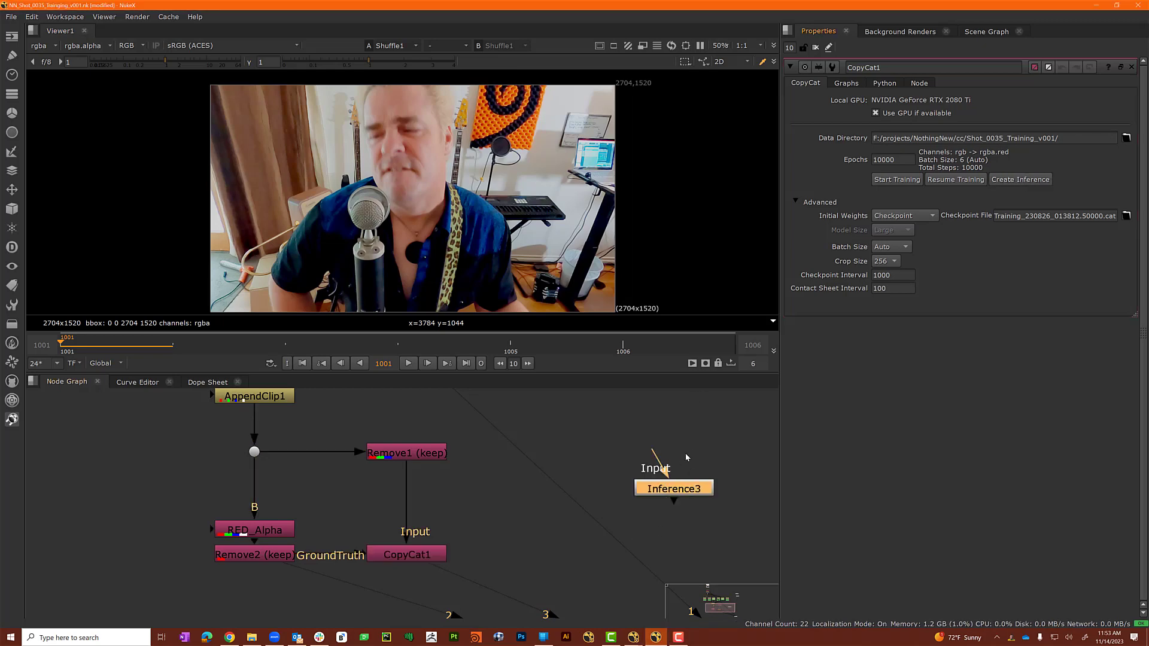
drag(674, 489, 627, 461)
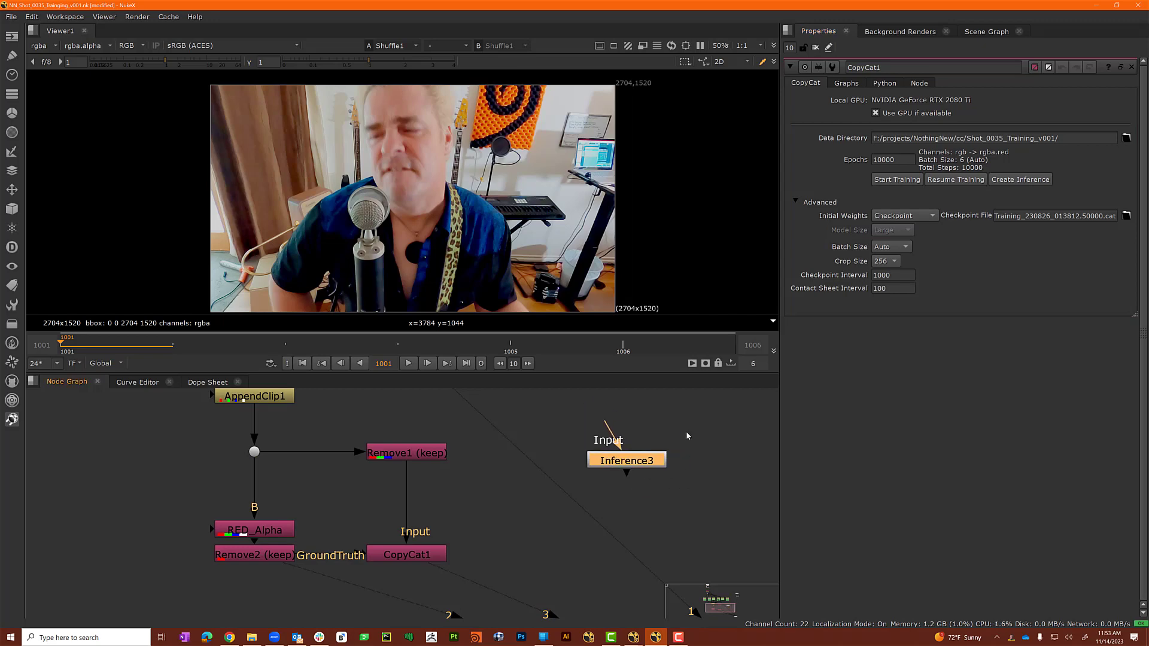
scroll(613, 494, down, 5)
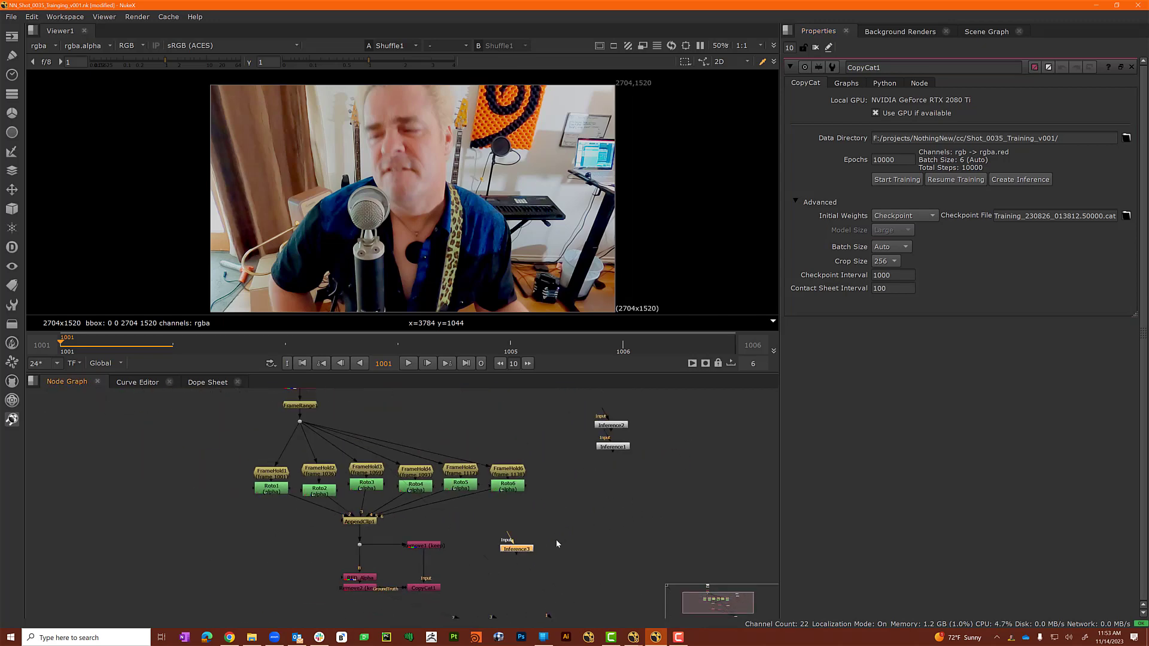
drag(571, 481, 673, 377)
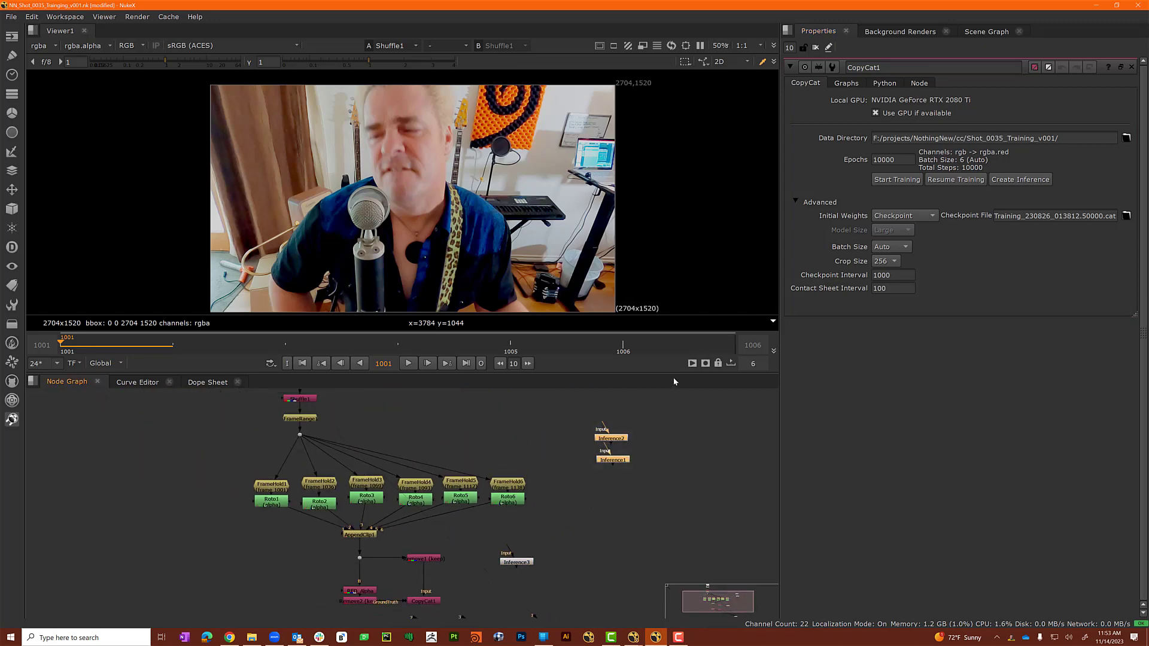
key(Delete)
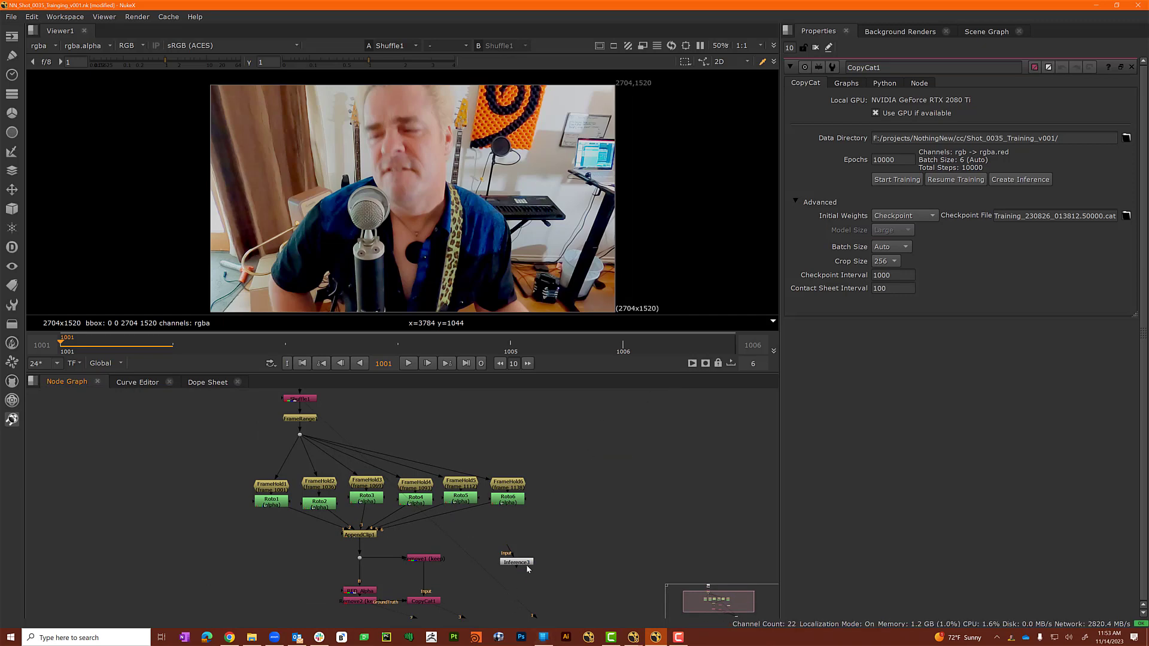
Move the new Inference node beside the Read node, connect its Input to Read1, and view its result.
drag(516, 562, 458, 423)
middle_drag(492, 419, 530, 566)
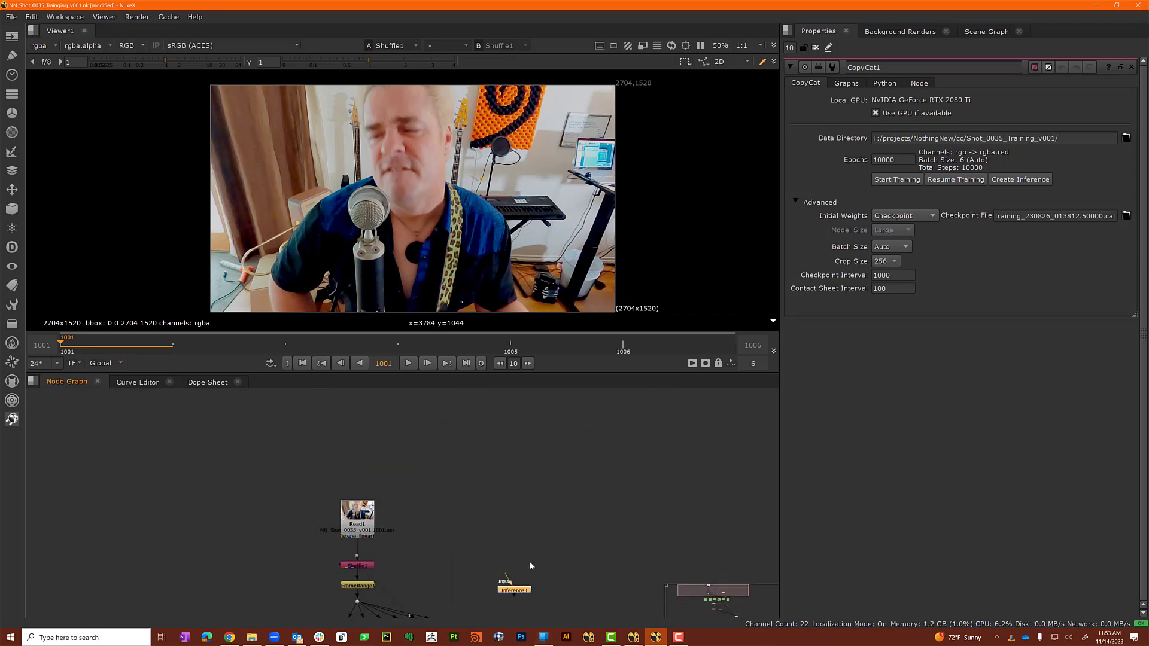
drag(517, 592, 490, 527)
click(513, 548)
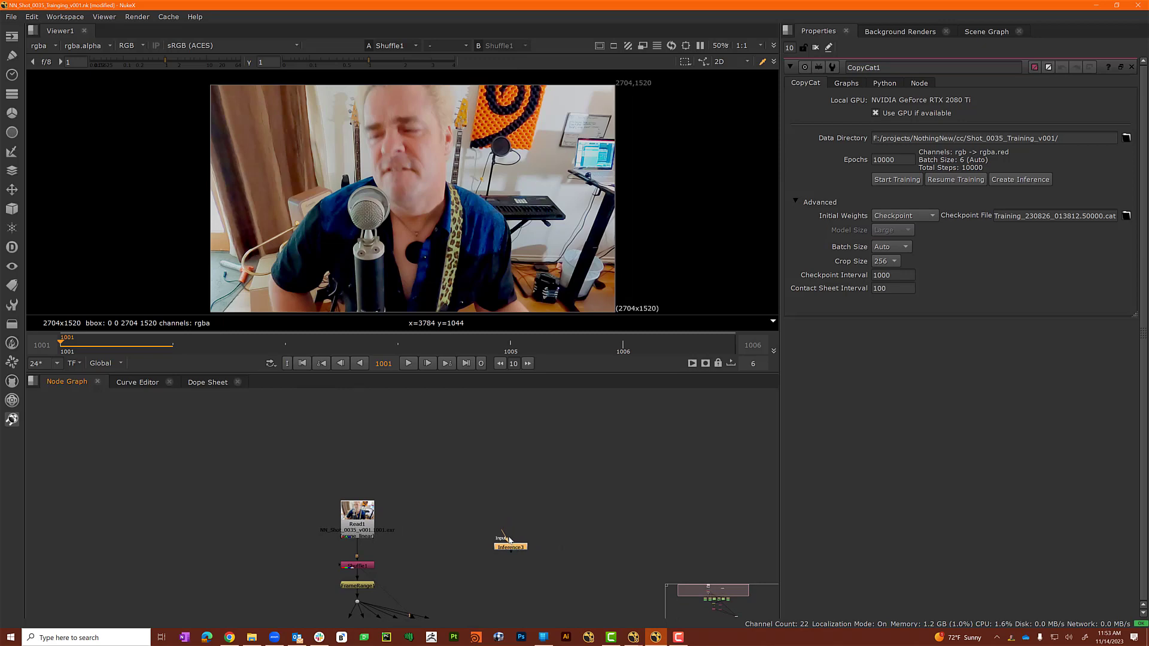
drag(503, 535, 357, 527)
key(1)
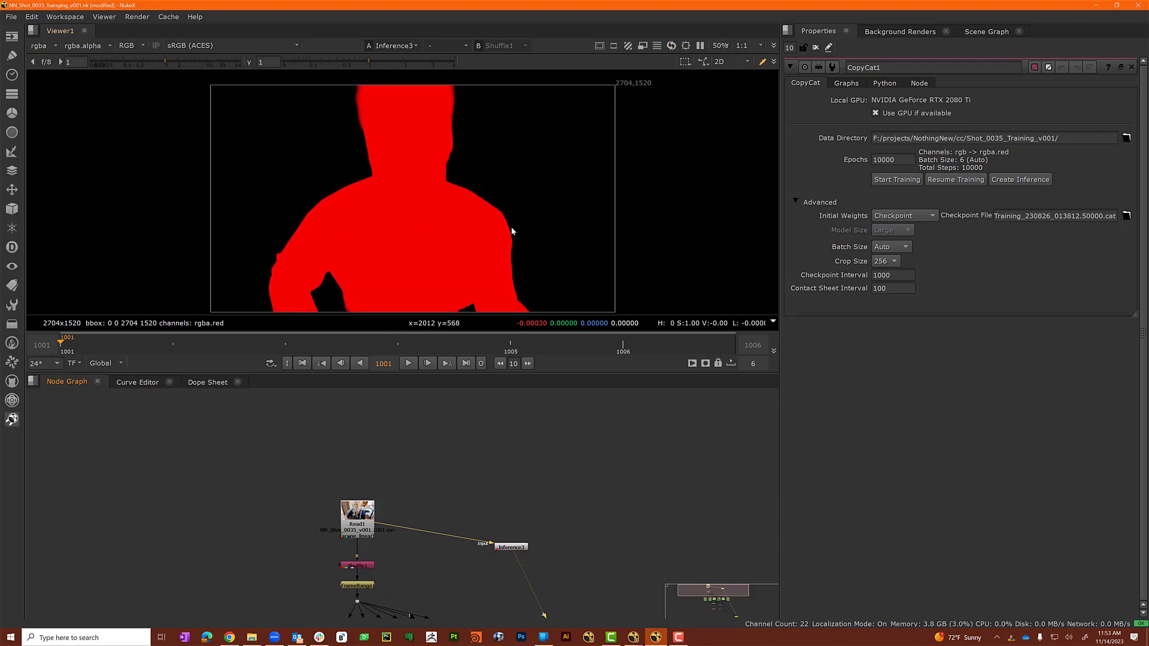
Set the project's last frame to 1138, check it against Read1's frame range, and close both nodes' settings.
click(524, 449)
key(s)
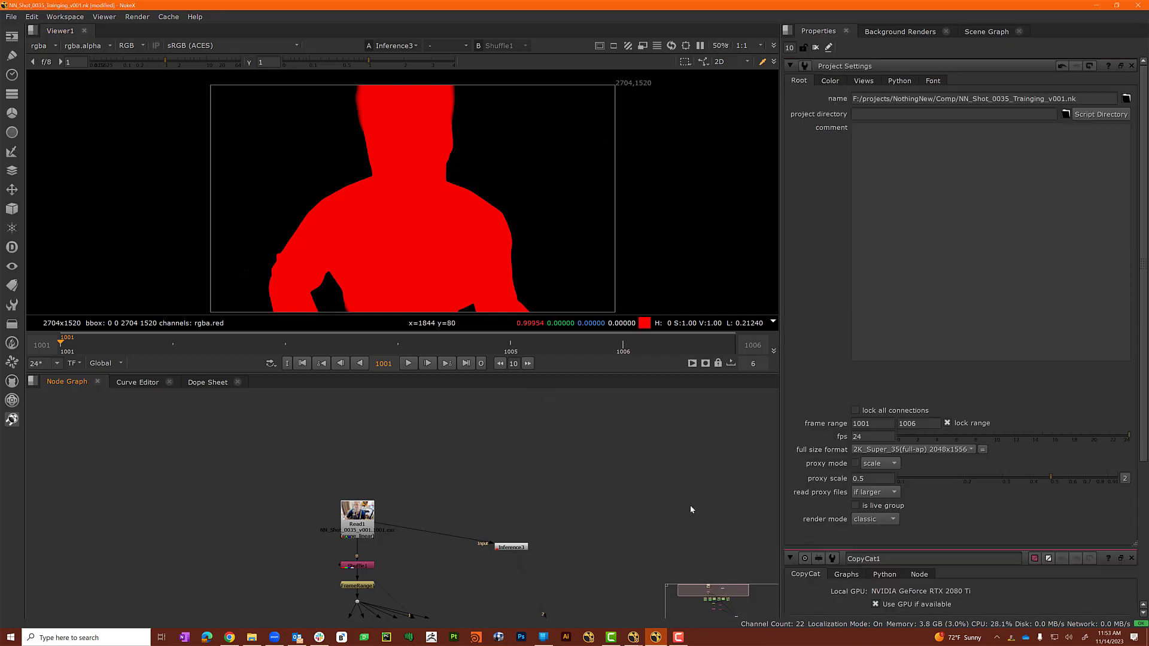
drag(906, 425, 938, 419)
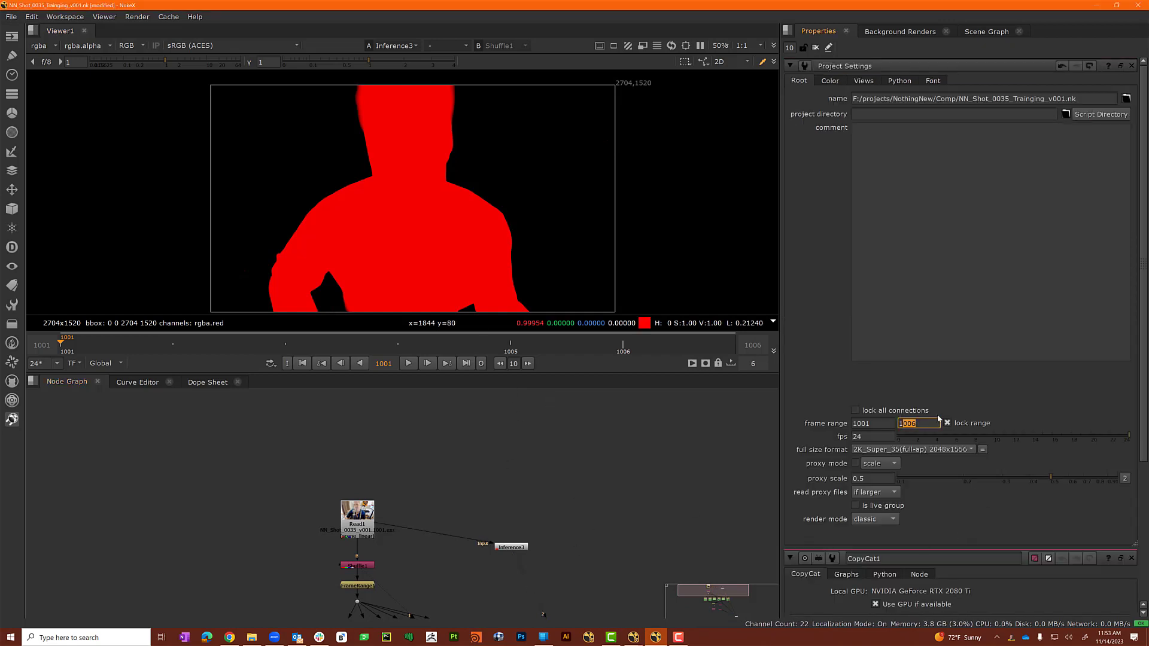
text(1138)
key(Return)
double_click(358, 525)
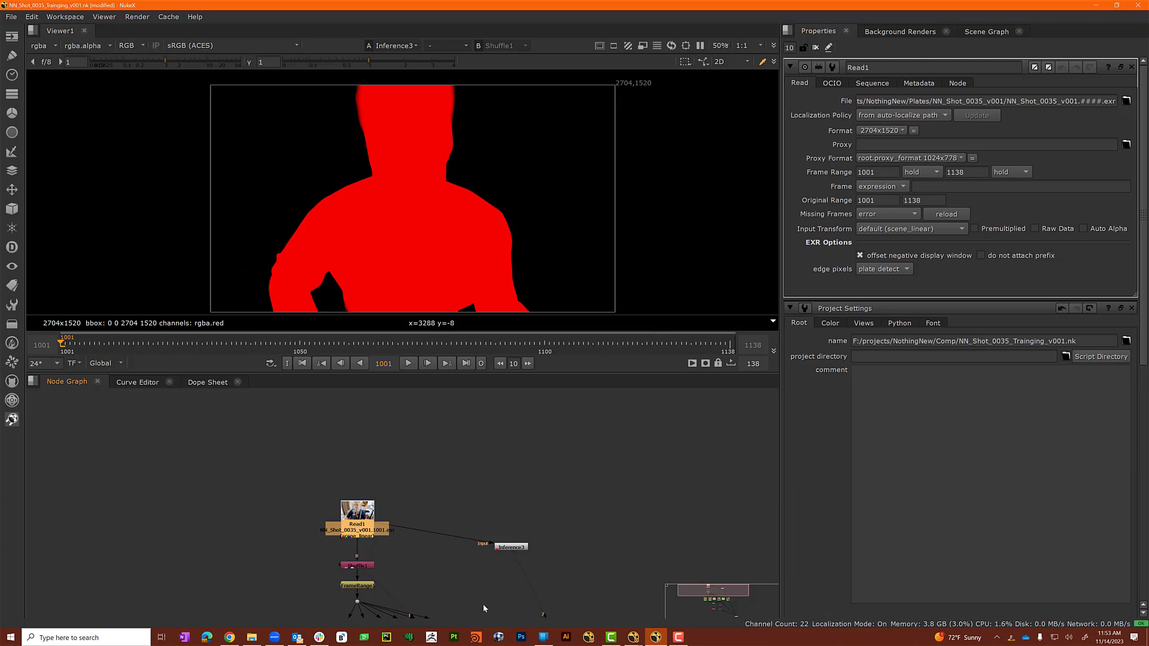
click(1131, 67)
click(1131, 67)
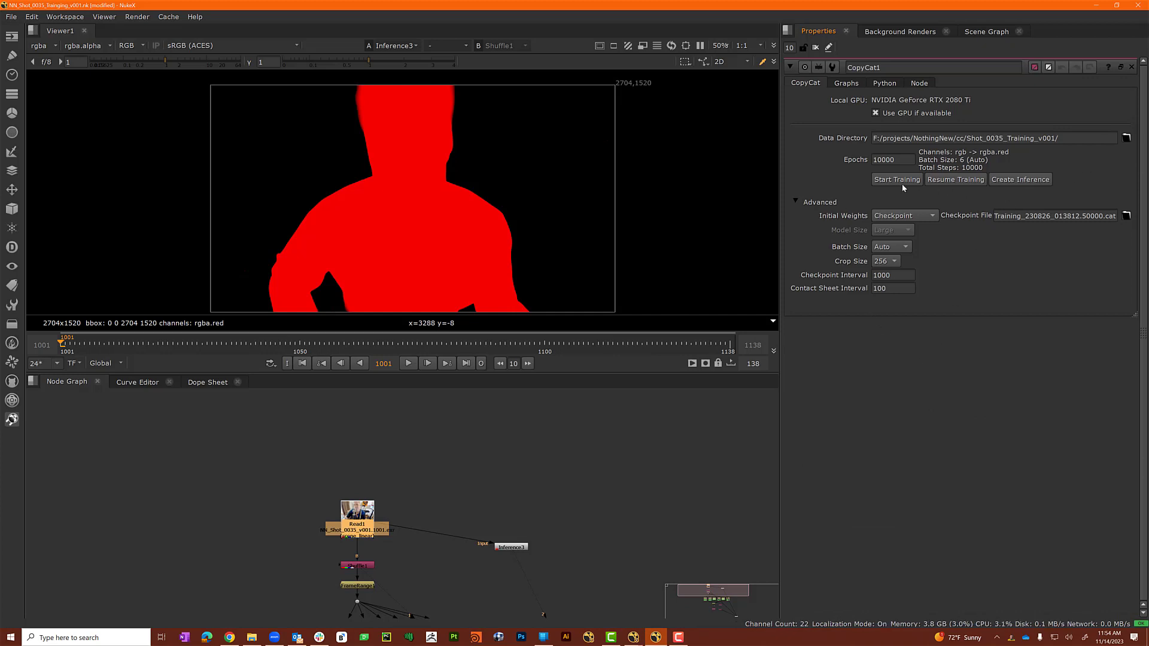
Show the Inference node's properties to check its model file, and play the generated matte through the shot.
double_click(515, 551)
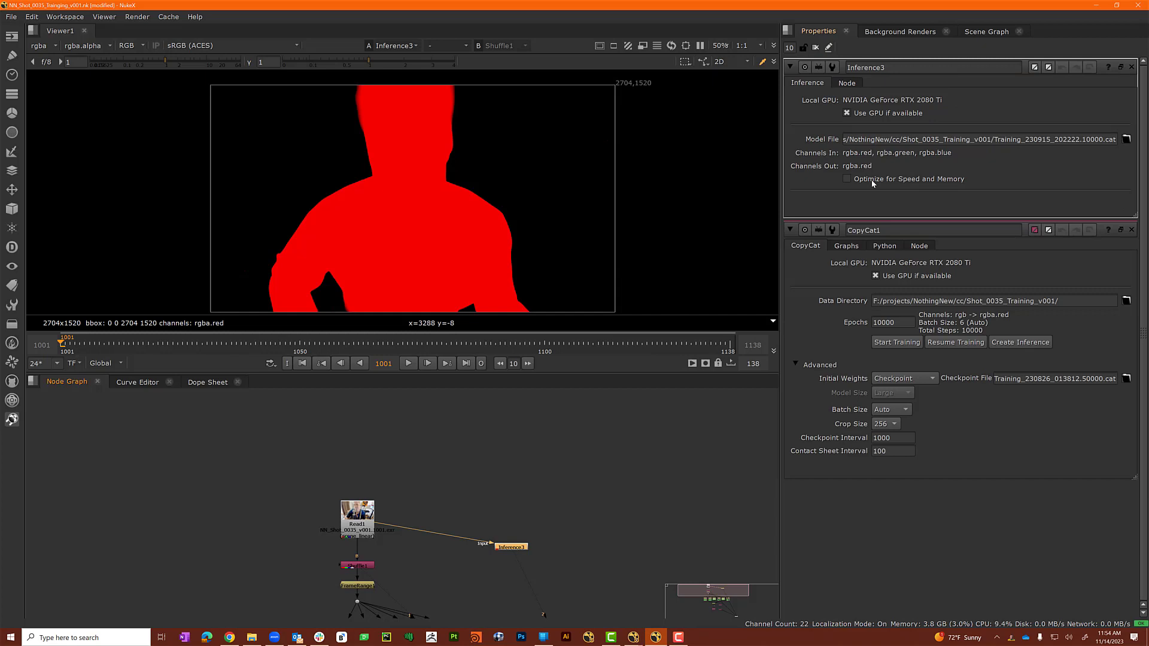
mouse_move(873, 183)
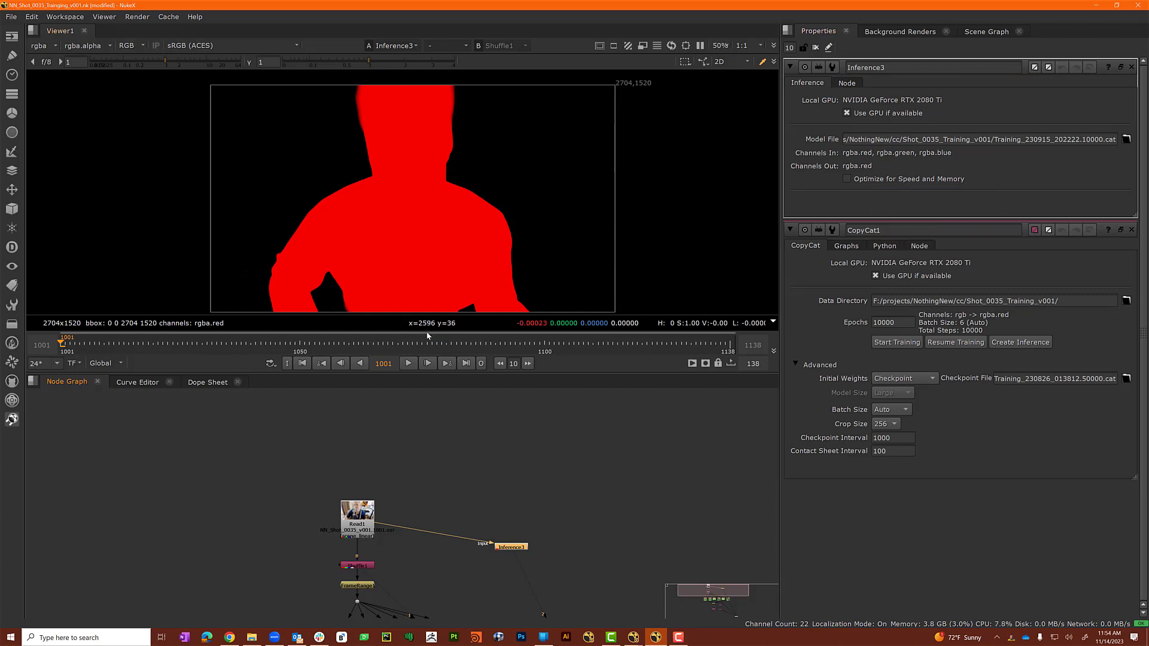
click(409, 364)
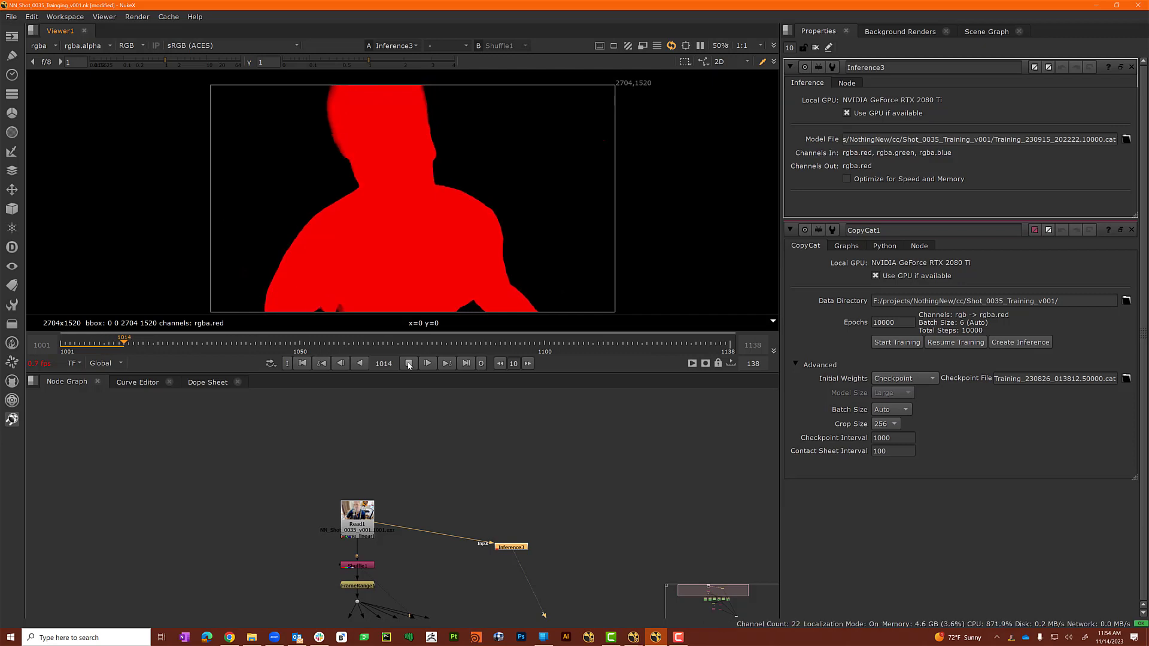
Set CopyCat's Epochs to 20000.
click(874, 323)
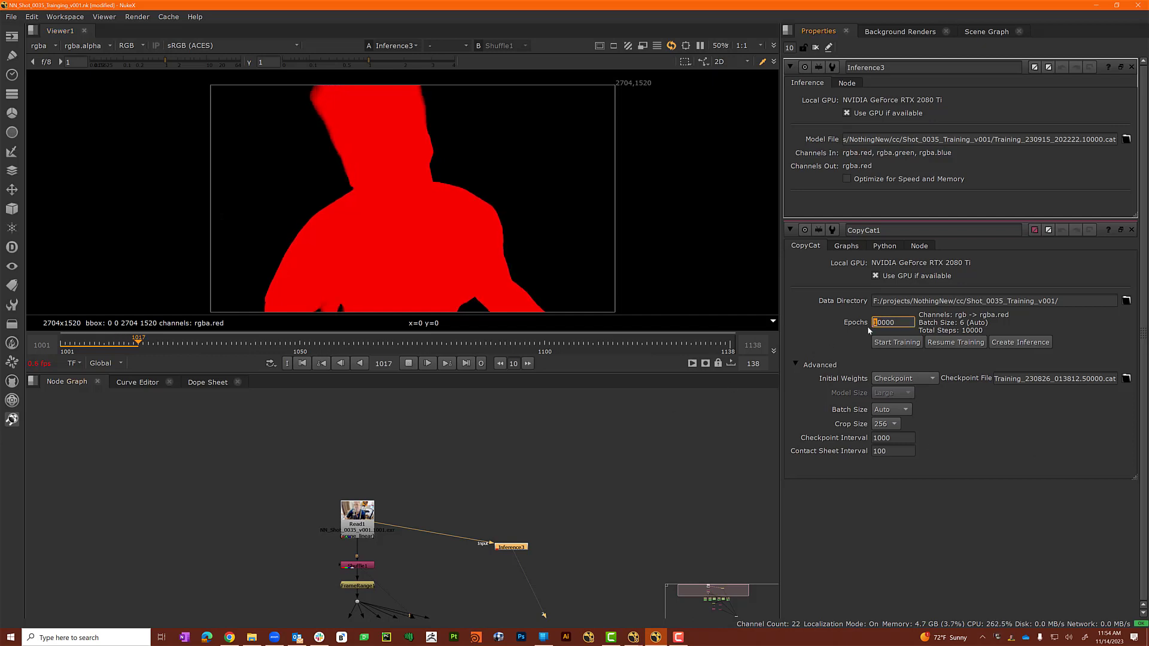
text(2)
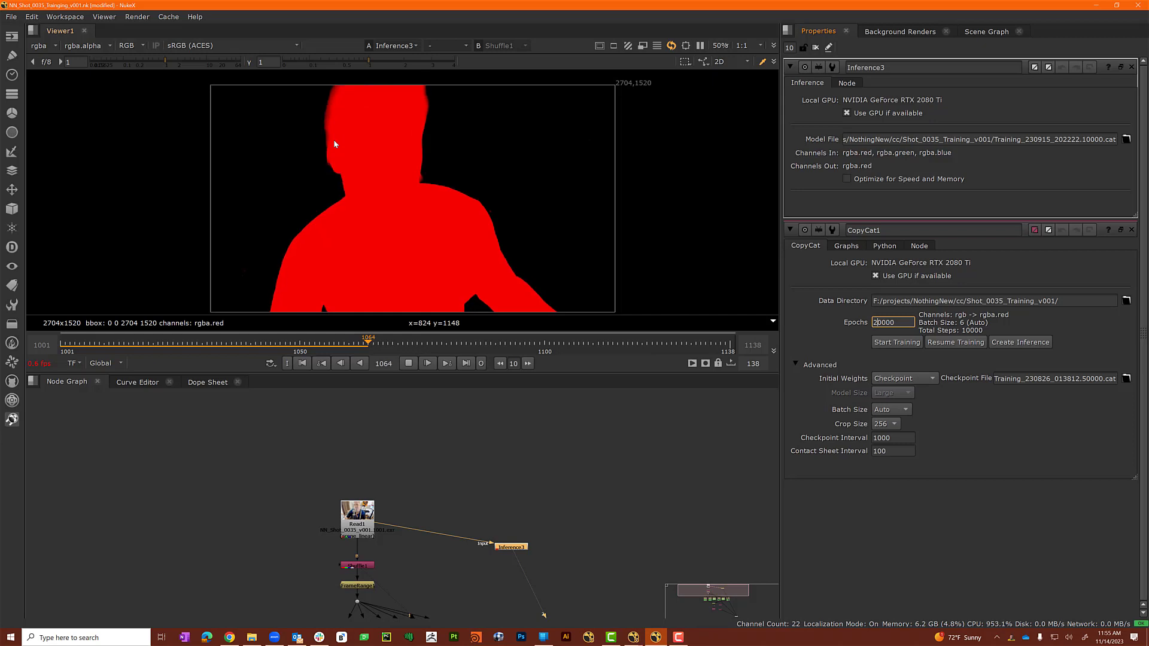
Stop playback at frame 1066 and view the original plate in place of the matte for comparison.
click(409, 364)
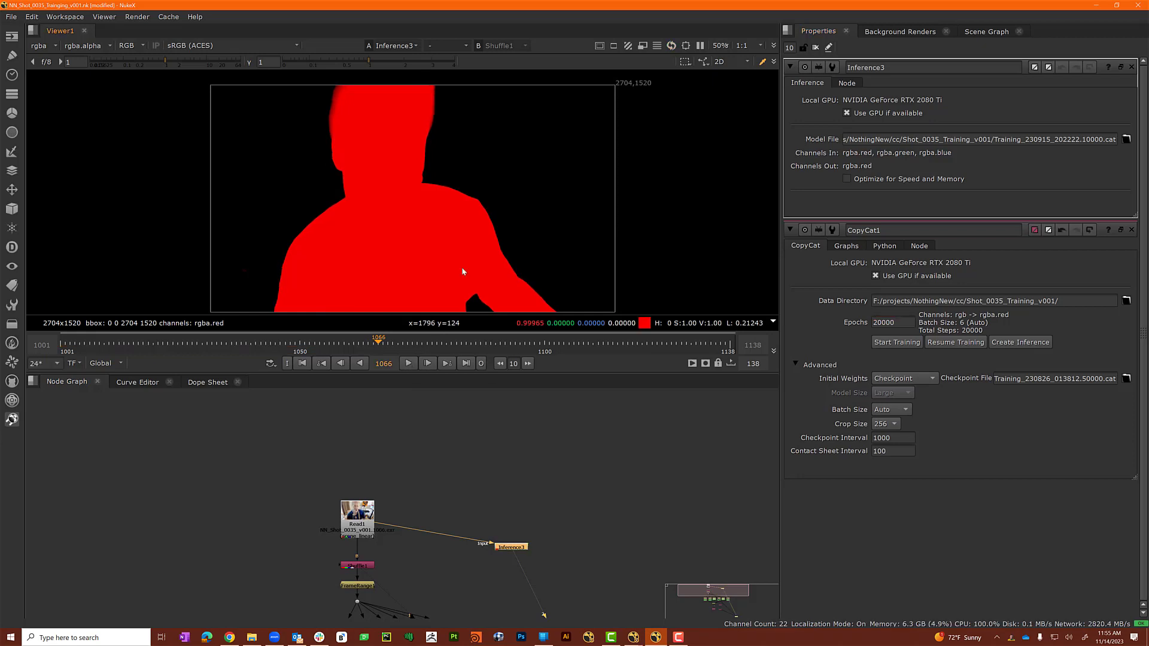
click(343, 533)
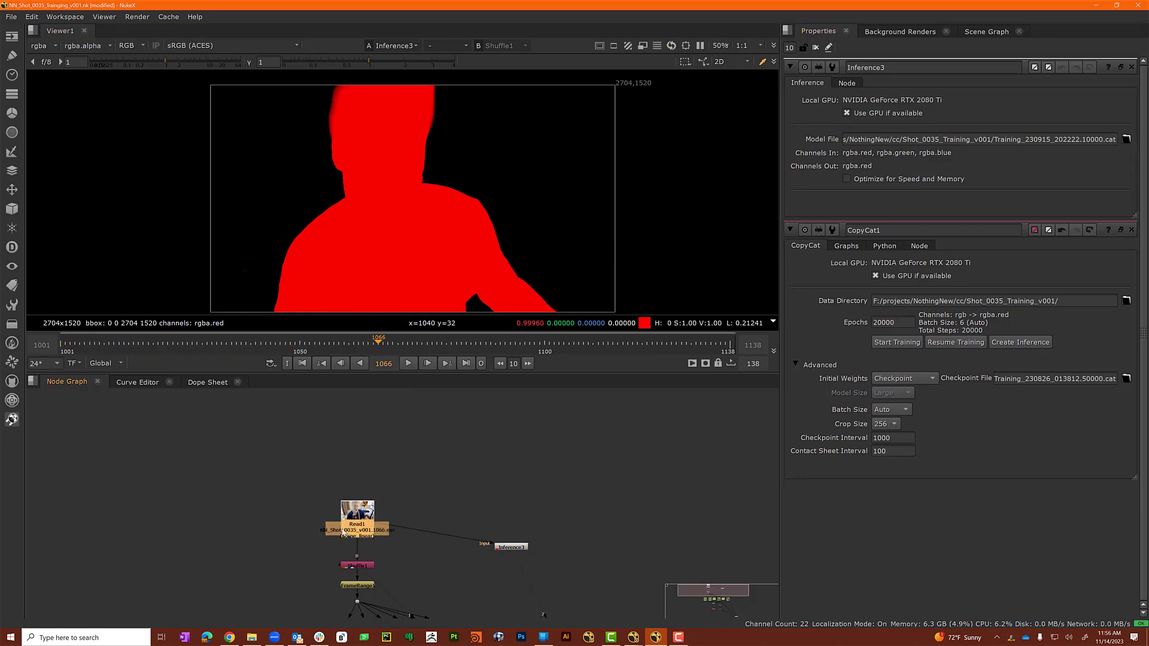
key(2)
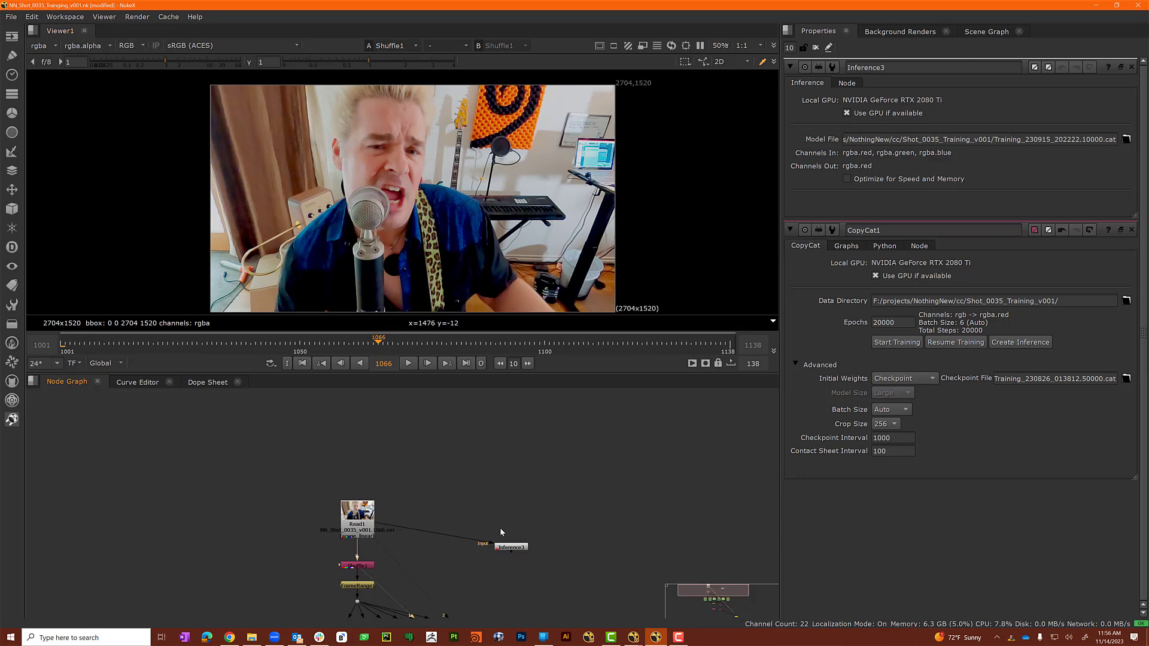
Compare the Inference3 matte with the original plate at frame 1066.
click(512, 547)
key(2)
key(1)
key(2)
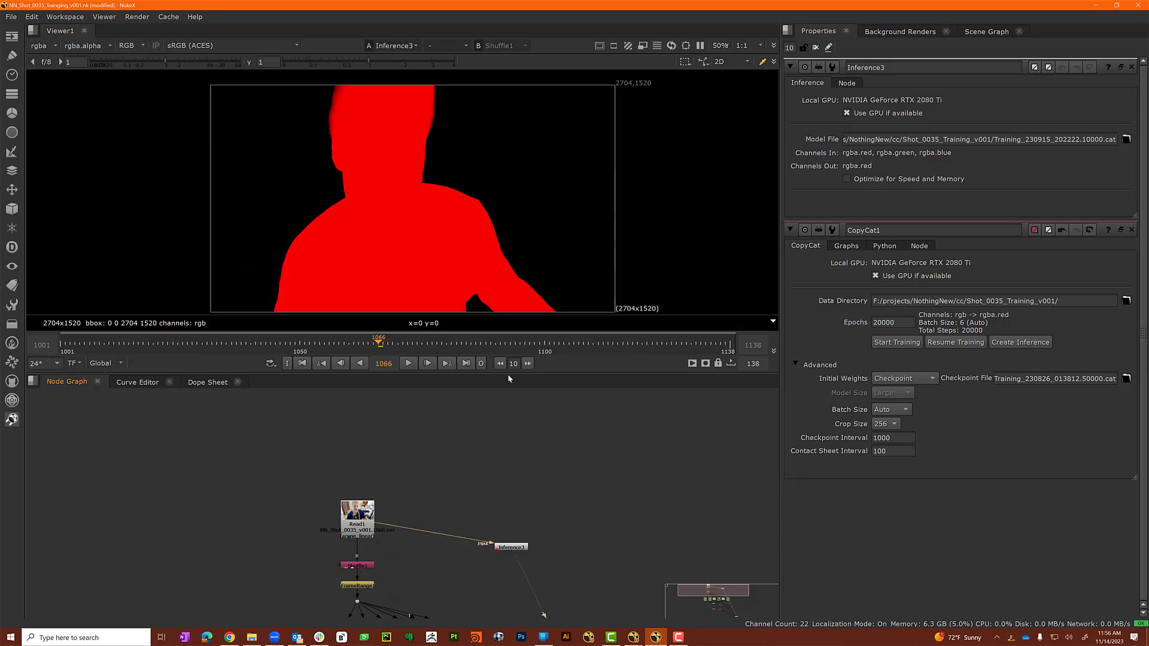
Go to frame 1080 and alternate between the plate and the Inference3 matte to compare their outlines.
click(446, 344)
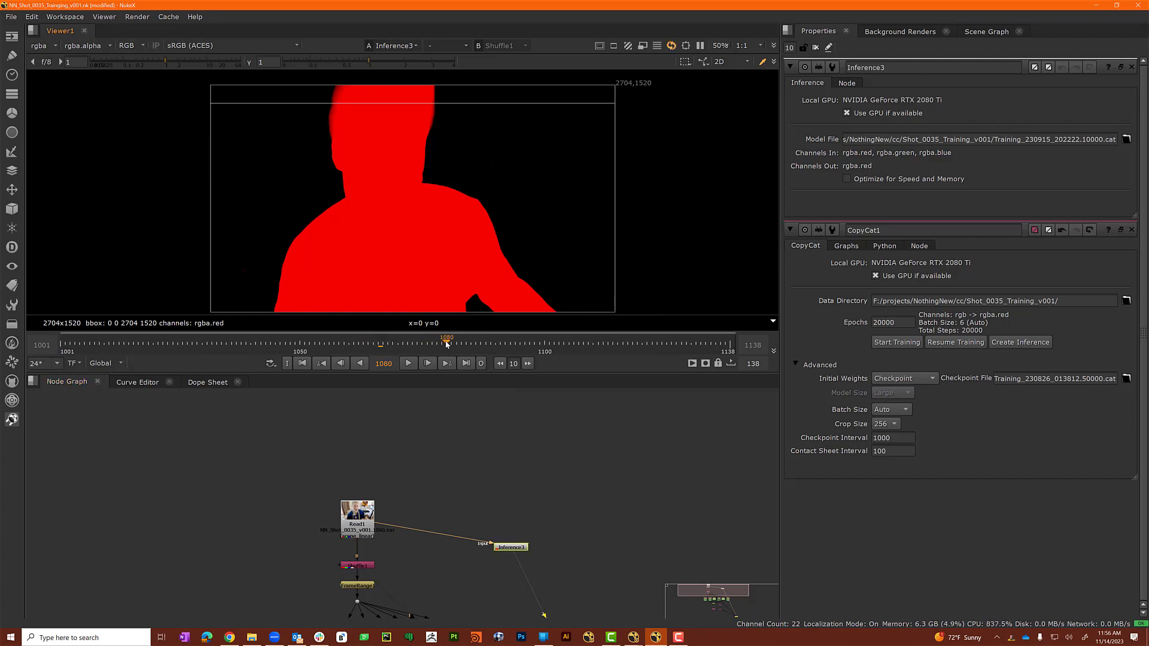
key(1)
key(2)
key(1)
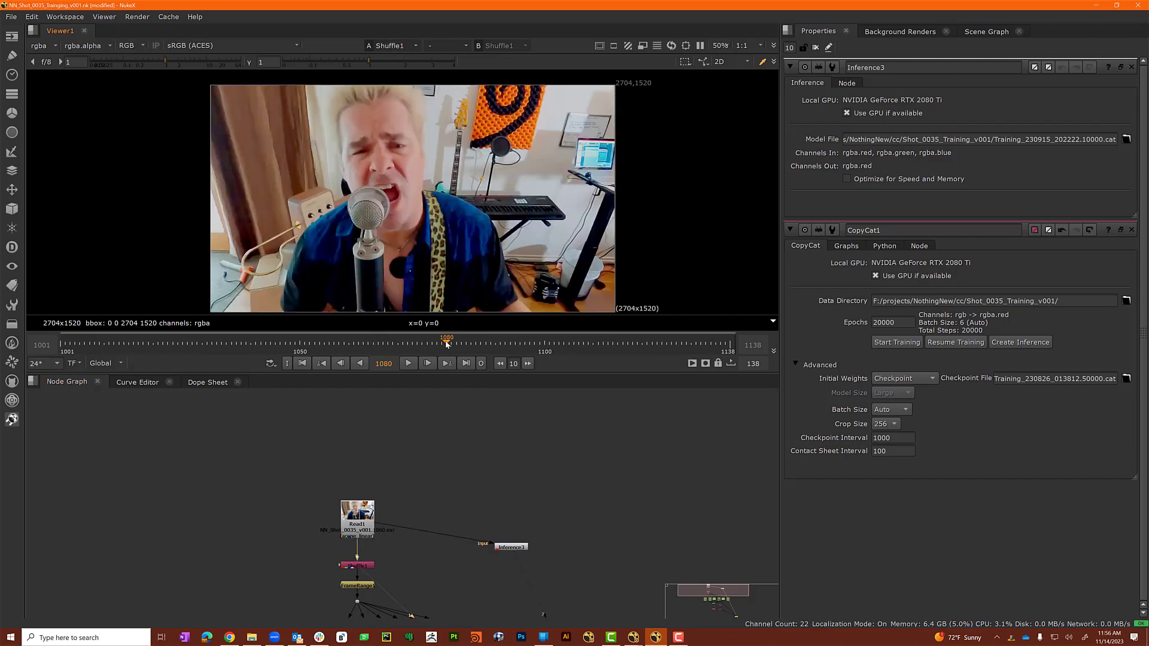
key(2)
key(1)
key(2)
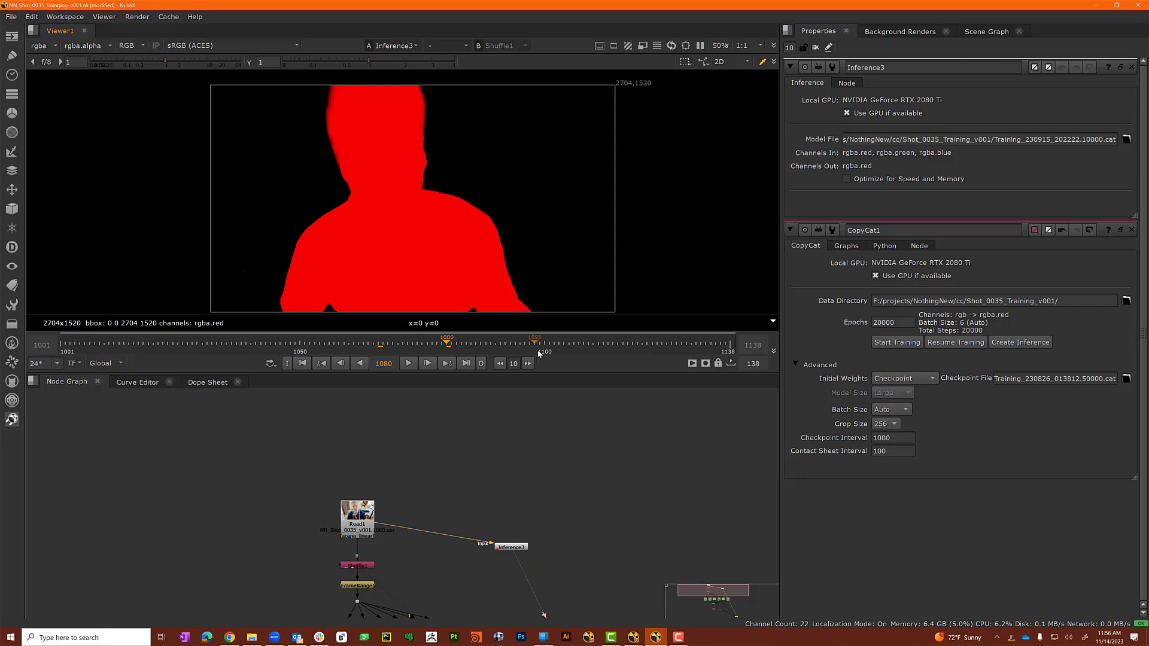
Go to frame 1099 and compare the matte with the plate, examining the area around the head and hair.
click(540, 346)
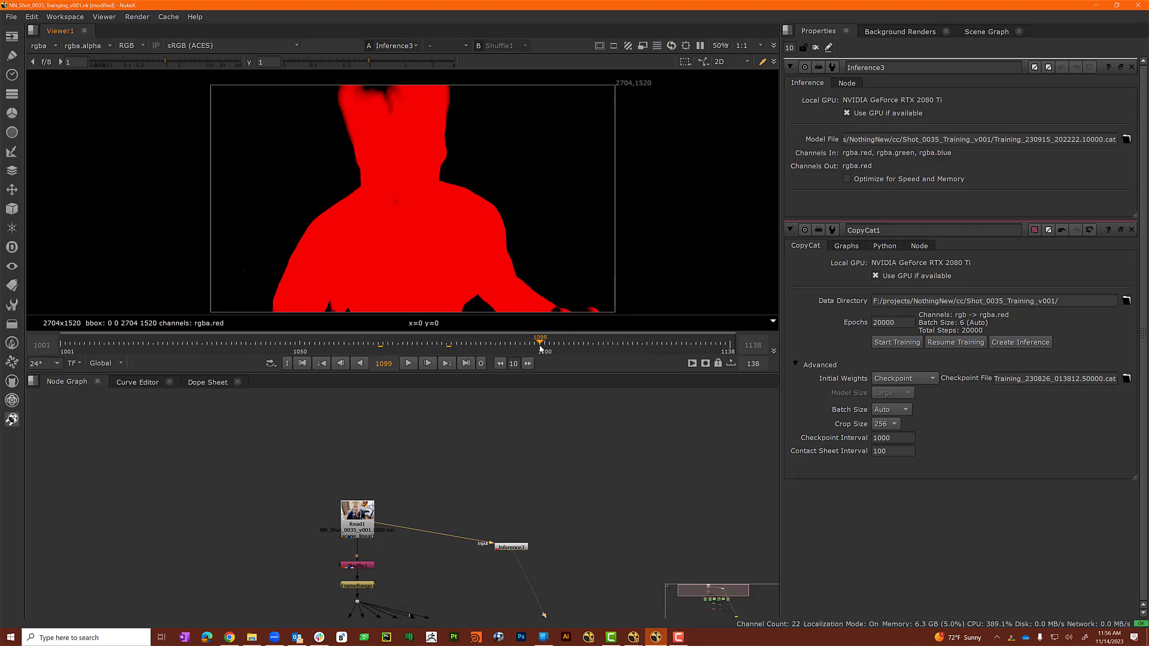
key(1)
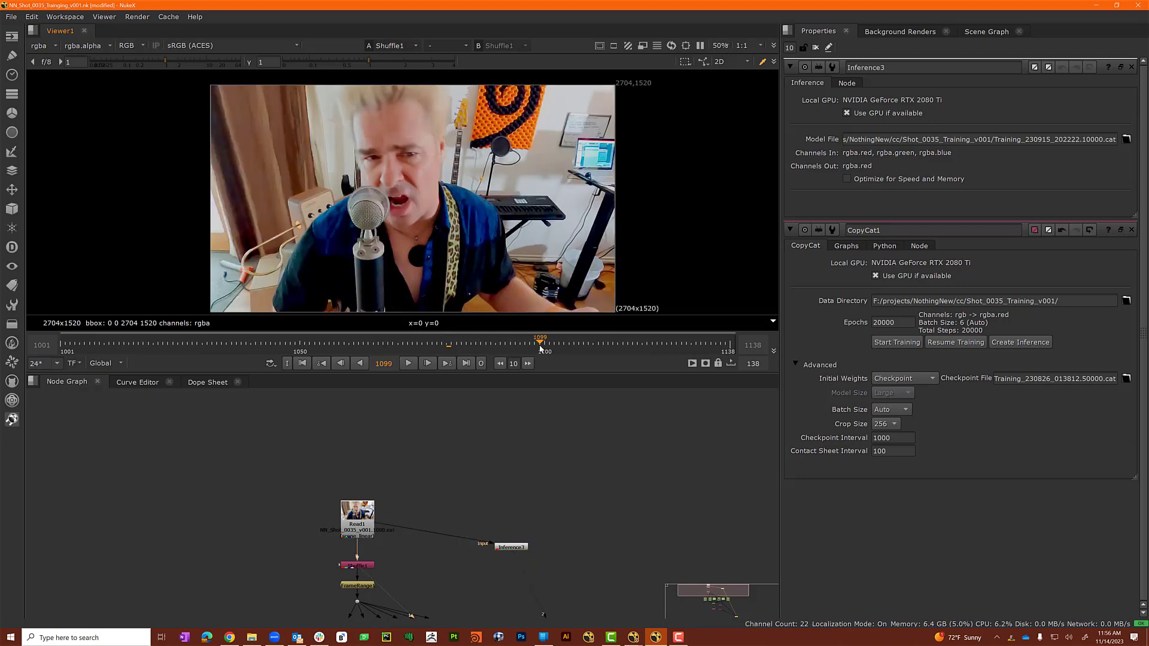
key(2)
key(1)
key(2)
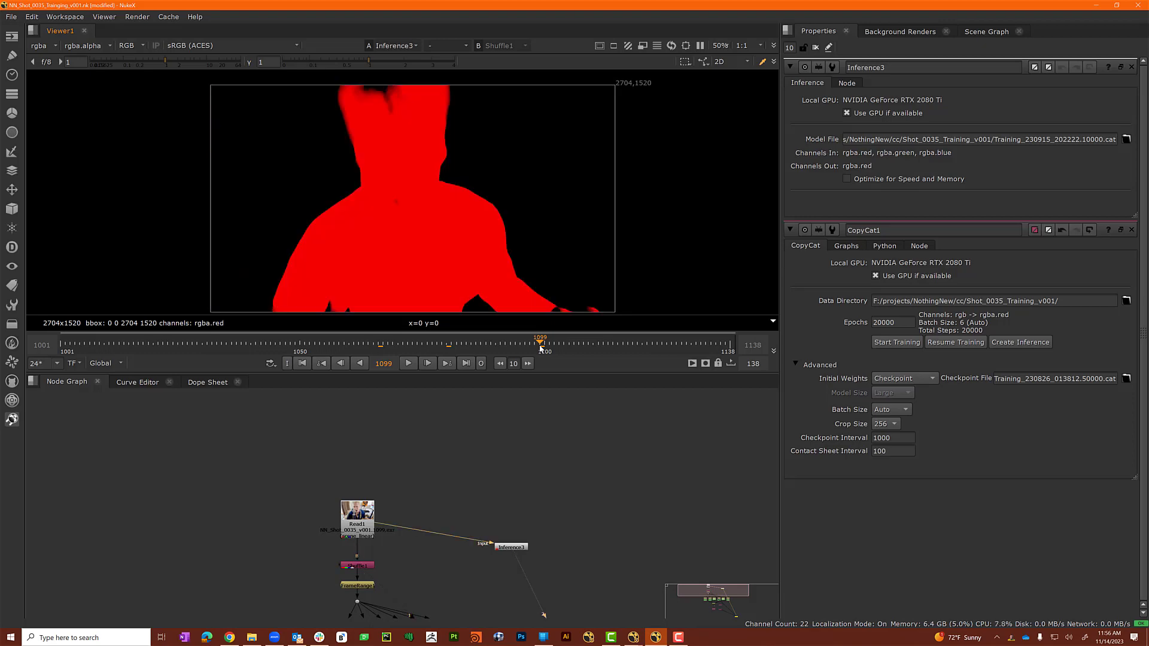
key(1)
key(2)
key(2)
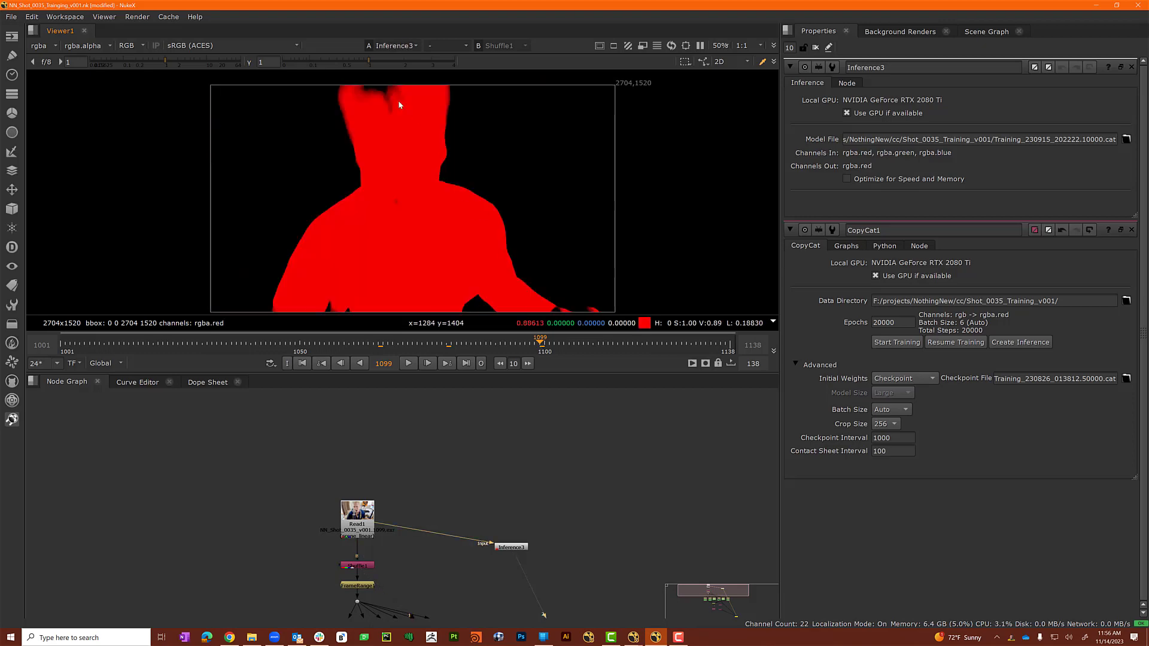
key(1)
key(2)
key(1)
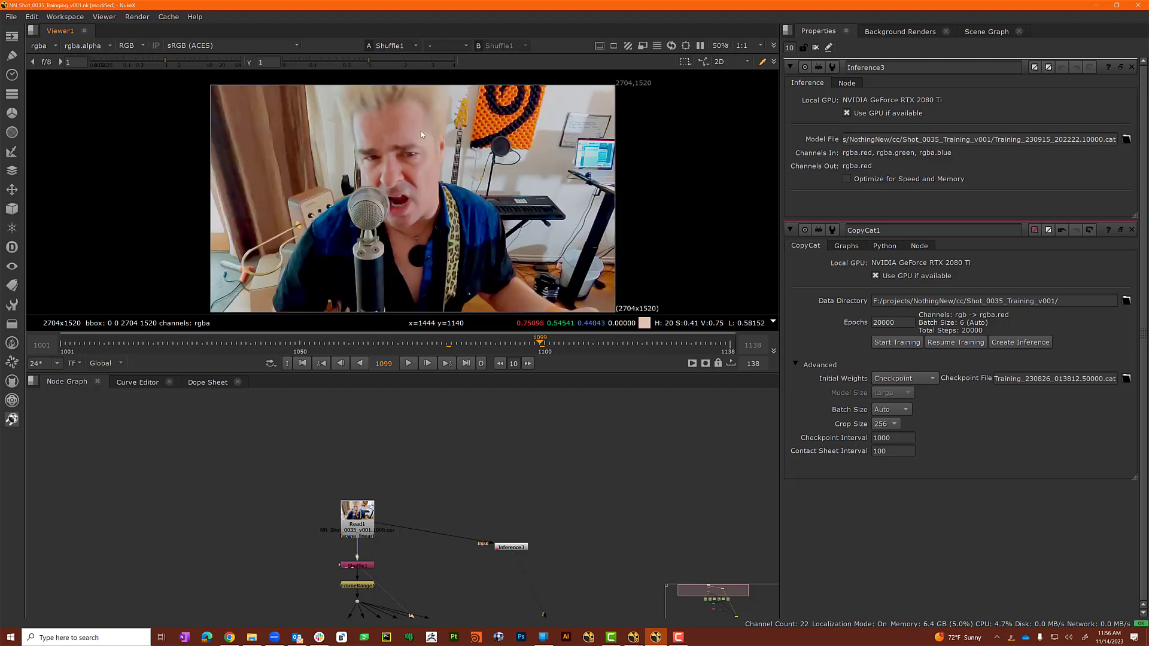
key(2)
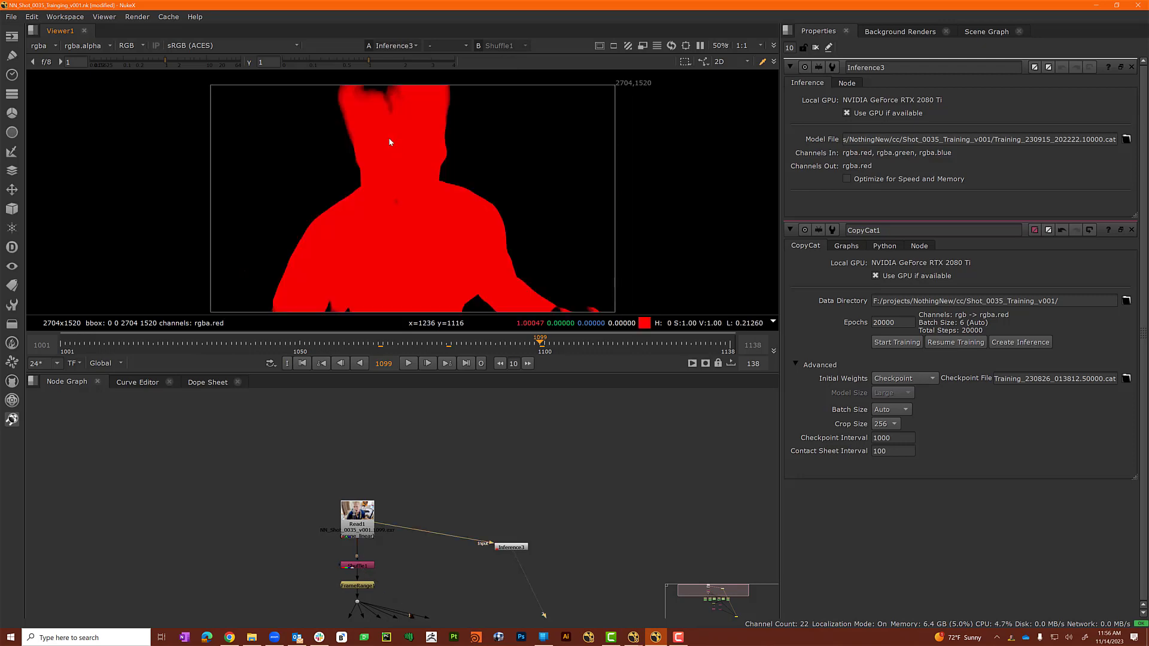
key(1)
Go to frame 1103 and repeatedly switch between the generated matte and the plate to check the silhouette.
click(560, 341)
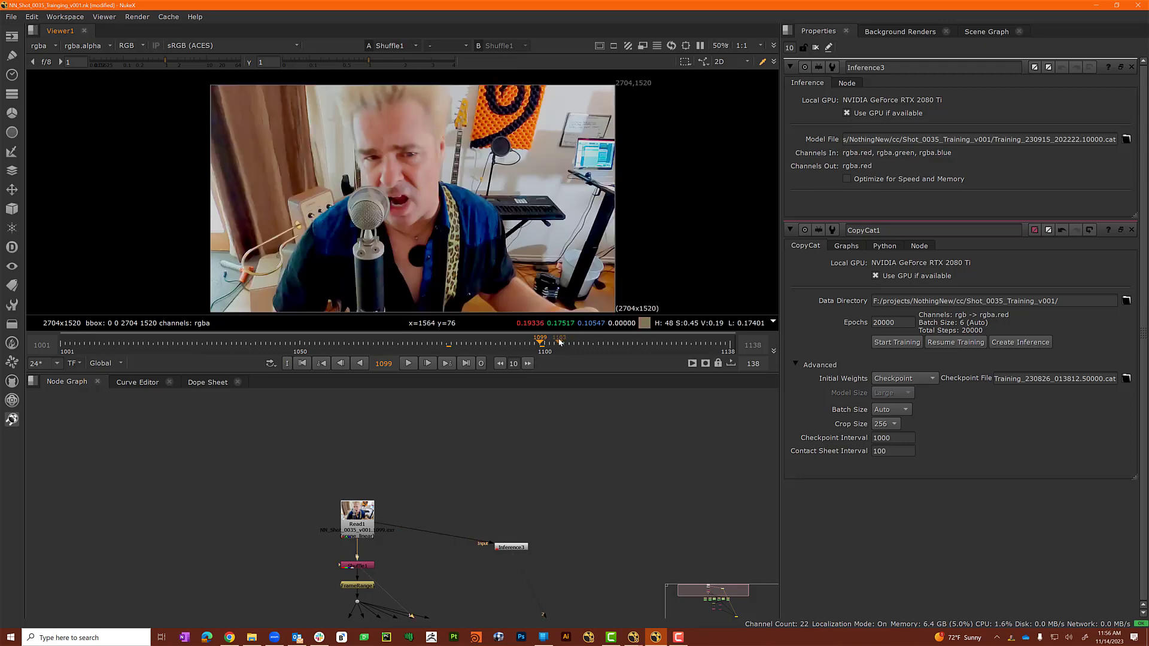
key(2)
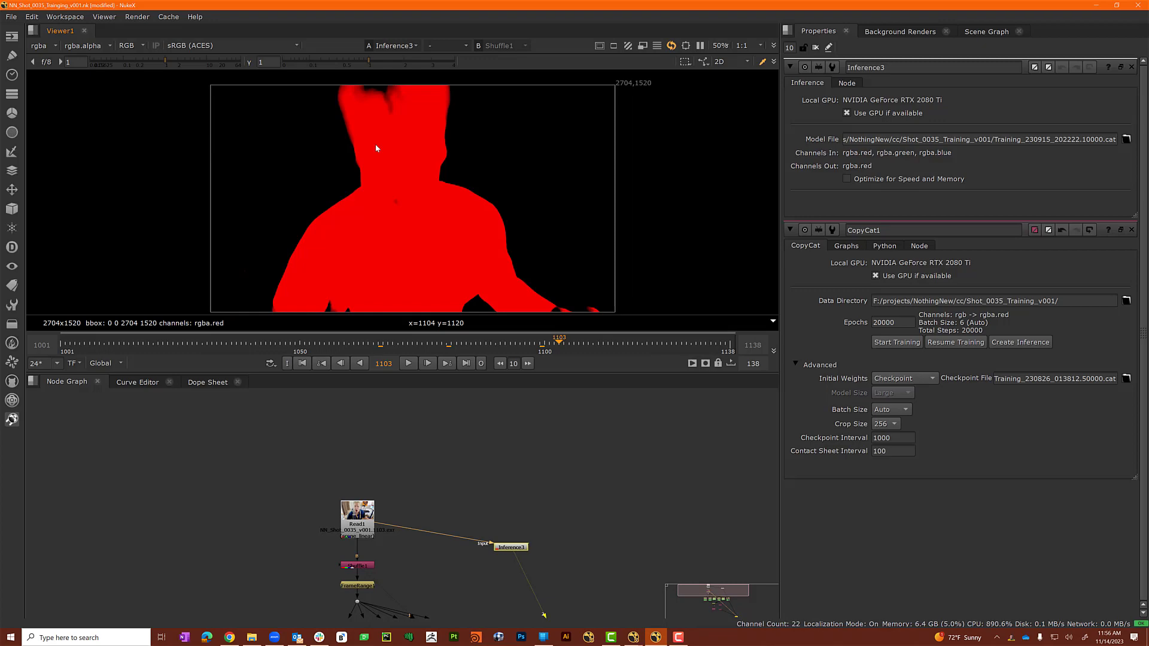
key(1)
key(2)
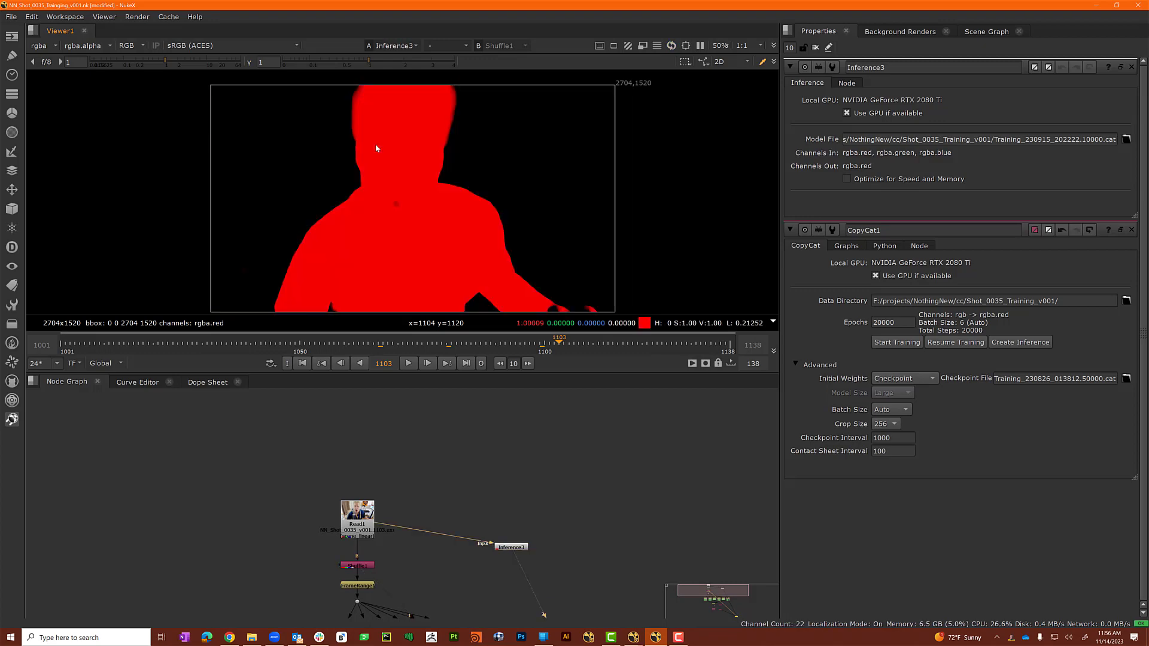
key(1)
key(2)
key(1)
key(2)
key(1)
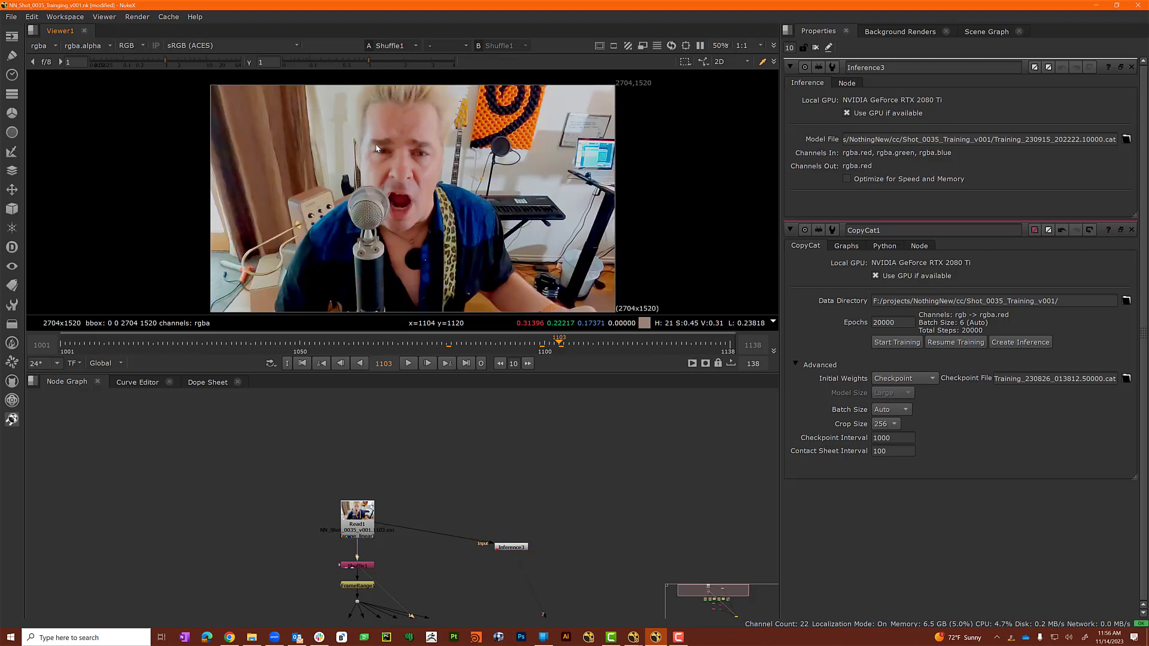
key(2)
key(1)
key(2)
key(1)
key(2)
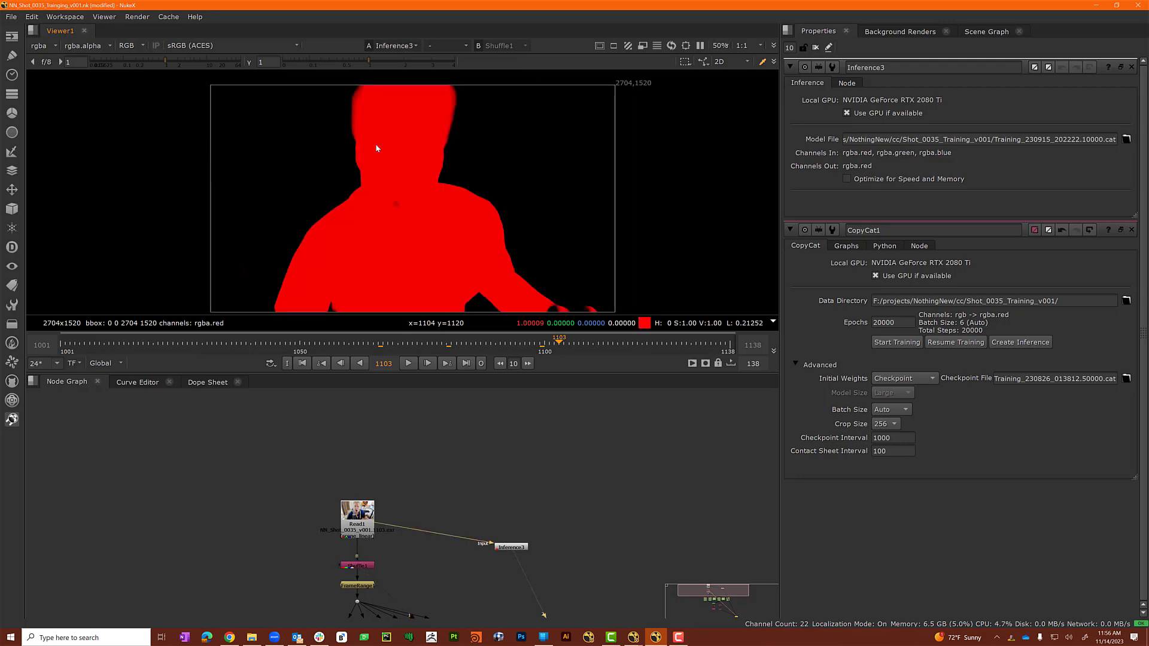
key(1)
Go to frame 1108 and compare the generated matte's edges with the original plate.
click(584, 345)
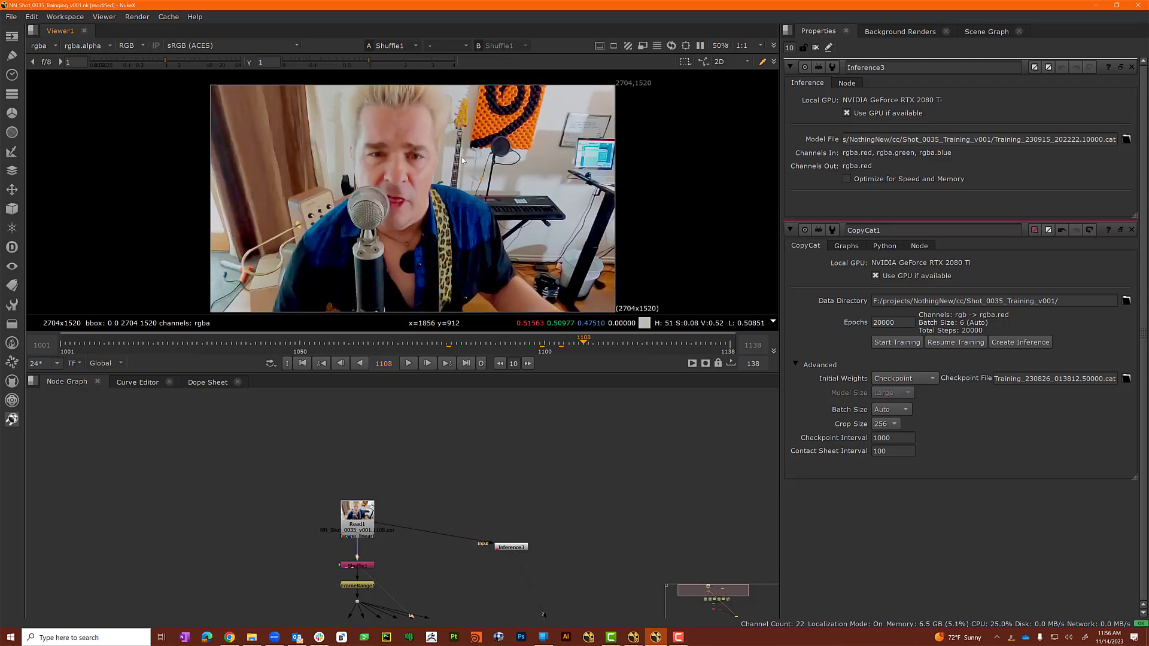
key(2)
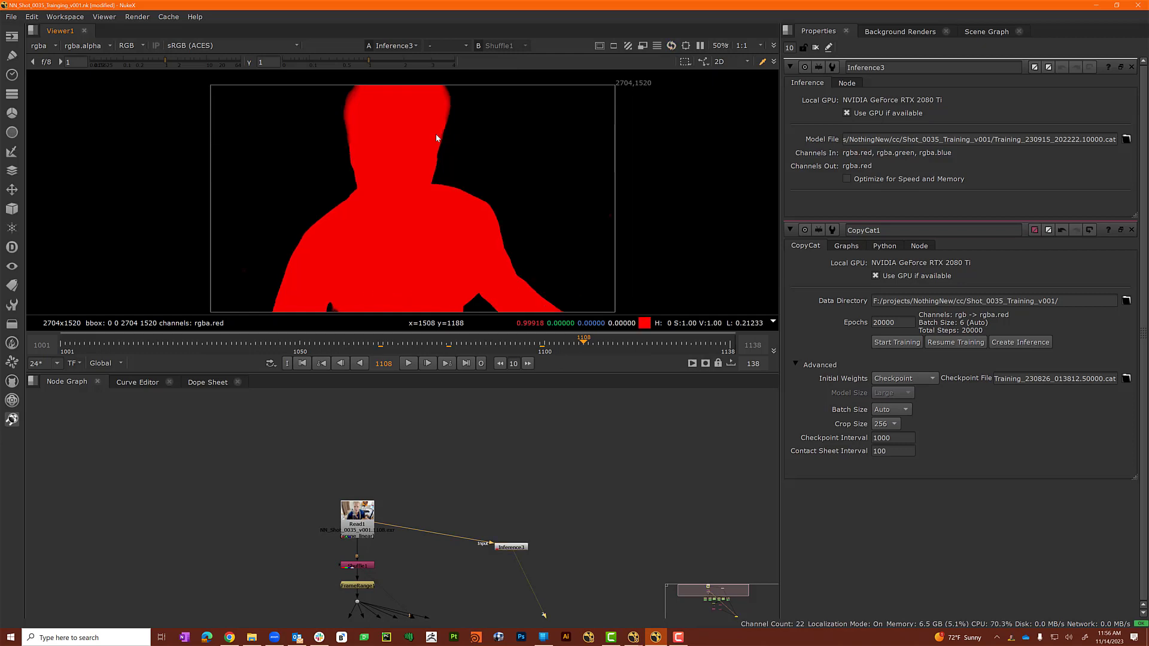
key(1)
key(2)
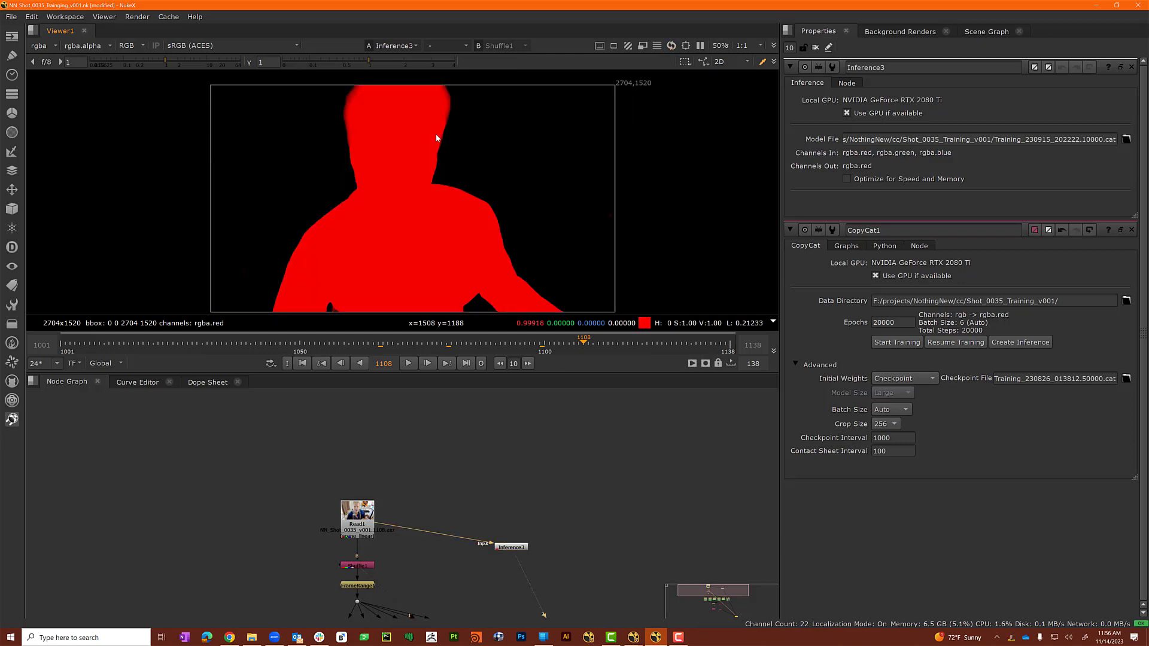
key(1)
key(2)
key(1)
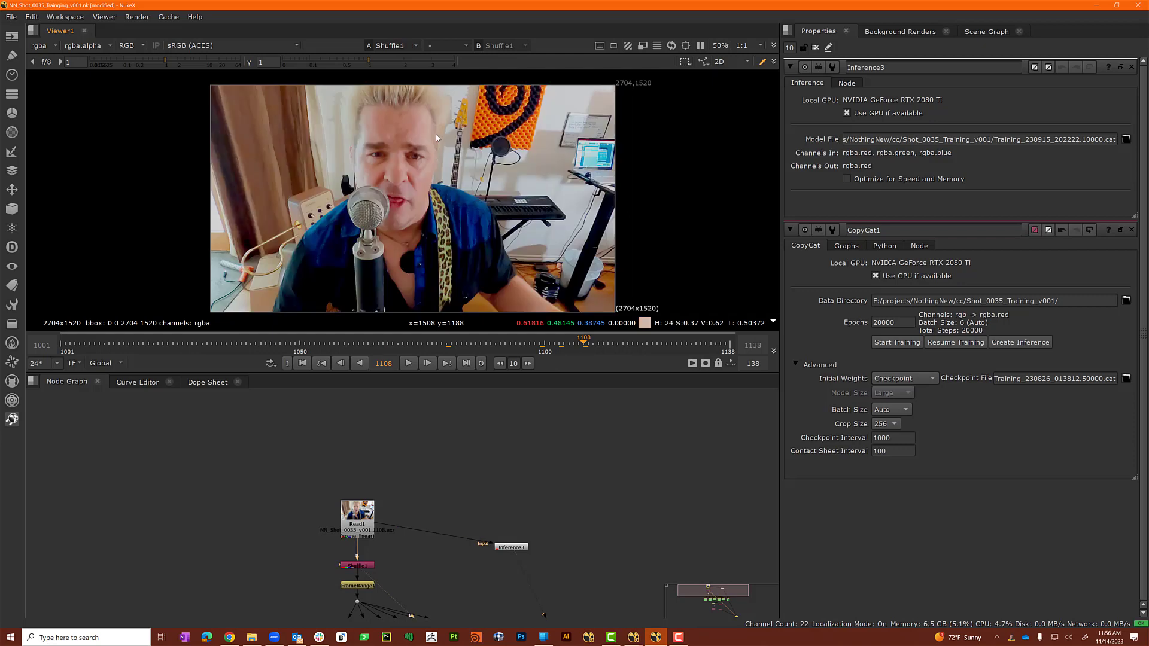
key(alt+Tab)
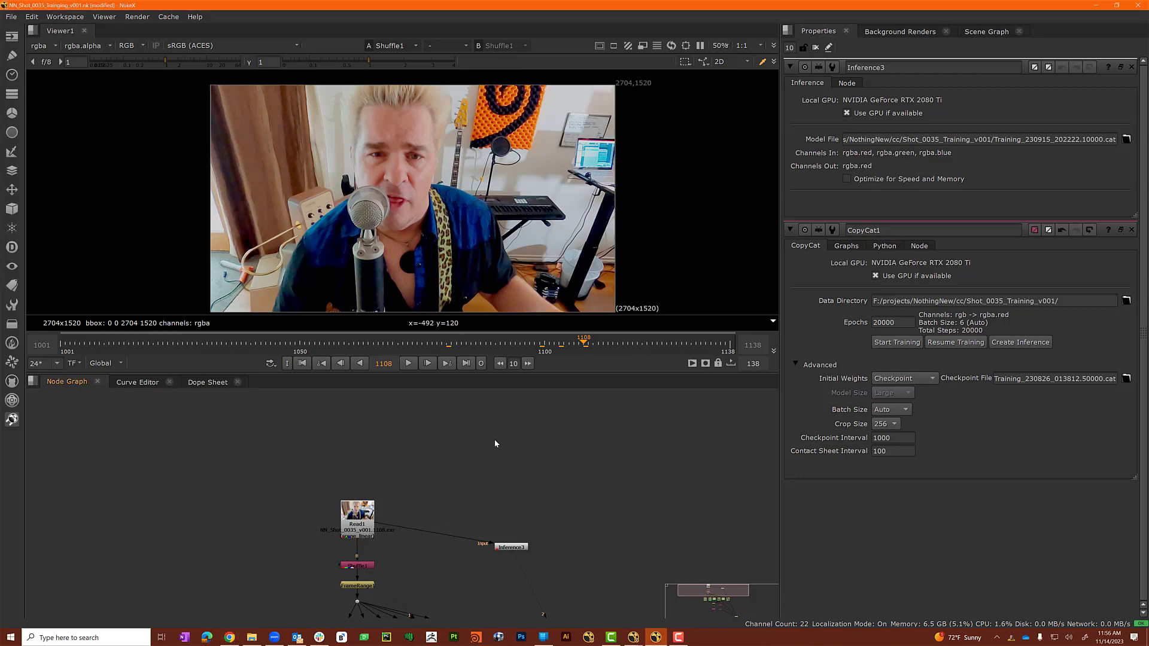
Read in the NN_Shot_0050_v001 EXR sequence from its folder inside the Plates directory.
key(r)
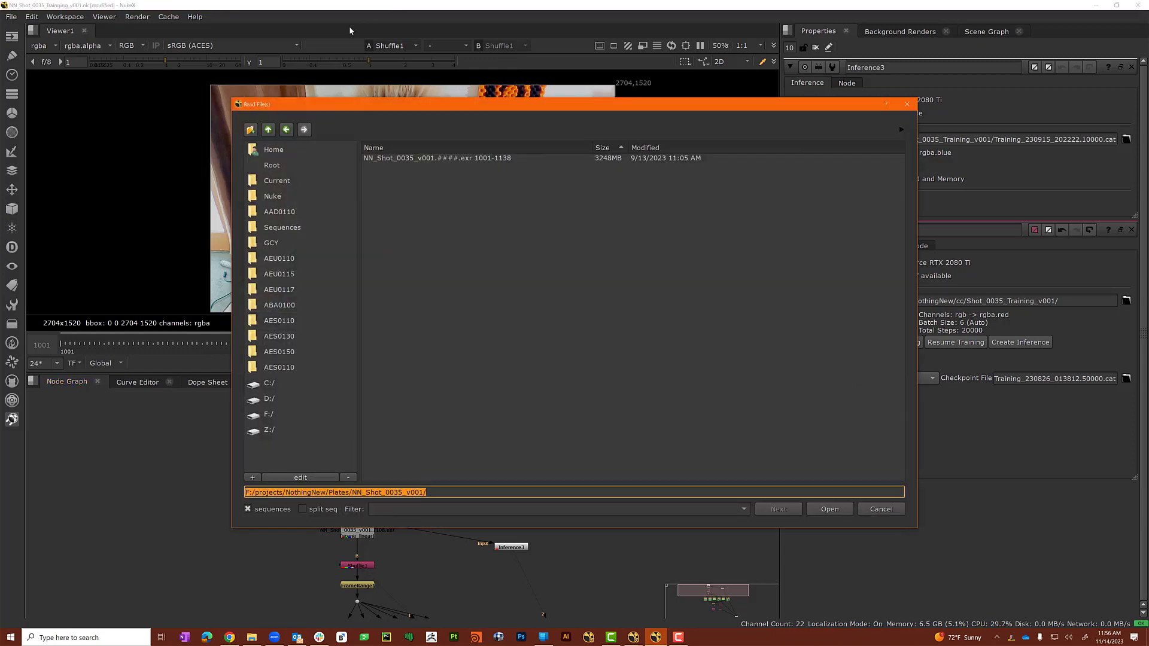
click(268, 131)
scroll(487, 392, down, 5)
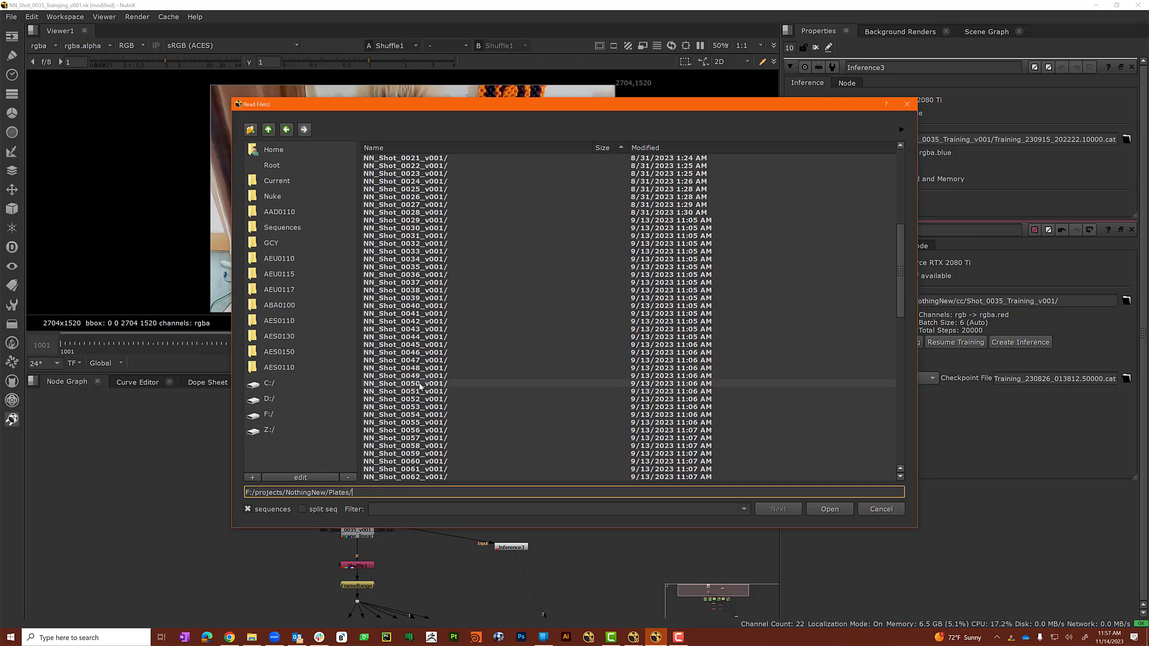
double_click(464, 384)
double_click(406, 158)
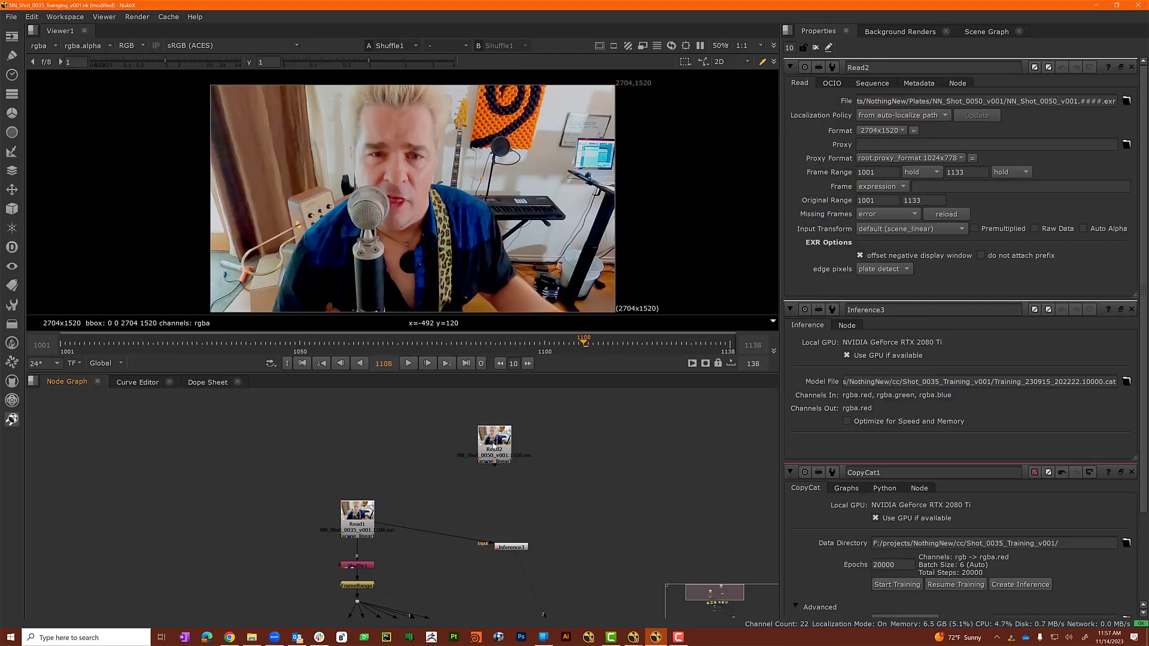
Move to frame 1039 and reconnect the Inference3 node's input from Read1 to the new Read2 plate.
click(245, 342)
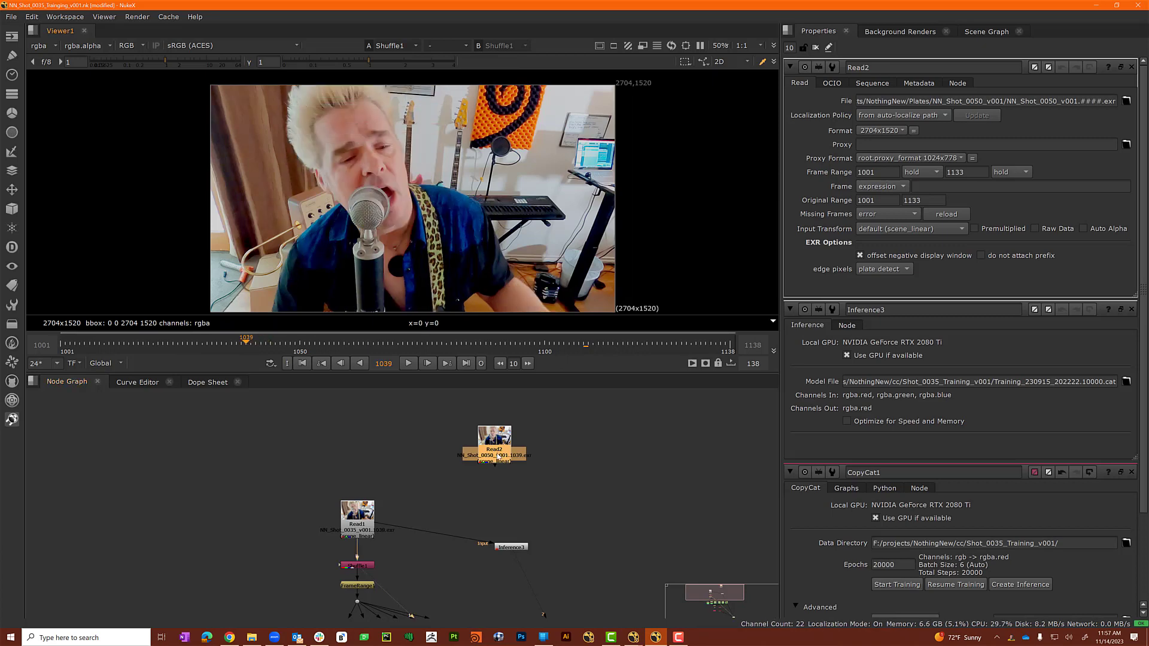
drag(494, 454, 483, 455)
drag(386, 523, 488, 455)
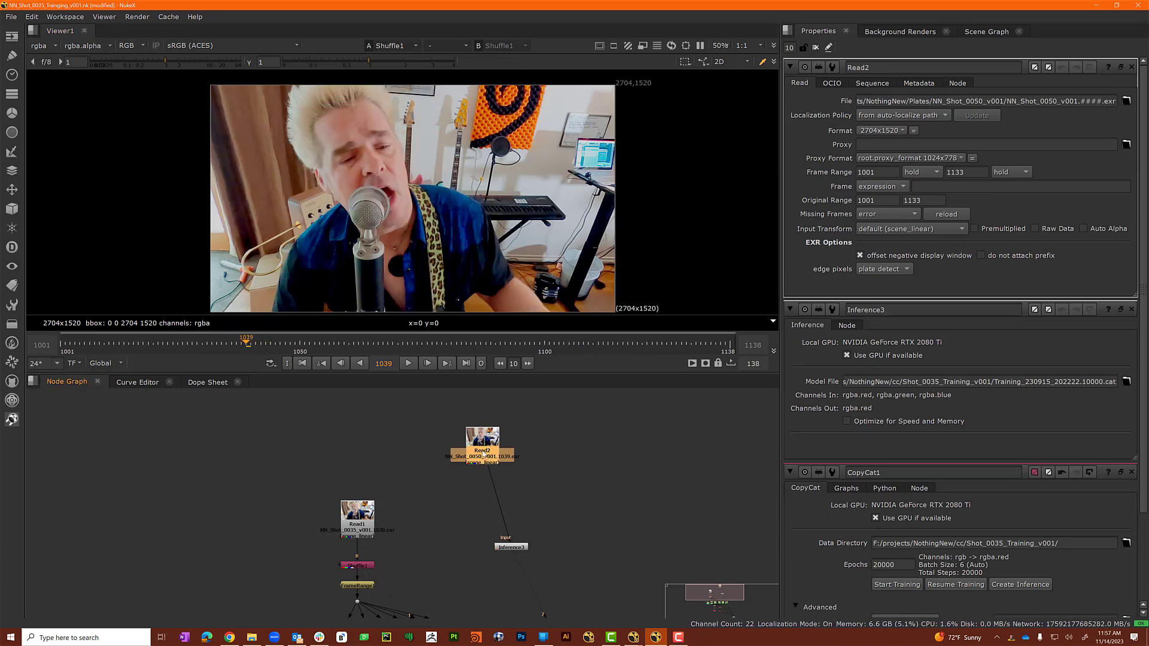
View the shot 0050 plate at frame 1039 and compare it with the matte from Inference3.
key(1)
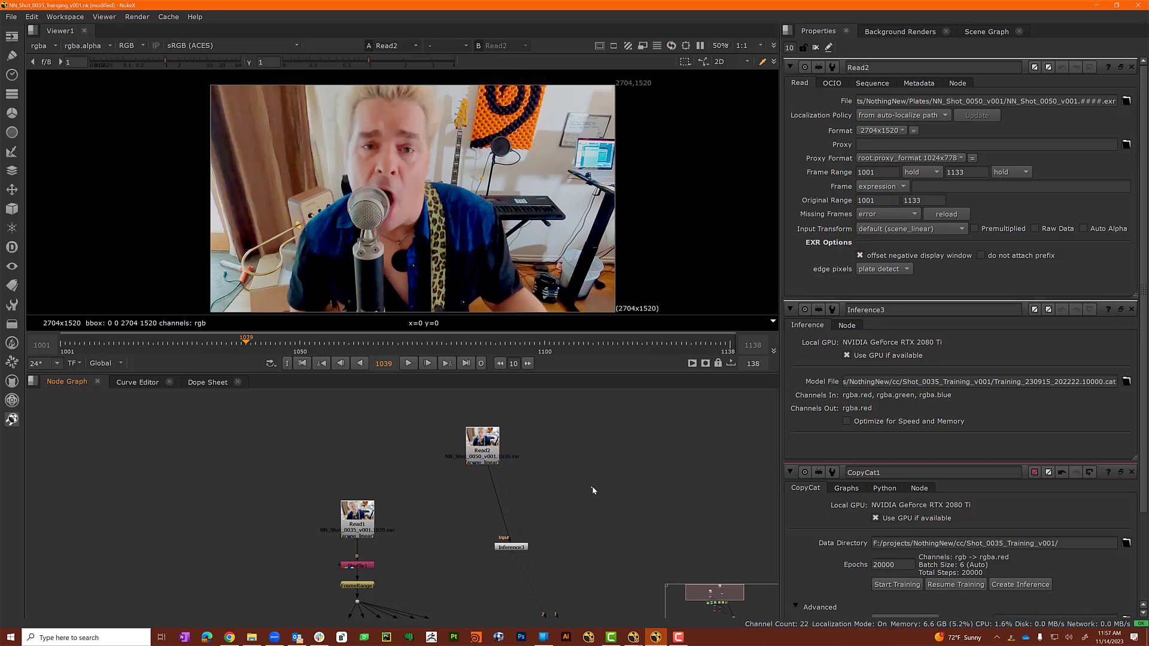
key(2)
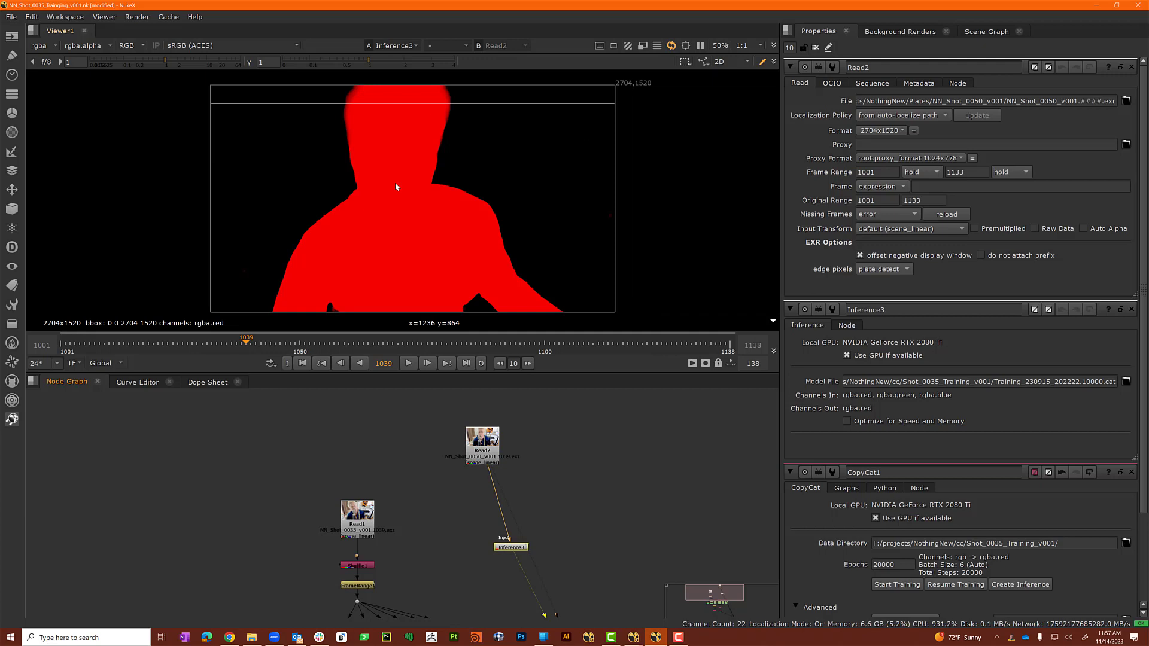
key(1)
key(2)
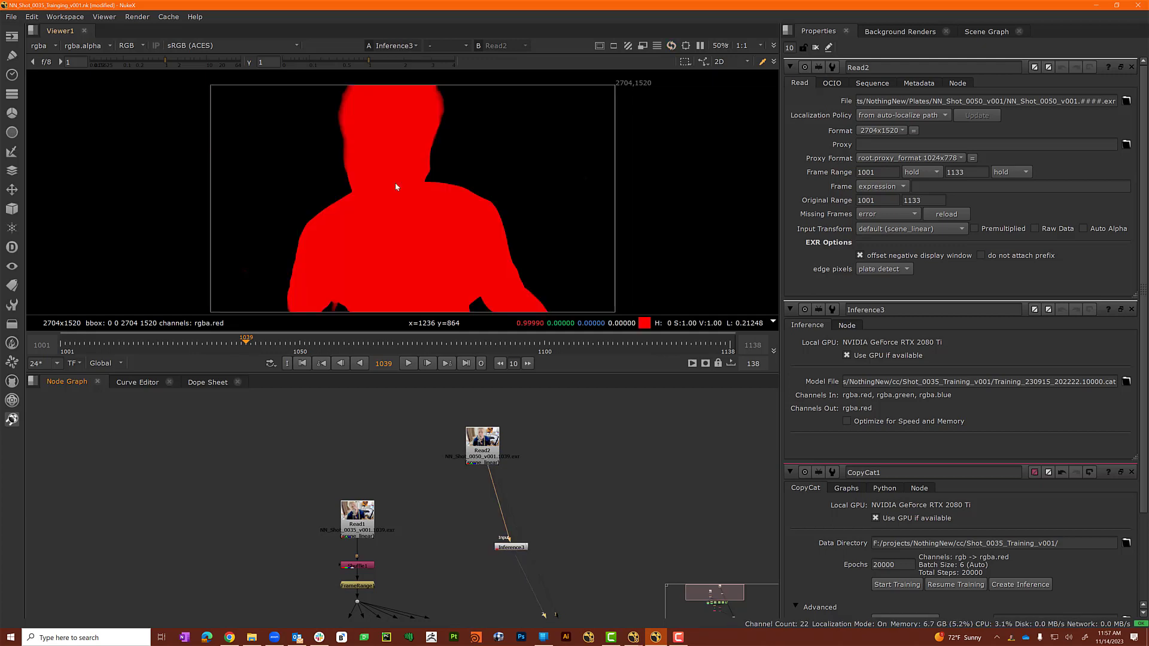
key(1)
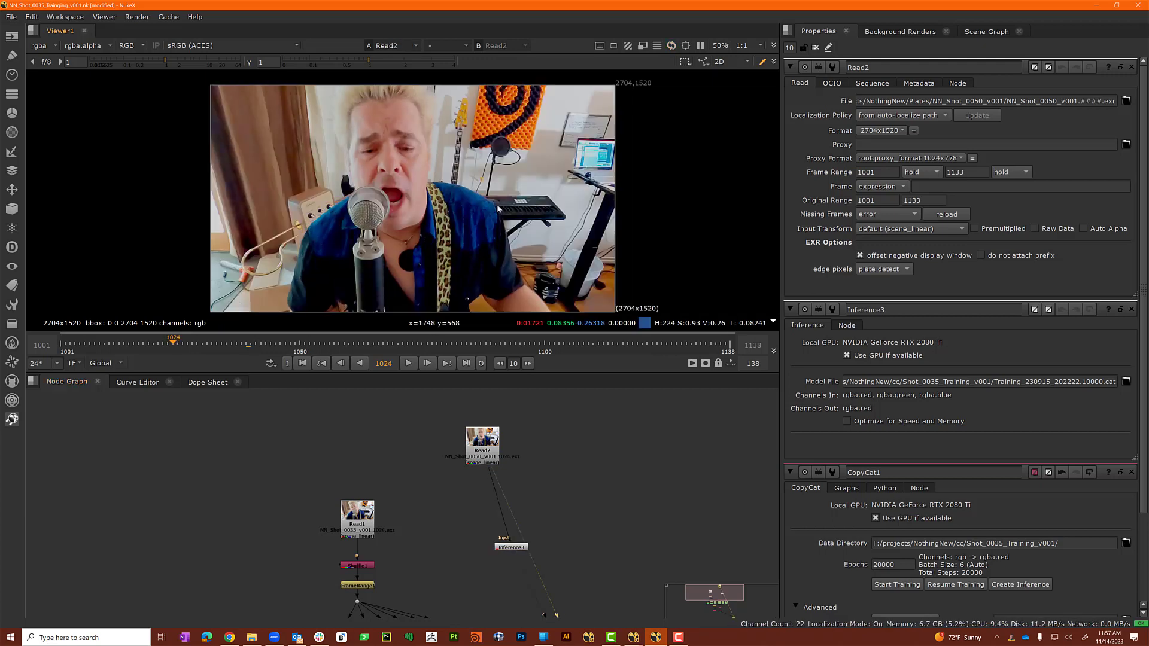
Compare the Inference3 matte with the shot 0050 plate at frame 1024.
key(2)
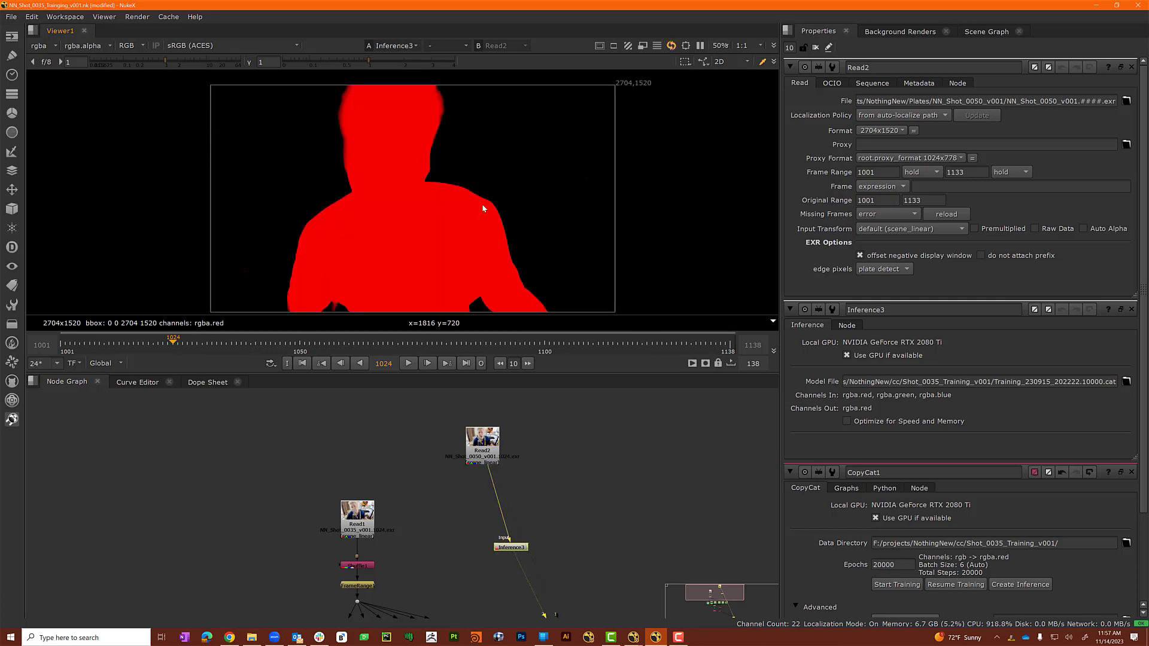
key(1)
key(2)
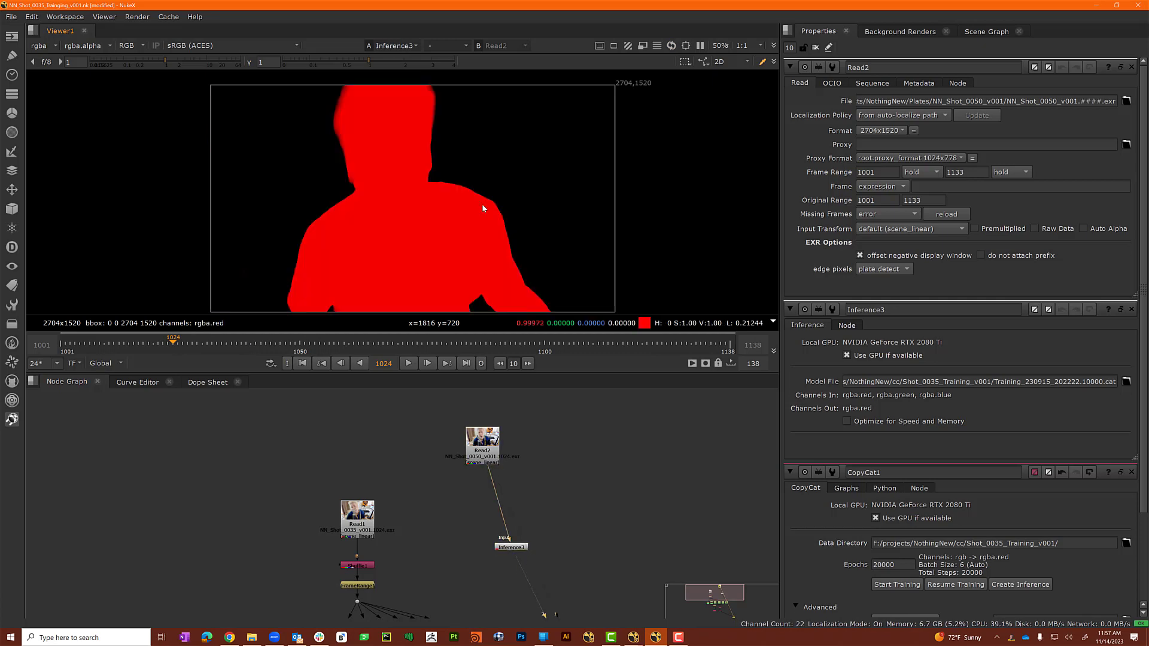
key(1)
key(2)
Go to frame 1009 and switch repeatedly between the shot 0050 plate and its matte to check the match.
drag(84, 342, 101, 342)
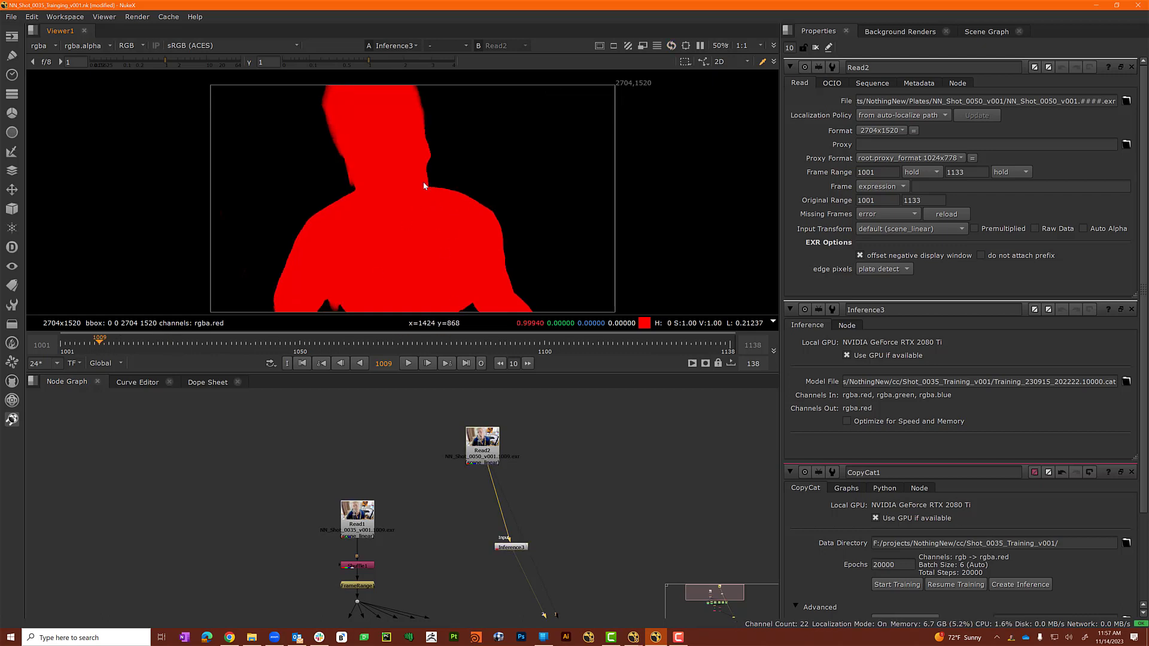
key(2)
key(1)
key(2)
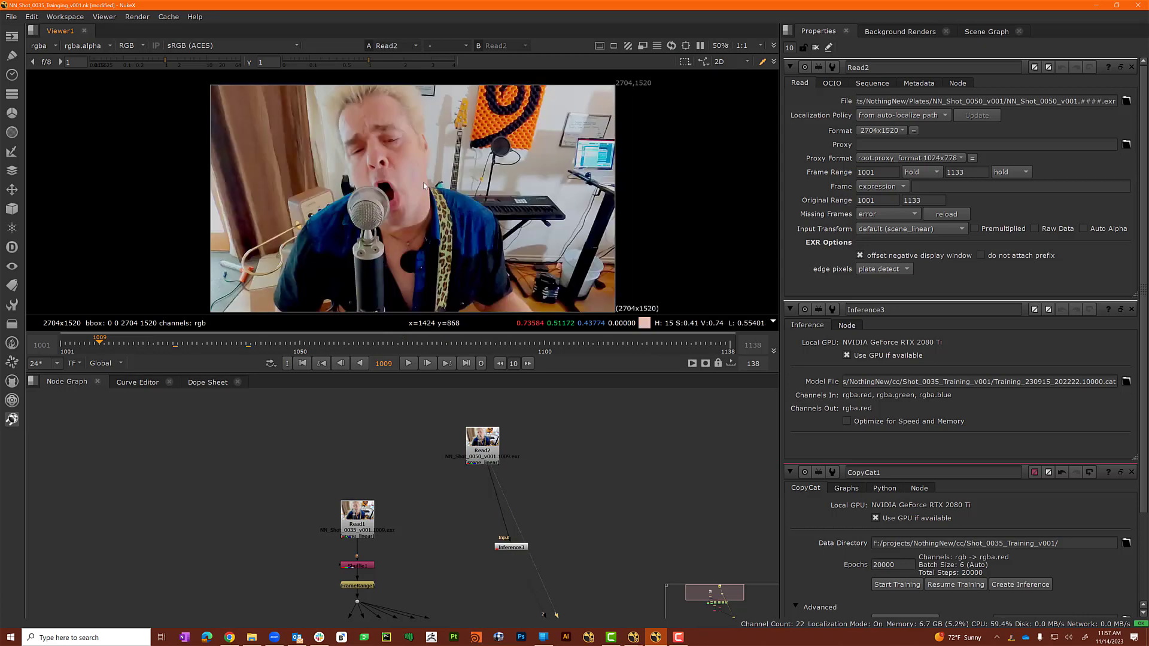
key(1)
key(2)
key(1)
key(2)
key(1)
key(2)
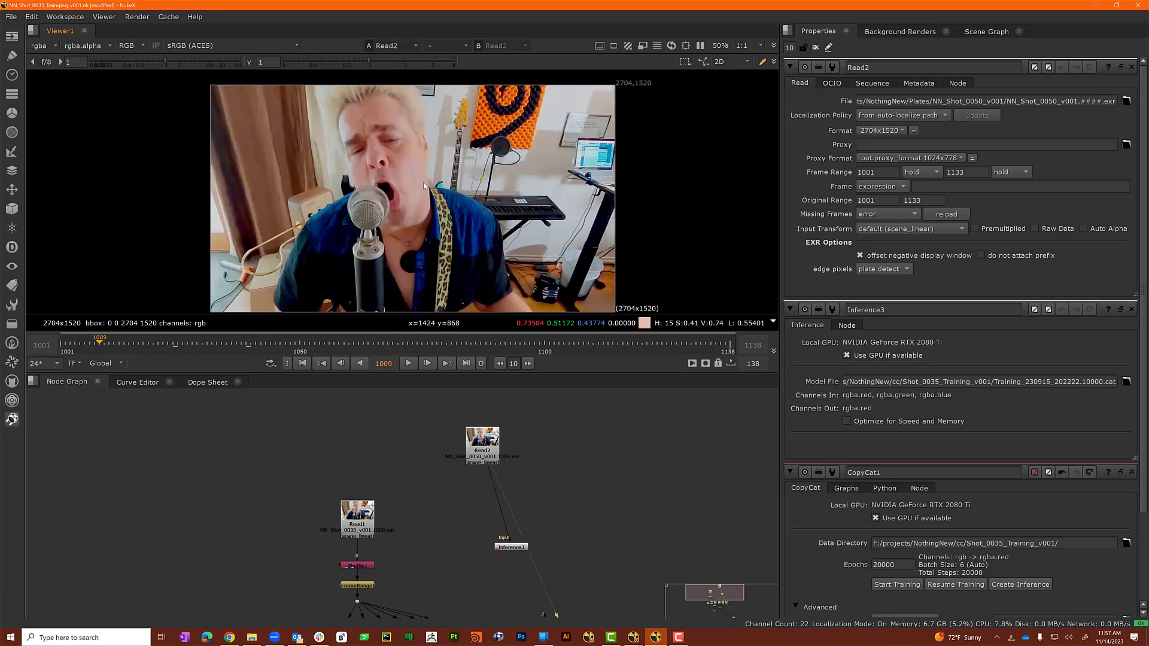
key(1)
key(2)
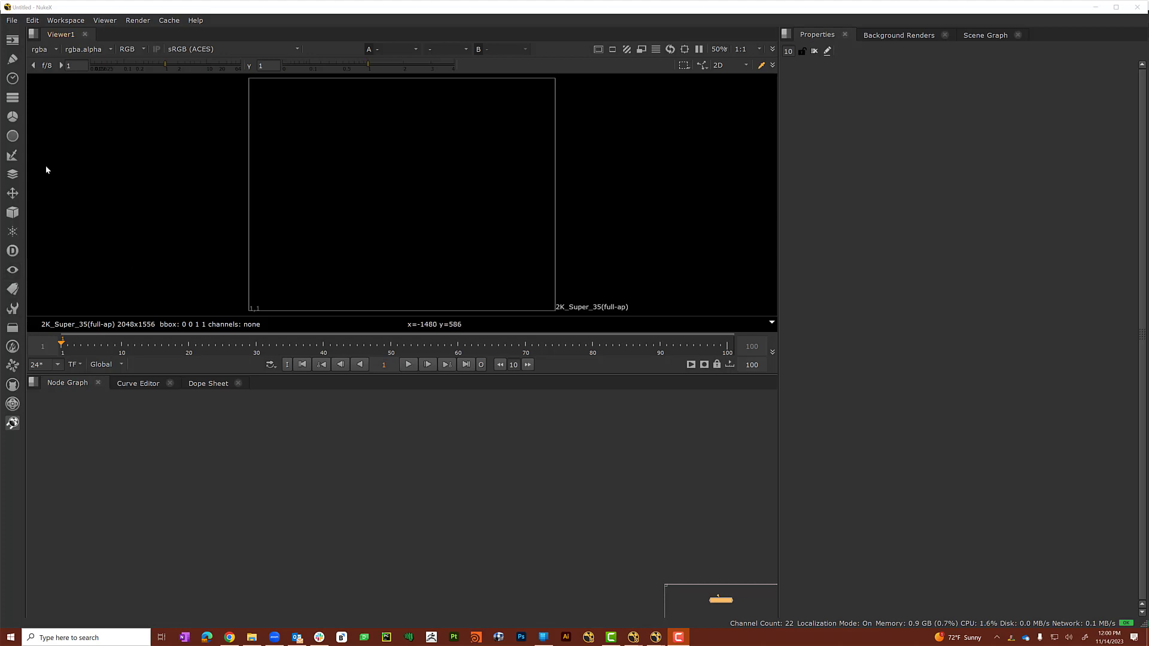
Start adding a Read node to the empty script and browse to the F:/projects/NothingNew/Plates/ folder.
click(255, 472)
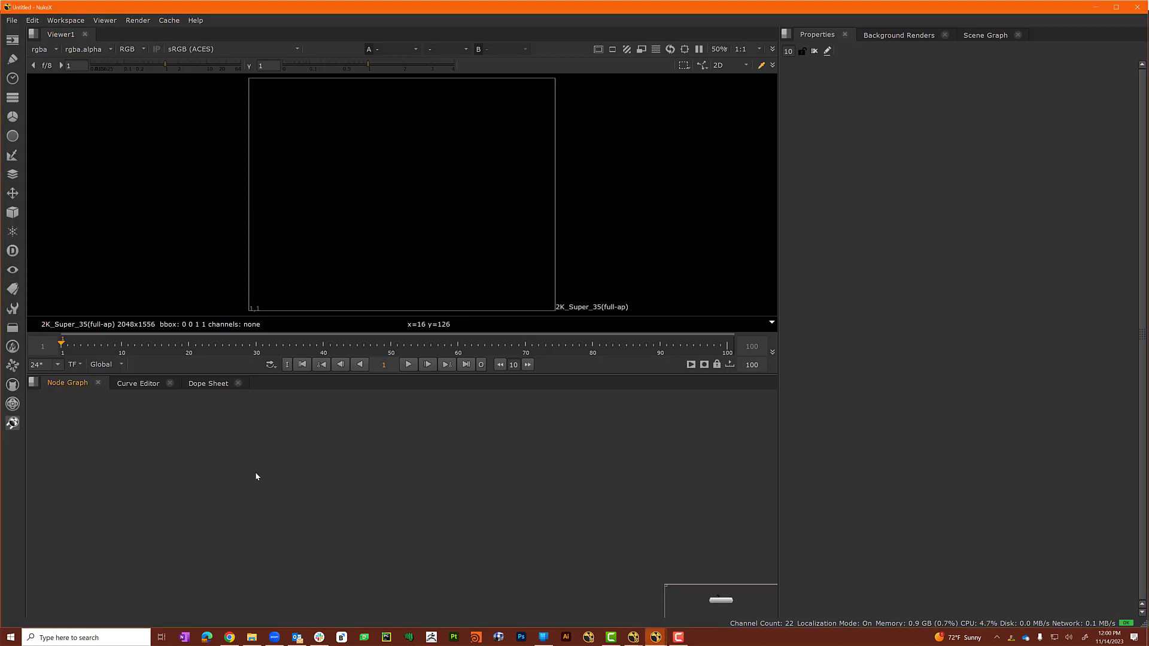
key(Tab)
text(read)
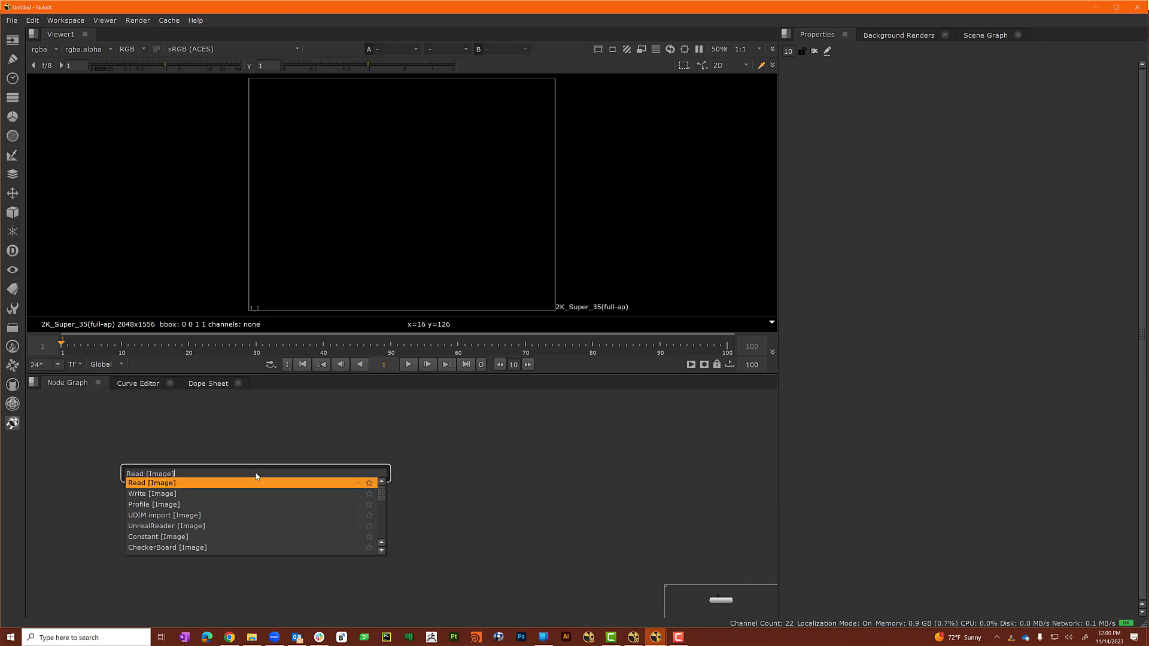
key(Return)
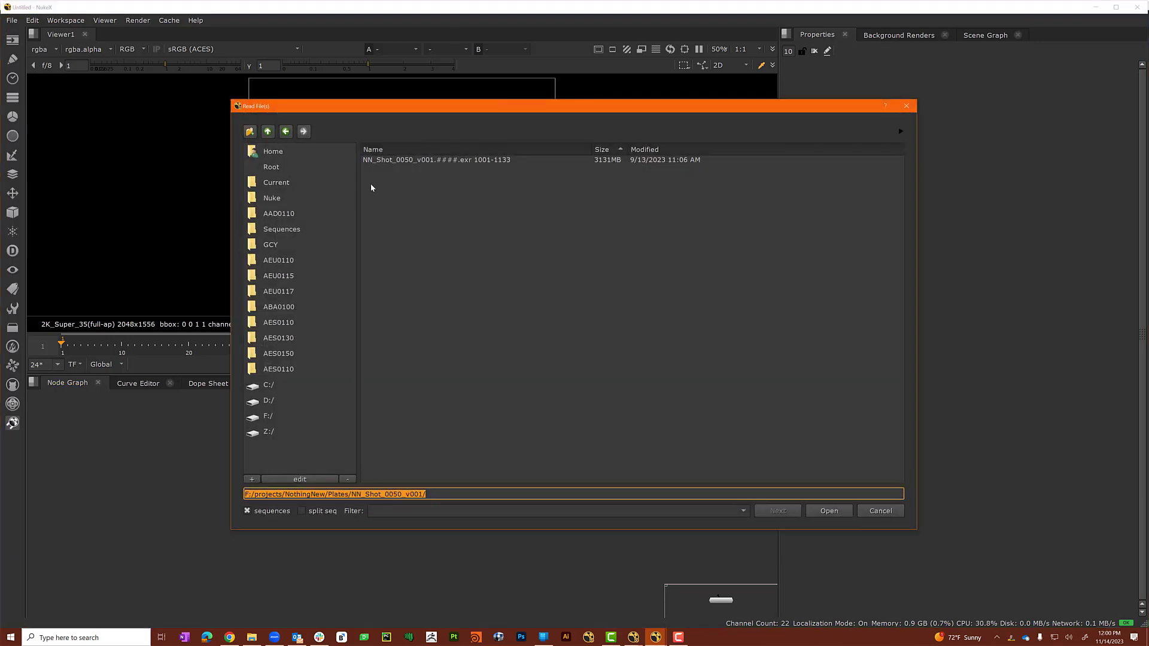
click(268, 131)
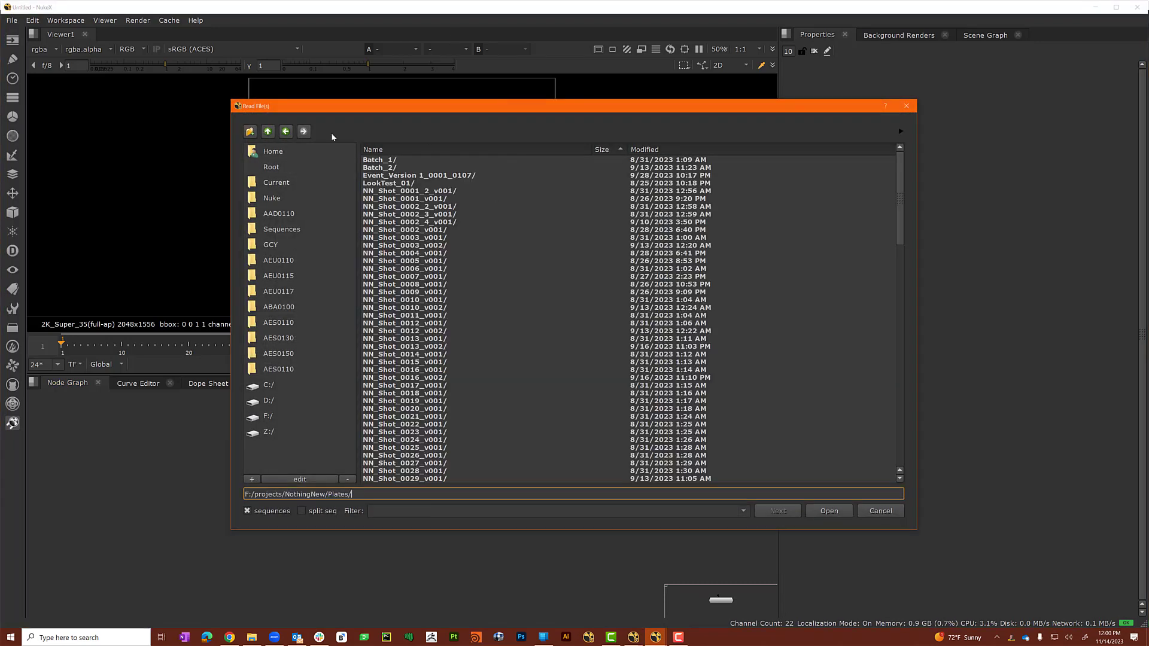
double_click(426, 293)
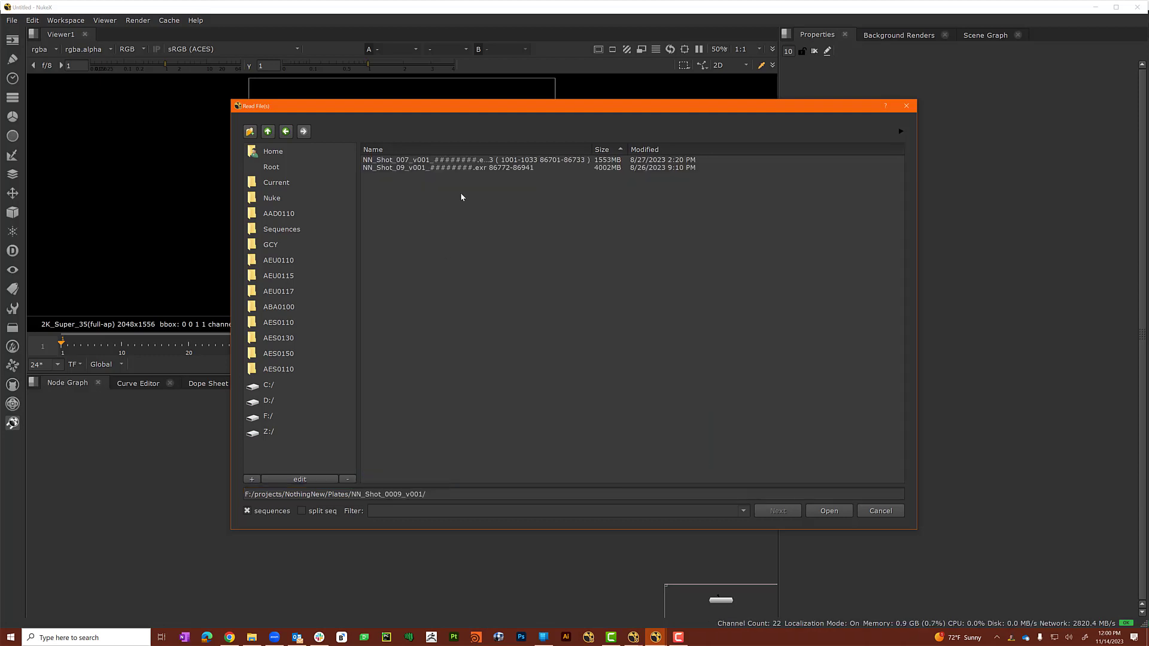
click(406, 168)
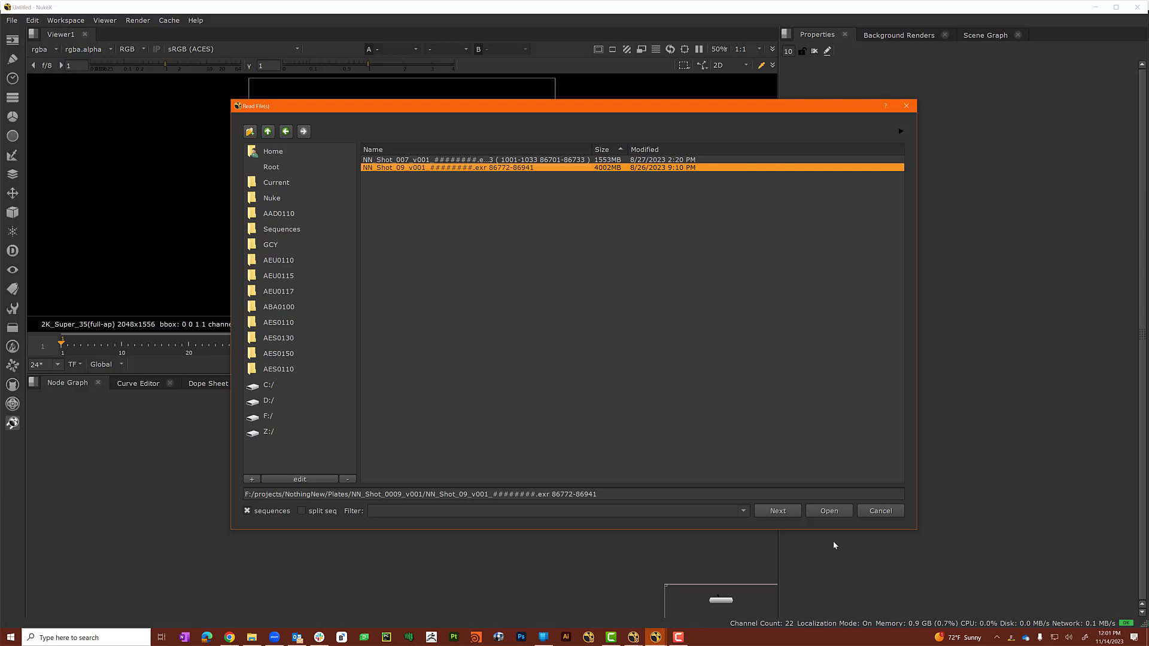
click(828, 511)
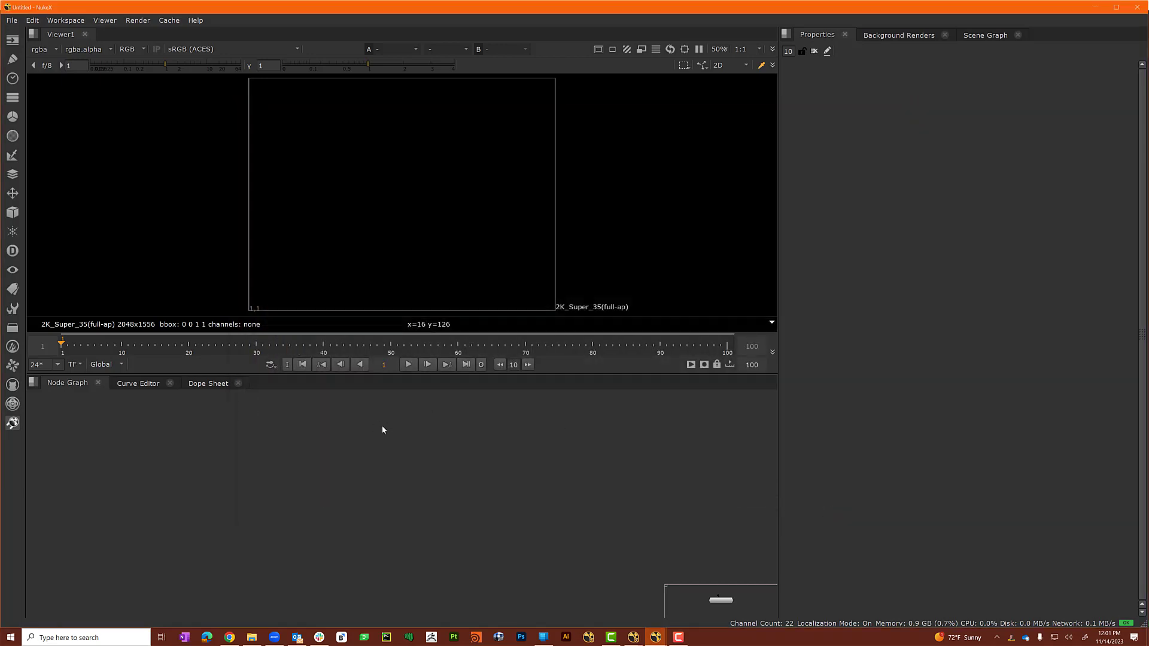
drag(257, 481, 214, 456)
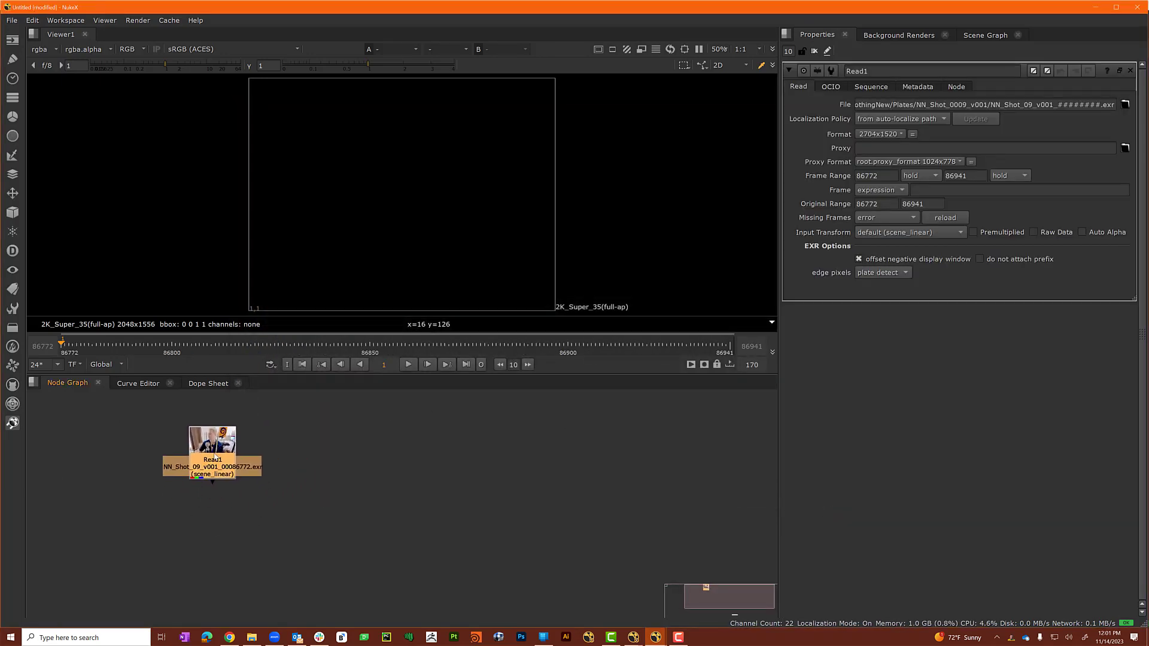
key(1)
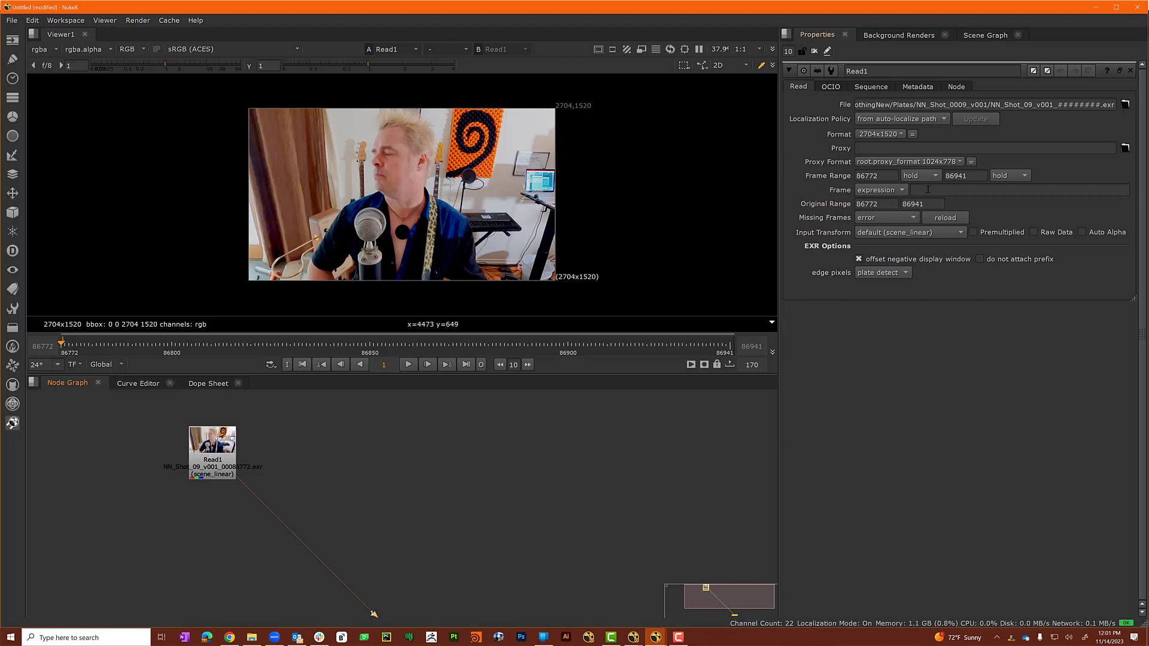
Set the Read node's frame mode to start at 1001, and open the project settings.
click(895, 190)
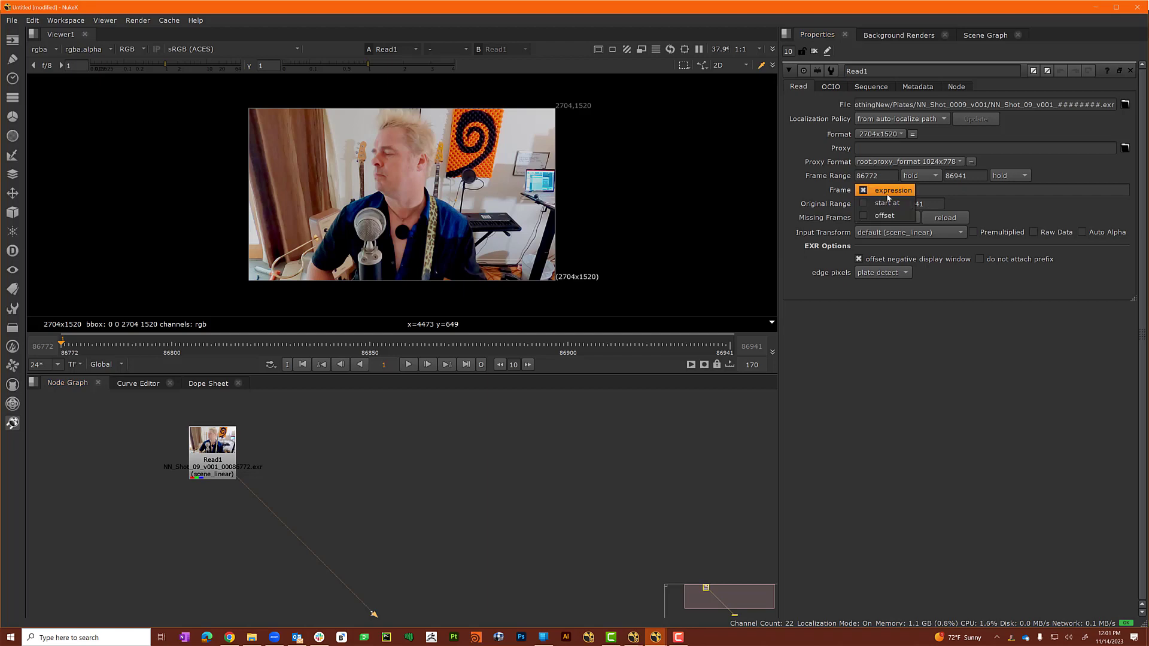
click(886, 204)
click(931, 190)
text(1)
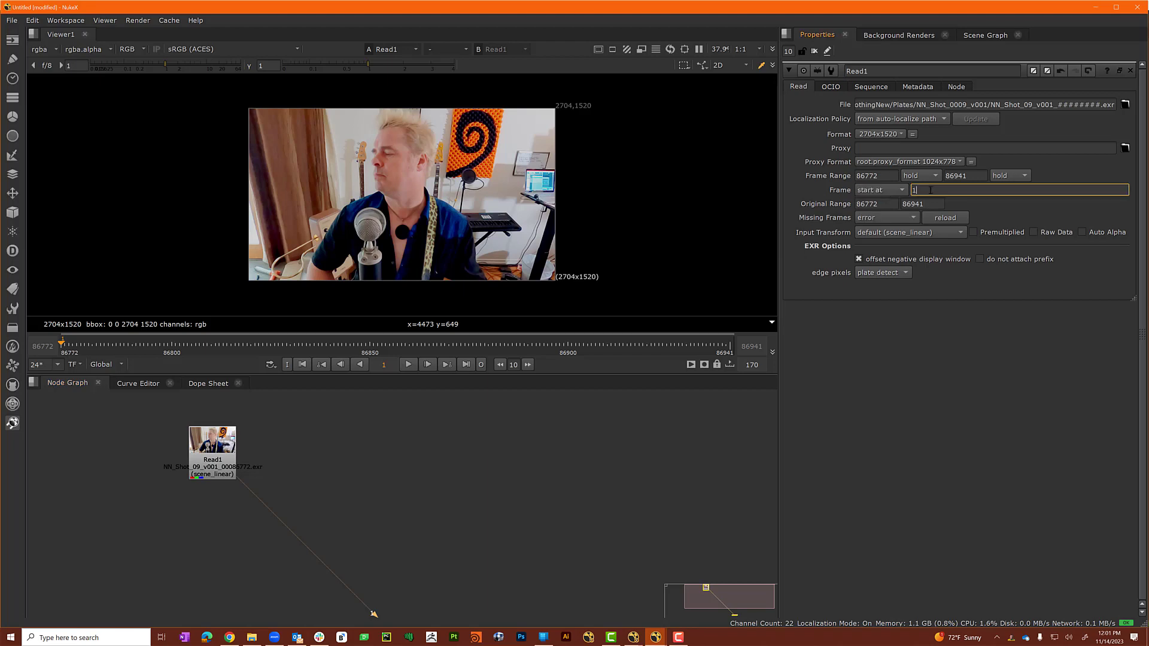
text(001)
click(442, 499)
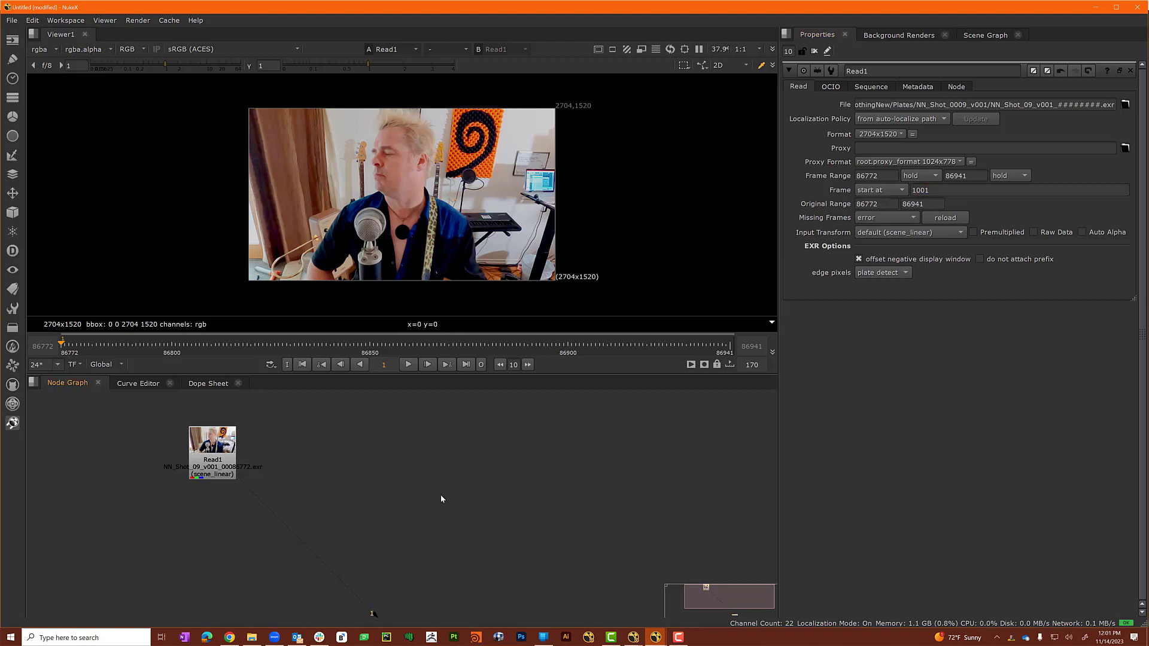
key(s)
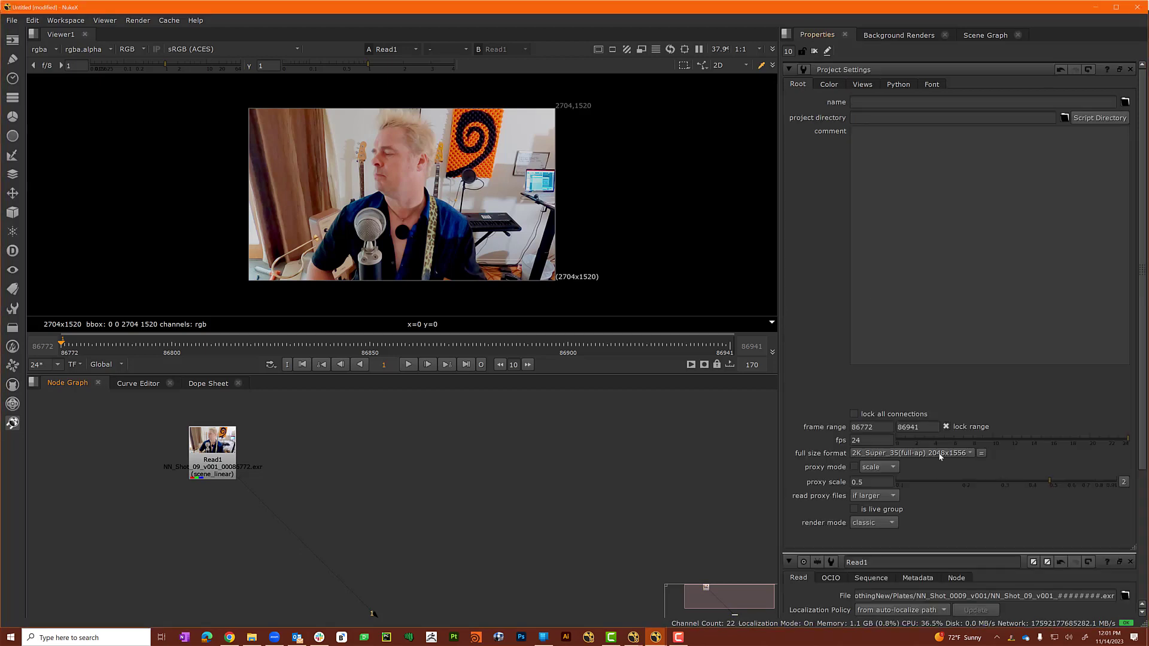
double_click(881, 428)
text(1)
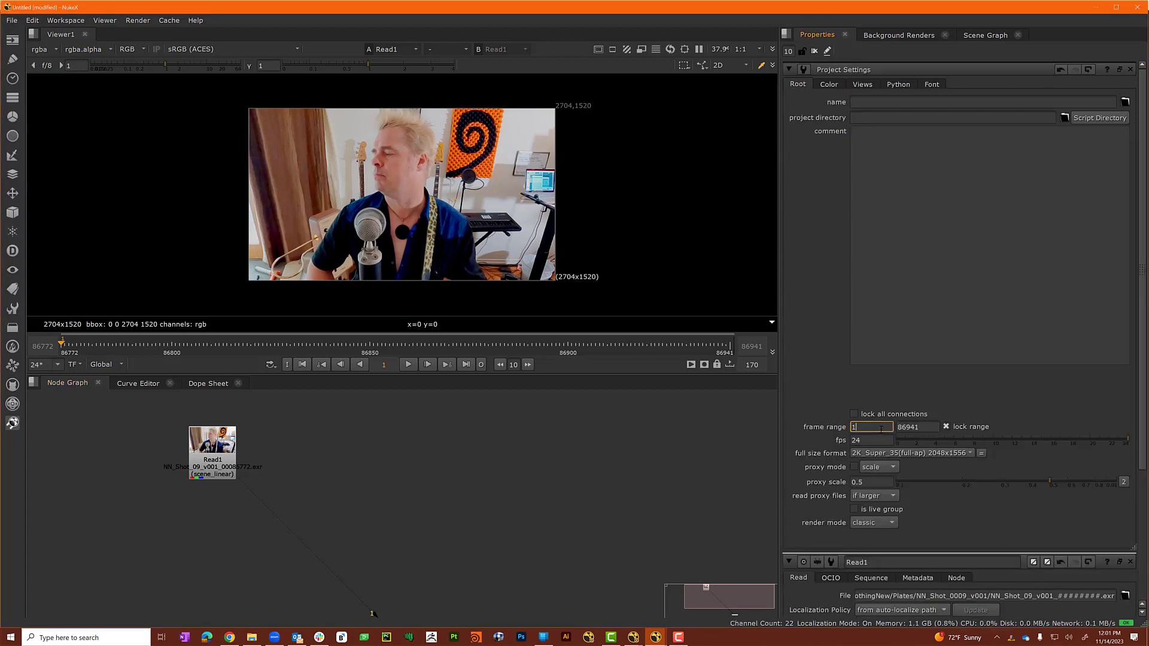
text(001)
key(Tab)
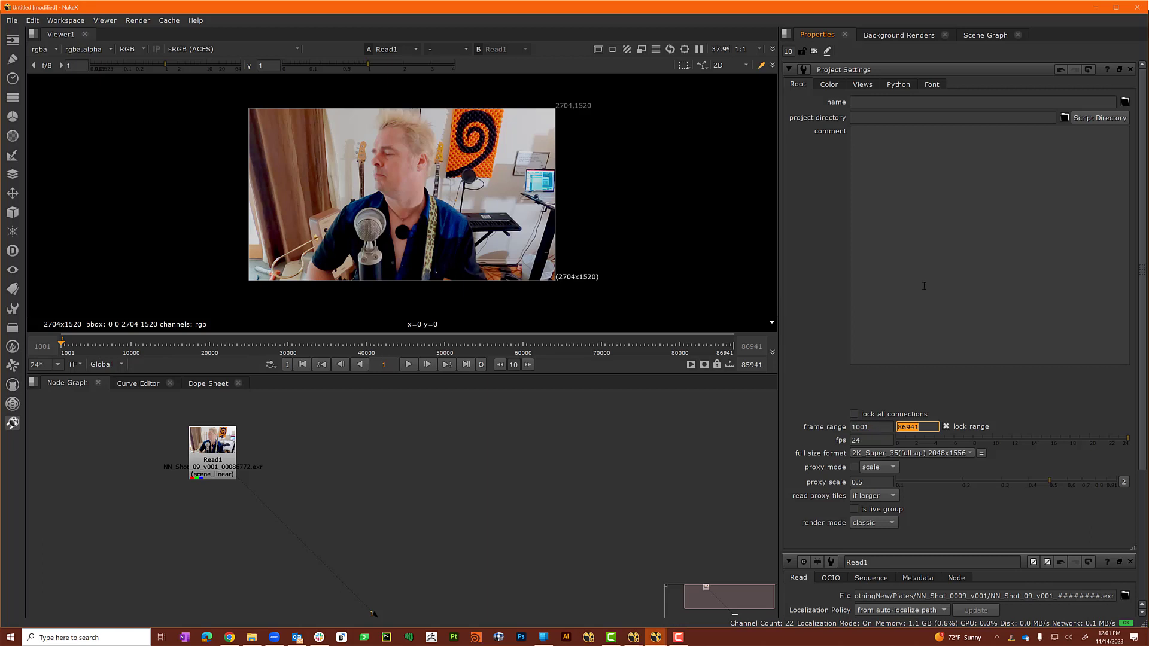
click(1058, 70)
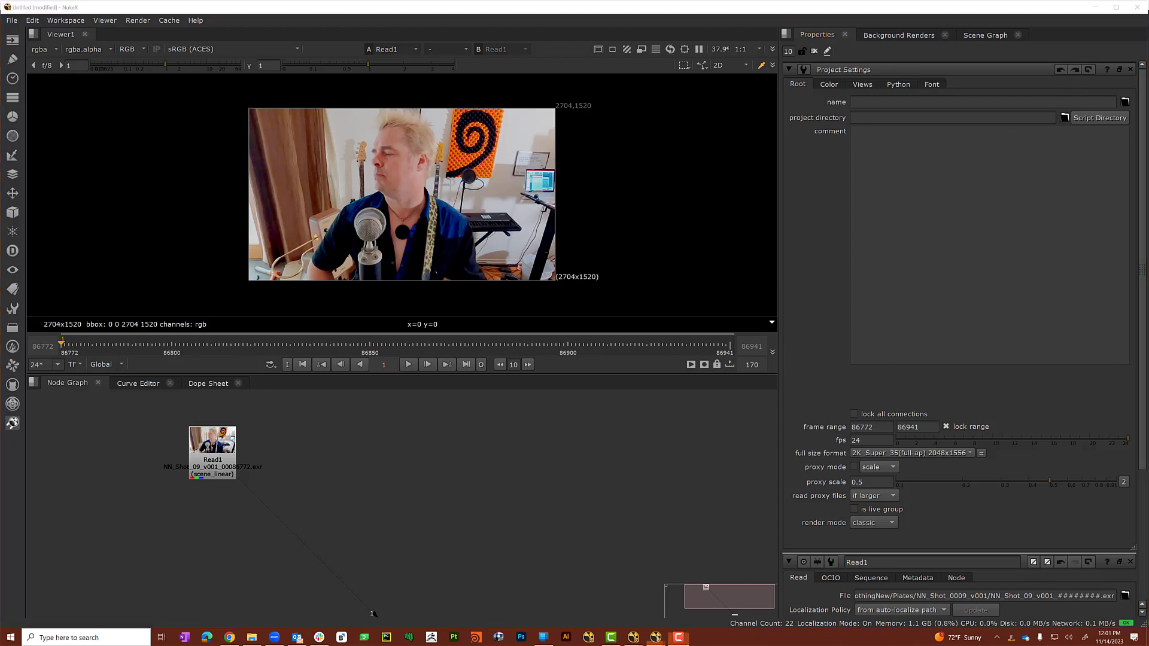
Set the project frame range to 1001-1170.
double_click(877, 426)
text(1001)
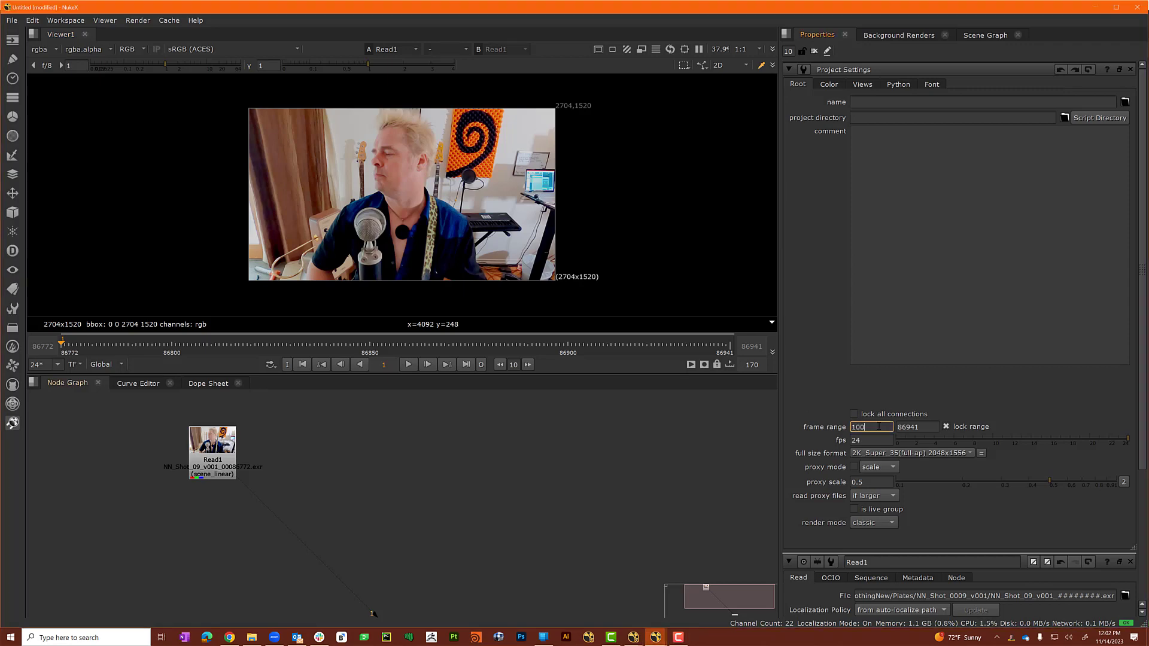
key(Tab)
text(117)
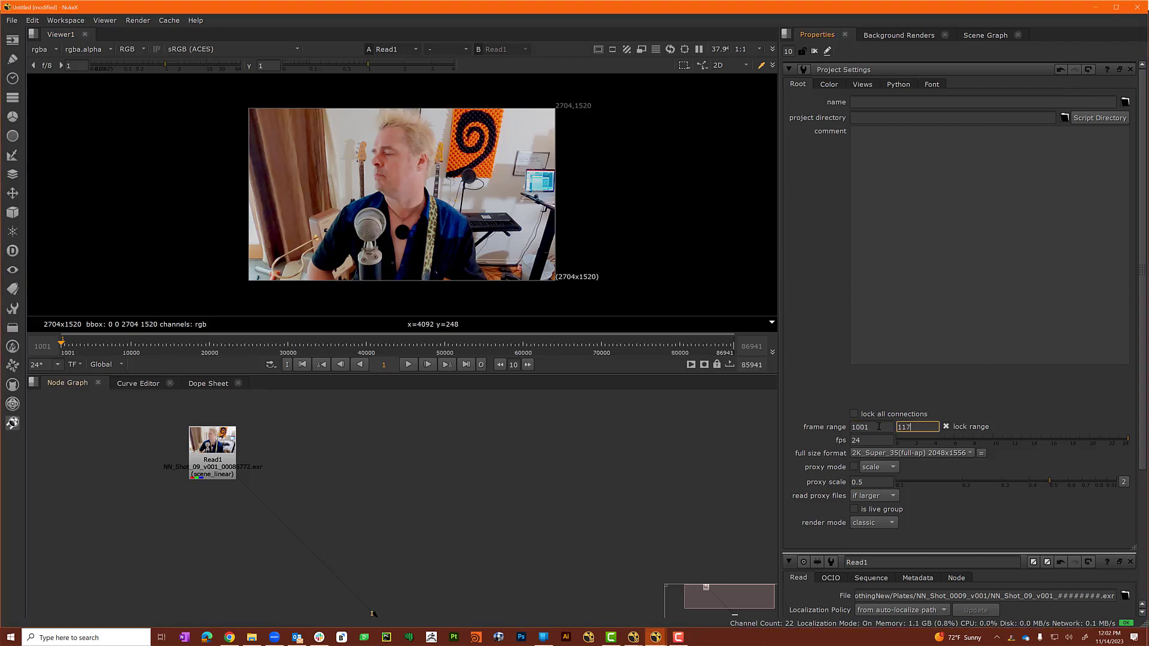
key(Tab)
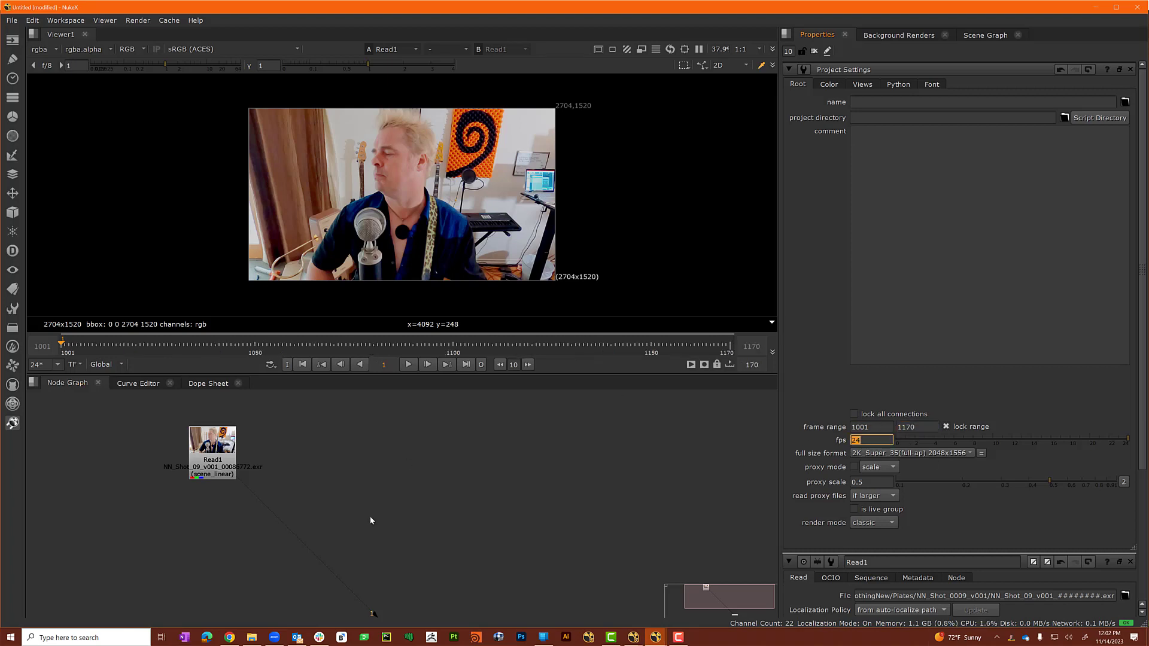
Set the project's full size format to 2704x1520 to match the Read node's plate.
click(211, 465)
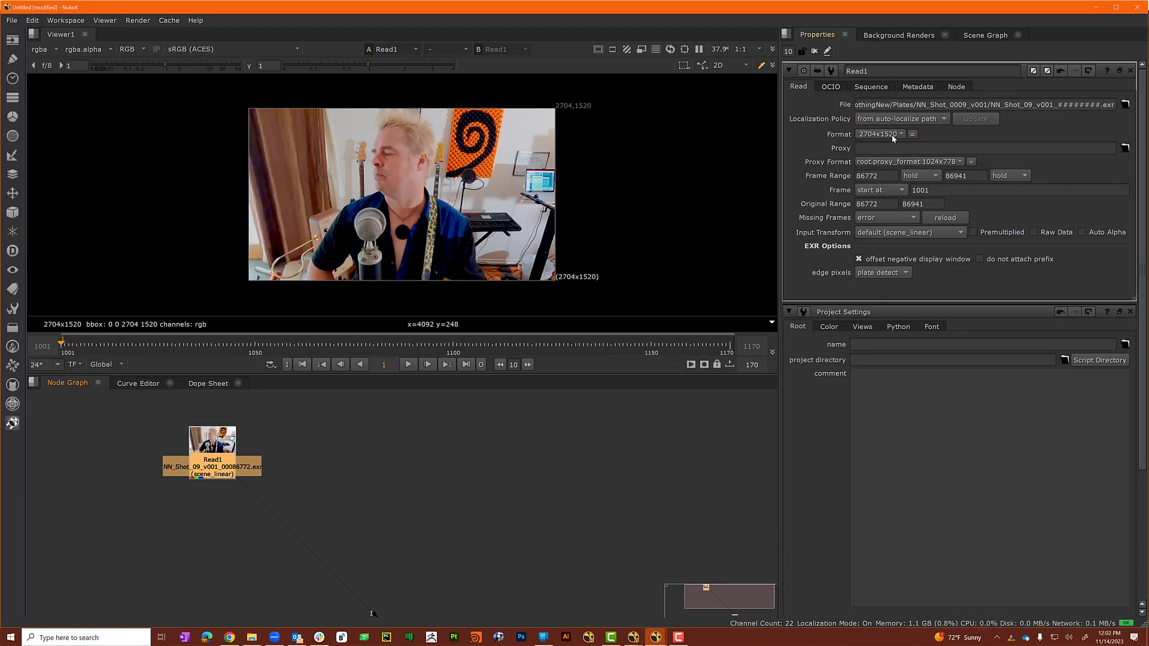
scroll(812, 476, down, 5)
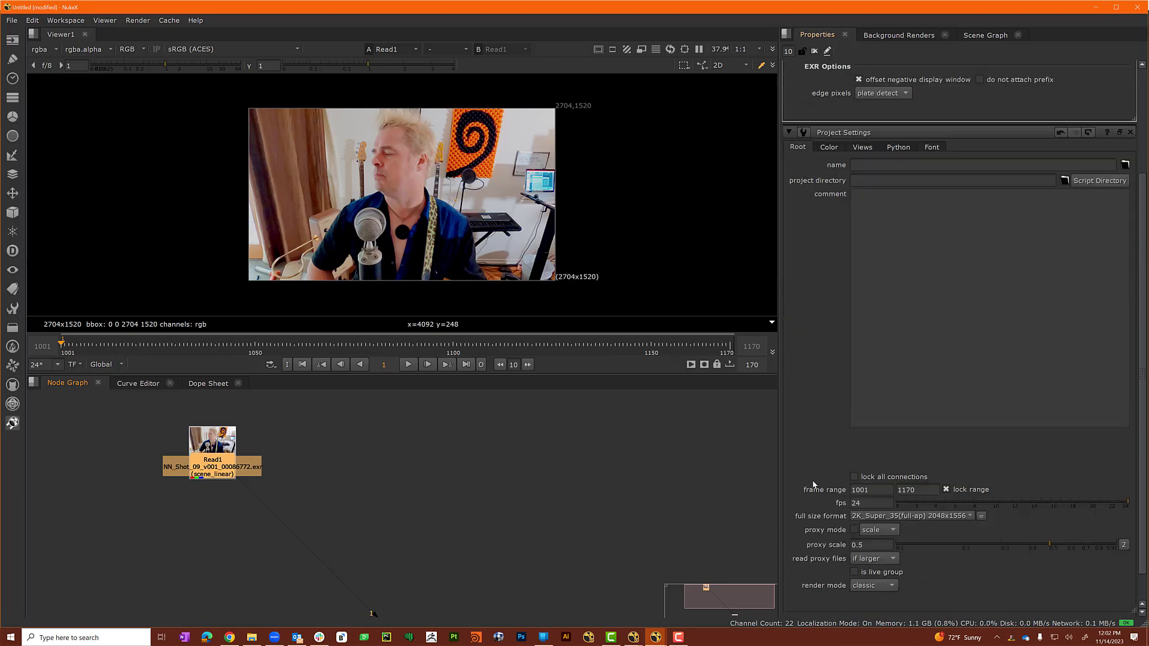
click(956, 520)
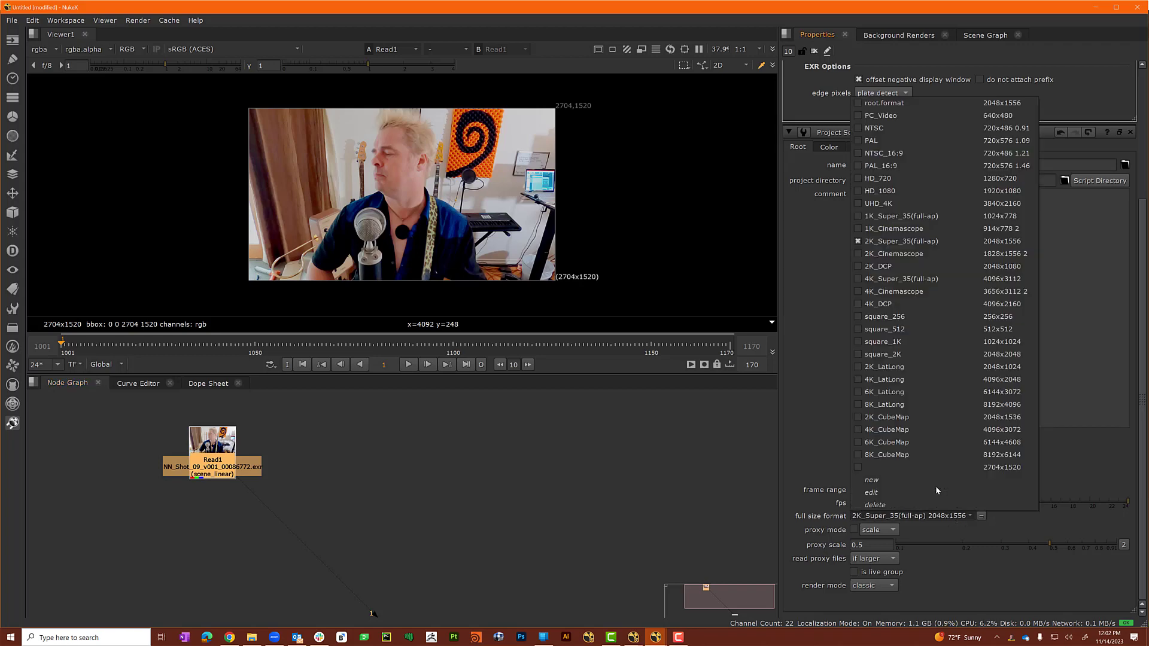
click(935, 467)
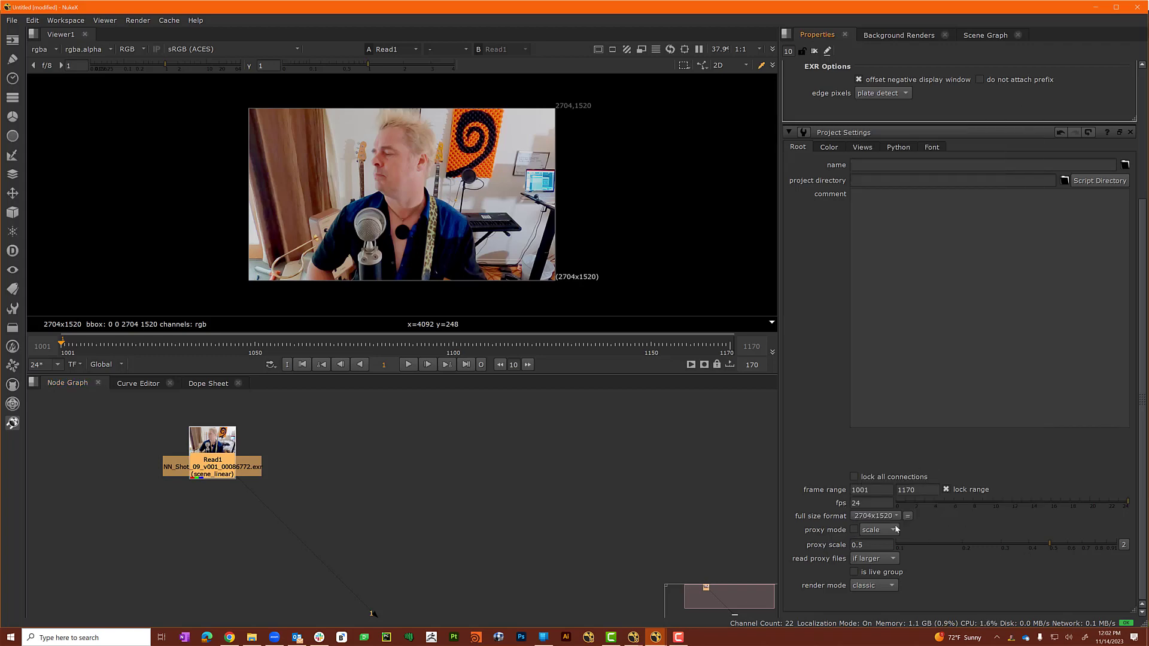
scroll(838, 321, up, 5)
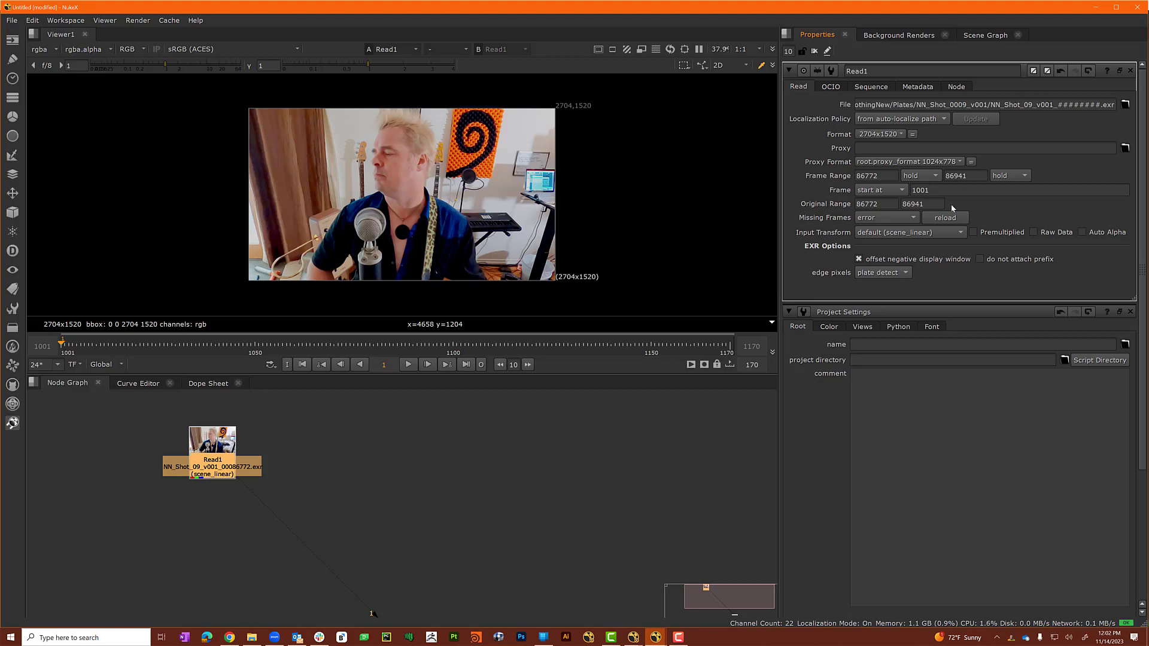
Play the plate from its first frame to review the shot, and stop at frame 1092.
click(299, 365)
click(408, 364)
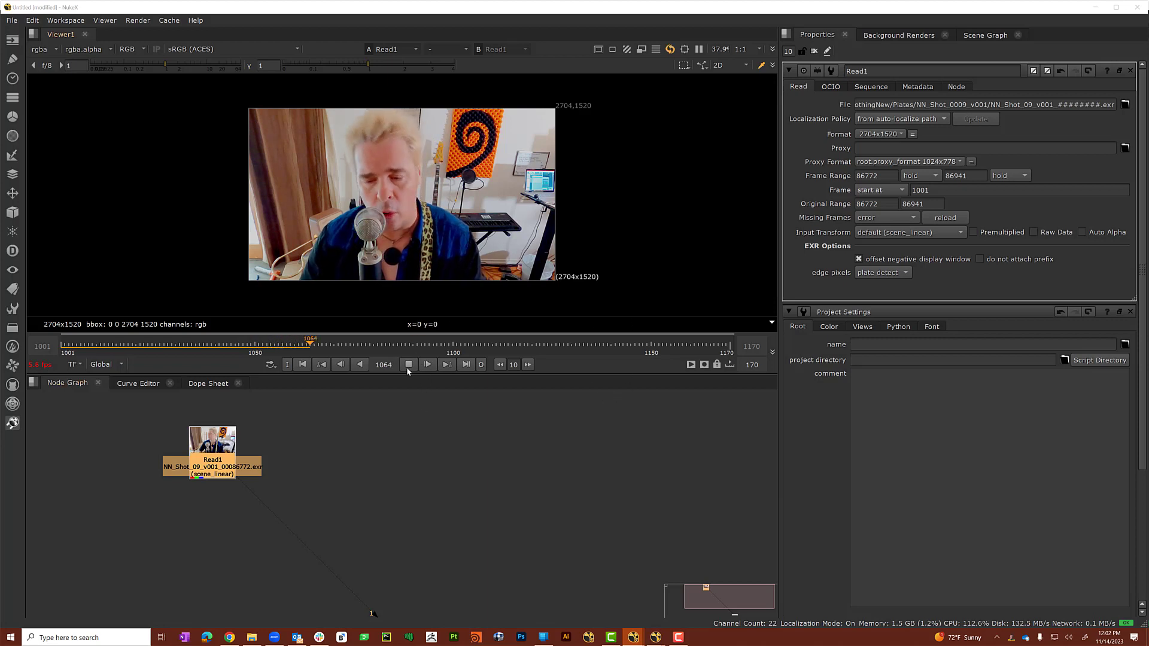
click(426, 217)
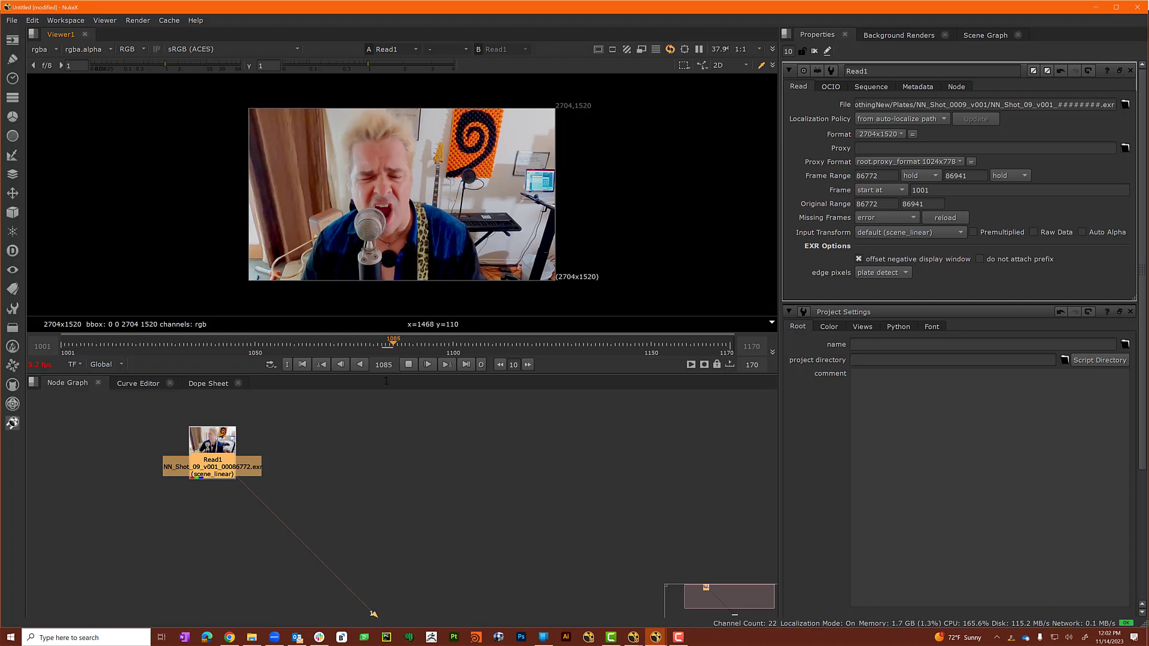
click(409, 364)
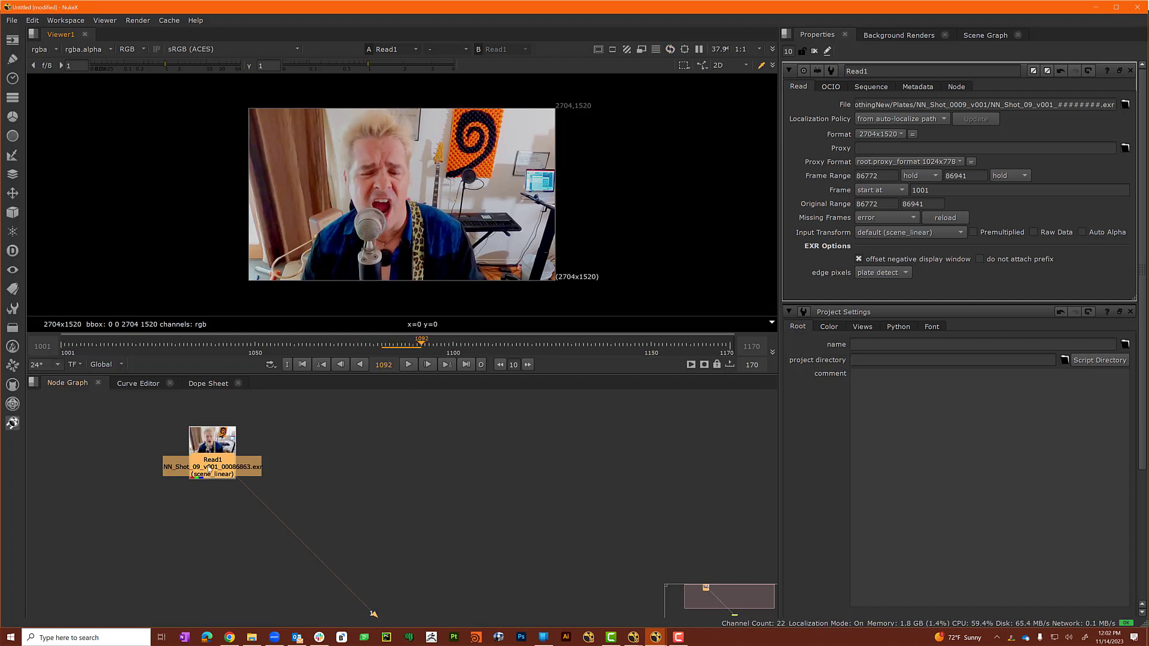
Add a Shuffle node below the Read node and set its alpha output to white.
key(Tab)
text(shuf)
key(Return)
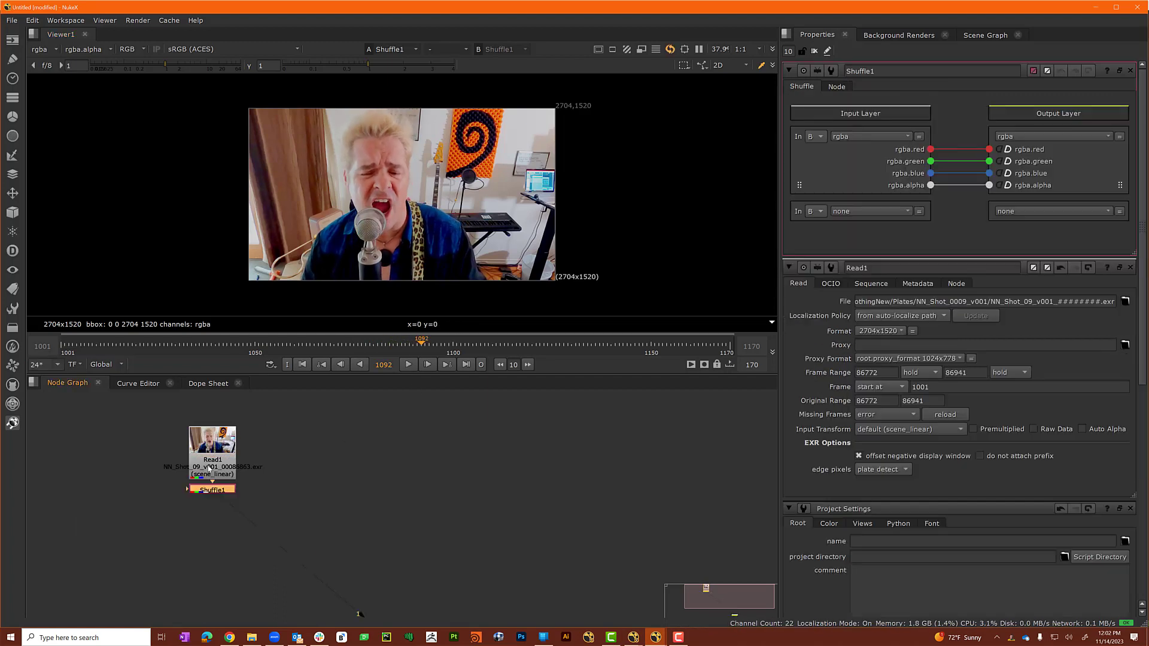
click(1007, 185)
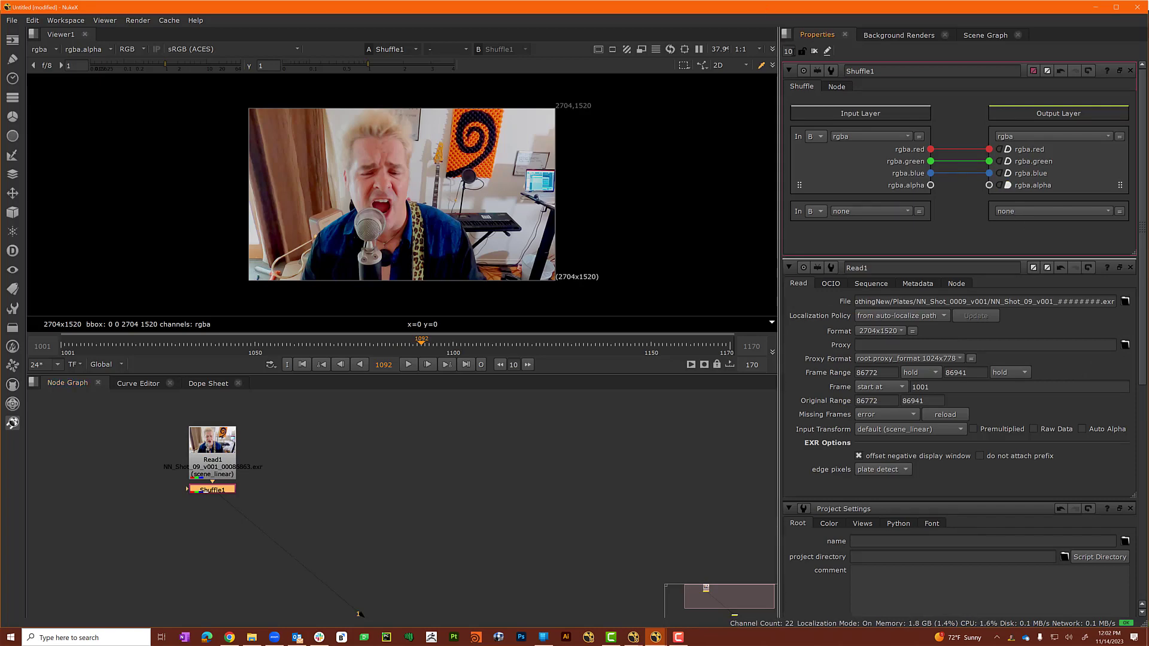
Limit the number of open node property panels to 2.
click(789, 51)
text(2)
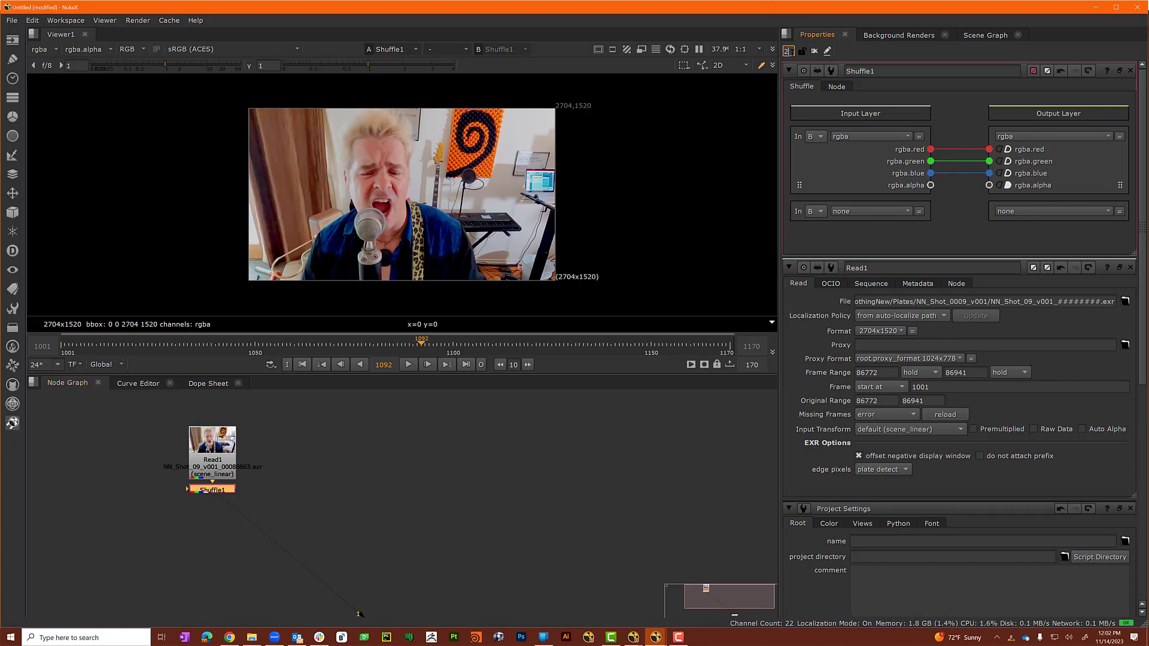
key(Return)
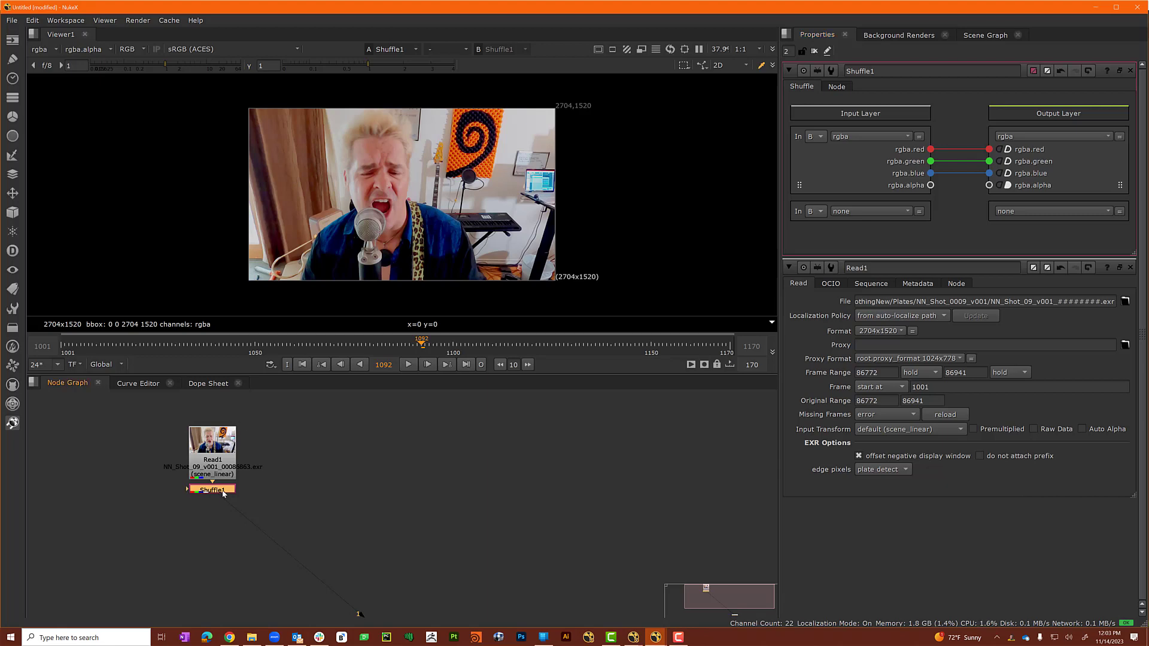
Add a Dot below the Shuffle node, then connect an Inference node to it and place it below and left of the Dot.
key(.)
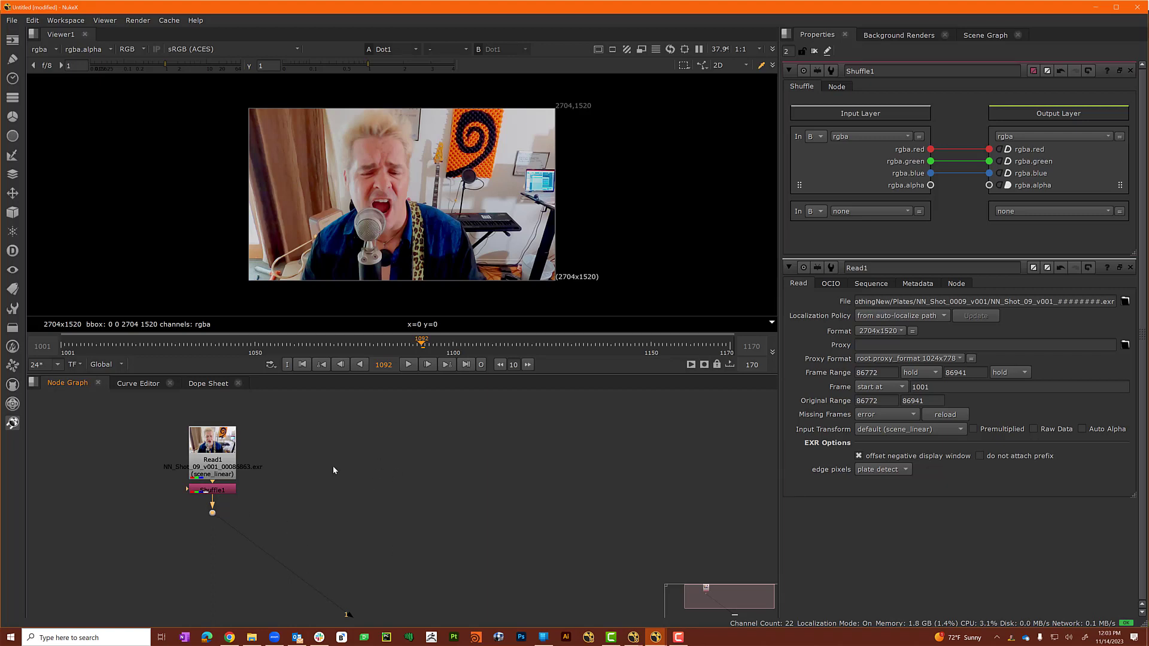
key(Tab)
text(in)
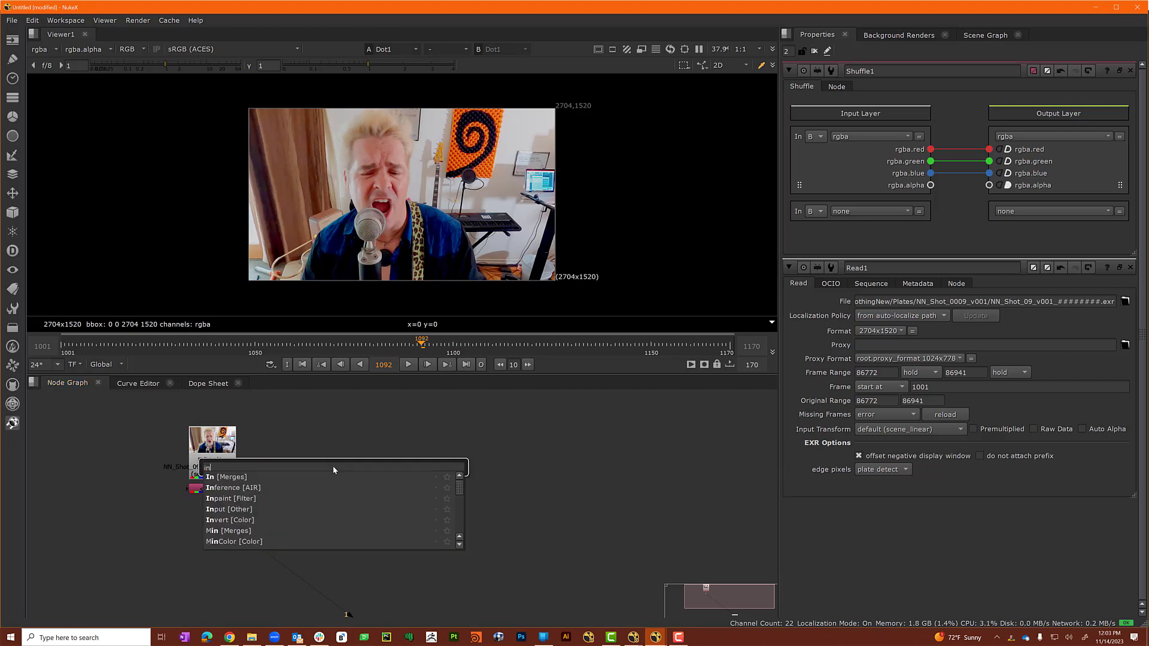
text(ference [AIR)
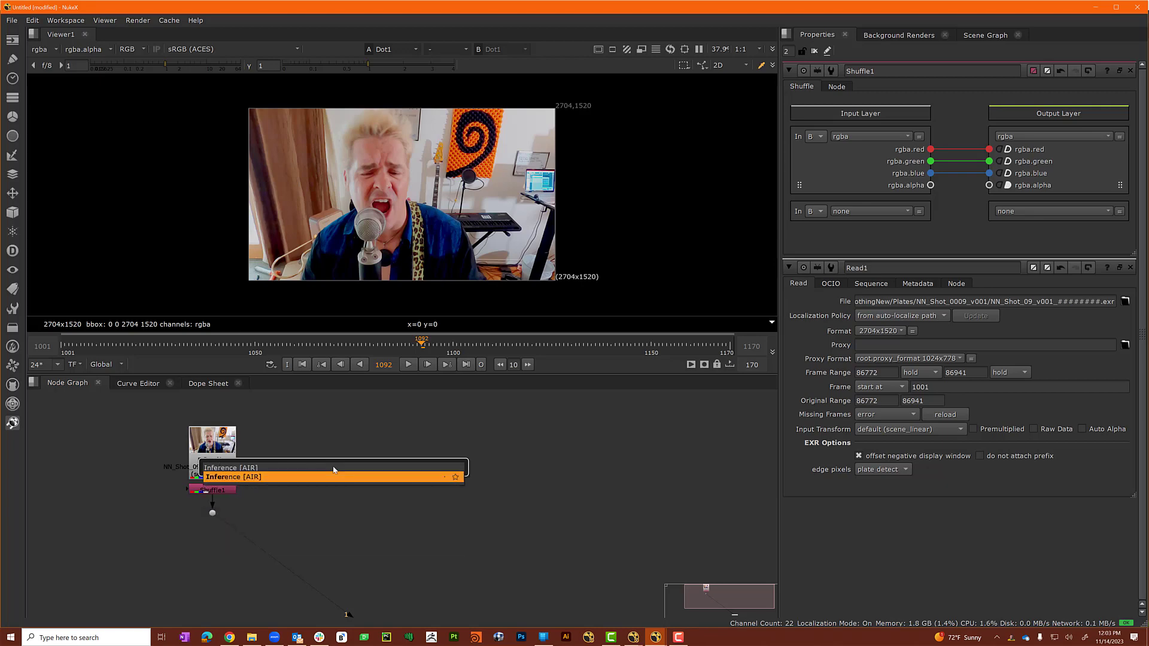
key(Return)
drag(333, 470, 174, 538)
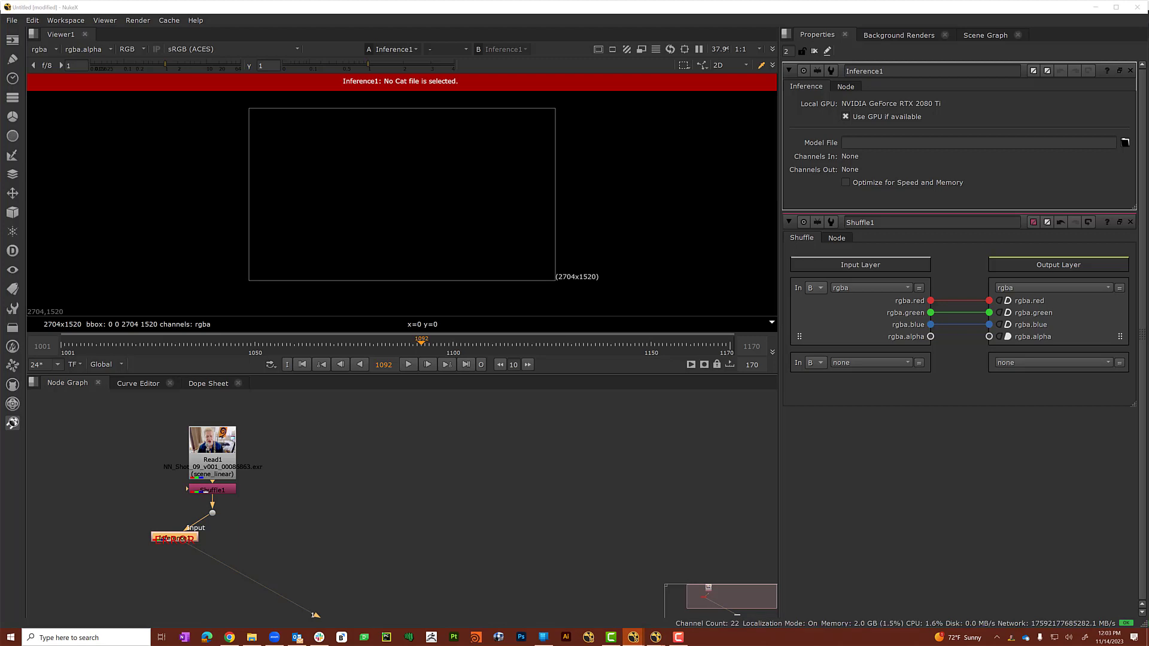
Load Training_230915_202222.10000.cat from the Shot_0035_Training_v001 folder as the Inference node's model file.
click(1126, 143)
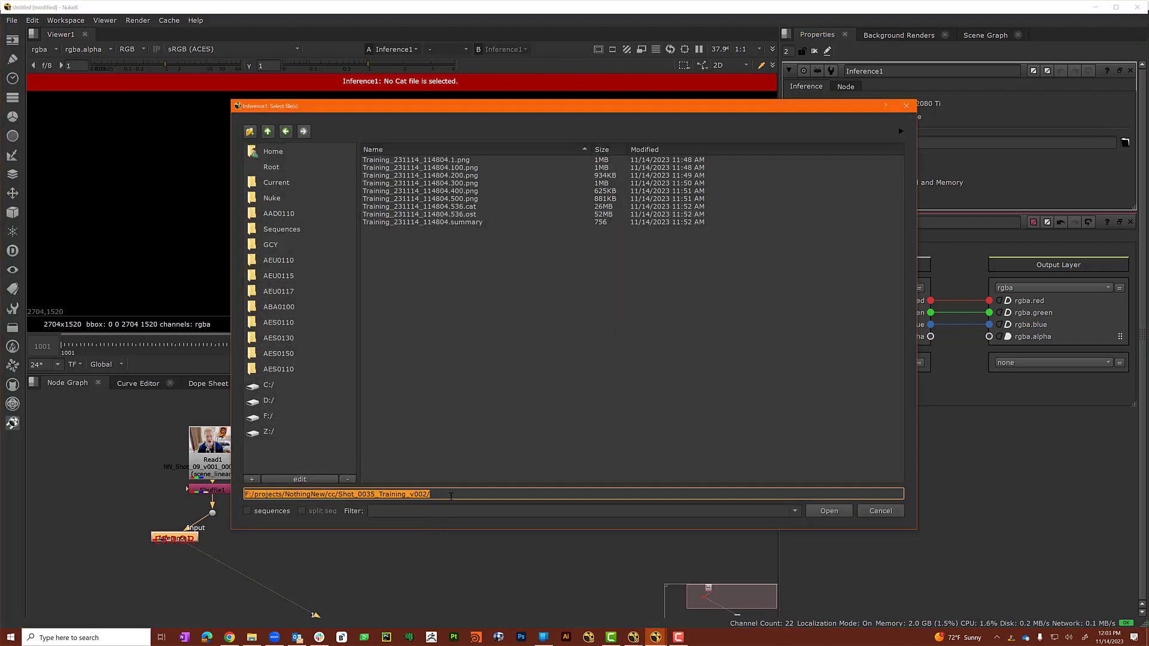
click(451, 496)
key(BackSpace)
key(BackSpace)
text(1/)
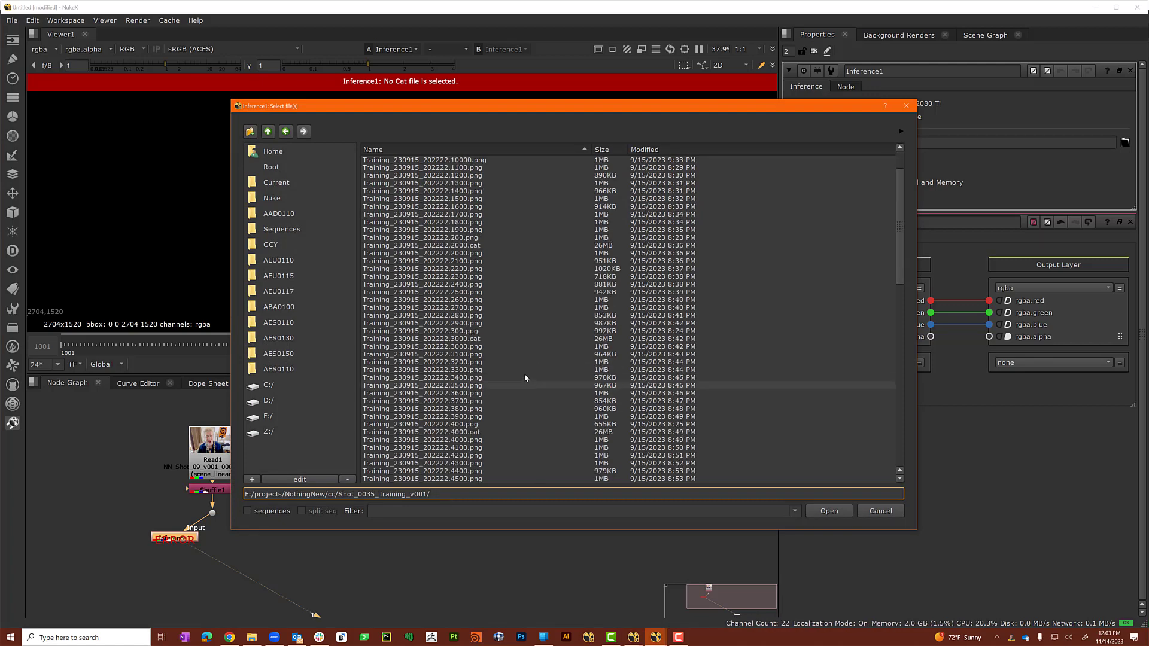
scroll(523, 372, down, 20)
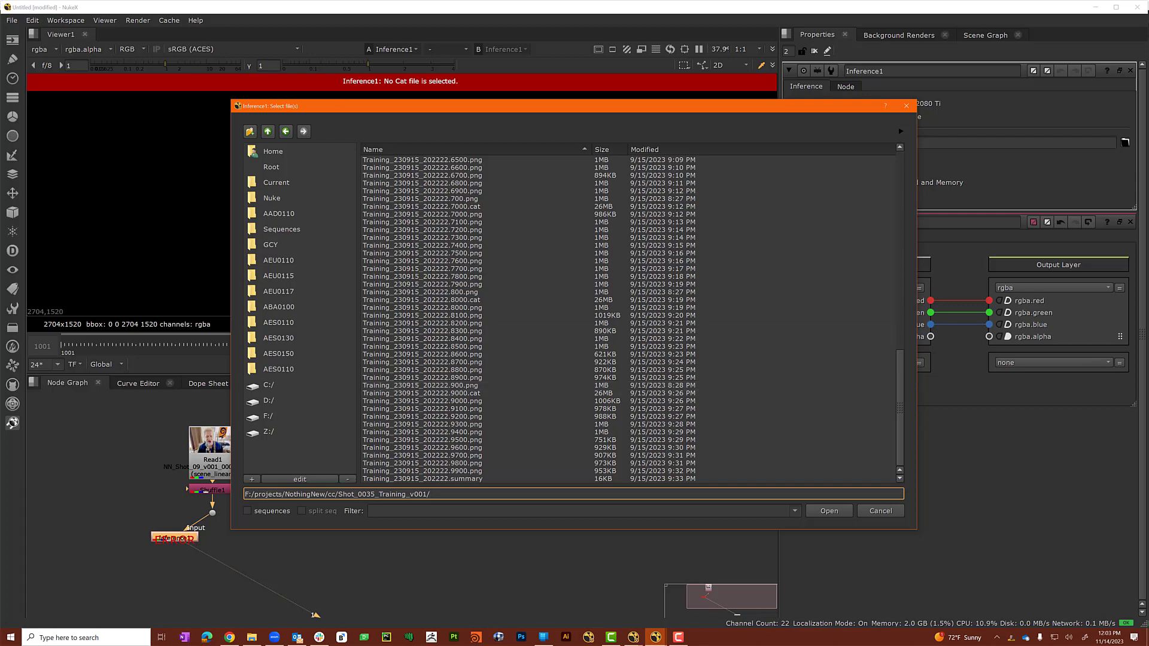
key(alt+Tab)
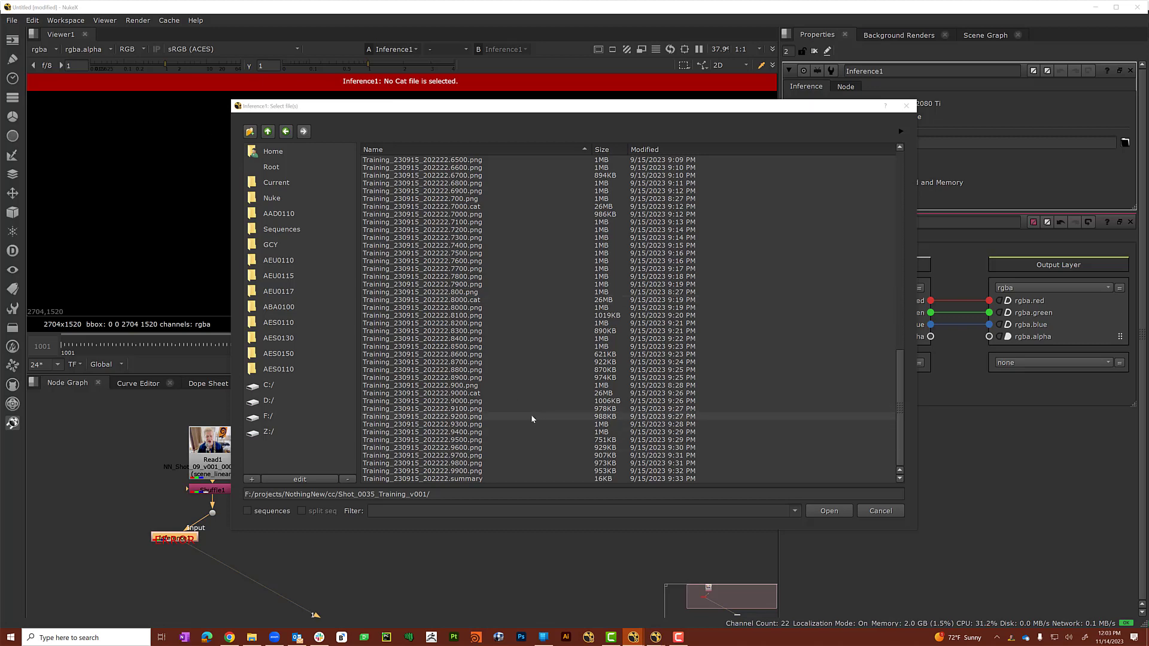
scroll(515, 422, up, 20)
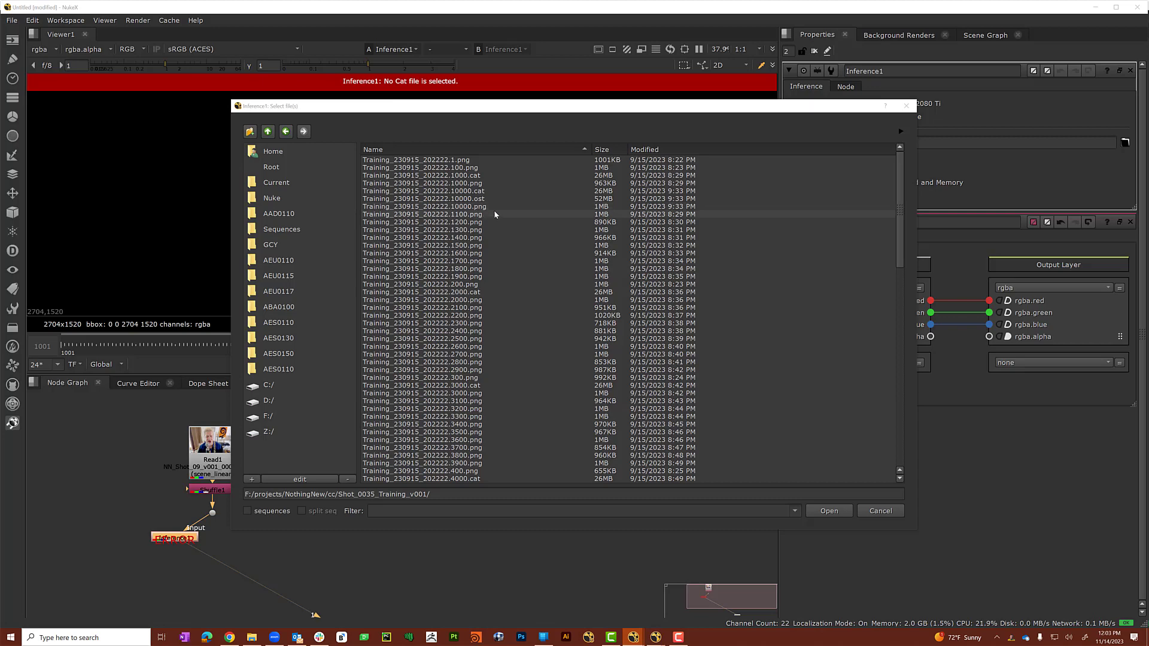
click(431, 193)
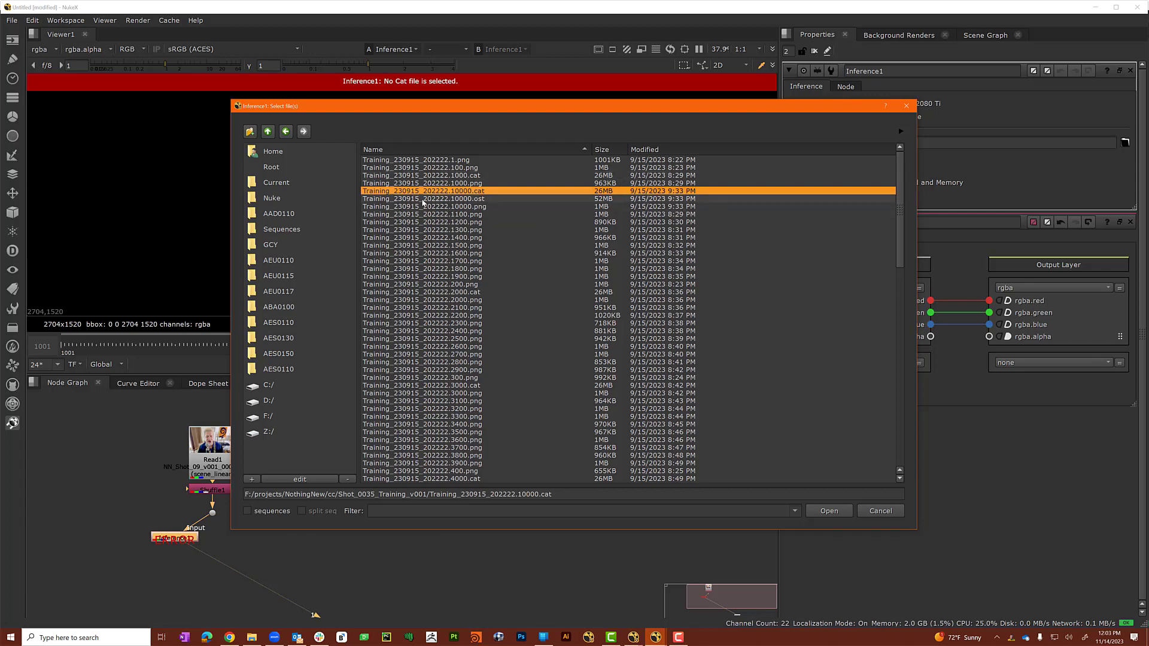
click(829, 513)
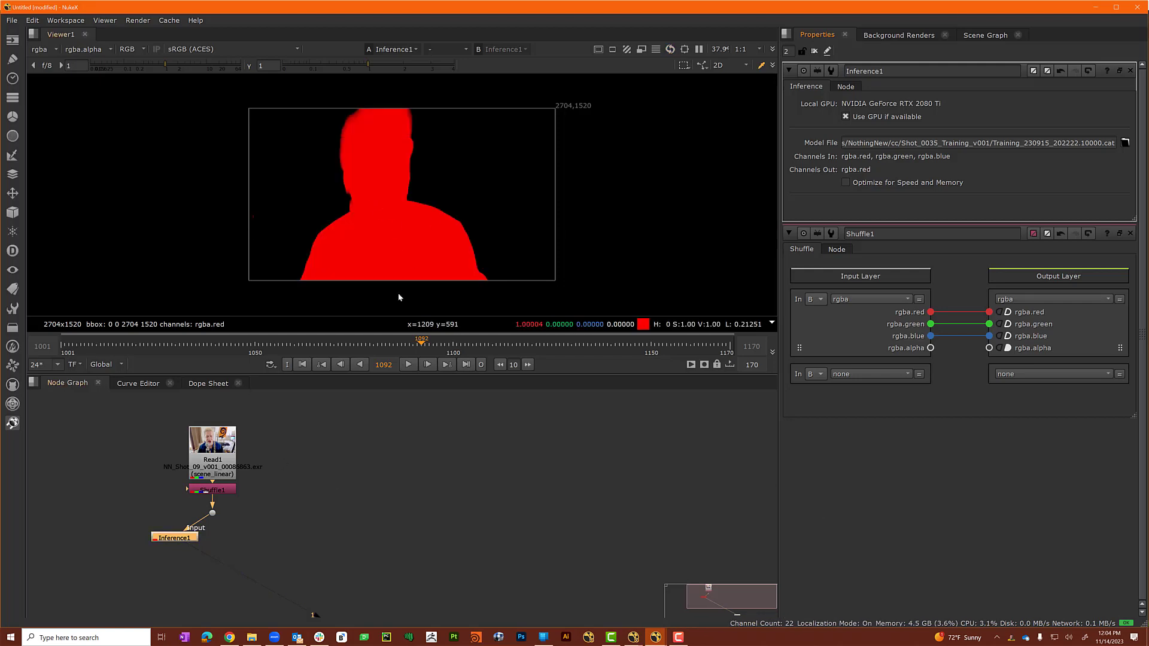
Connect the Dot below the Shuffle to viewer input 2 and compare the plate with the Inference result.
click(369, 537)
click(213, 514)
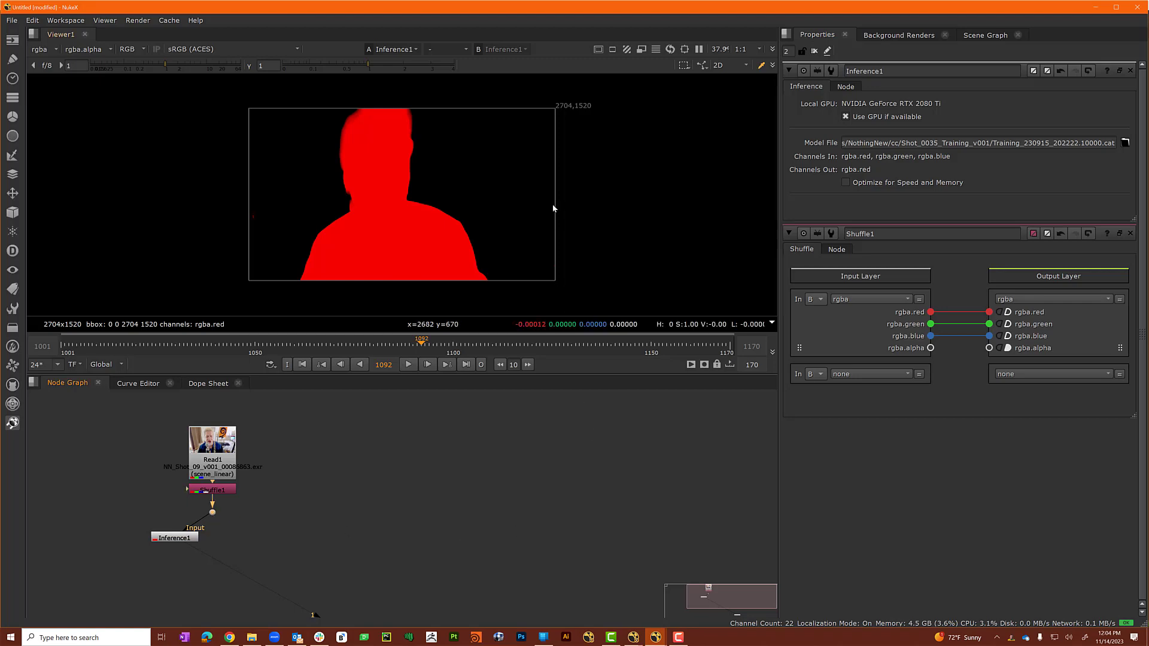
key(2)
key(1)
key(2)
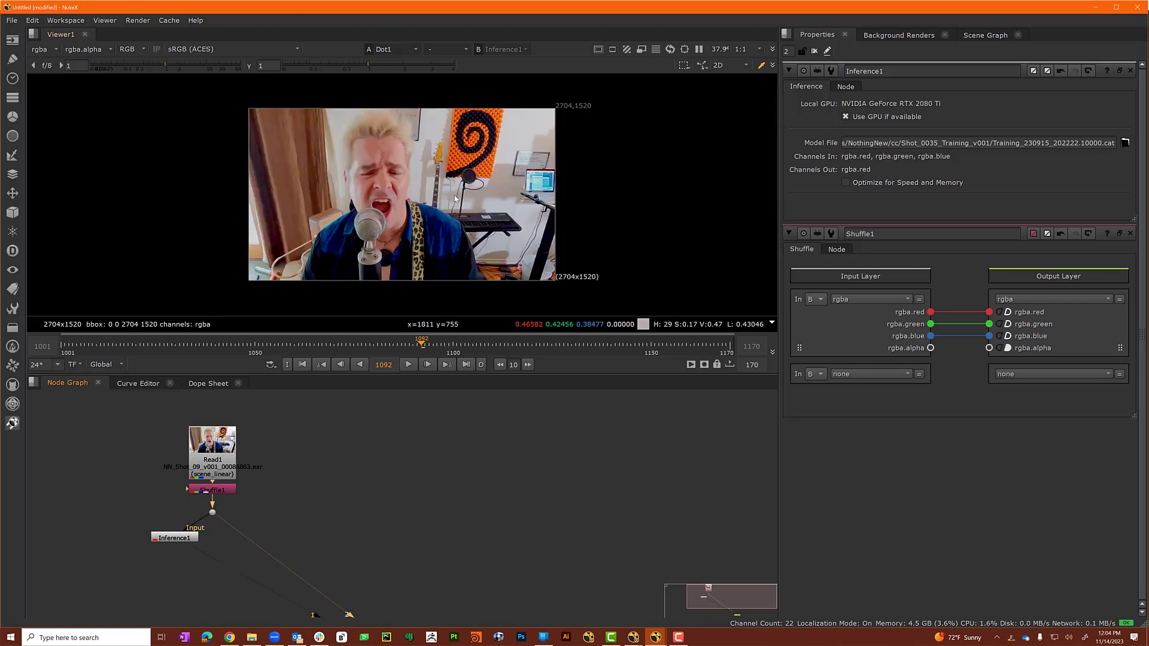
key(1)
key(2)
key(1)
key(2)
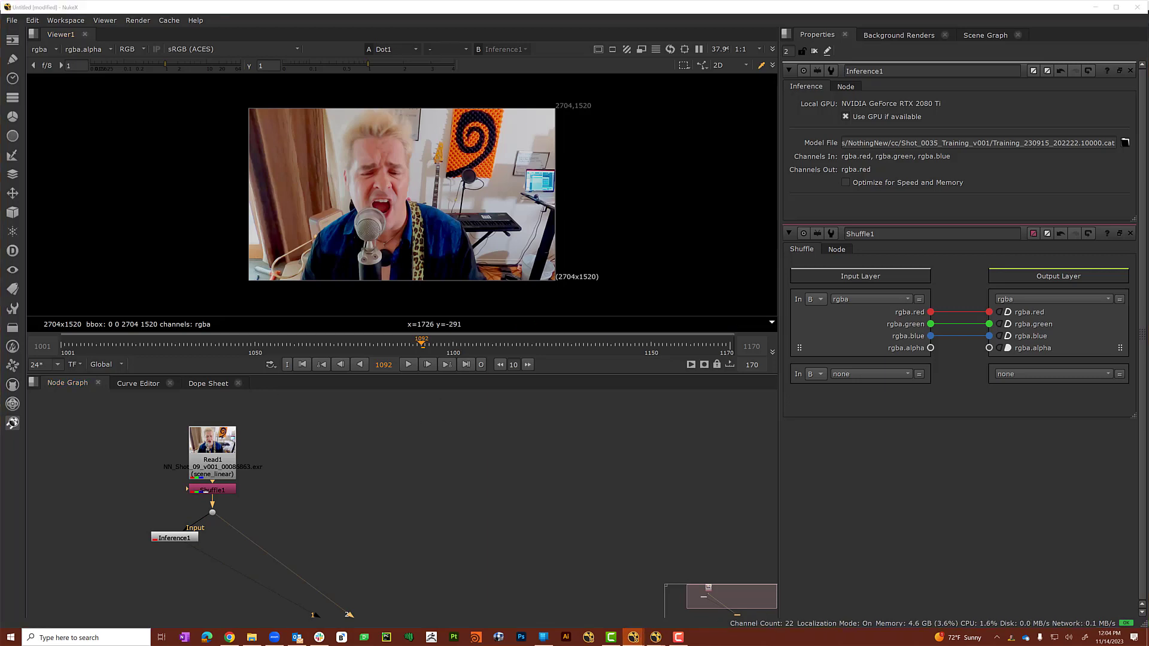
Add a Dot to the right of the existing one, connect it to that Dot and line the two up.
click(349, 501)
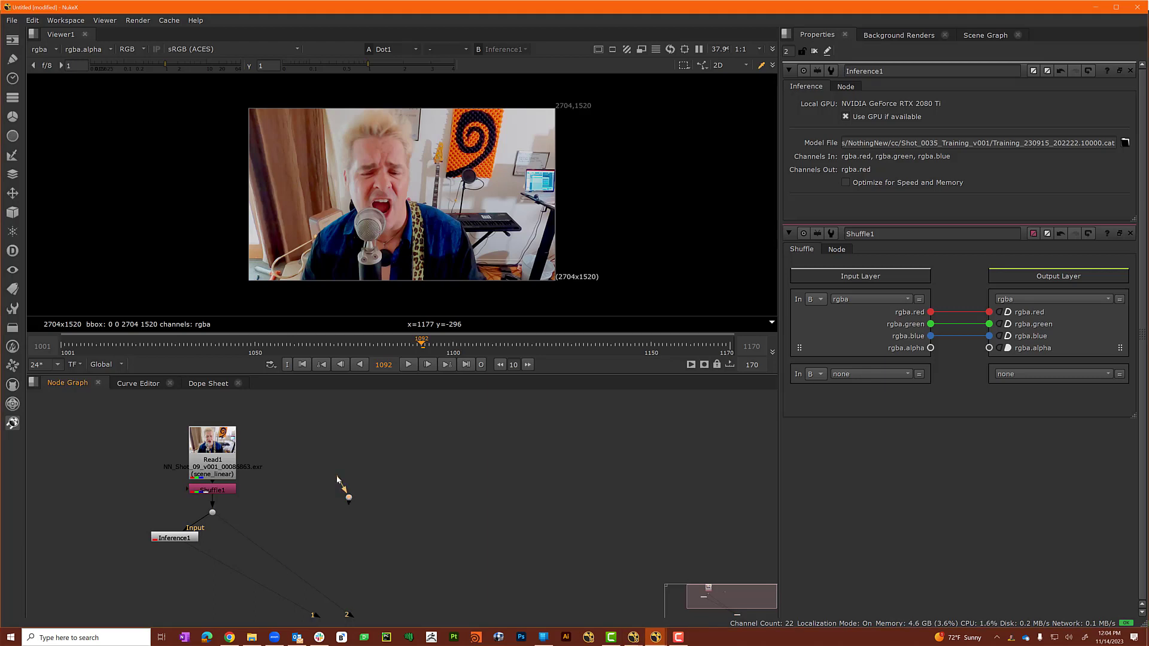
drag(337, 479, 214, 515)
drag(349, 498, 359, 516)
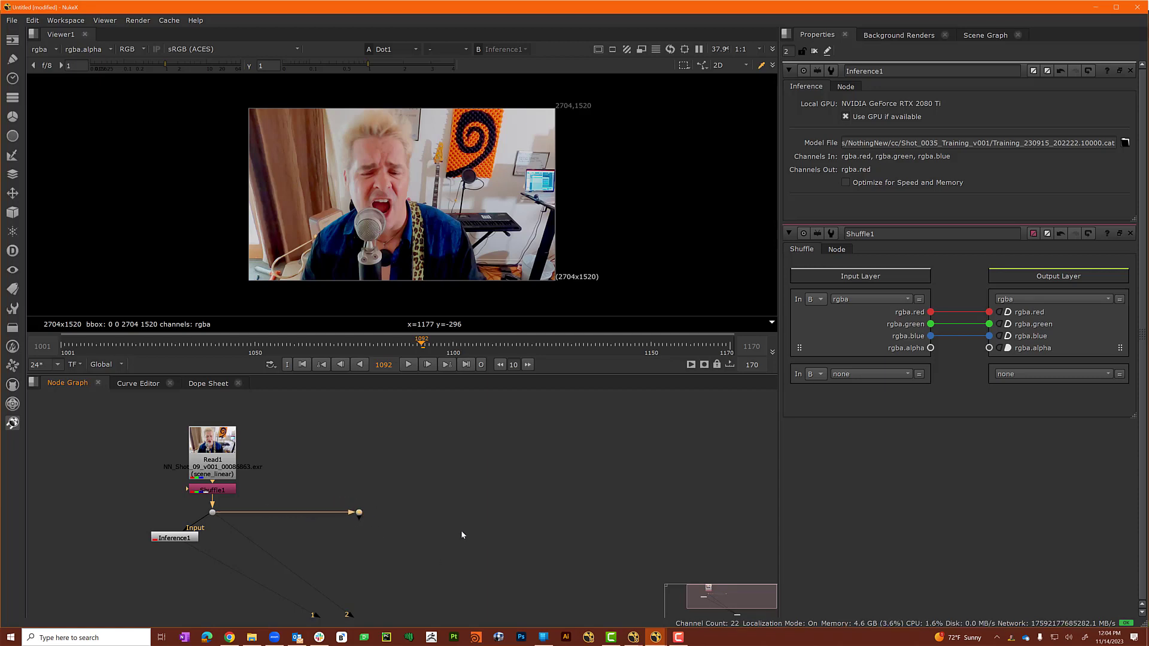
Add a Shuffle node after the Inference node and place it to the right, with a Dot cornering the connection.
middle_drag(461, 538, 480, 470)
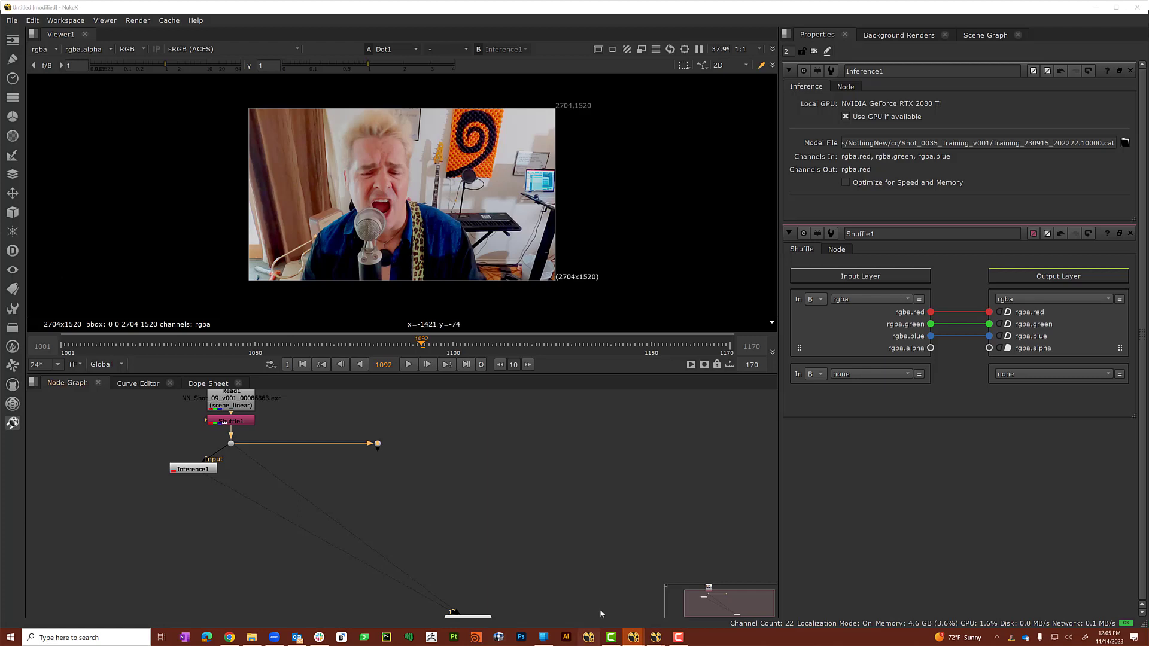
click(210, 490)
click(210, 470)
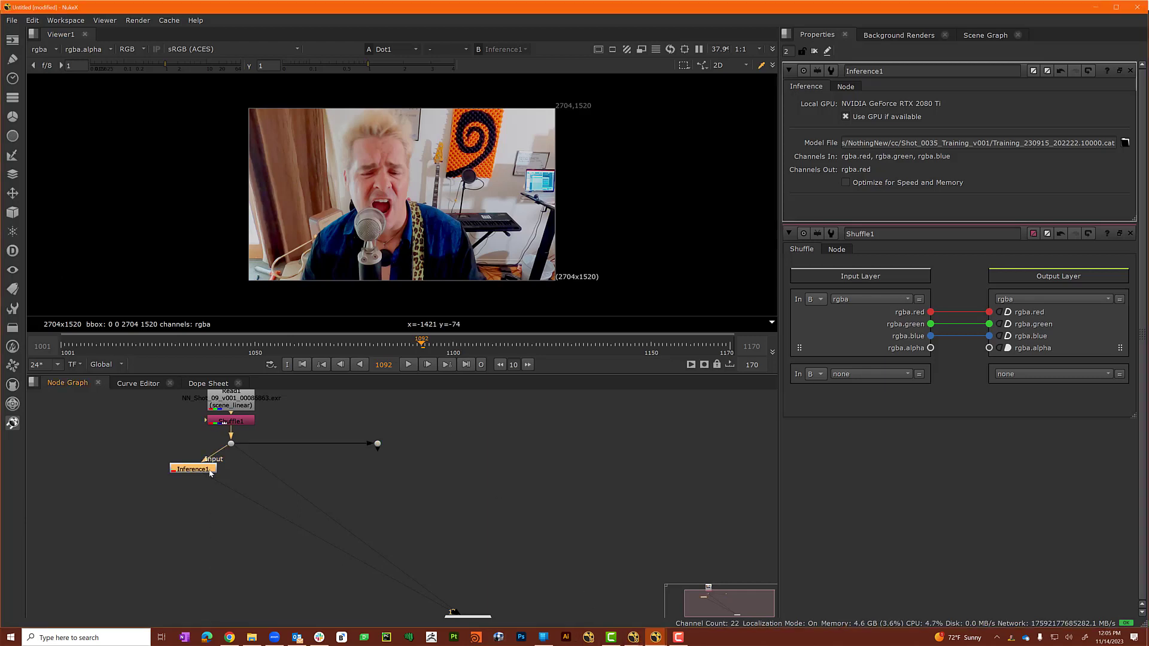
key(Tab)
text(shuffle)
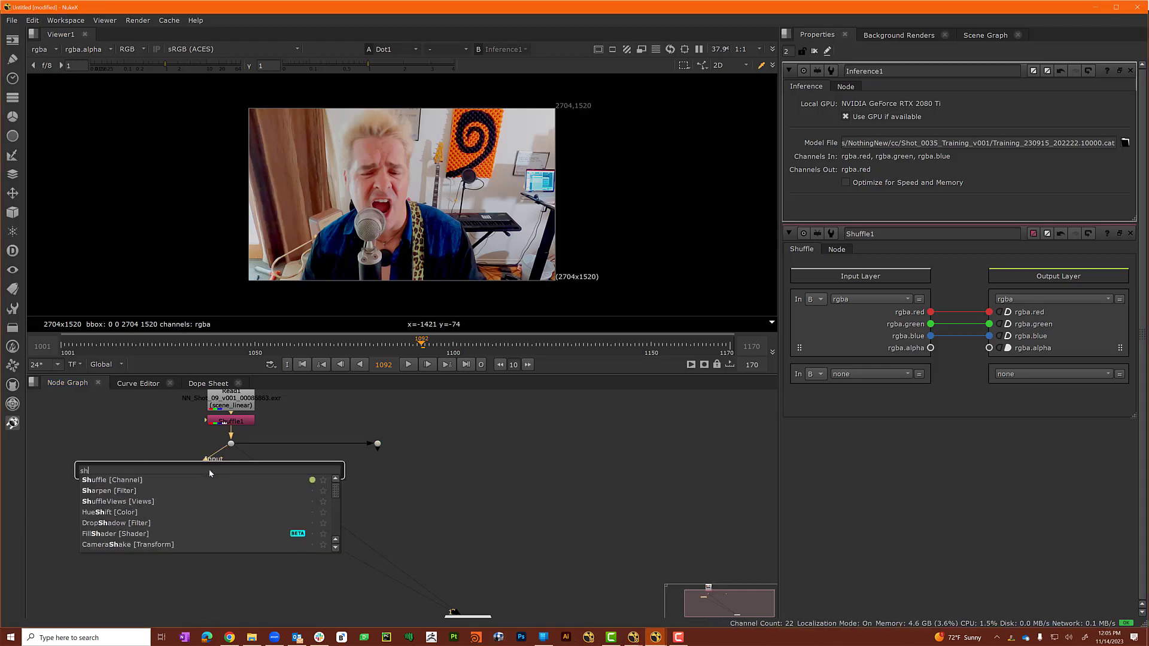
key(Return)
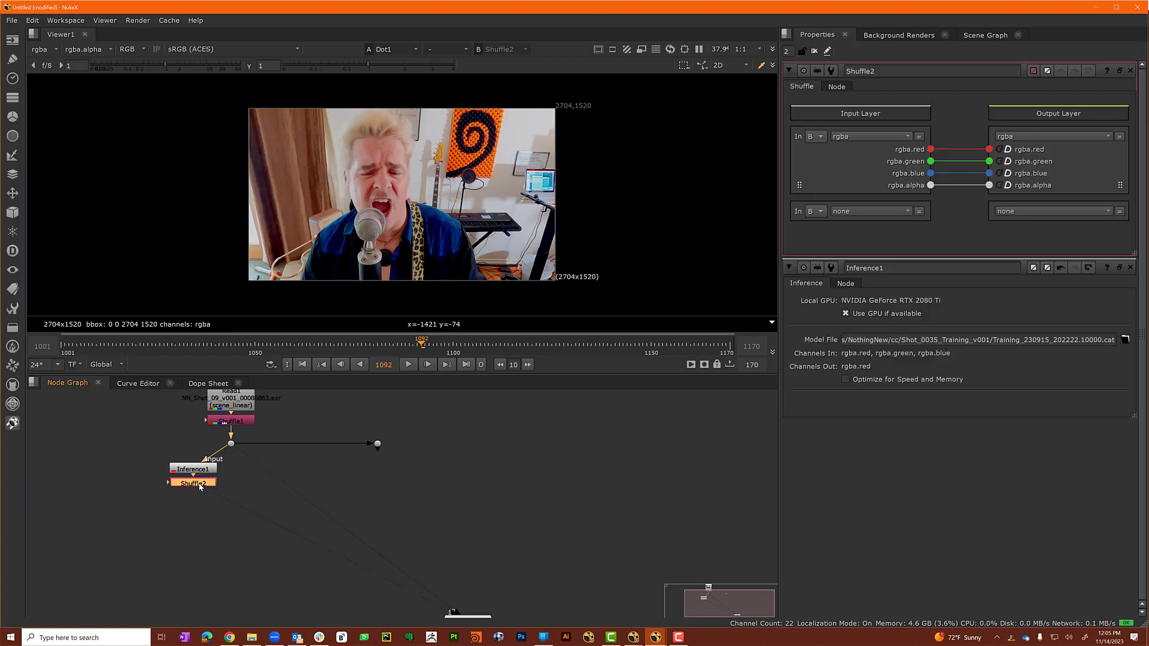
drag(200, 485, 292, 491)
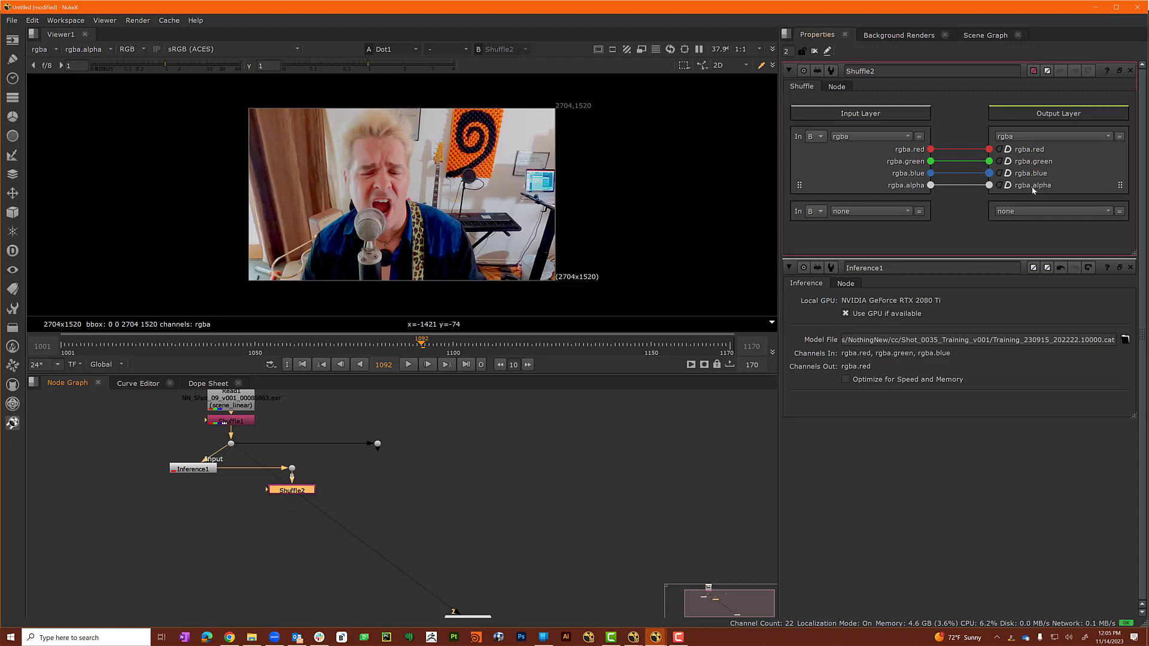
Route the new Shuffle's red input to its green, blue and alpha outputs, and view its alpha channel.
drag(930, 149, 989, 173)
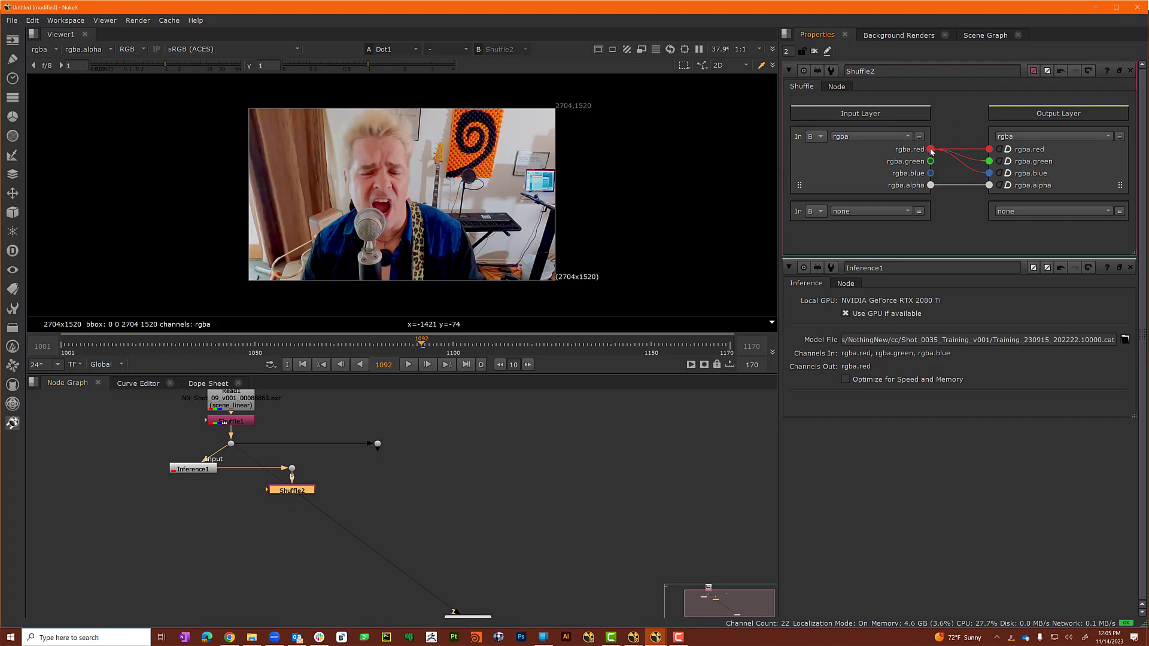
drag(930, 149, 989, 185)
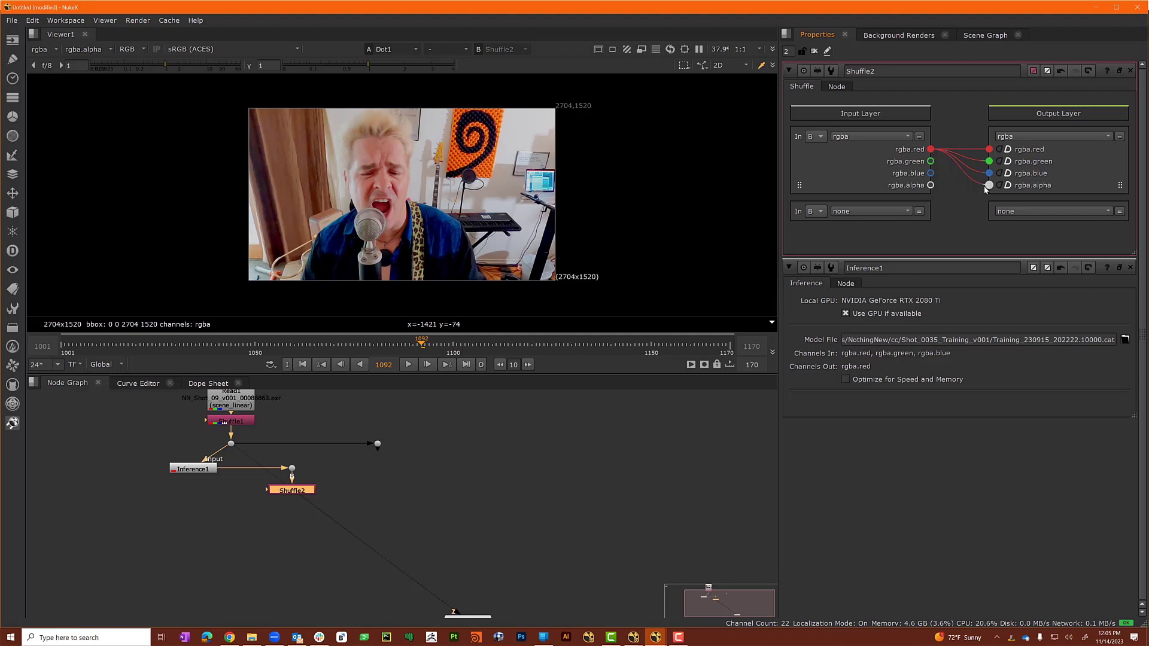
click(289, 493)
key(1)
click(523, 518)
key(a)
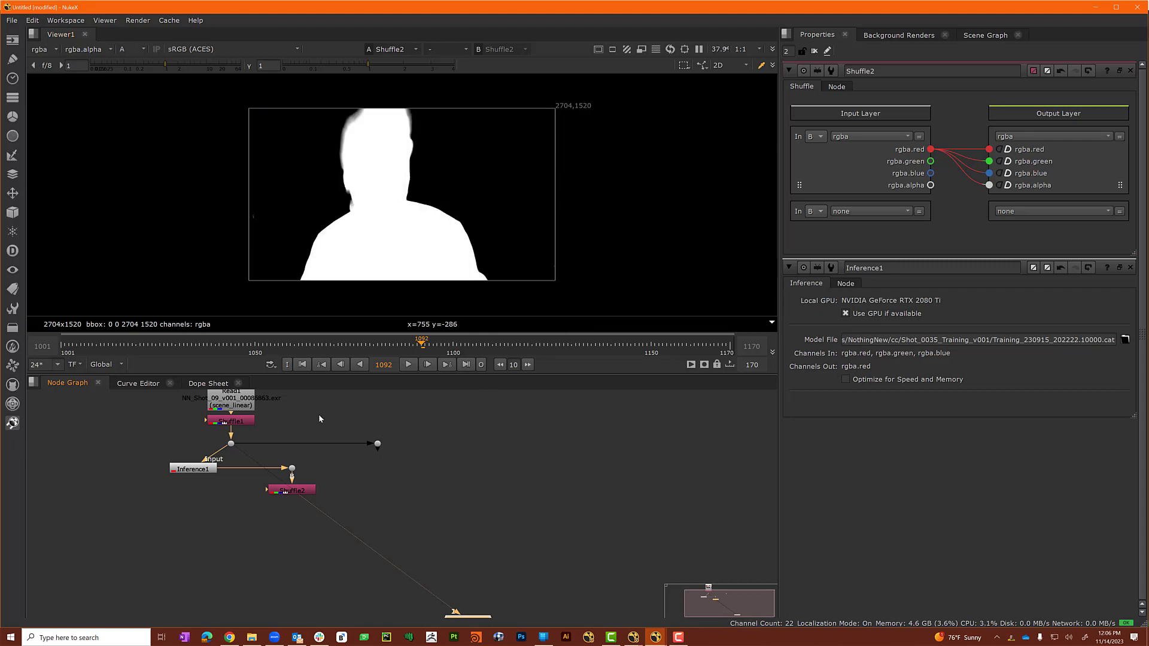
Add a Roto node below the second Shuffle, with a Dot placed beneath it.
click(305, 491)
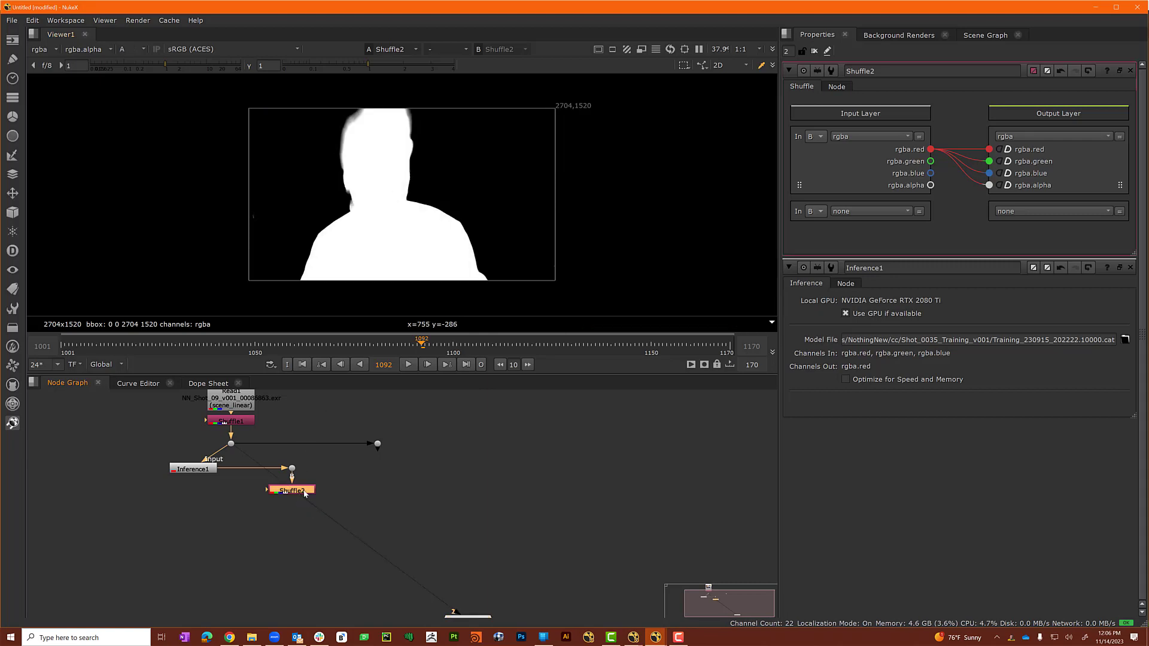
key(o)
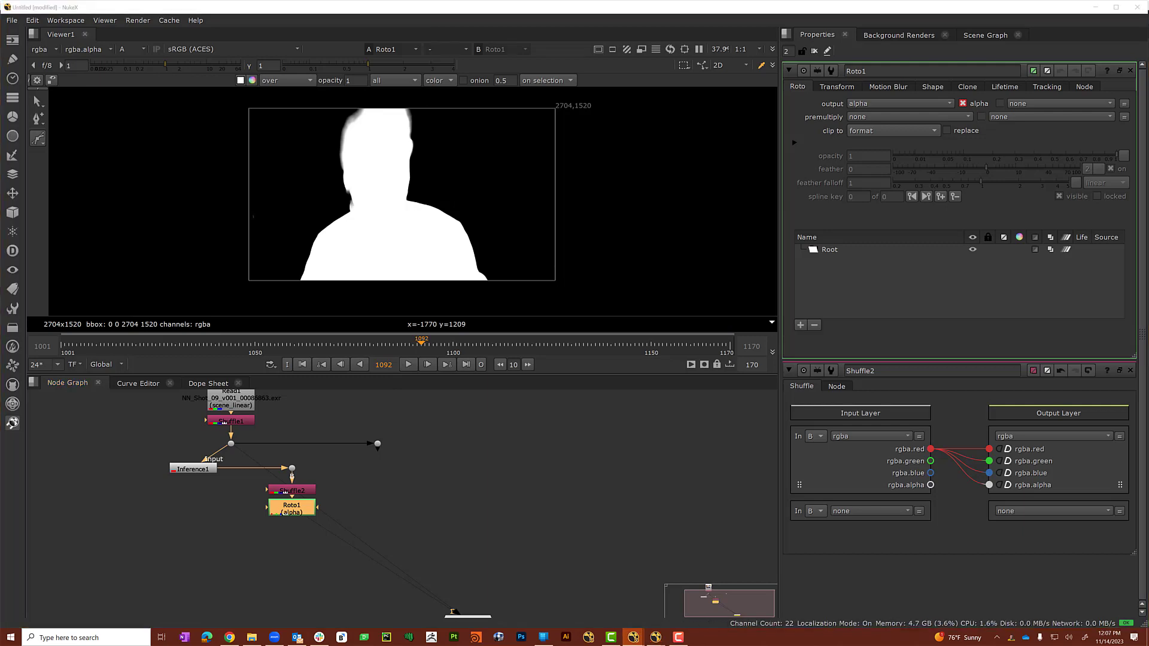
click(296, 513)
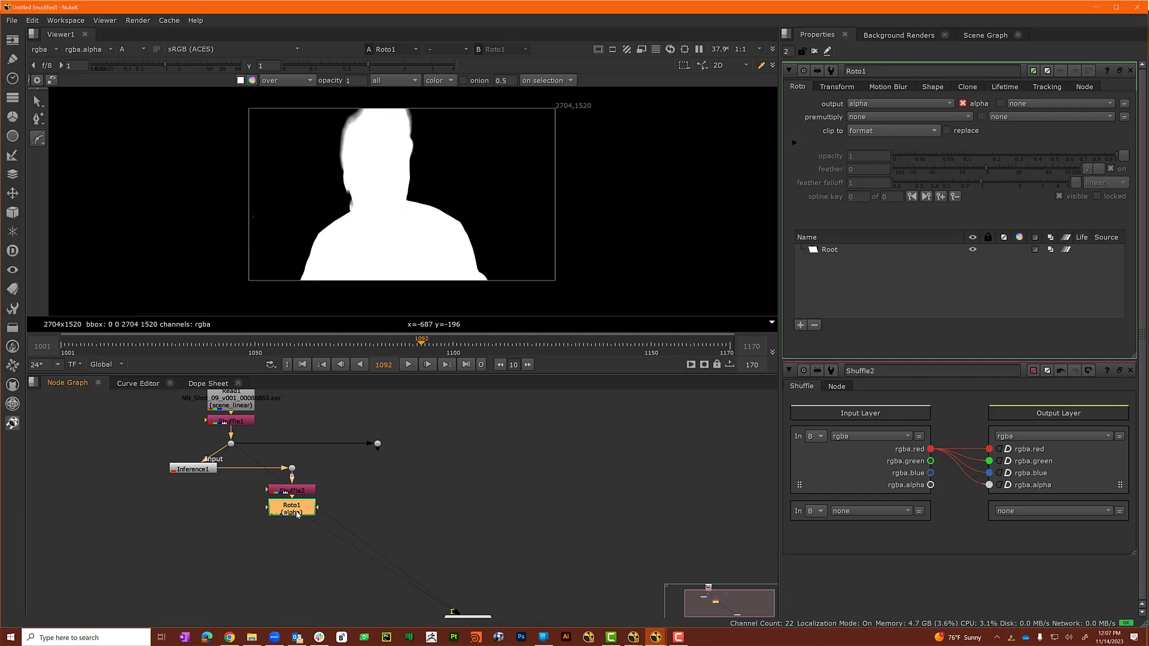
key(period)
drag(292, 524, 292, 555)
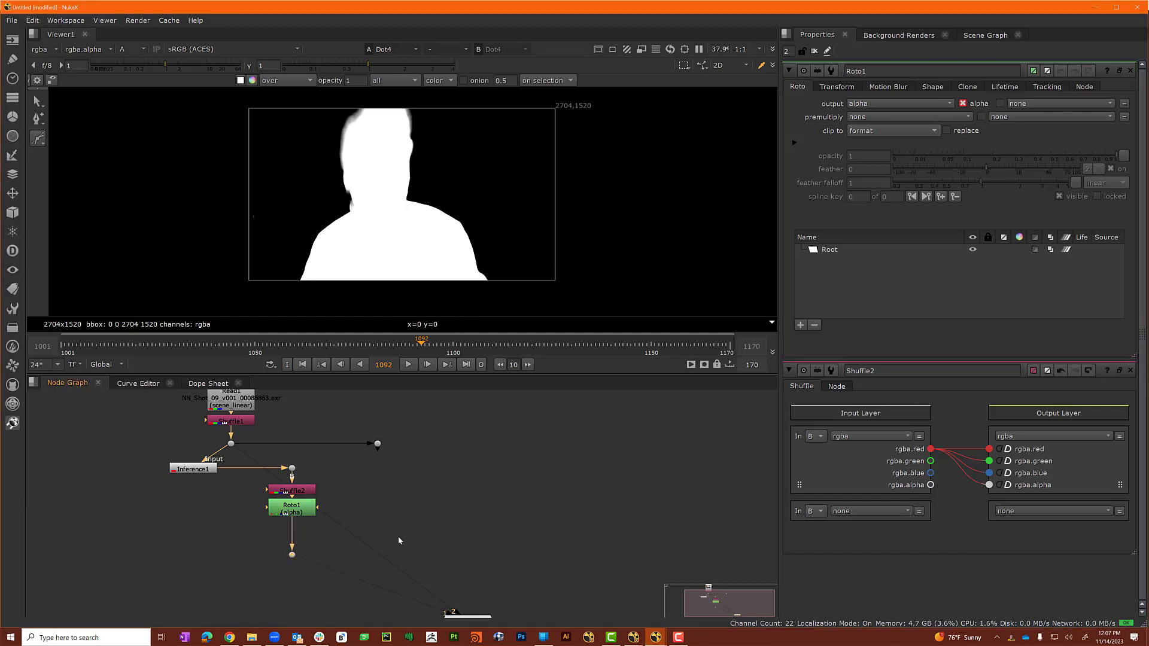
click(452, 459)
key(alt+Tab)
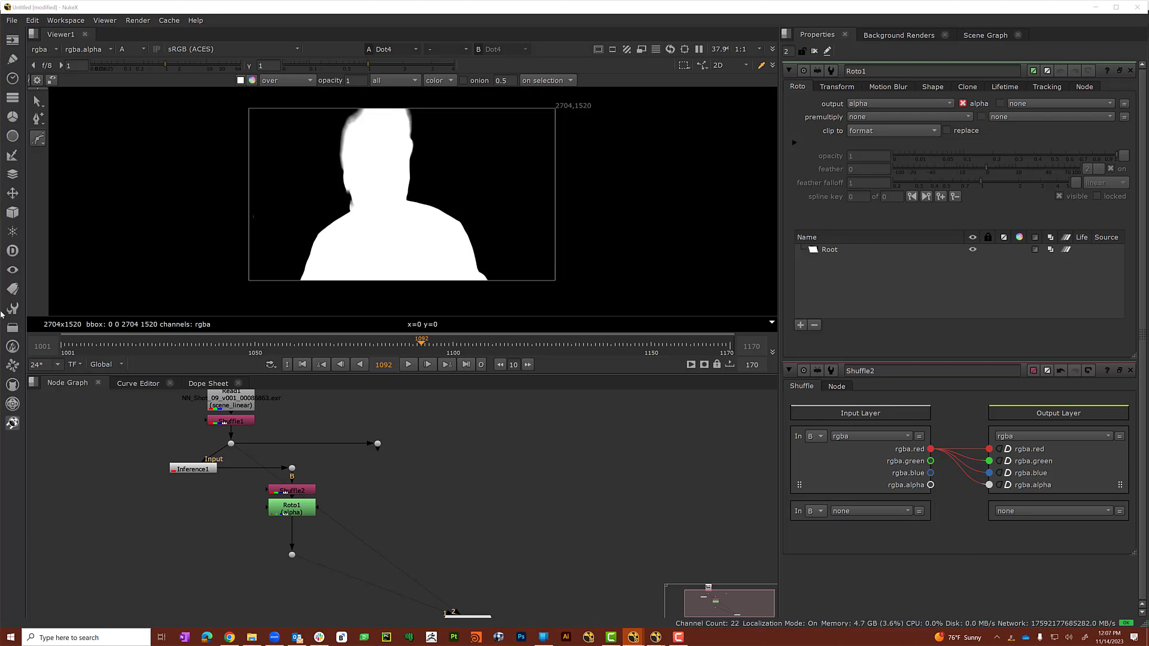
View the plate in colour from the Dot on the right branch, and move that Dot farther right.
click(378, 444)
key(1)
key(a)
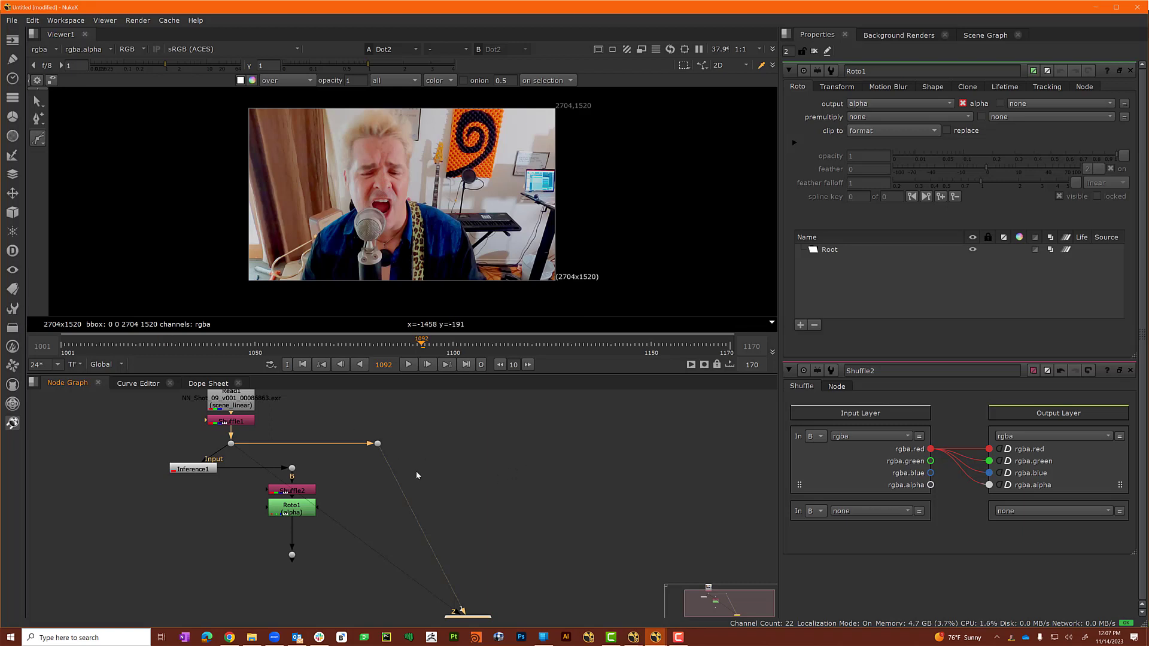
drag(378, 444, 519, 444)
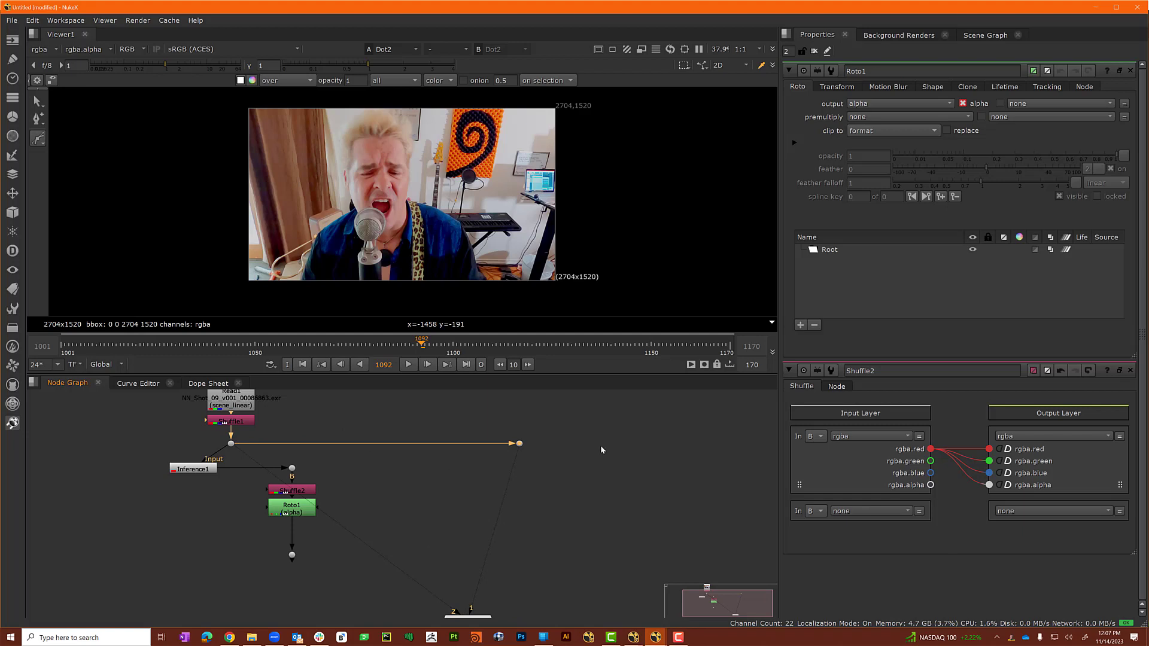
Add an EdgeDetect node connected to and level with the rightmost Dot, and show it in the viewer.
click(619, 448)
key(Tab)
text(ed)
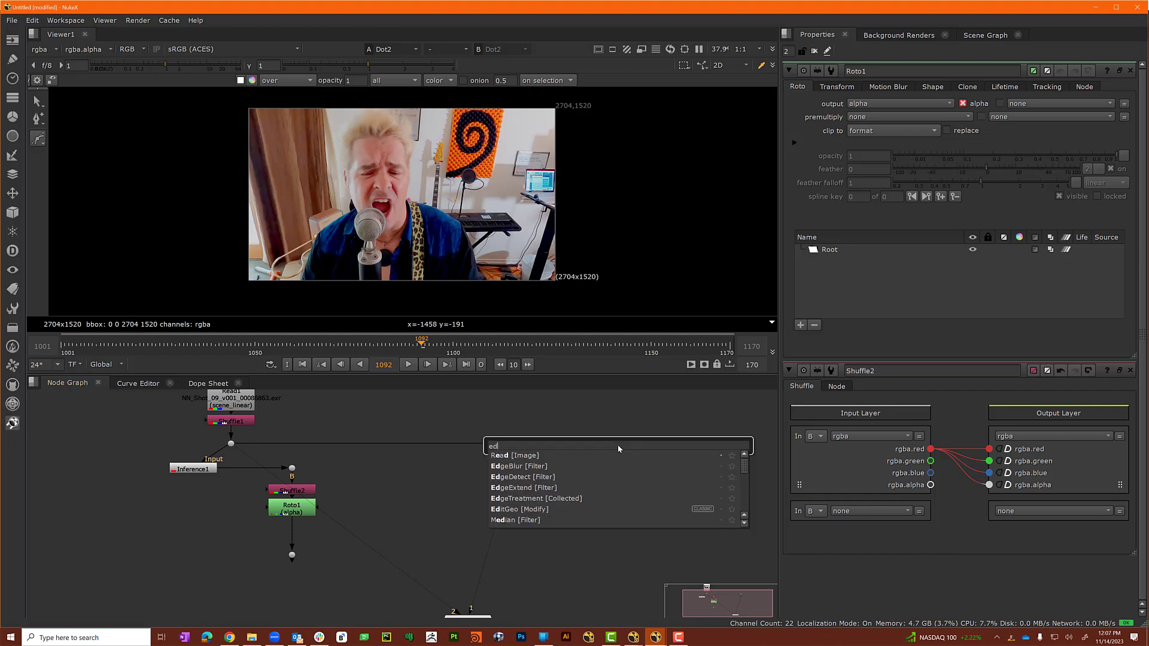
key(Down)
key(Down)
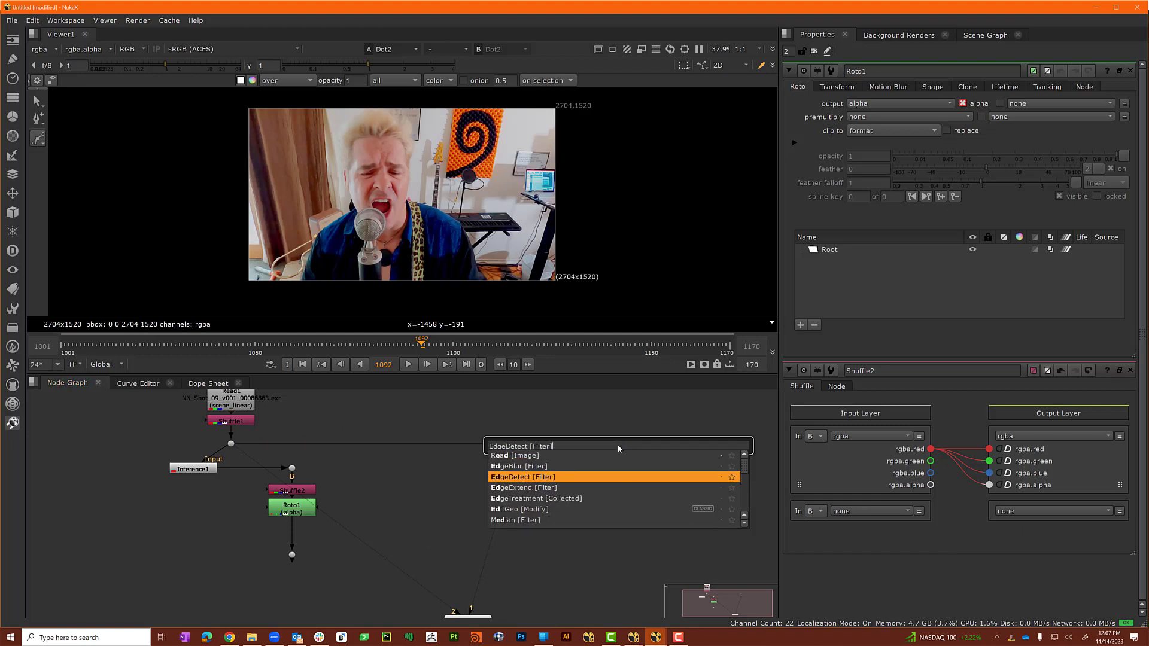
key(Return)
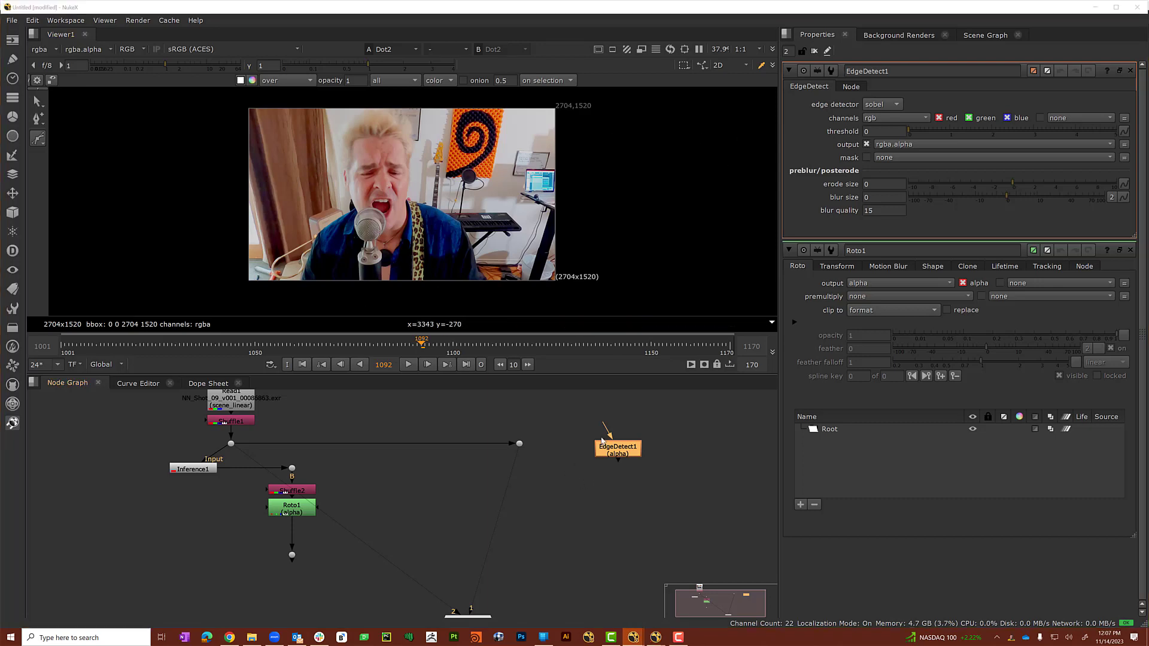
drag(603, 427, 520, 443)
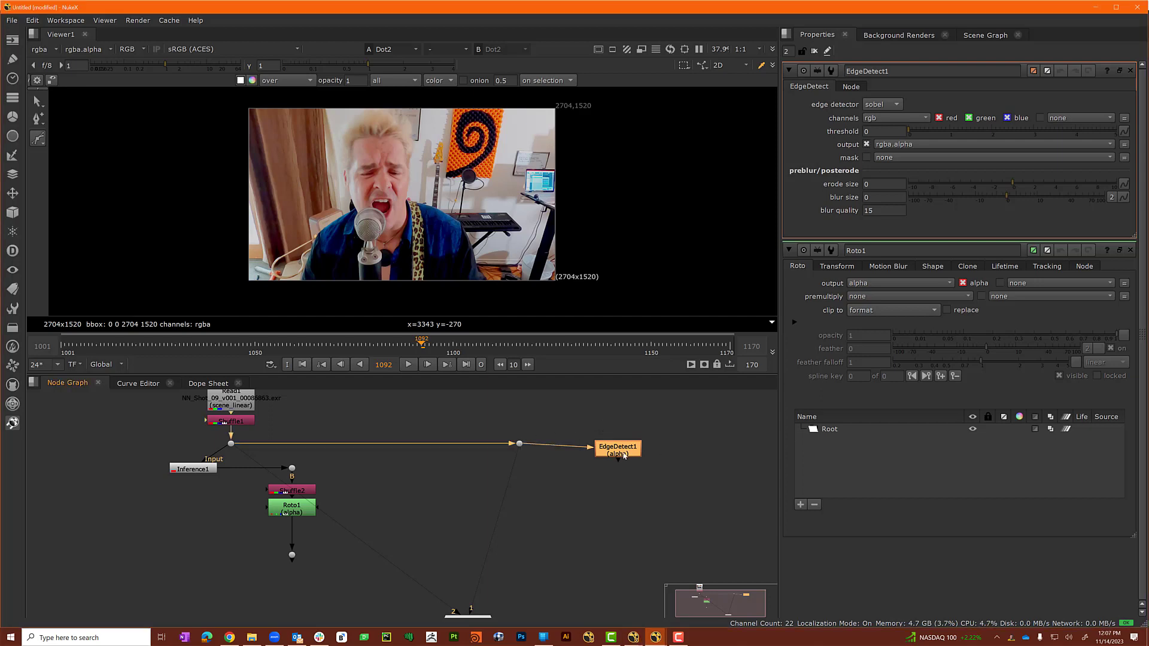
drag(625, 456, 612, 445)
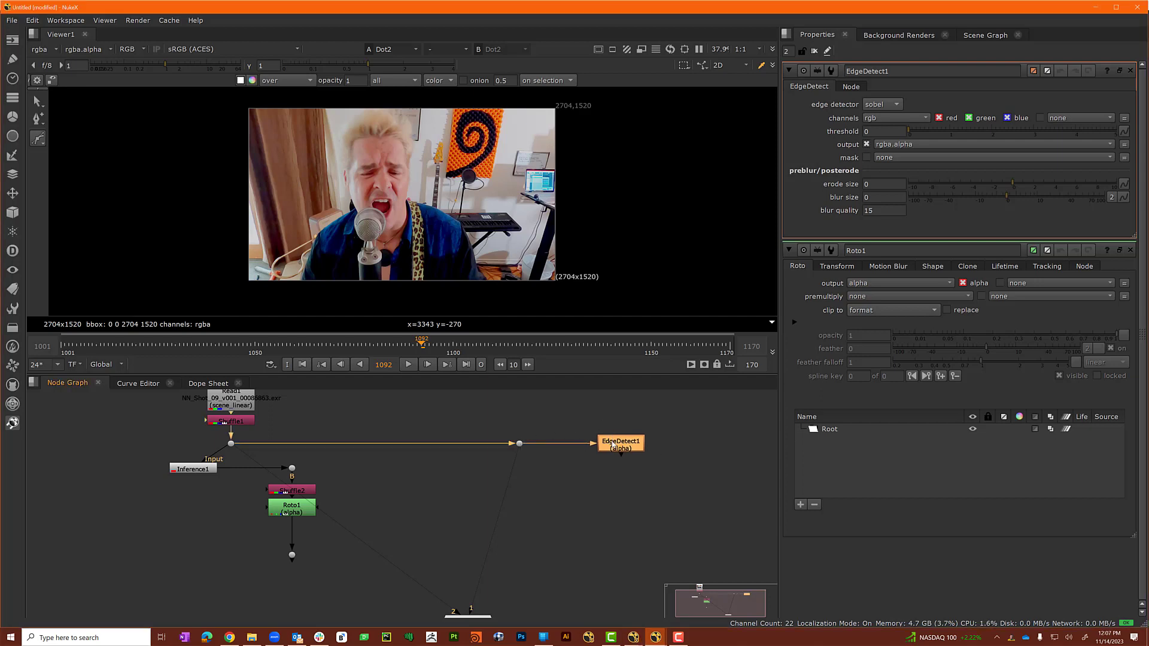
key(1)
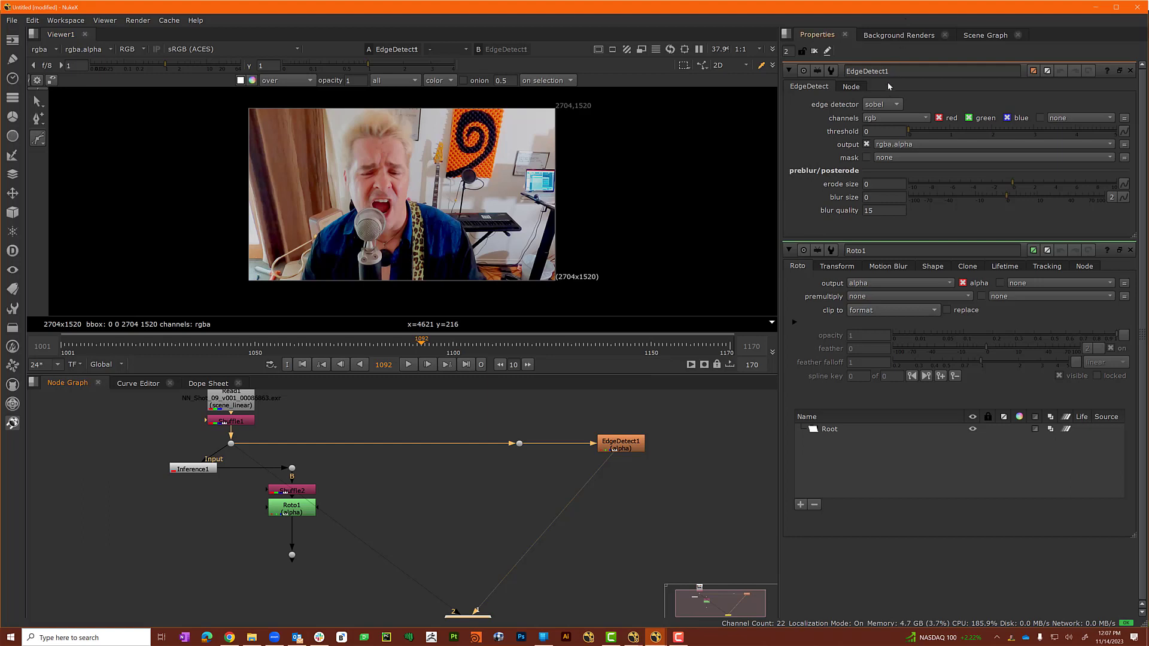
Set the EdgeDetect1 node's edge detector to prewitt and its channels to rgba.
click(889, 106)
click(893, 116)
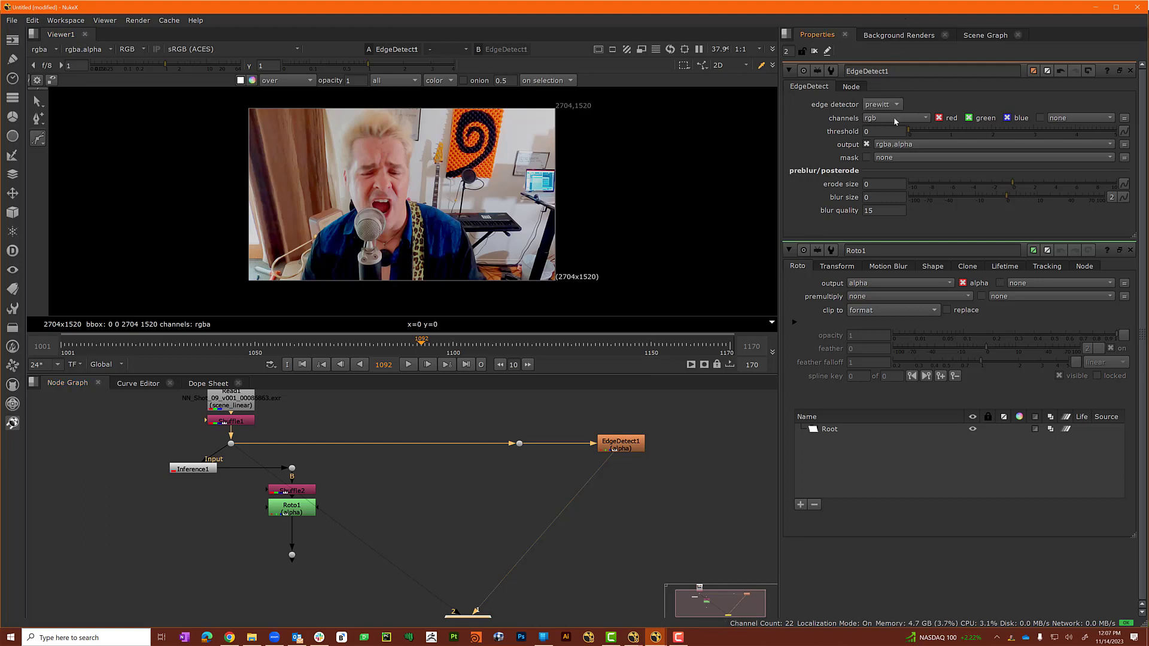
click(896, 119)
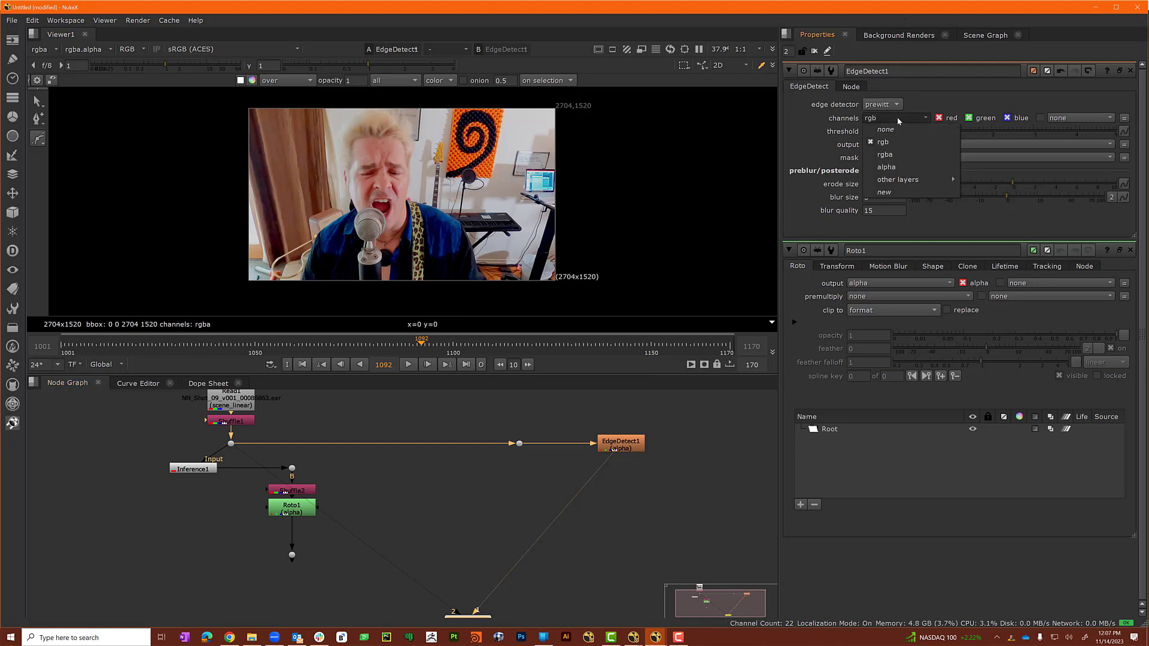
click(890, 157)
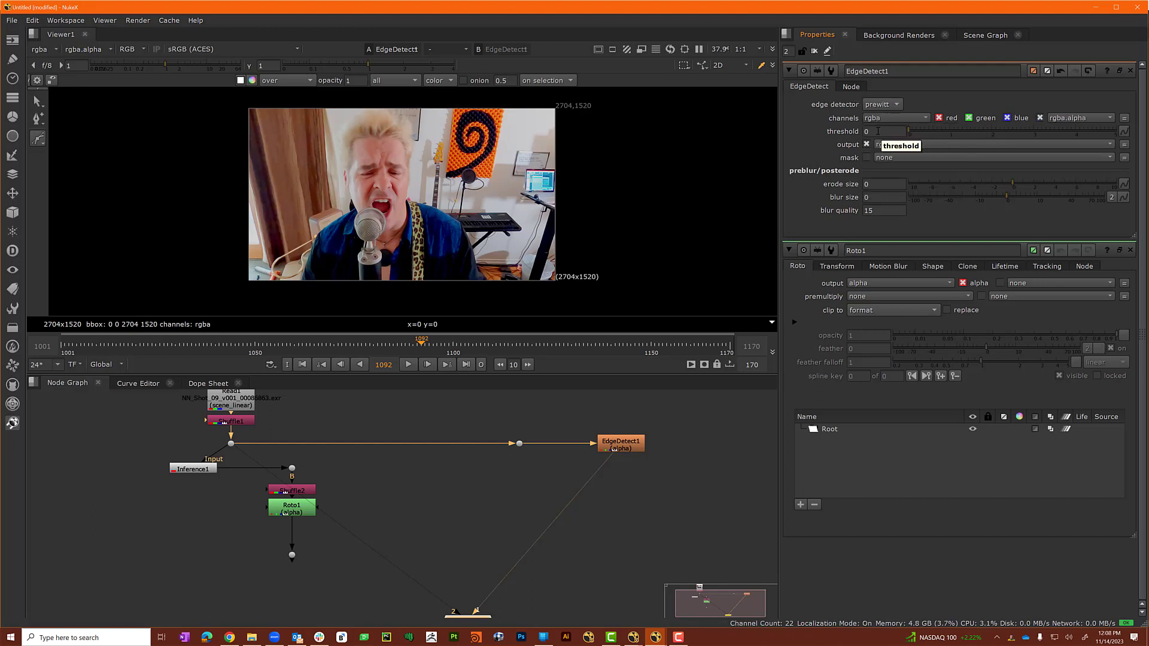
Set EdgeDetect1's threshold to 0.3 and its blur size to 2.5.
click(878, 131)
text(.3)
key(Return)
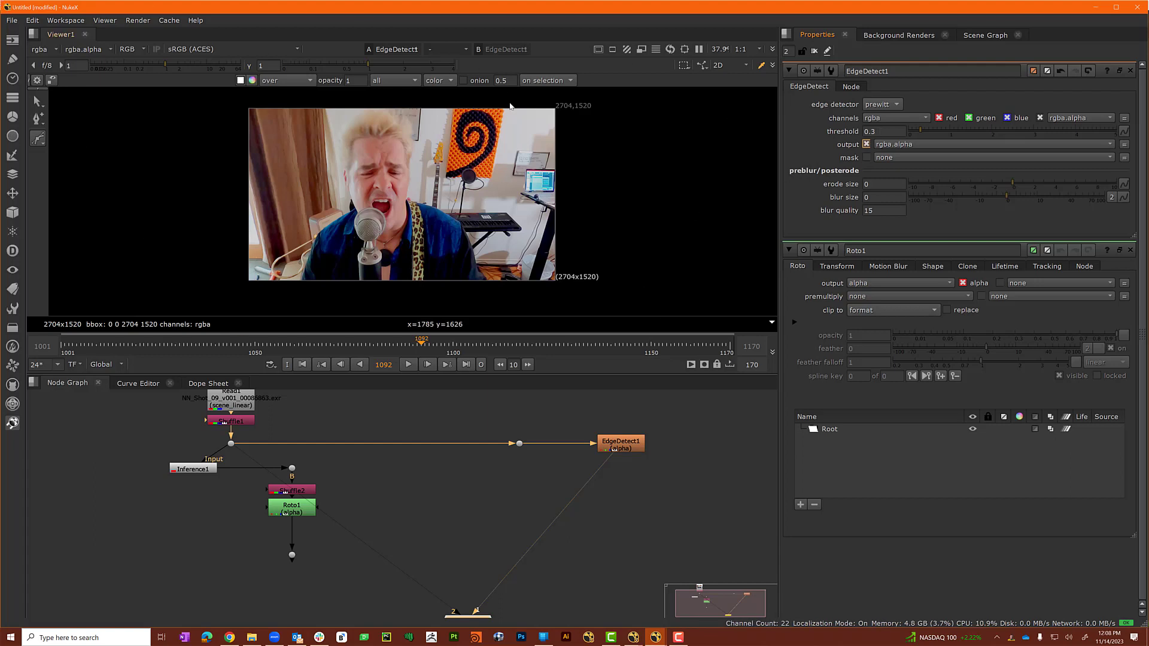
click(880, 197)
text(2.5)
key(Tab)
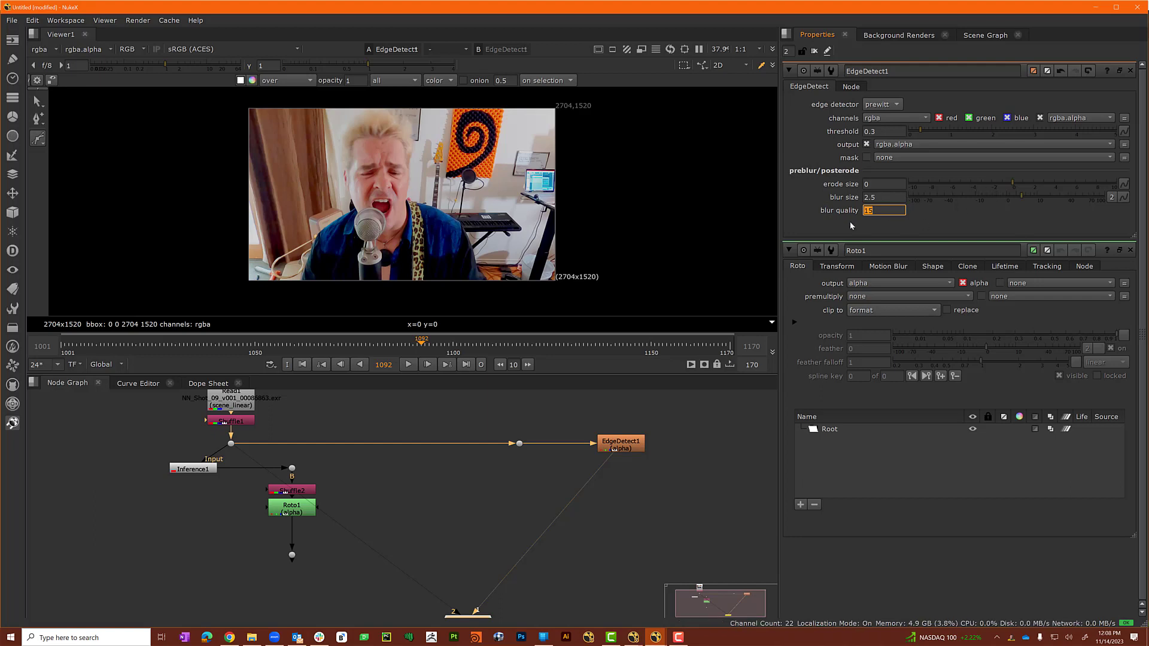
View the alpha channel of EdgeDetect1's output.
click(439, 160)
key(a)
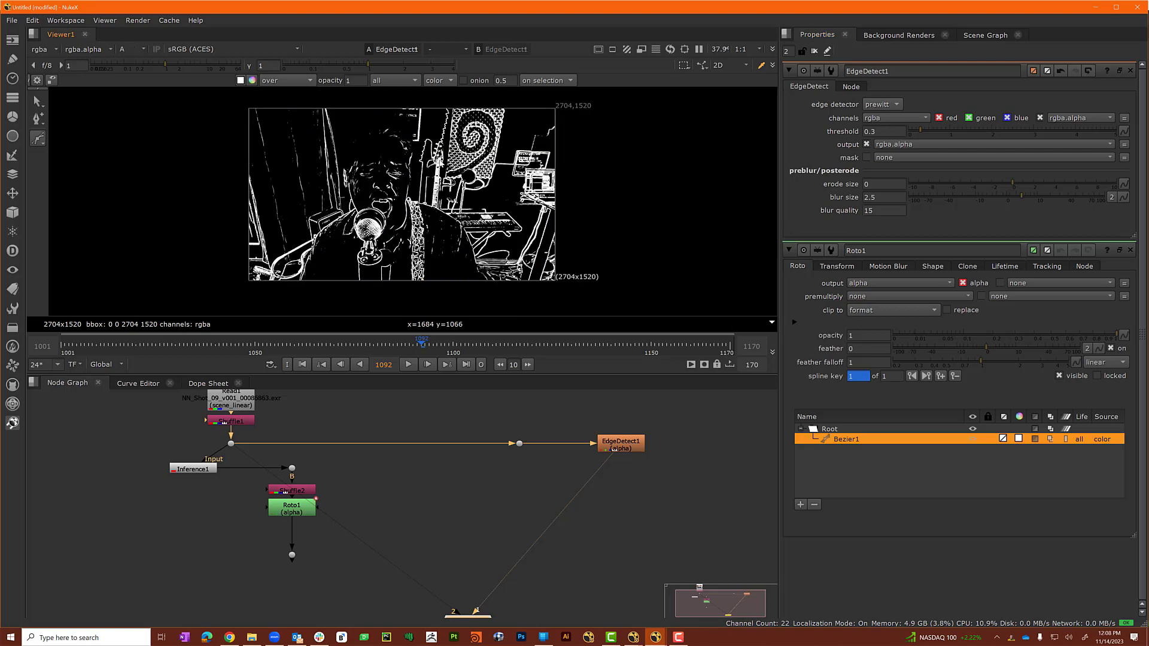
ctrl+click(532, 201)
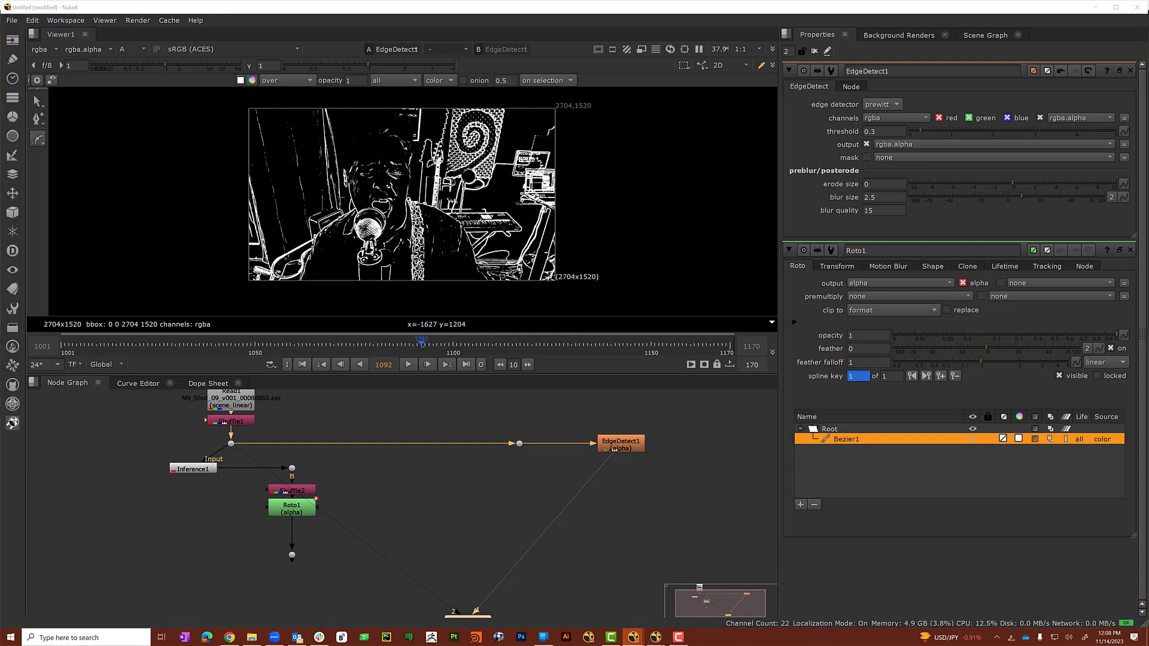
Add a second EdgeDetect node directly below the rightmost Dot, connect it to that Dot, and show it in the viewer.
click(576, 419)
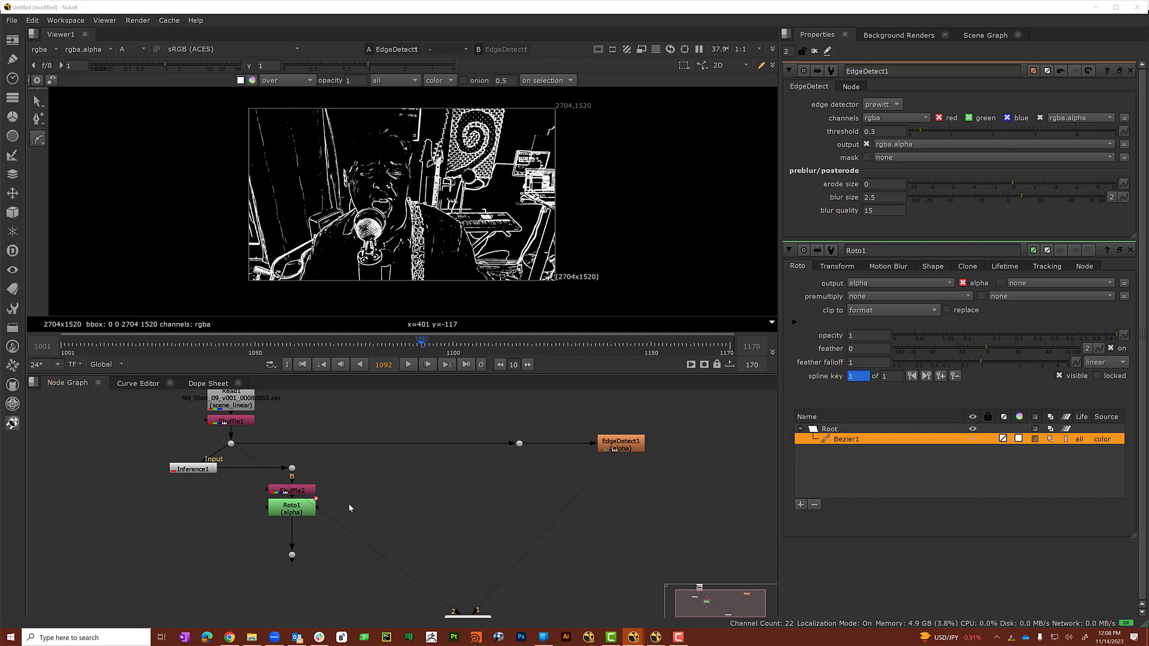
click(487, 490)
key(Tab)
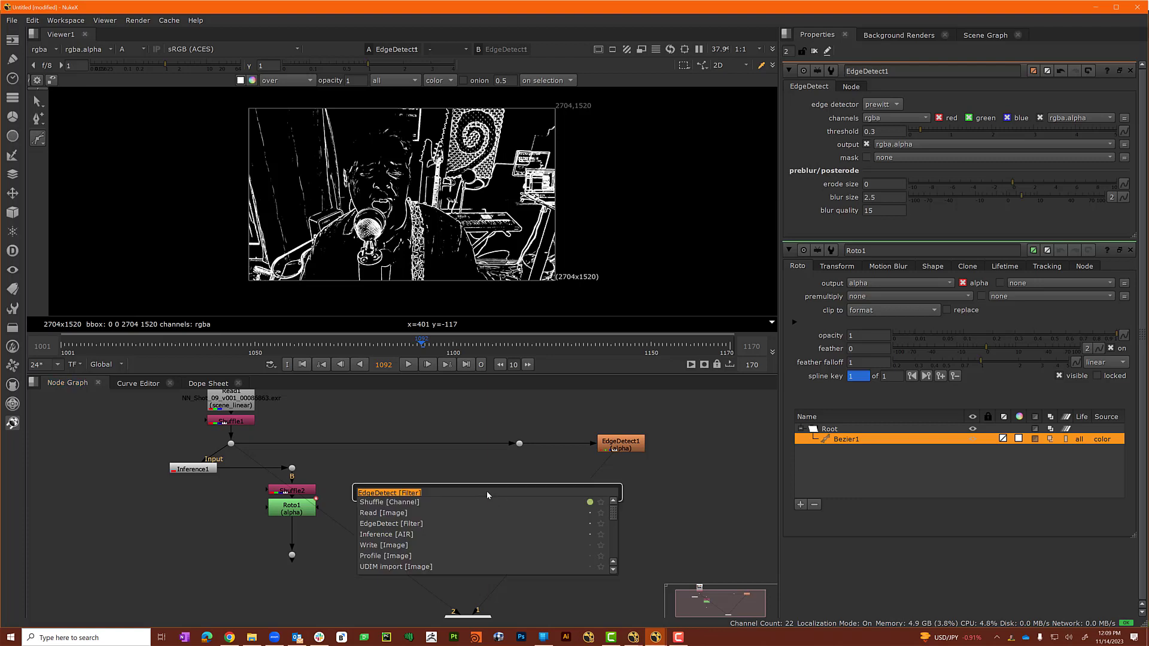
key(Return)
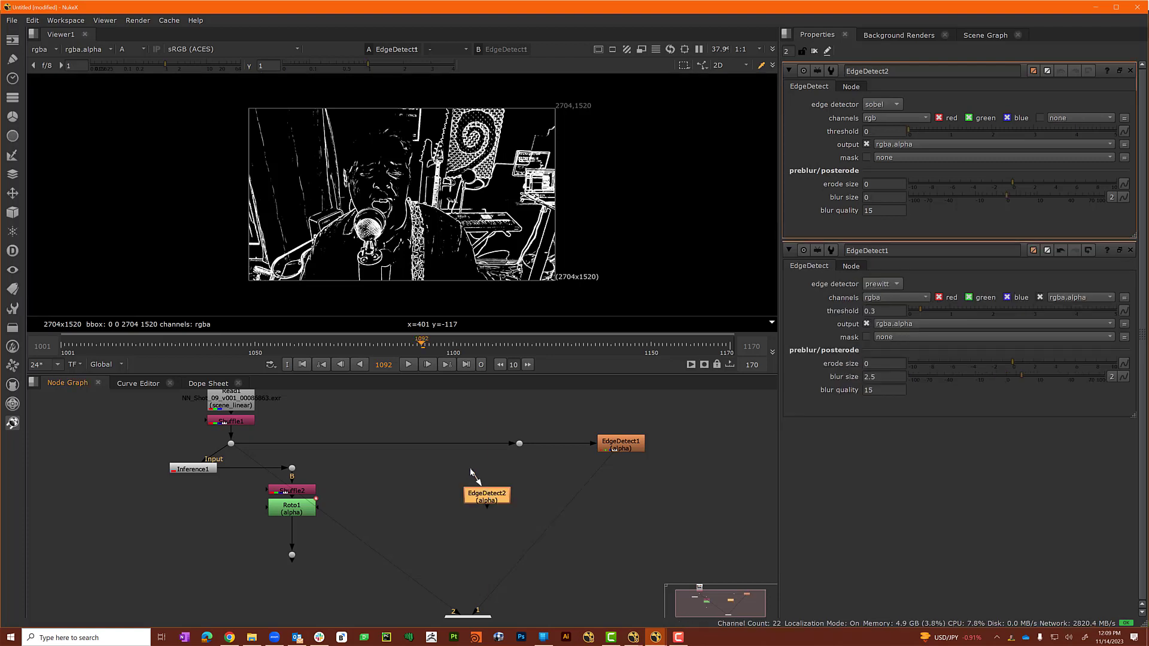
drag(473, 472, 519, 444)
drag(494, 501, 526, 476)
key(1)
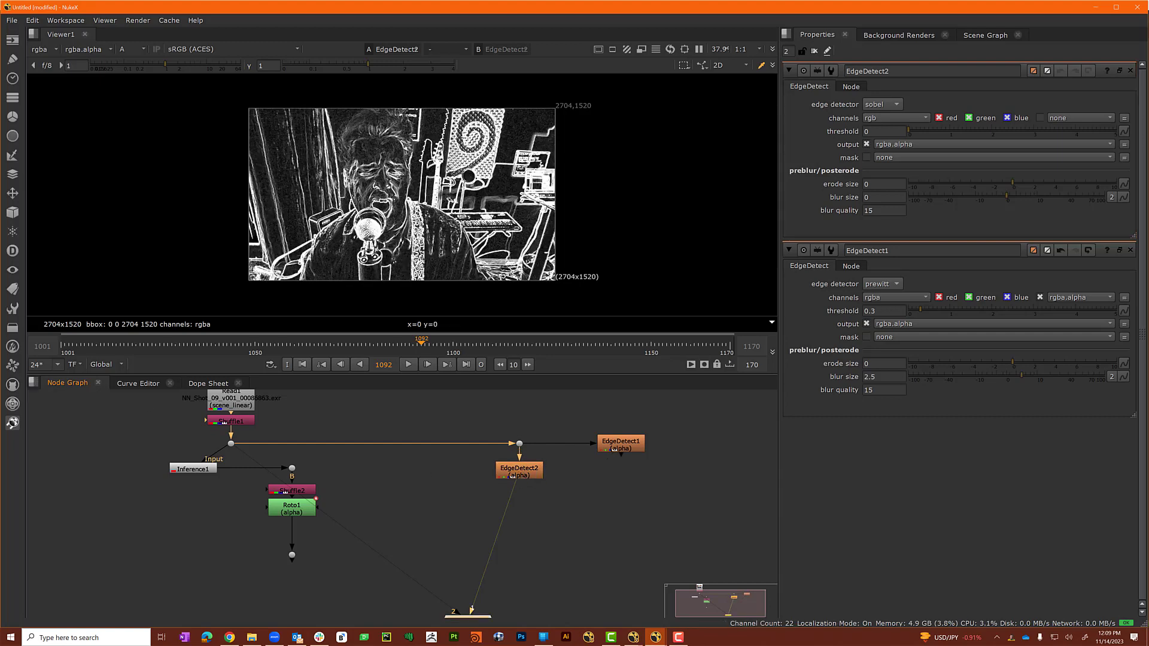
Set EdgeDetect2's channels to rgba and its threshold to 0.8.
key(alt+Tab)
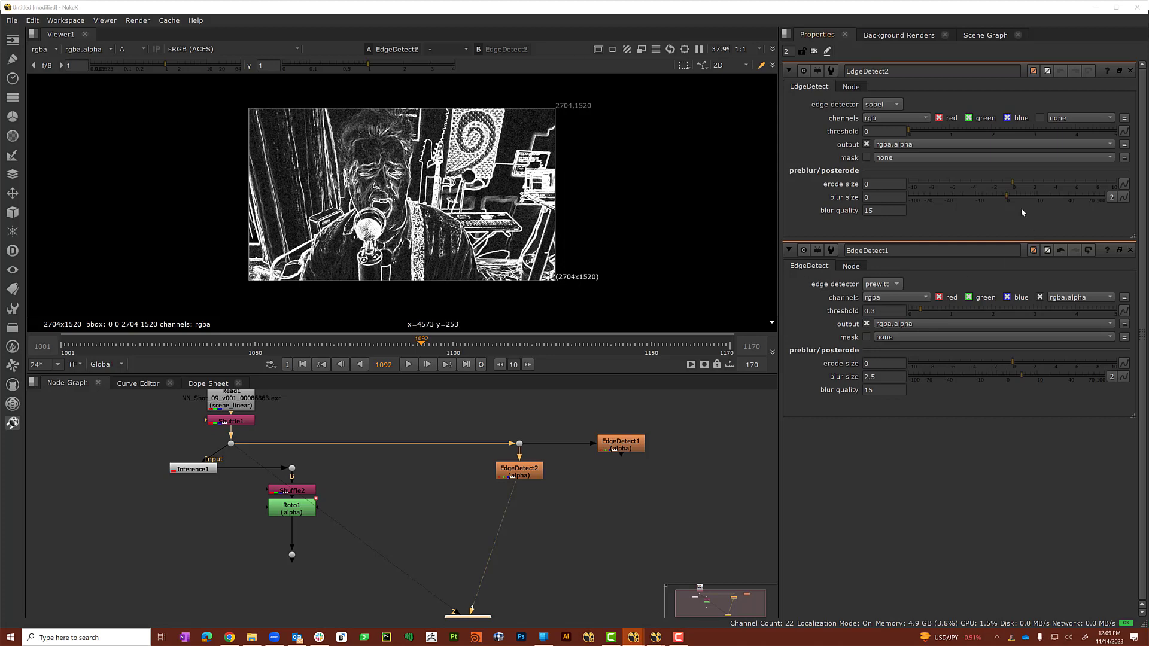
click(911, 118)
click(903, 153)
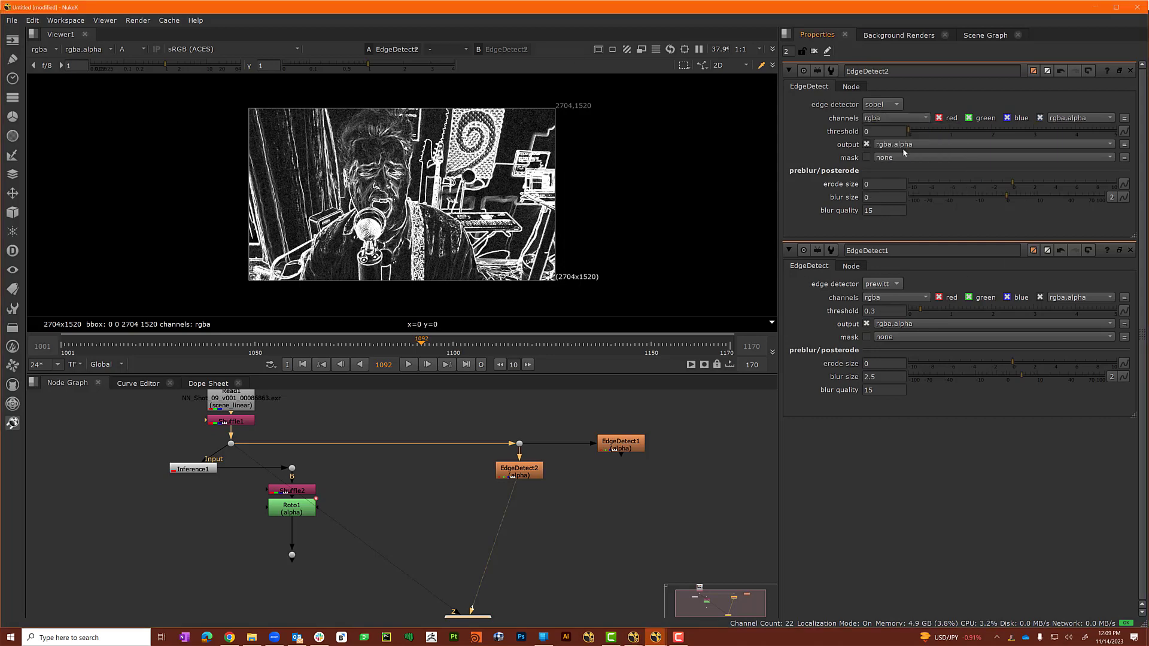
click(874, 131)
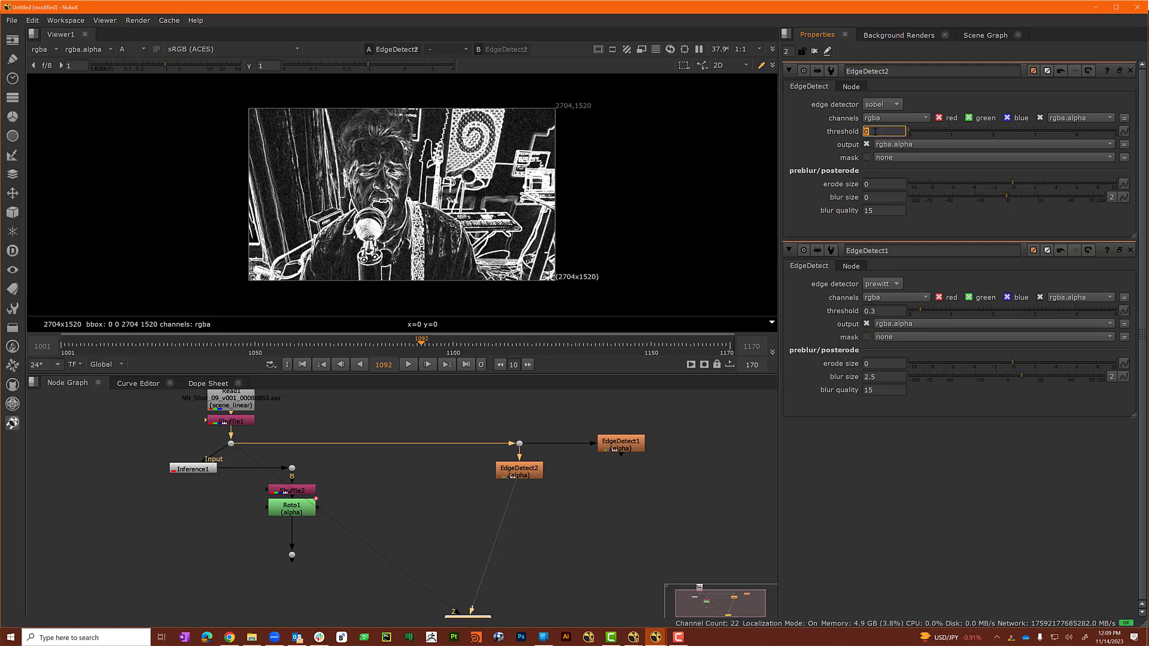
text(0.8)
key(Tab)
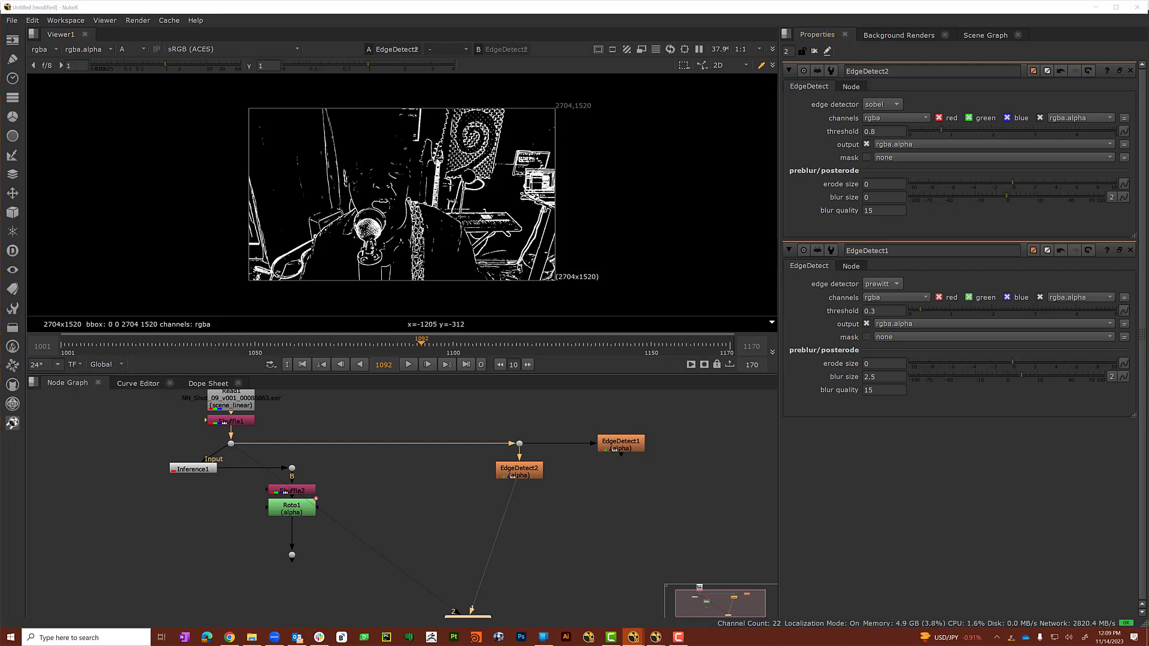
Add a Grade node directly below EdgeDetect2.
click(522, 472)
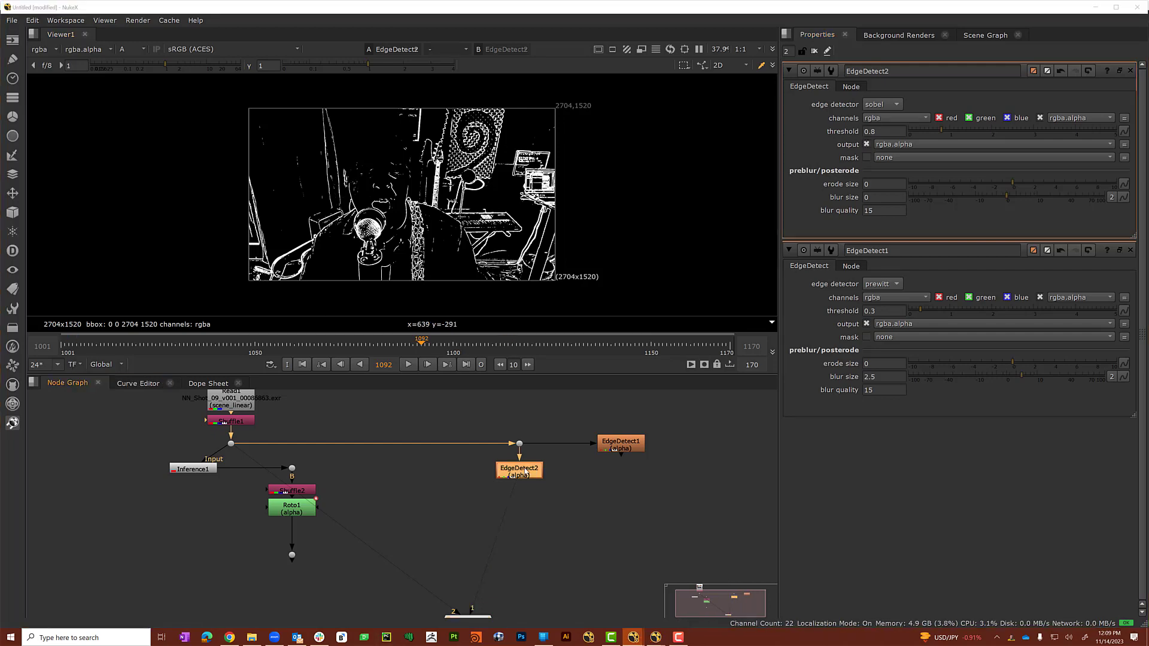
key(g)
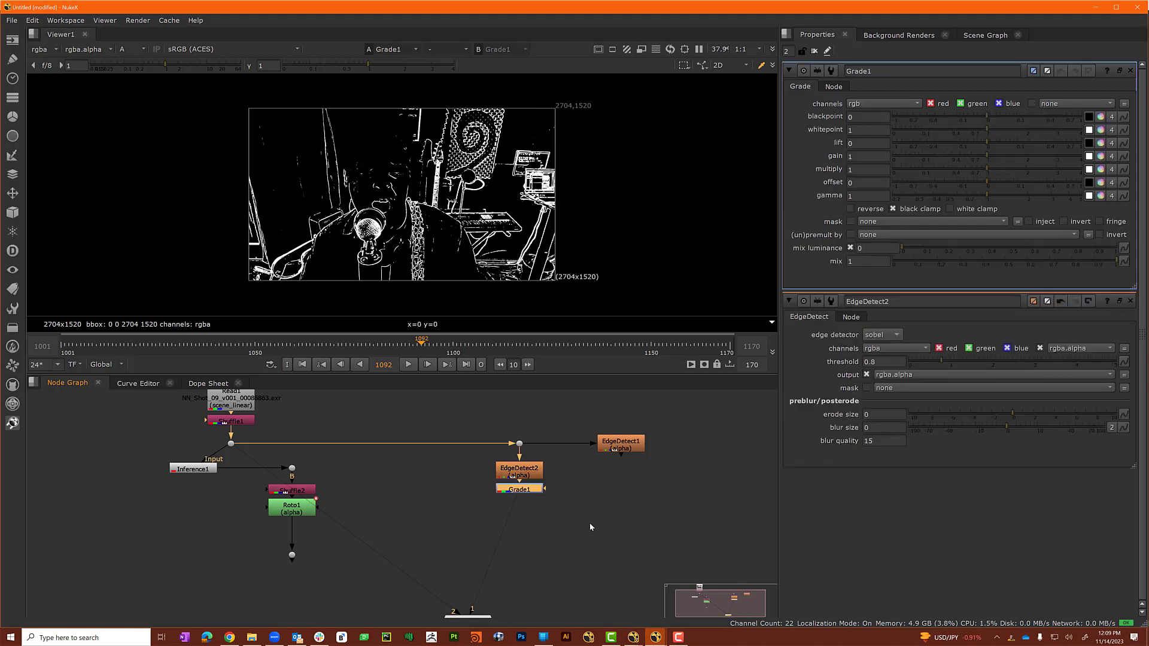
key(Tab)
text(grade)
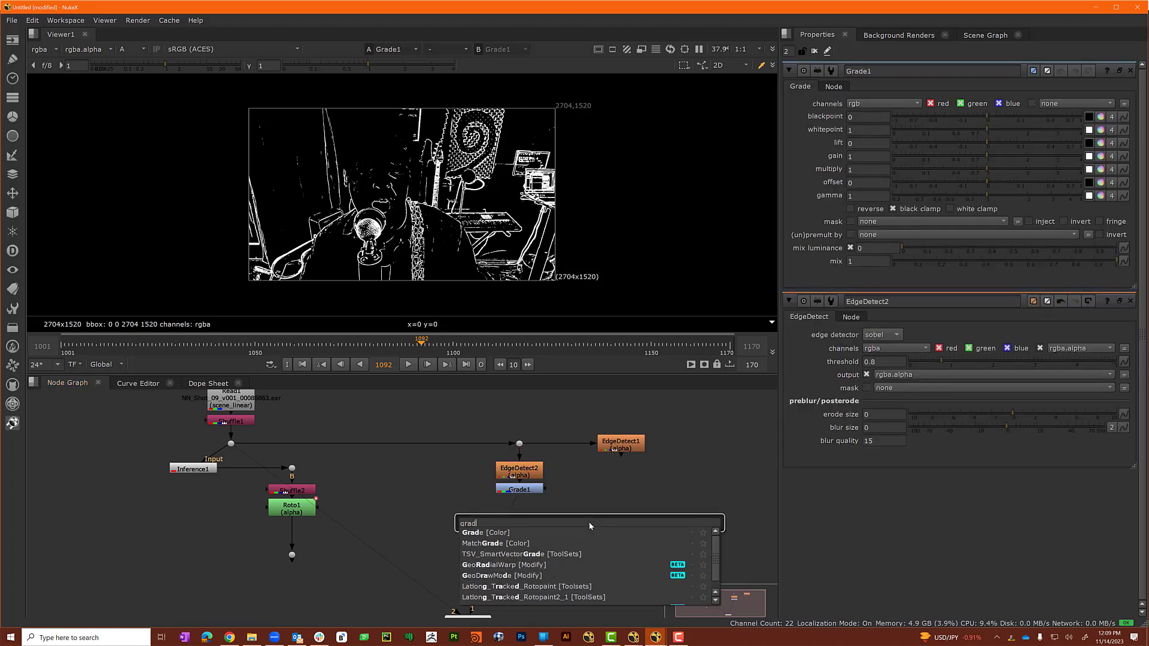
key(Escape)
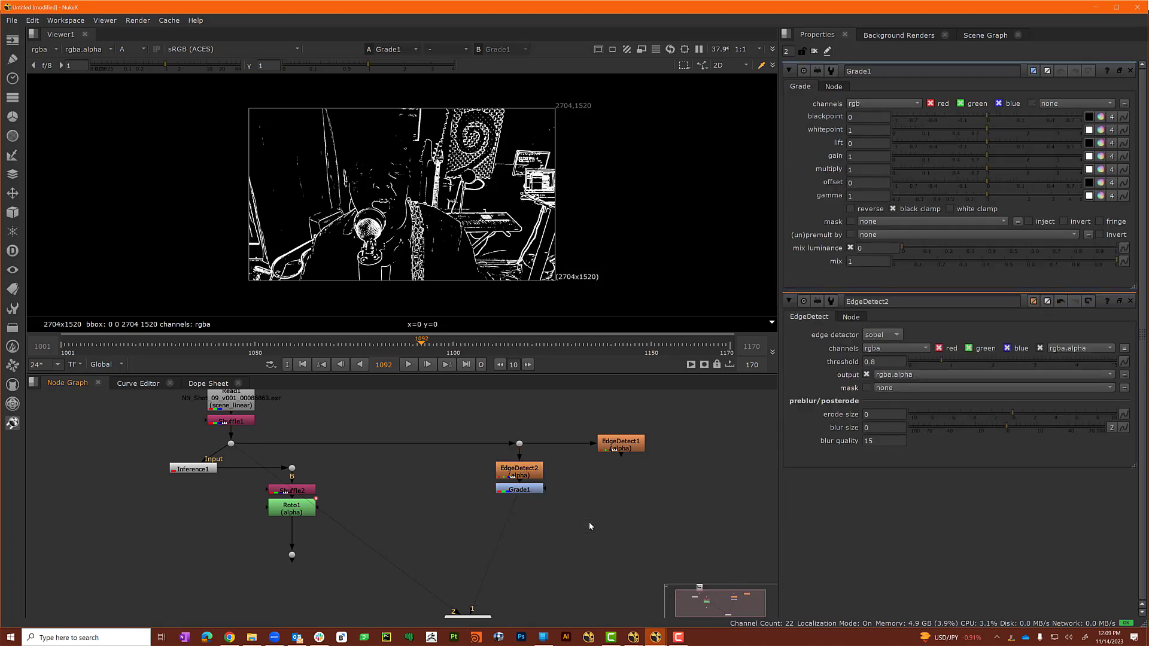
Set the Grade node's channels to rgba, its blackpoint to 0.4 and its whitepoint to 1.31.
click(534, 492)
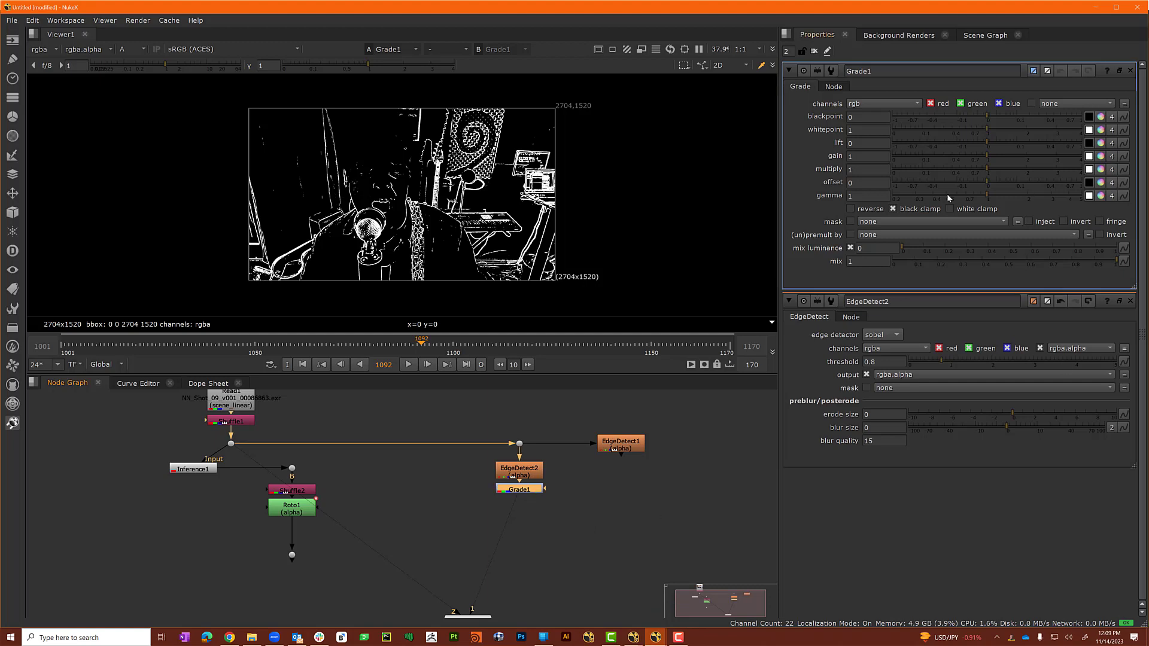
click(870, 104)
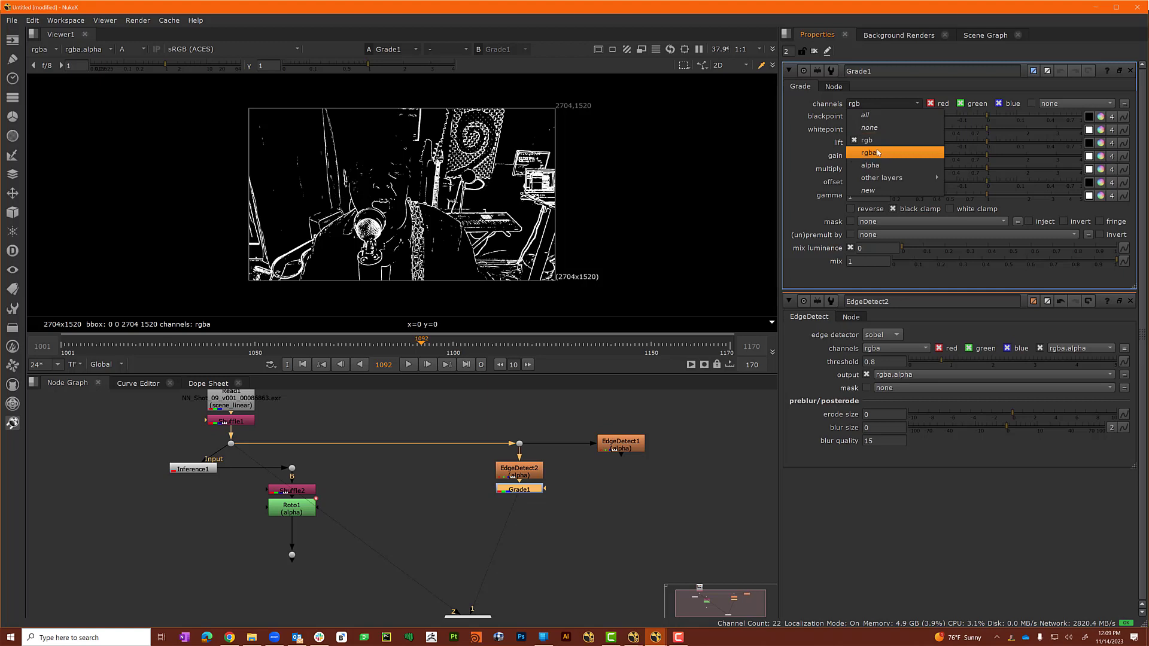
click(877, 153)
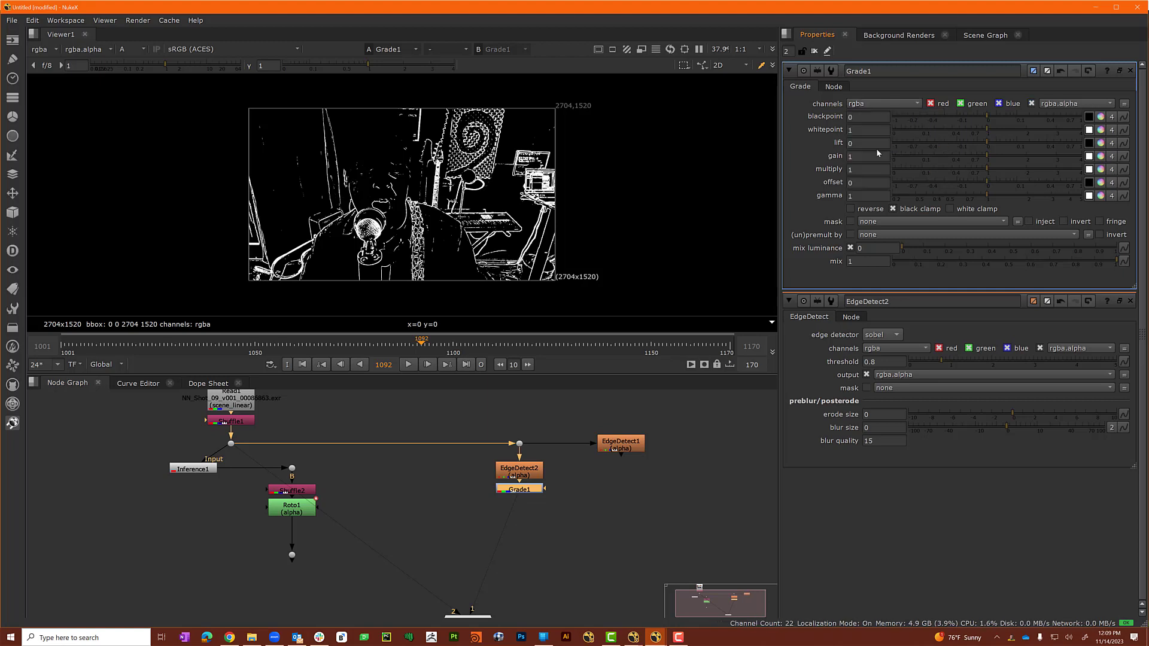
click(865, 117)
text(0.4)
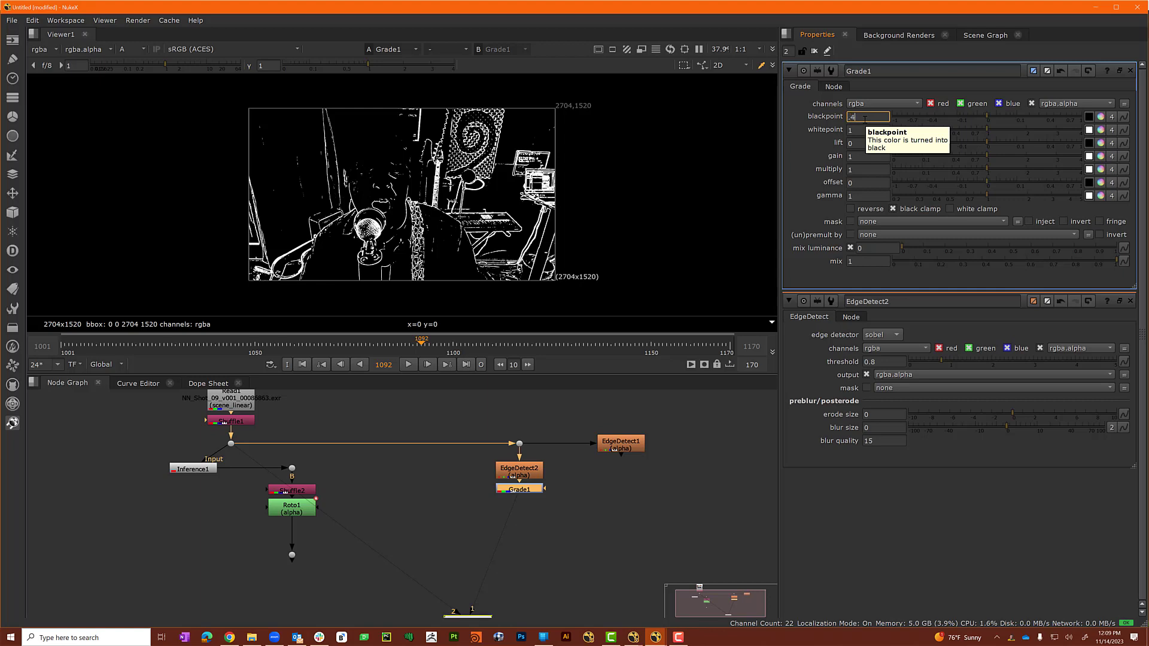
key(Tab)
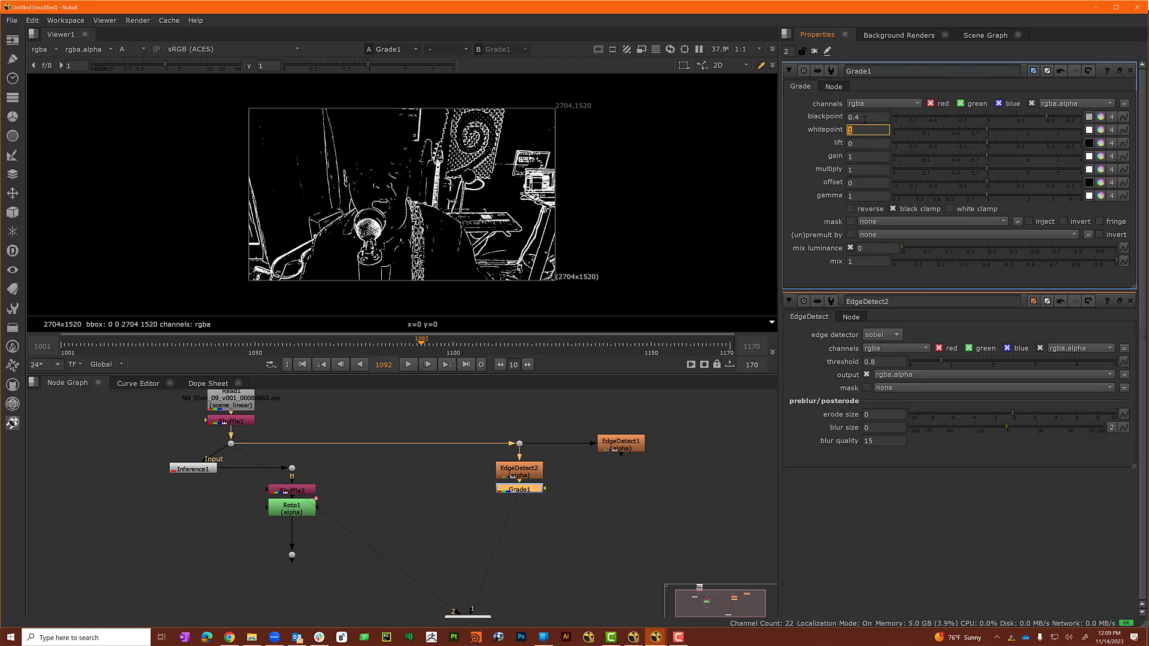
text(1.31)
key(Tab)
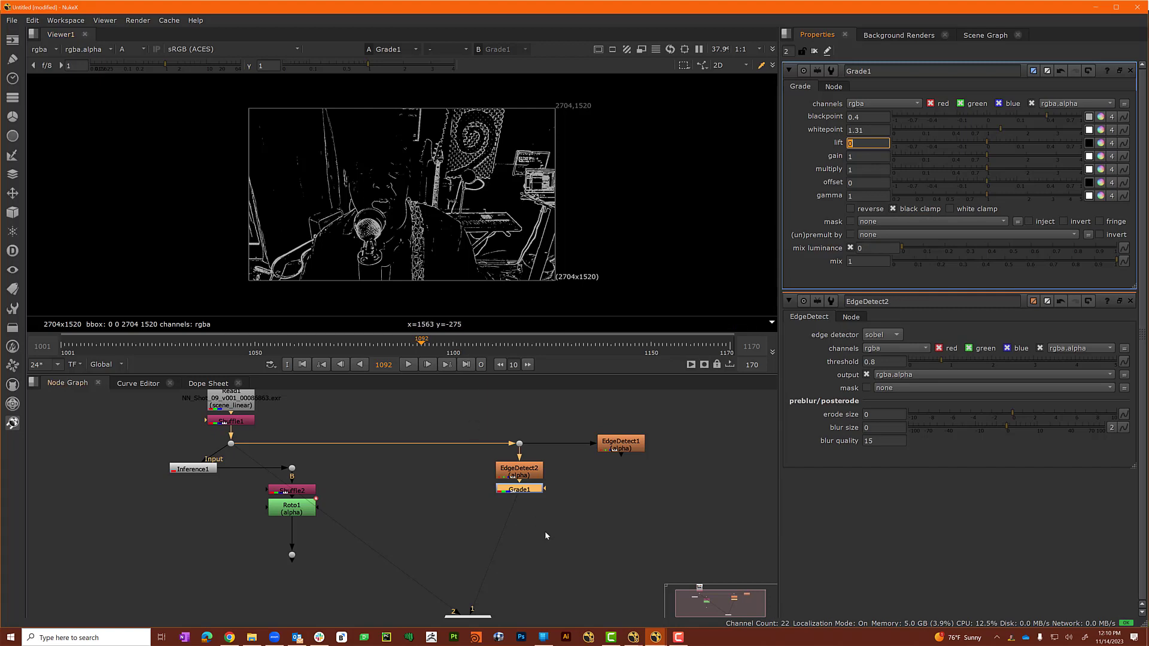
Toggle the Grade node off and on several times to compare the edge matte with and without it.
key(d)
key(d)
key(d)
key(d)
key(d)
key(d)
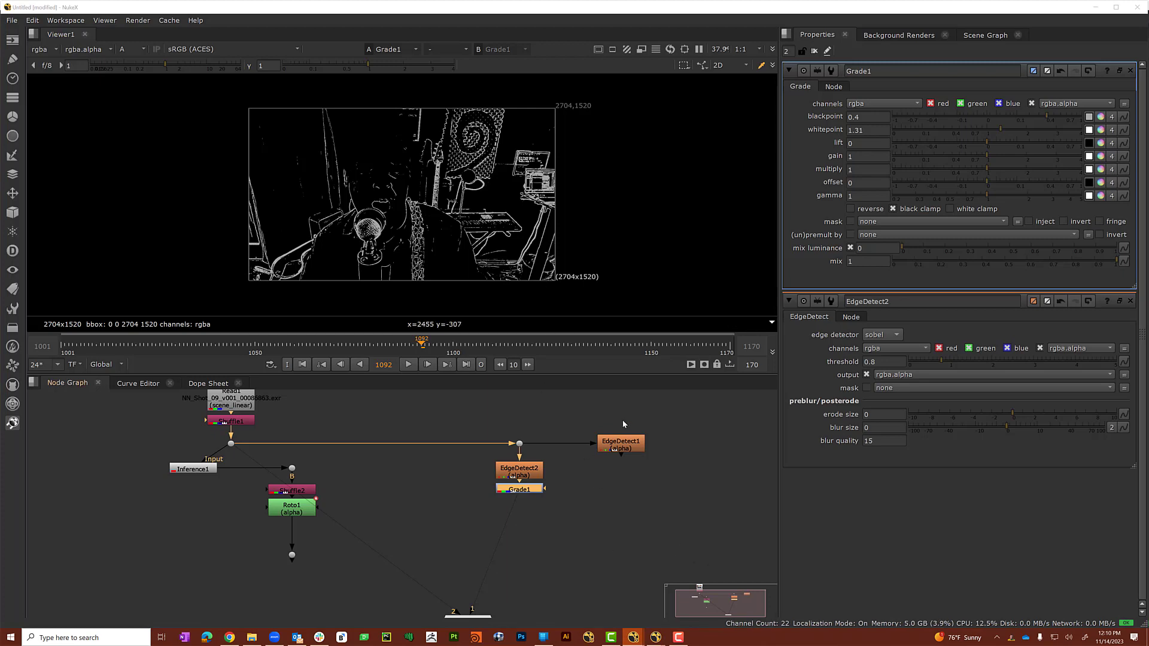
click(568, 531)
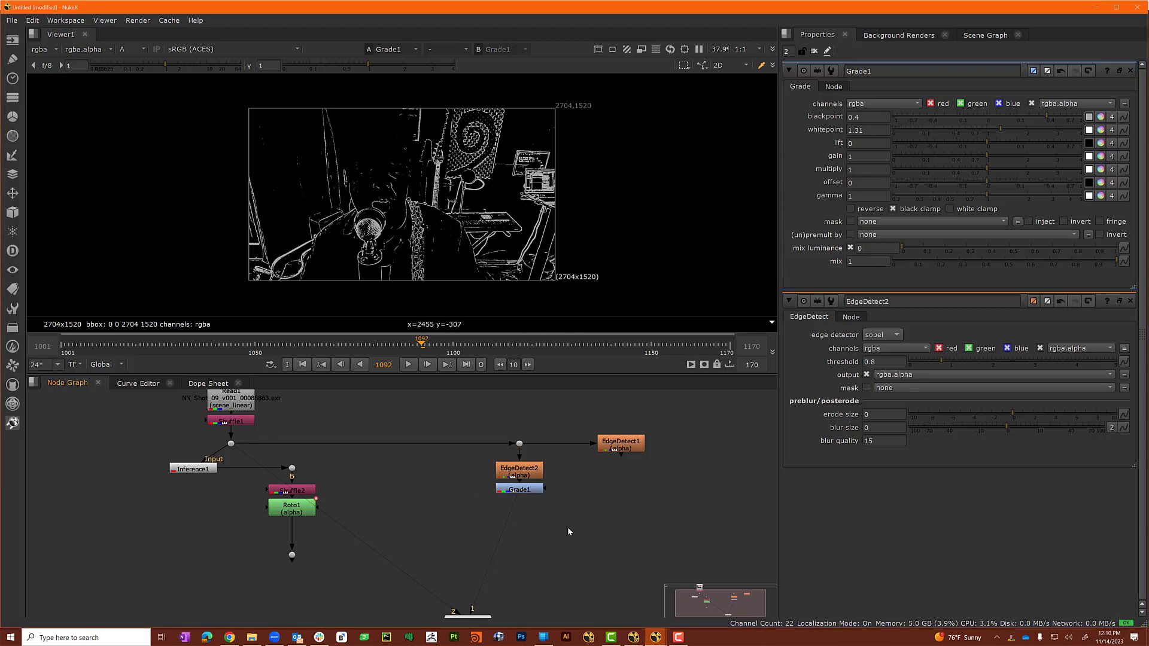
Add a math Multiply node below the Grade node and set its value to 0.
click(517, 491)
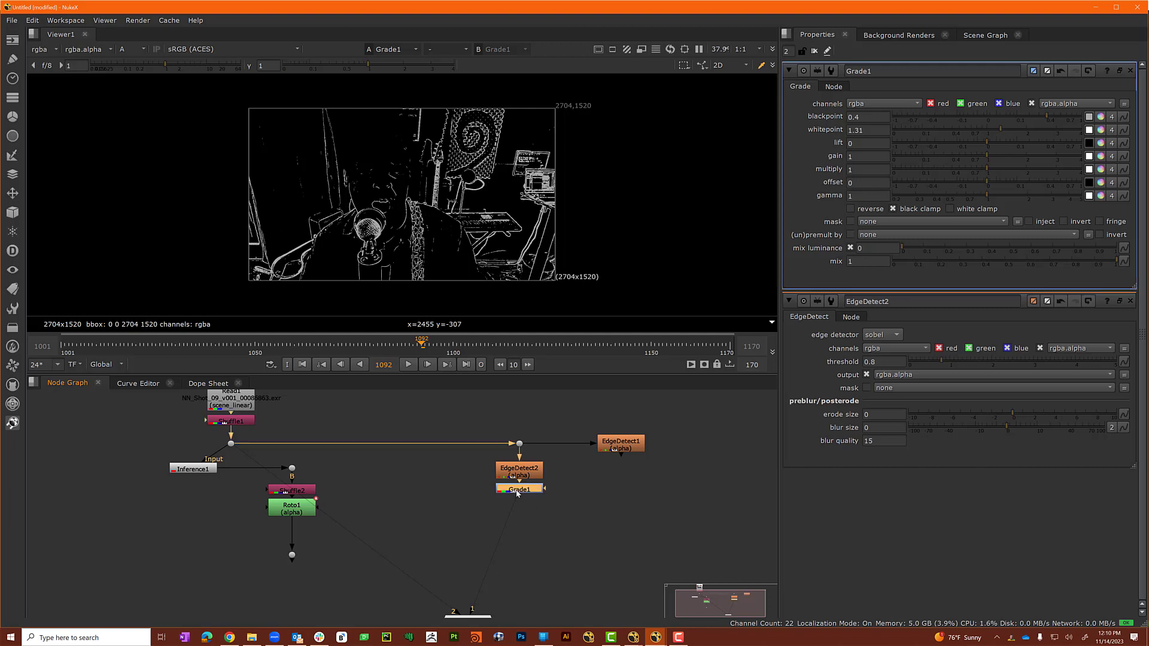
key(Tab)
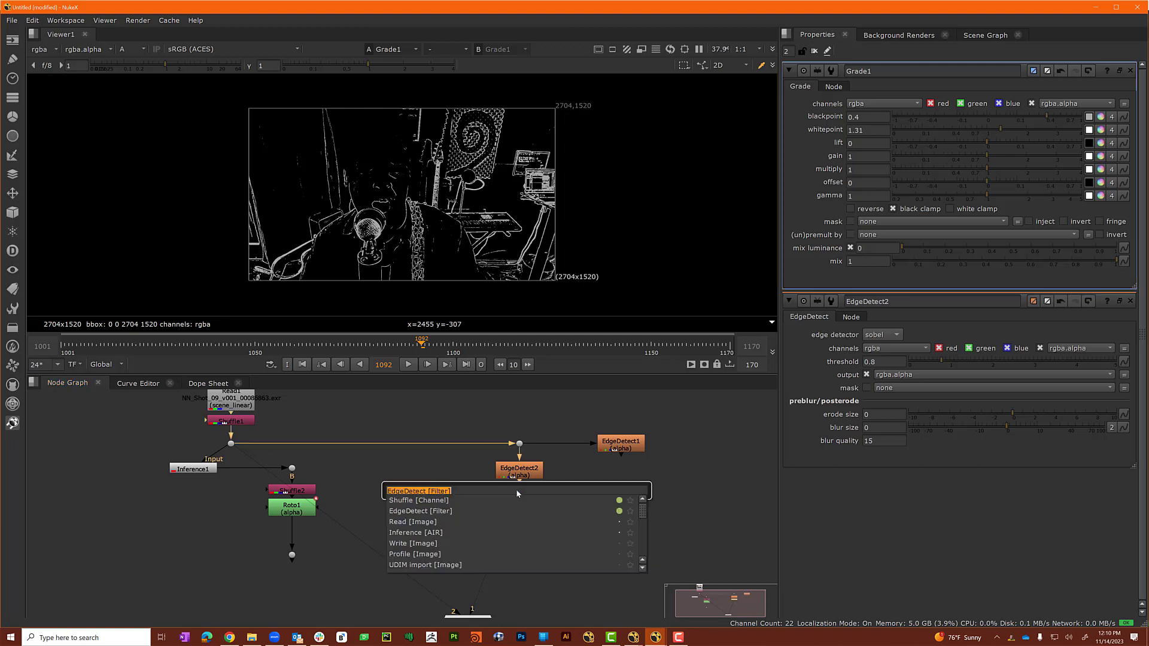
text(mul)
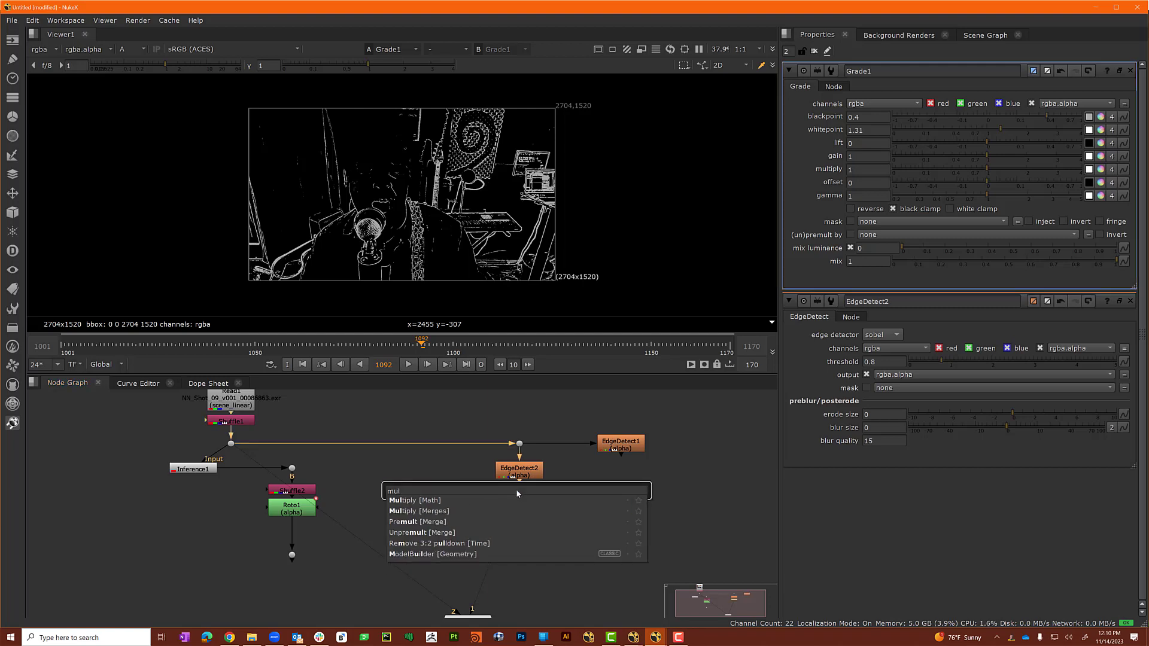
key(Down)
key(Return)
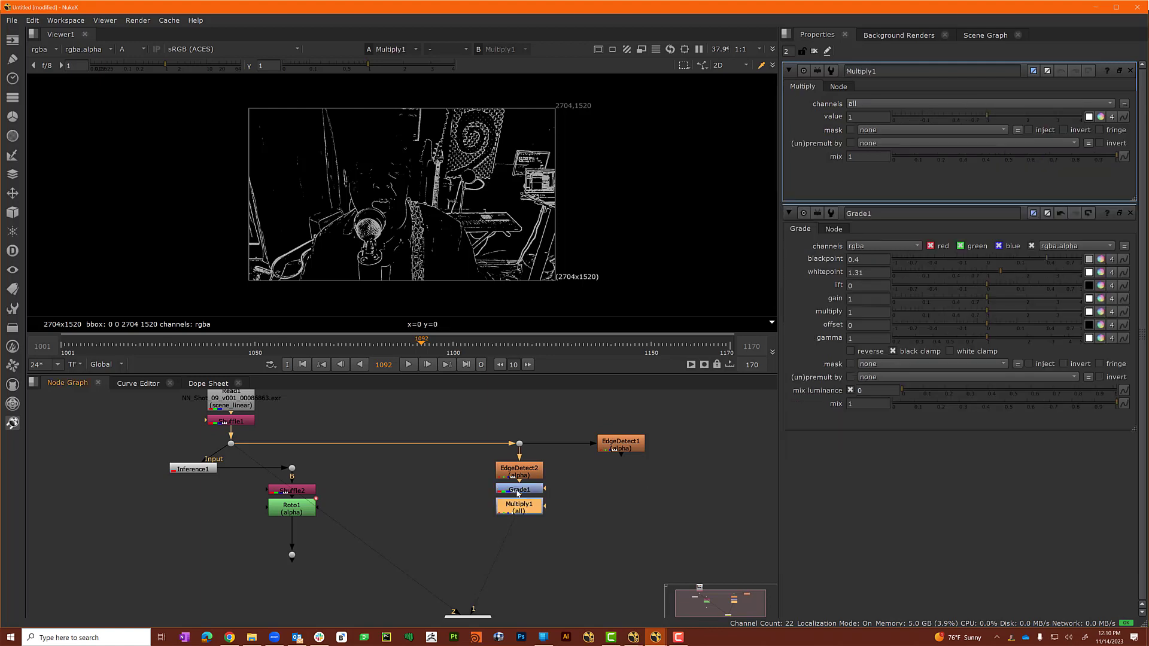
drag(989, 117, 805, 107)
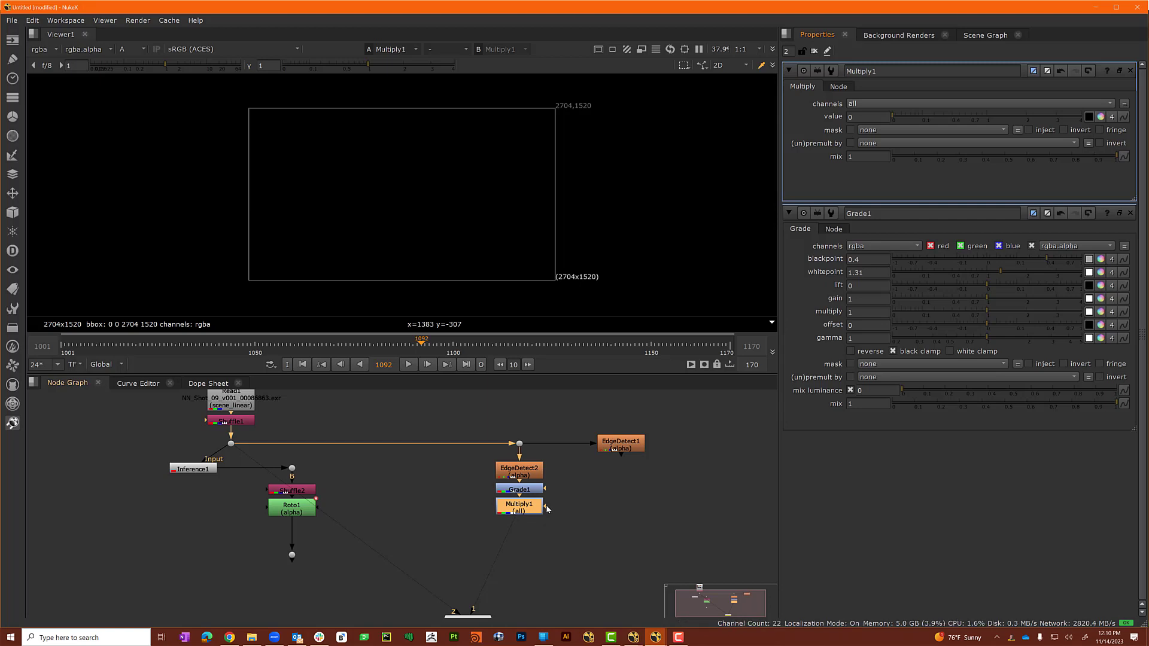
Connect the Multiply node's mask input to the Dot below Roto1 and invert the mask.
drag(546, 507, 292, 555)
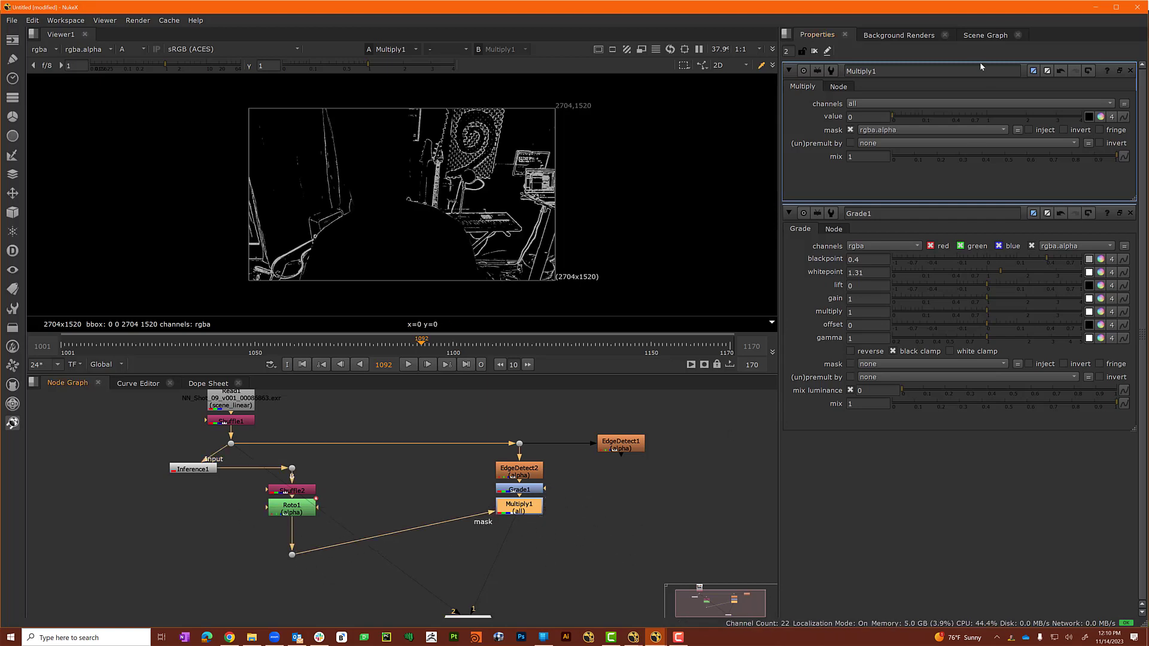
click(1063, 130)
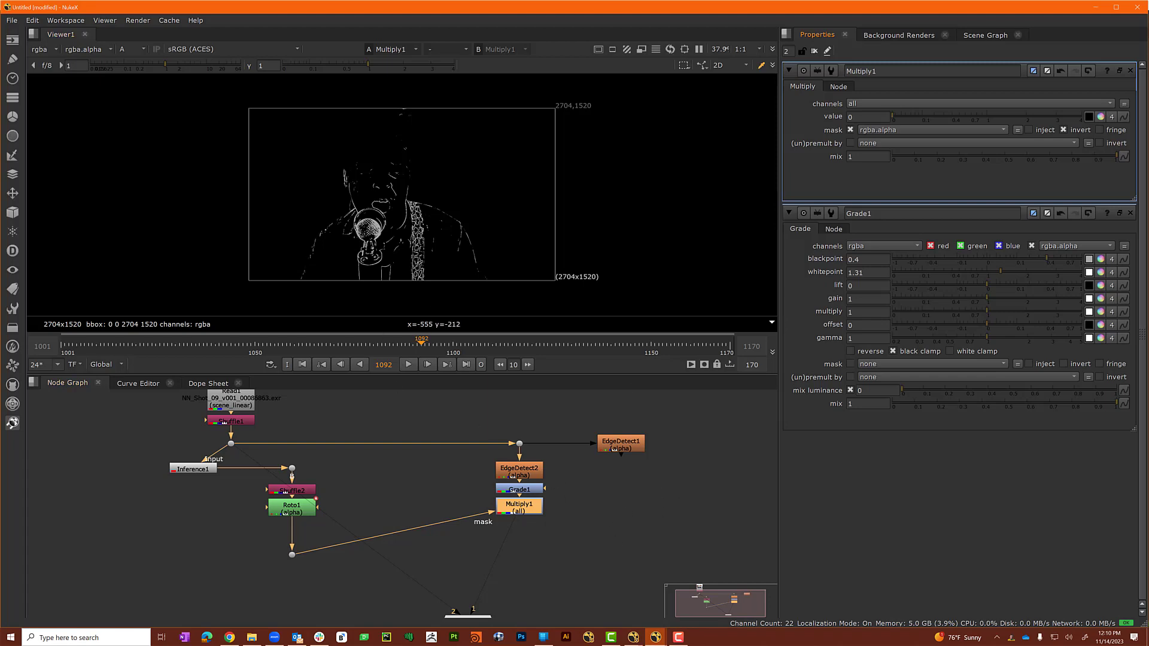
Merge EdgeDetect1 as input A over Multiply1 as input B with a Merge node placed below EdgeDetect1, and view the result.
click(634, 446)
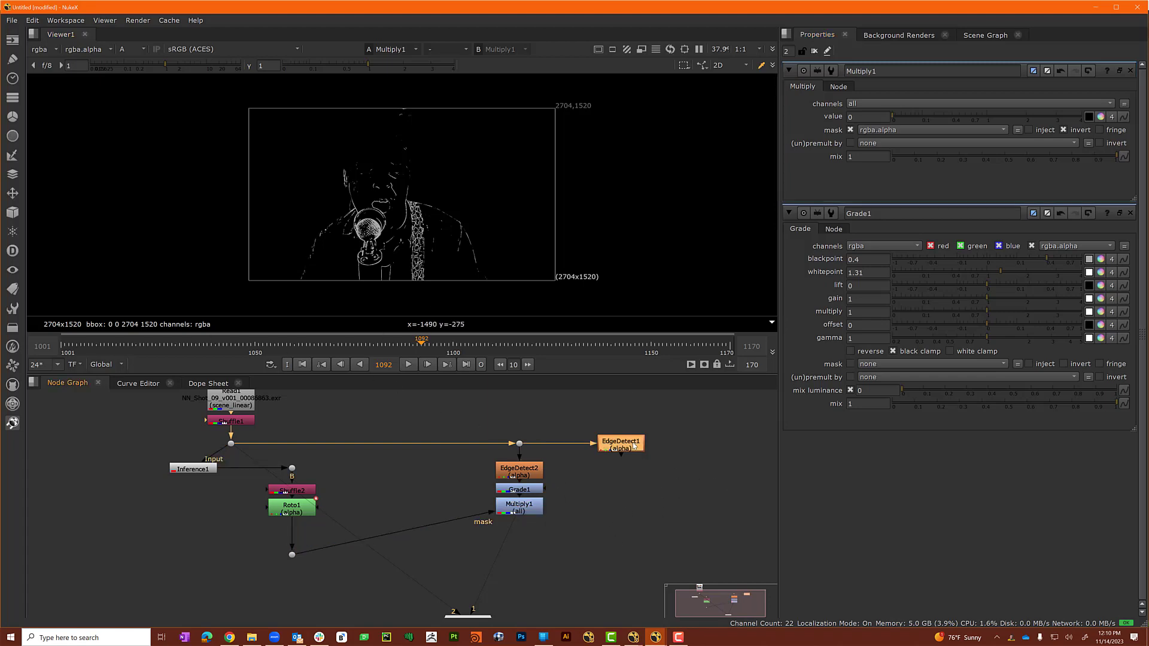
key(m)
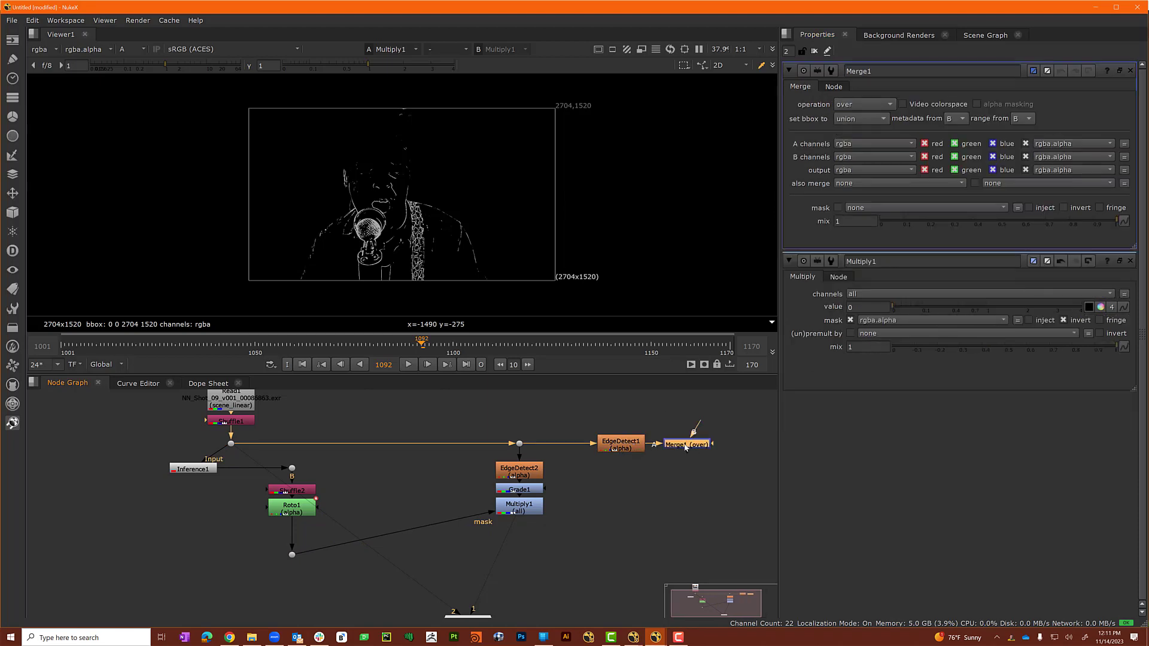
drag(689, 444, 530, 508)
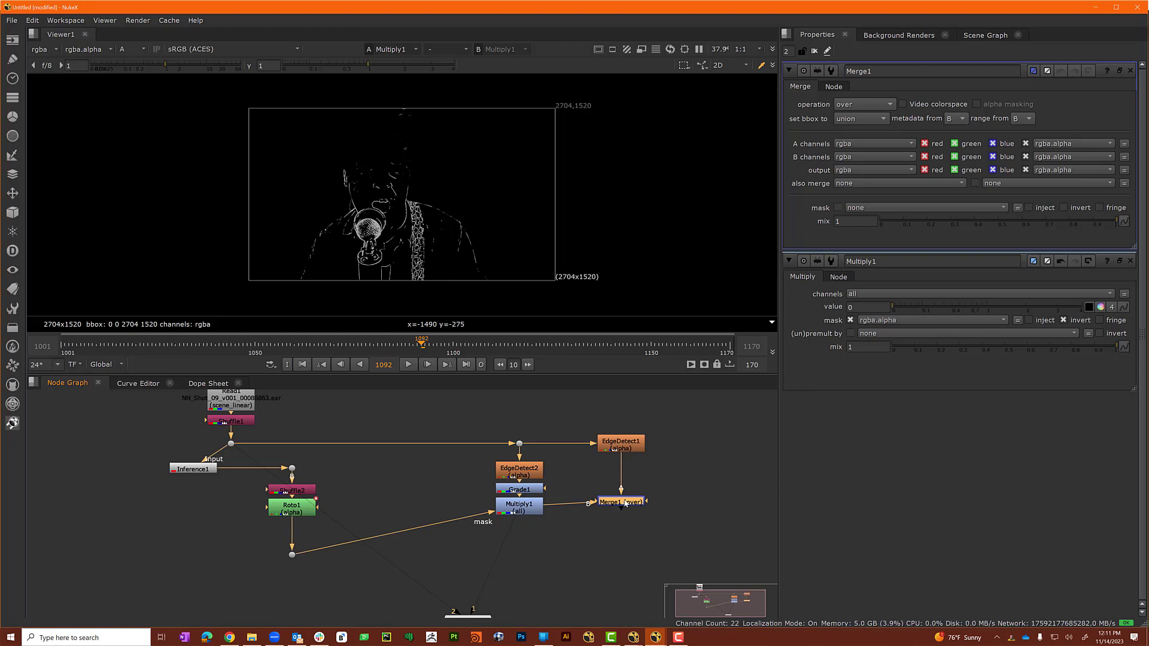
key(1)
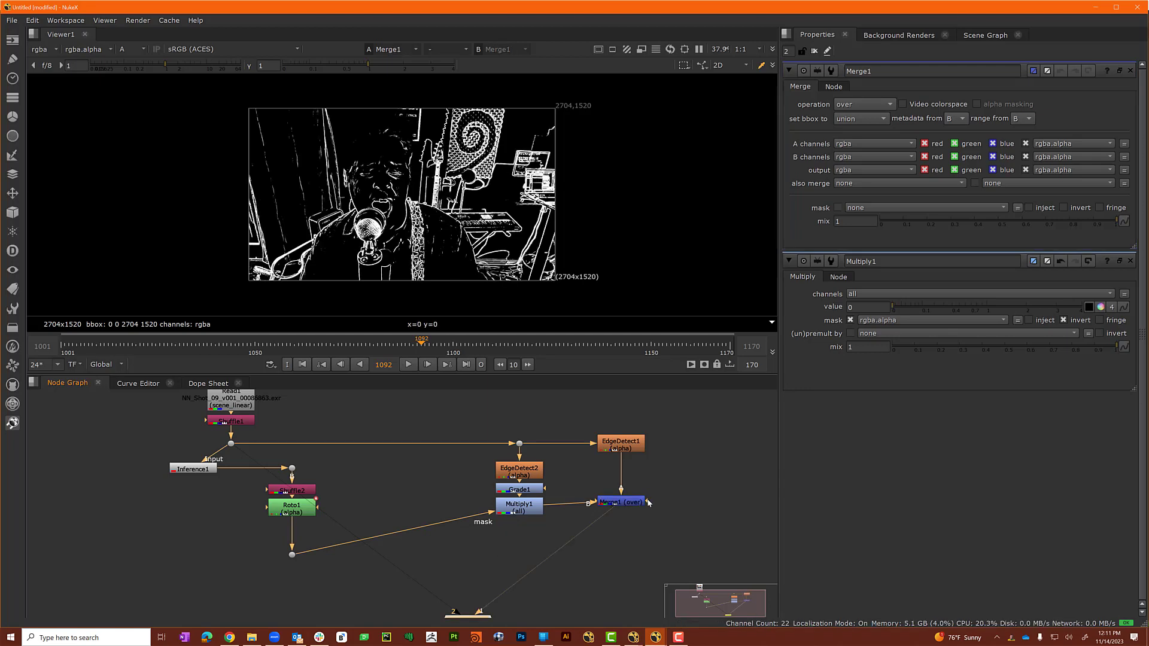
Connect the Merge node's mask input to the Dot below Roto1 and invert the mask.
drag(648, 502, 297, 555)
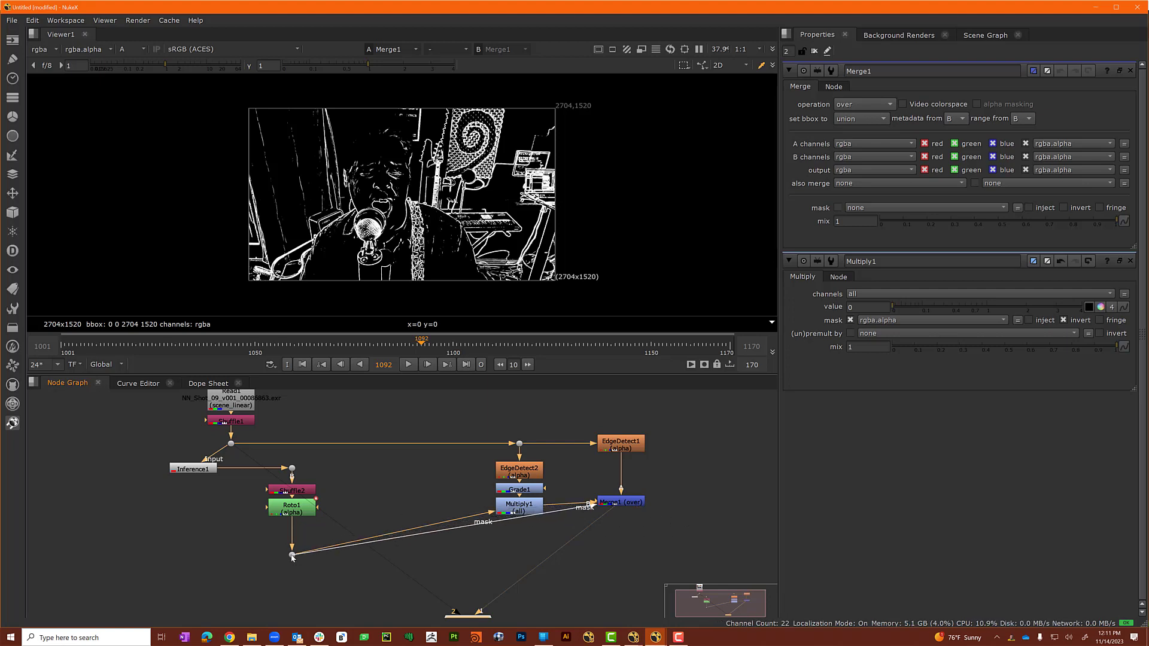
click(624, 504)
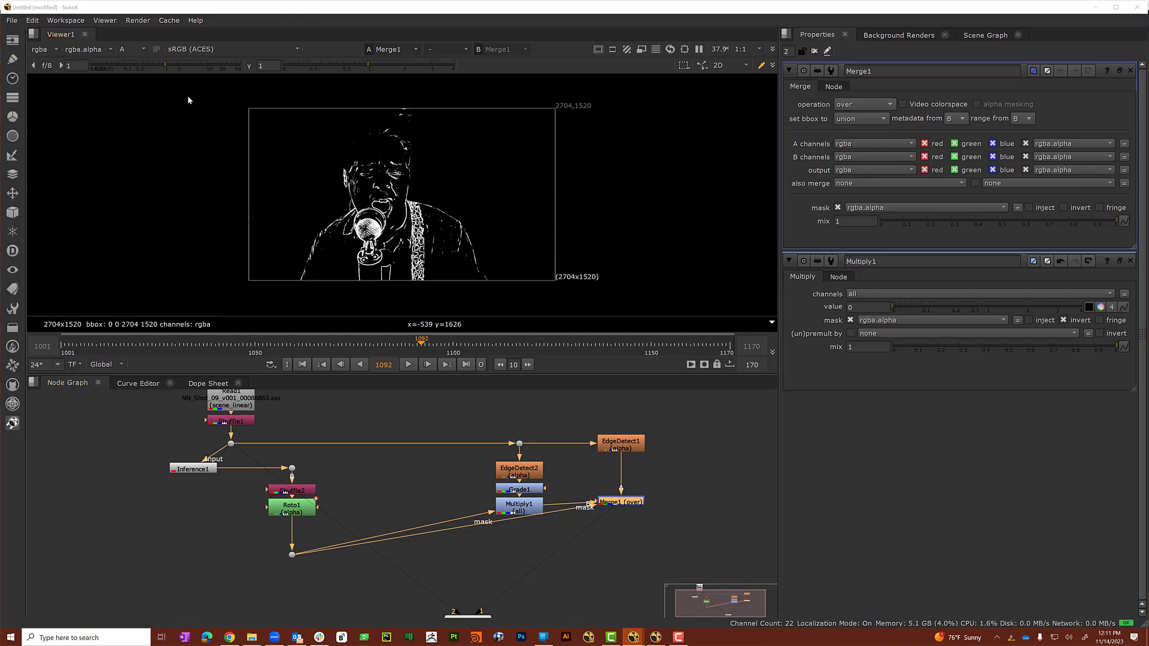
click(1064, 207)
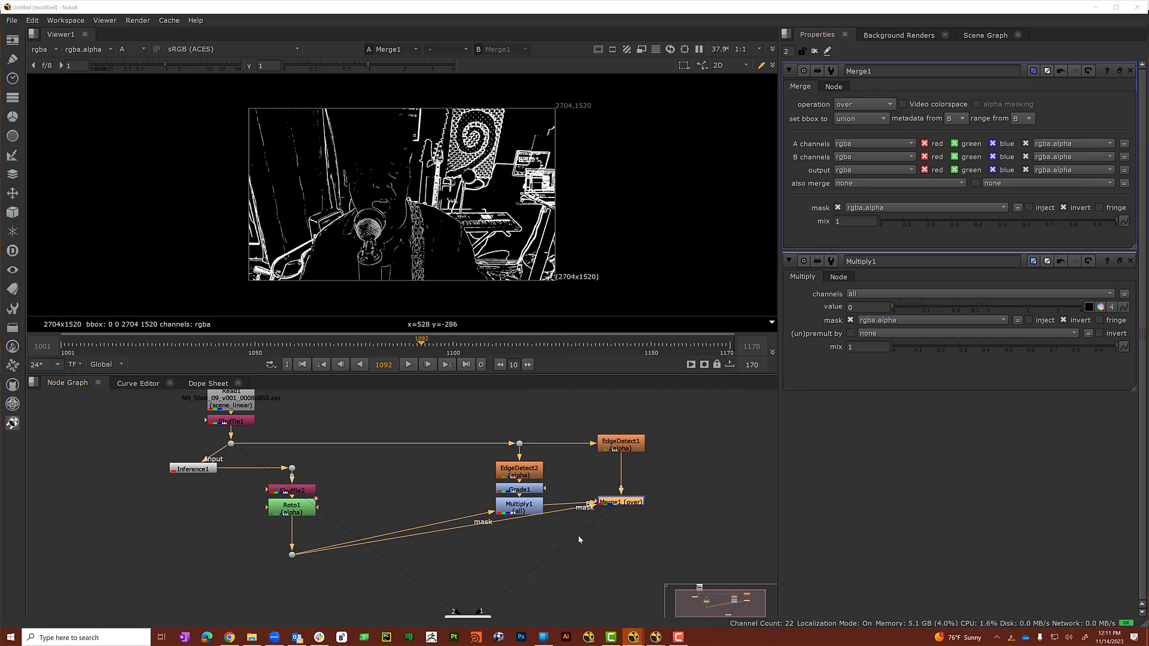
Switch the viewer to the RGB channels and add a Shuffle node below Merge1, with some space between them.
click(457, 537)
key(a)
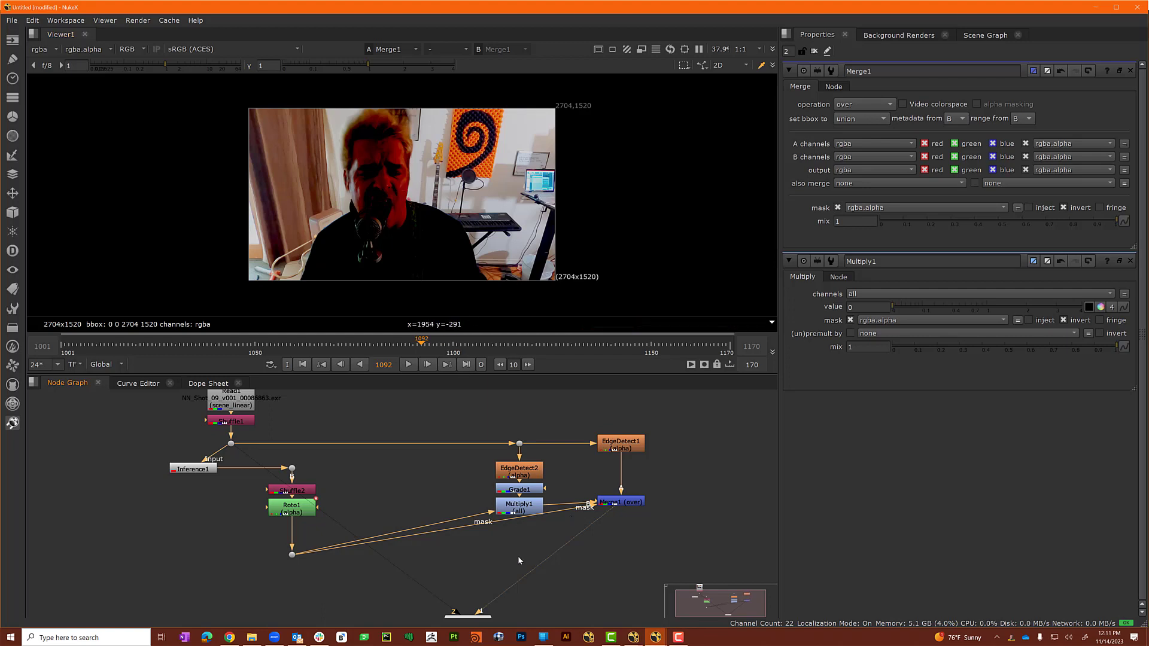
click(629, 504)
key(Tab)
text(shuffle)
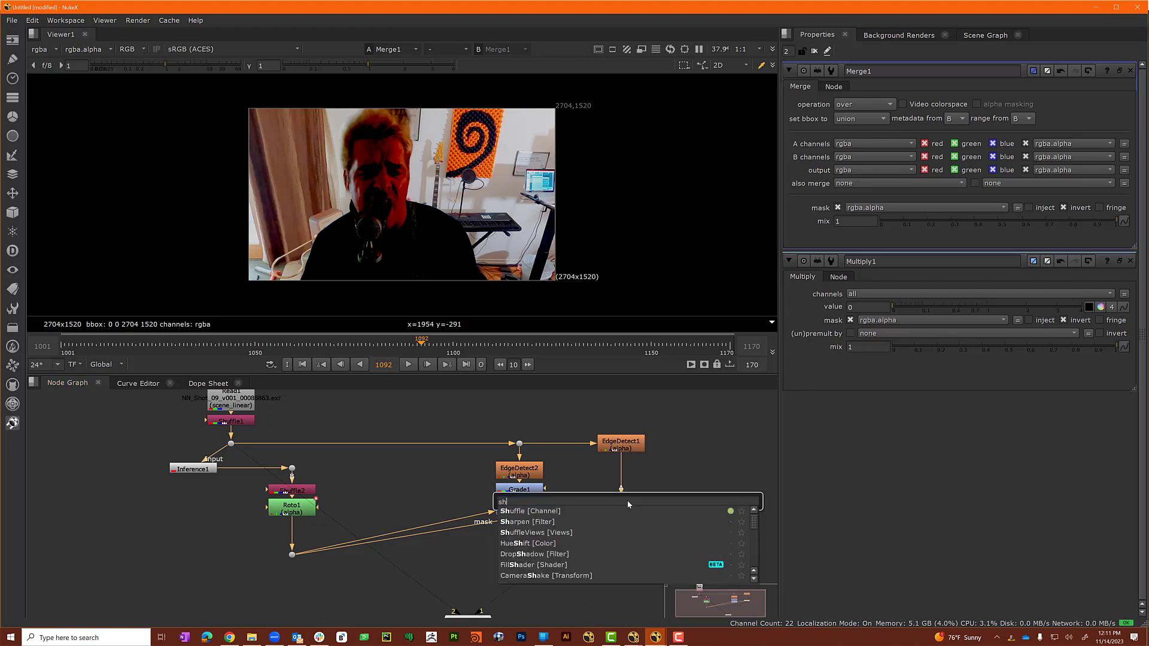
key(Return)
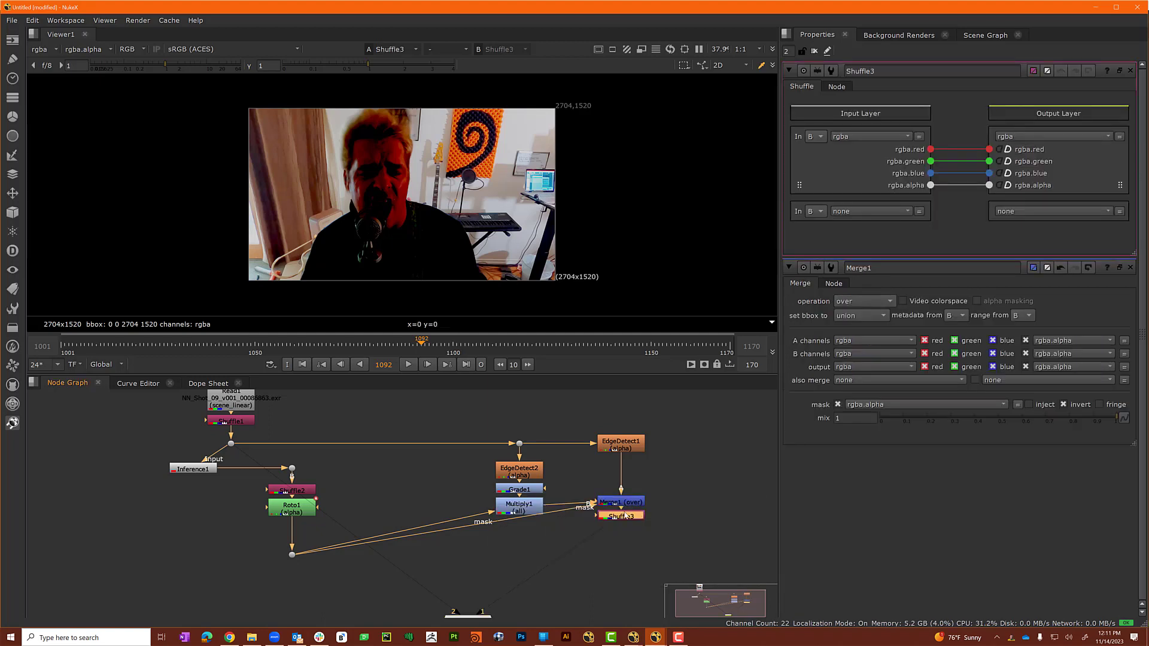
mouse_move(626, 516)
mouse_down()
mouse_move(626, 552)
mouse_move(626, 535)
mouse_up()
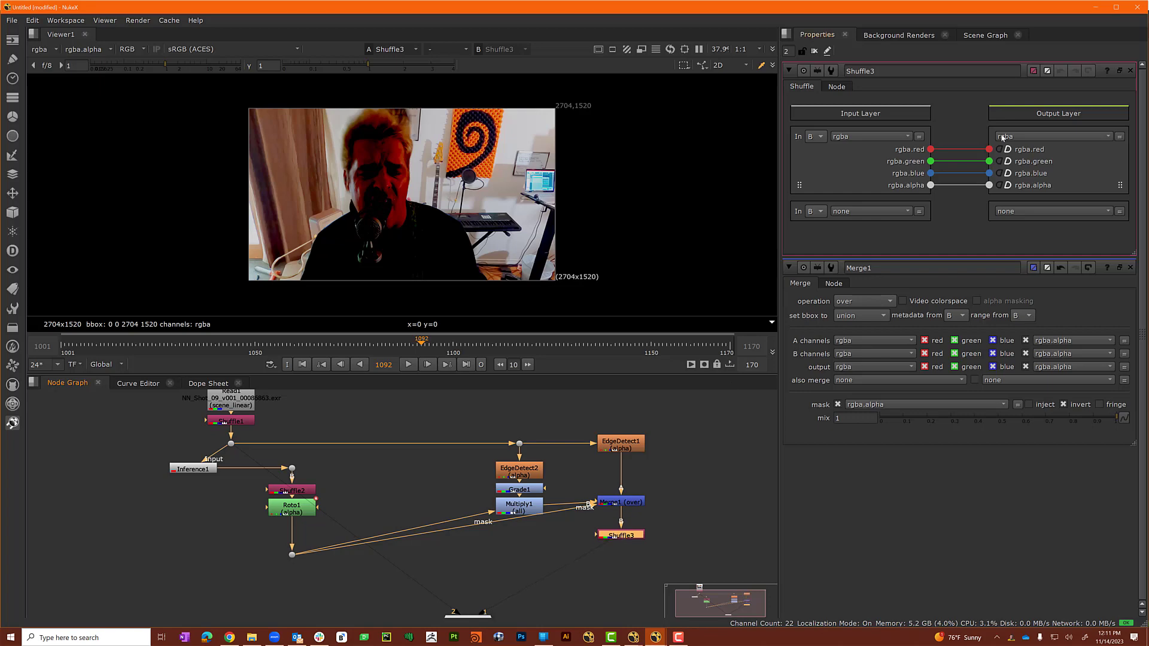
Route the Shuffle node's input alpha to the red, green and blue outputs.
drag(931, 185, 990, 149)
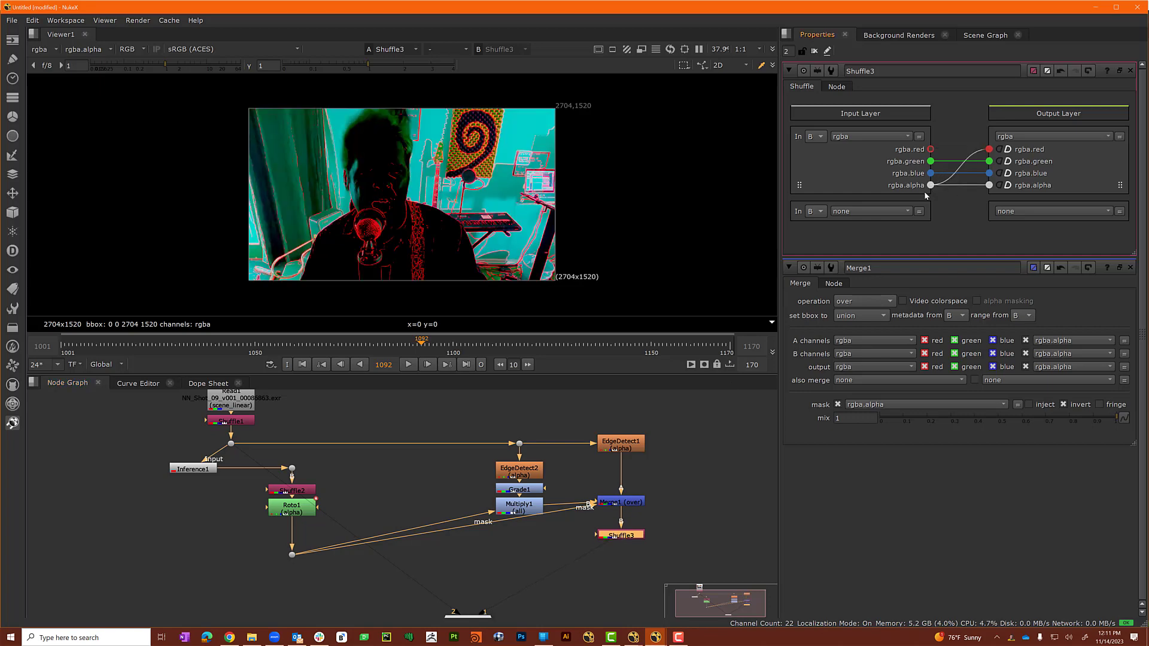
drag(930, 184, 989, 161)
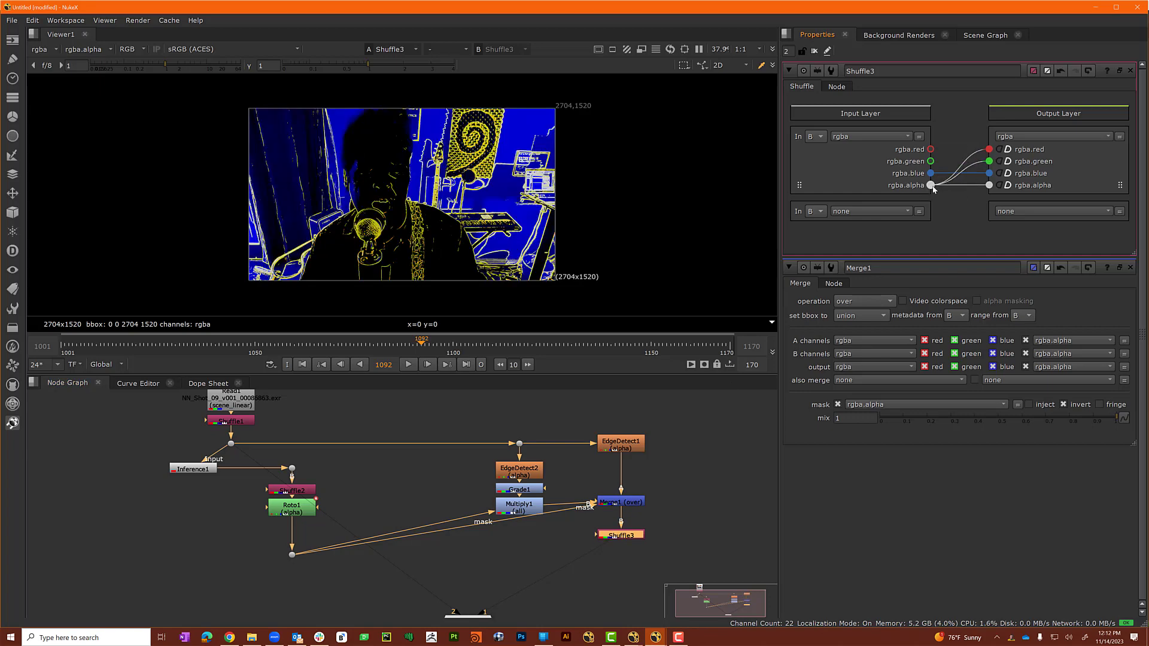
drag(931, 185, 989, 173)
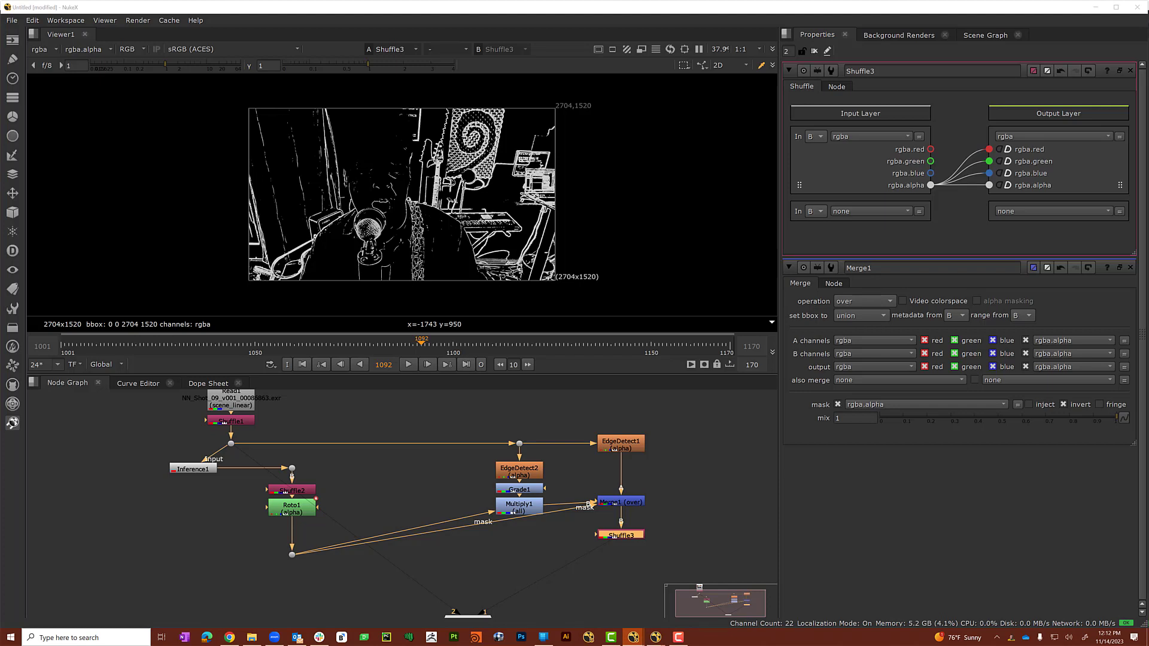
Add an unconnected Constant node beside the edge-detect branches and set its channels to rgba.
middle_drag(609, 470, 535, 457)
key(Tab)
text(con)
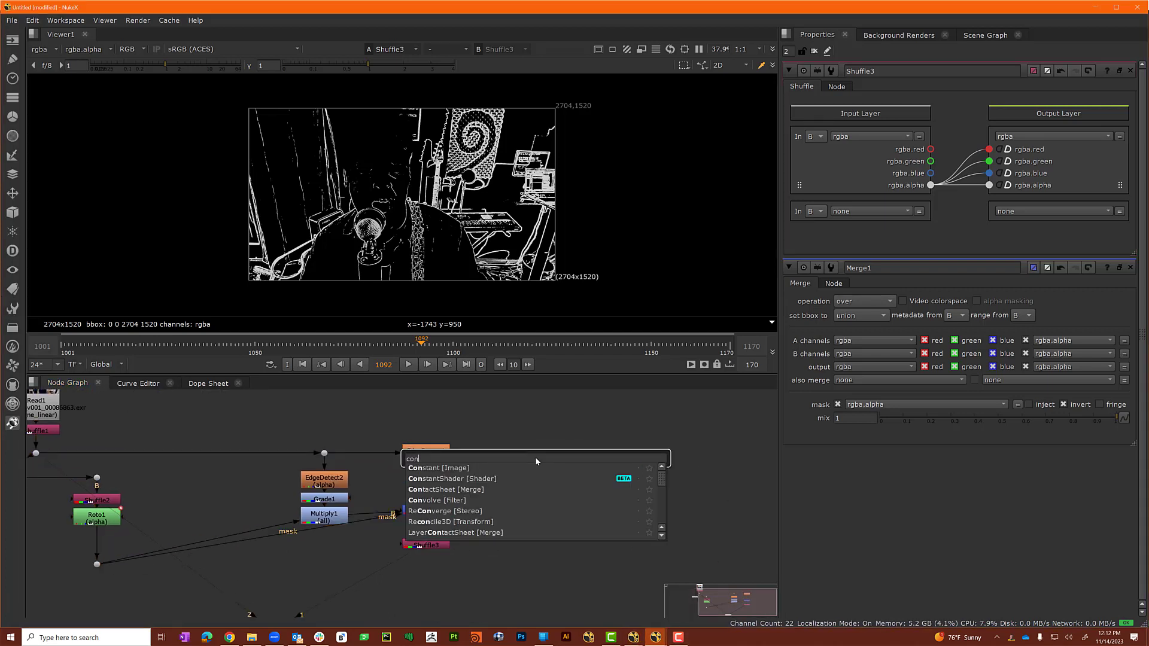
text(stant [Image)
key(Return)
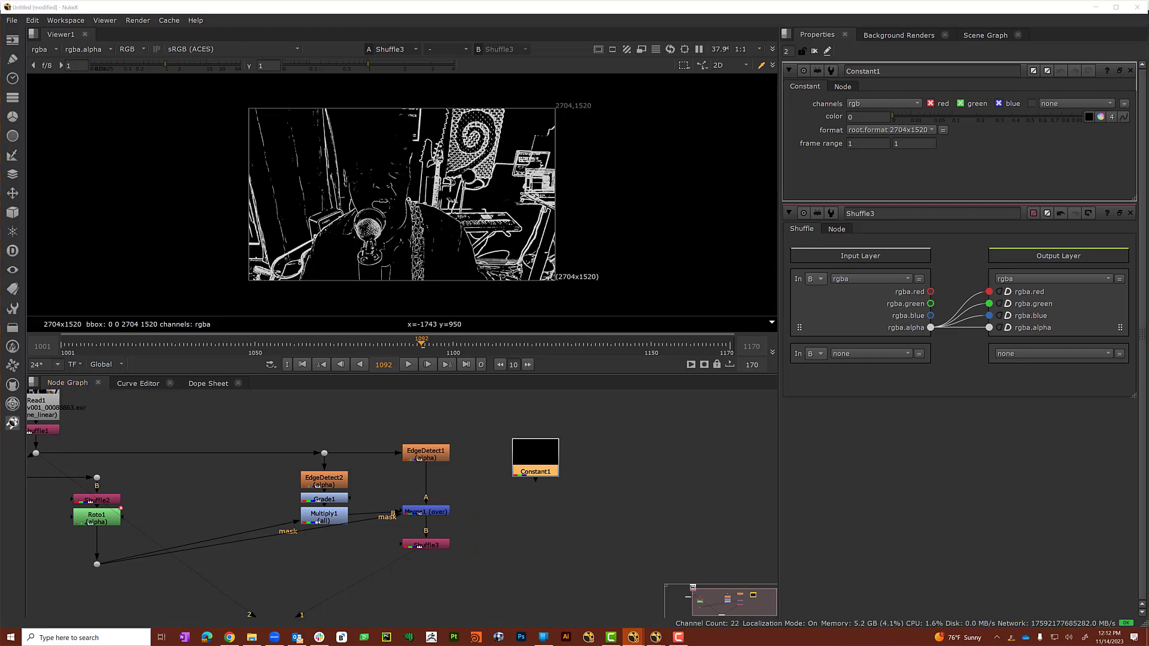
click(888, 103)
click(895, 140)
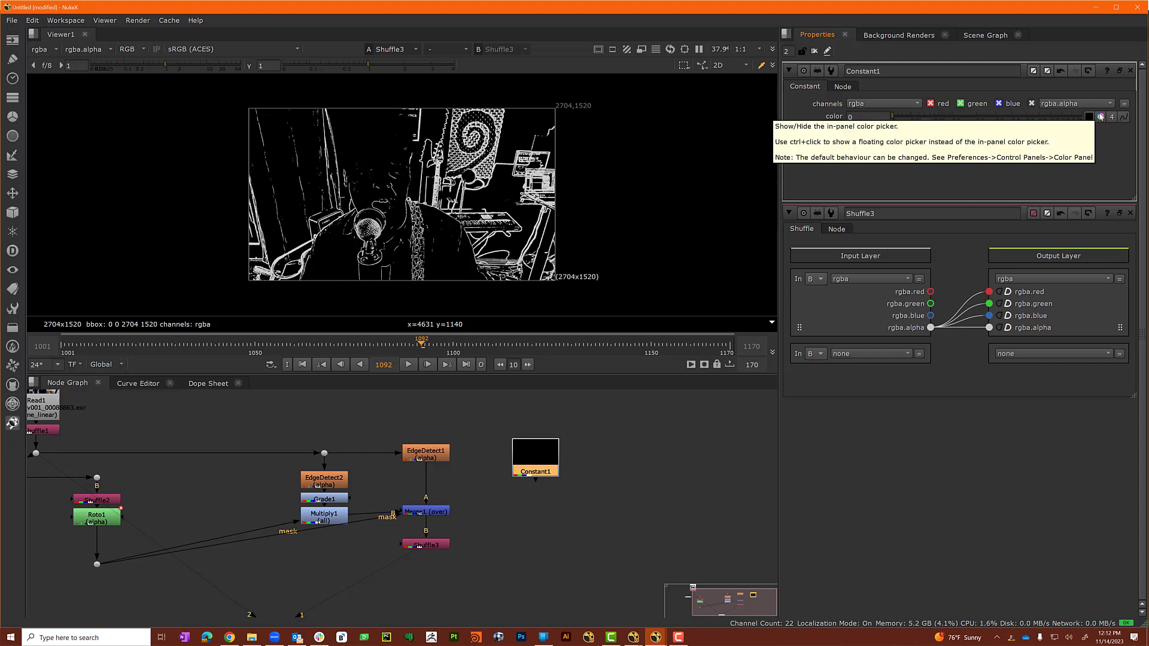
Rename the new Constant node as Beige.
double_click(909, 71)
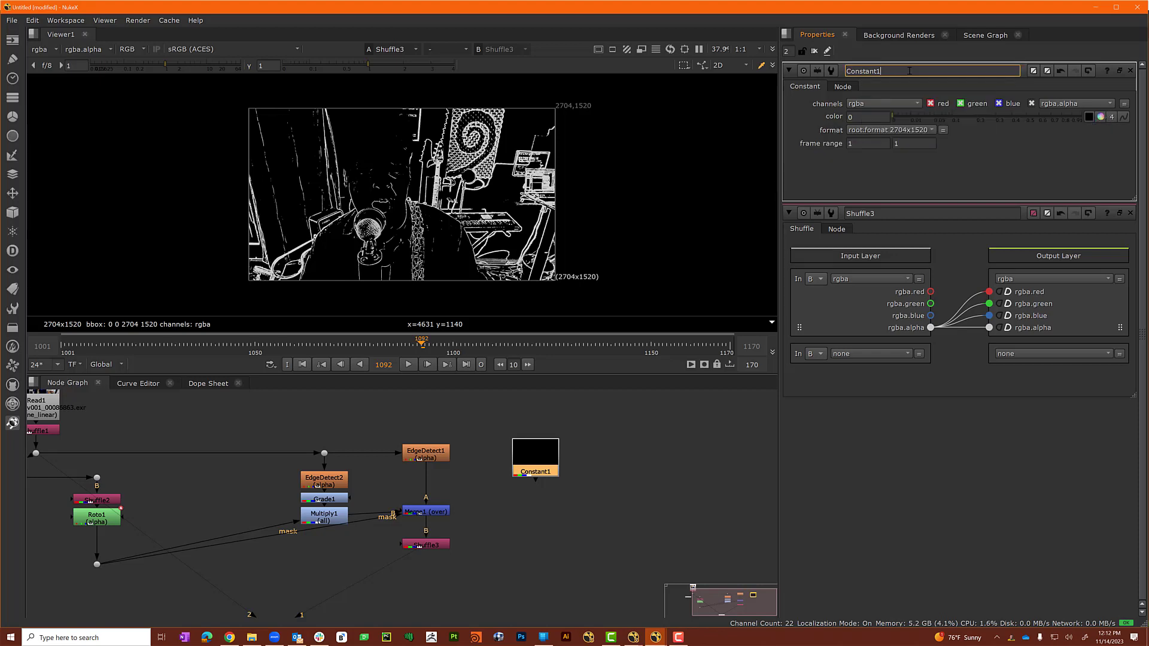
text(Beighe)
key(BackSpace)
key(BackSpace)
text(e)
key(Return)
key(Tab)
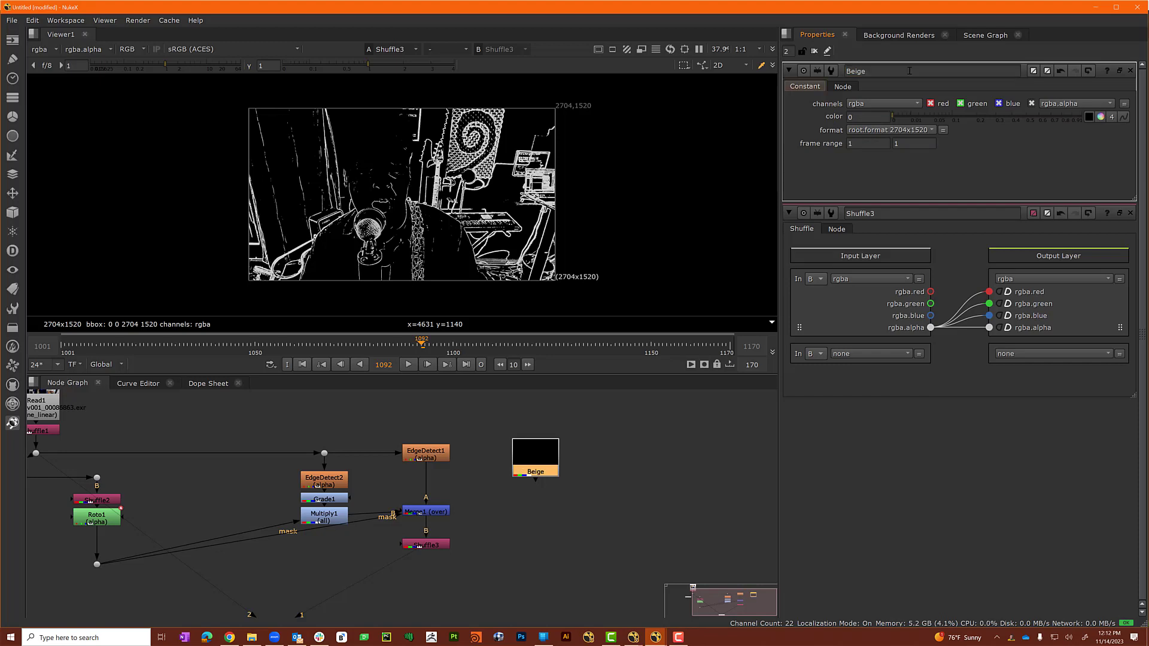
Set the Beige node's color to red 0.375754, green 0.327155, blue 0.26252 and alpha 1.
click(1101, 117)
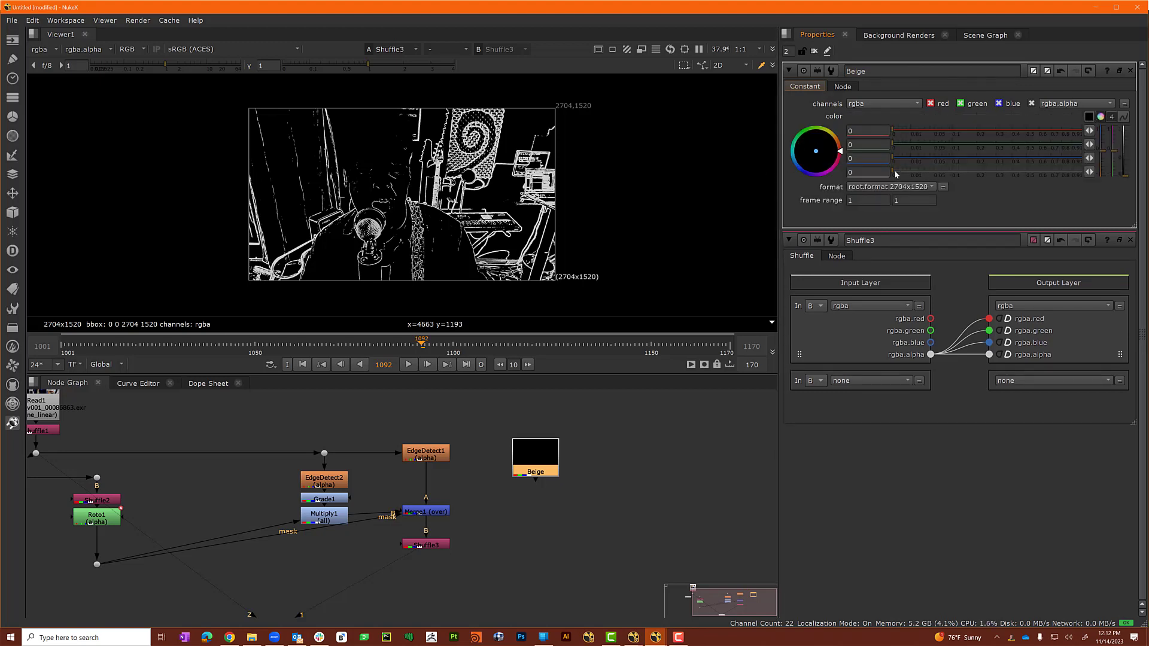
drag(895, 172, 1130, 143)
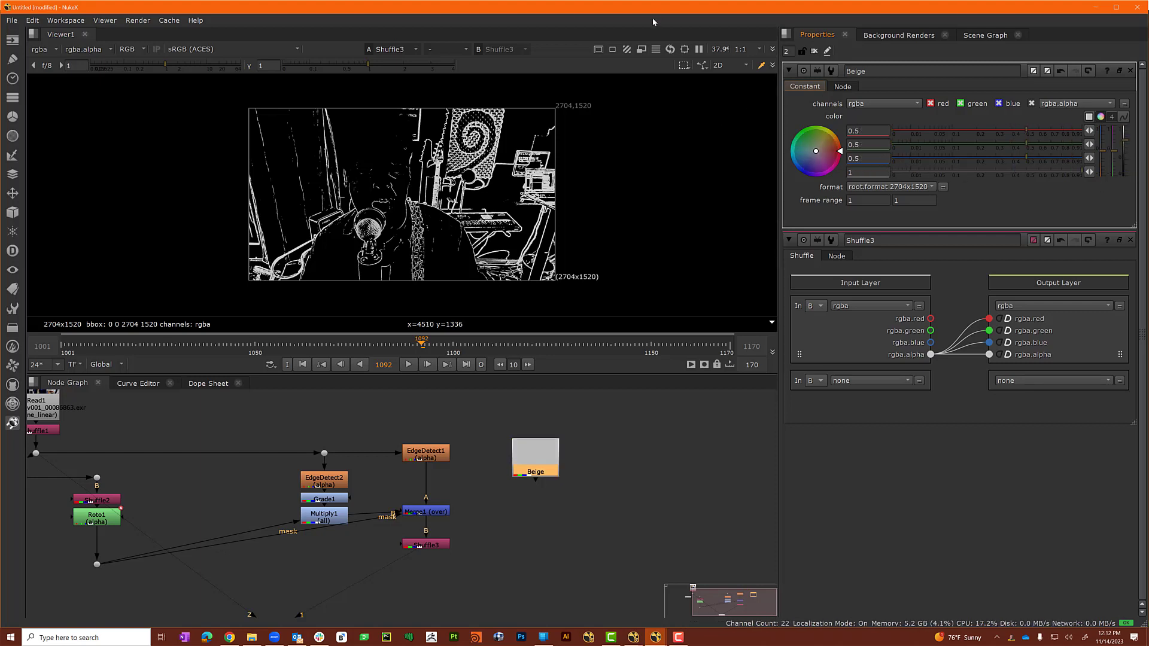
mouse_move(821, 159)
mouse_down()
mouse_move(902, 109)
mouse_move(910, 128)
mouse_up()
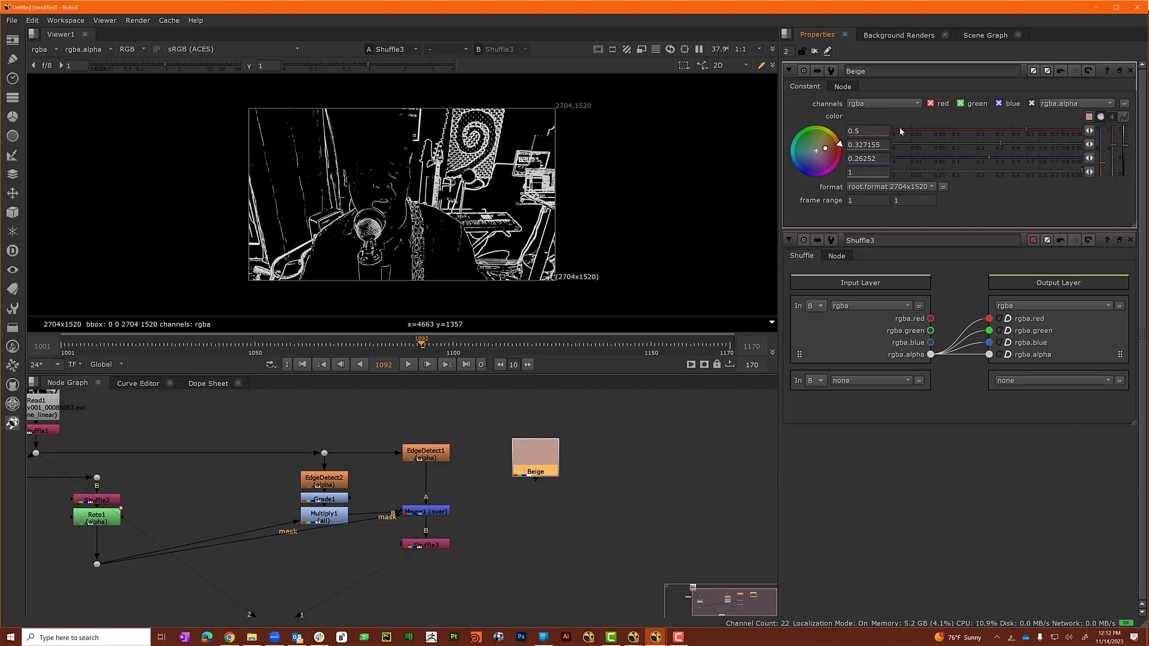
click(873, 131)
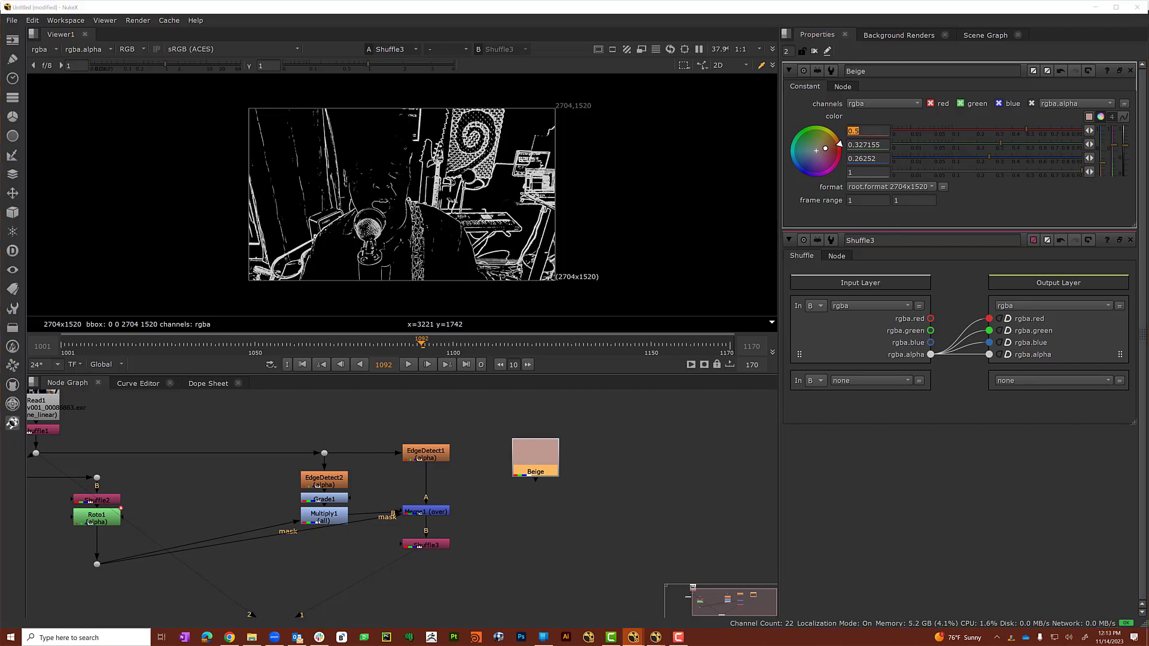
click(874, 131)
text(0.375754)
key(Tab)
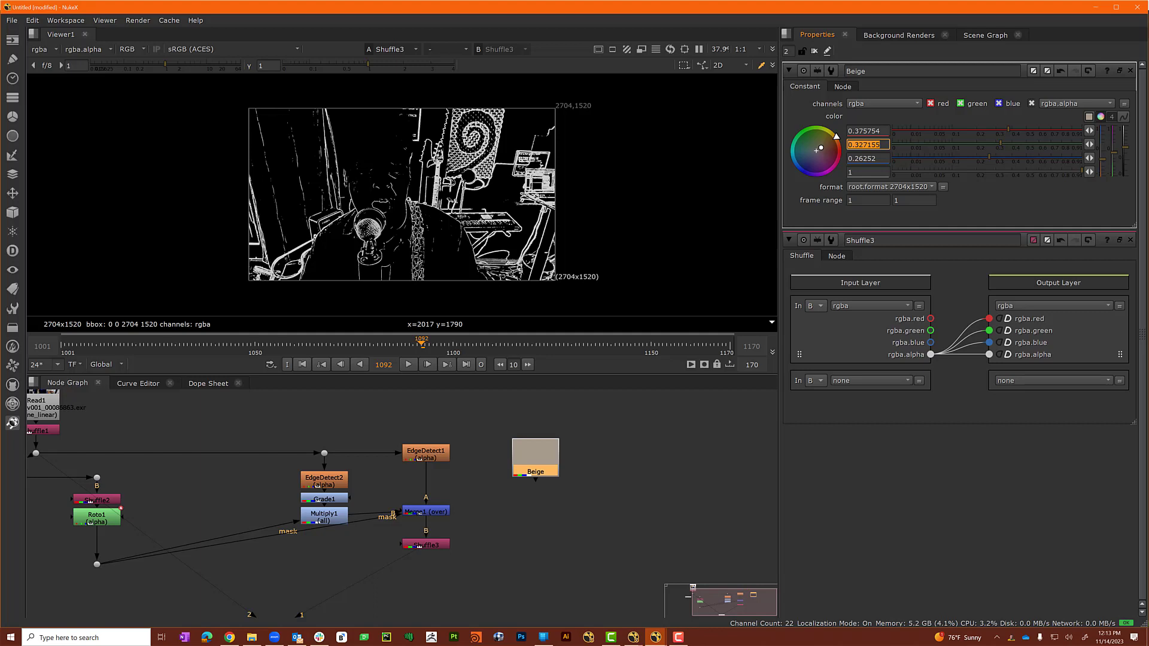
Paste the ready-made beige Constant node, delete the Beige node made by hand, and put the pasted one in its place.
key(alt+Tab)
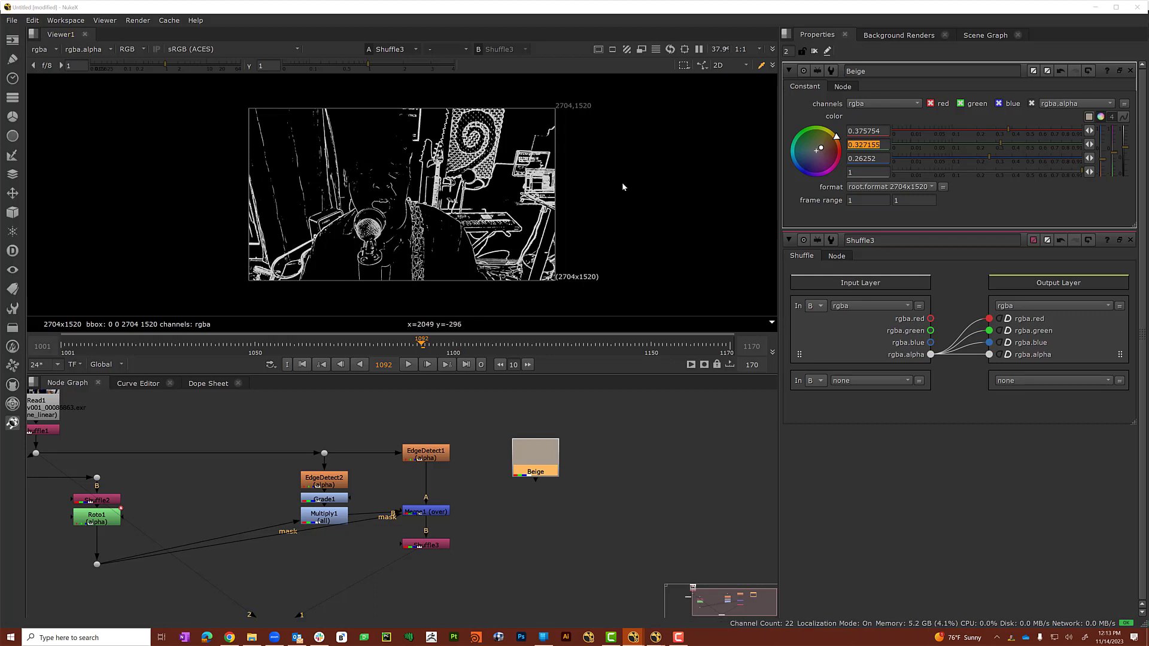
click(603, 462)
key(ctrl+v)
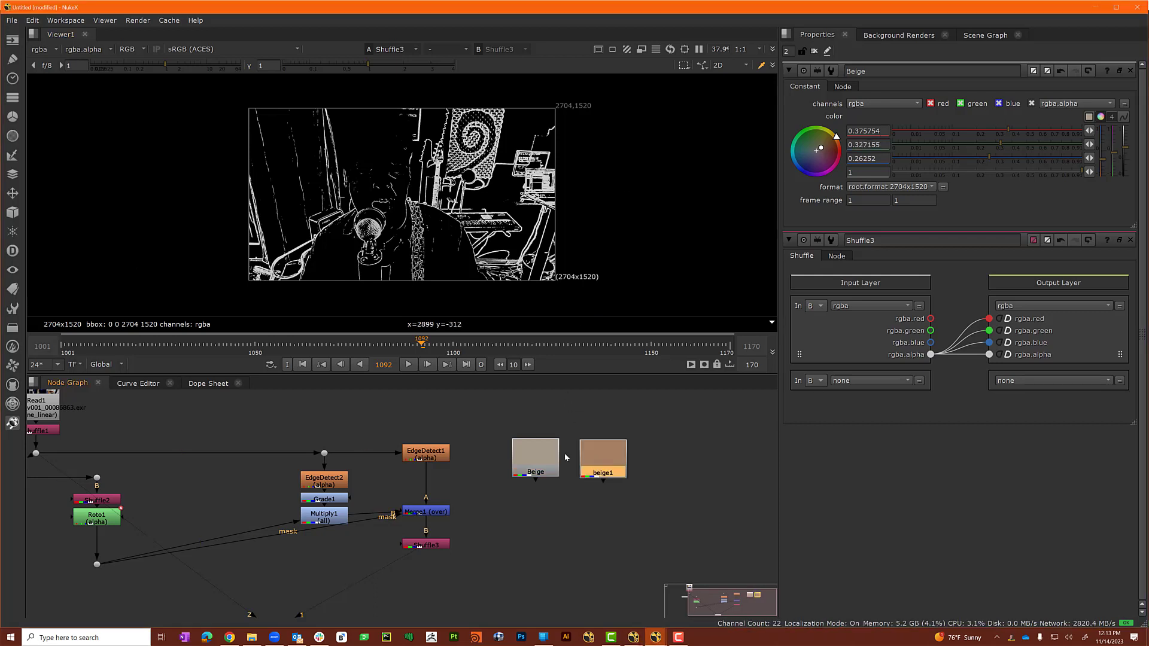
click(552, 461)
key(Delete)
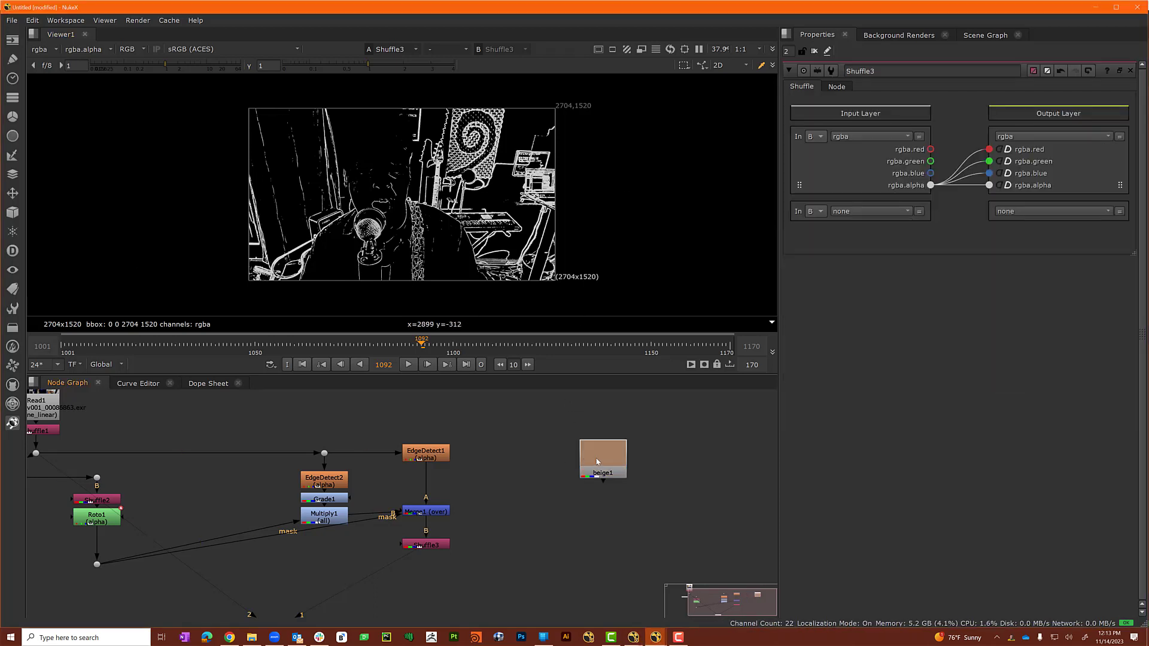
drag(600, 463, 537, 454)
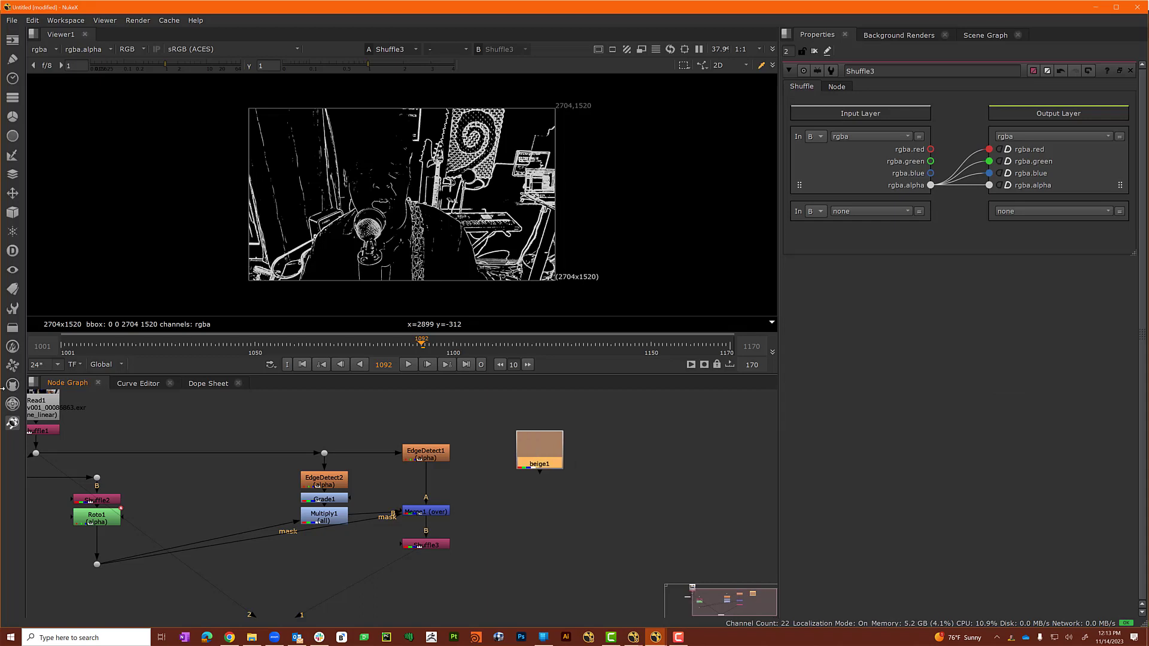
Add a brown Constant node below beige1 with color 0.22, 0.077799, 0 and alpha 1.
key(alt+Tab)
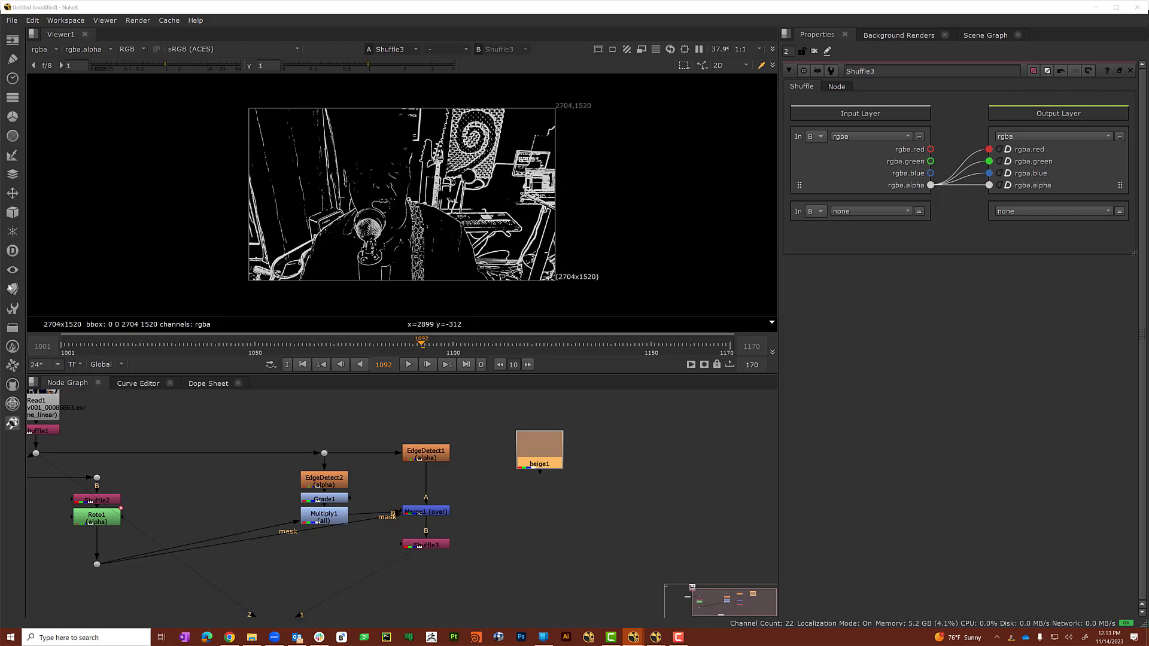
click(558, 497)
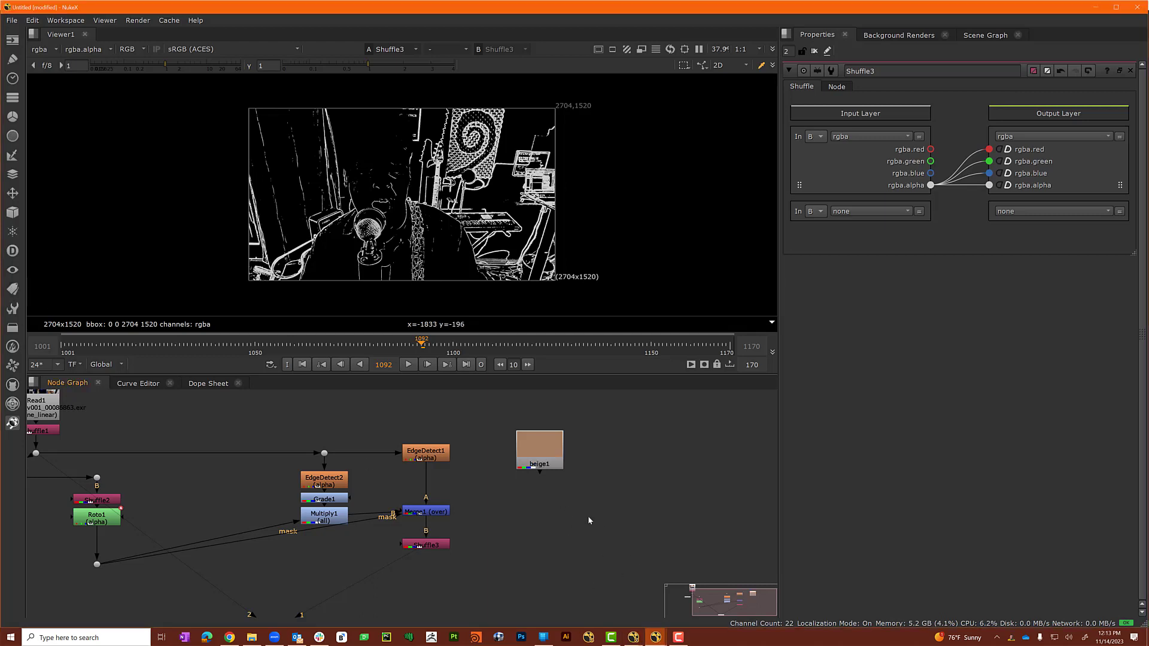
key(Tab)
text(con)
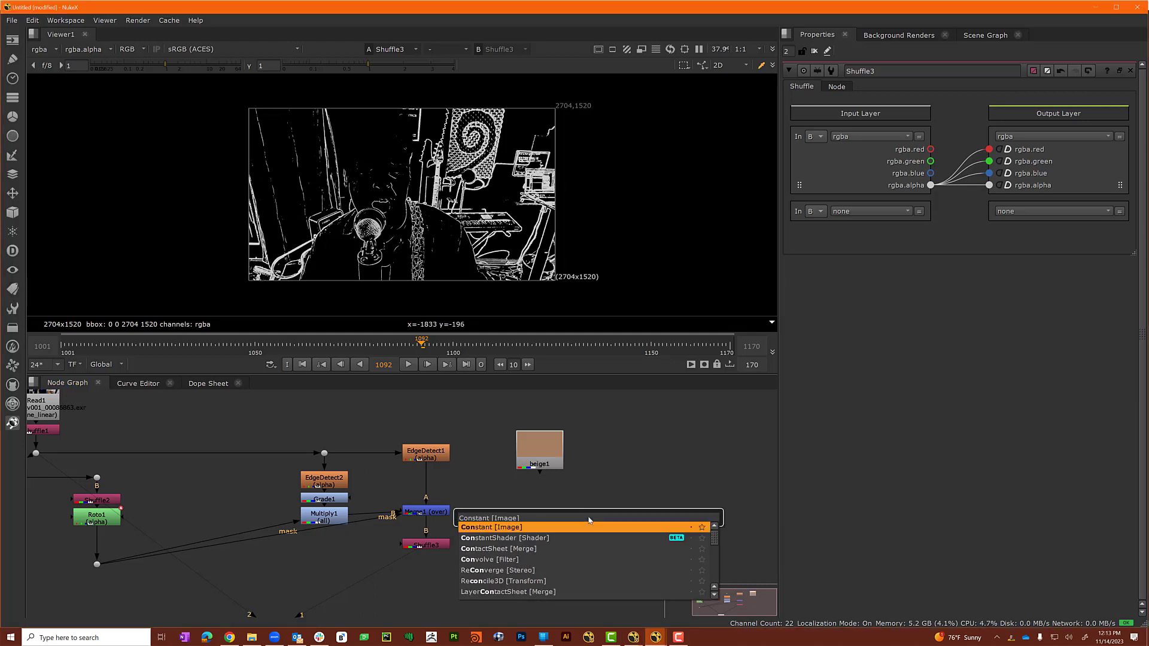
key(Return)
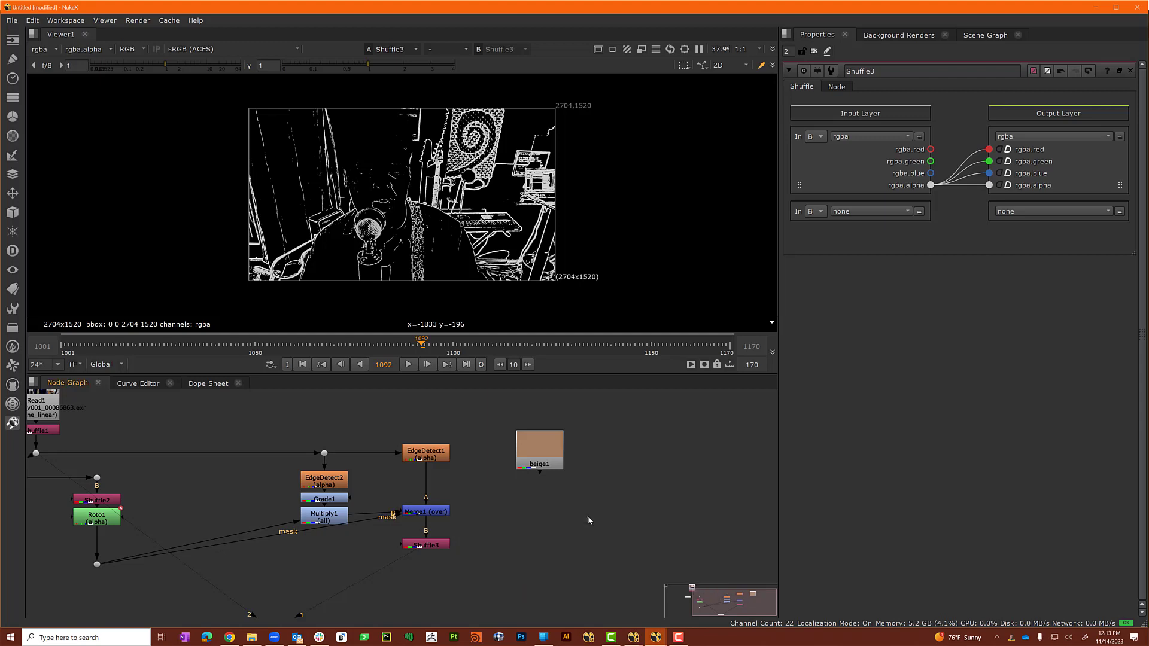
Rename the brown Constant node as DarkBrown.
double_click(645, 522)
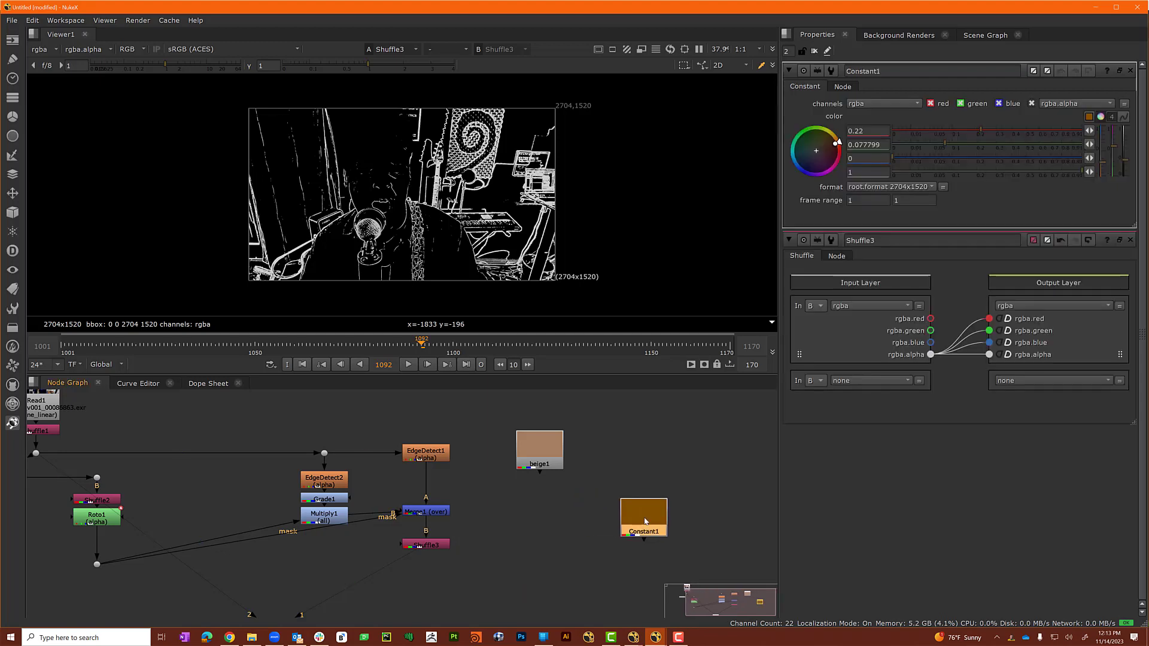
double_click(909, 70)
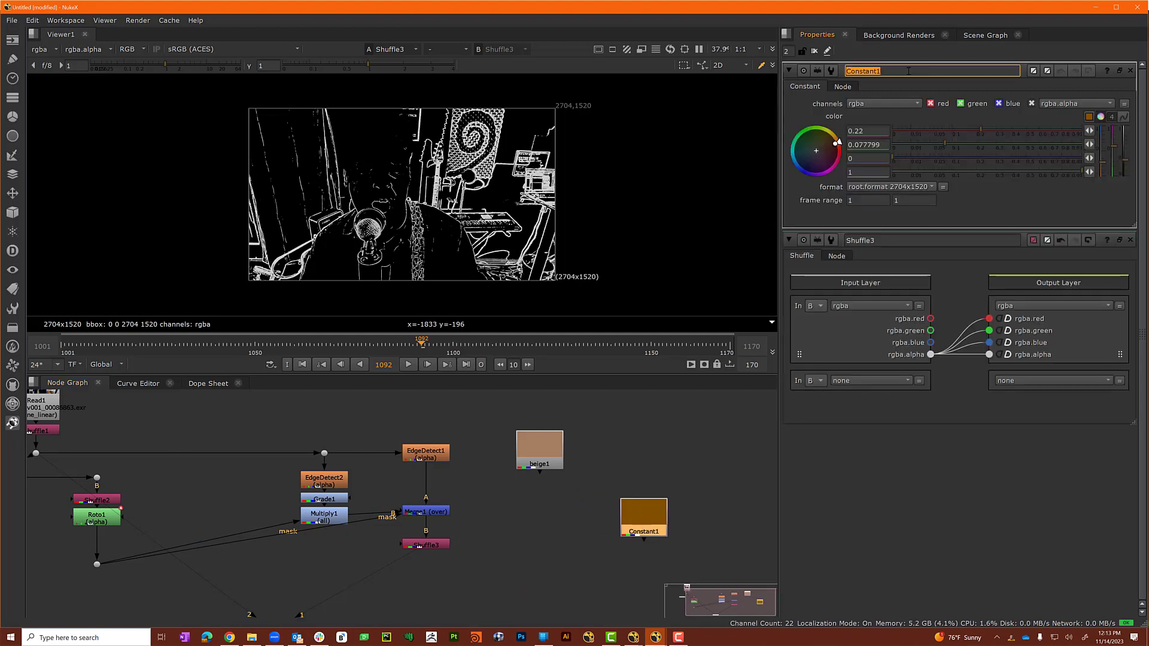
text(Dark)
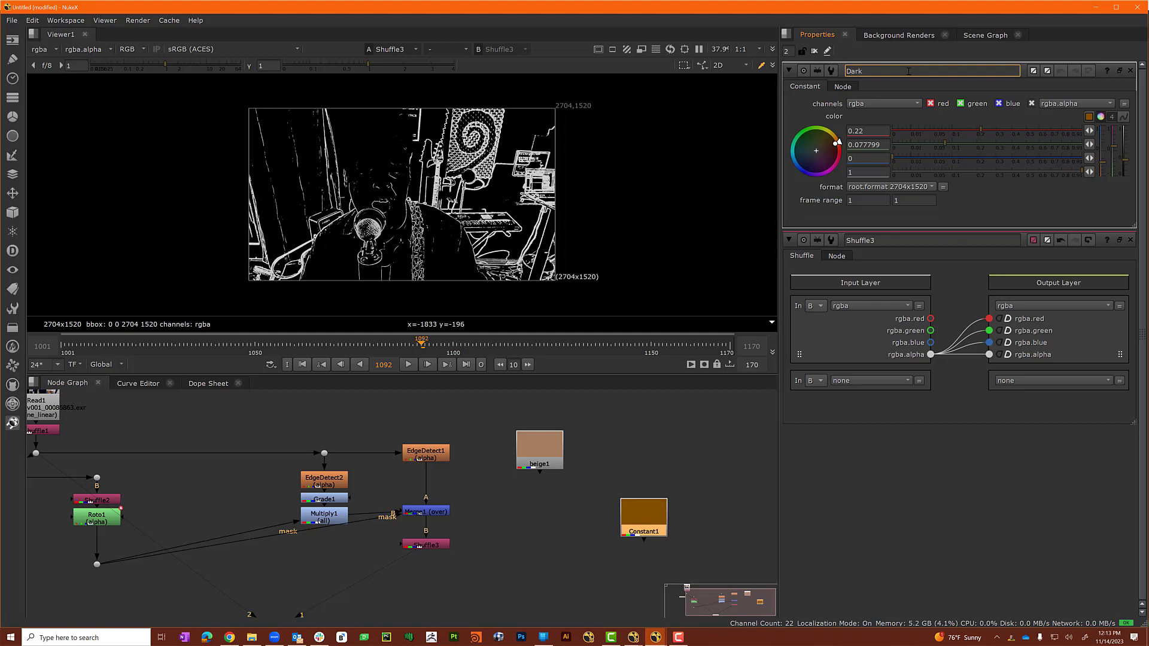
text(Brown)
key(Return)
click(458, 595)
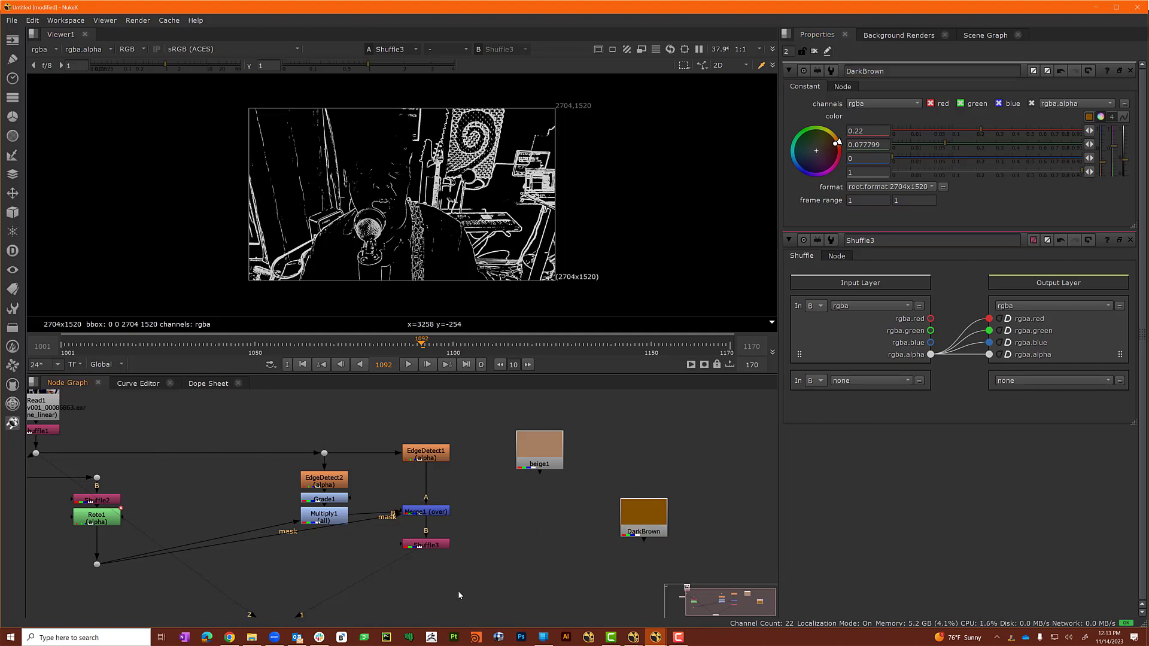
Merge DarkBrown over beige1 with a new Merge node placed below beige1, and show its result in the viewer.
mouse_move(462, 609)
middle_down()
mouse_move(464, 555)
mouse_move(456, 596)
middle_up()
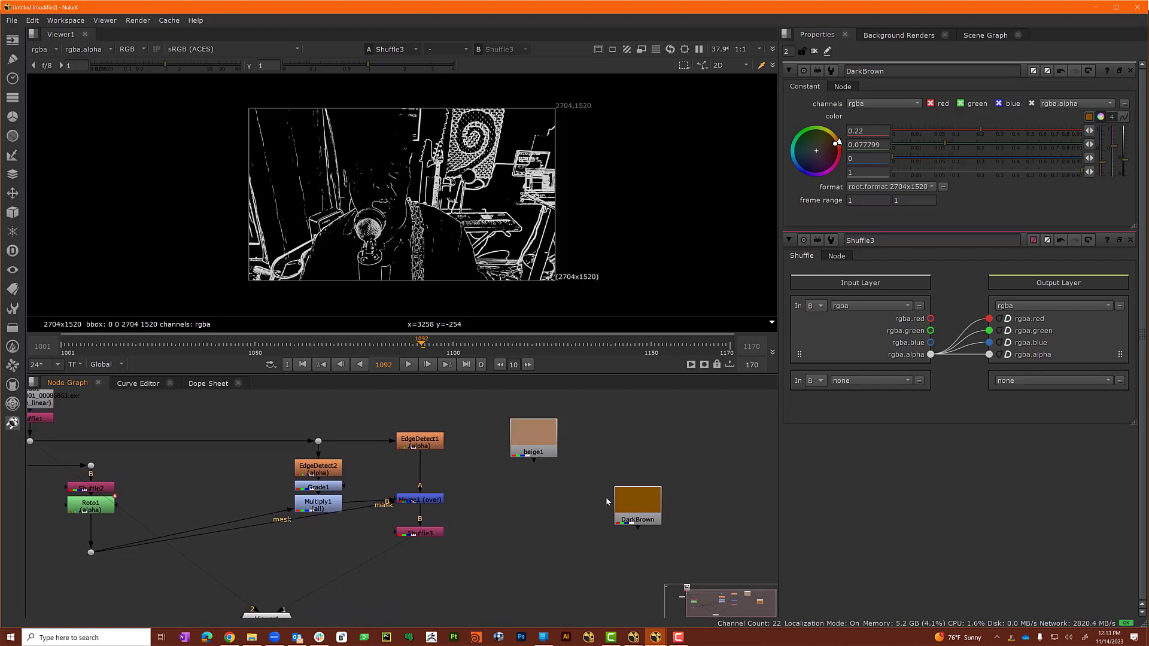
click(654, 509)
click(523, 441)
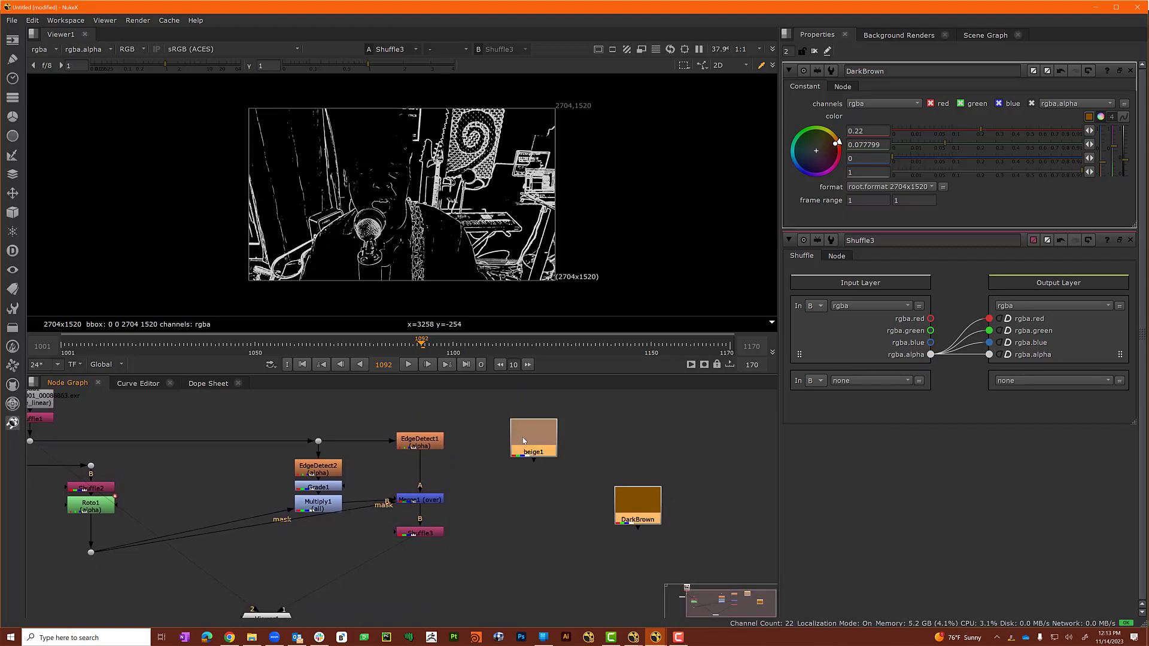
key(m)
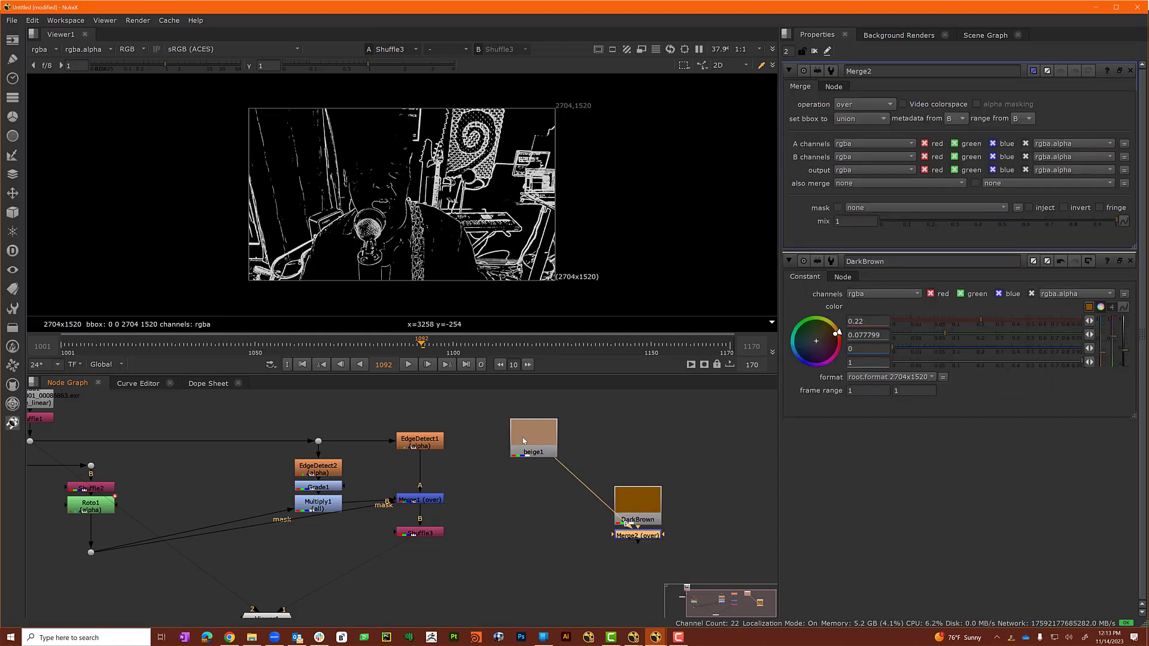
drag(632, 535, 531, 528)
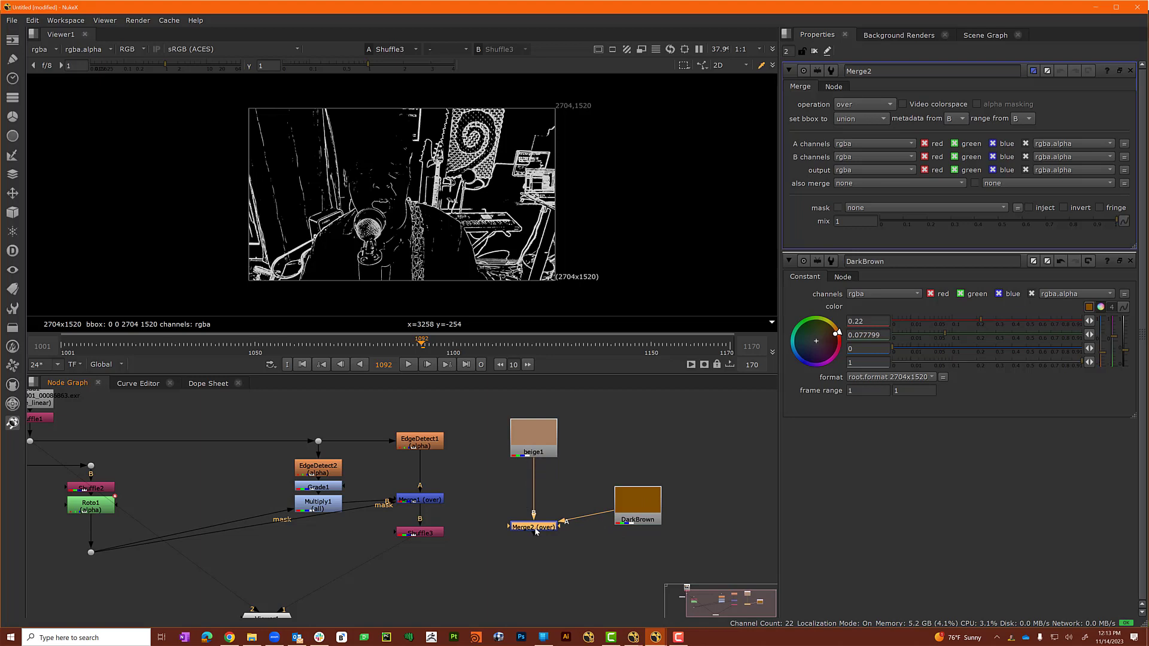
key(1)
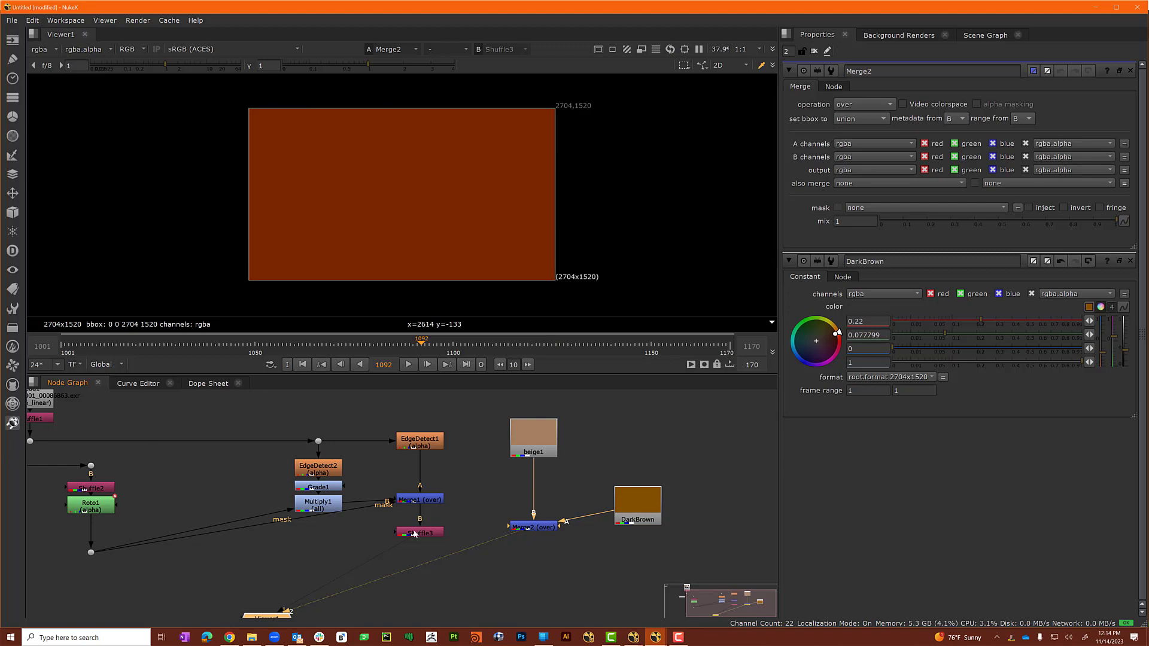
Connect the mask input of Merge2 to Shuffle3, line the two nodes up, and inspect the brown edges in the viewer.
drag(559, 527, 436, 532)
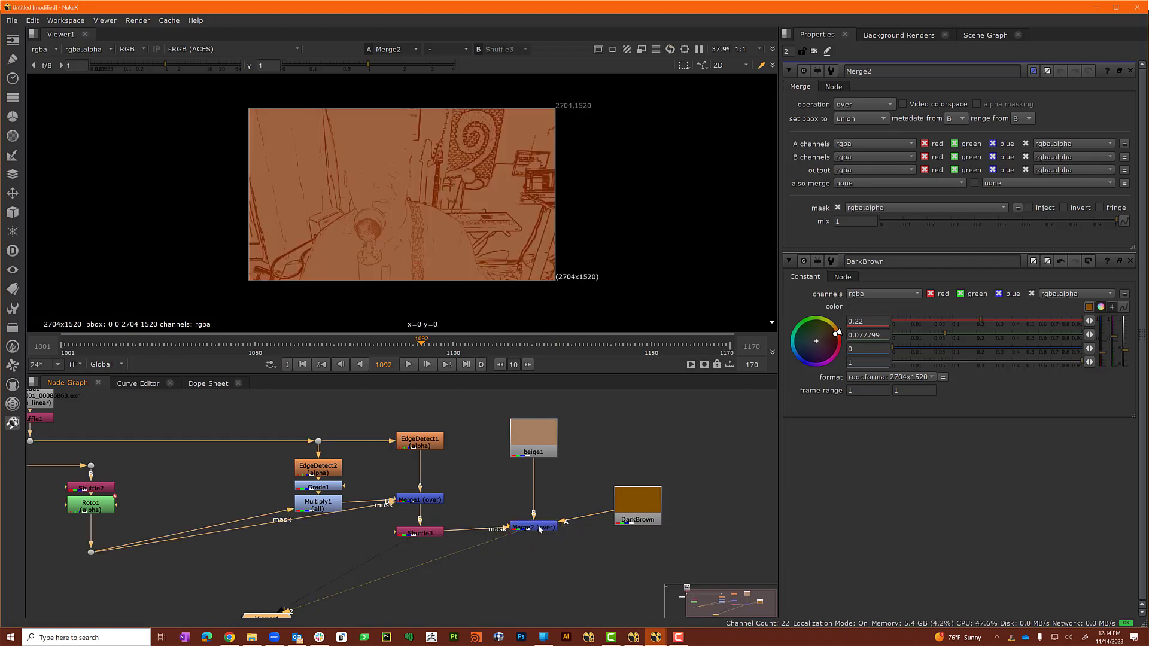
drag(539, 529, 540, 534)
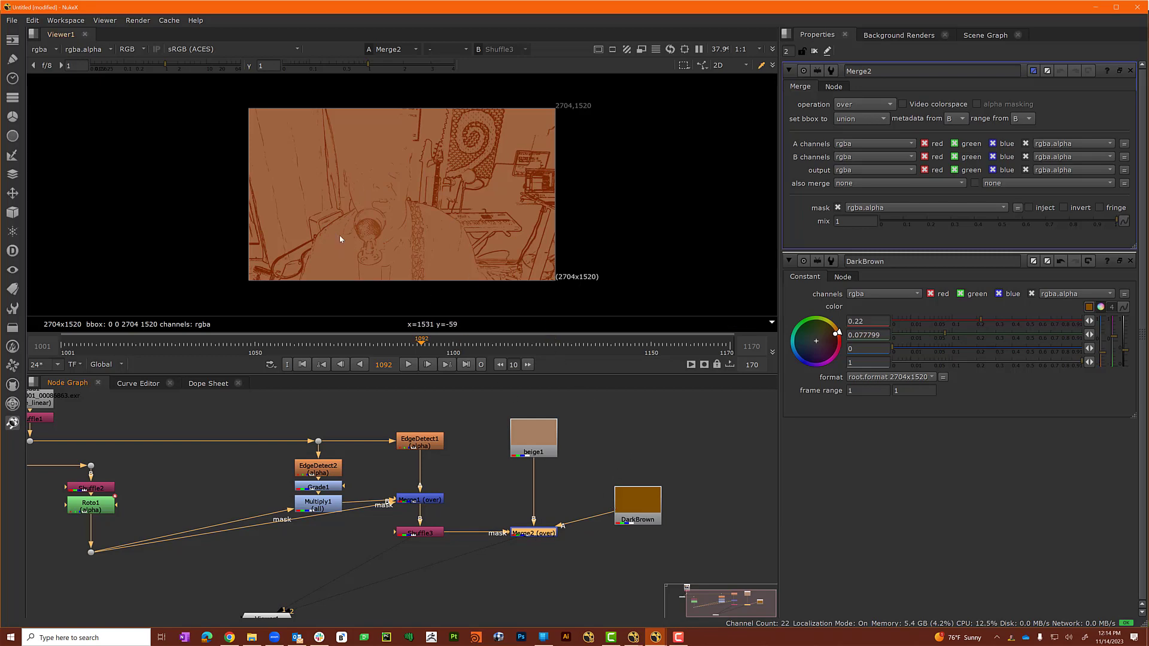
scroll(330, 219, up, 5)
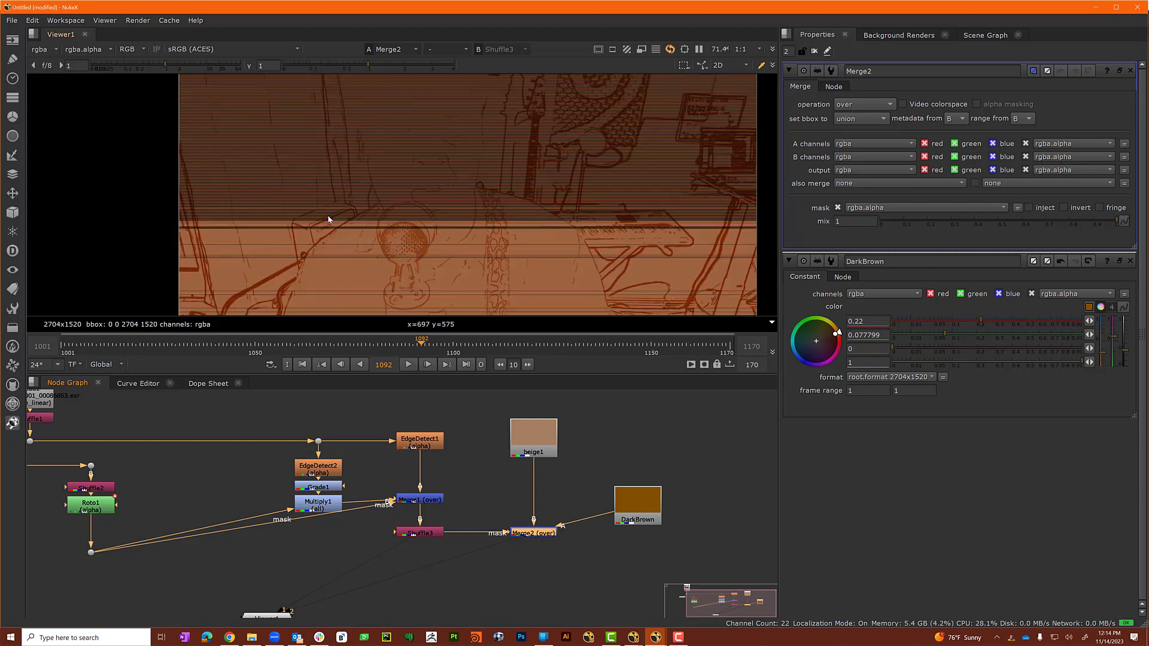
scroll(350, 234, down, 4)
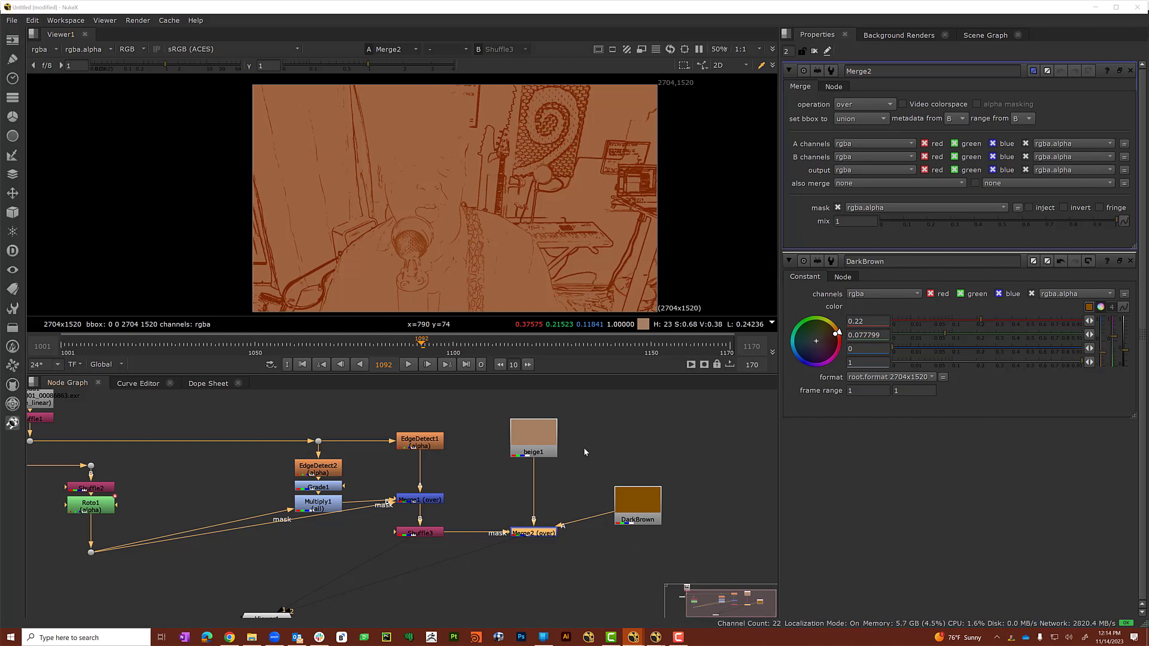
Insert a Noise node between beige1 and Merge2, just below beige1.
click(535, 443)
key(Tab)
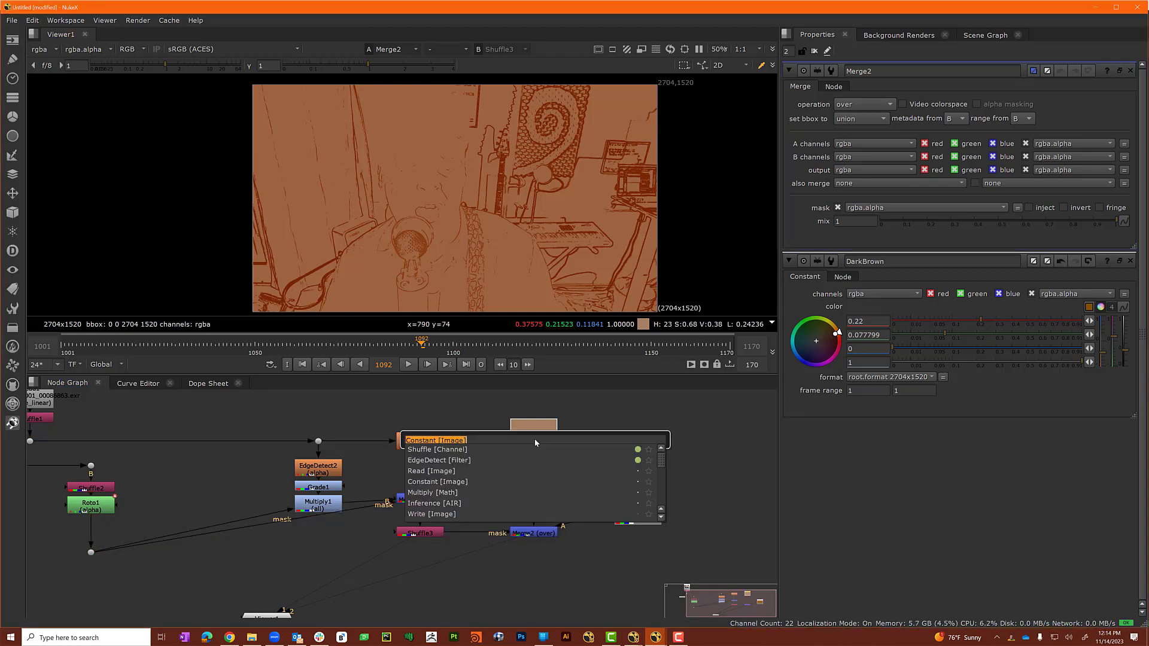
text(noi)
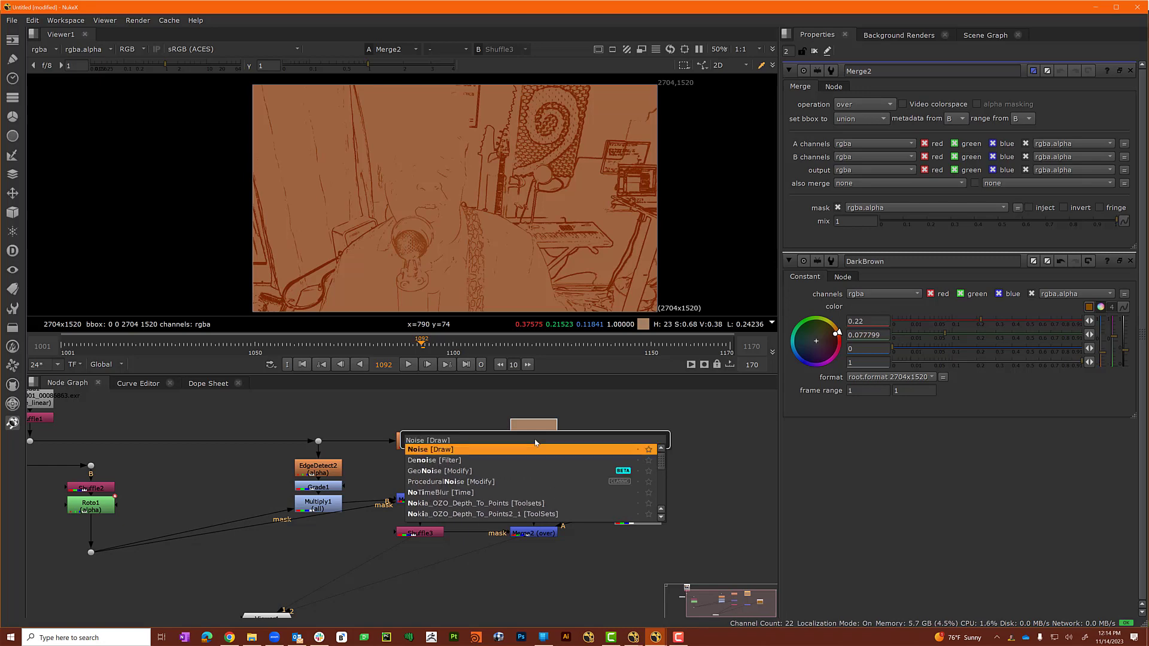
key(Return)
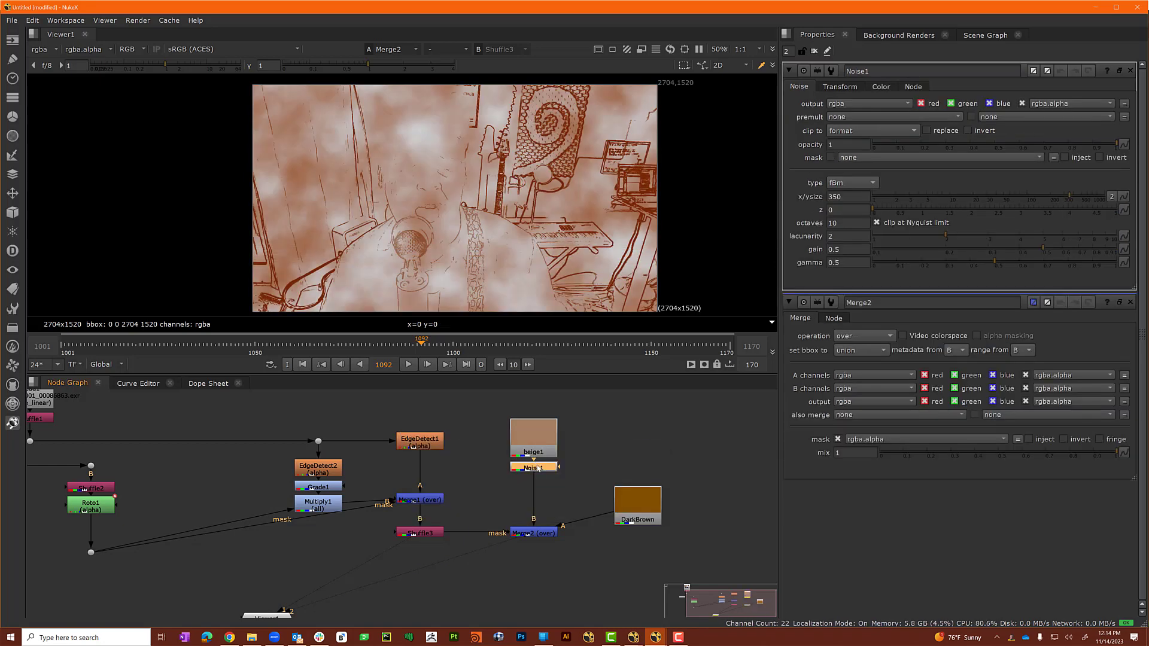
drag(540, 473, 540, 478)
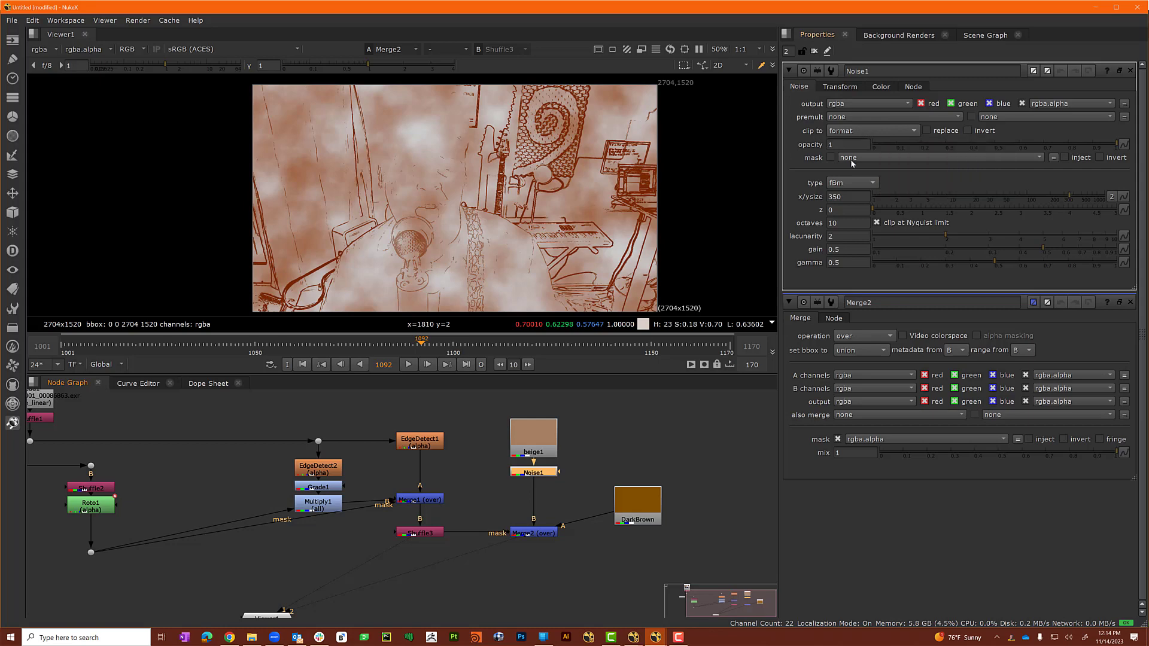
Set the x/y size of Noise1 to 260.
double_click(847, 199)
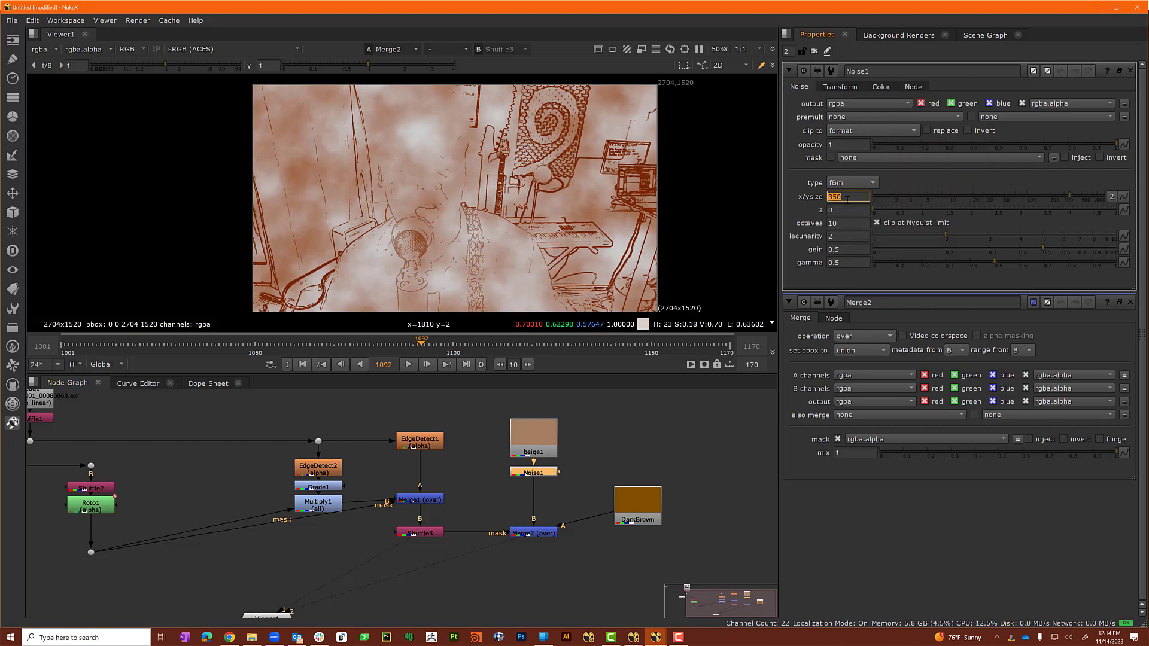
text(260)
key(Tab)
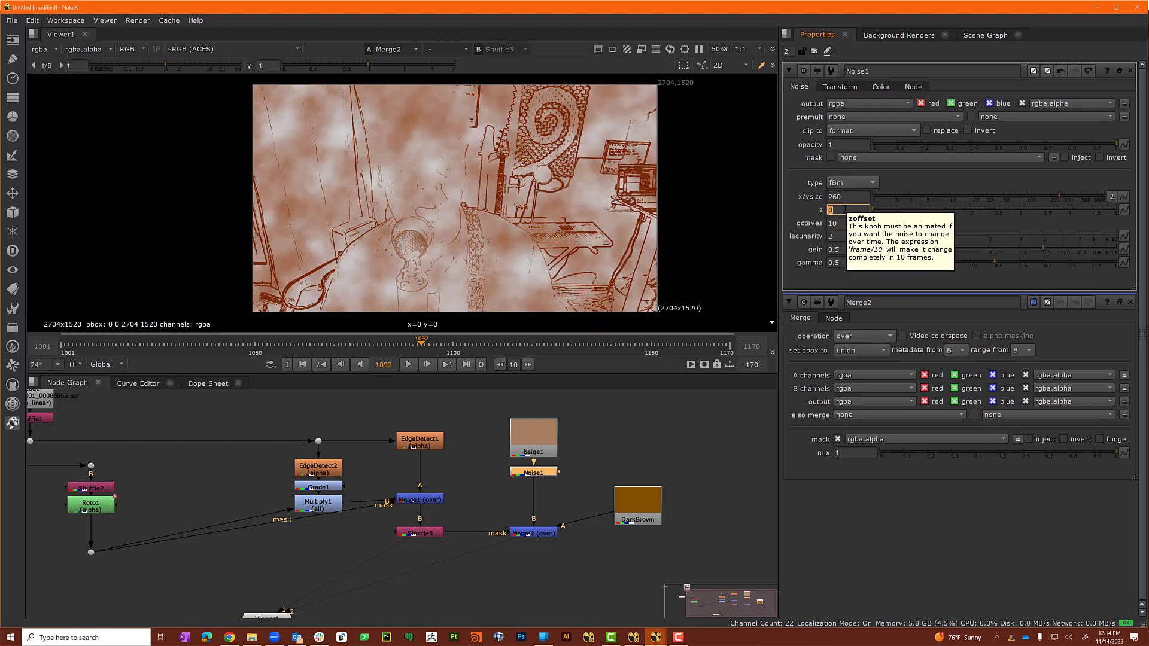
Animate the z offset of Noise1 with the expression (frame - 1000)/360 + 0.8.
right_click(845, 209)
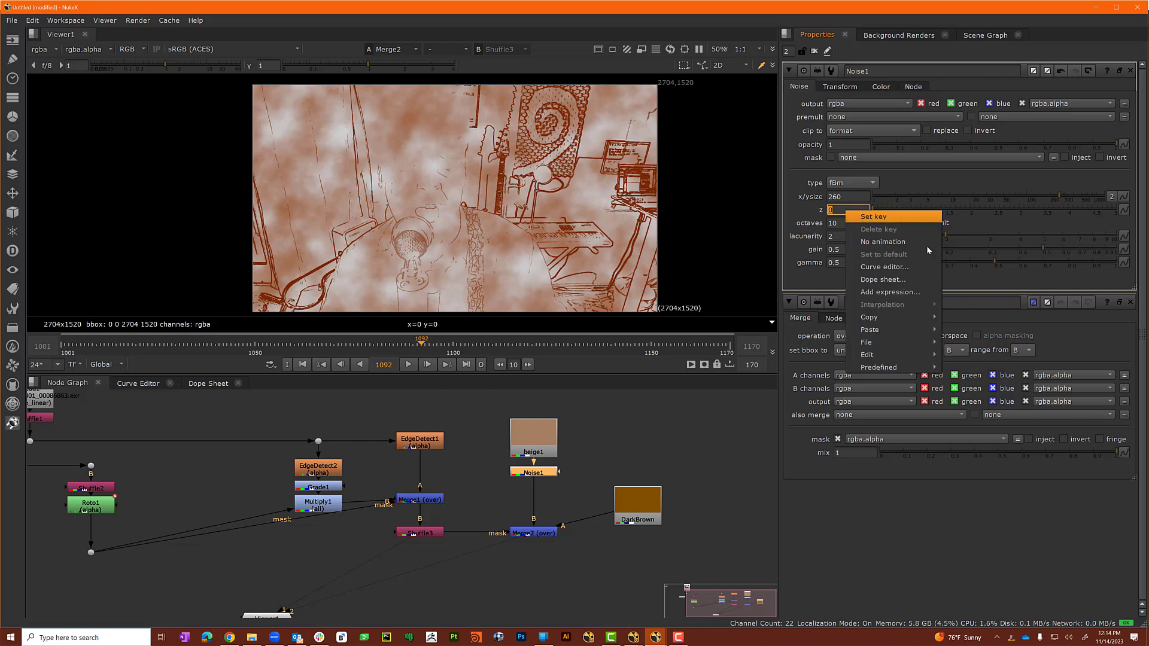
click(902, 296)
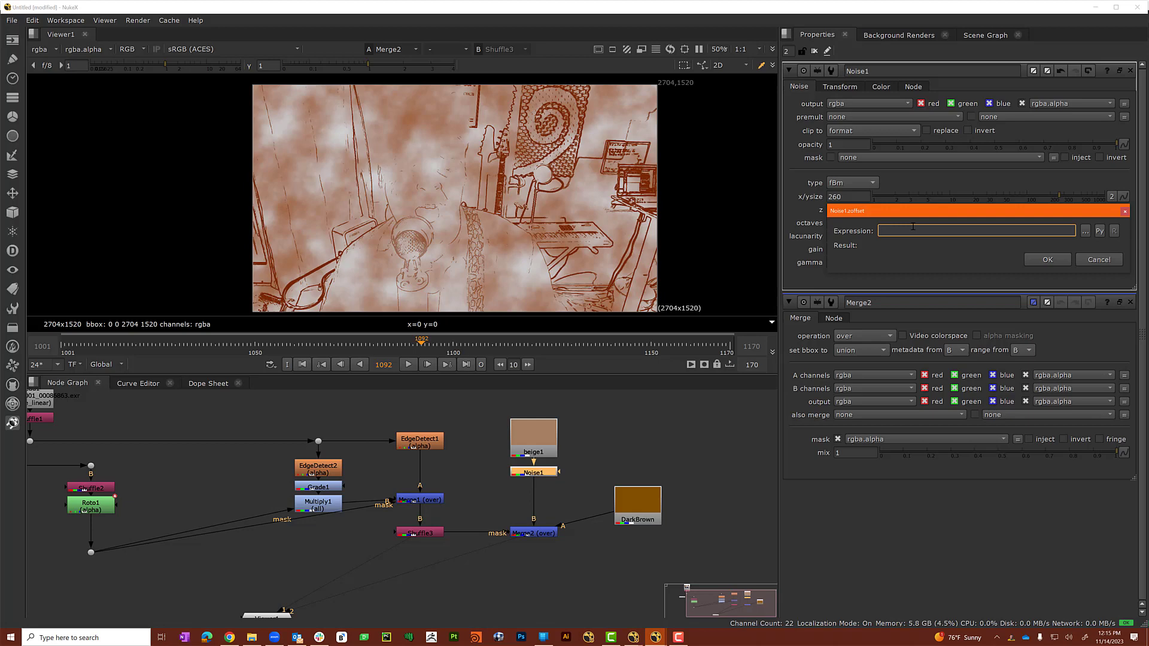
text((frame)
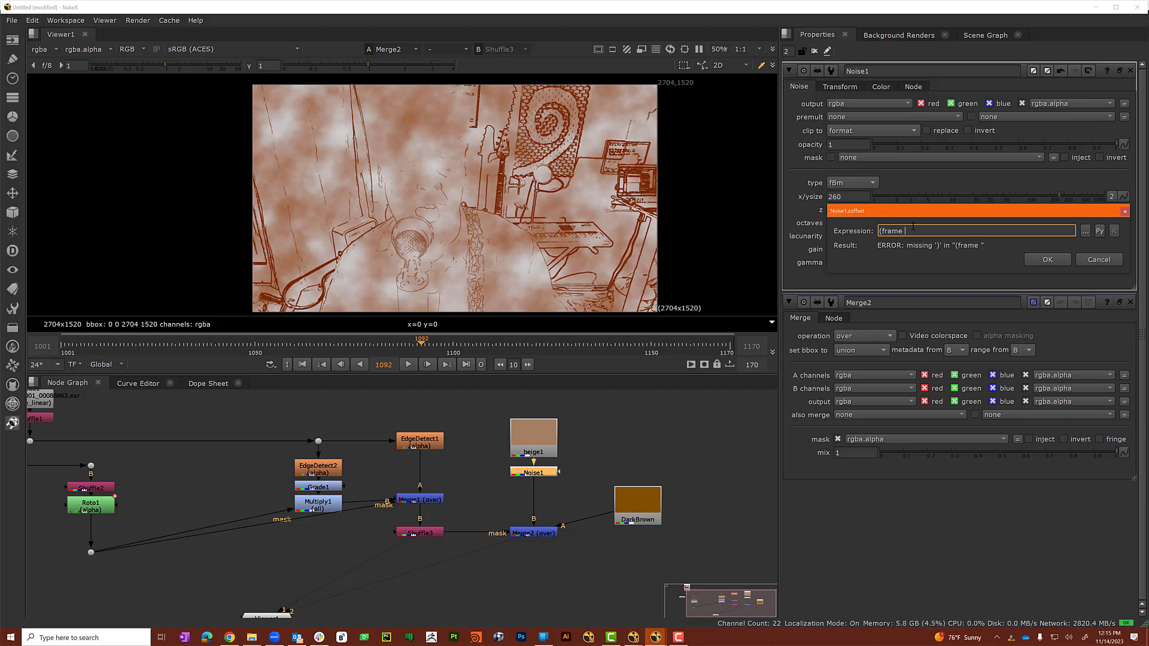
text( -)
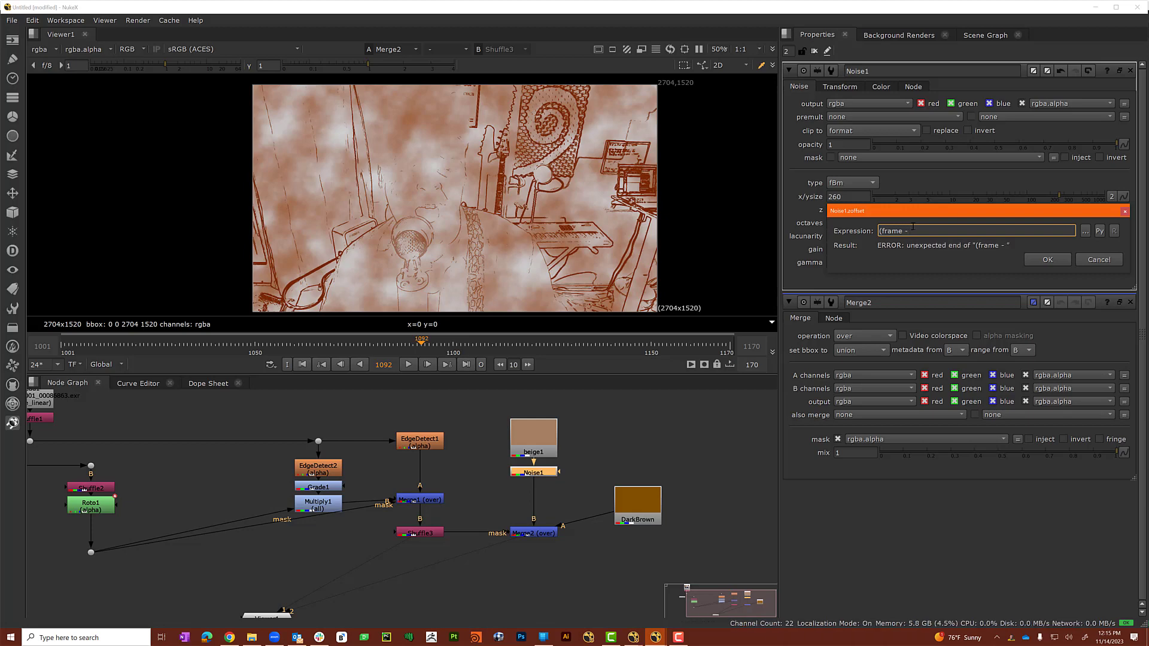
text( 1000)/360 + 0.8)
click(1041, 259)
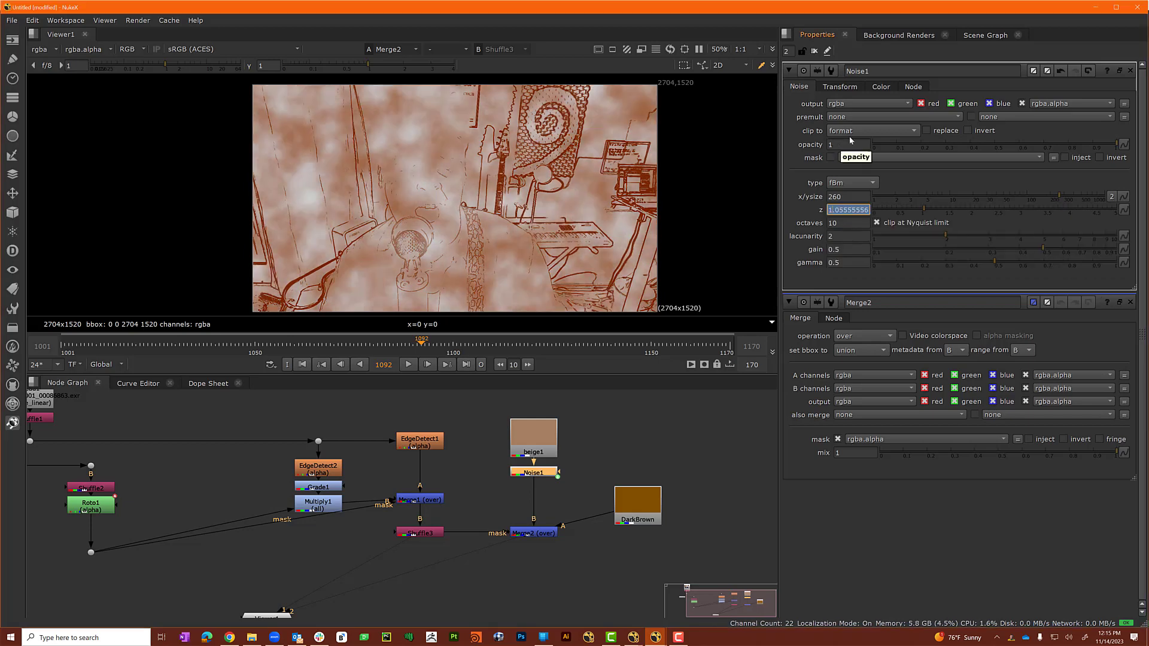
Set the lacunarity of Noise1 to 2.22, its gain to 0.635 and its gamma to 0.61.
click(839, 236)
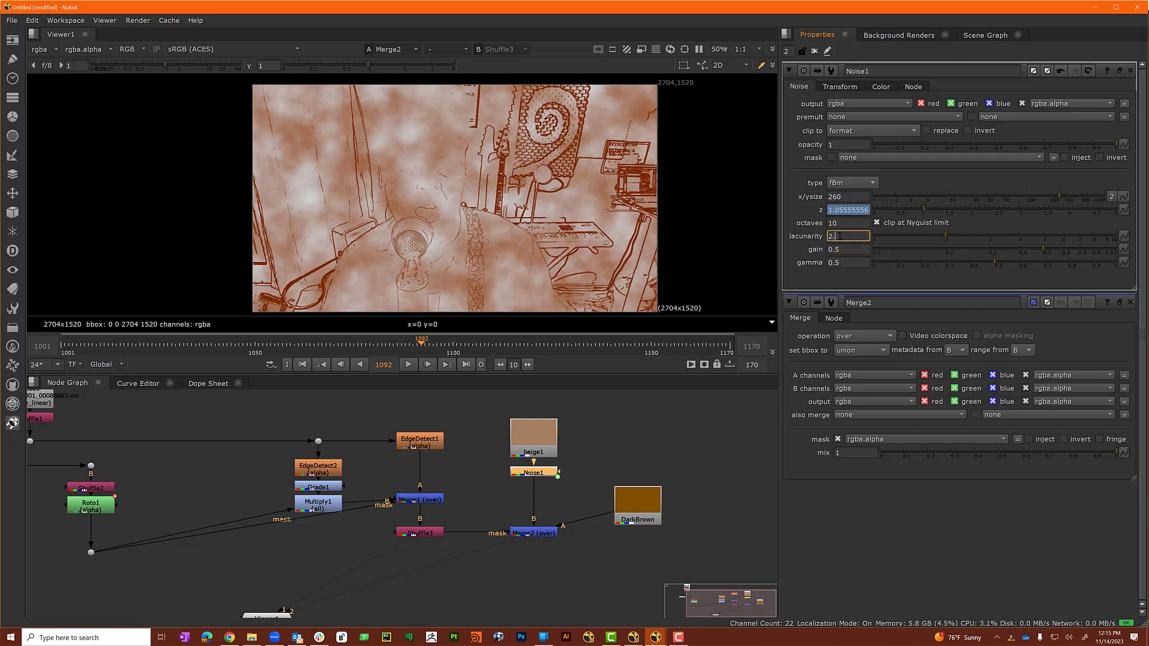
key(Tab)
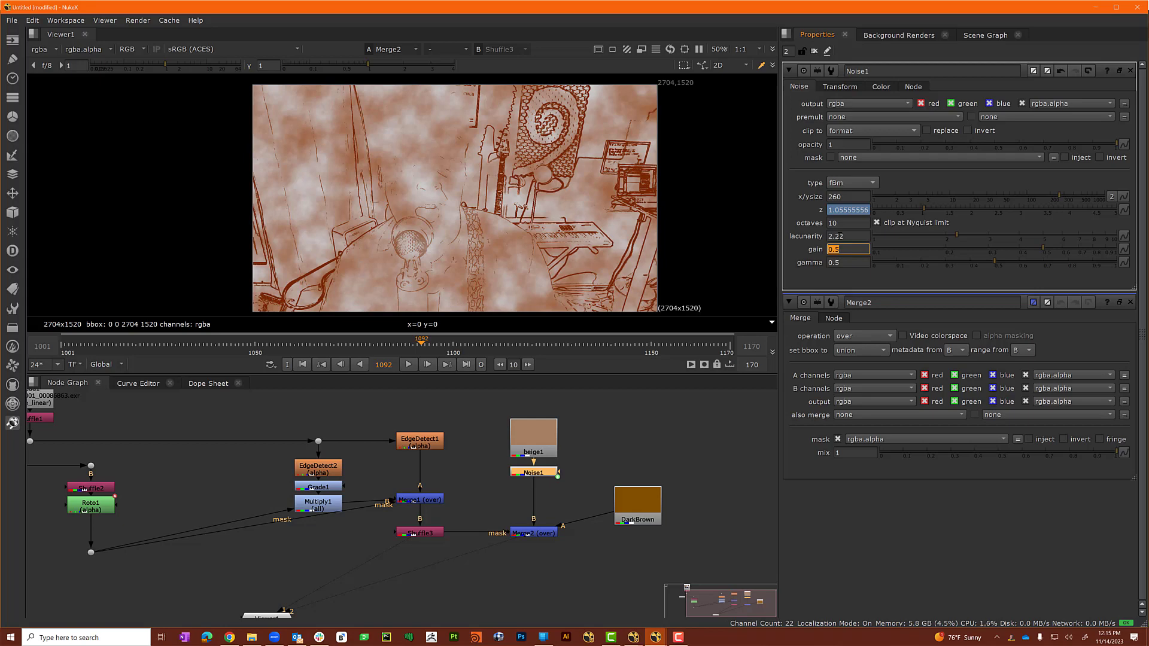
text(0.635)
key(Tab)
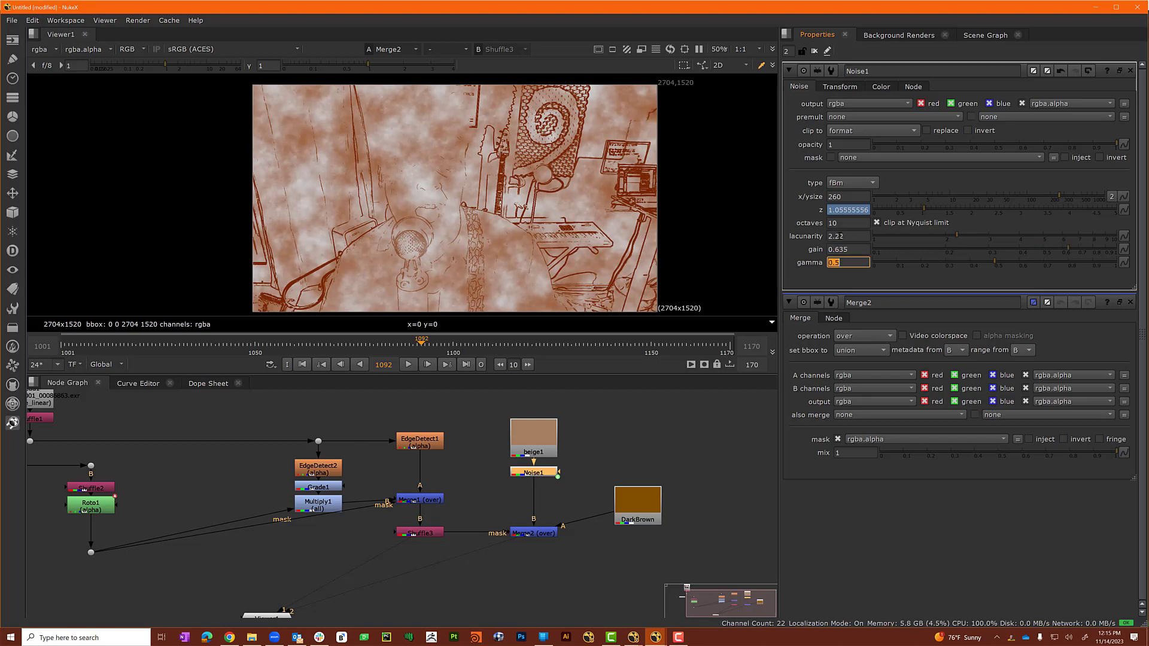
text(.61)
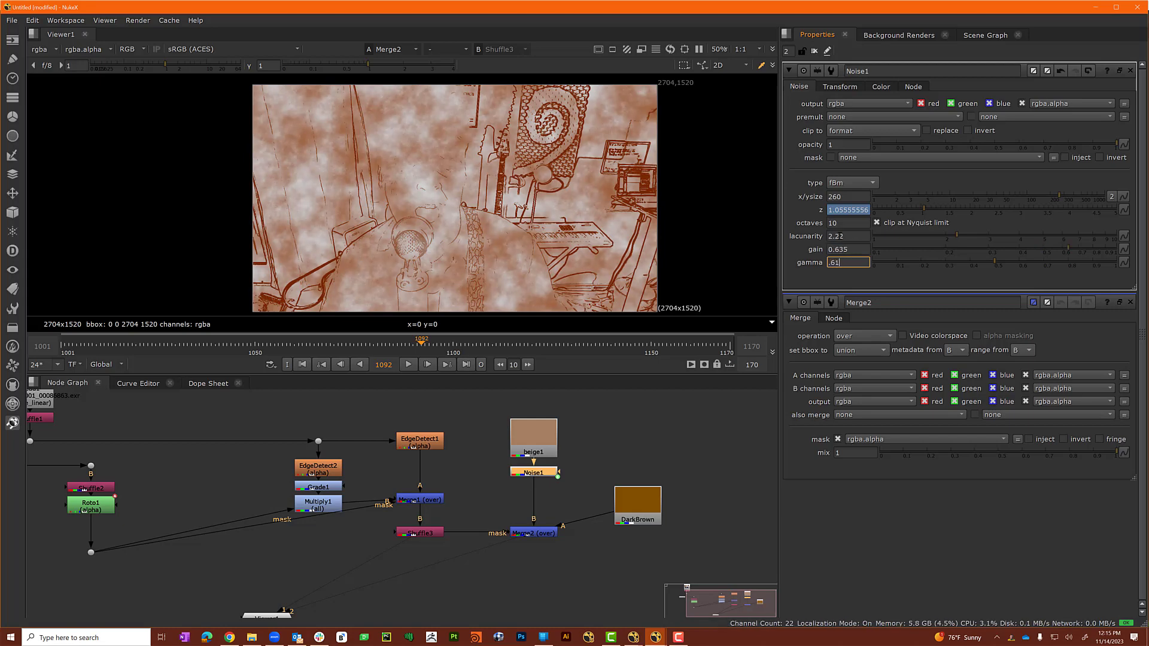
key(Return)
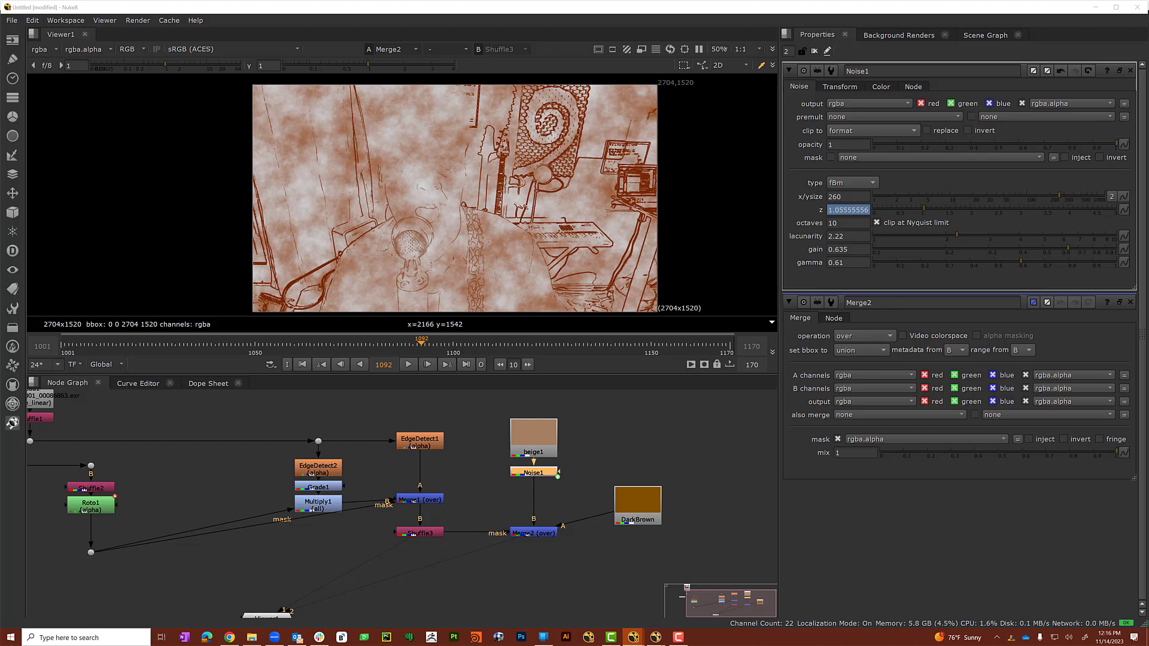
Shift the noise pattern of Noise1 to a translate of about x -192 and y 244.
click(841, 87)
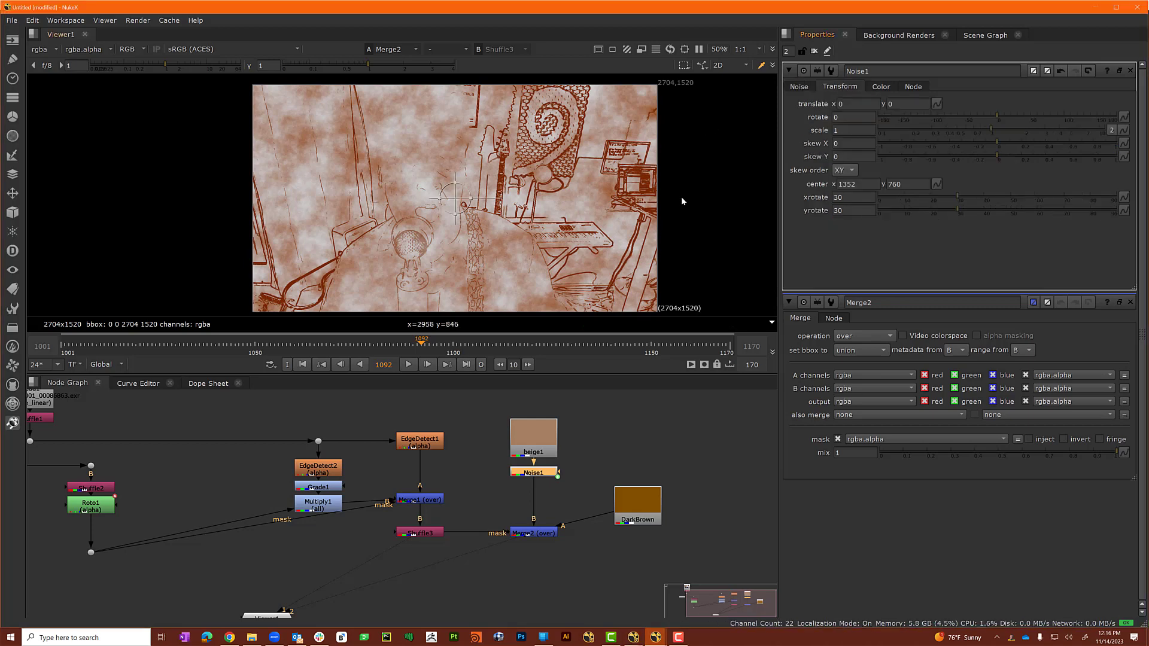
click(855, 103)
text(-212)
key(Tab)
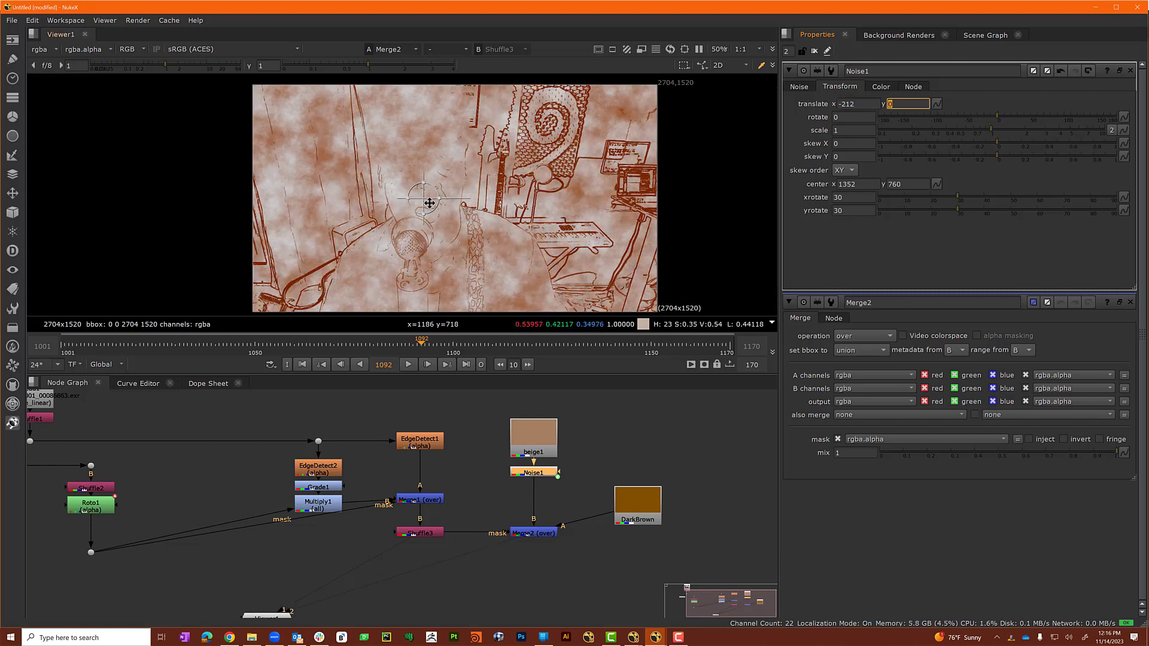
drag(425, 198, 425, 153)
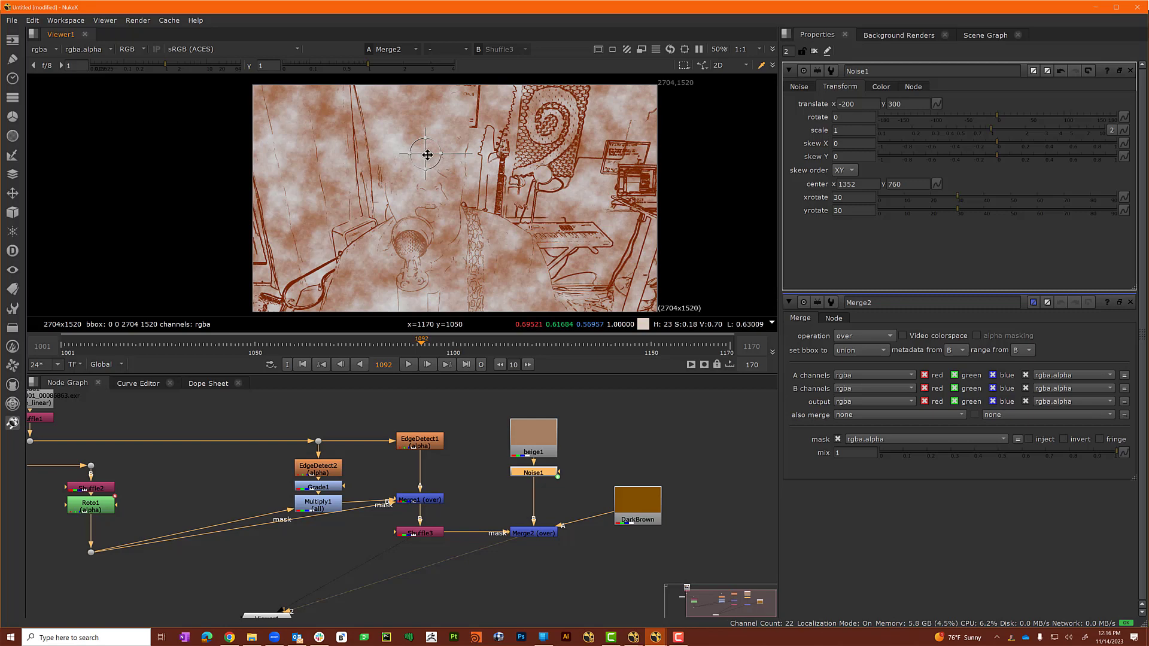
drag(427, 155, 428, 164)
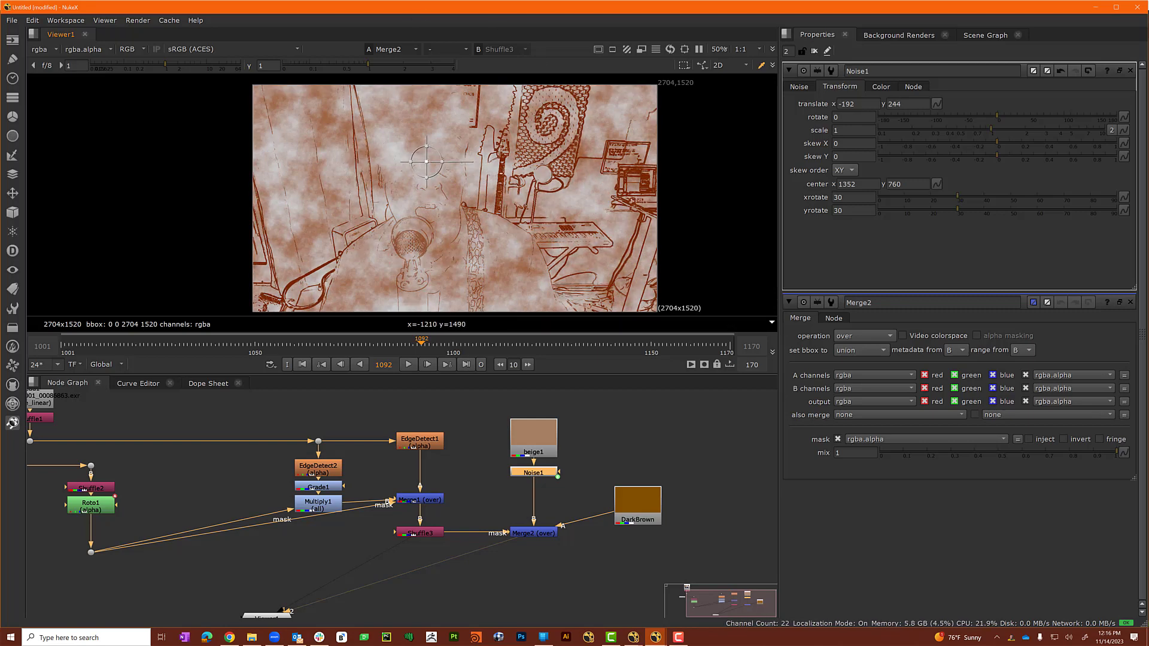
Animate the transform scale of Noise1 with the expression (frame - 1000) * 0.0075 + 0.75.
right_click(849, 131)
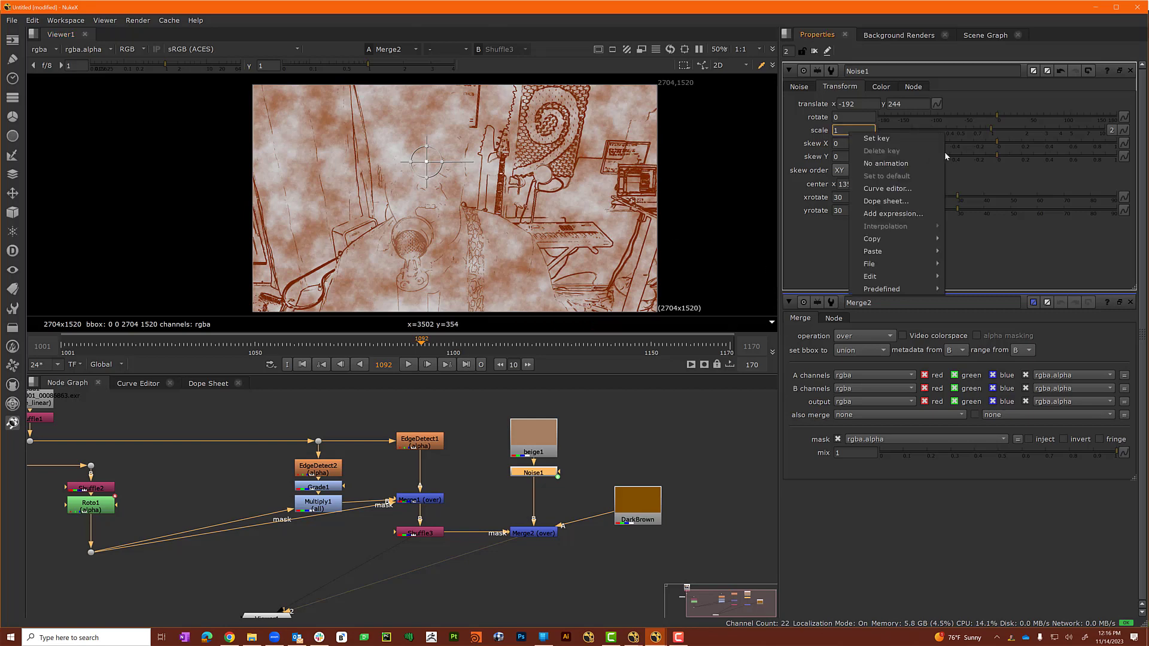
click(898, 214)
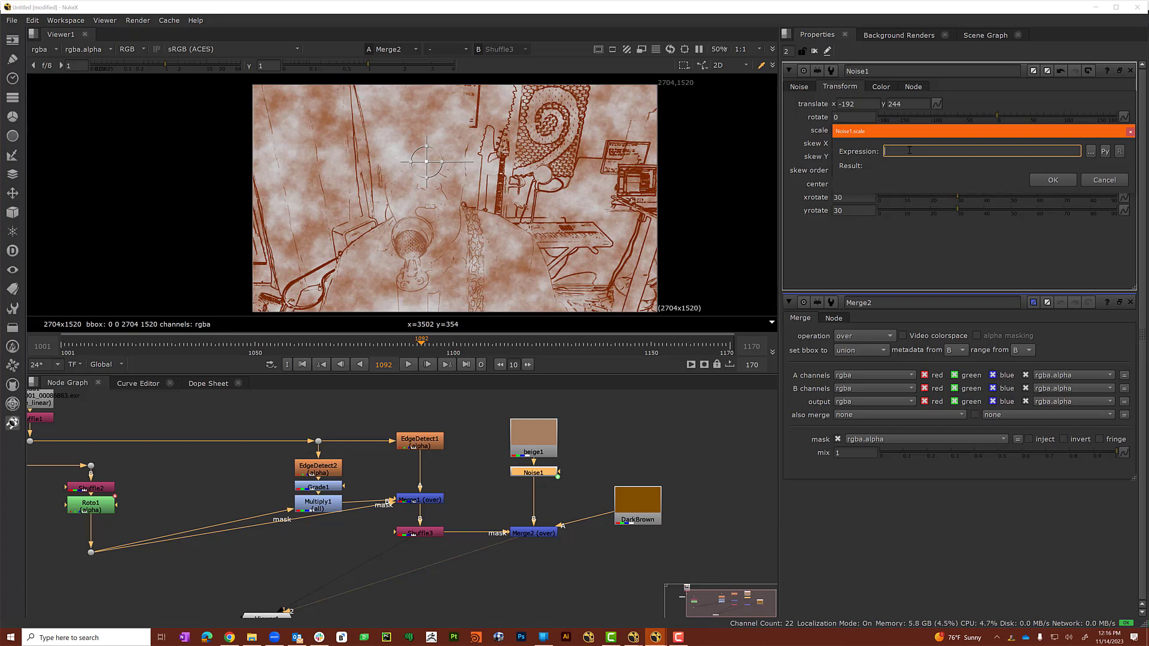
text((frea)
key(BackSpace)
key(BackSpace)
text(ame)
text(- 1000) * )
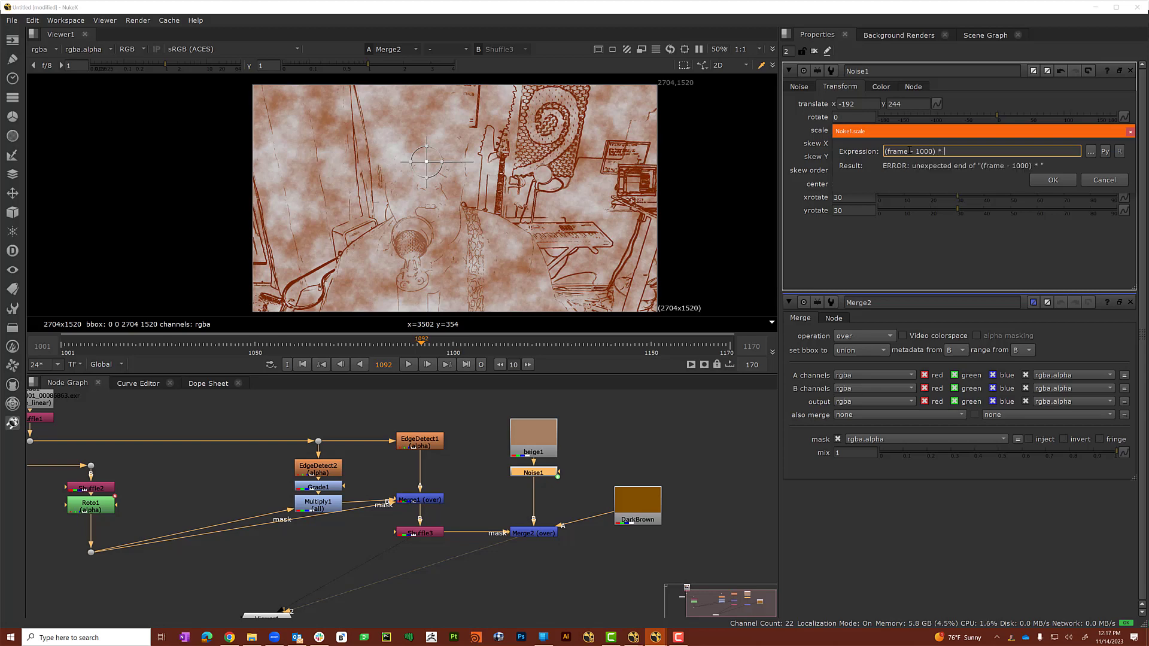
text(0.0075 + 0.75)
key(Tab)
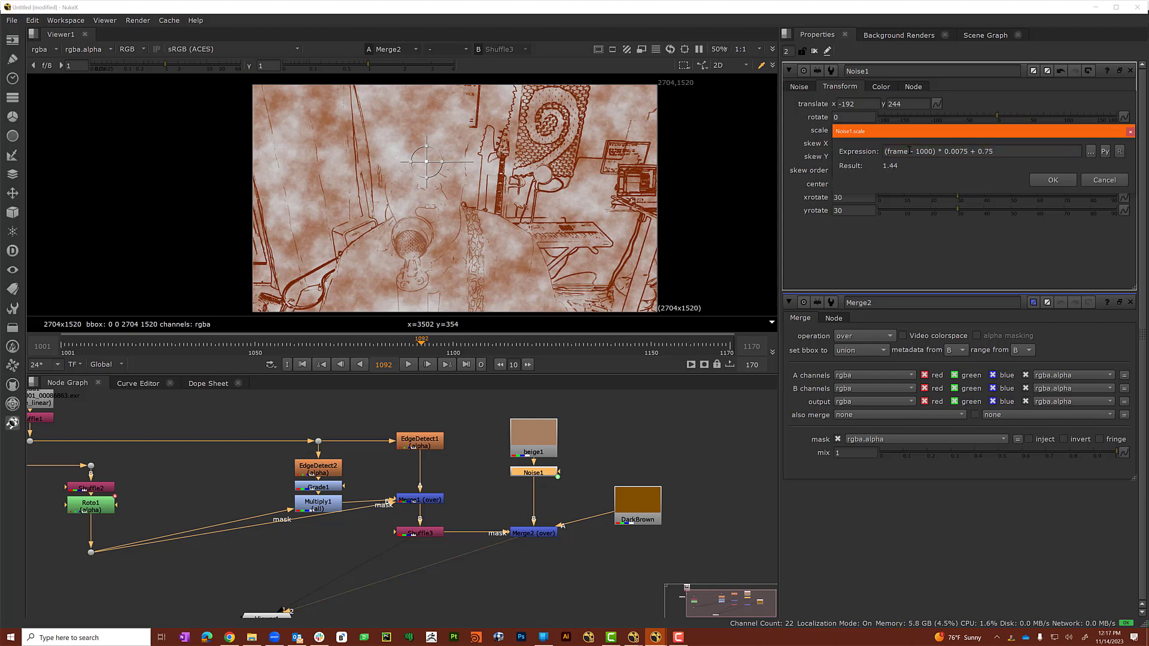
click(1052, 181)
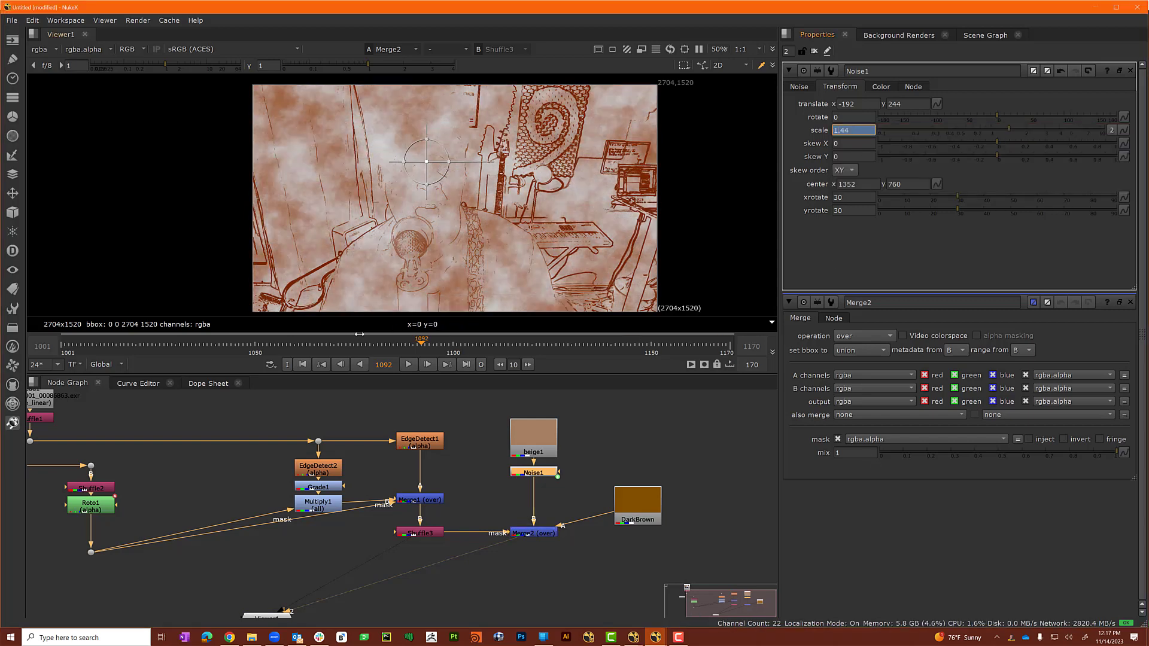
Play the shot from the first frame to check how the noise scales over the opening frames.
click(303, 365)
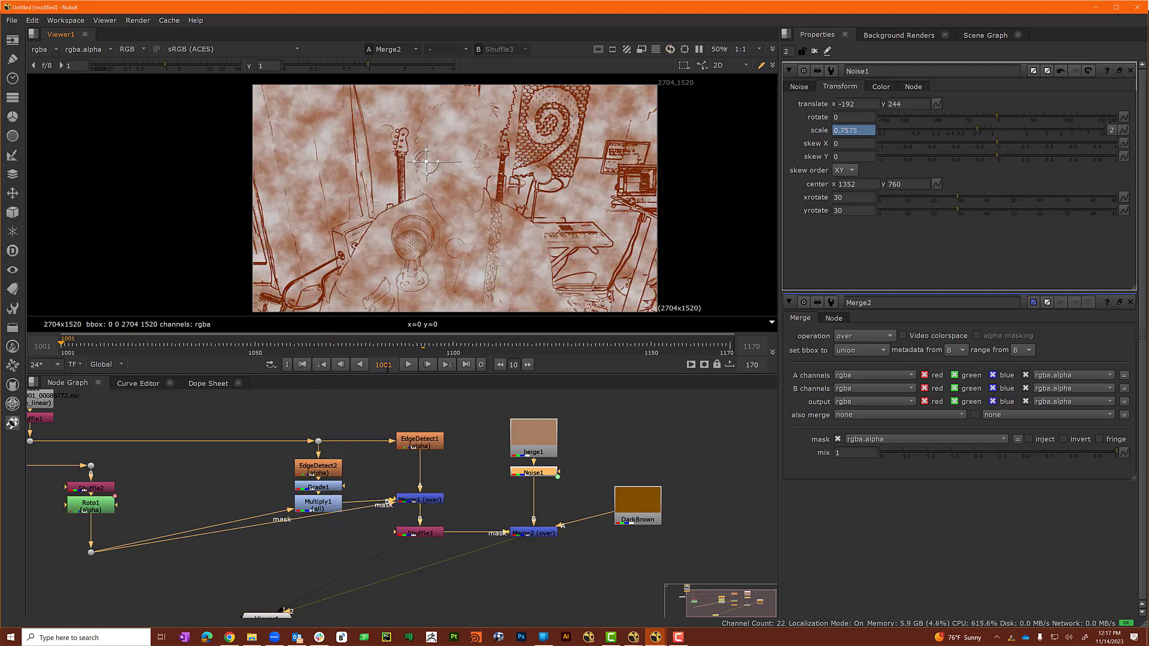
click(407, 365)
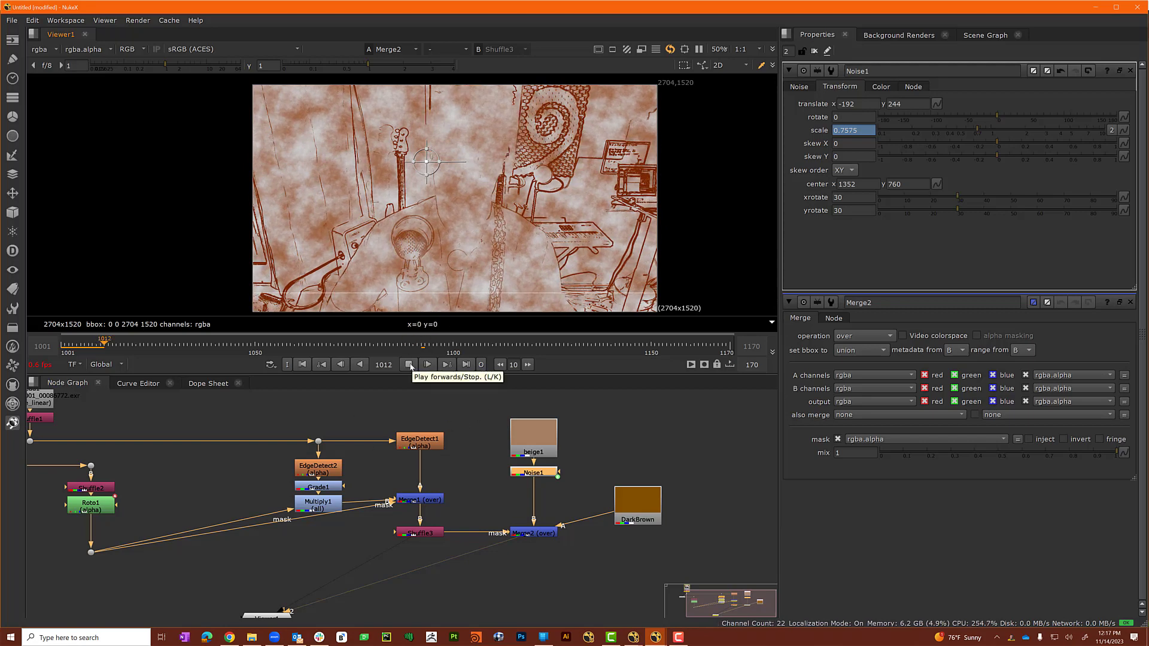
click(409, 364)
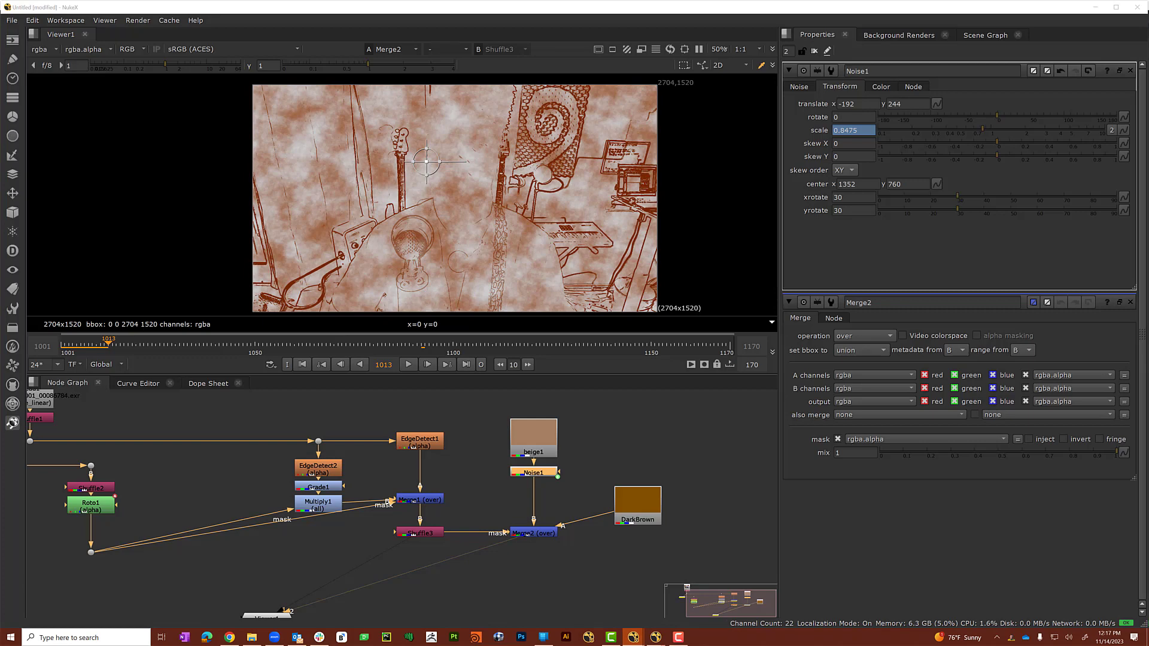
Tint the Noise1 color by setting red to 0.48 and green to 0.42 and lowering blue, comparing with the beige1 color.
click(880, 87)
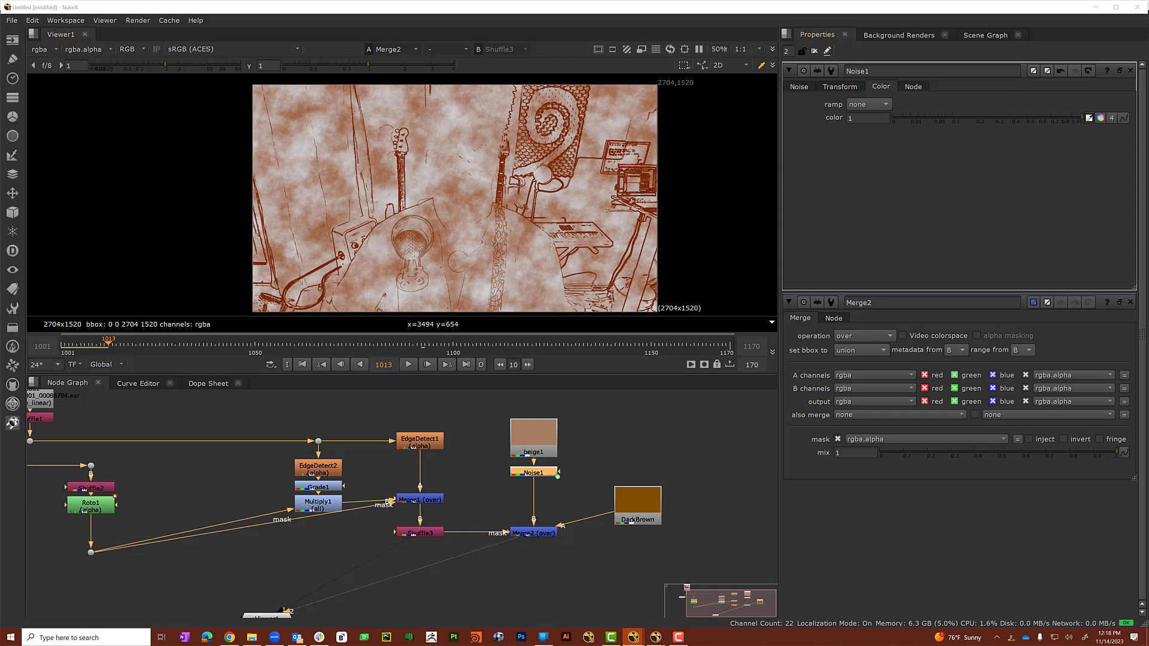
double_click(534, 432)
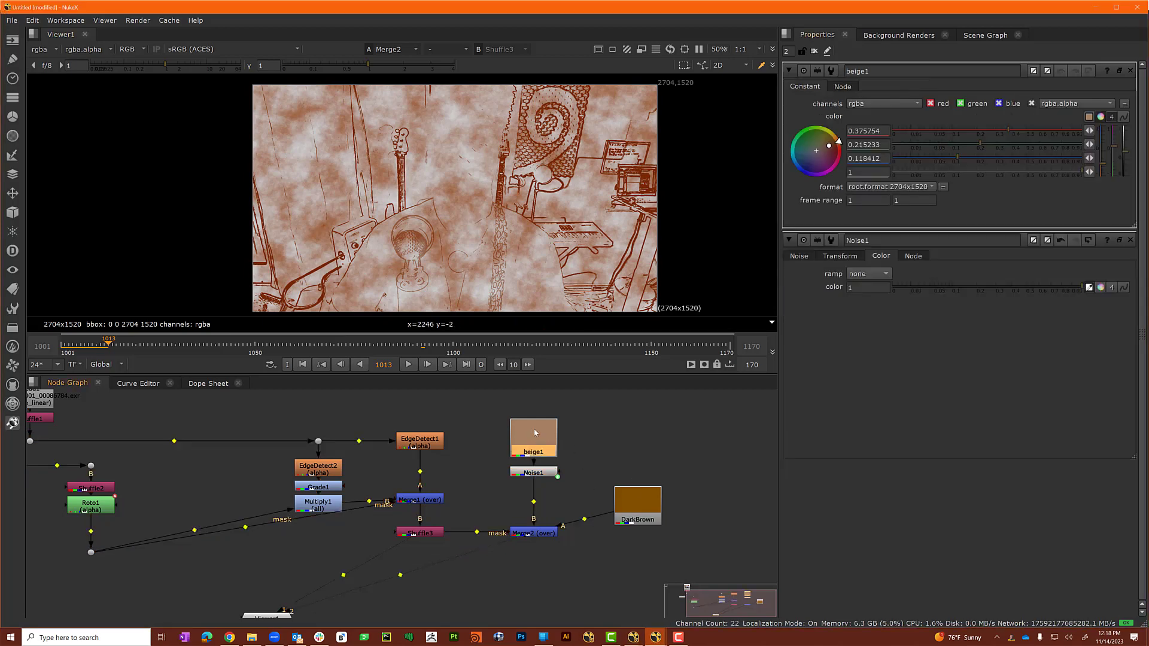
click(1102, 288)
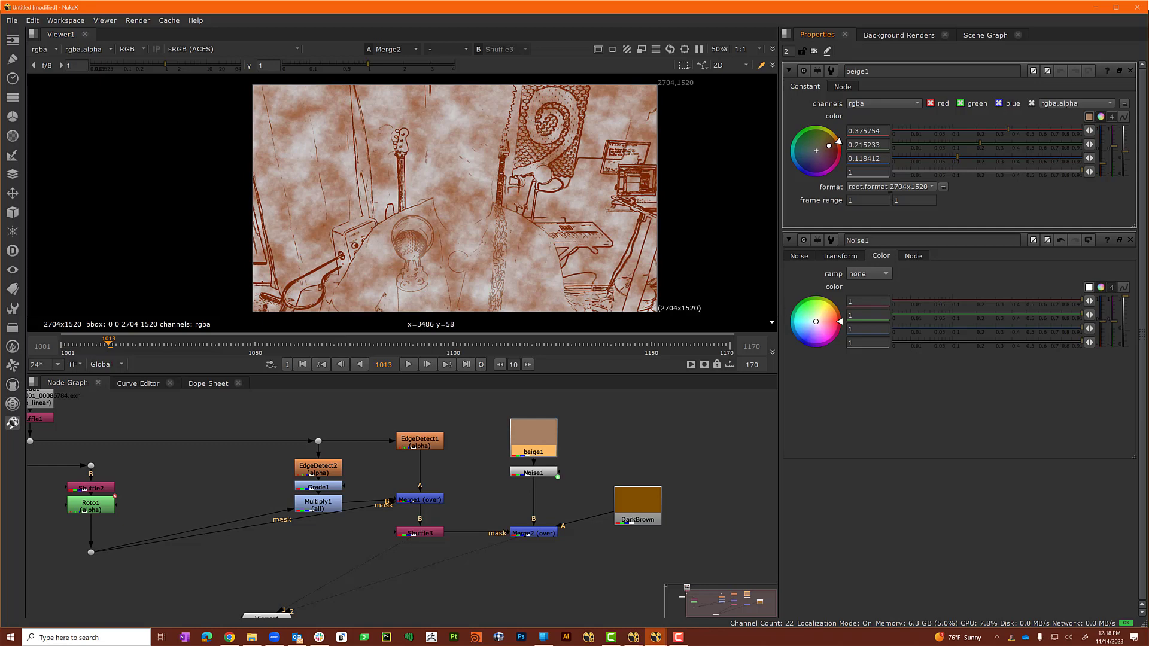
click(1130, 70)
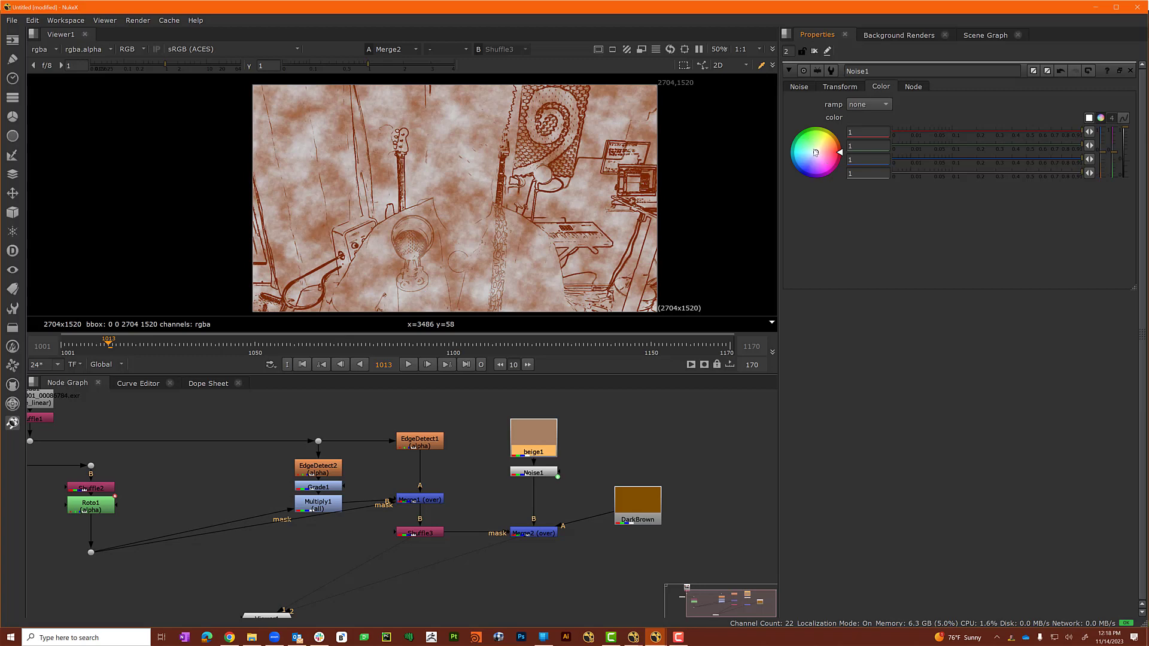
drag(816, 153, 944, 56)
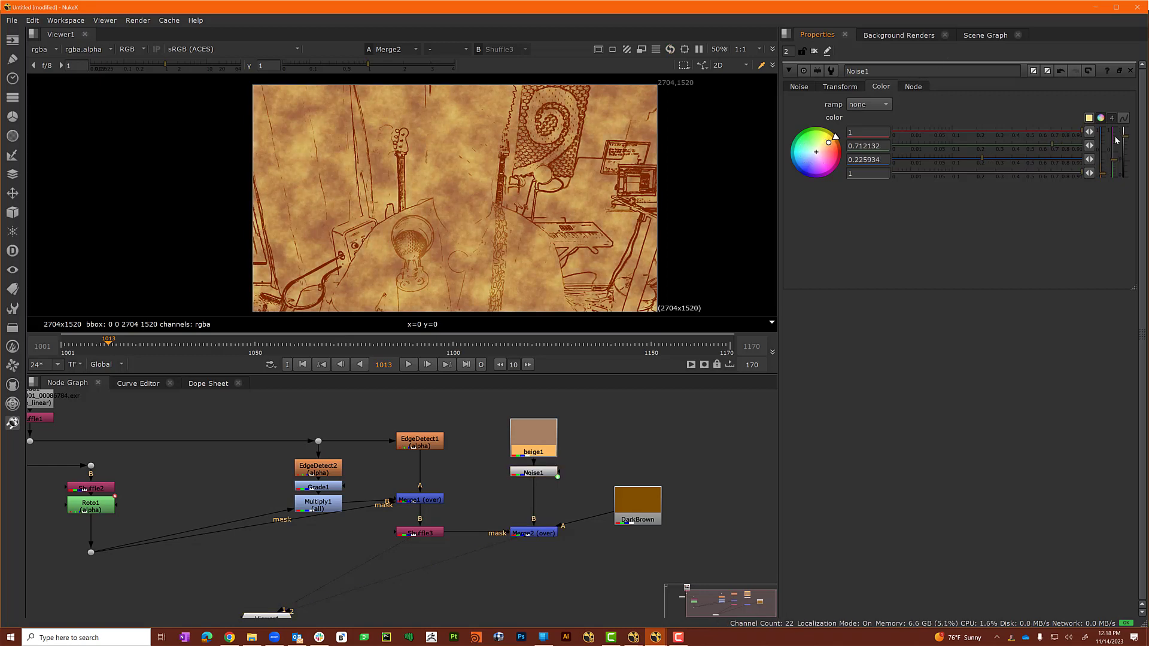
mouse_move(1116, 140)
mouse_down()
mouse_move(1133, 157)
mouse_move(1137, 147)
mouse_up()
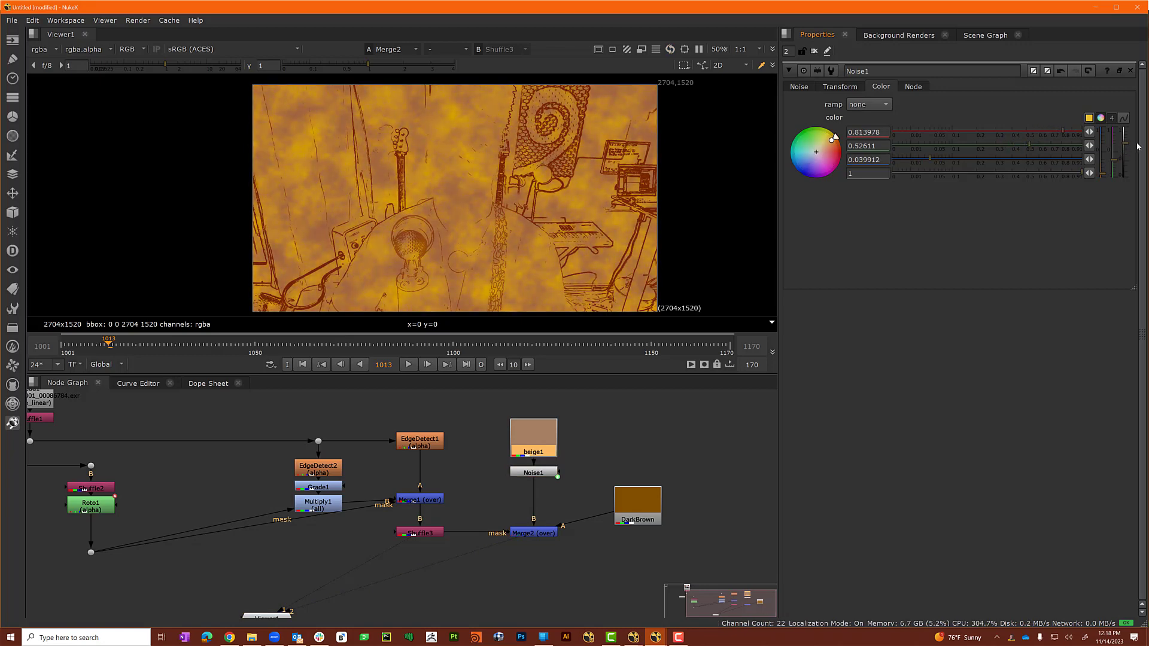
drag(833, 143, 749, 184)
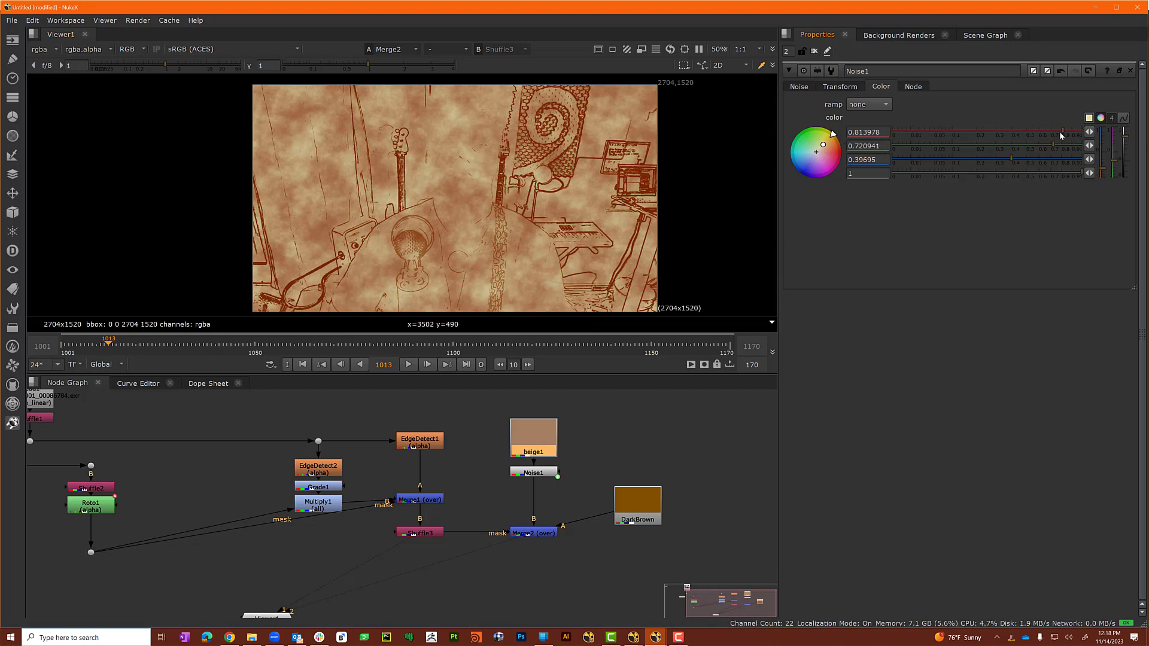
mouse_move(1060, 131)
mouse_down()
mouse_move(1014, 133)
mouse_move(1022, 128)
mouse_move(1050, 145)
mouse_move(1018, 143)
mouse_move(996, 159)
mouse_move(1014, 145)
mouse_up()
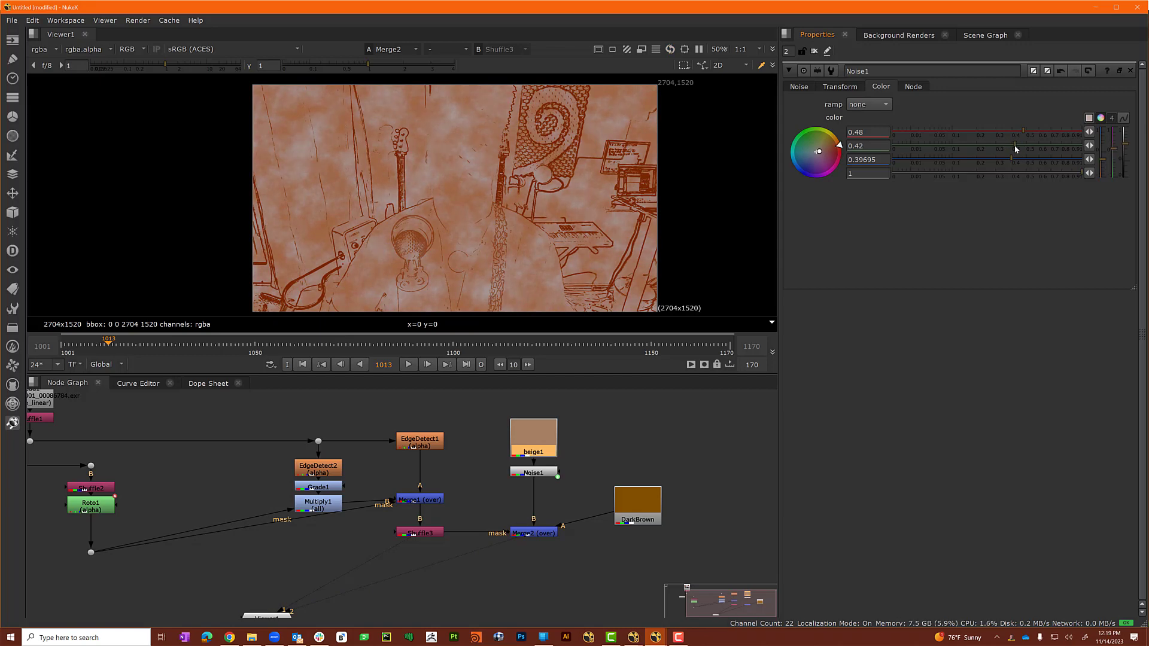
drag(1013, 160, 964, 169)
click(834, 86)
click(800, 87)
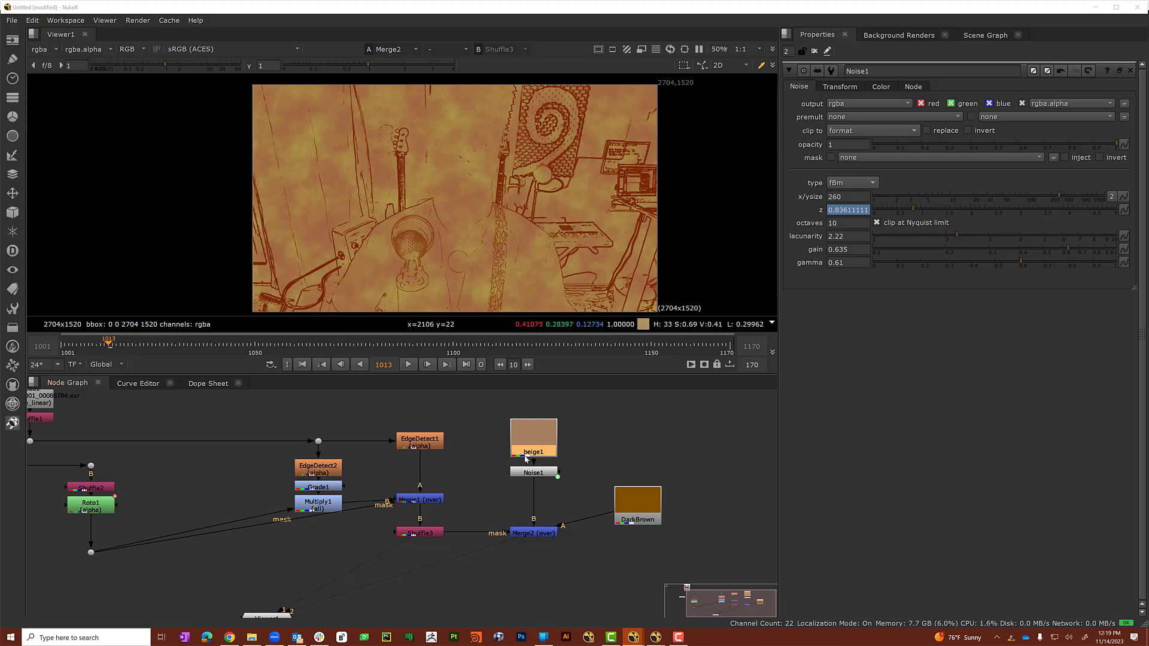
Insert a Radial node between Noise1 and Merge2, spaced slightly below Noise1.
click(536, 478)
key(Tab)
text(radial)
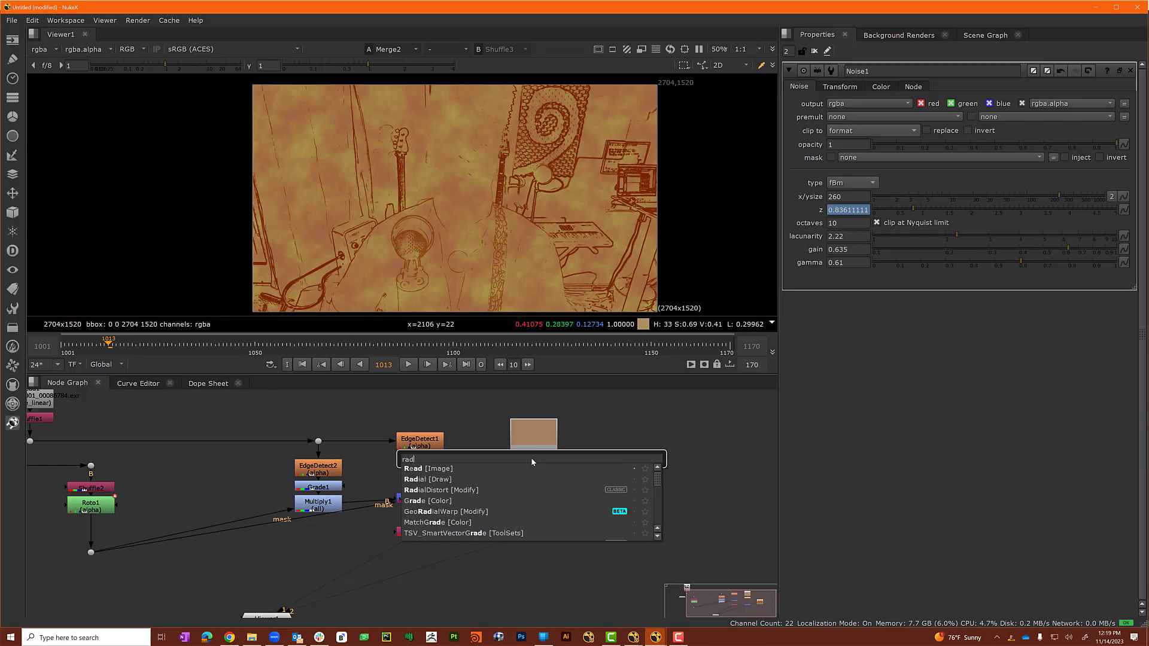
key(Return)
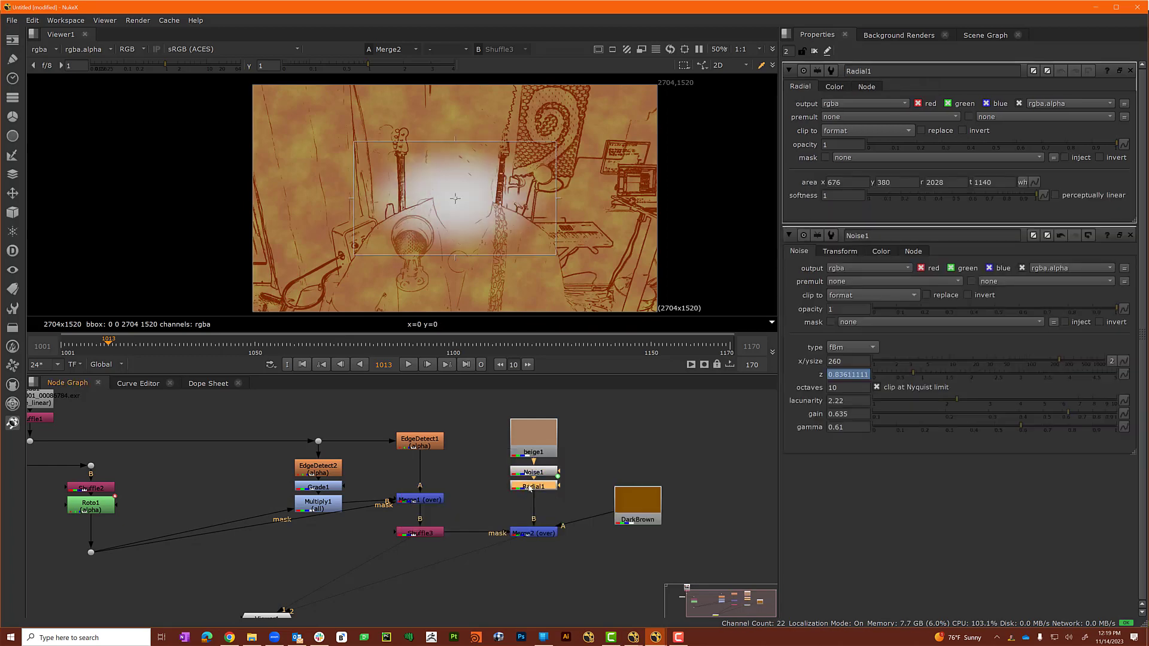
drag(534, 491, 535, 500)
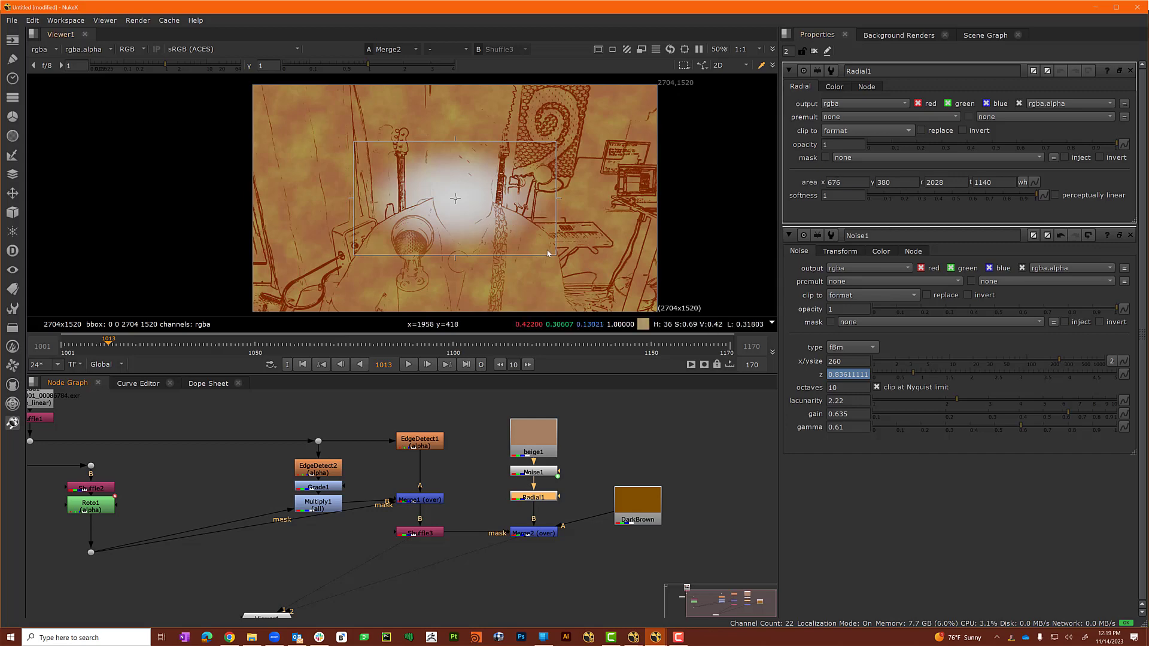
Stretch the Radial1 area over nearly the whole frame, to about x 72, y 32, r 2792 and t 1656.
drag(557, 256, 659, 312)
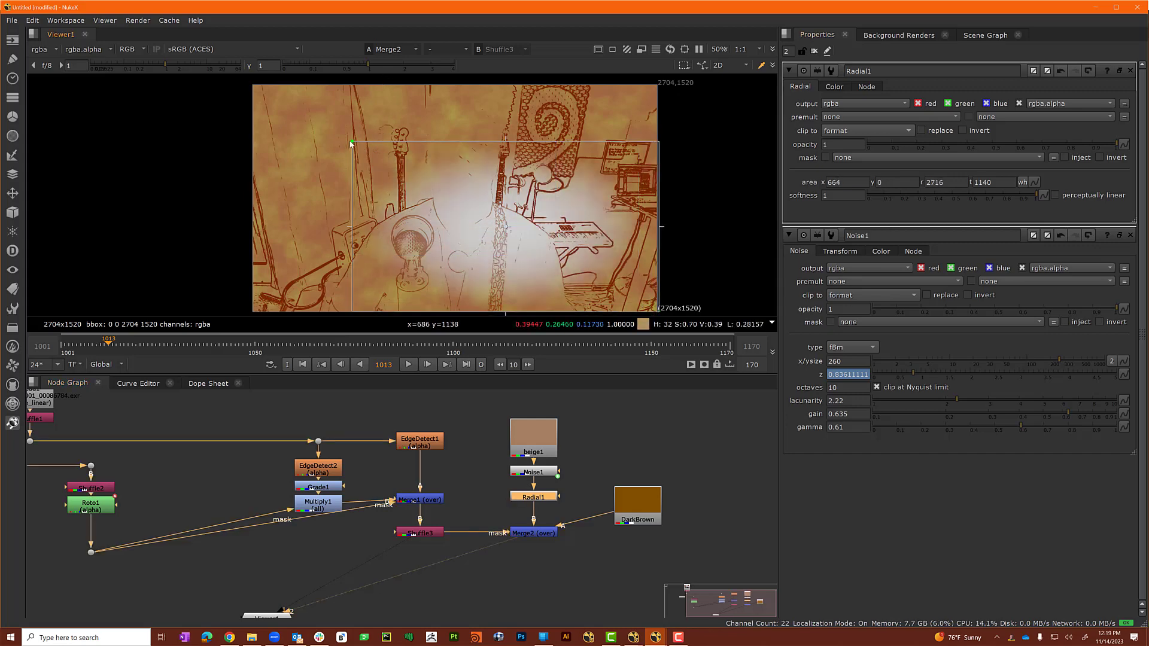
drag(354, 142, 253, 87)
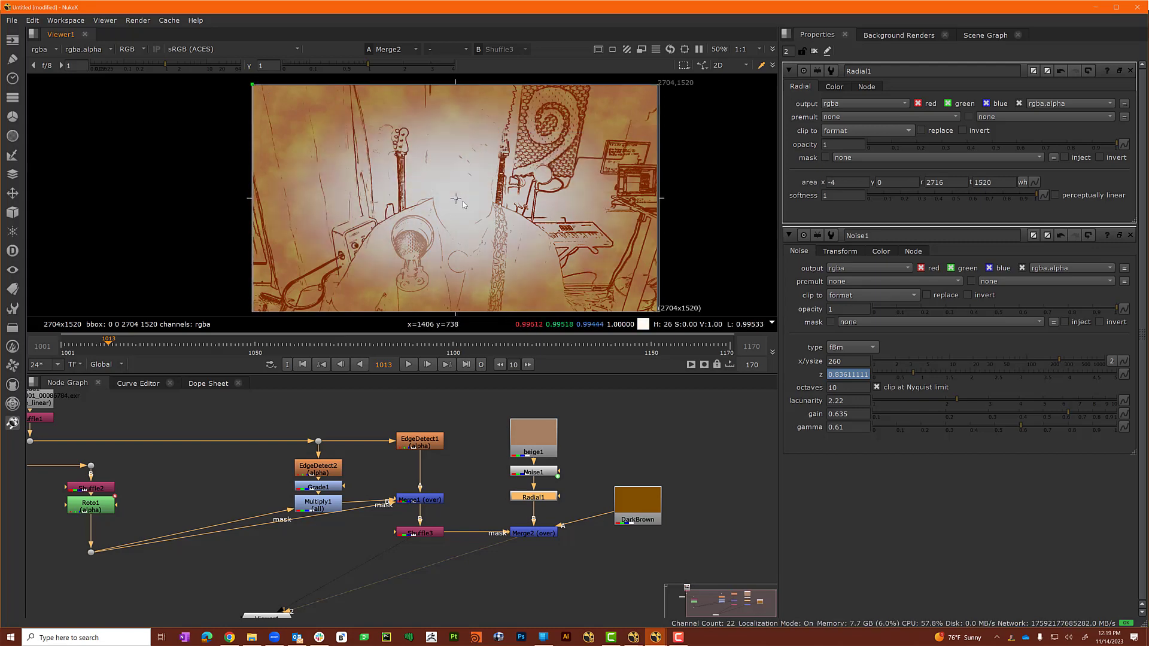
drag(457, 200, 469, 178)
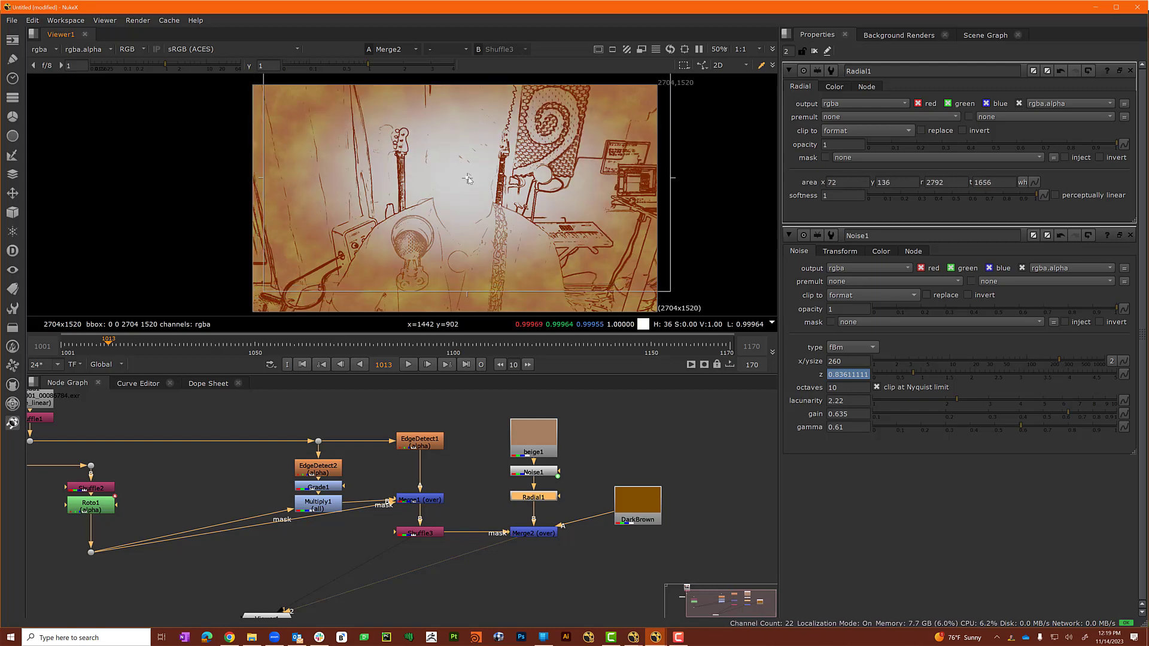
drag(461, 293, 467, 307)
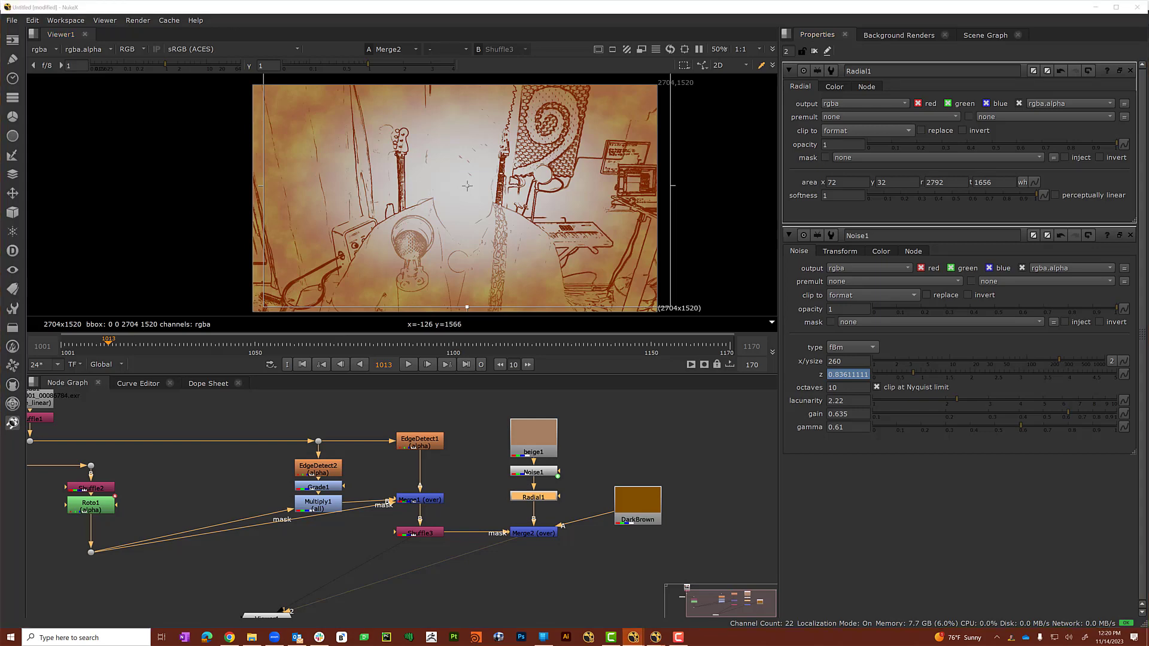
Give Radial1 a smooth0 color ramp with point 1 at about 836, 628 and point 0 at about -152, 408.
click(837, 88)
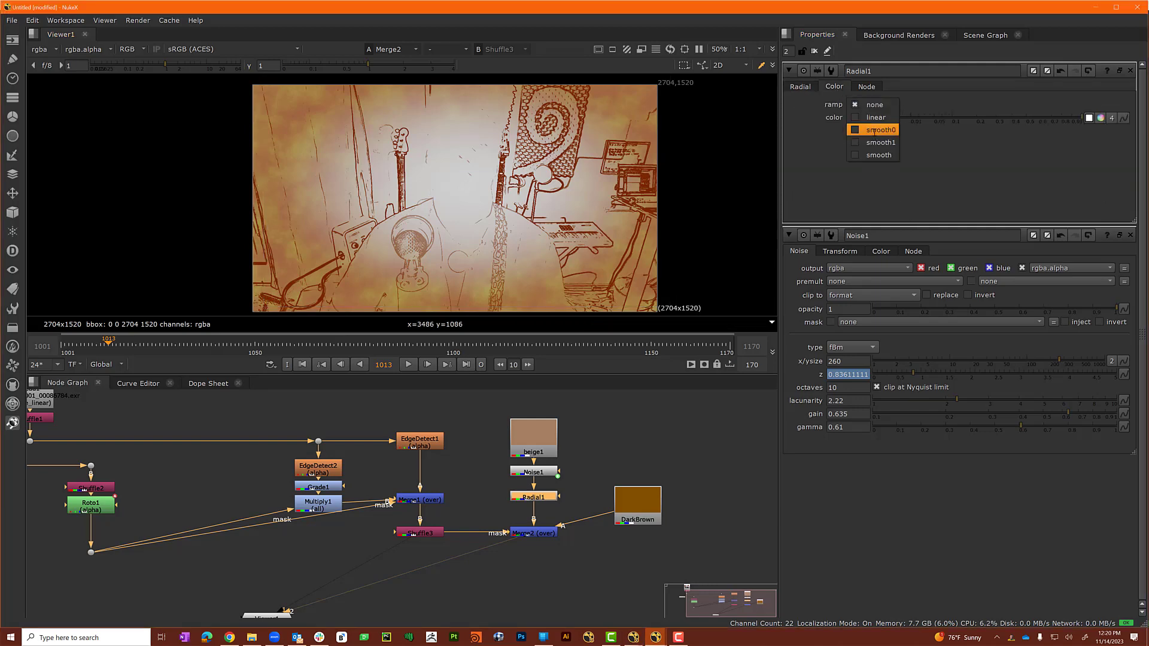
click(876, 129)
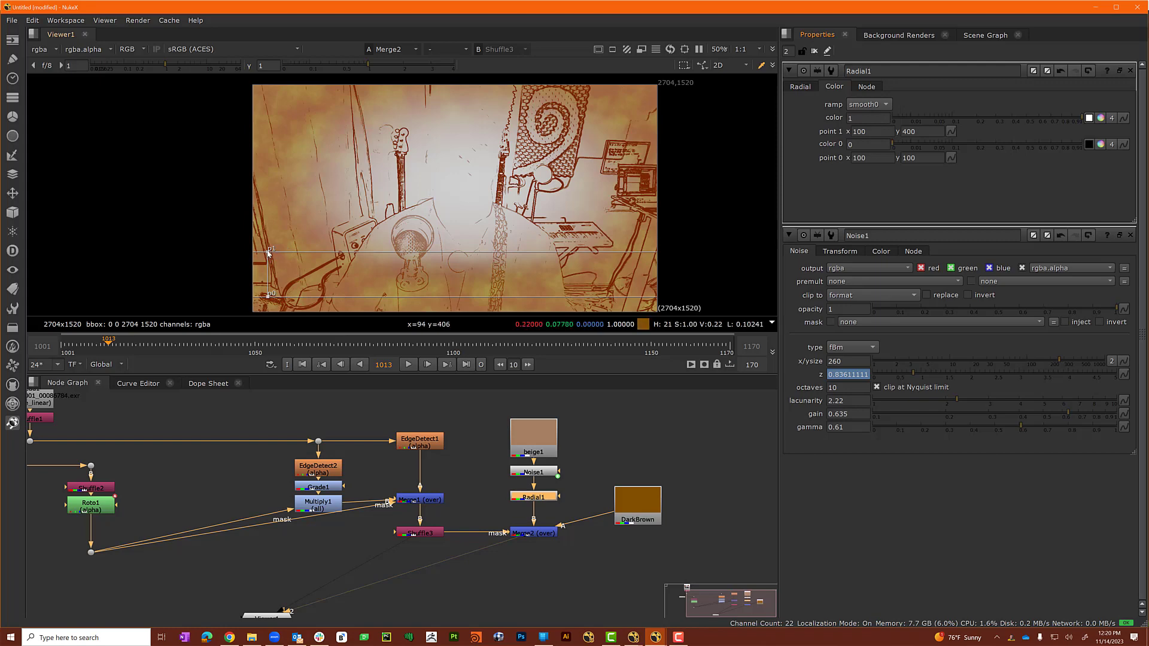
drag(269, 253, 405, 215)
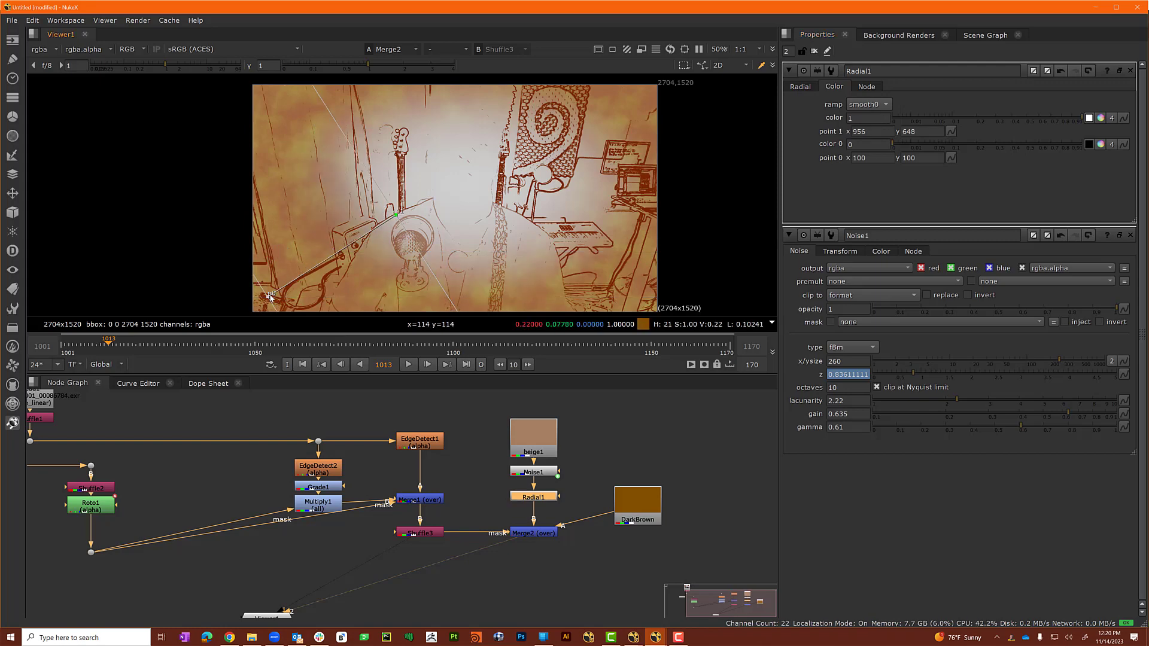
drag(267, 296, 217, 252)
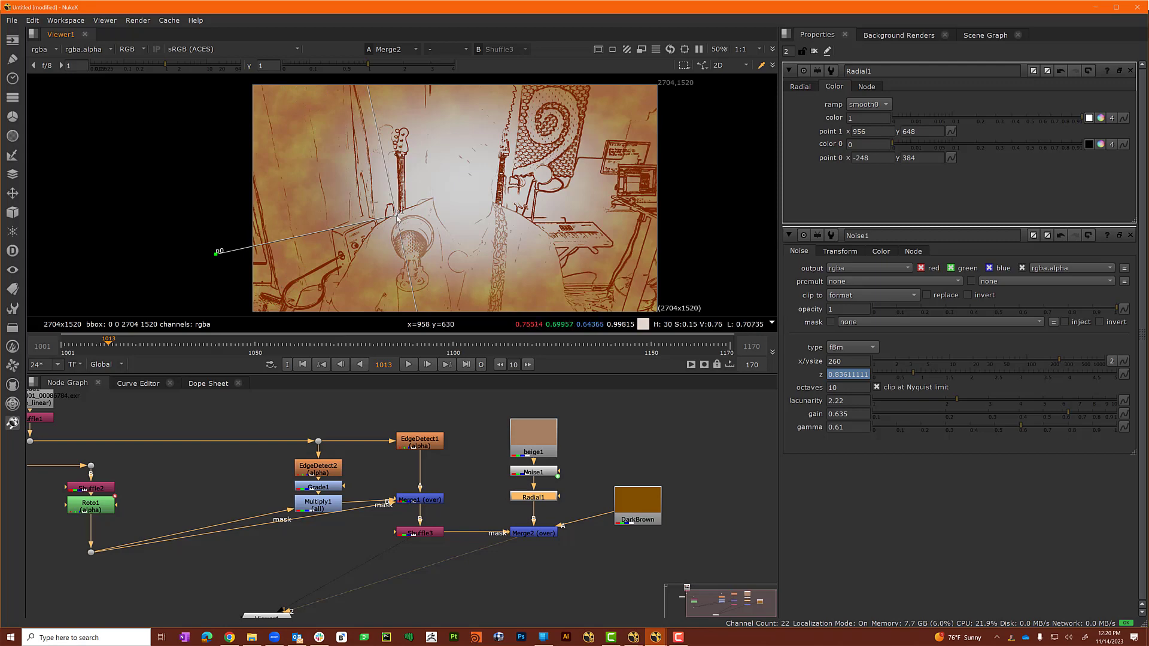
drag(400, 213, 379, 221)
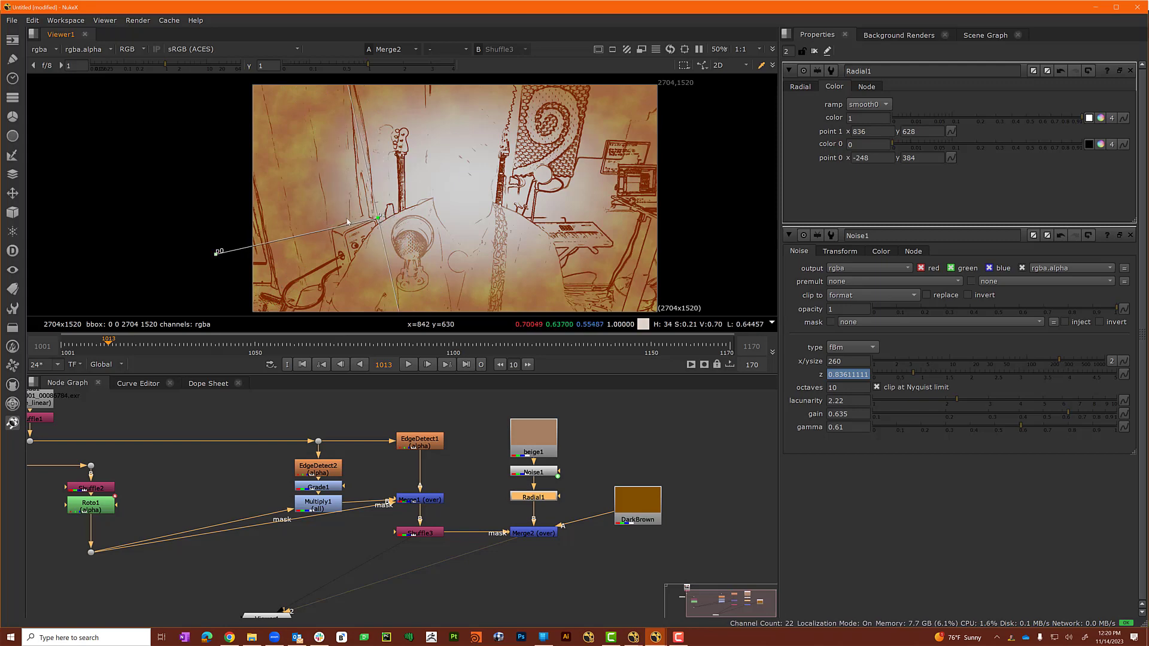
mouse_move(217, 252)
mouse_down()
mouse_move(248, 239)
mouse_move(231, 250)
mouse_up()
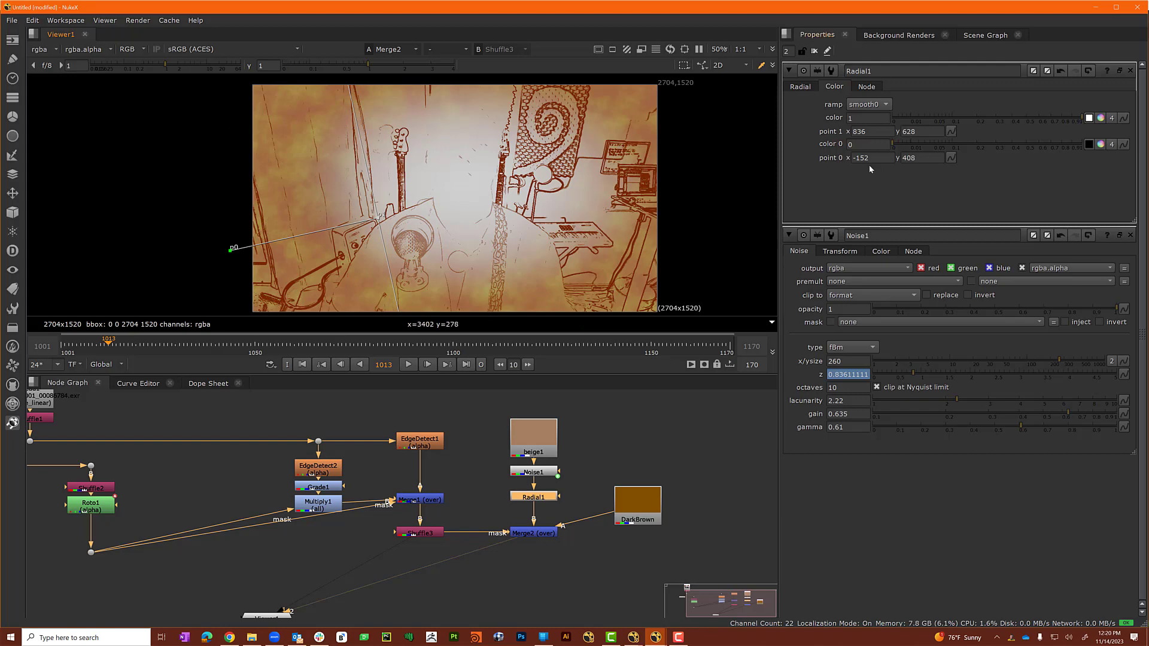
drag(922, 131, 923, 146)
Set Radial1's color 0 to red 1.25, green 1 and blue 0.91, and return to its main radial settings.
click(1100, 145)
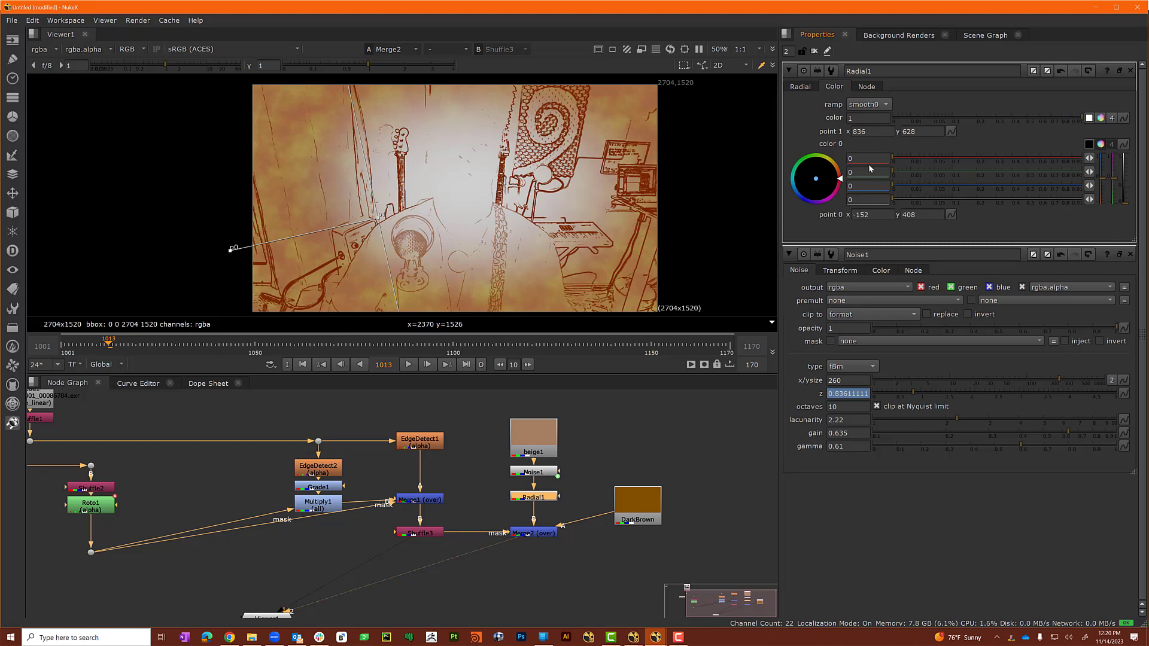
click(860, 159)
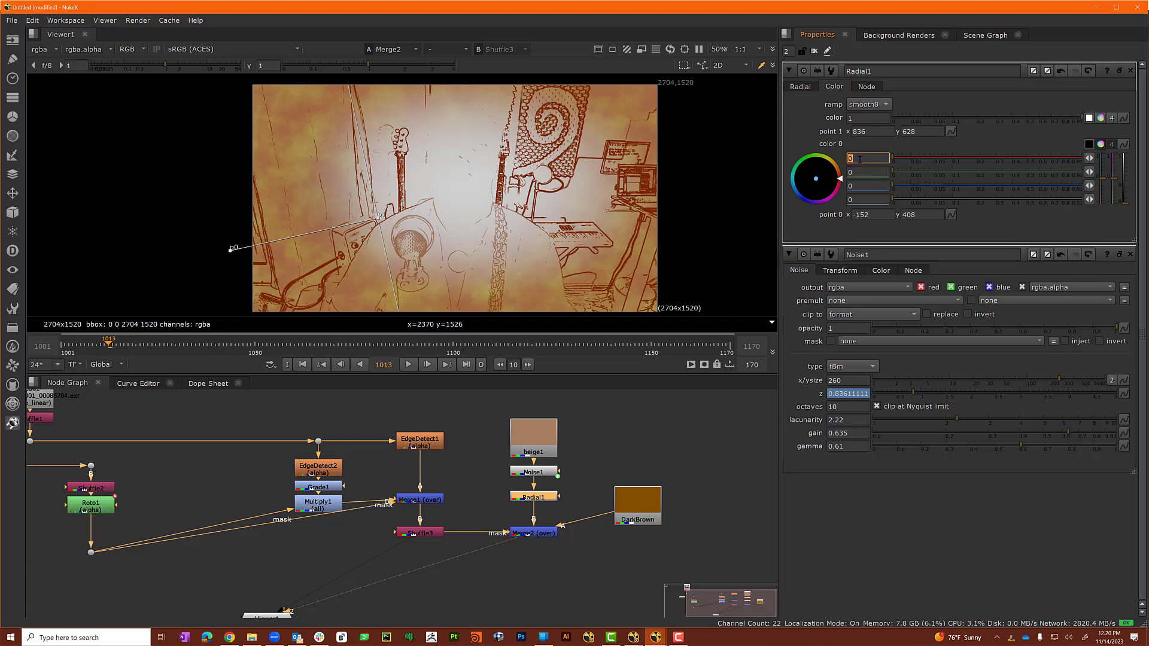
text(1.25)
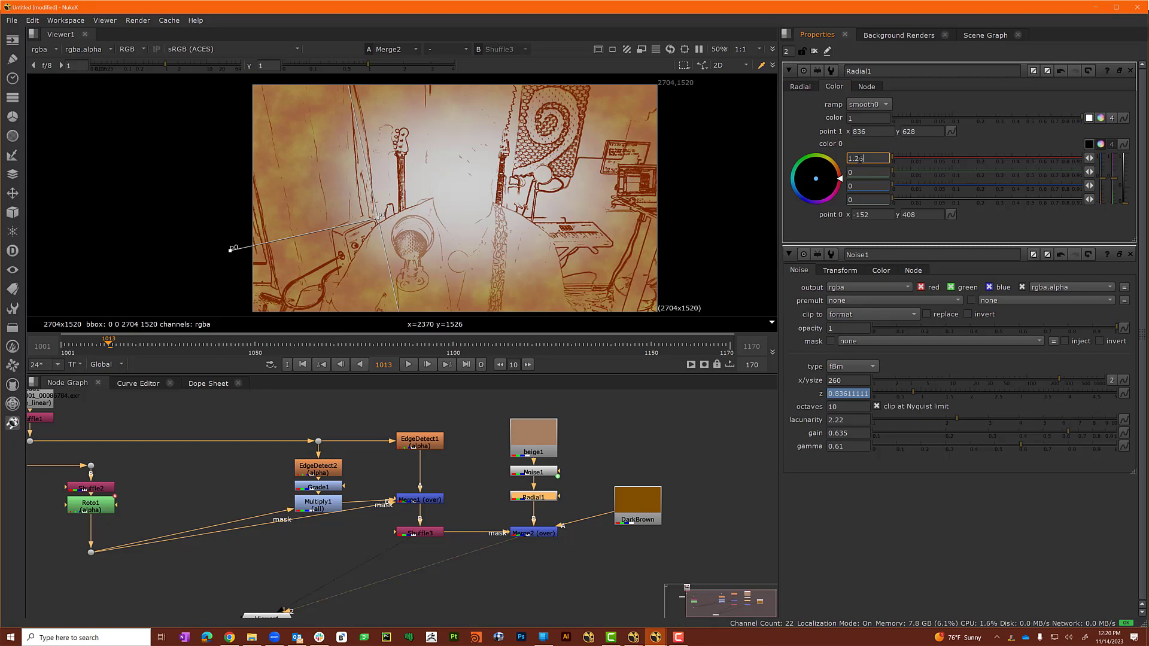
key(Tab)
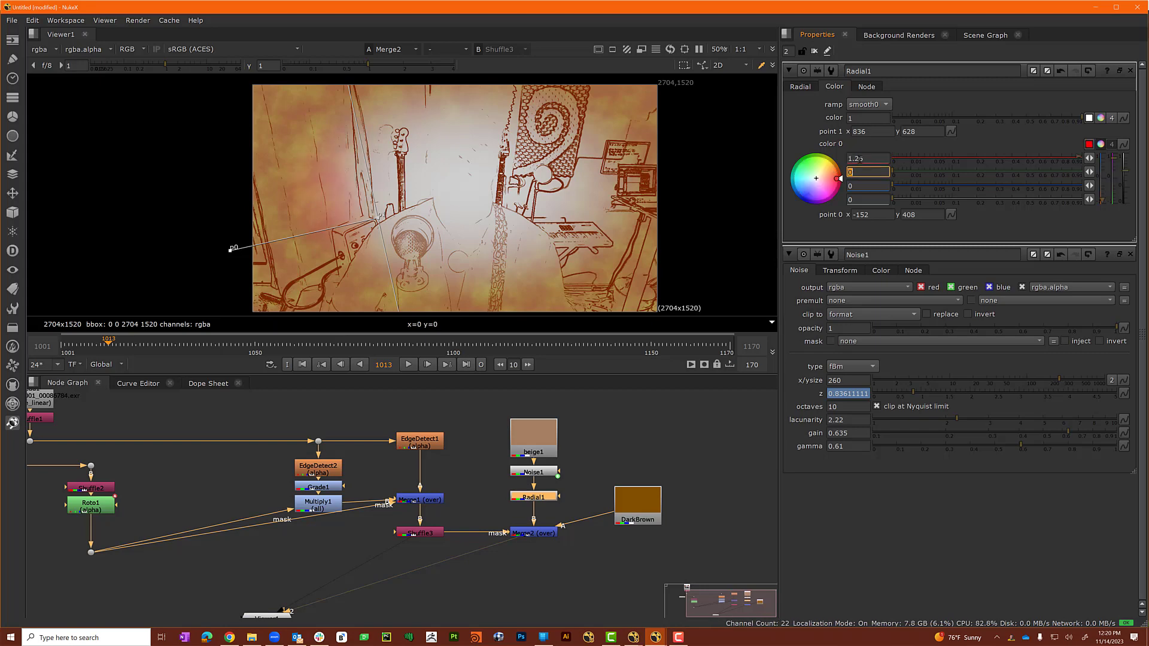
text(1)
key(Tab)
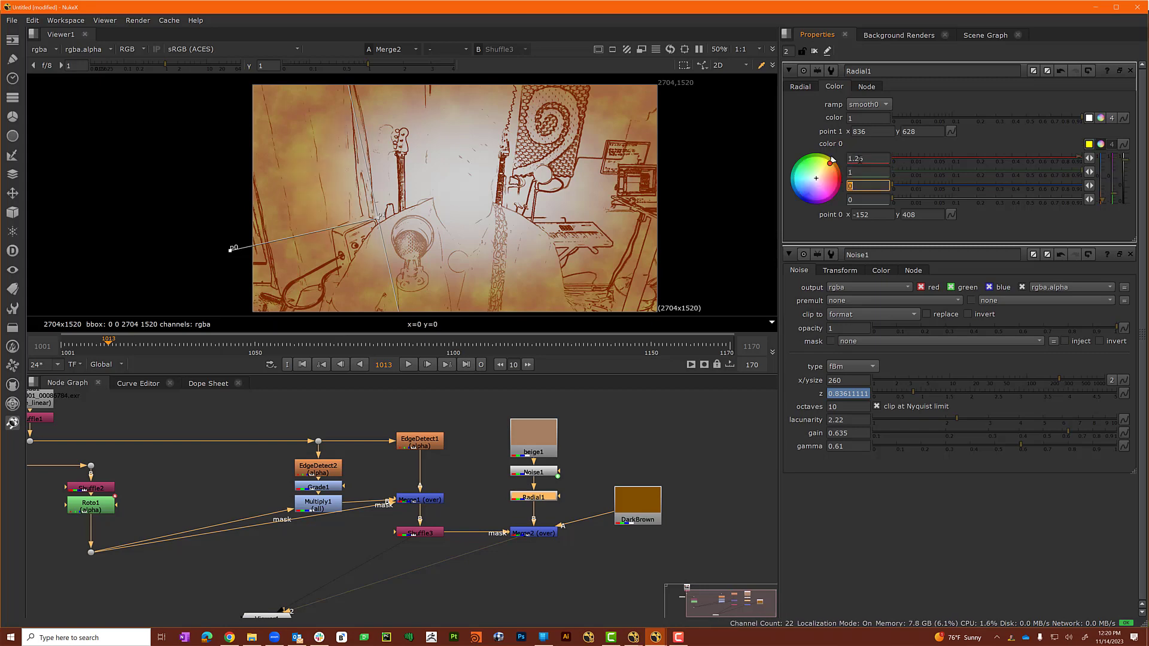
text(.91)
key(Tab)
click(801, 87)
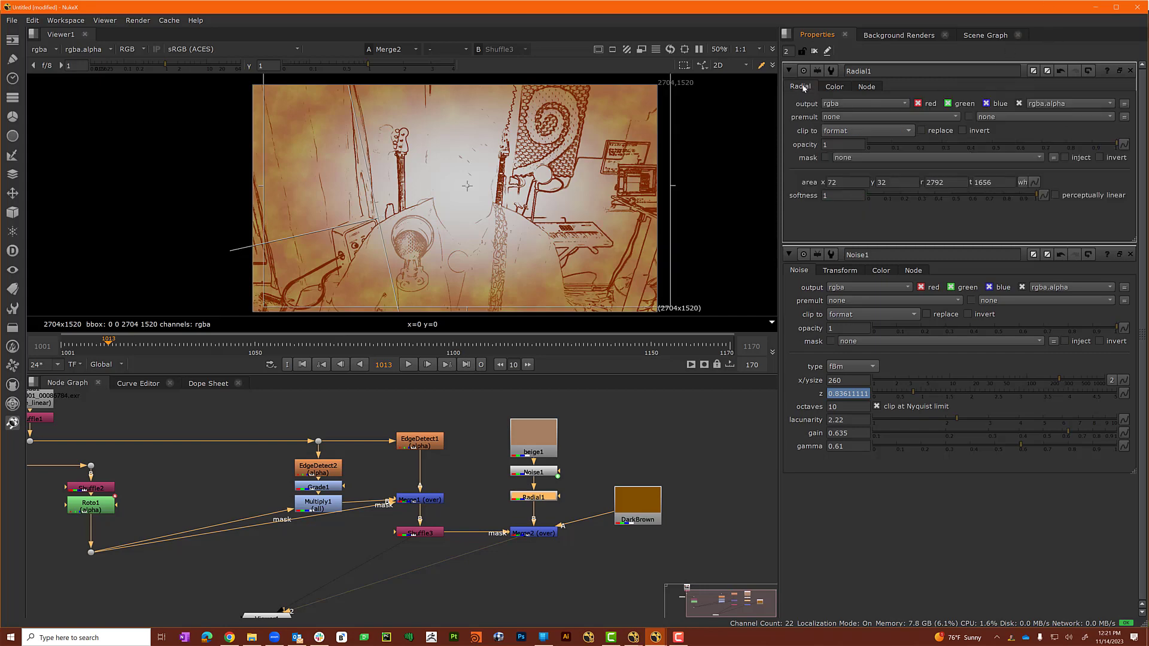
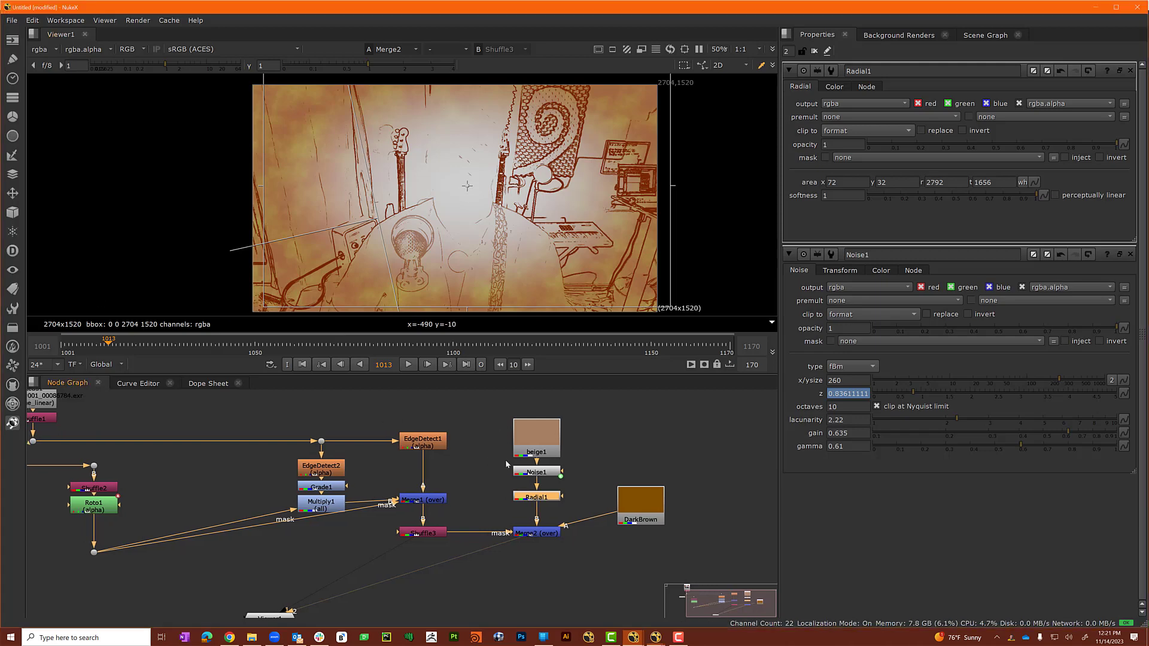
Add a dot on the Shuffle1 line left of EdgeDetect2 and hang a new Multiply node directly below it.
middle_drag(197, 431, 289, 437)
ctrl+drag(266, 446, 275, 447)
click(271, 500)
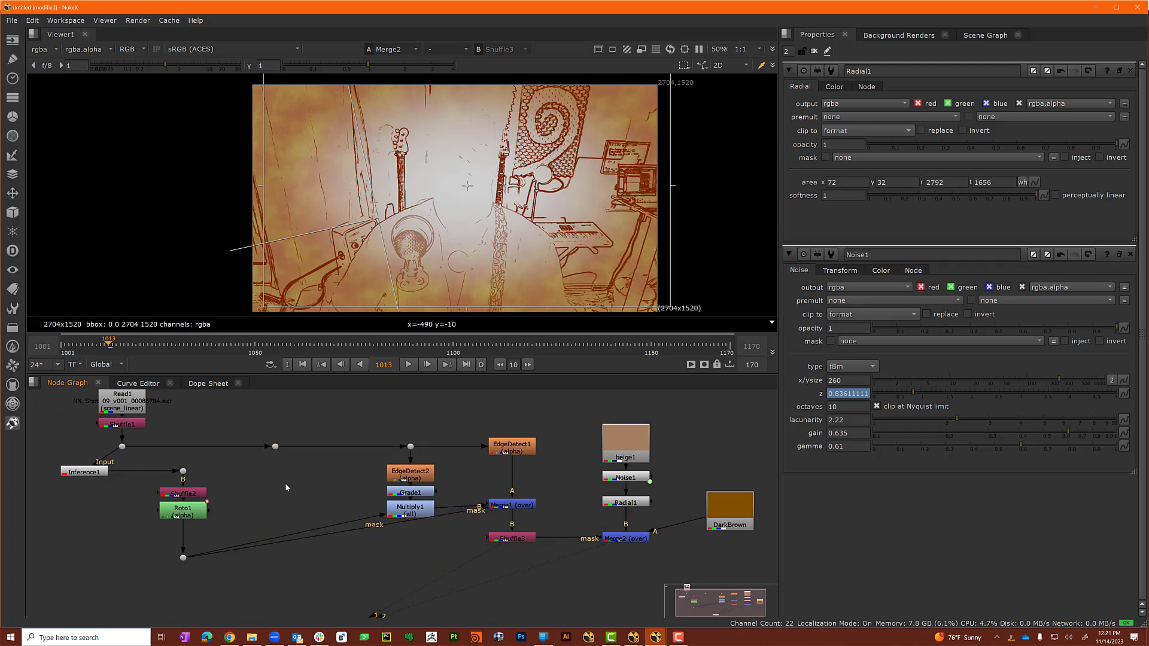
key(Tab)
text(mul)
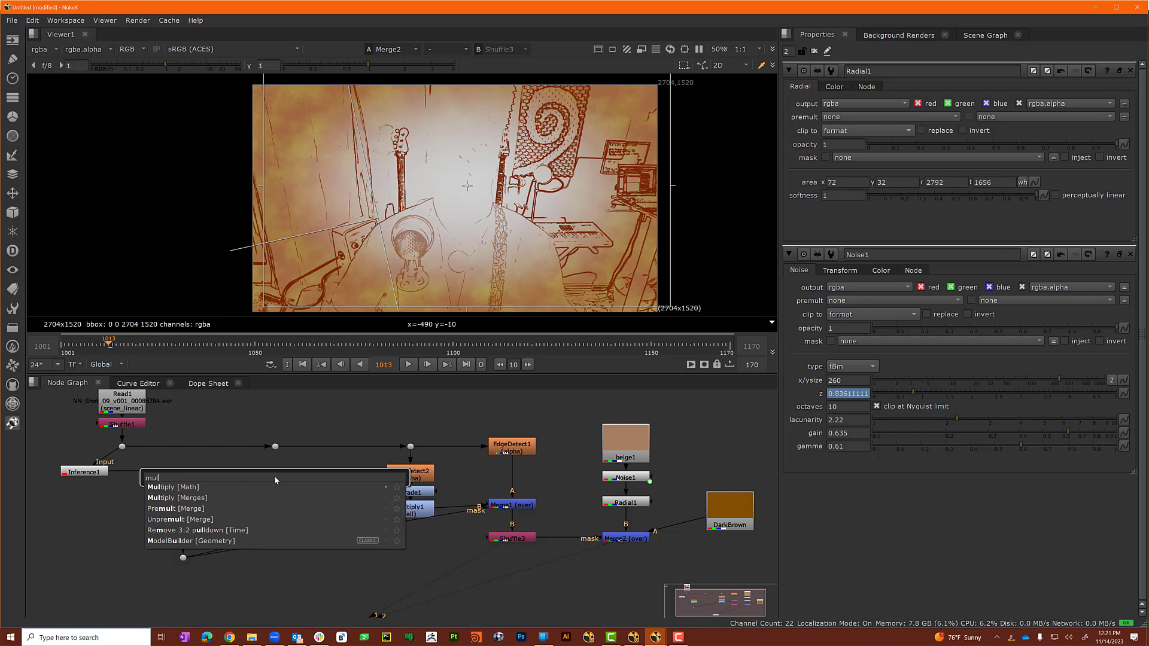
key(Return)
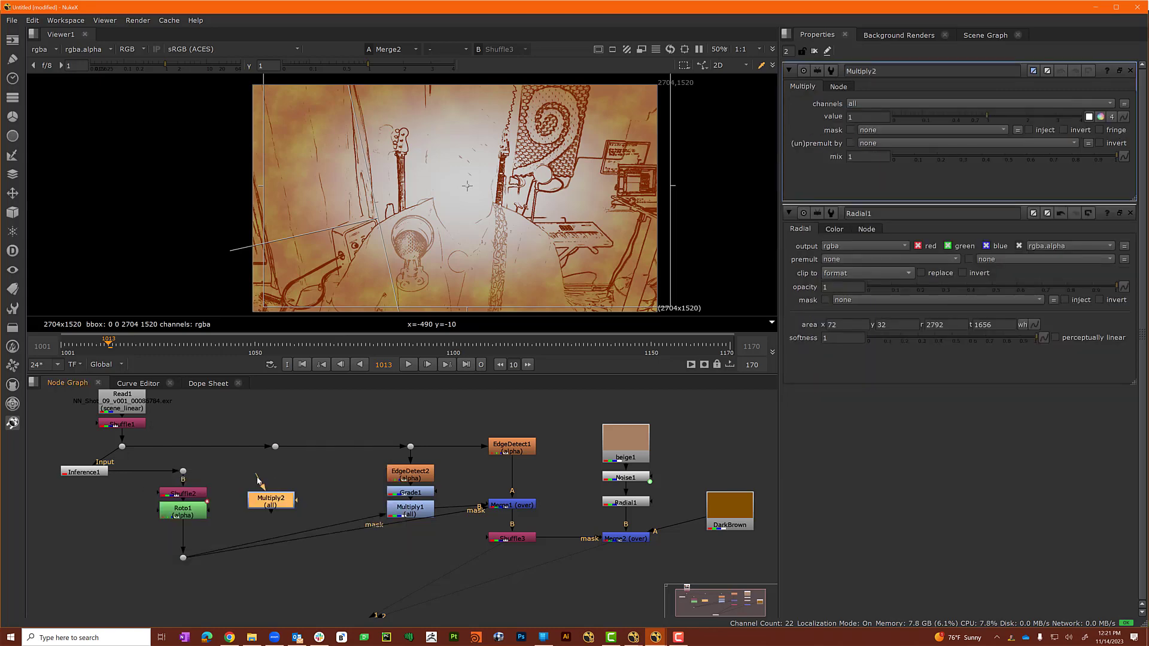
drag(257, 480, 275, 447)
drag(278, 501, 282, 486)
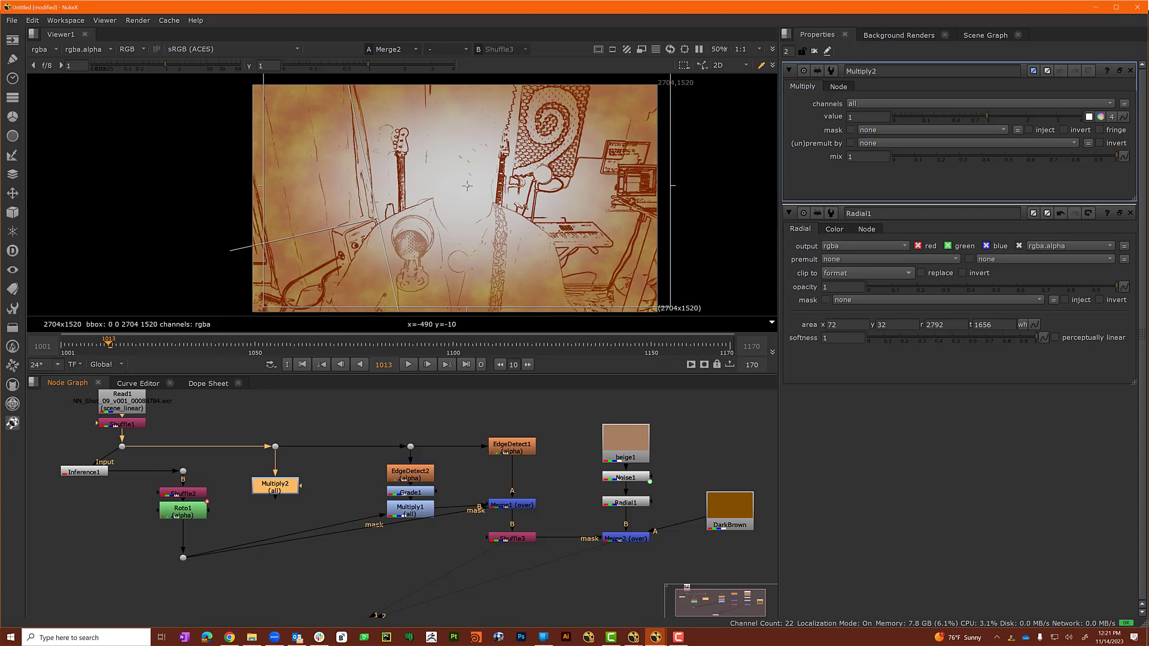
Mask Multiply2 from the dot below Roto1, view it, and set its value to 0 with the mask inverted.
key(alt+Tab)
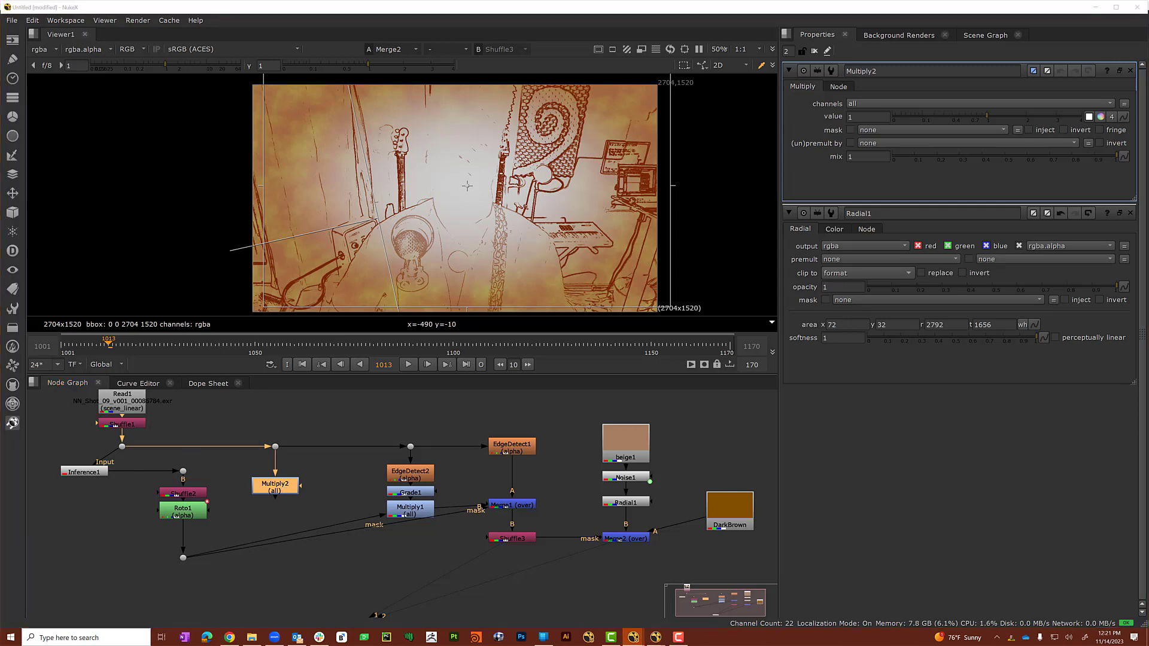
key(alt+Tab)
drag(301, 486, 184, 558)
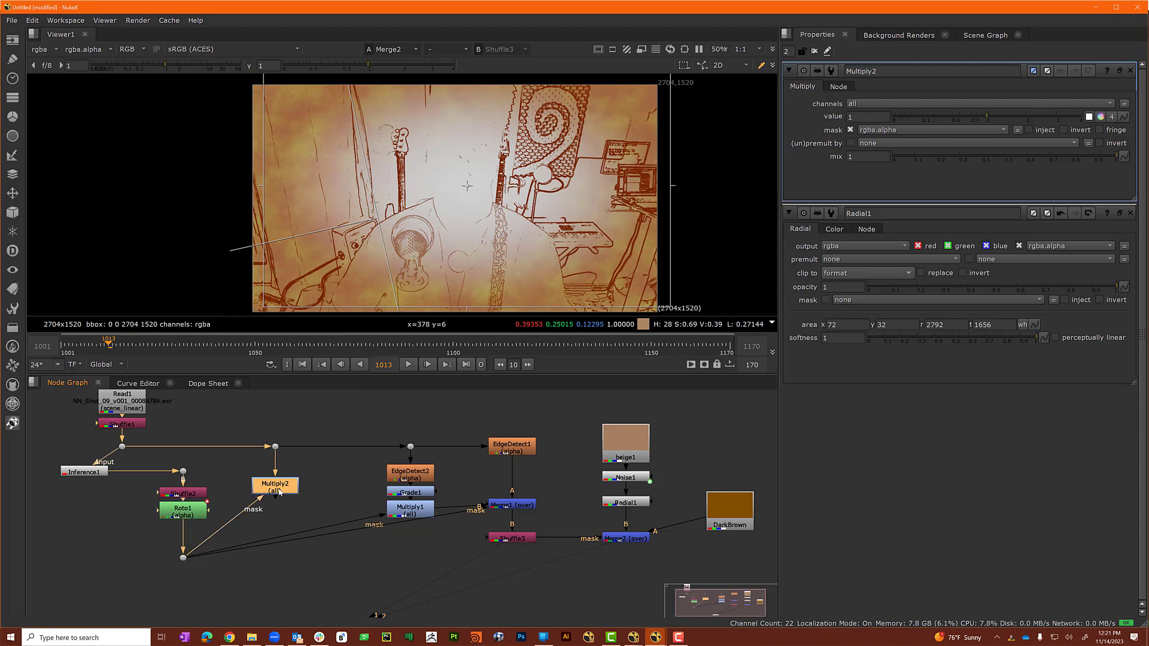
key(1)
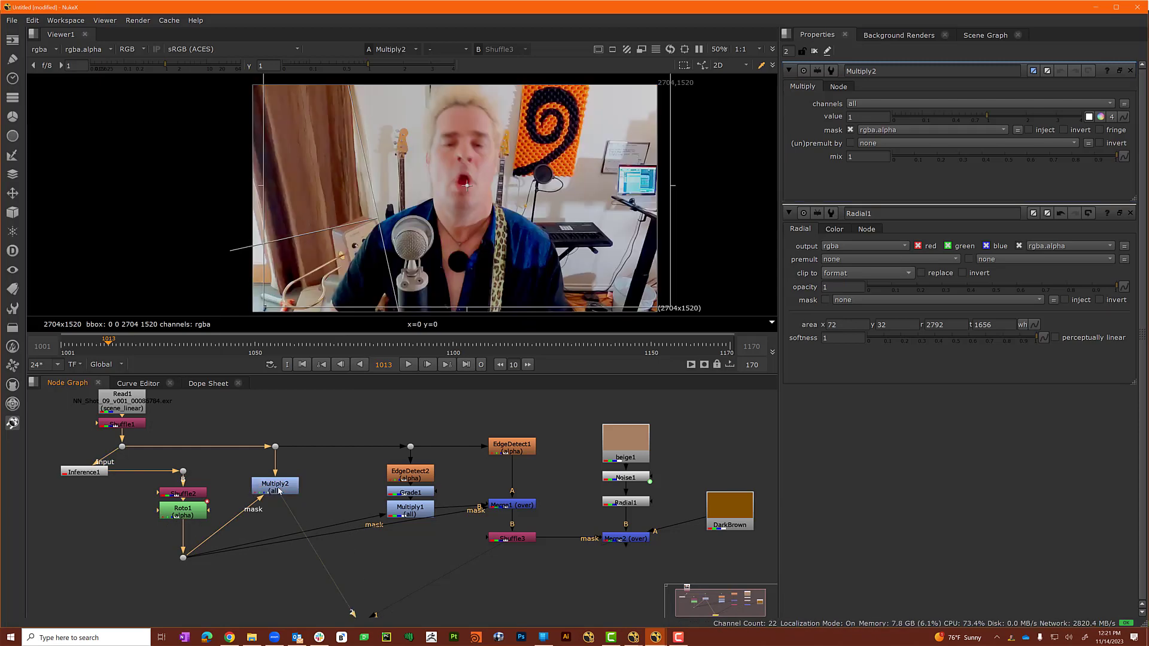
drag(949, 116, 780, 115)
click(1064, 129)
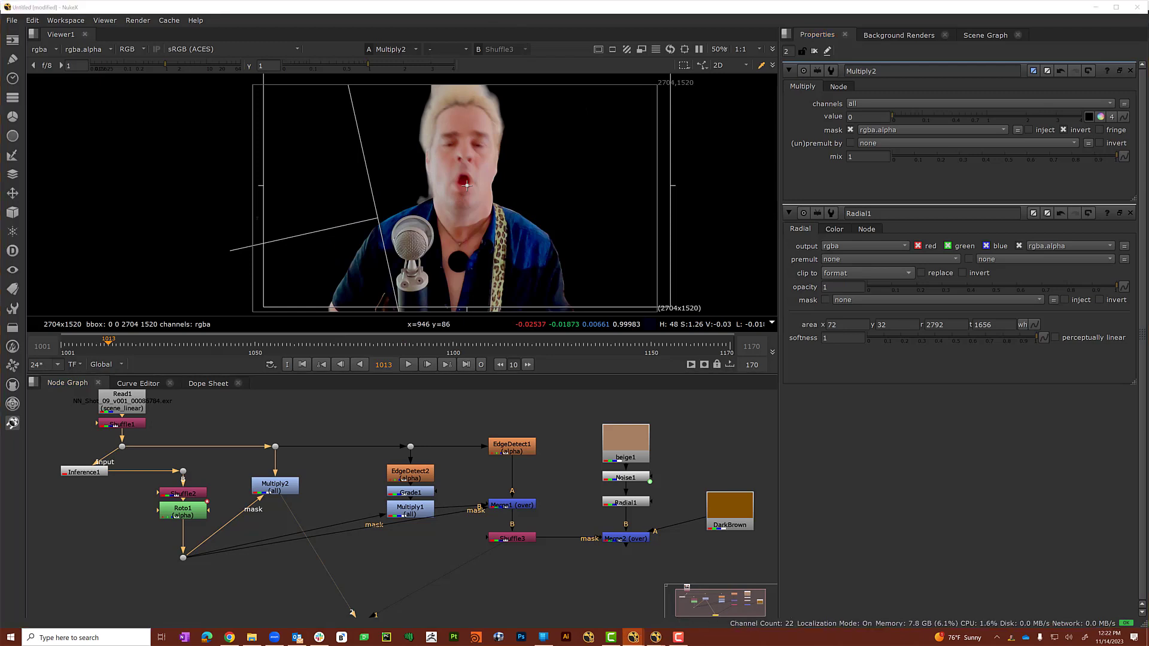
Add a ColorCorrect node spaced slightly below Multiply2 and set its master saturation to 0.03.
click(273, 518)
key(c)
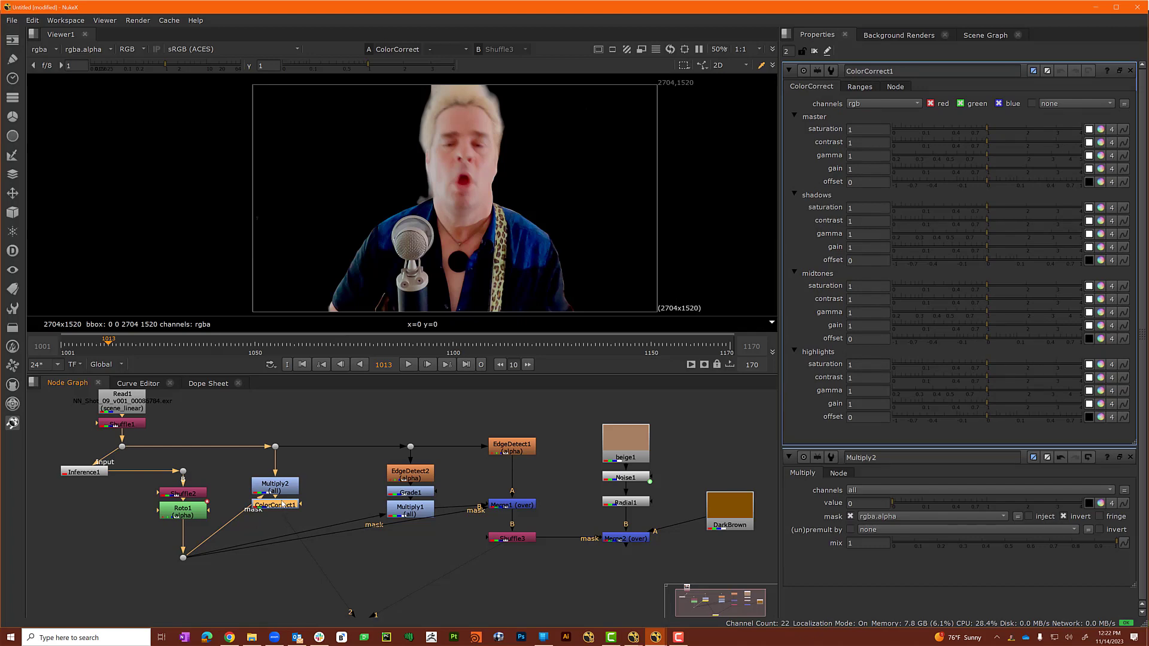
drag(283, 502, 283, 520)
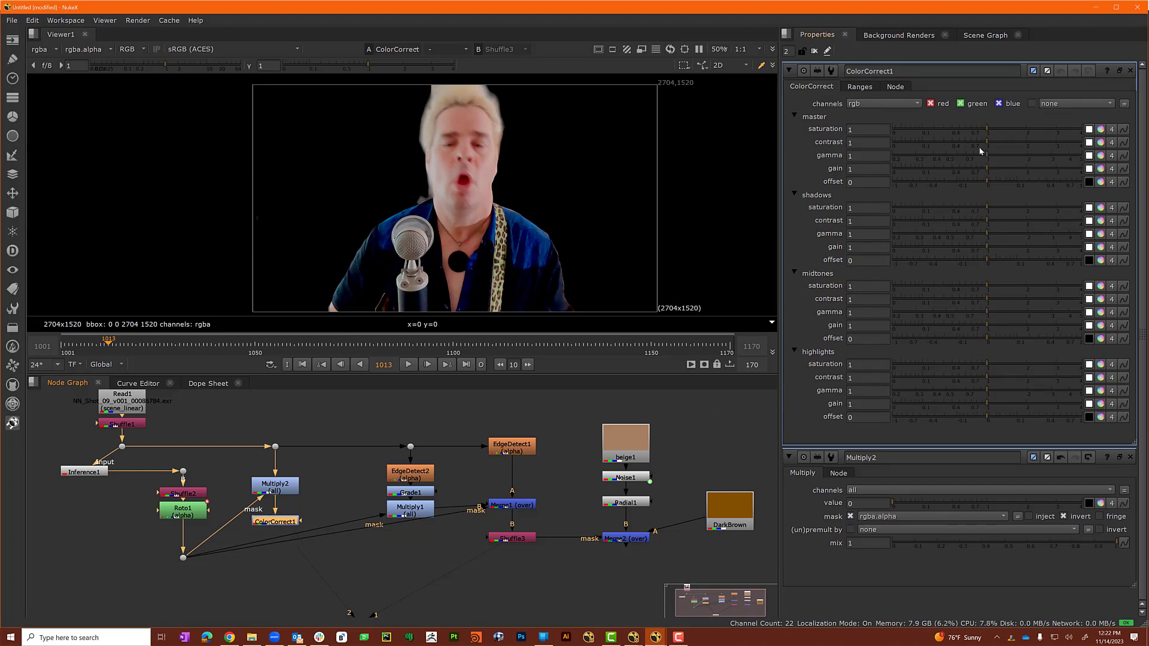
click(873, 129)
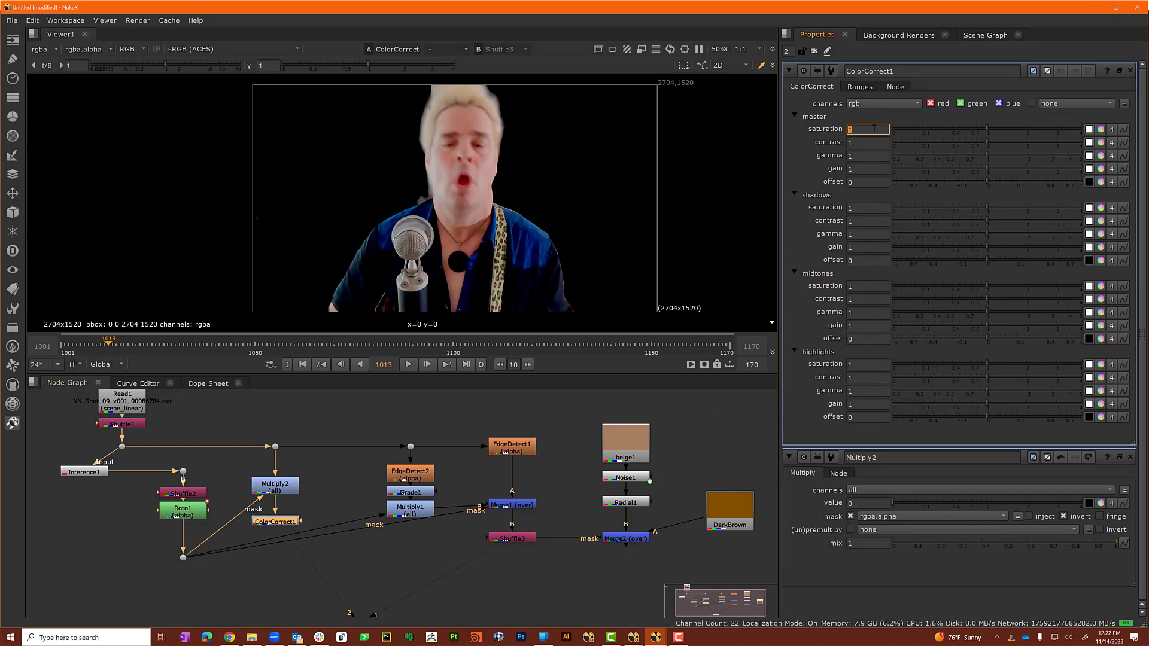
text(0.03)
key(Tab)
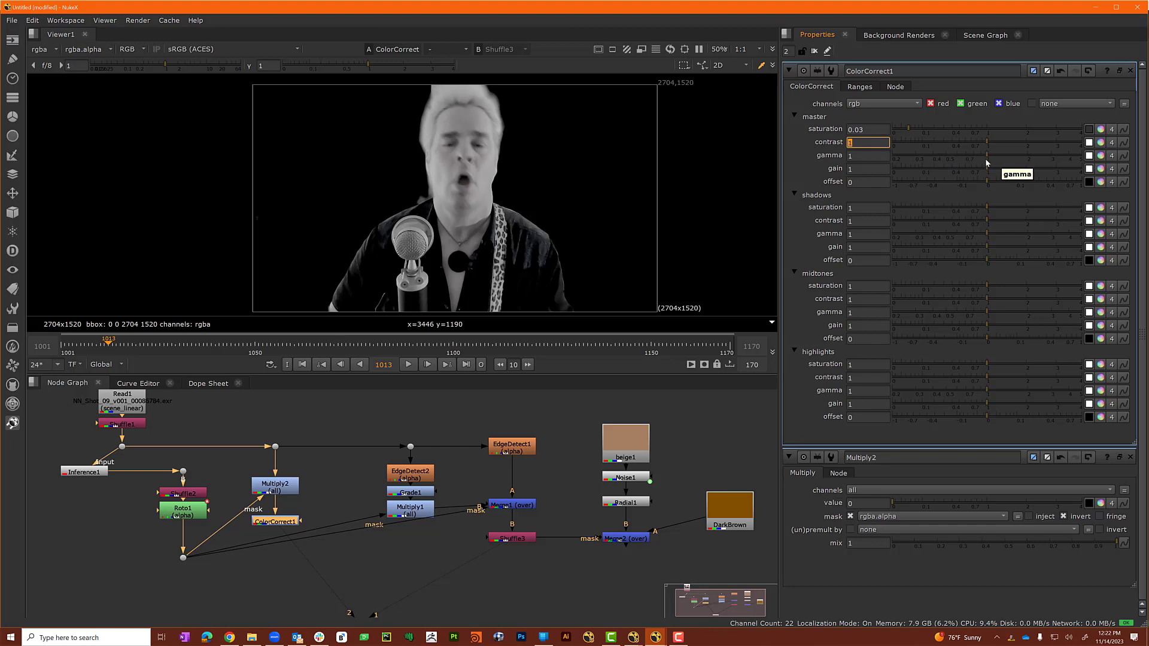
Split ColorCorrect1's master gamma into channels: red 1.25, green 1.123, blue 1.03 and alpha 1.25.
click(1101, 156)
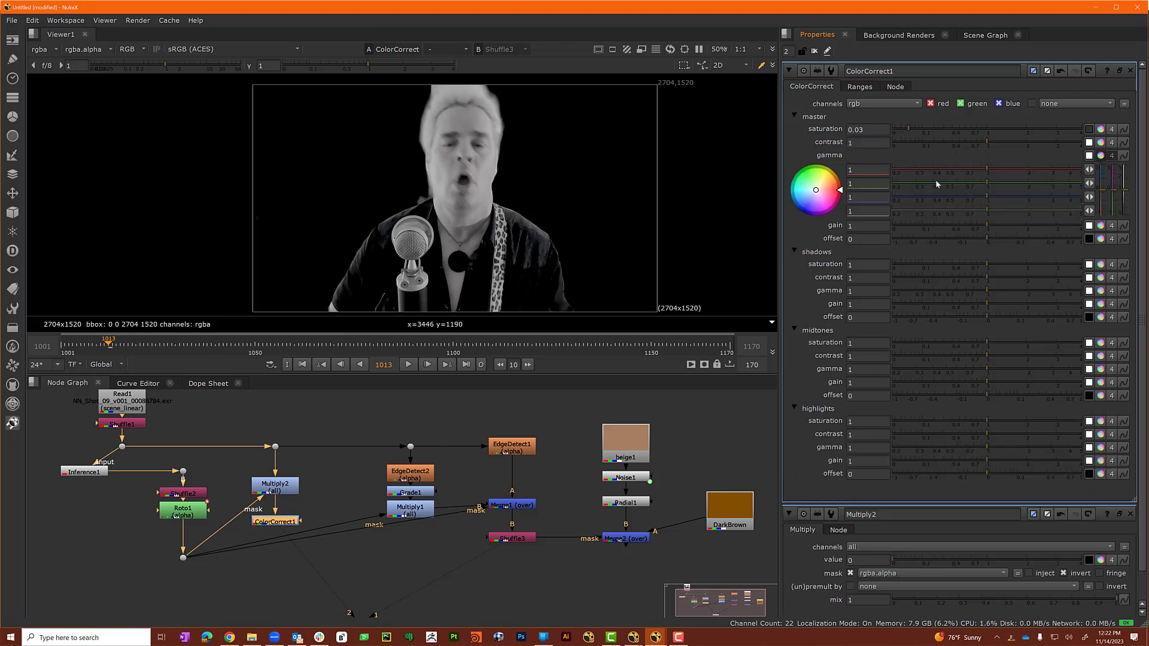
double_click(864, 171)
text(1.25)
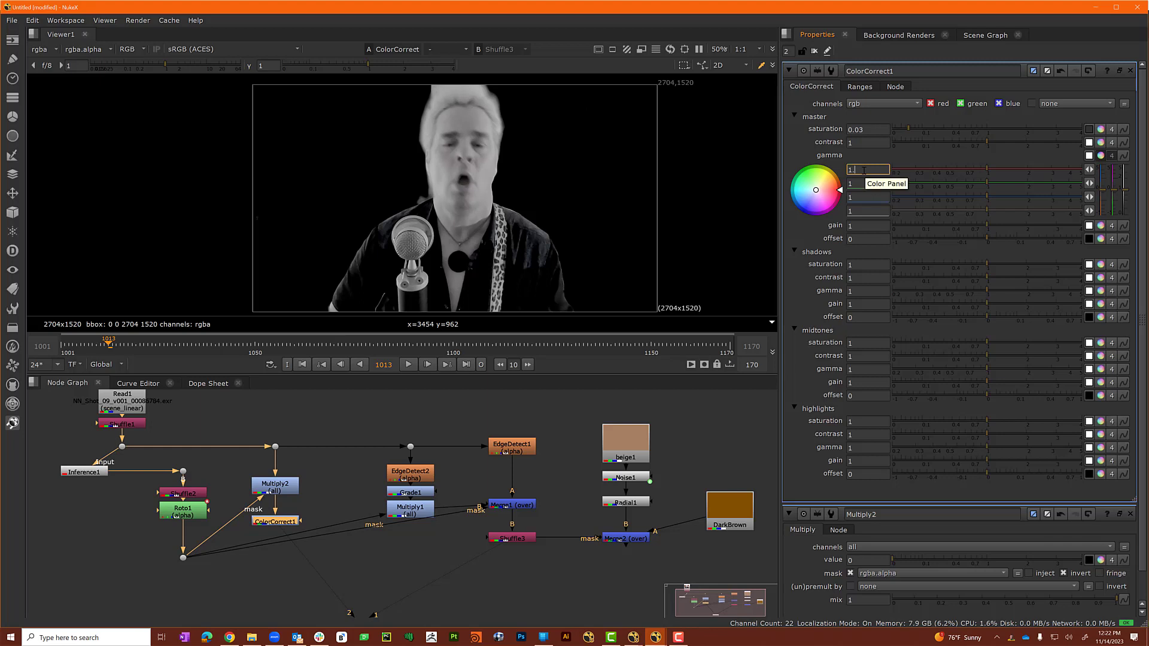
key(Tab)
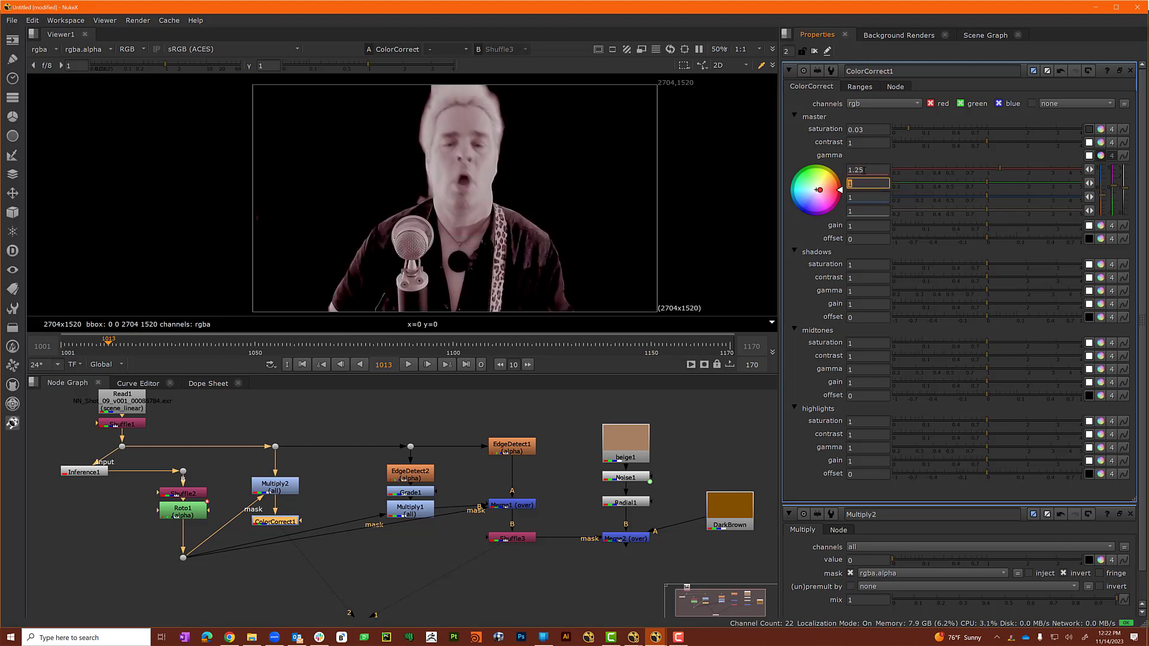
text(1.123)
key(Tab)
text(1.)
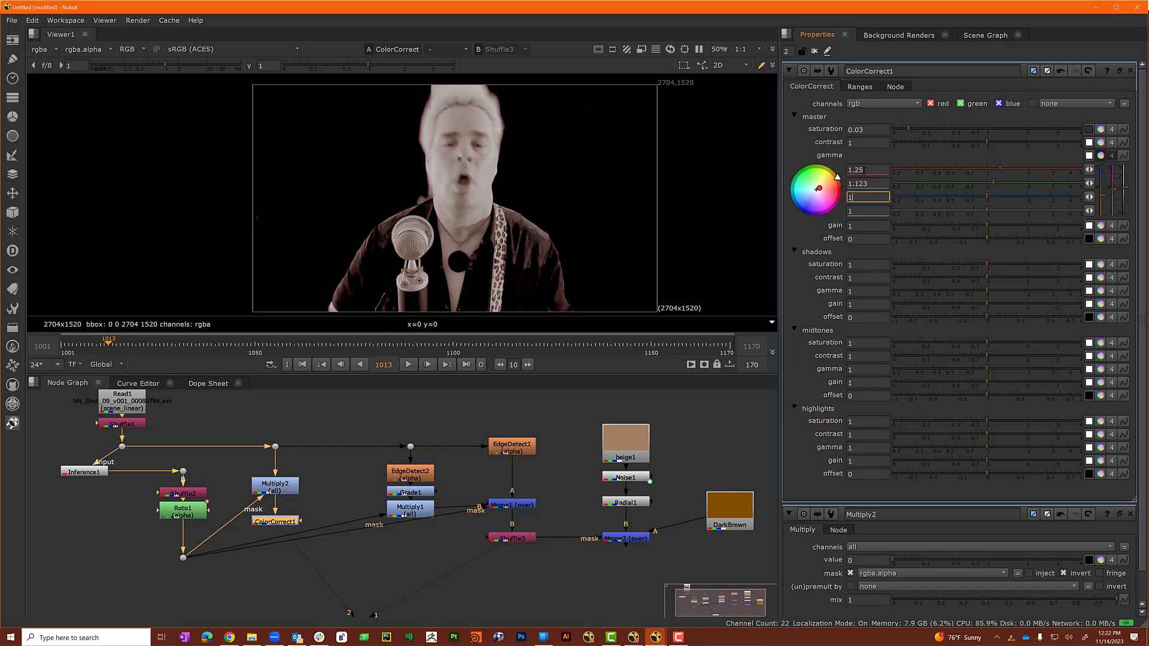
text(03)
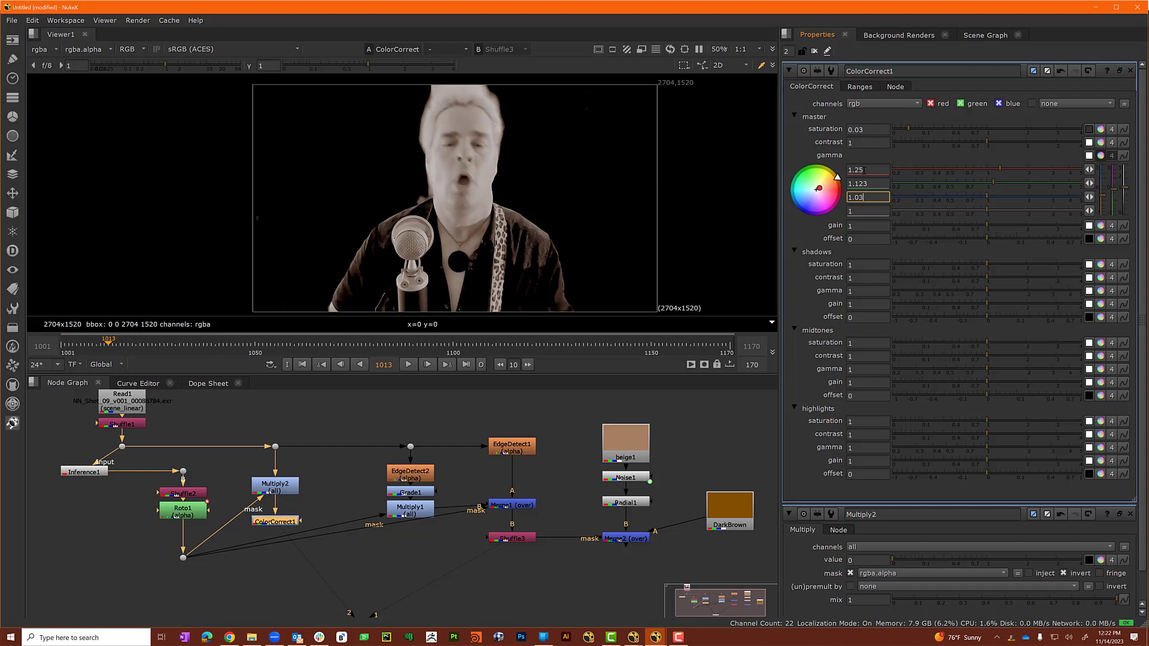
key(Tab)
text(1.)
key(Tab)
Set ColorCorrect1's master gain to 1.25 and master offset to -0.045.
text(1.25)
key(Tab)
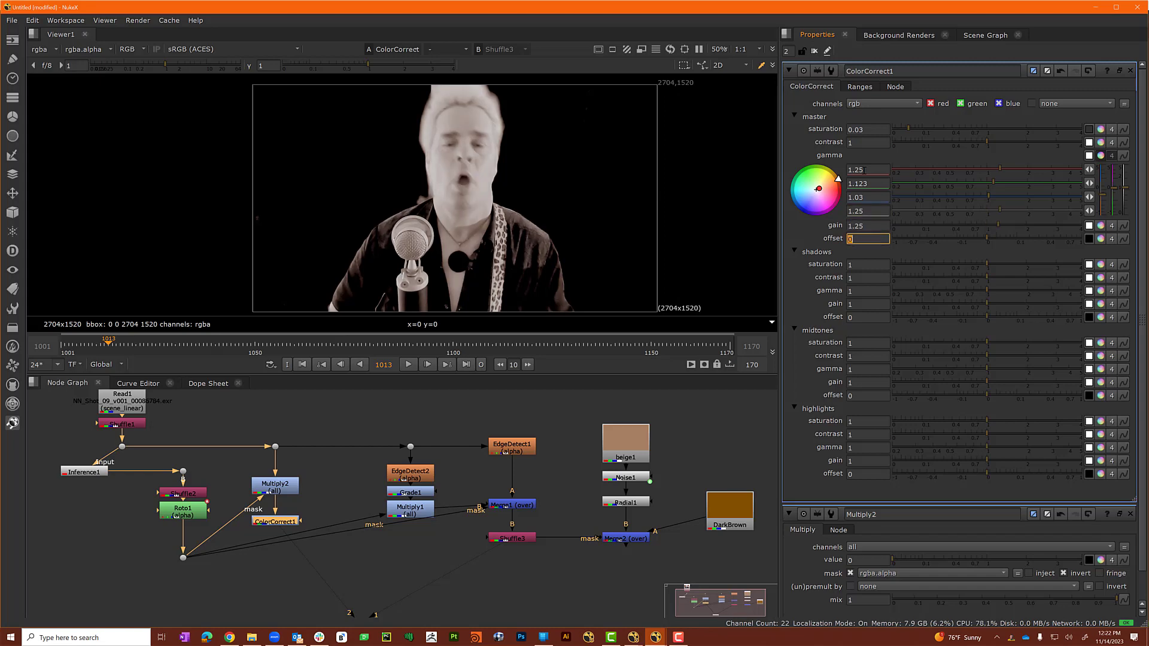
text(-)
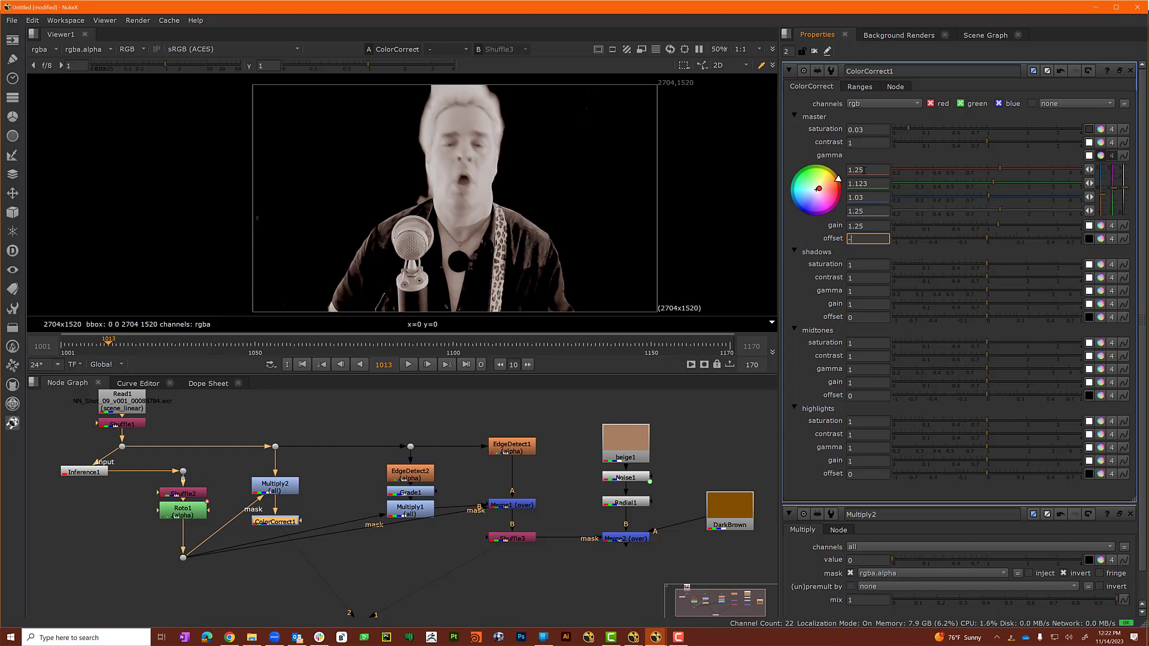
text(0.045)
key(Tab)
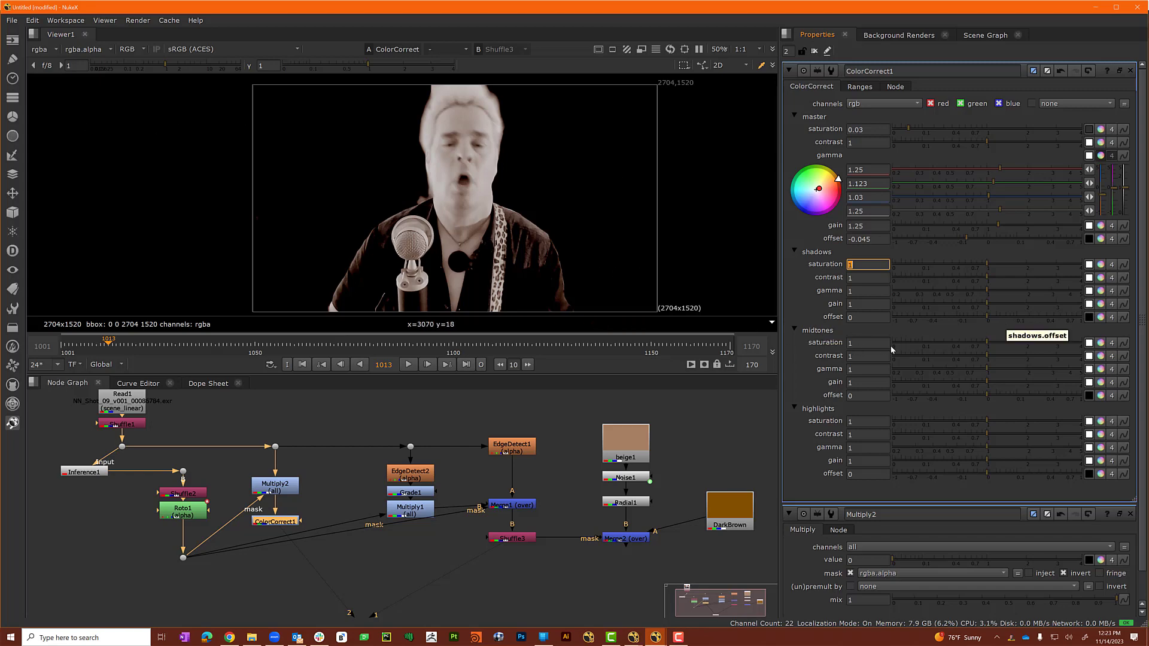
Split ColorCorrect1's midtones gamma into channels: red 2.09, green 1.53, blue 1.46 and alpha 2.2.
click(1112, 369)
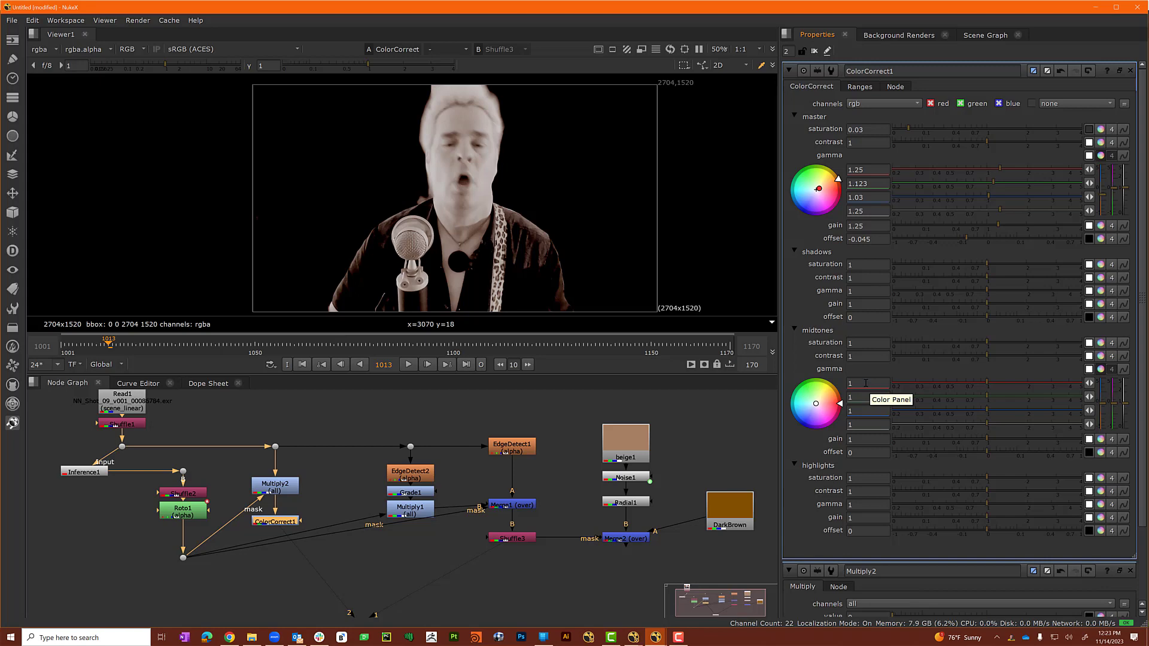
click(865, 383)
text(2.)
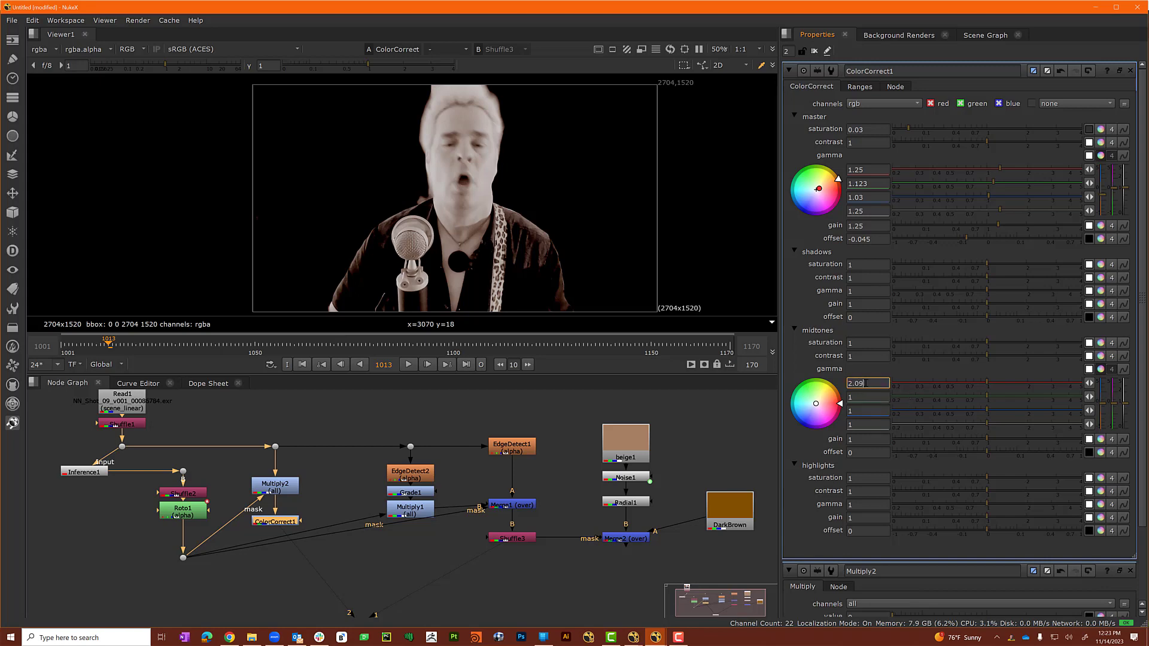
text(09)
key(Tab)
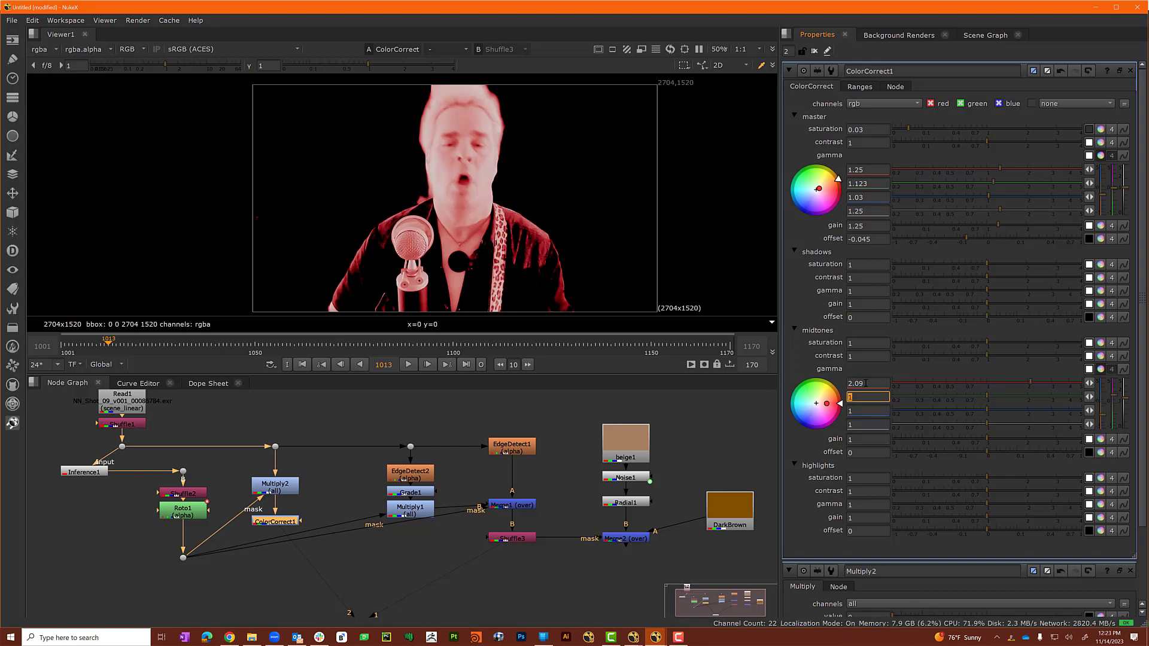
text(1.)
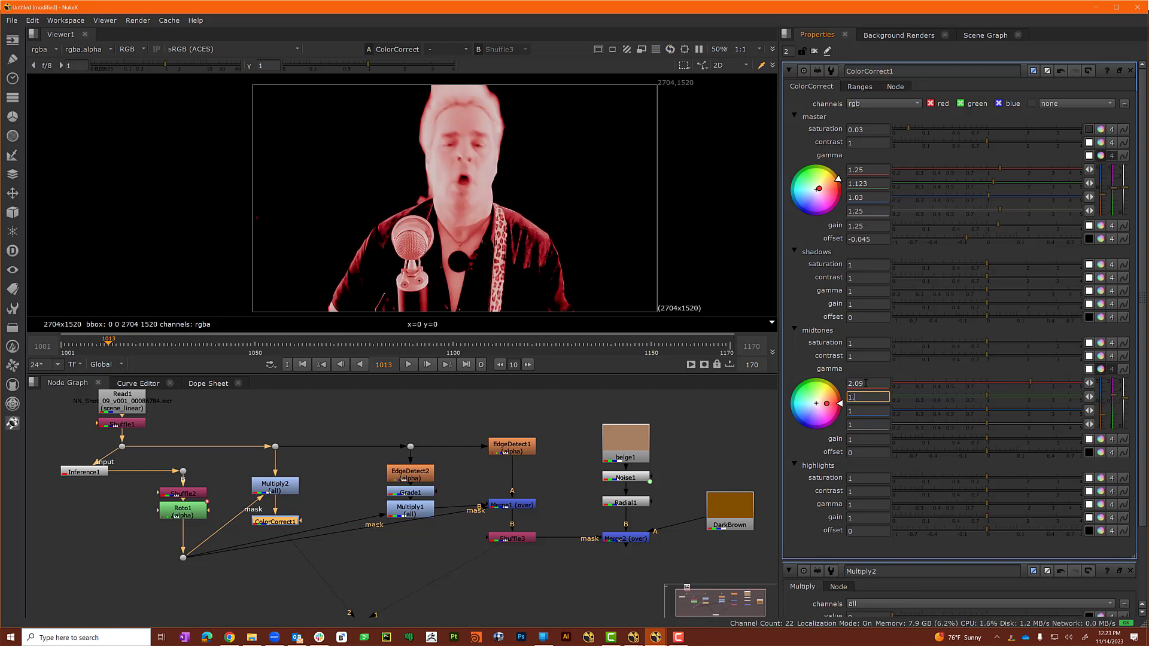
text(53)
key(Tab)
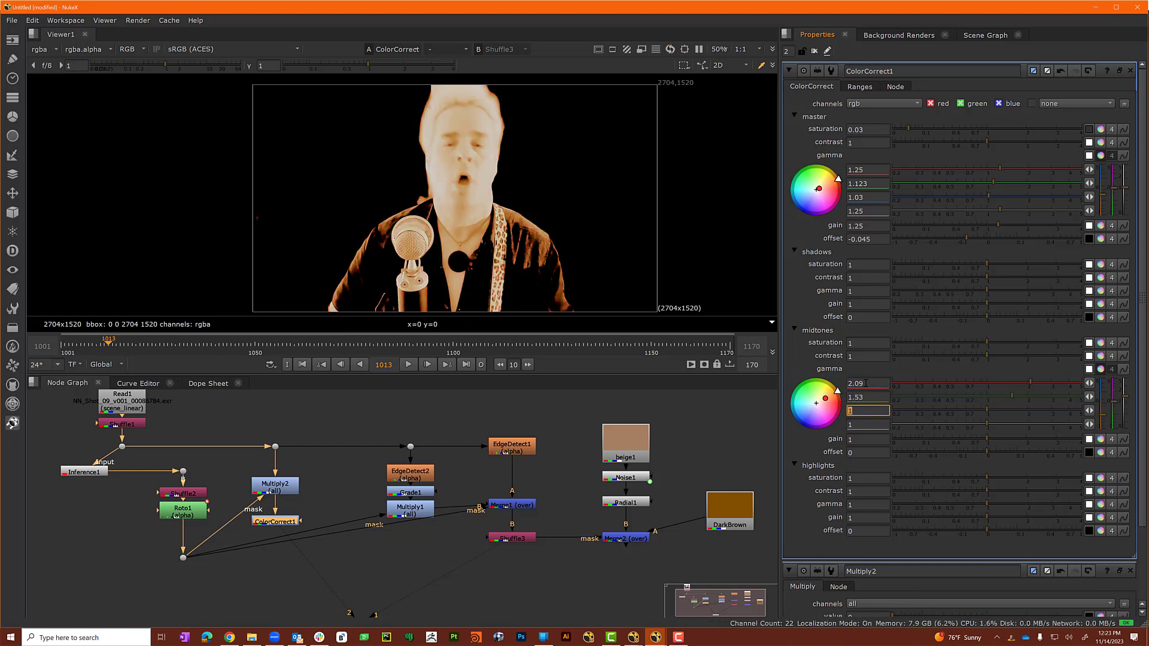
text(1.)
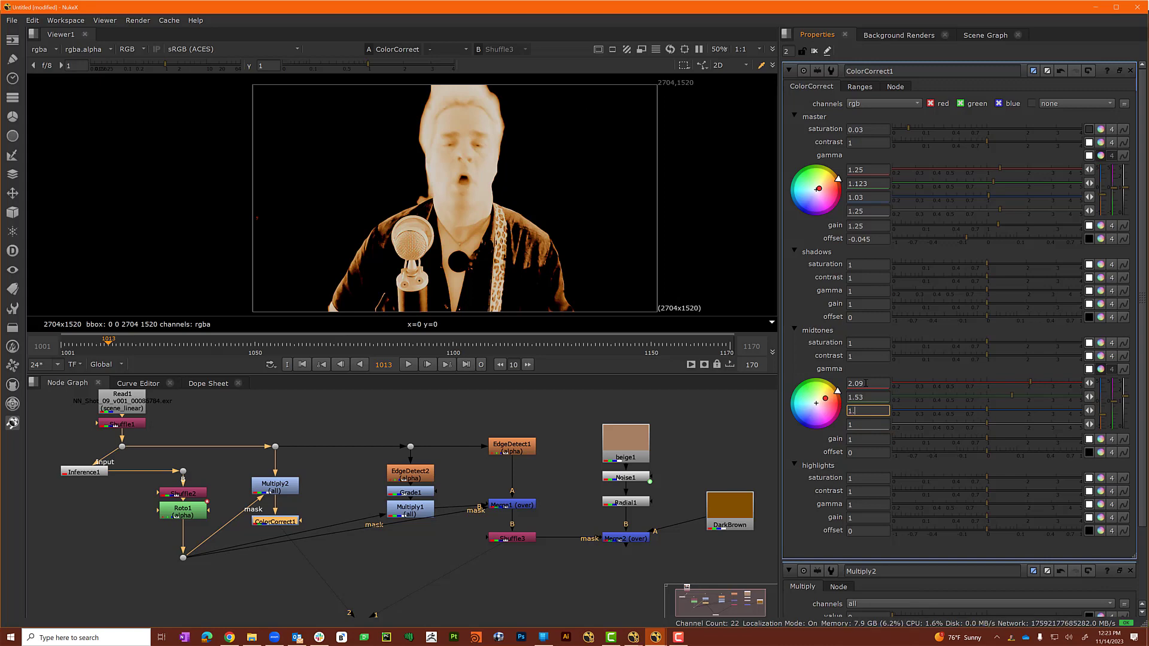
text(46)
key(Tab)
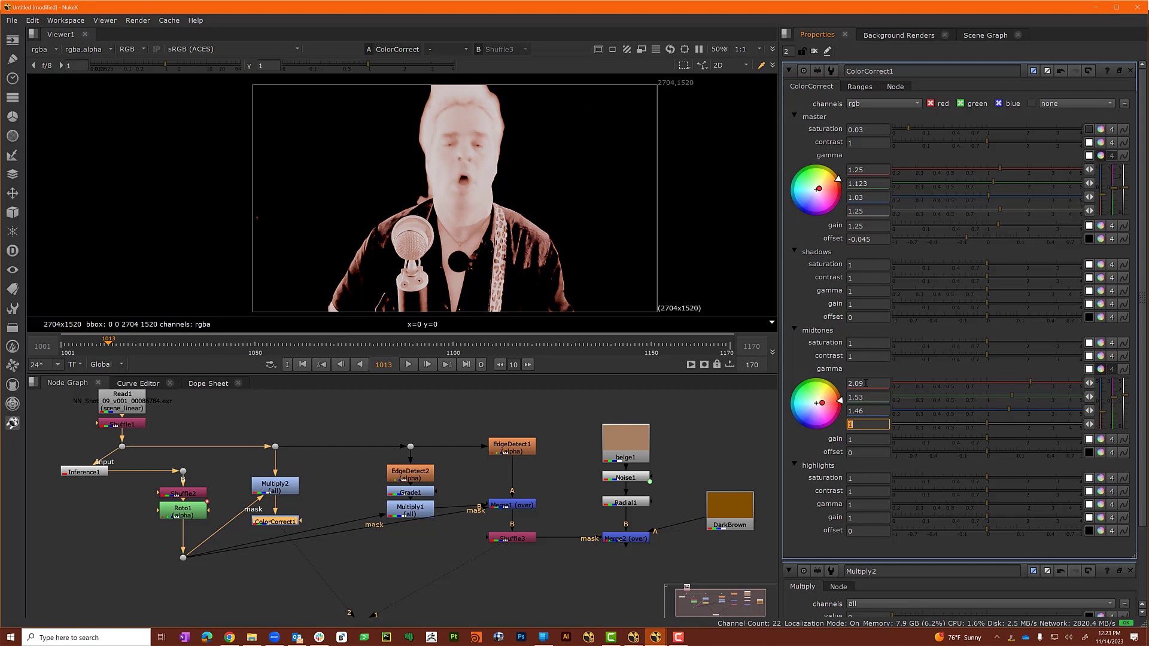
text(2.2)
key(Tab)
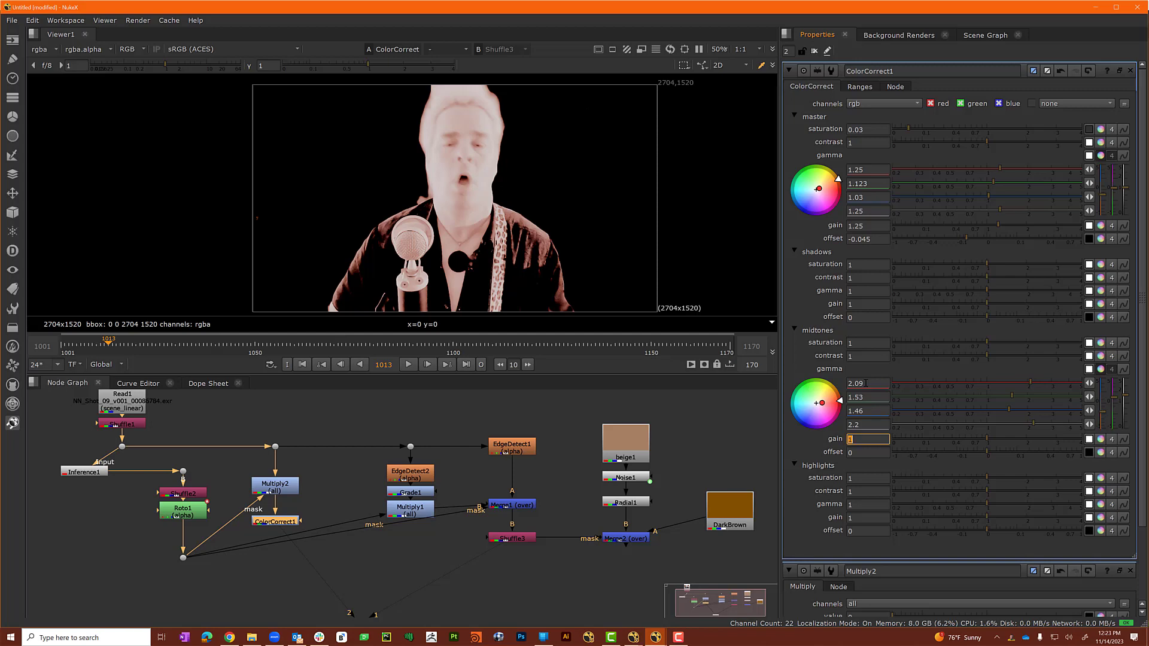
Split ColorCorrect1's midtones gain into channels and set green to 0.992 and blue to 0.891.
click(1100, 440)
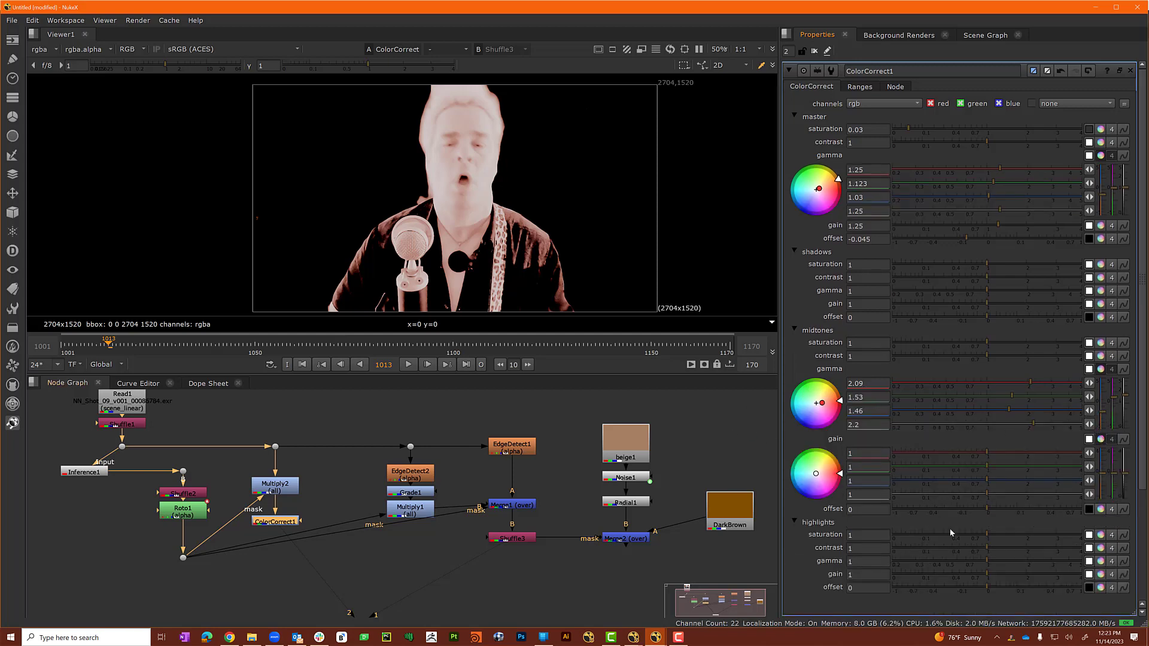
click(880, 467)
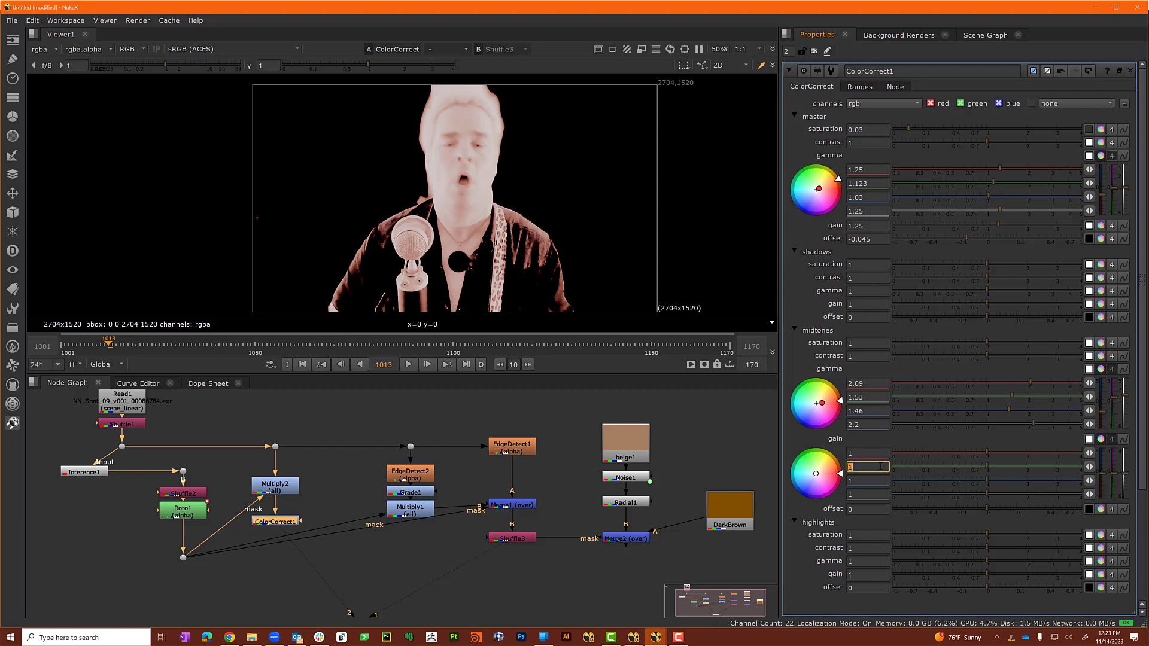
key(BackSpace)
text(.992)
key(Tab)
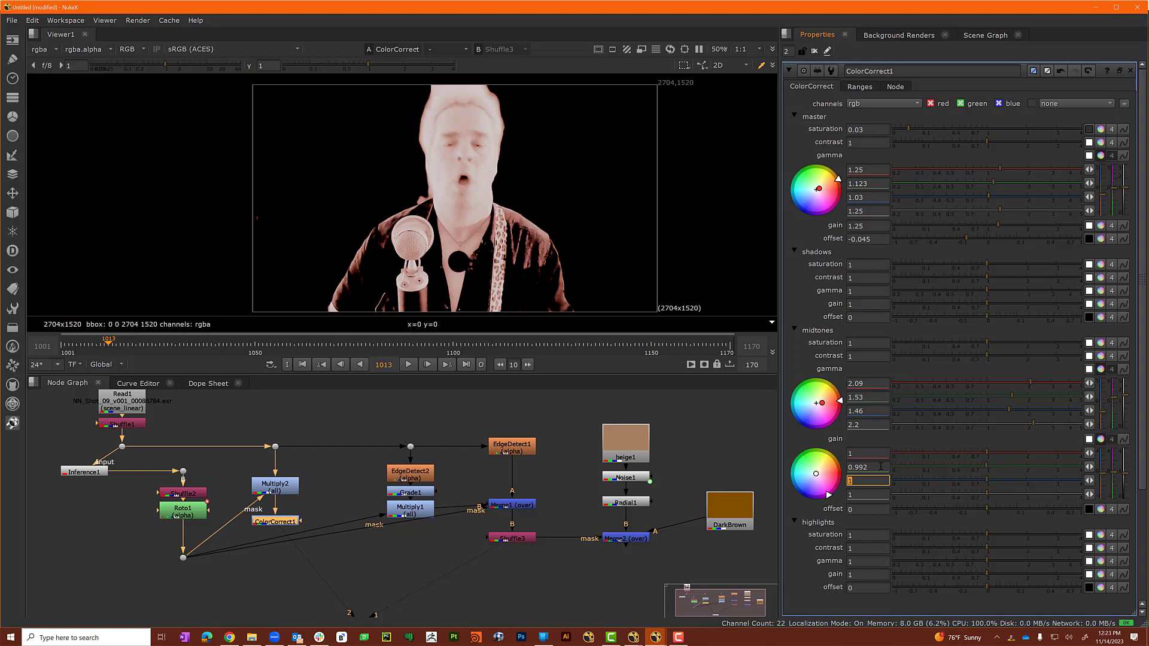
text(.)
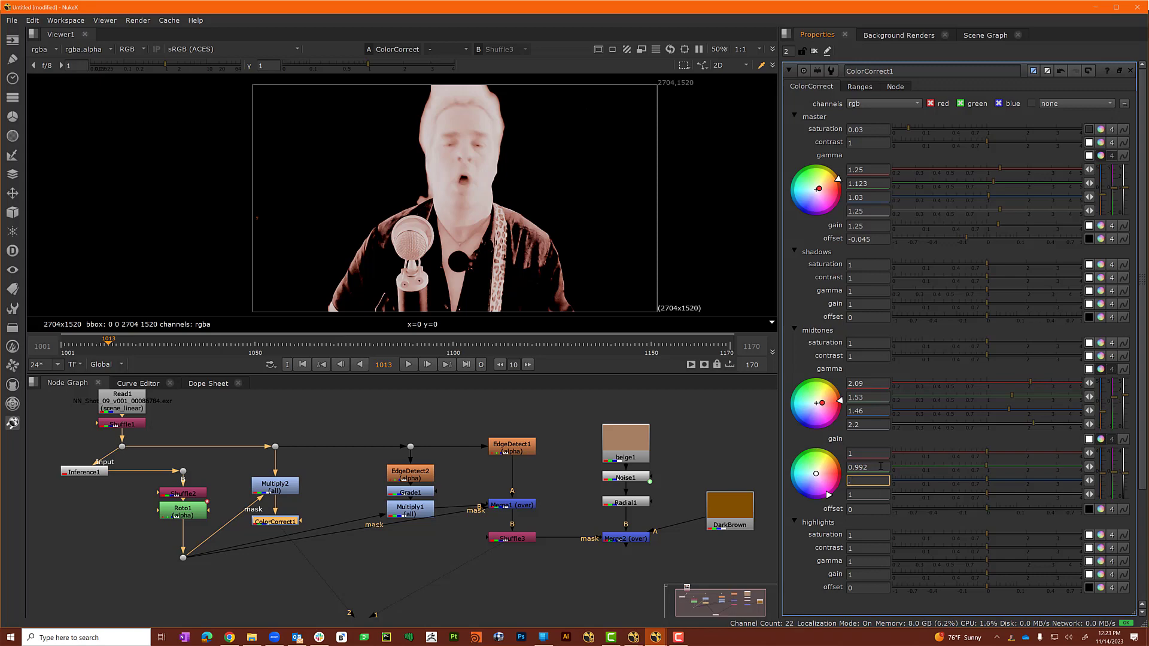
text(891)
key(Tab)
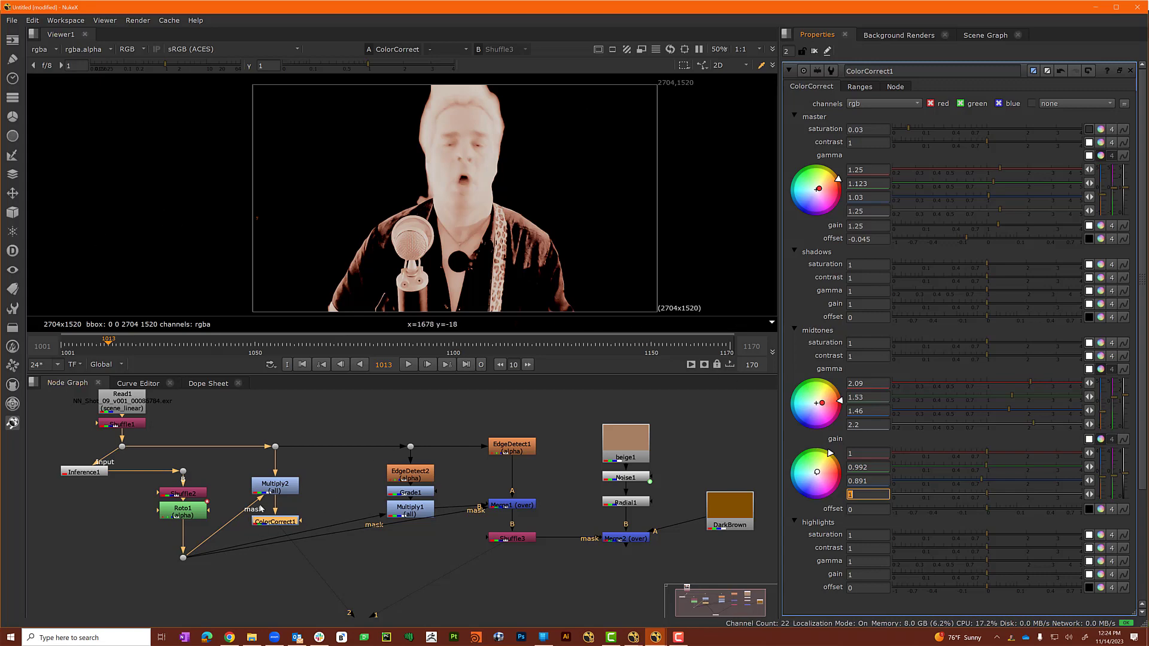
Add a Grade node below ColorCorrect1, set its gain to green 0.902 and blue 0.81, and enable white clamp.
click(277, 525)
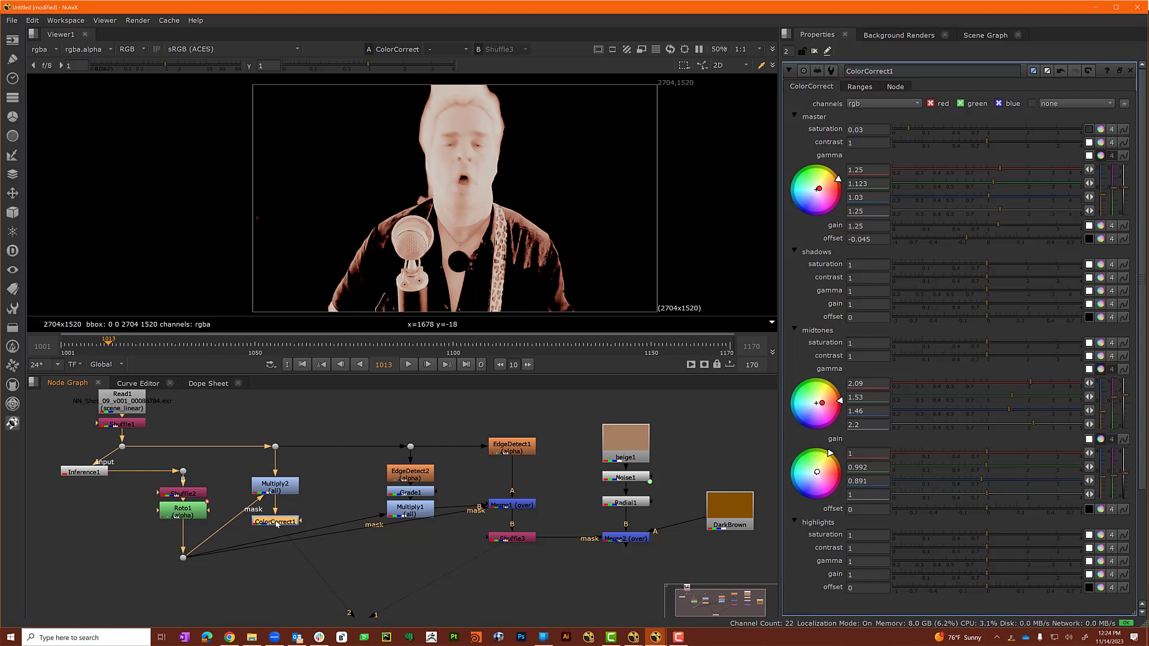
key(g)
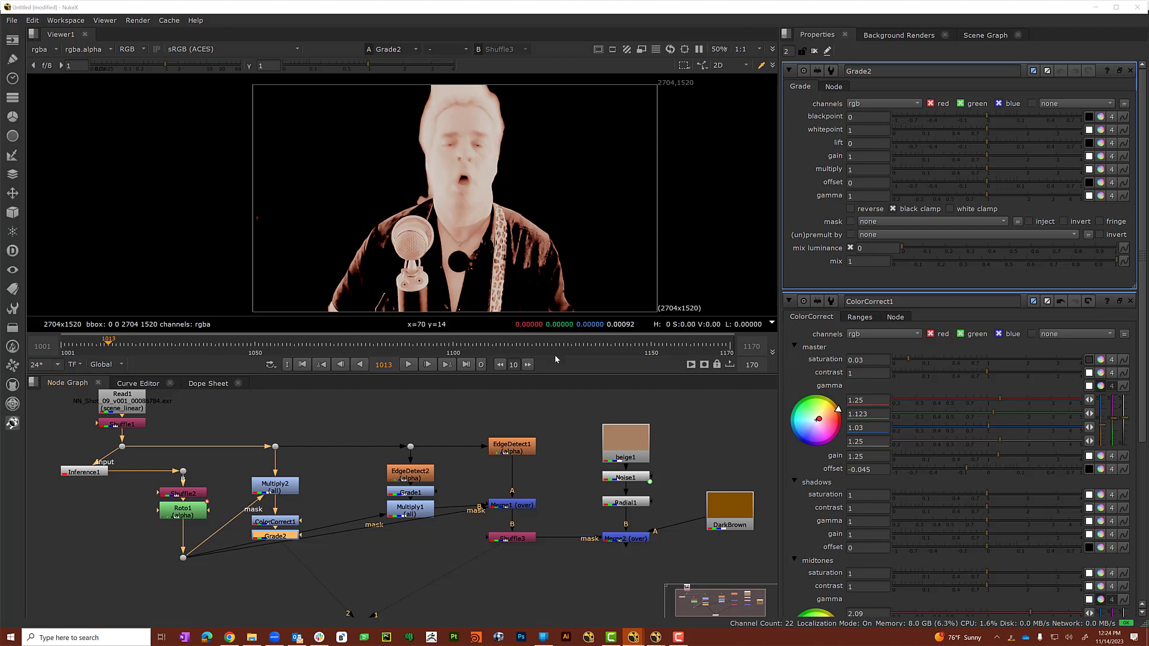
click(1100, 157)
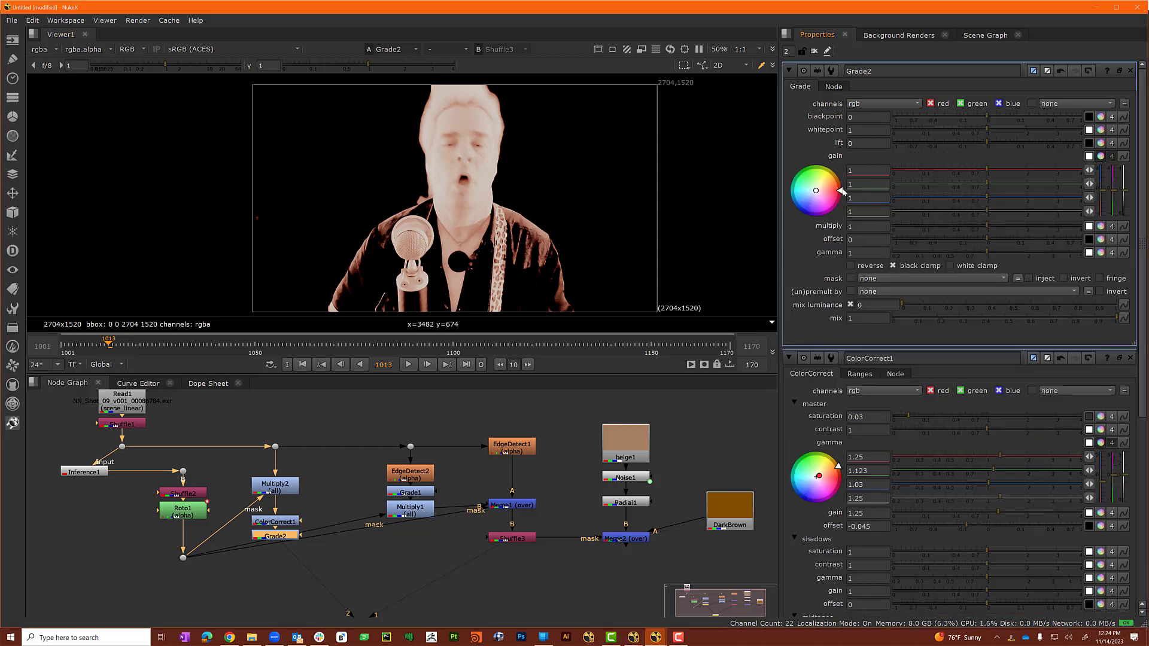
click(860, 184)
text(.902)
key(Tab)
text(.81)
key(Tab)
click(962, 271)
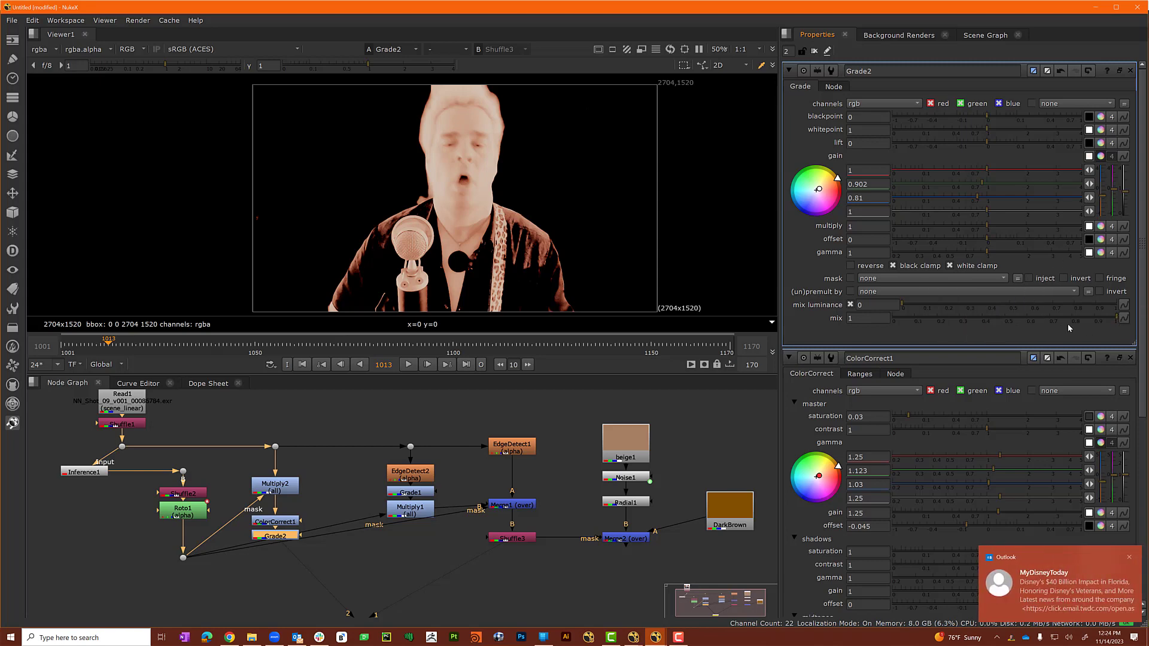
click(1129, 557)
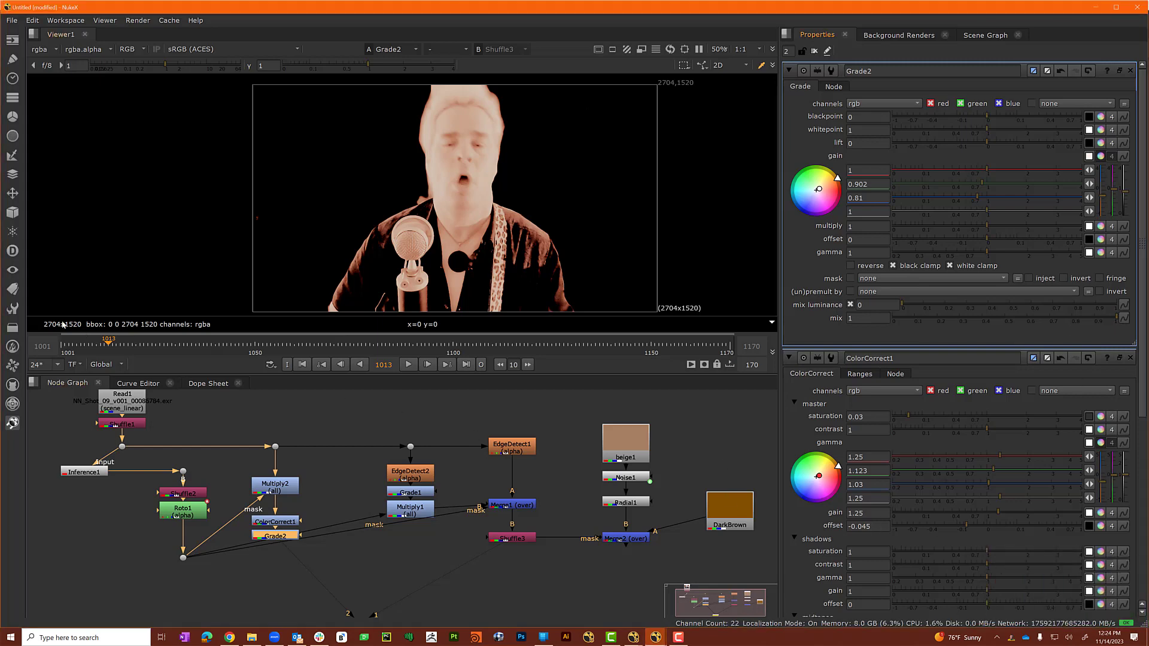
Go to frame 1034, then move the Merge2 node directly beneath Shuffle3 and view its output.
click(633, 636)
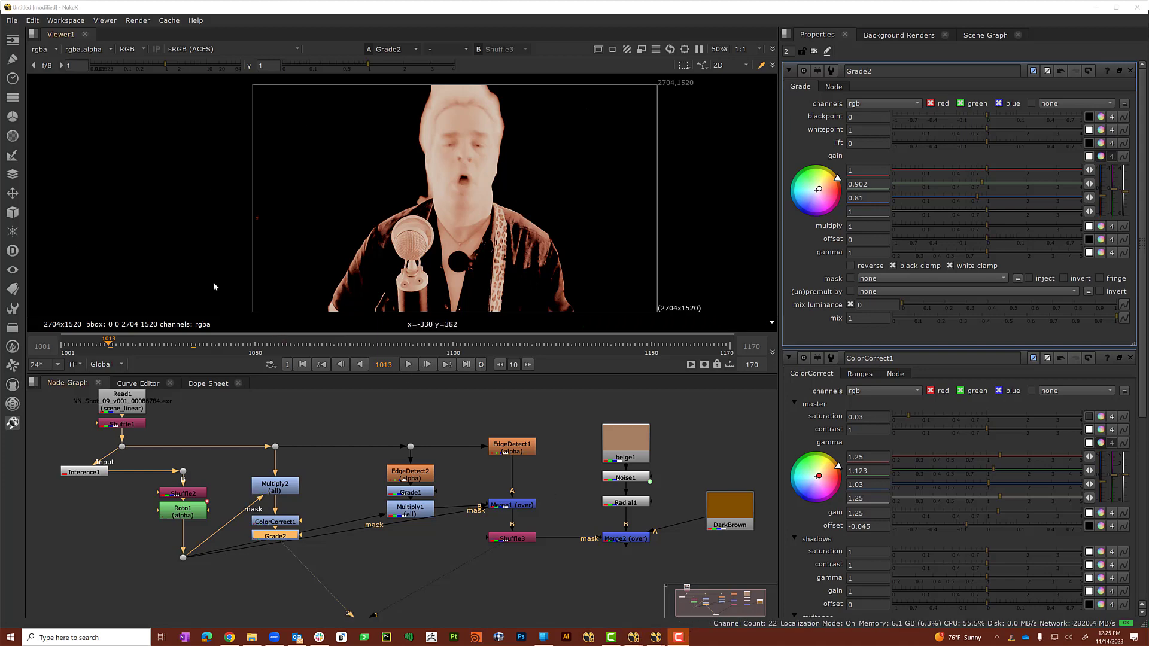
drag(141, 345, 193, 345)
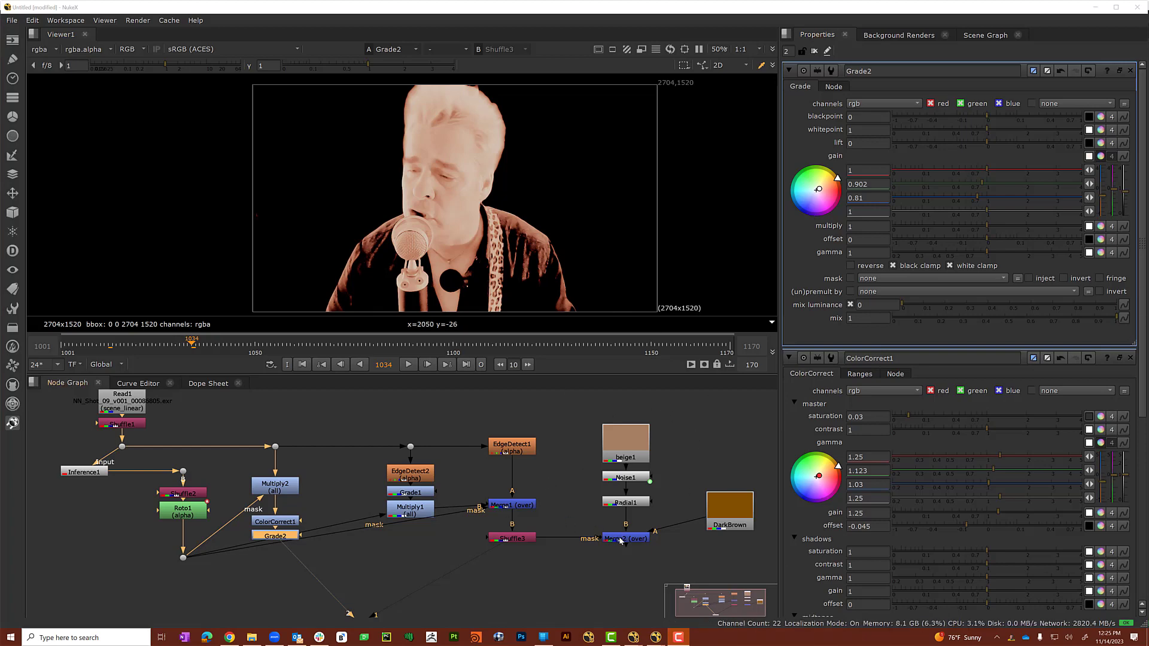
drag(621, 540, 507, 566)
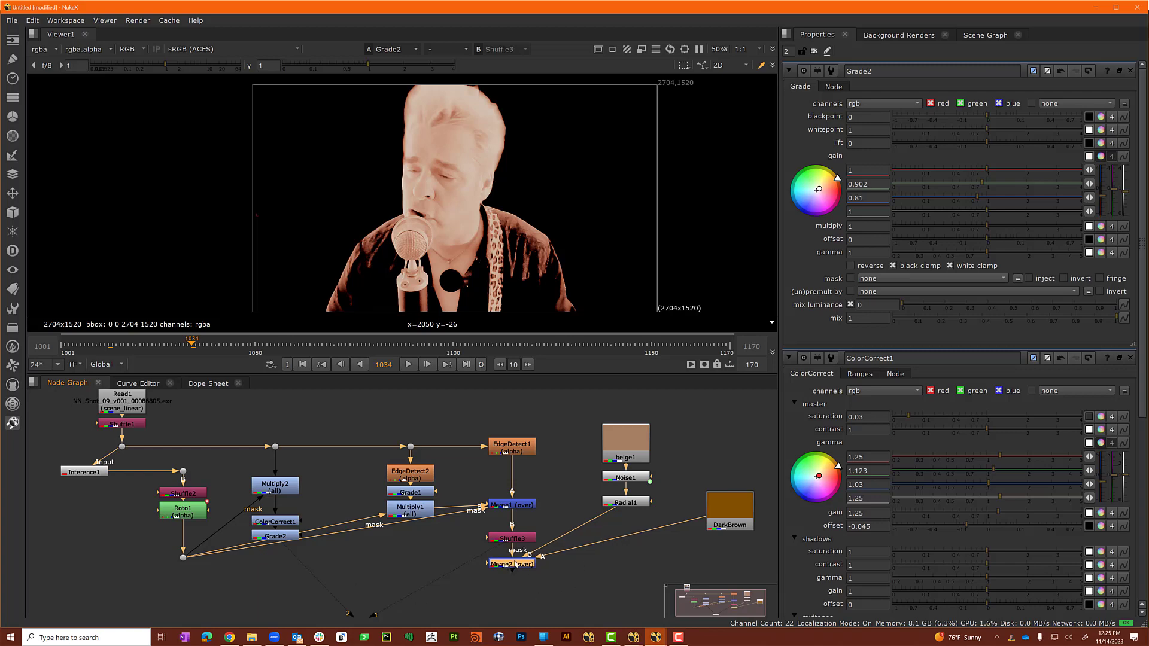
key(1)
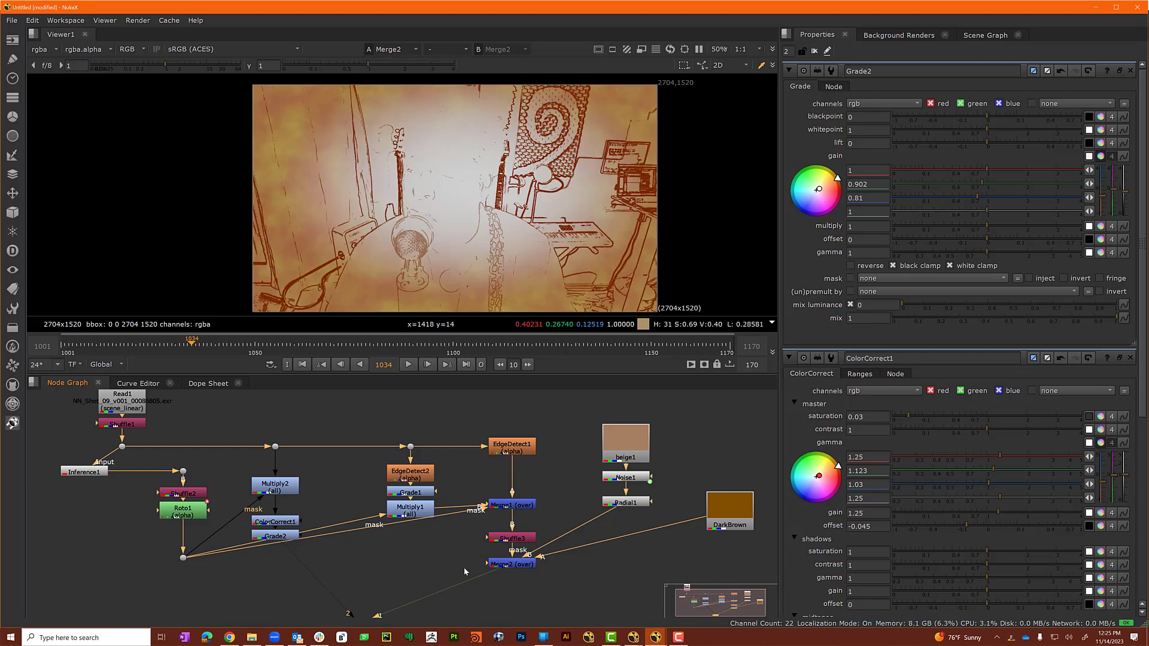
Add an unattached Copy node between Grade2 and Merge2, connect its B input to Merge2, and view it.
click(435, 561)
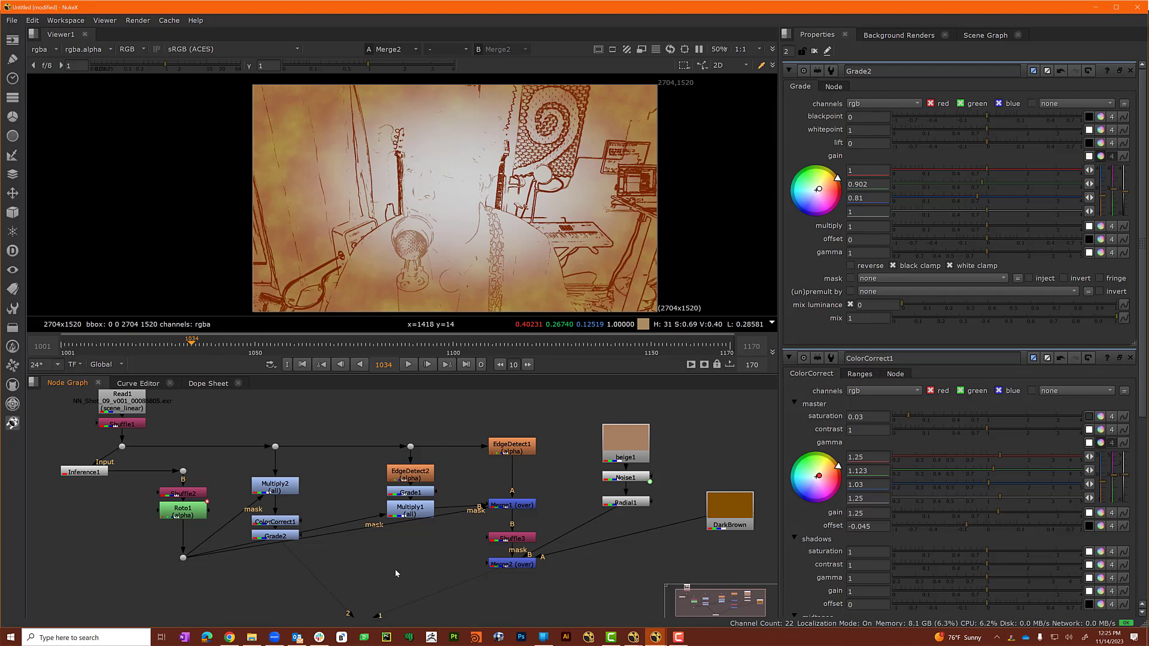
key(Tab)
text(co)
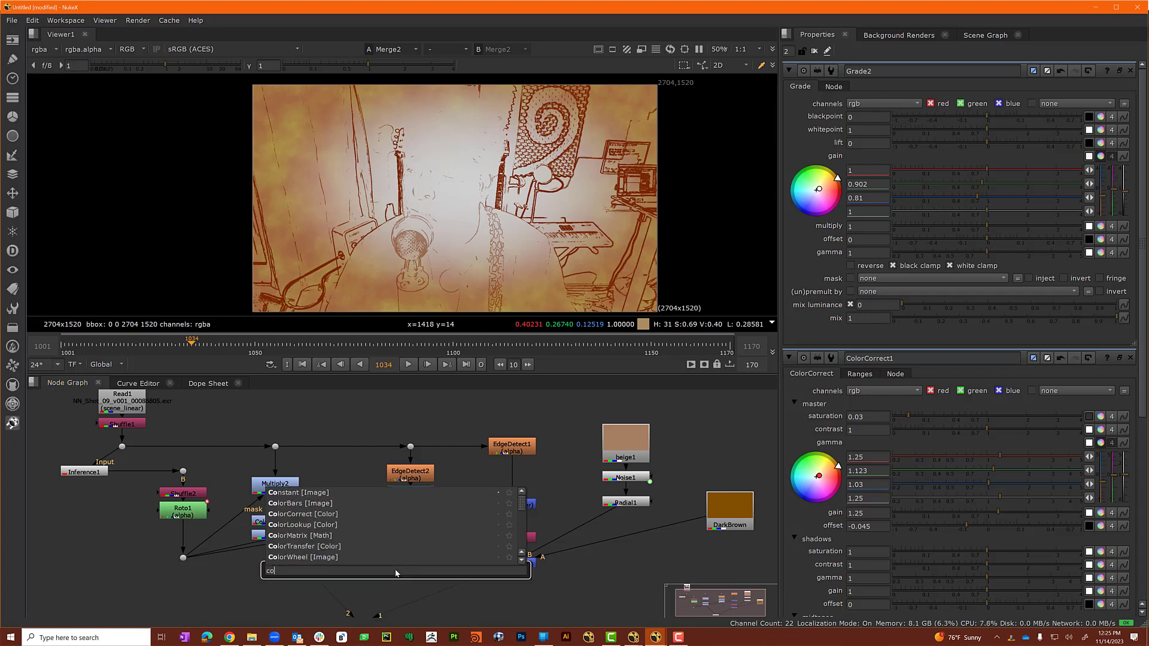
text(py [Channel)
key(Return)
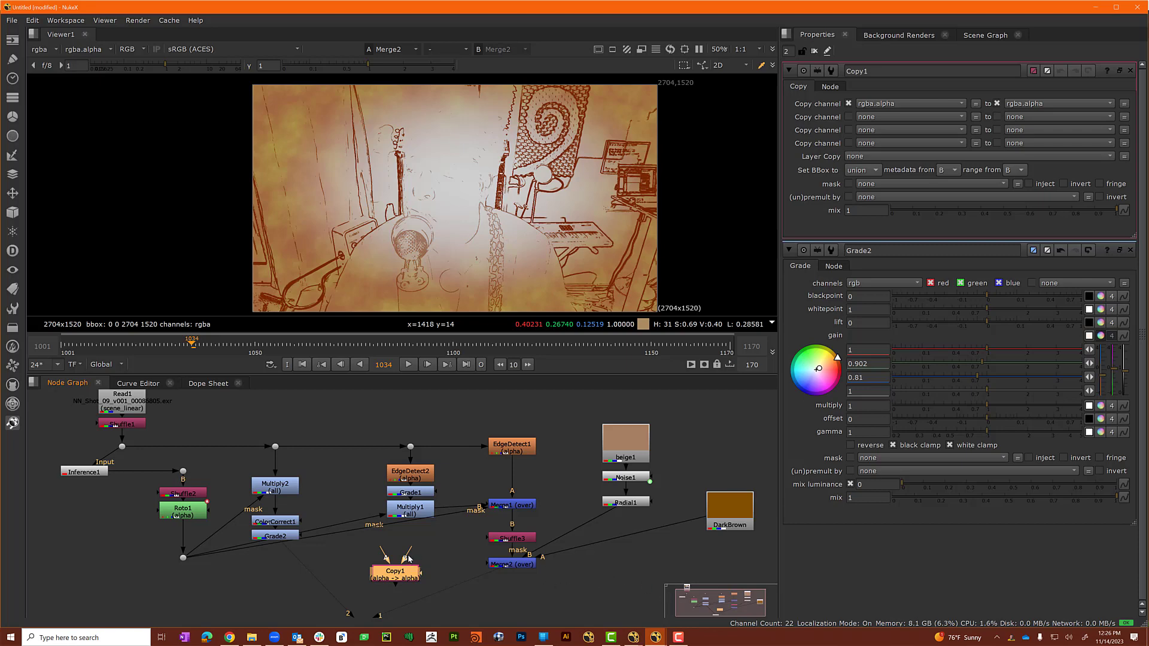
drag(410, 553, 500, 562)
drag(397, 576, 400, 565)
key(1)
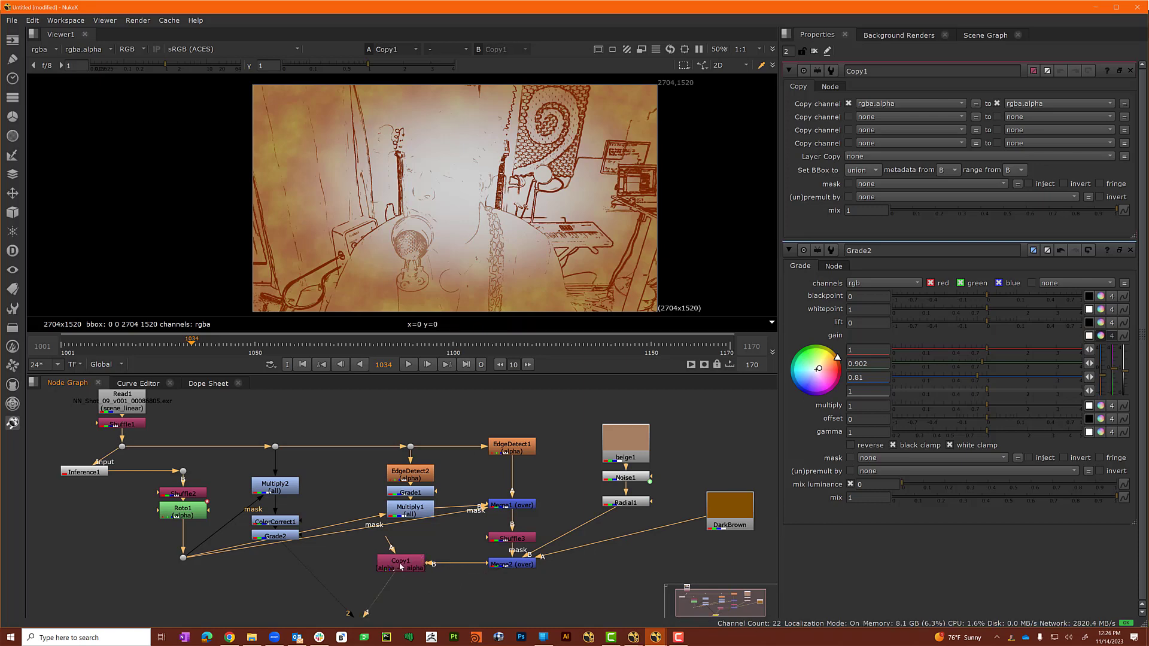
click(401, 566)
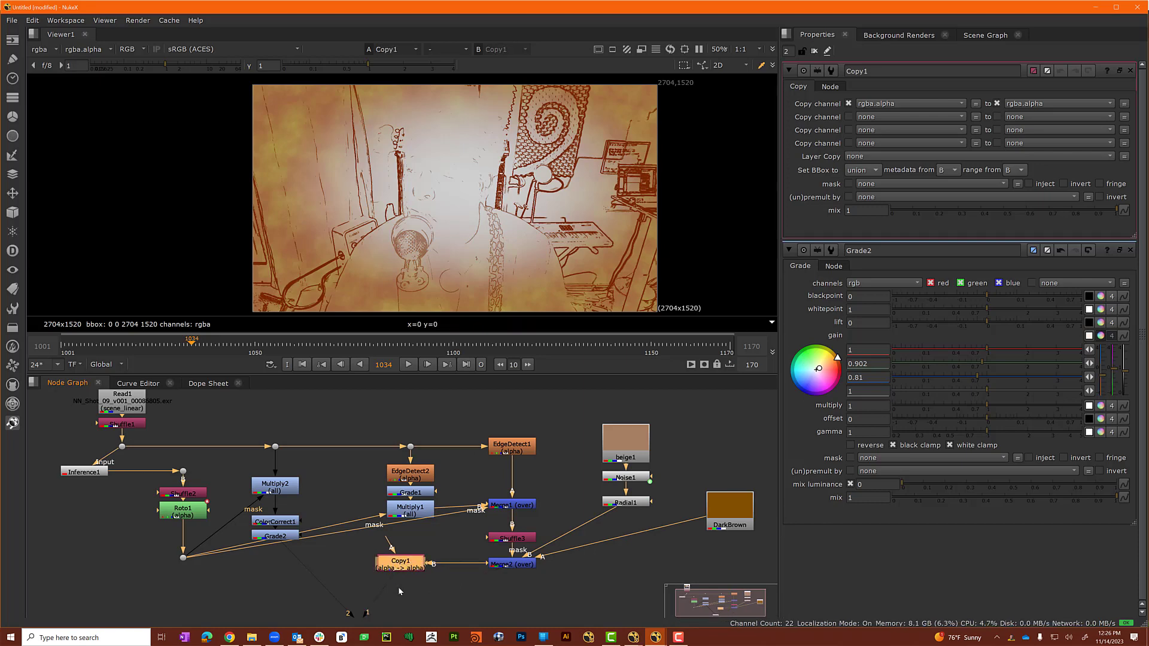
Create a new layer named IDist with the channels u and v.
click(56, 50)
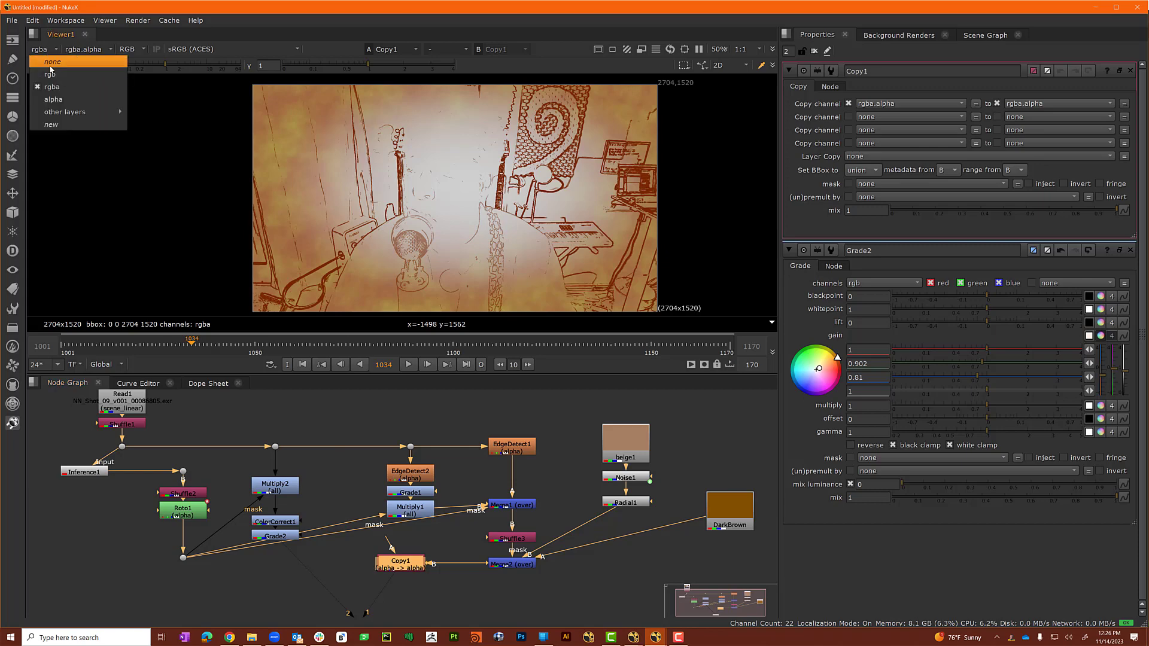
click(51, 125)
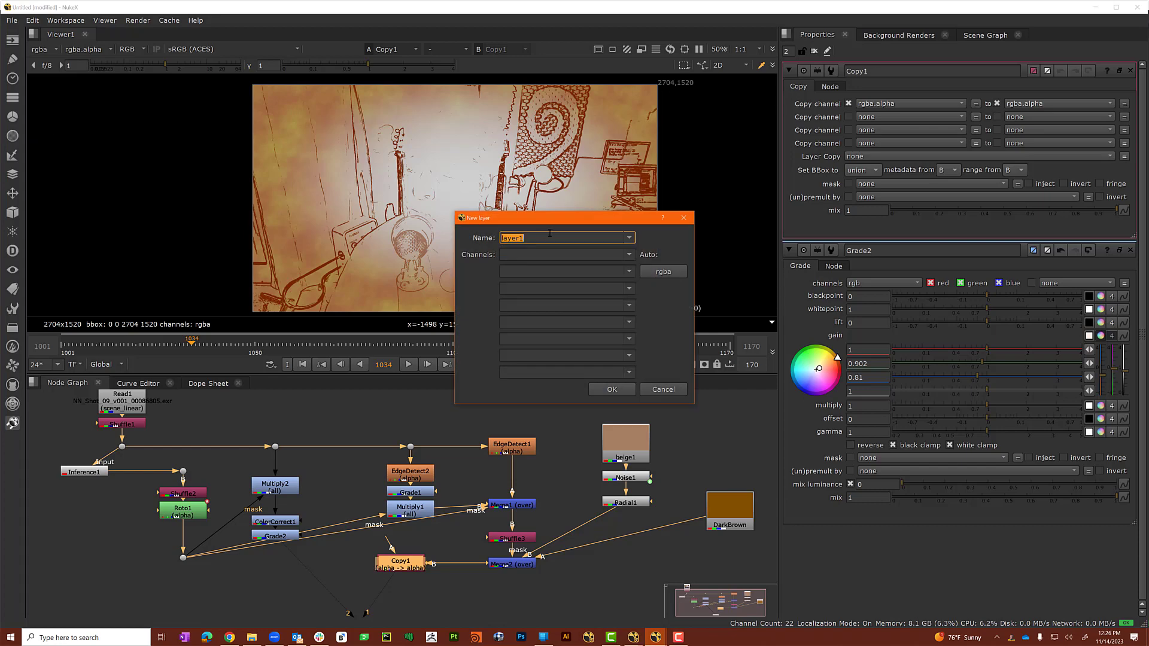
text(lDist)
click(535, 259)
key(Tab)
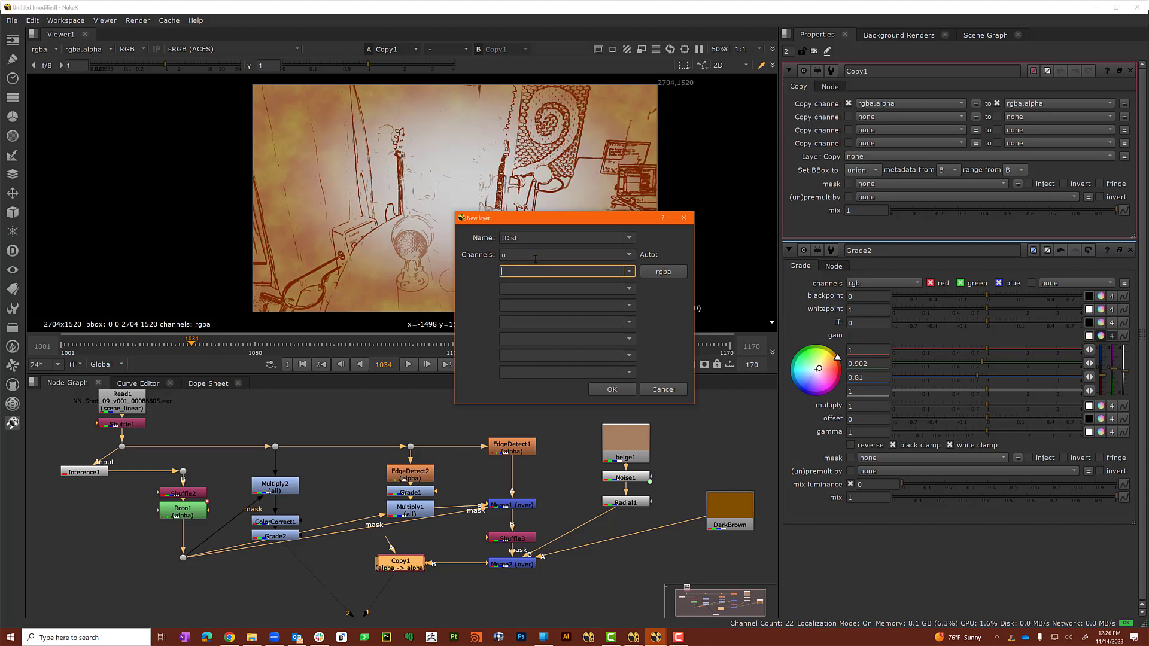
key(Tab)
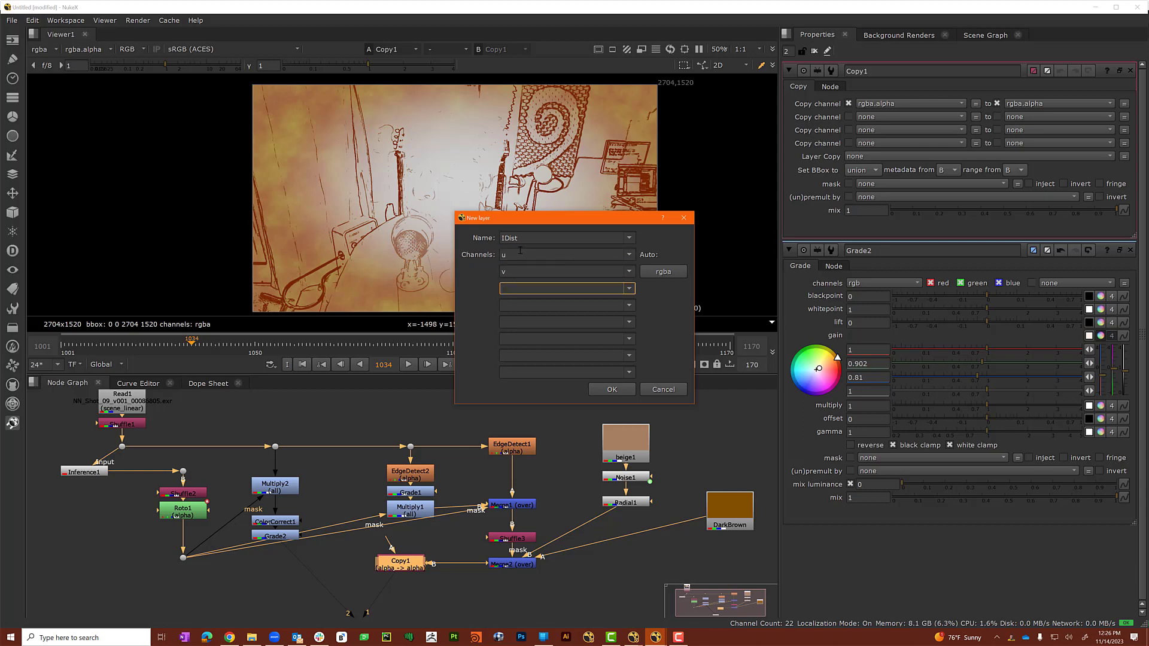
click(611, 389)
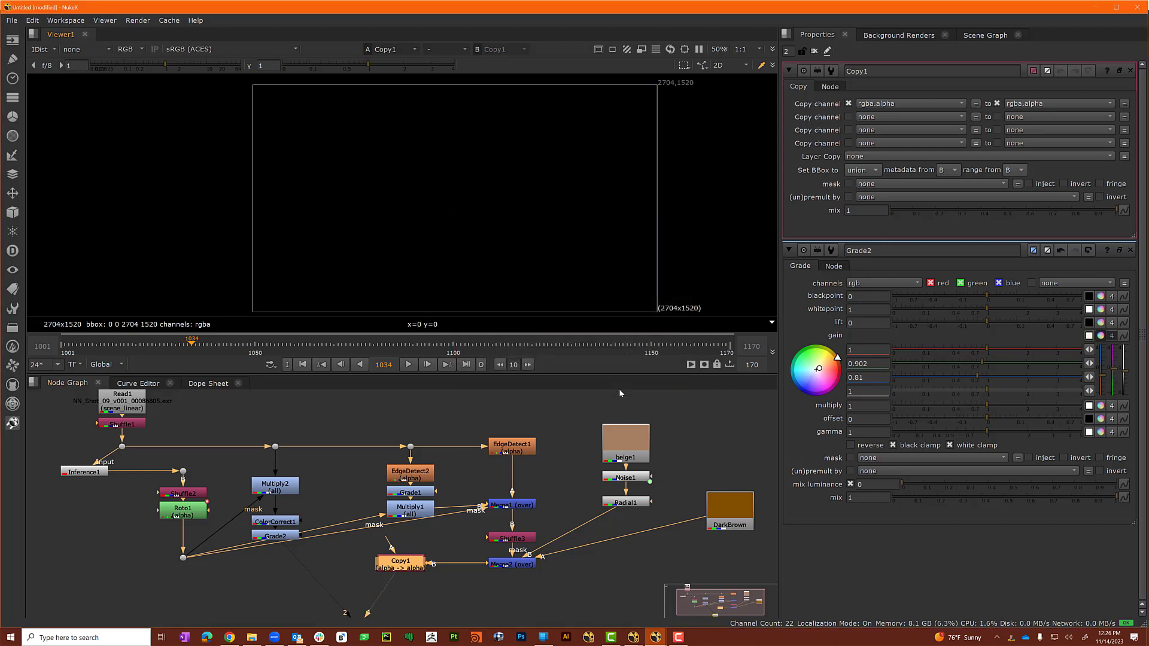
click(43, 52)
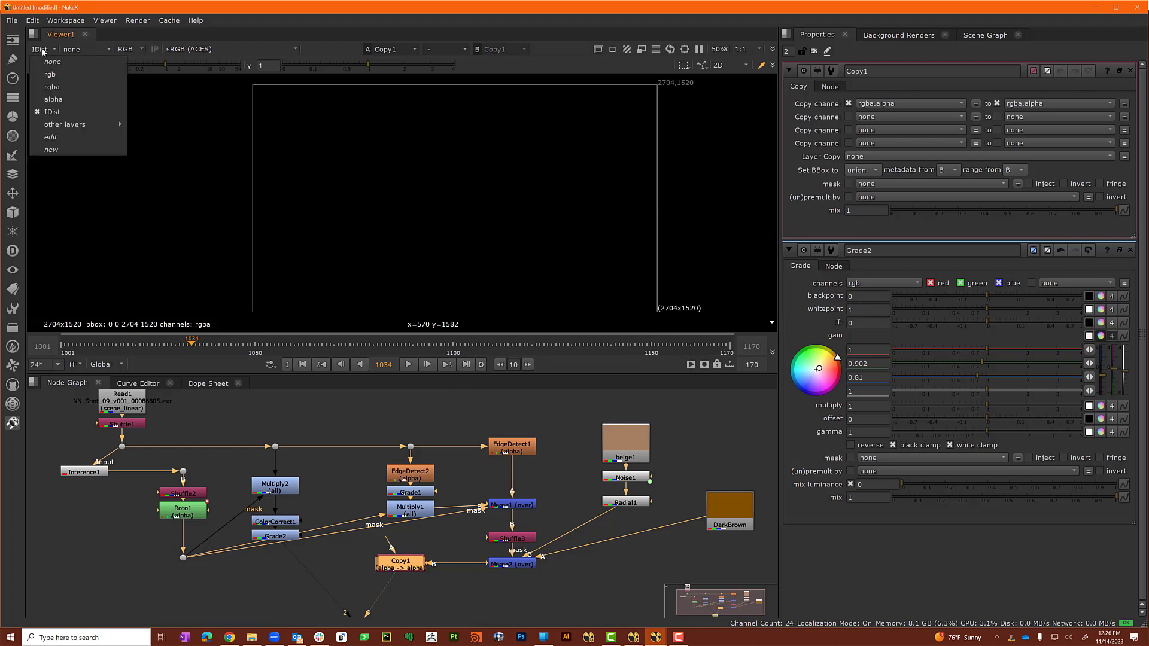
click(47, 52)
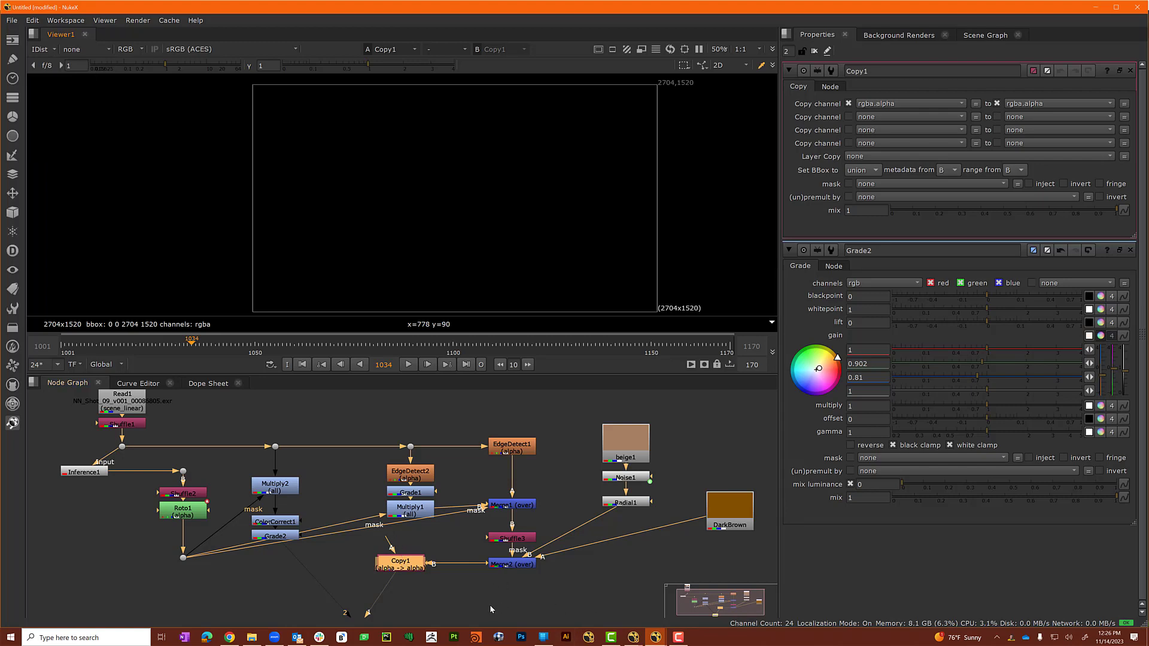
Move the Viewer node lower in the node graph and add an unconnected Noise node below Copy1.
middle_drag(396, 620, 413, 547)
drag(376, 554, 359, 617)
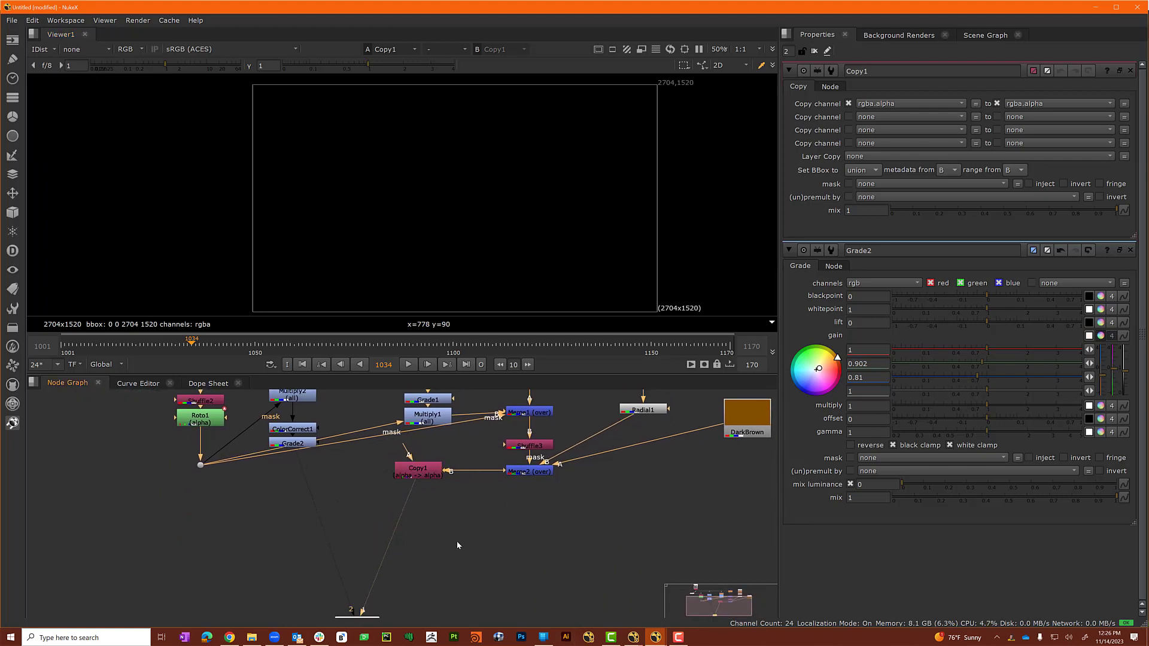
key(Tab)
text(noise)
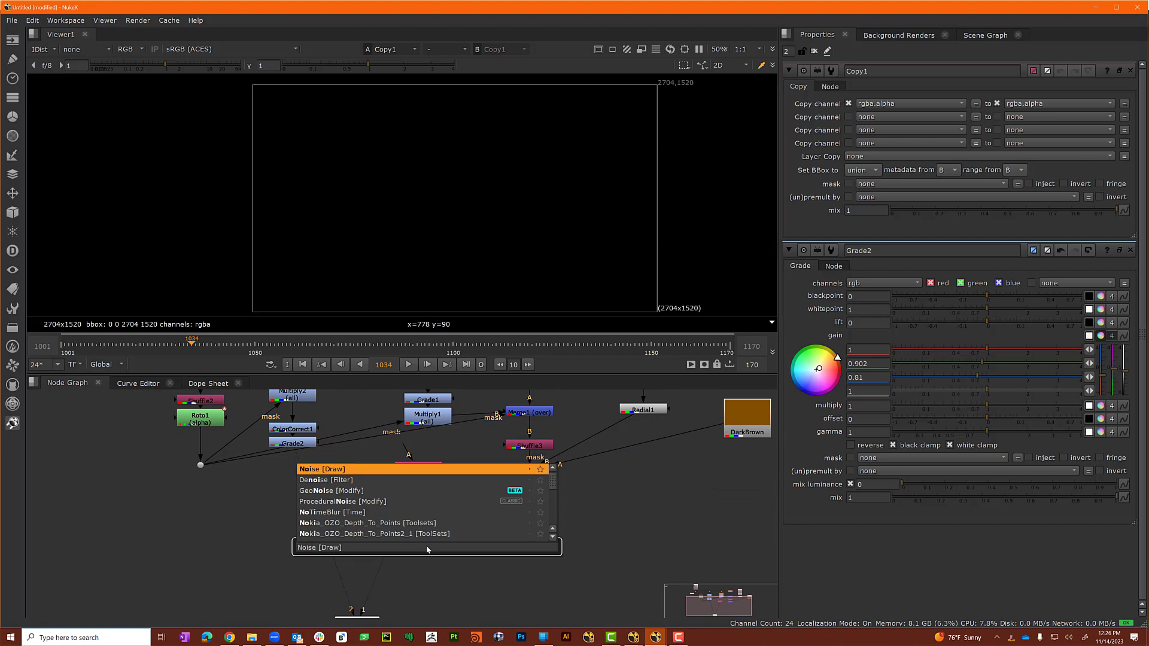
key(Return)
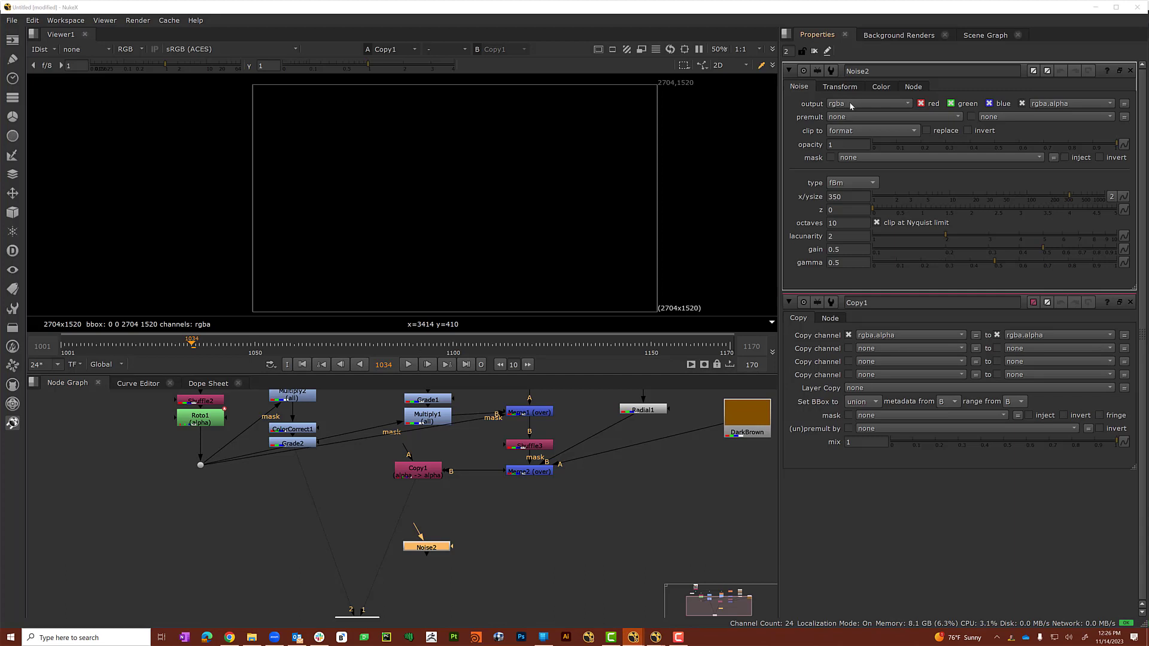
Set Noise2's type to turbulence and its x/ysize to 68.
click(859, 184)
click(866, 197)
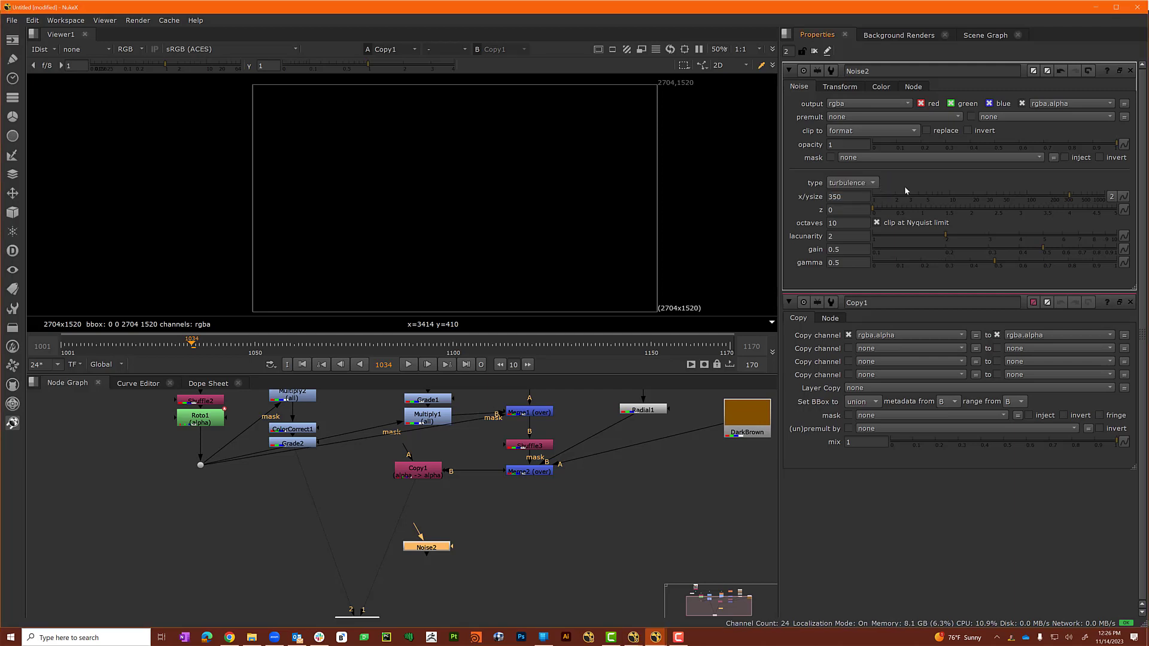
double_click(860, 196)
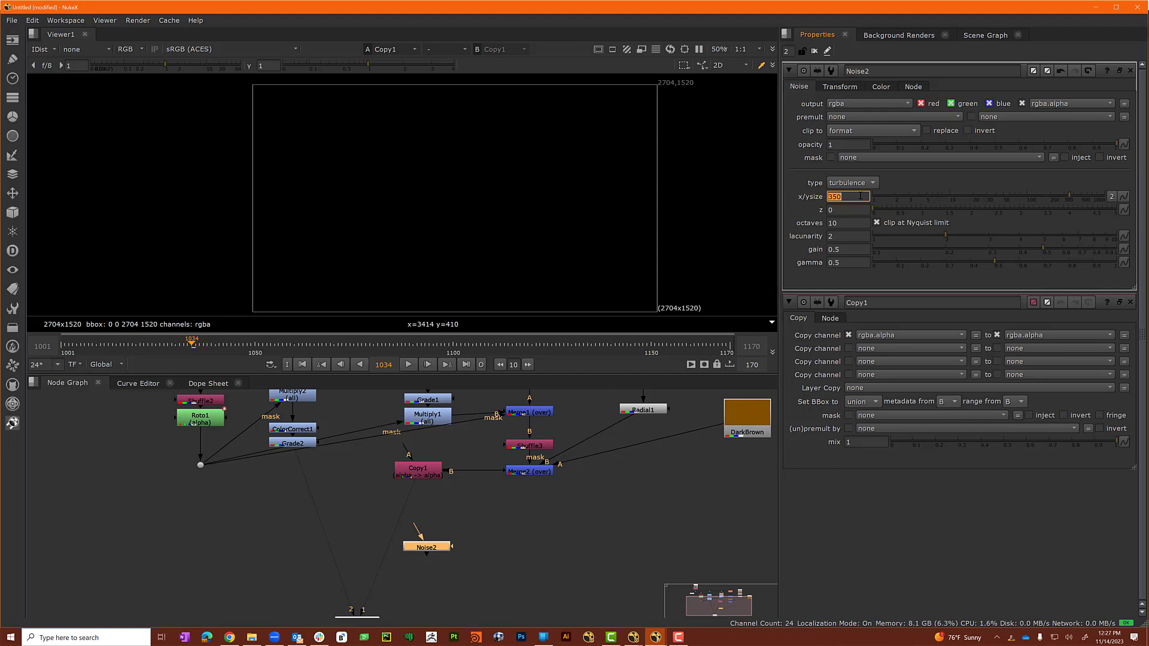
text(68)
key(Tab)
View Noise2's output with the viewer set to the rgba layer.
click(432, 546)
key(1)
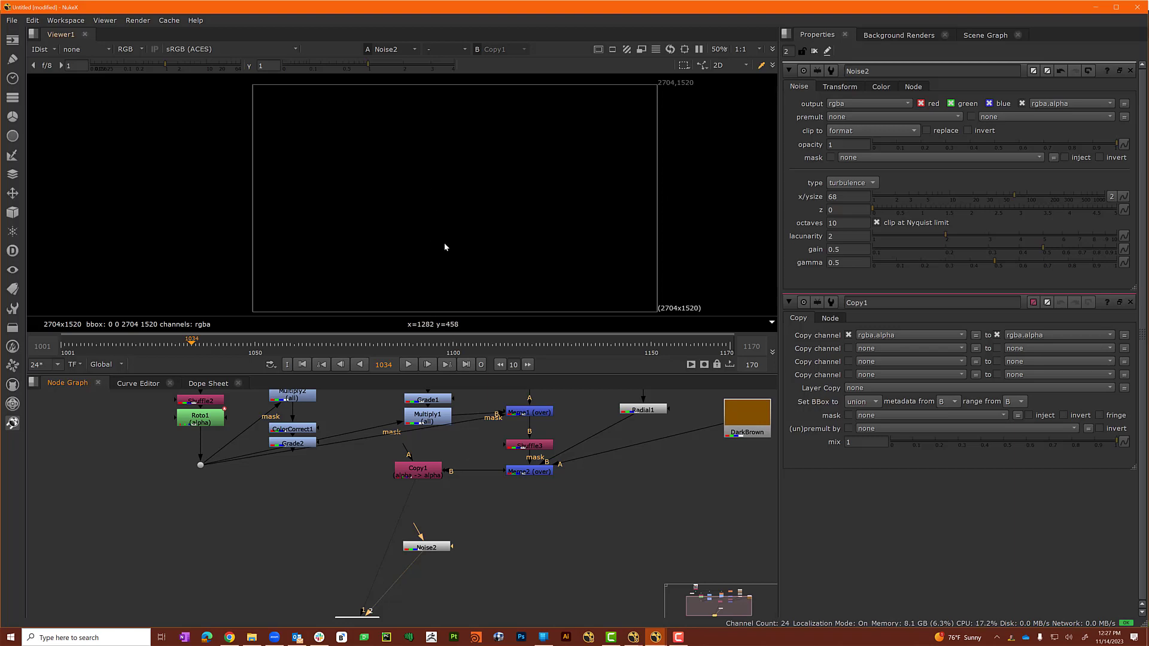
click(43, 49)
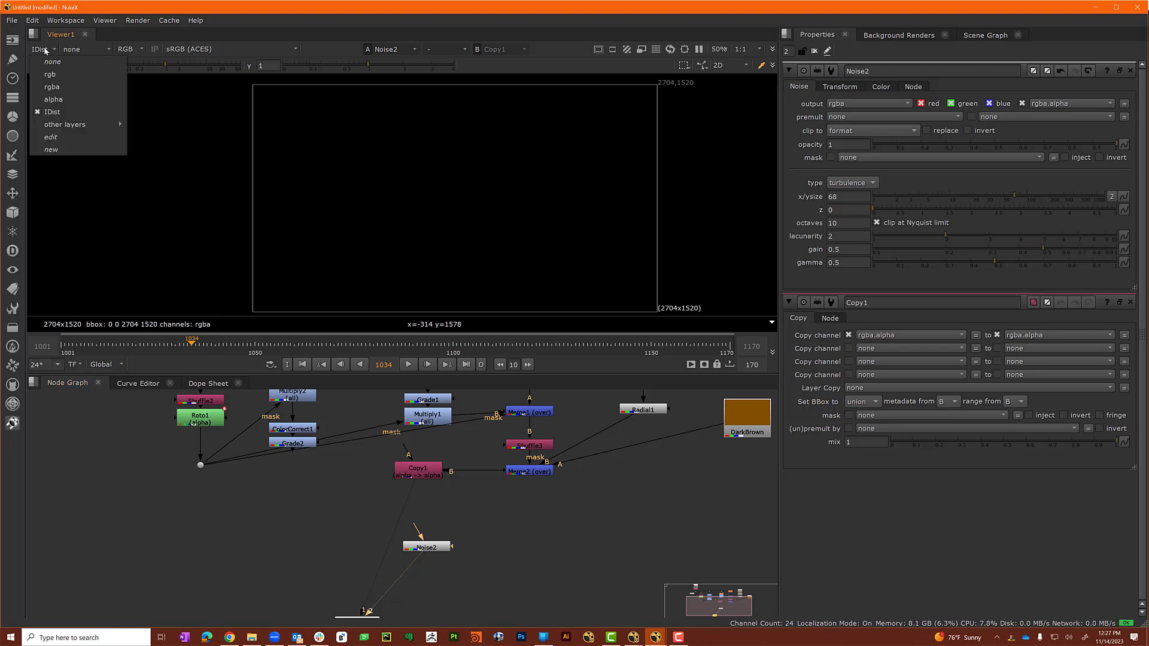
click(52, 88)
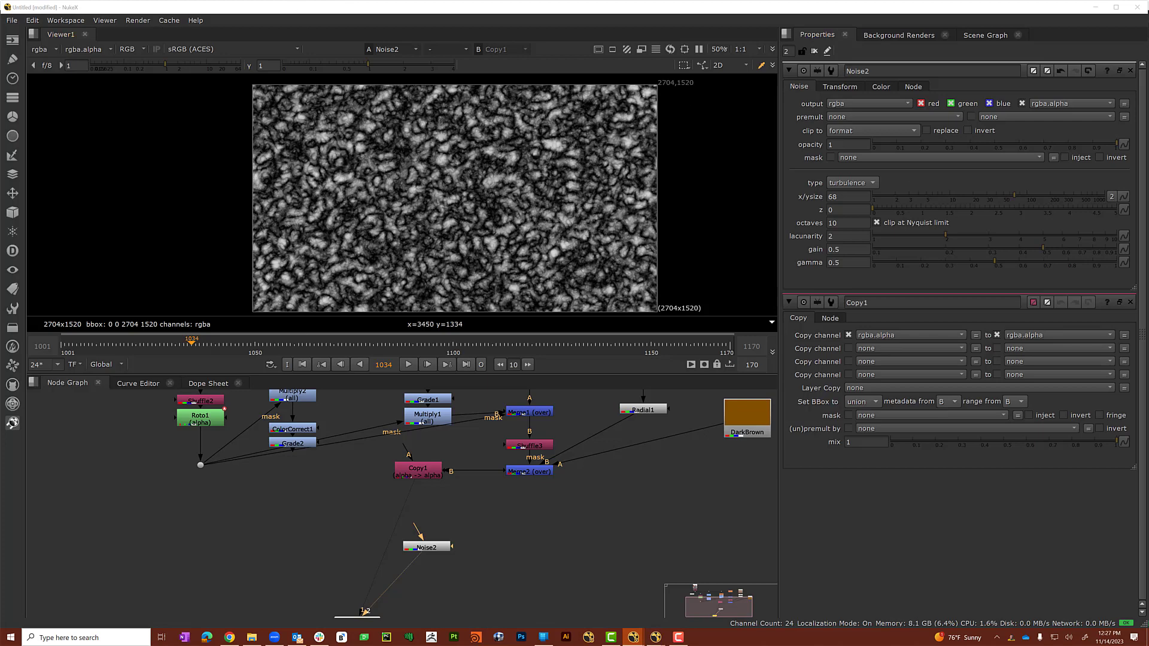
Animate Noise2's z value with the expression sin(frame/2)+1 and play back the moving noise.
right_click(841, 210)
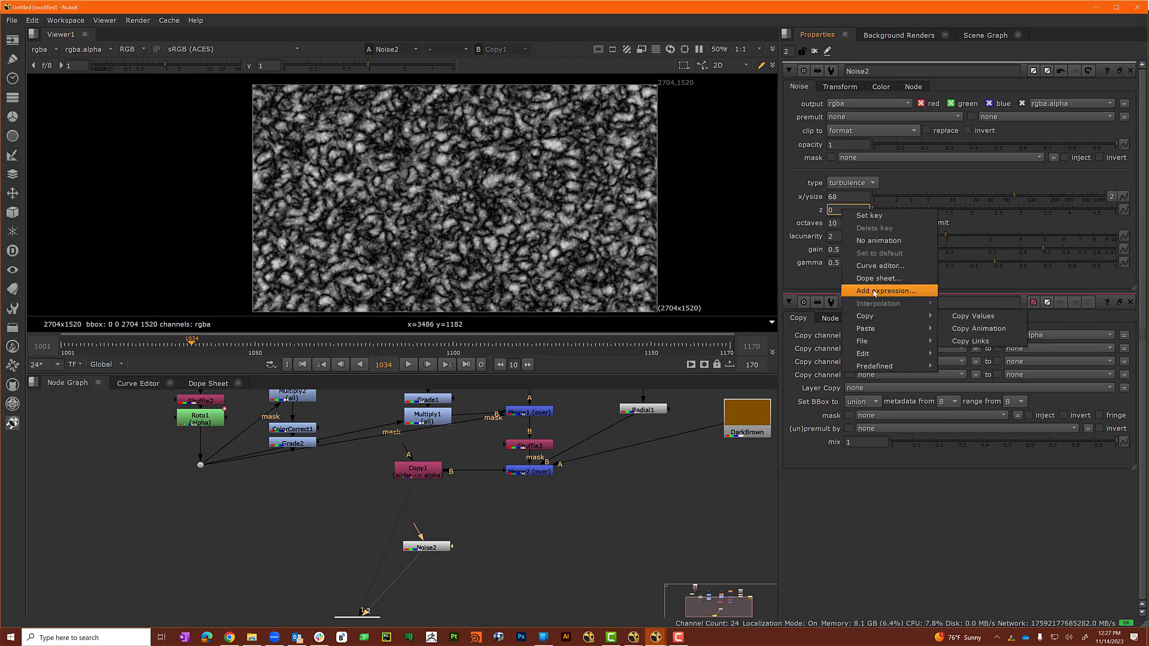
click(874, 291)
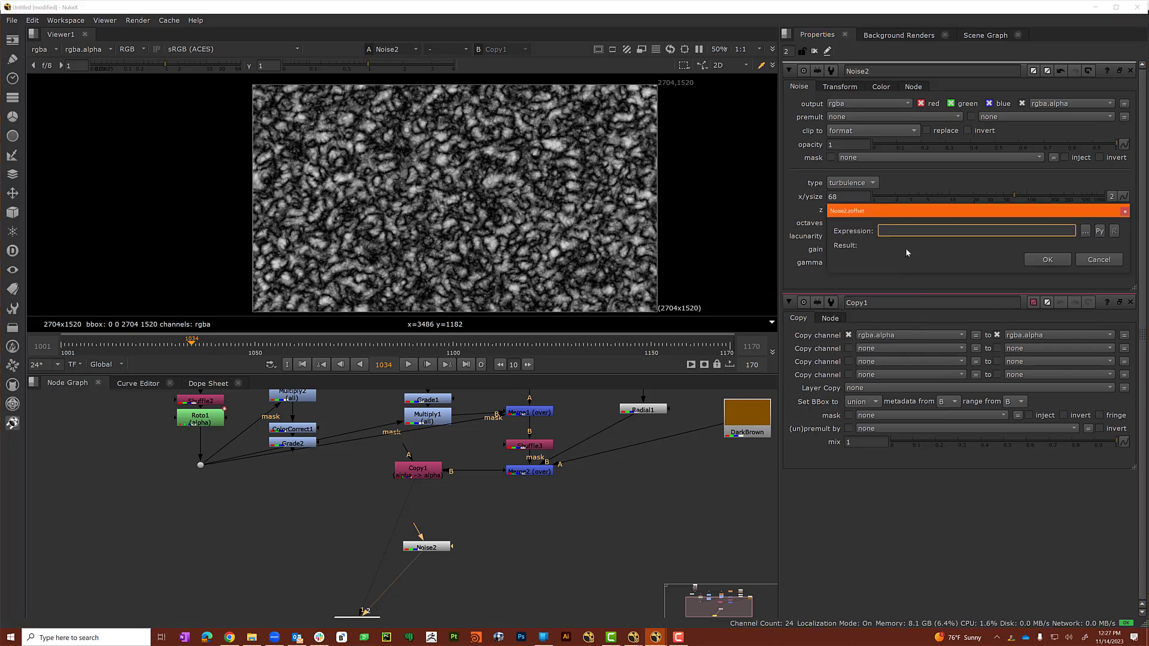
drag(940, 219, 753, 247)
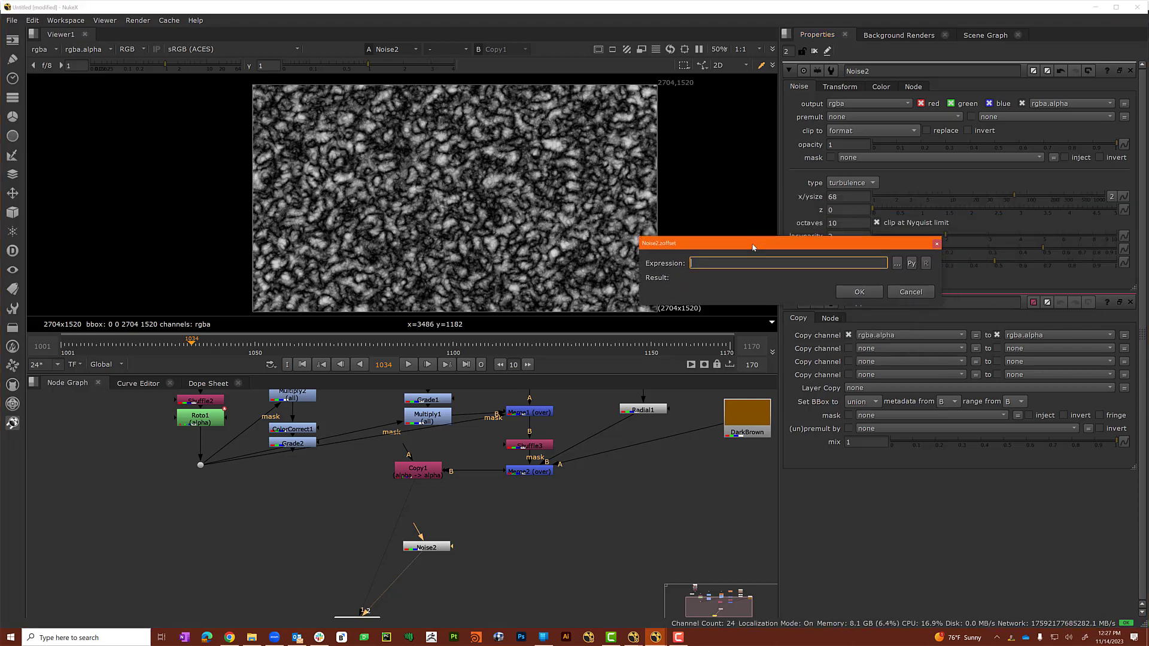
text(sin()
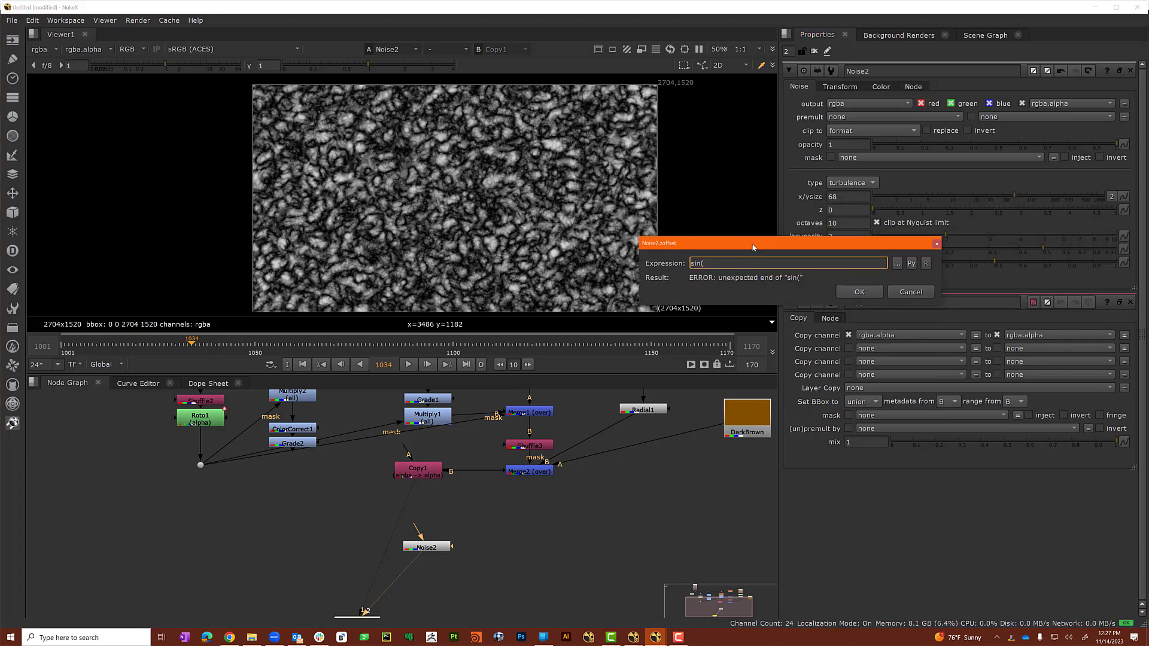
text(frame/2)+1)
key(Return)
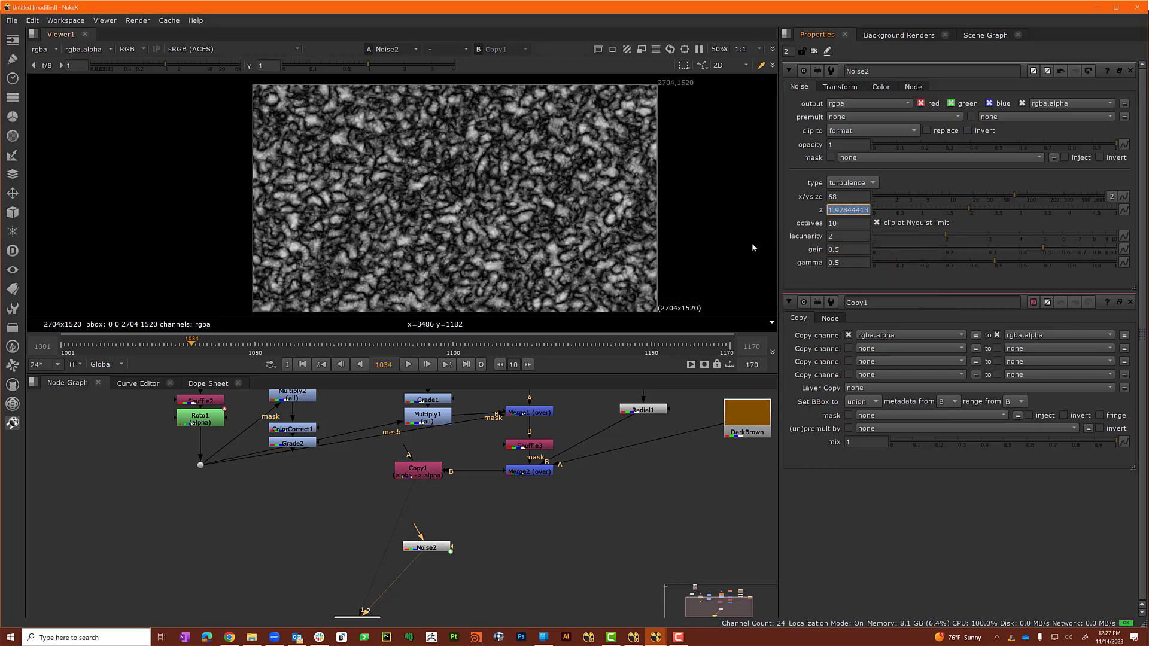
click(410, 368)
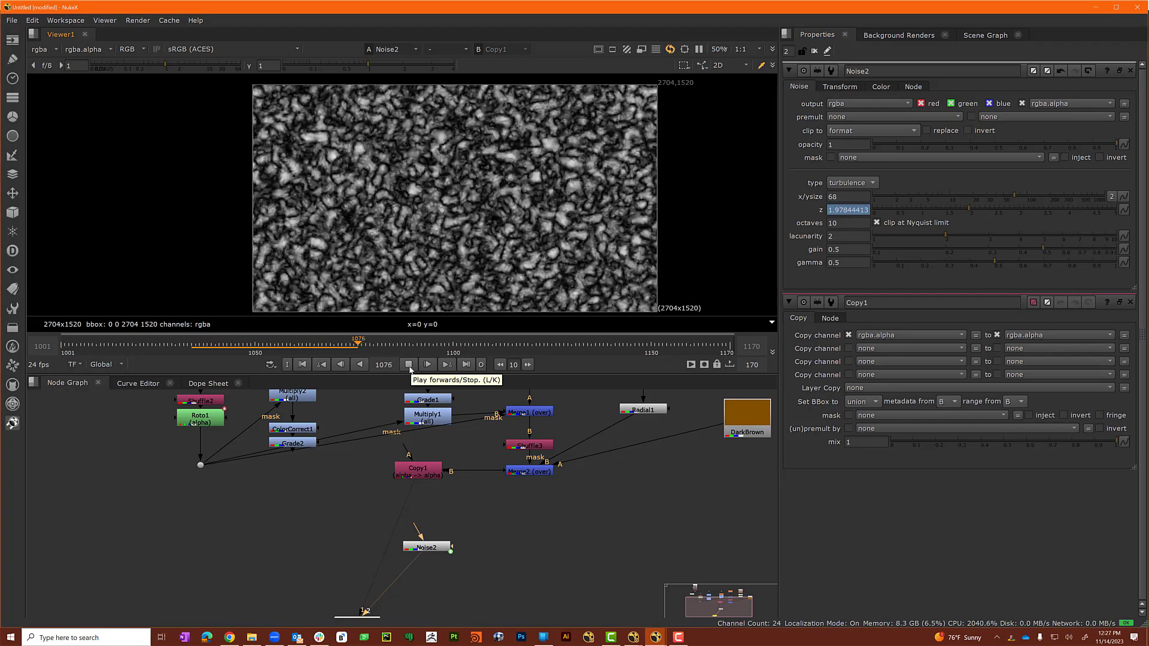
click(409, 365)
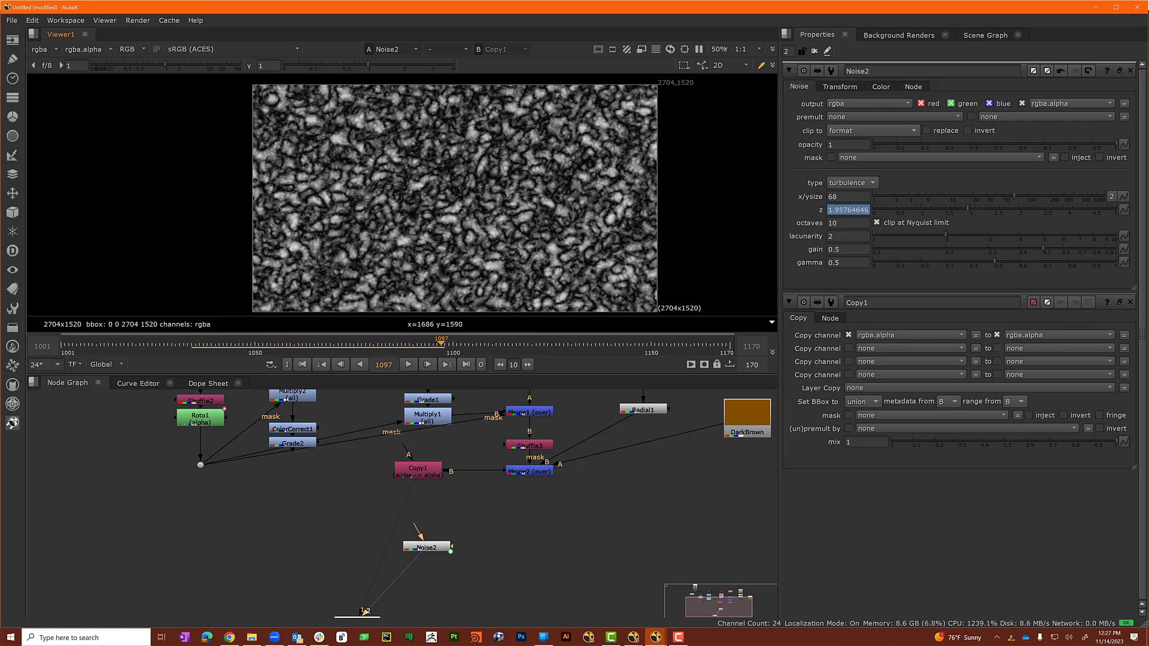
Set Noise2's lacunarity to 1.25 and its gain to 0.73.
click(862, 235)
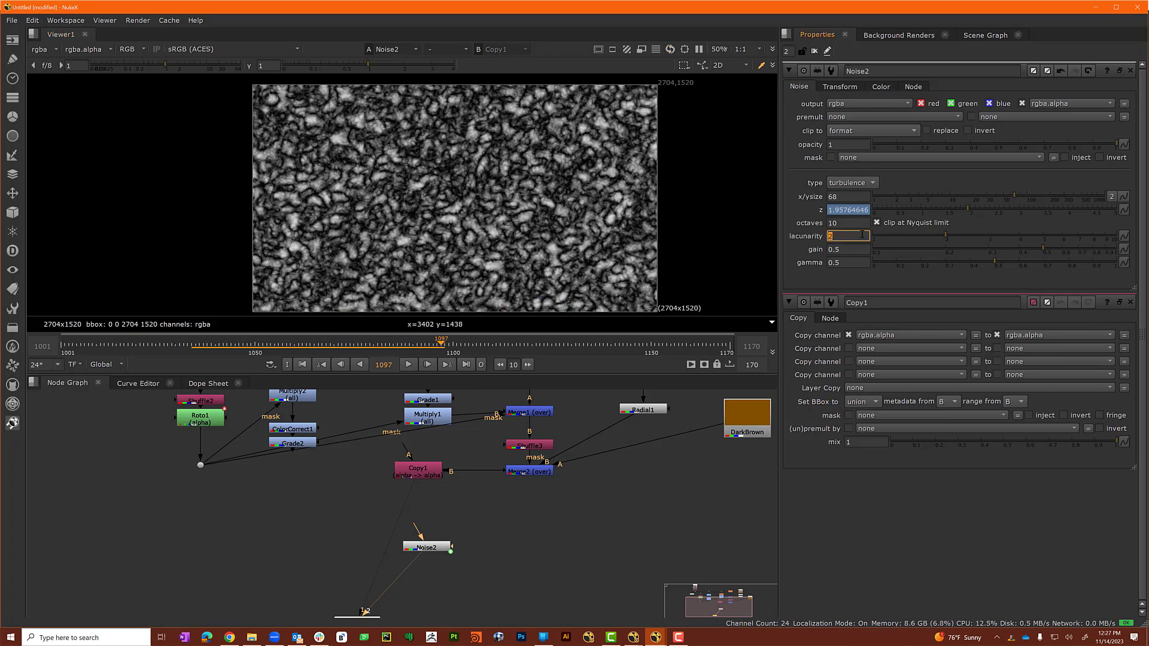
text(1.25)
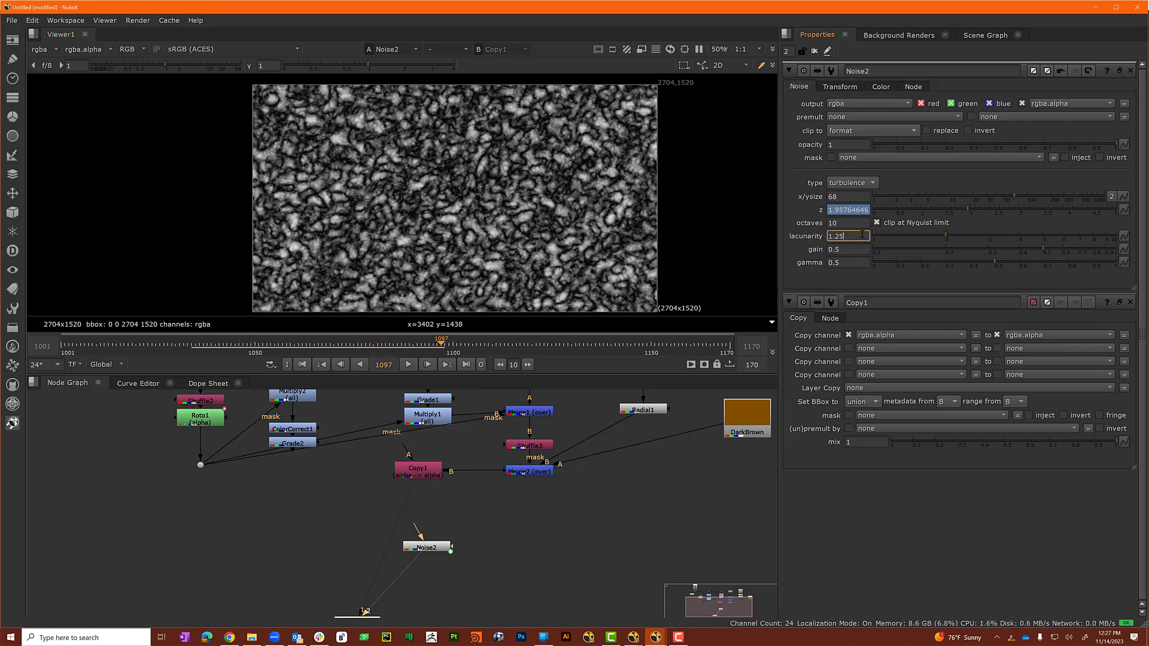
key(Tab)
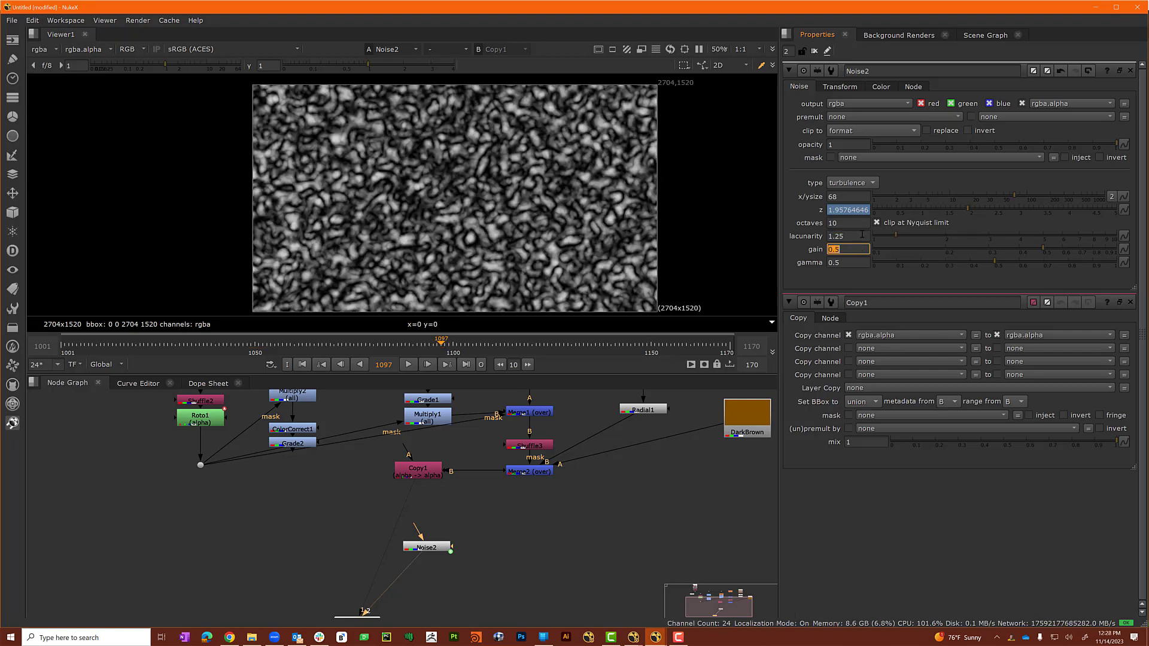
text(.7)
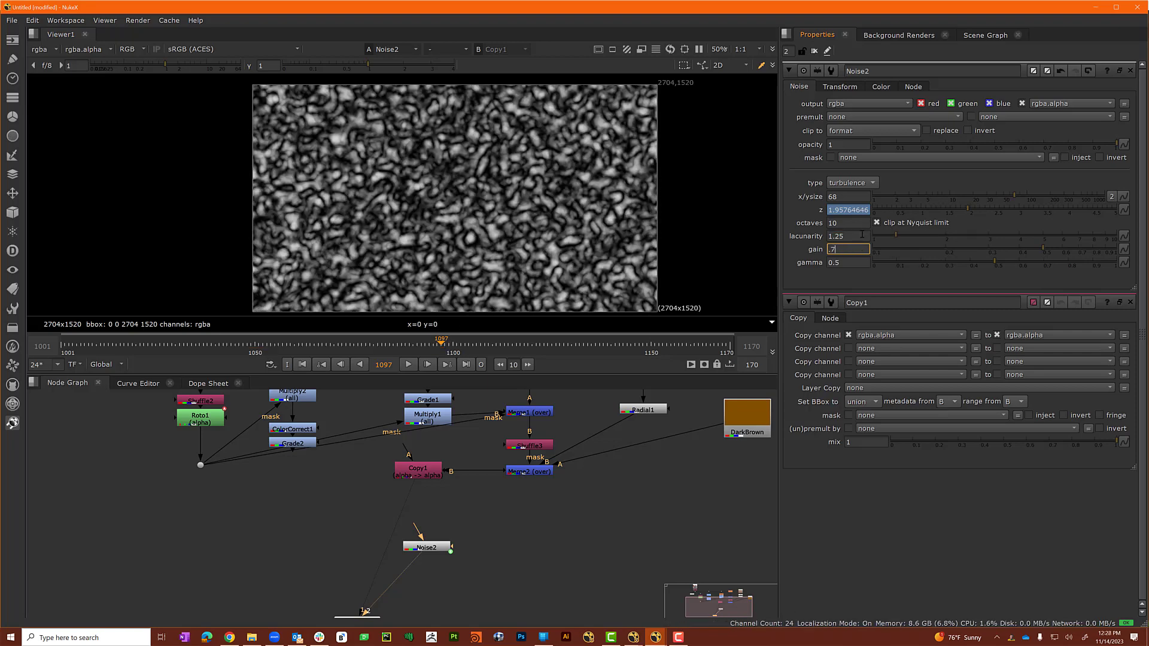
text(3)
key(Tab)
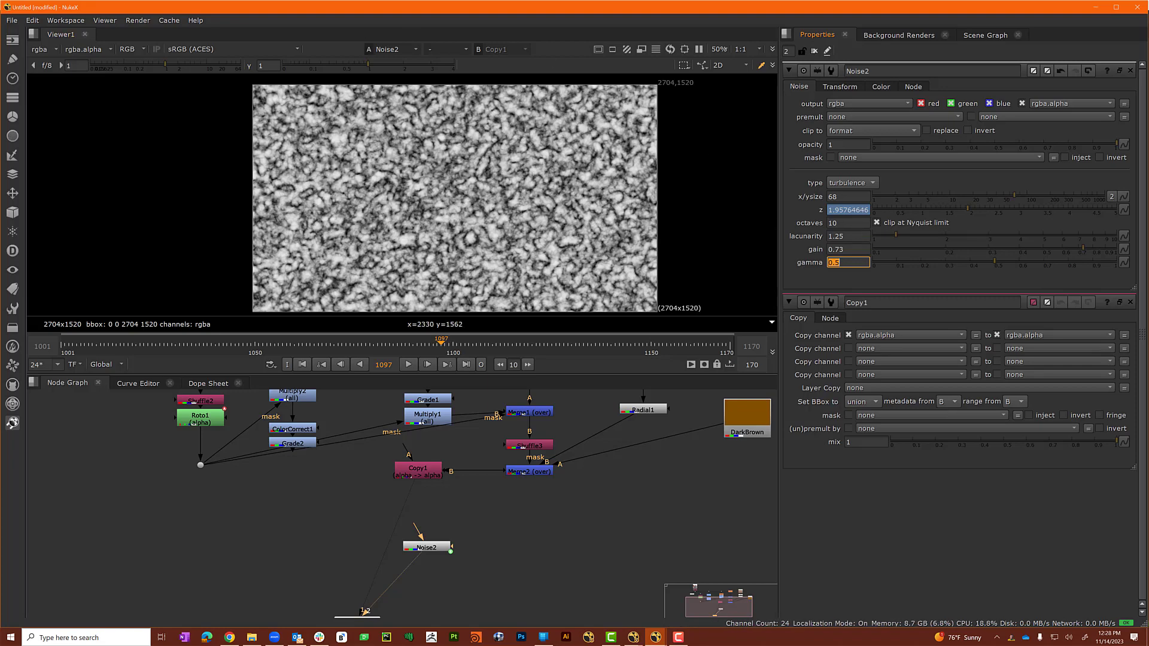
key(alt+Tab)
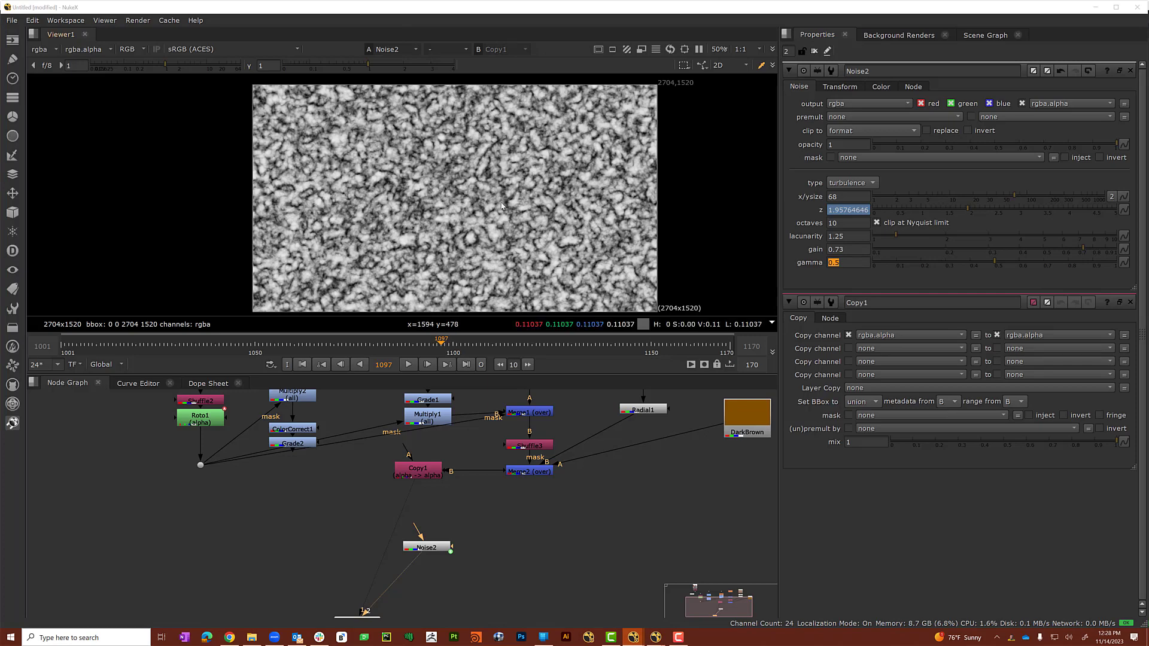
Set Noise2's color to pure red, with red 1, green 0, blue 0 and alpha 1.
click(884, 88)
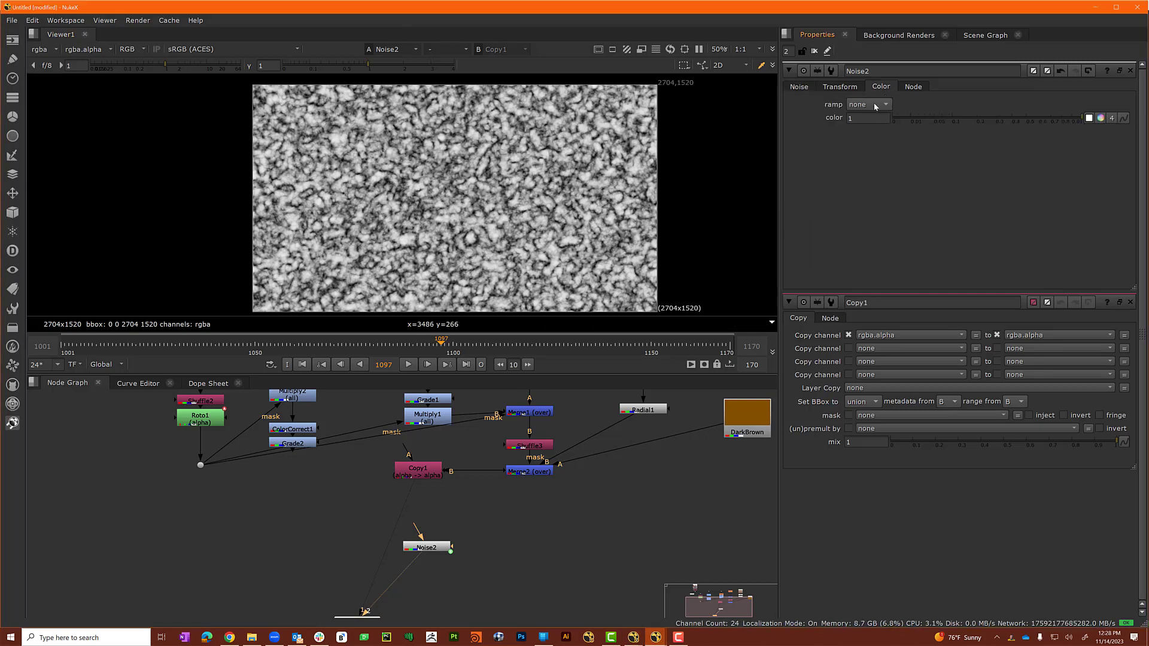
click(1101, 118)
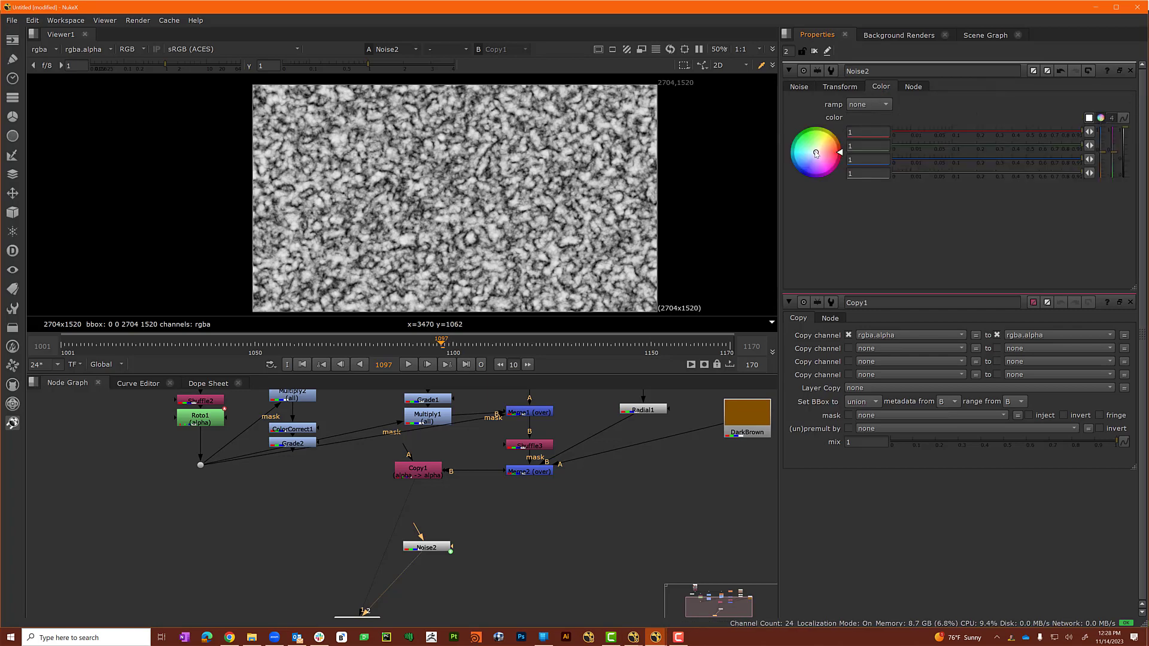
drag(815, 152, 826, 152)
drag(946, 138, 942, 141)
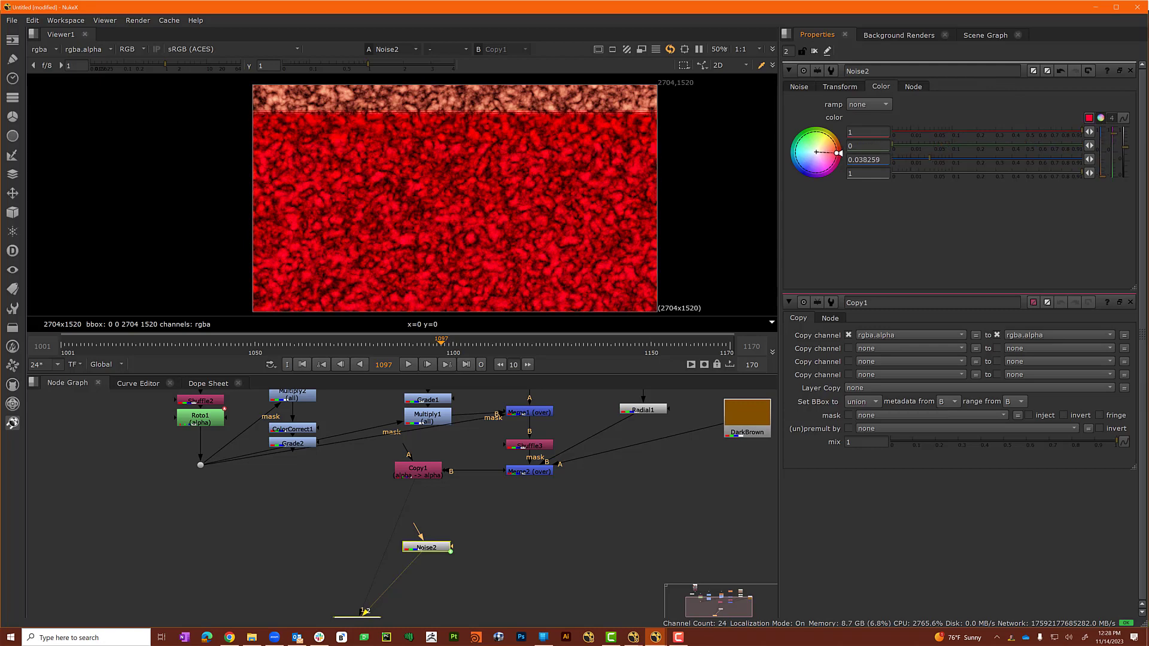
click(880, 159)
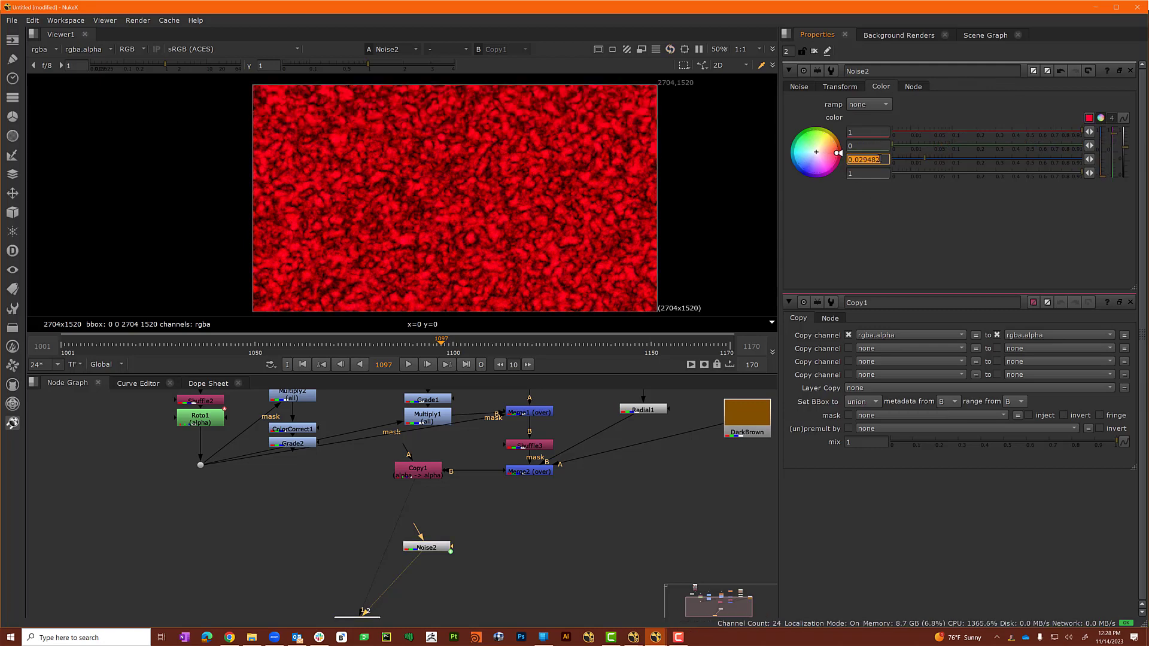
text(0)
key(Tab)
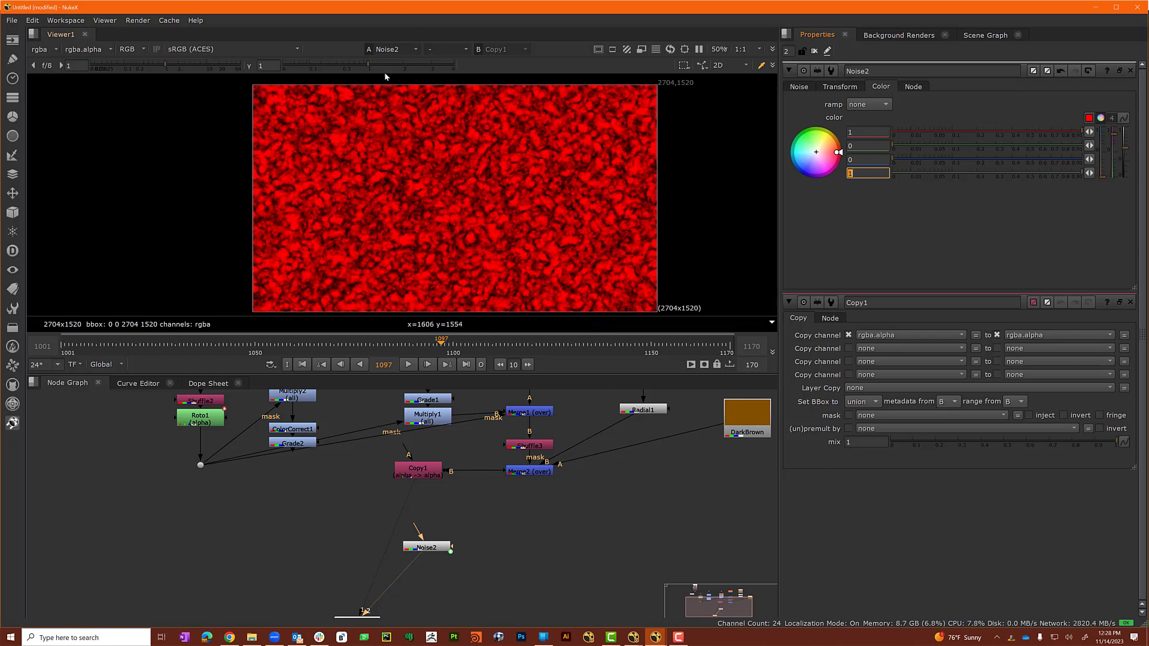
Add a Constant node beside Noise2 and set its color to pure green, with green 1 and the other channels 0.
click(544, 543)
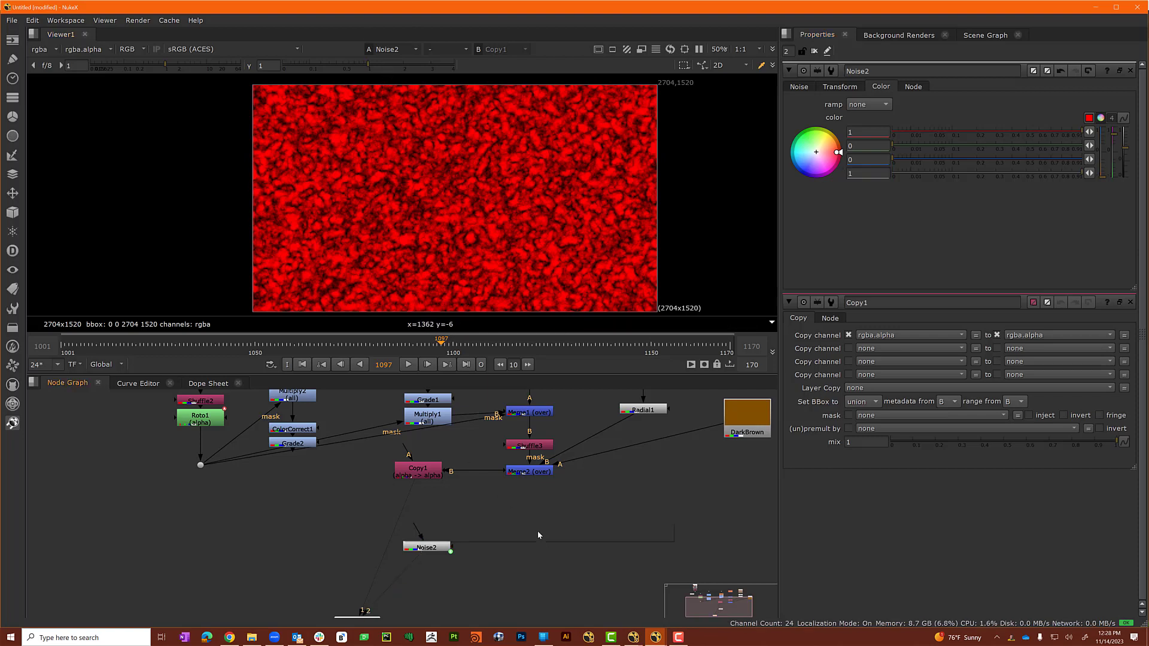
key(Tab)
text(const)
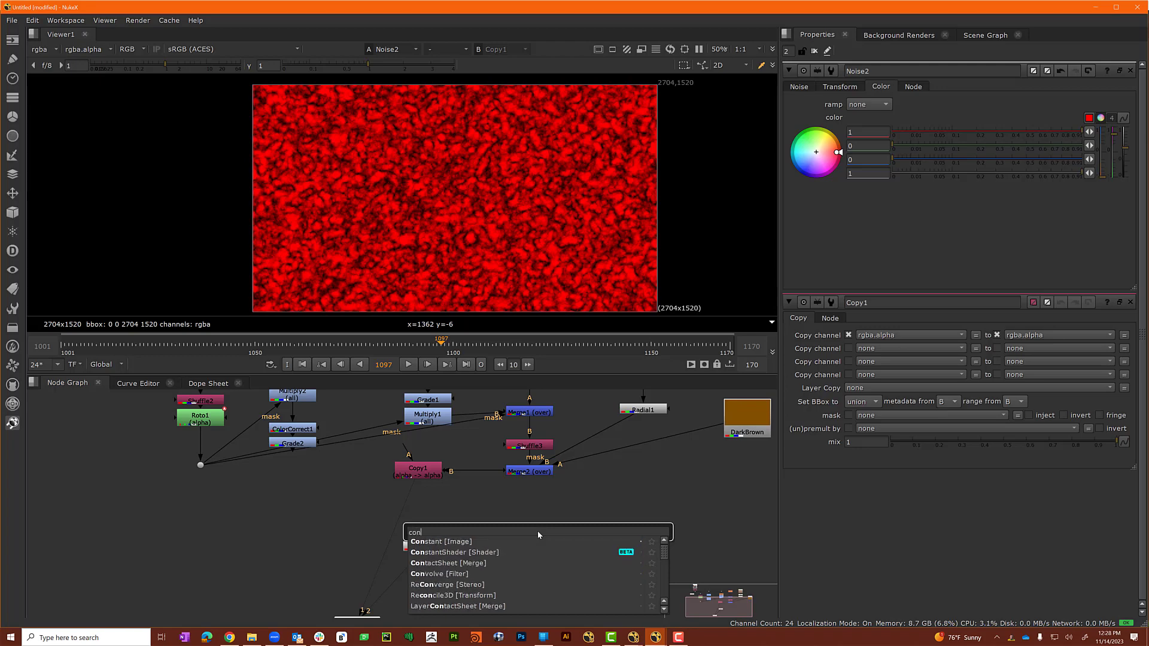
key(Return)
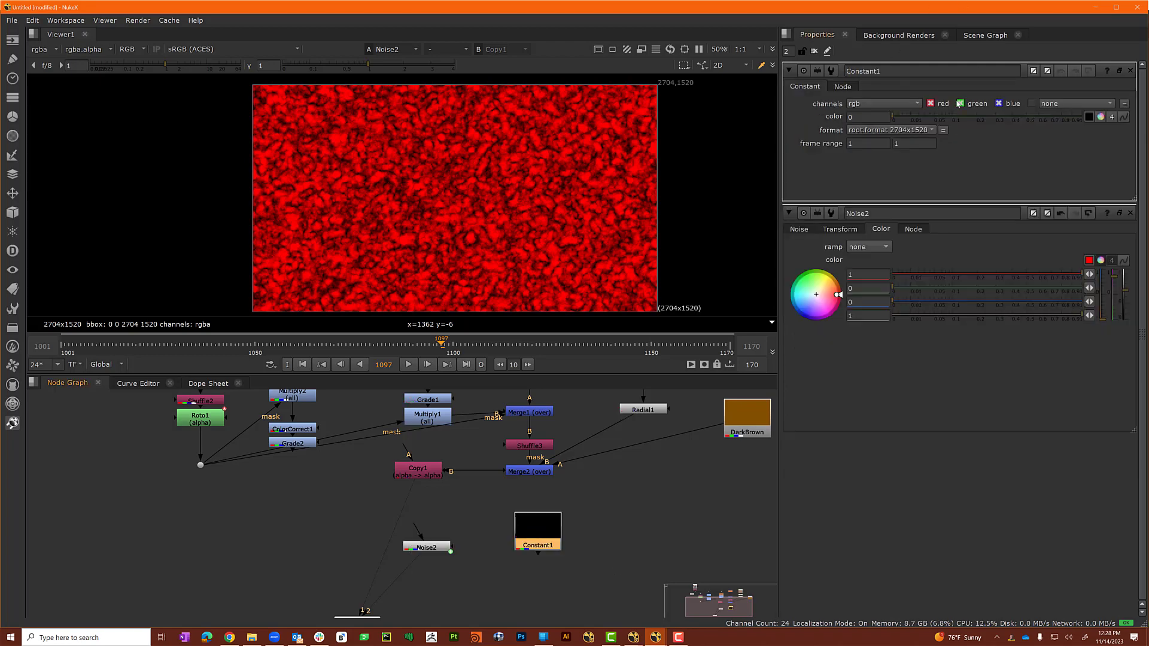
click(1101, 117)
drag(923, 146, 1082, 145)
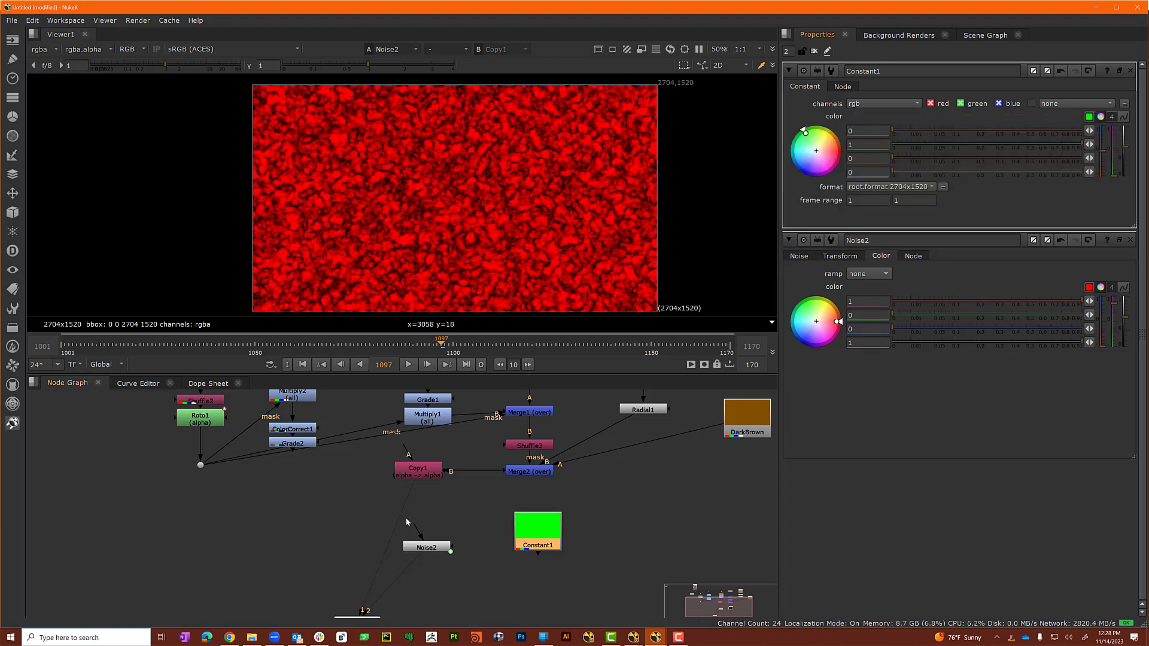
Connect Noise2's input to Constant1 and play back the combined red and green noise.
drag(418, 528, 518, 538)
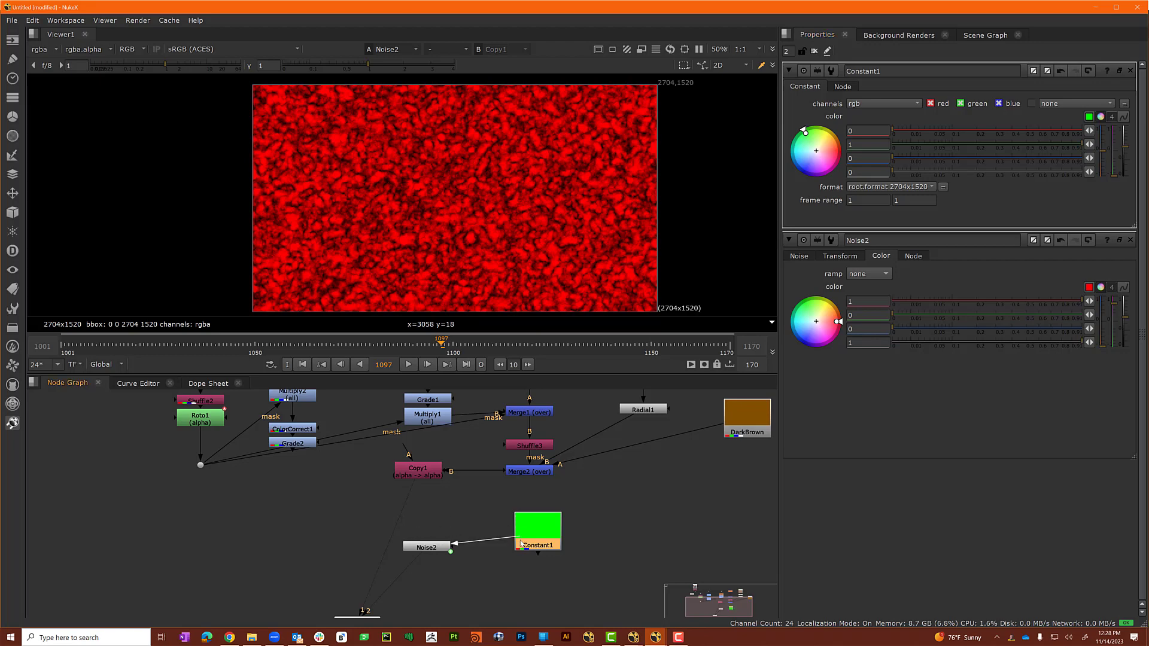
drag(432, 548, 435, 532)
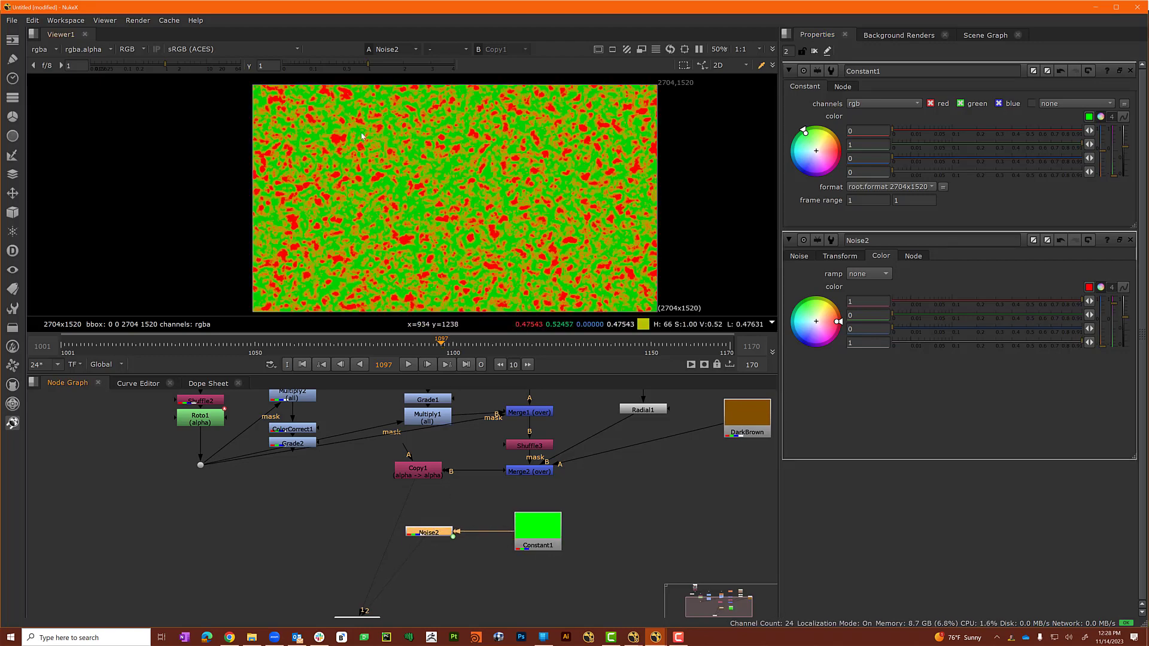
click(409, 364)
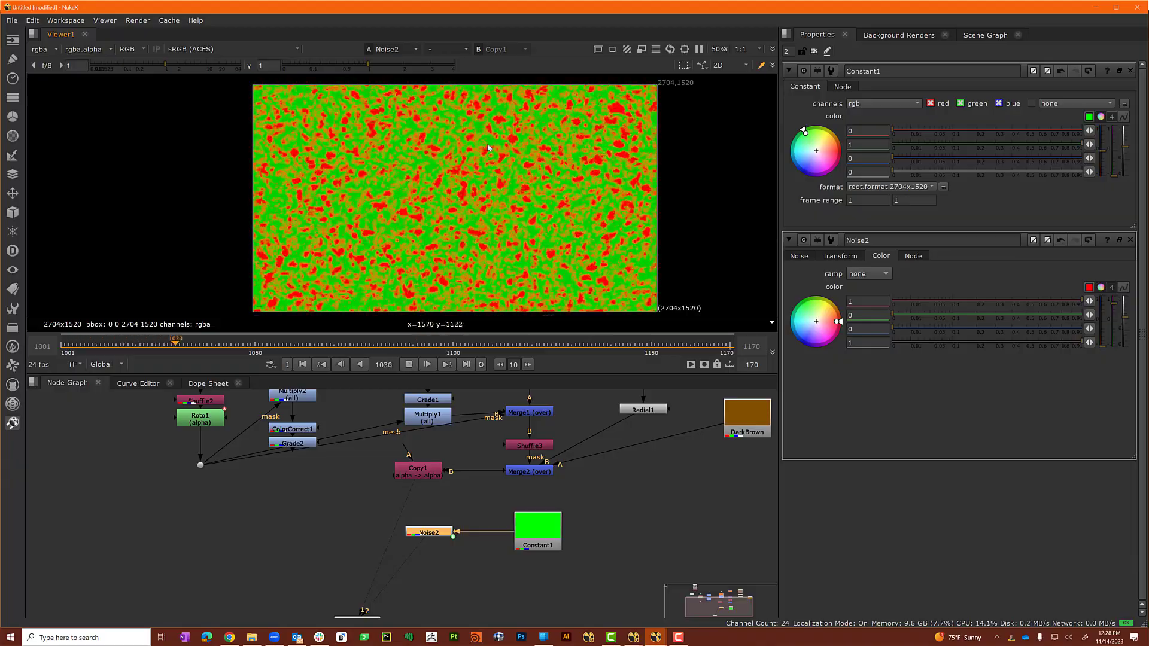
scroll(504, 237, up, 5)
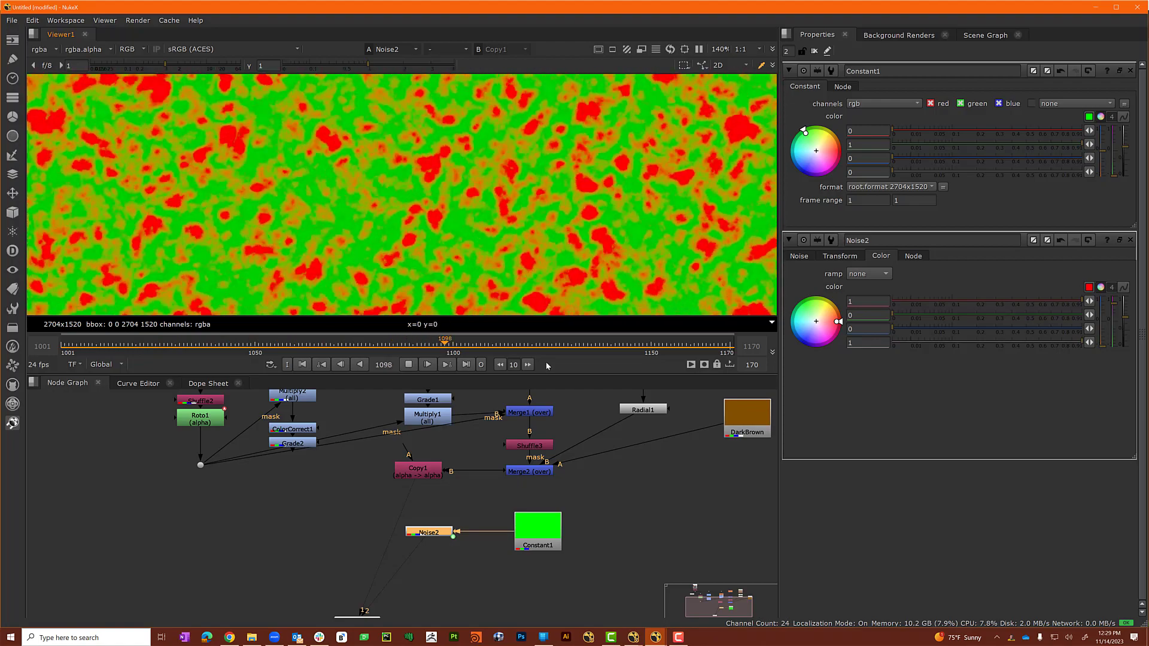
click(410, 365)
key(f)
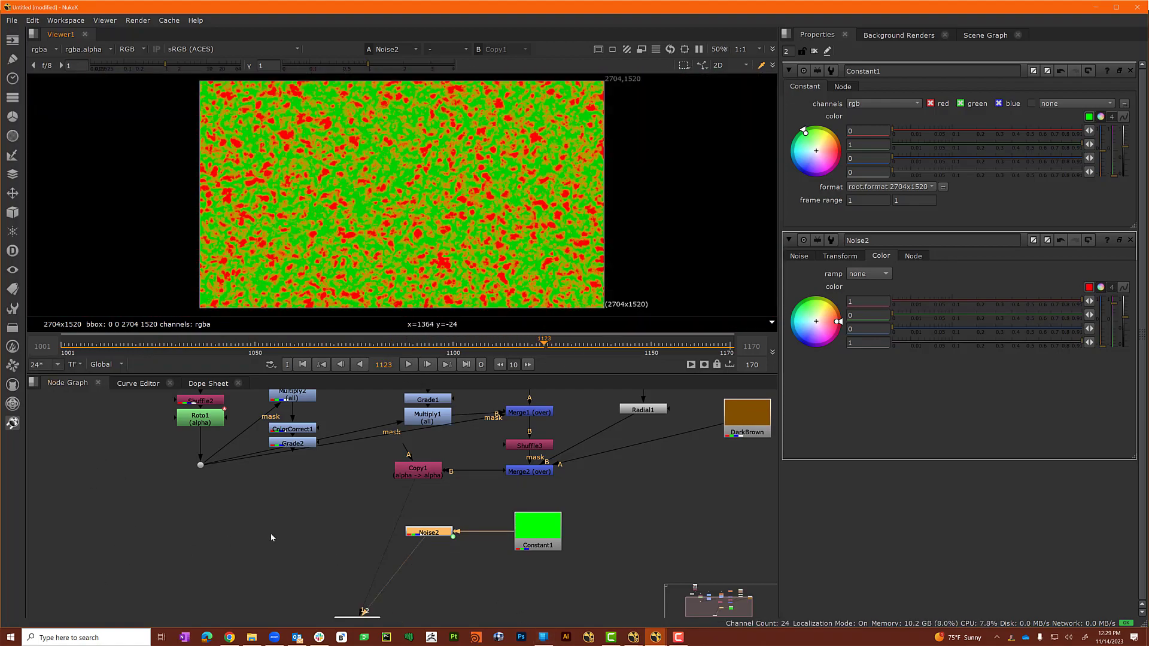
Connect Copy1's A input to Noise2 and view Copy1's output.
click(328, 542)
drag(405, 452, 415, 532)
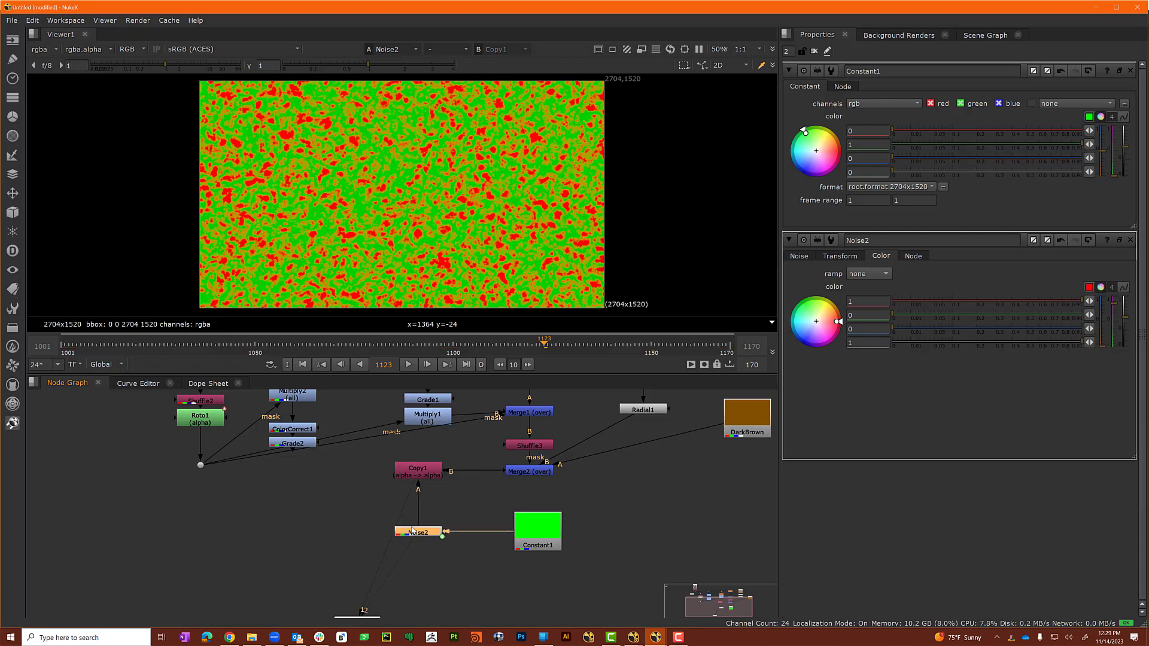
click(434, 573)
key(1)
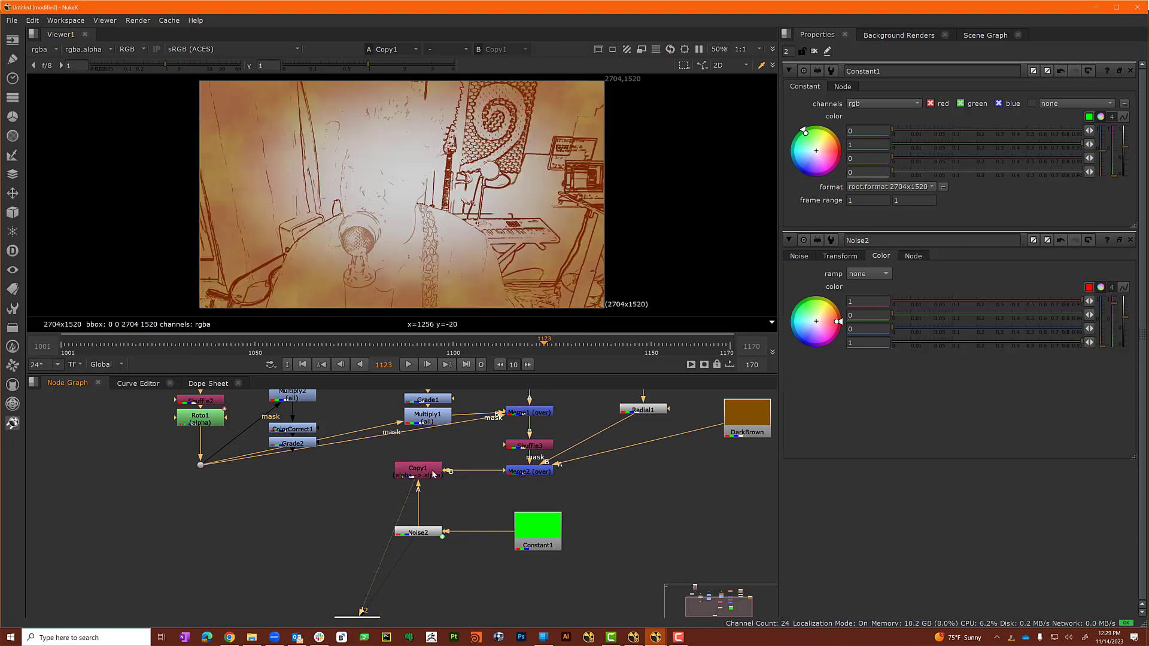
Set Copy1's first two source channels to rgba.red and rgba.green.
double_click(432, 474)
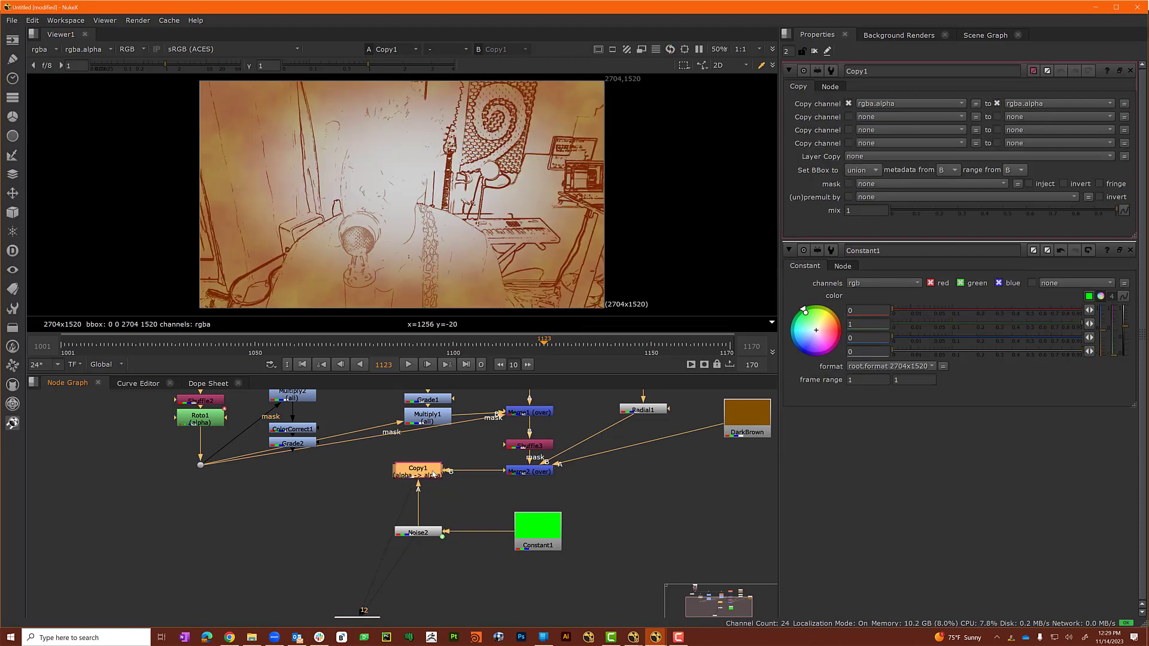
click(886, 106)
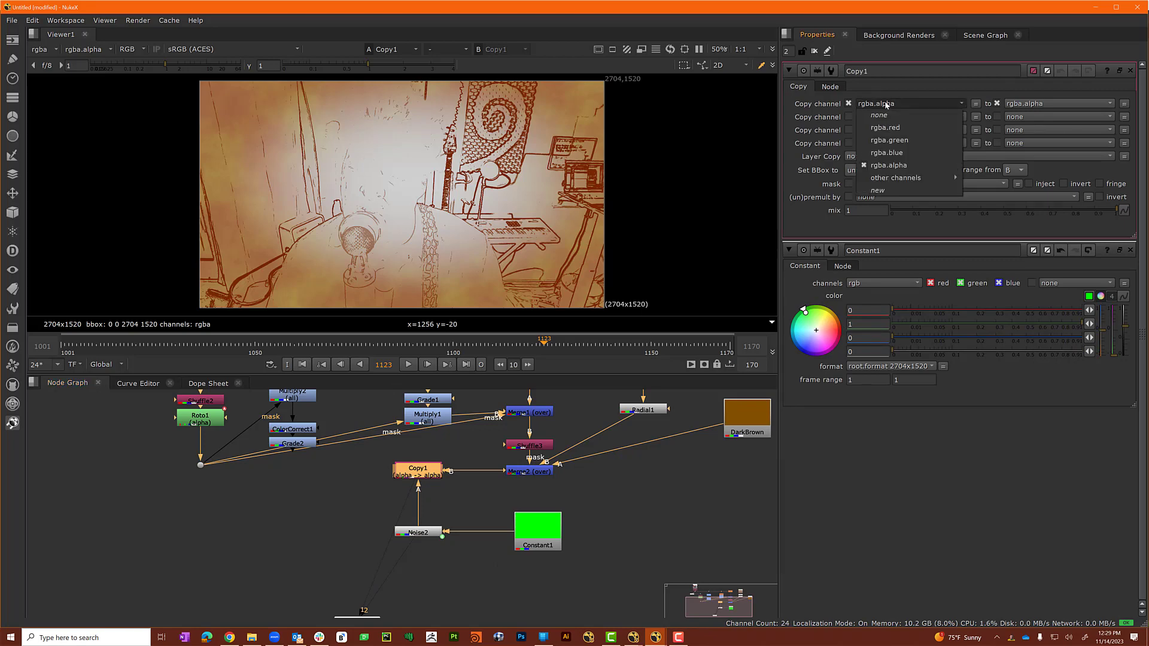
click(888, 133)
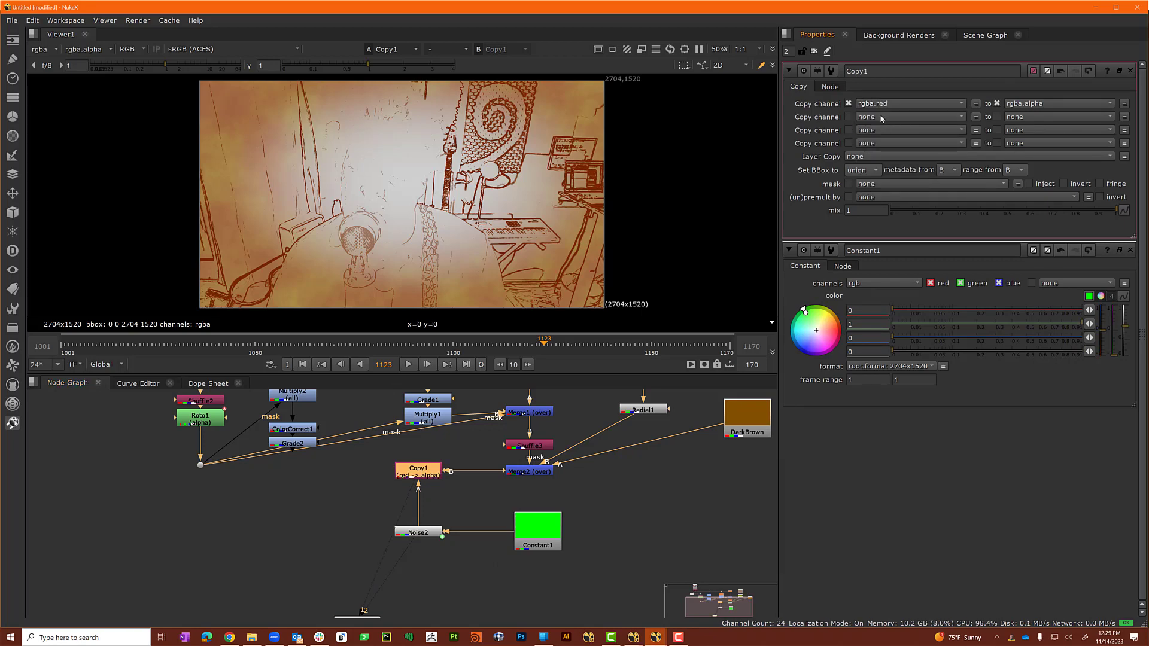
click(880, 117)
click(888, 154)
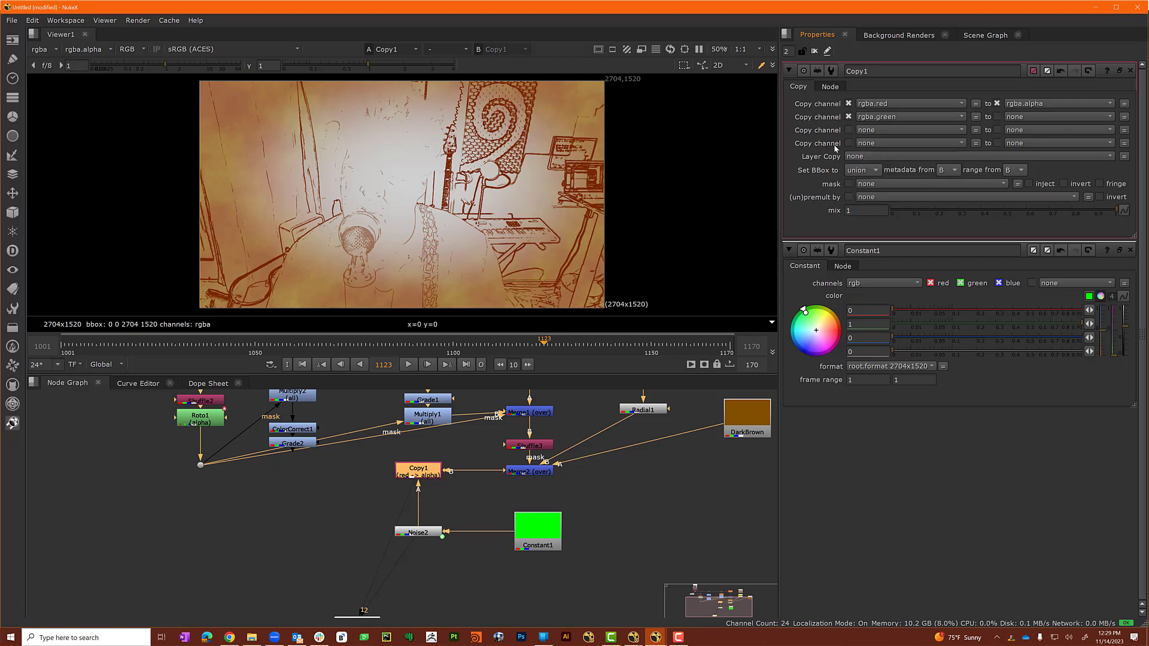
Set Copy1's first two destination channels to IDist.u and IDist.v.
click(1047, 103)
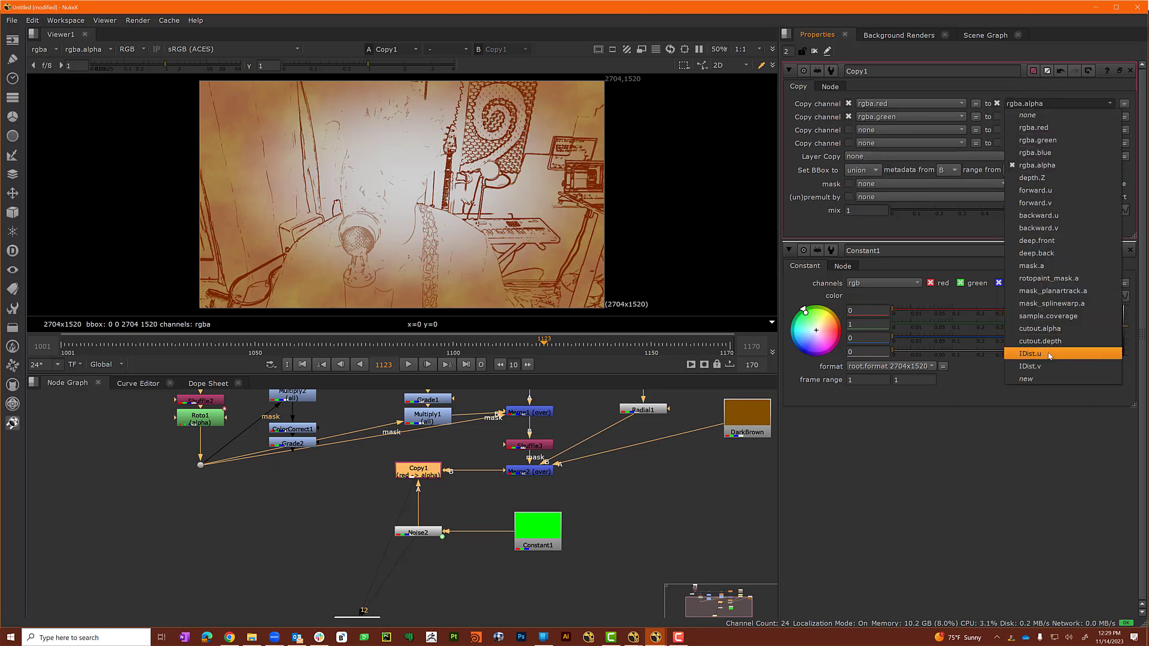
click(1049, 354)
click(1029, 117)
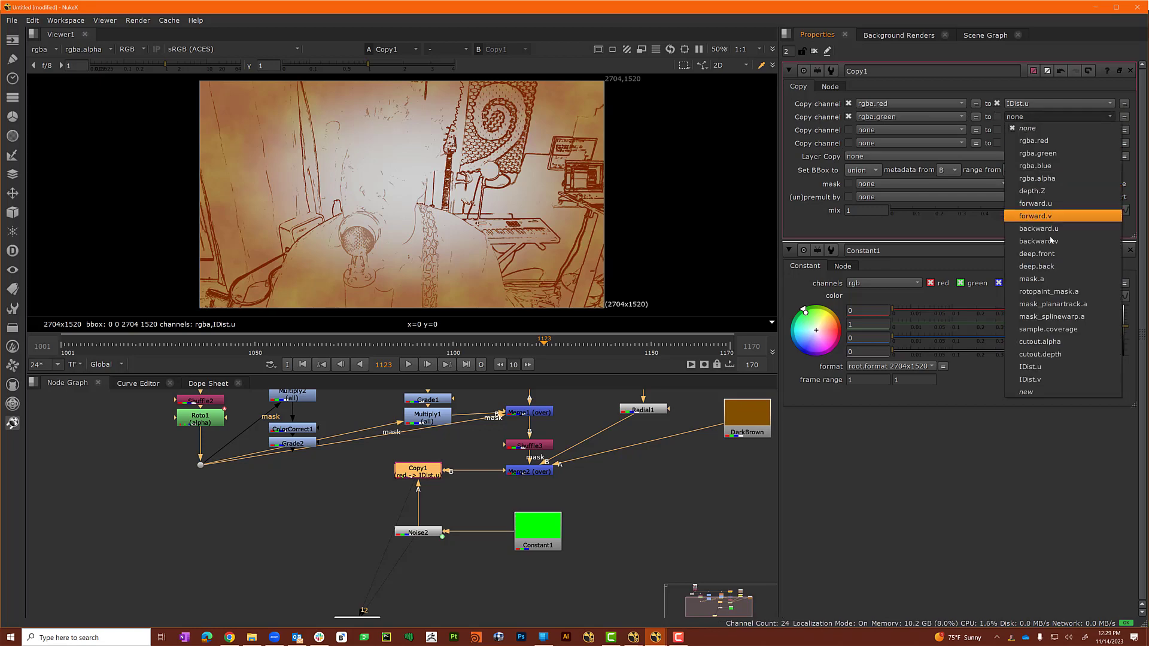
click(1053, 379)
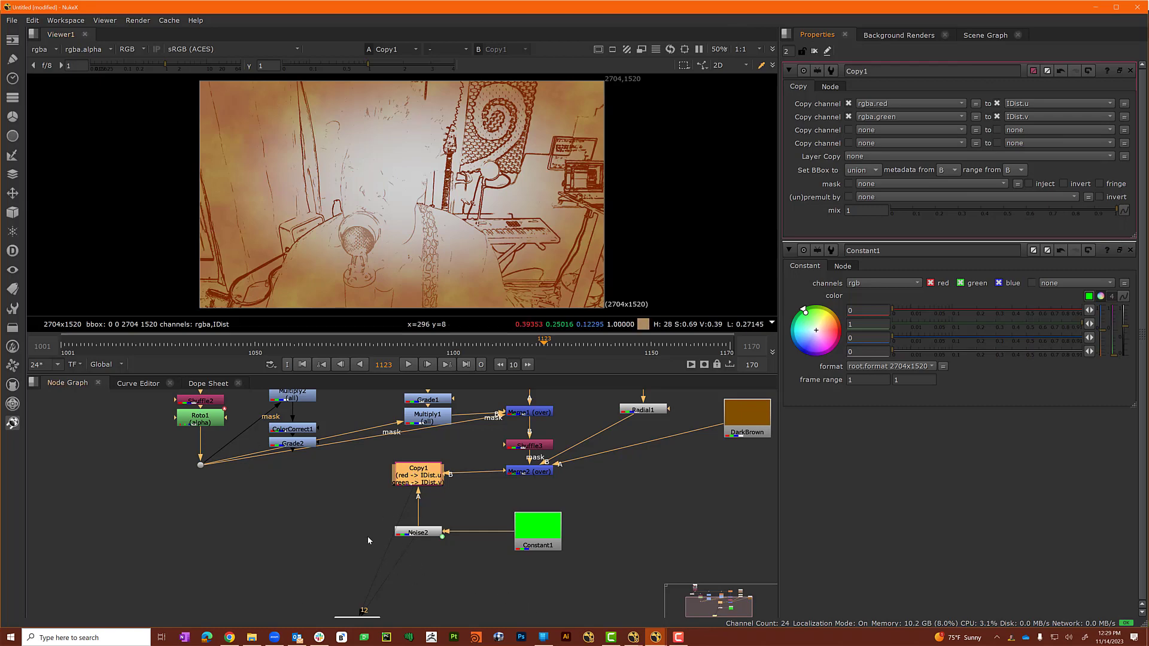
Check the IDist layer of Copy1 in the viewer, and return the display to rgba.
click(42, 50)
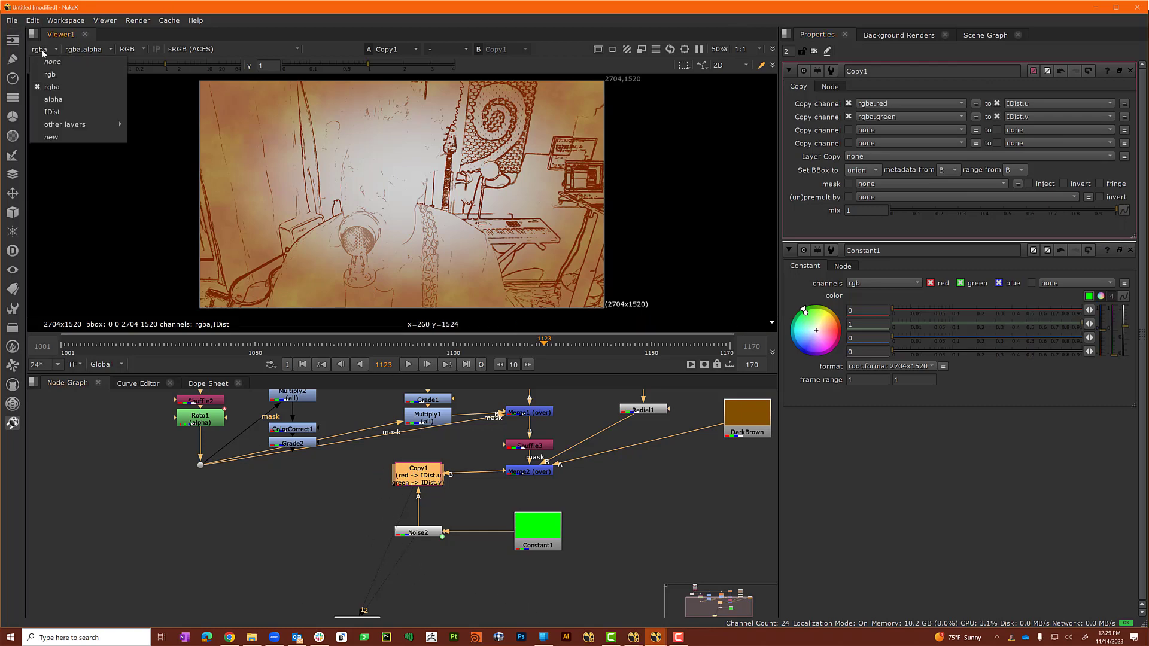
click(51, 114)
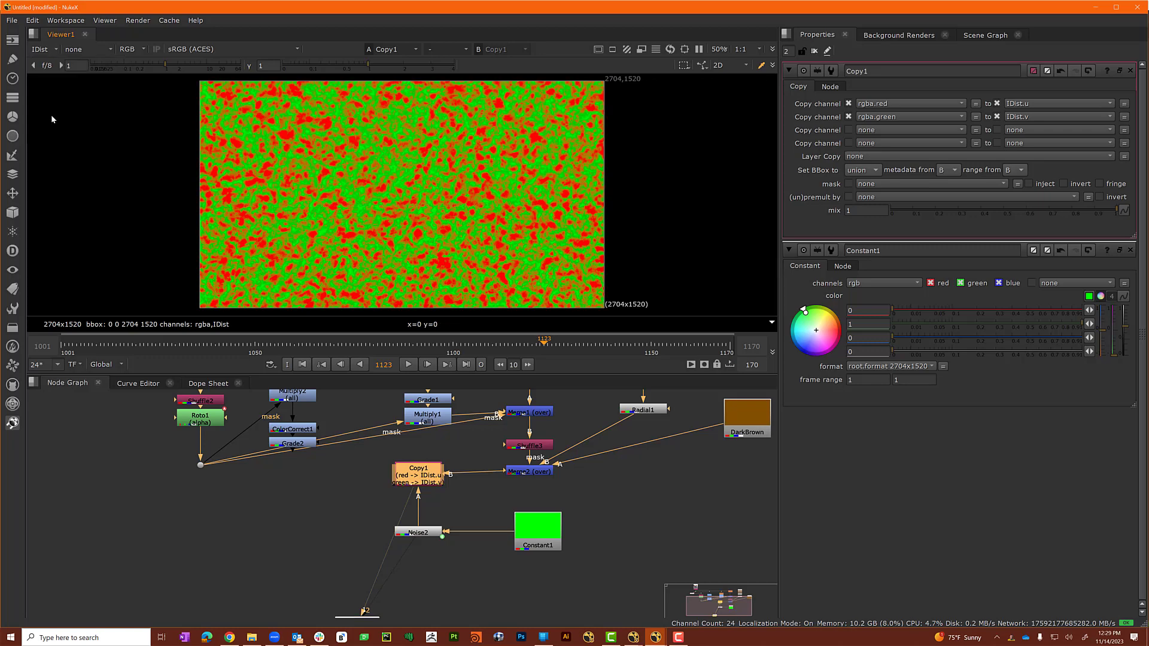
click(47, 49)
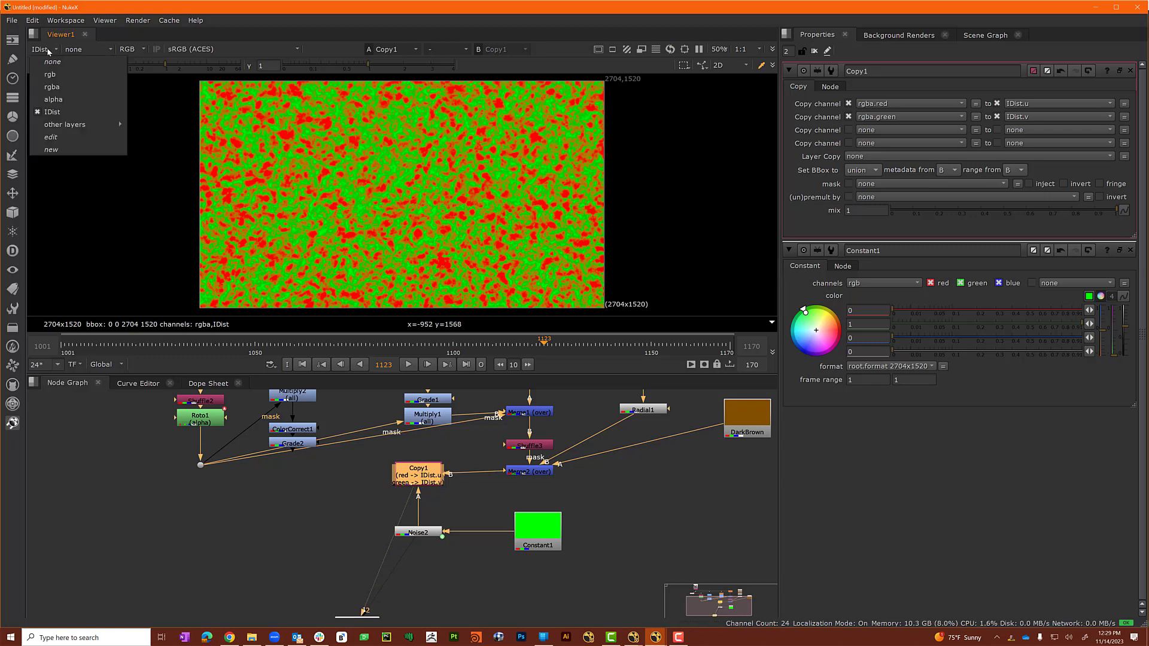
click(52, 87)
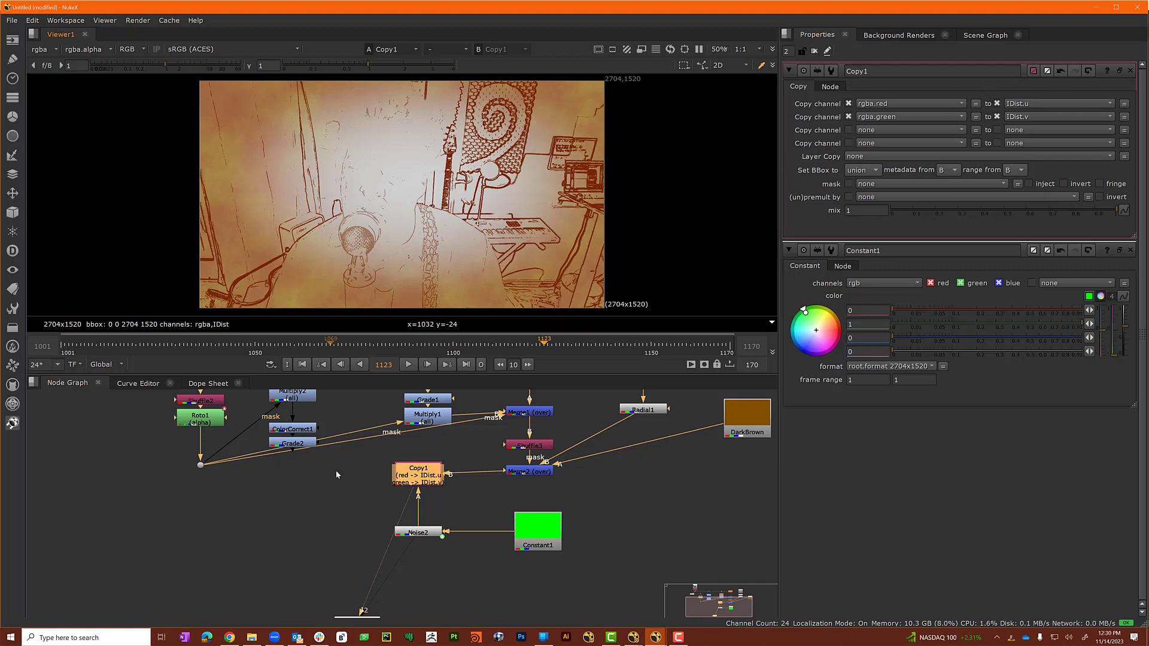
Add an IDistort node beside Copy1, connect its input to Copy1, and view its output.
click(281, 499)
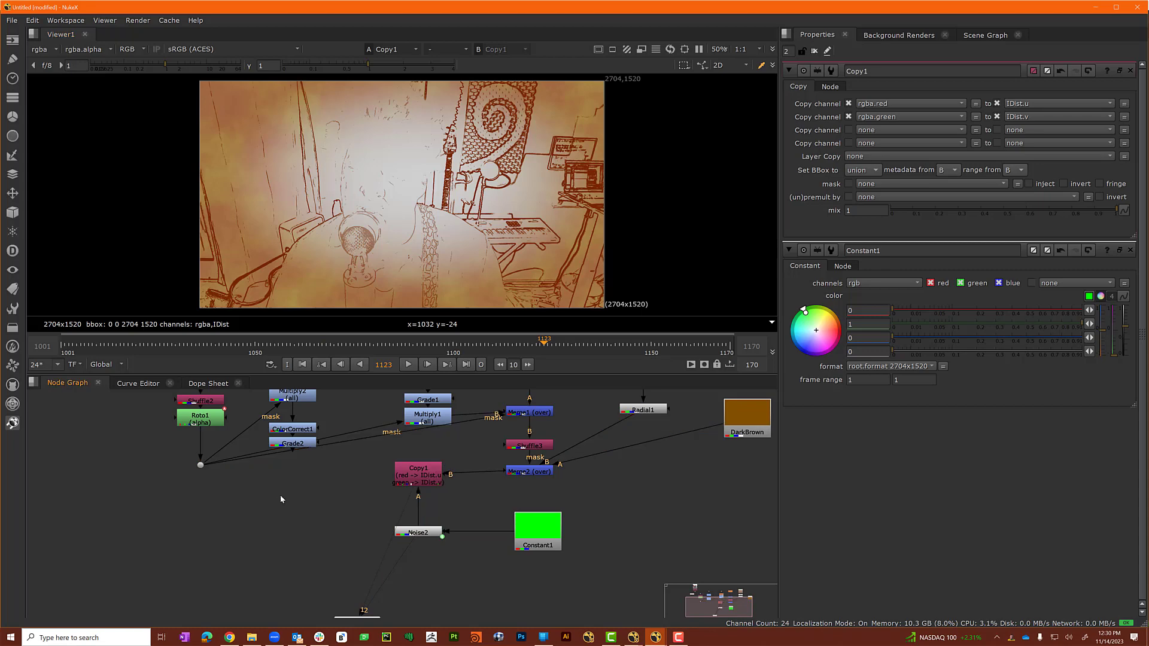
key(Tab)
text(i)
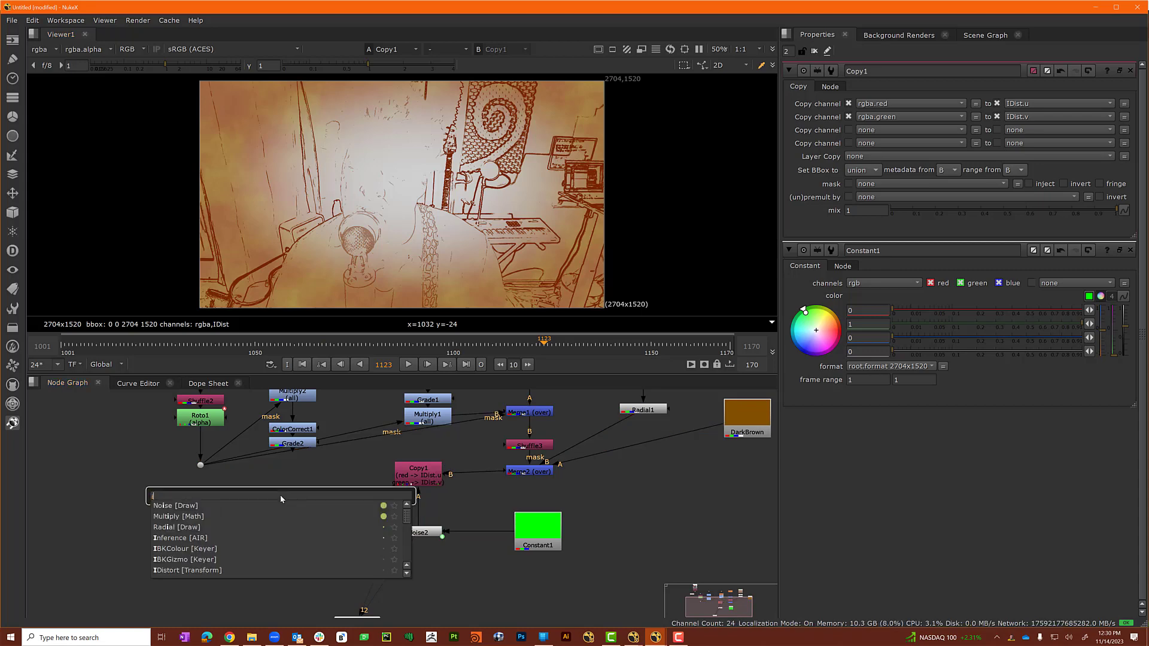
text(d)
key(Down)
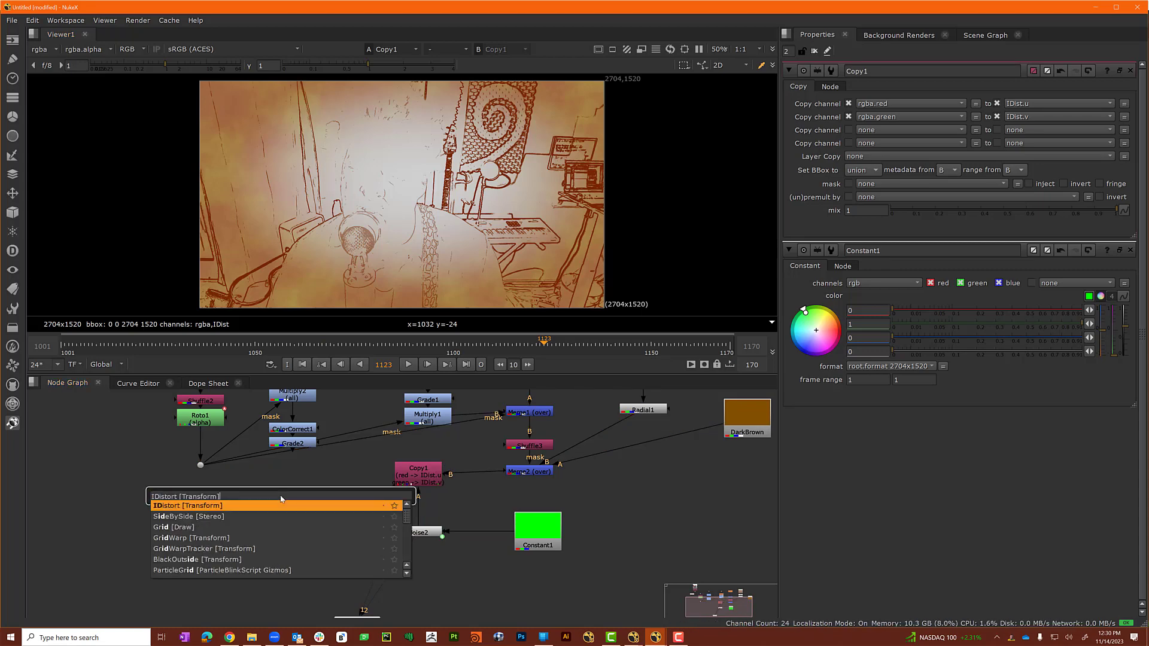
key(Return)
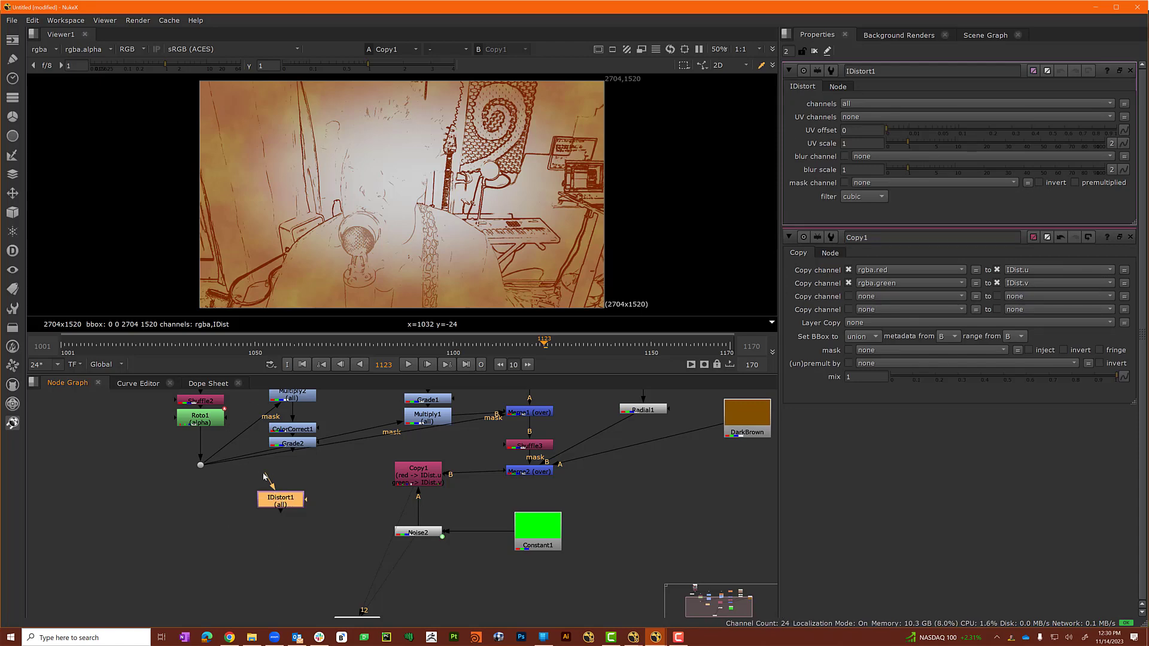
drag(266, 477, 419, 476)
drag(283, 505, 297, 486)
key(1)
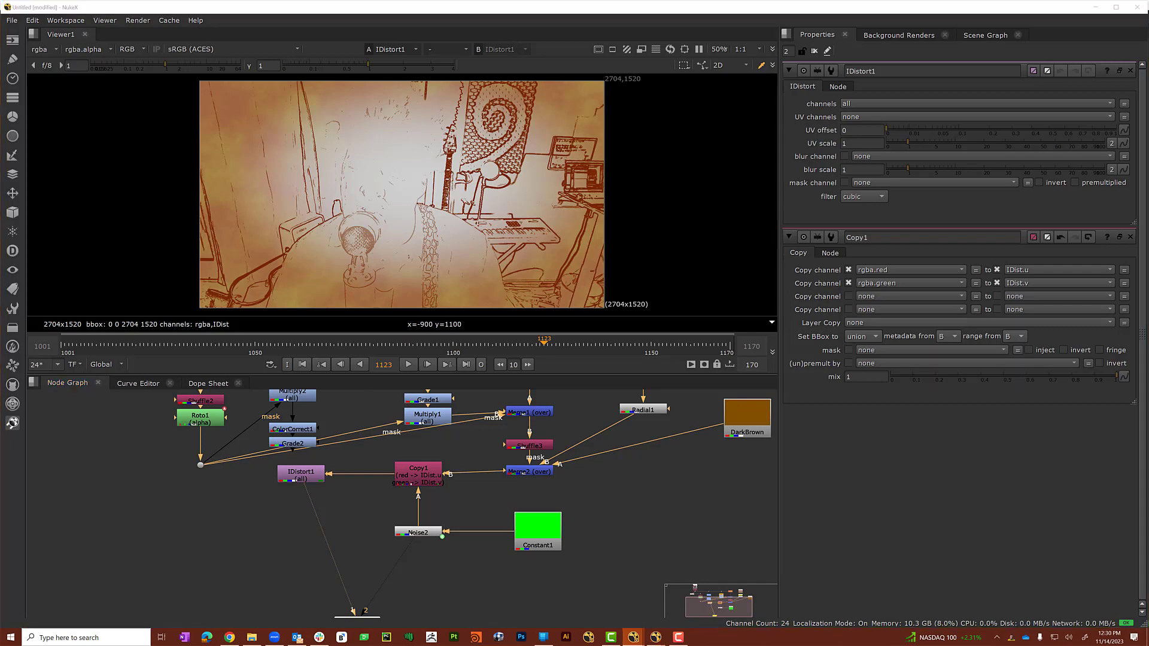
Set IDistort1's channels to rgba and its UV channels to IDist.
click(860, 103)
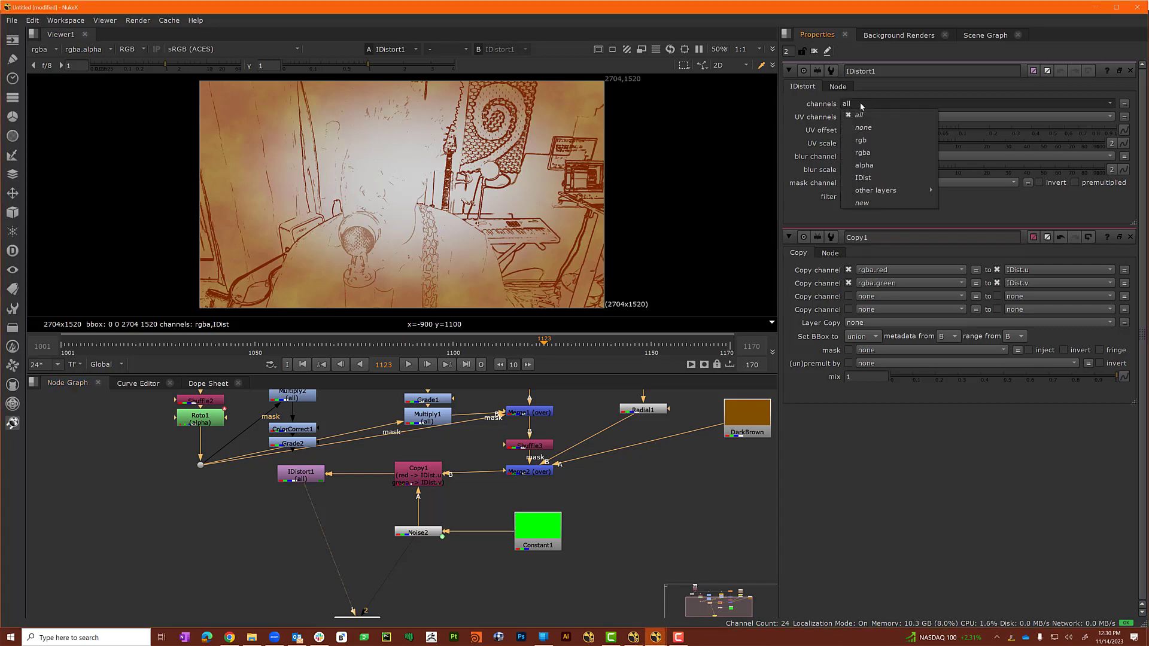
click(874, 154)
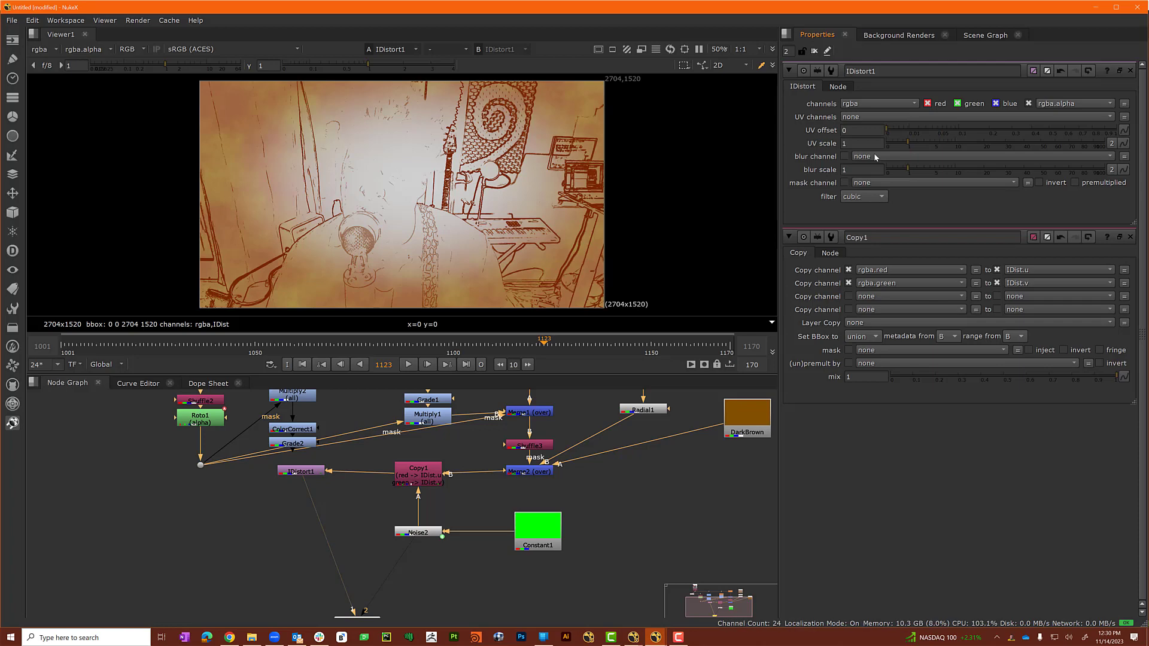
click(886, 114)
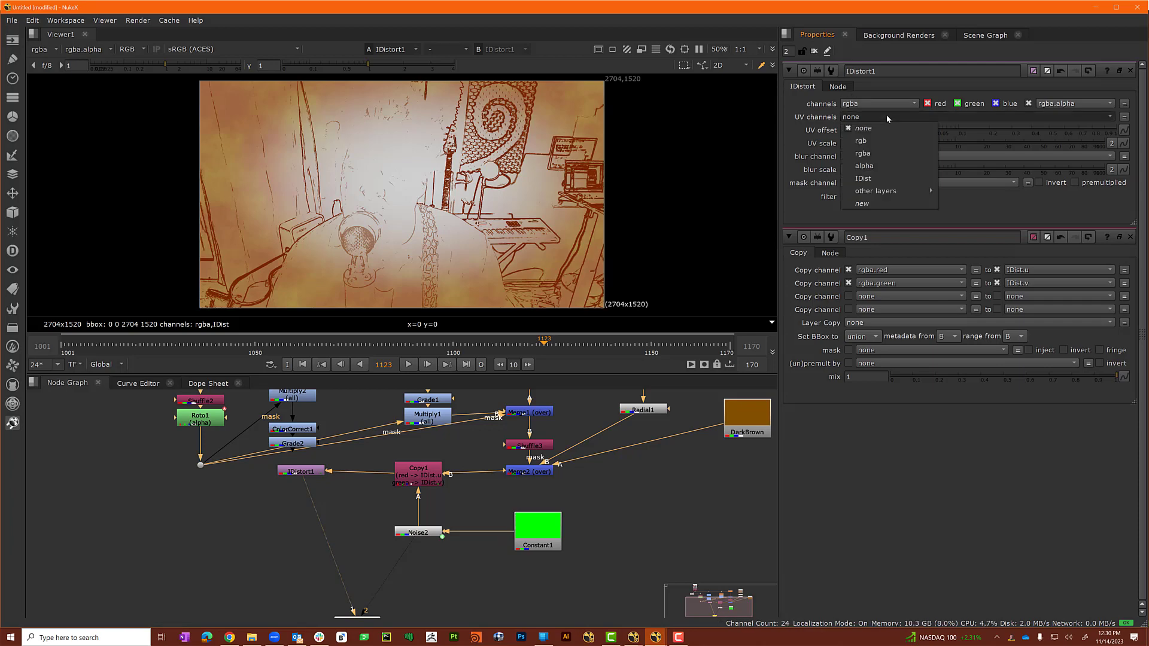
click(862, 179)
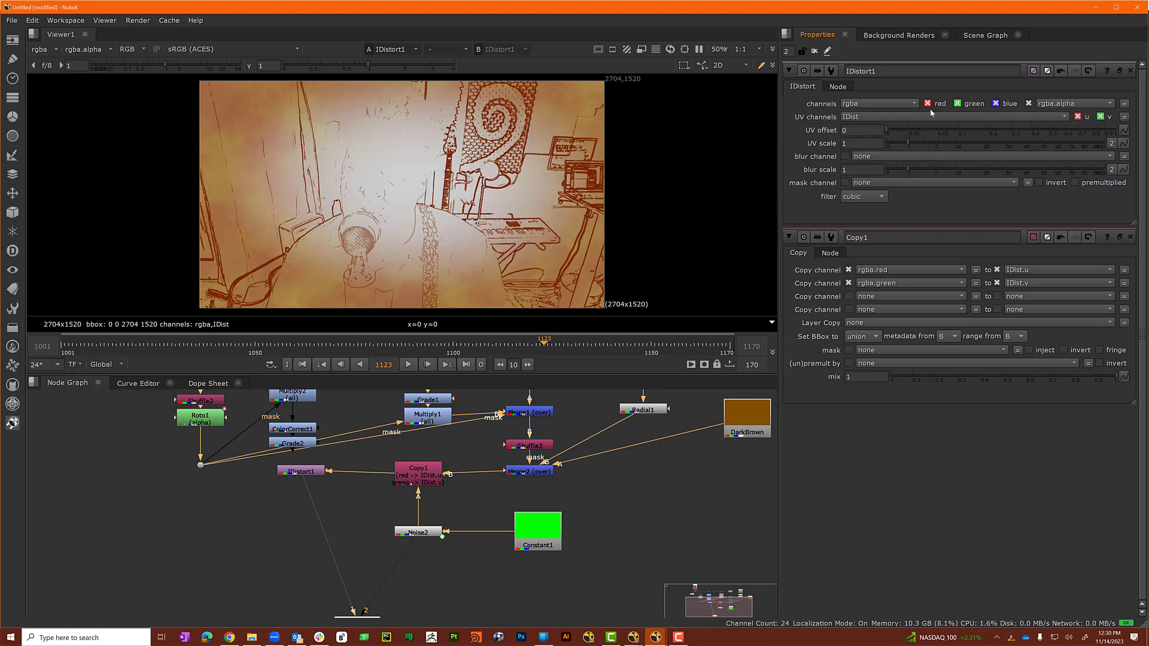
Set IDistort1's UV offset to 1 and UV scale to 10, and inspect the distorted edges up close.
click(858, 130)
text(1)
click(857, 143)
text(10)
key(Tab)
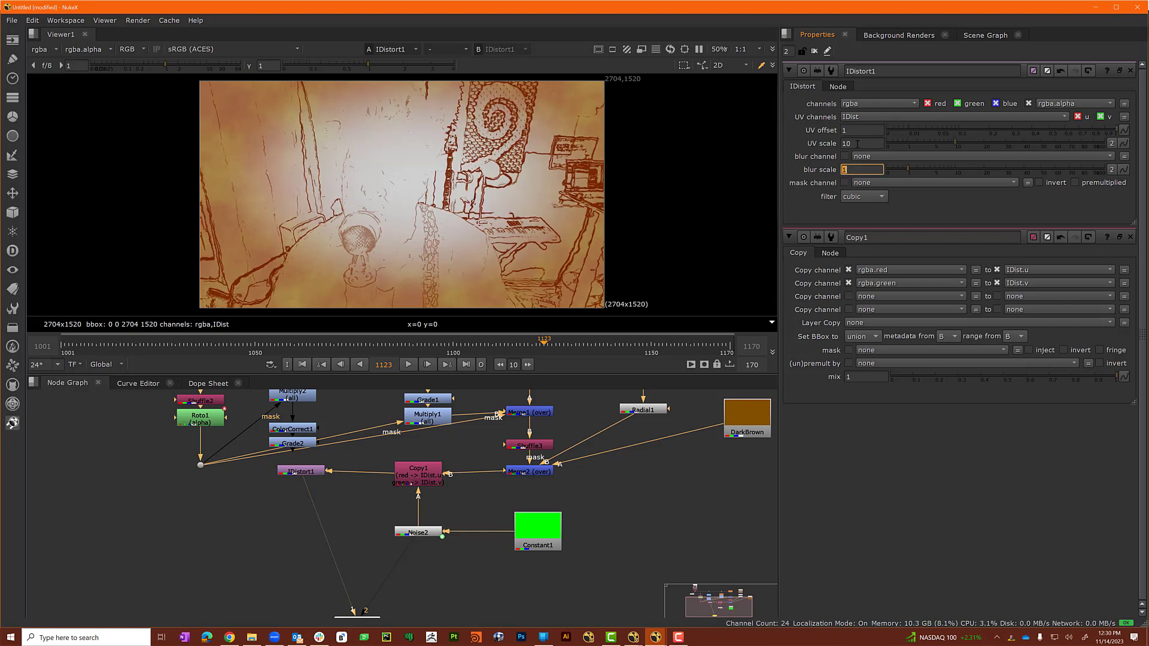
scroll(498, 145, up, 5)
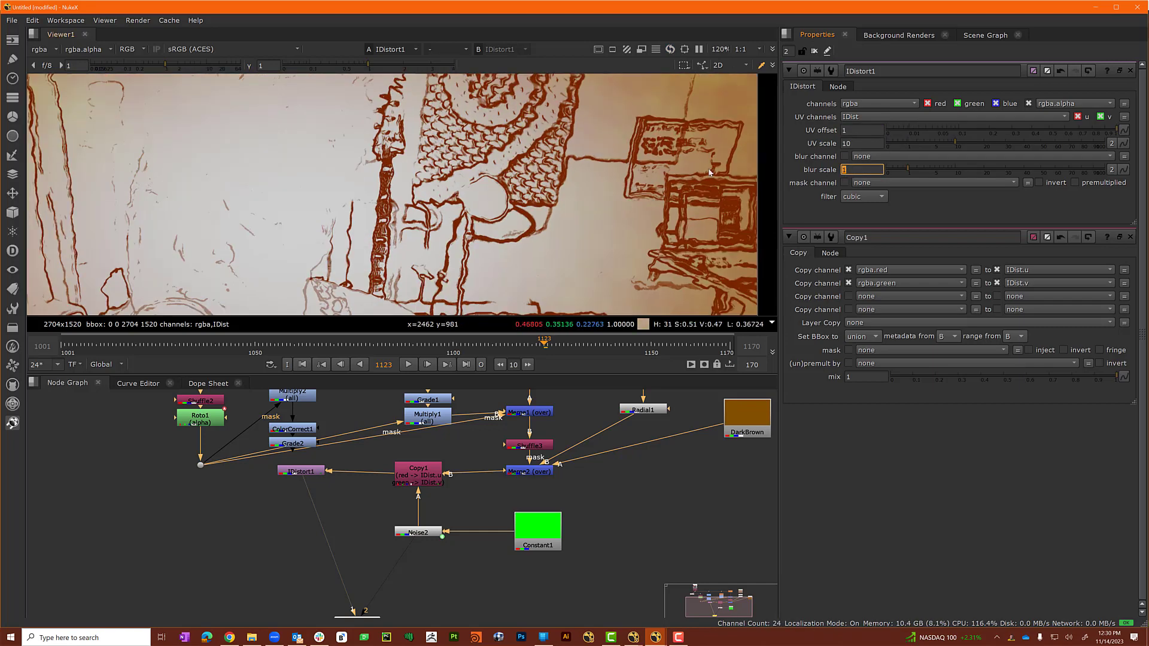
Set the blur scale of the IDistort1 node to 8.
click(312, 472)
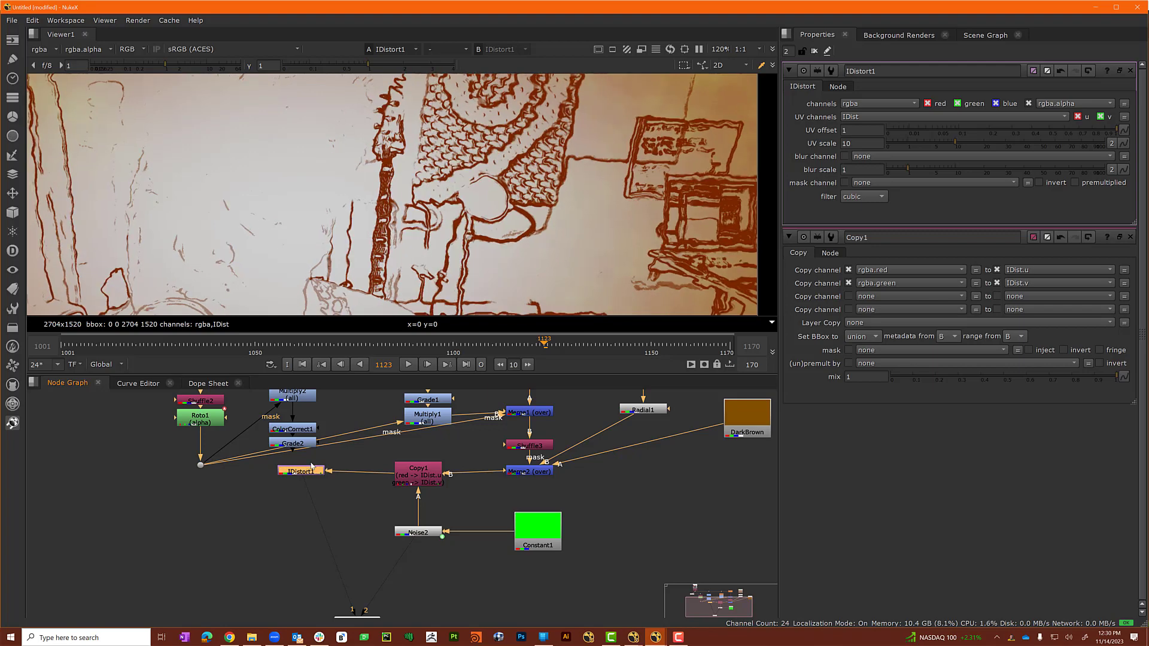
double_click(862, 170)
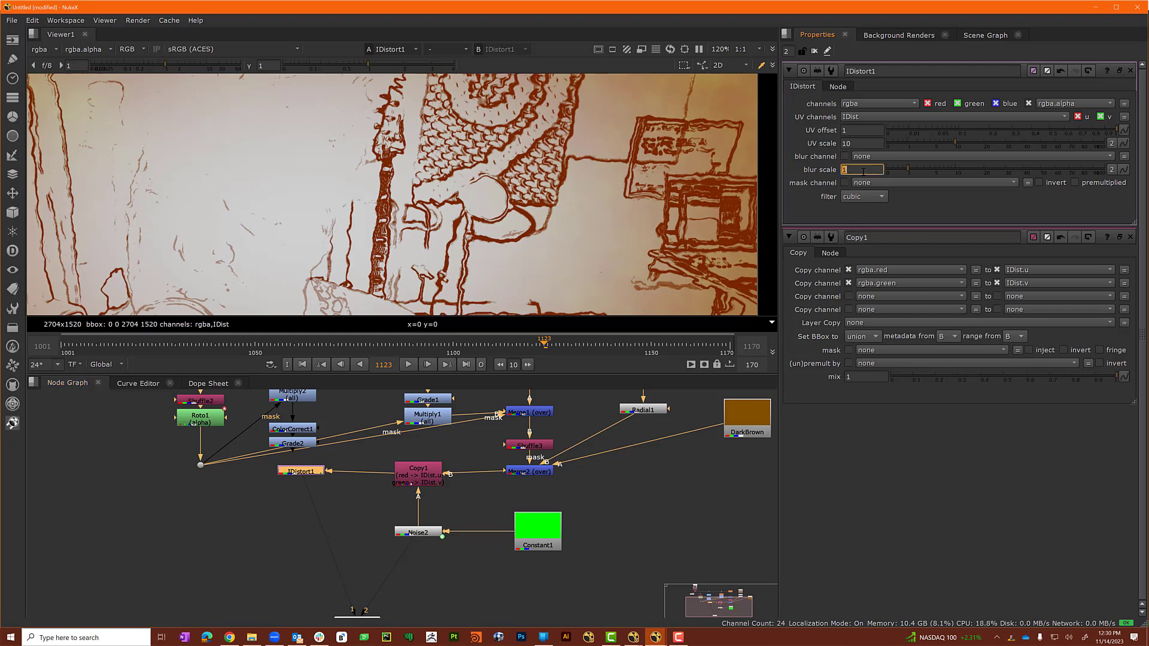
text(8)
key(Return)
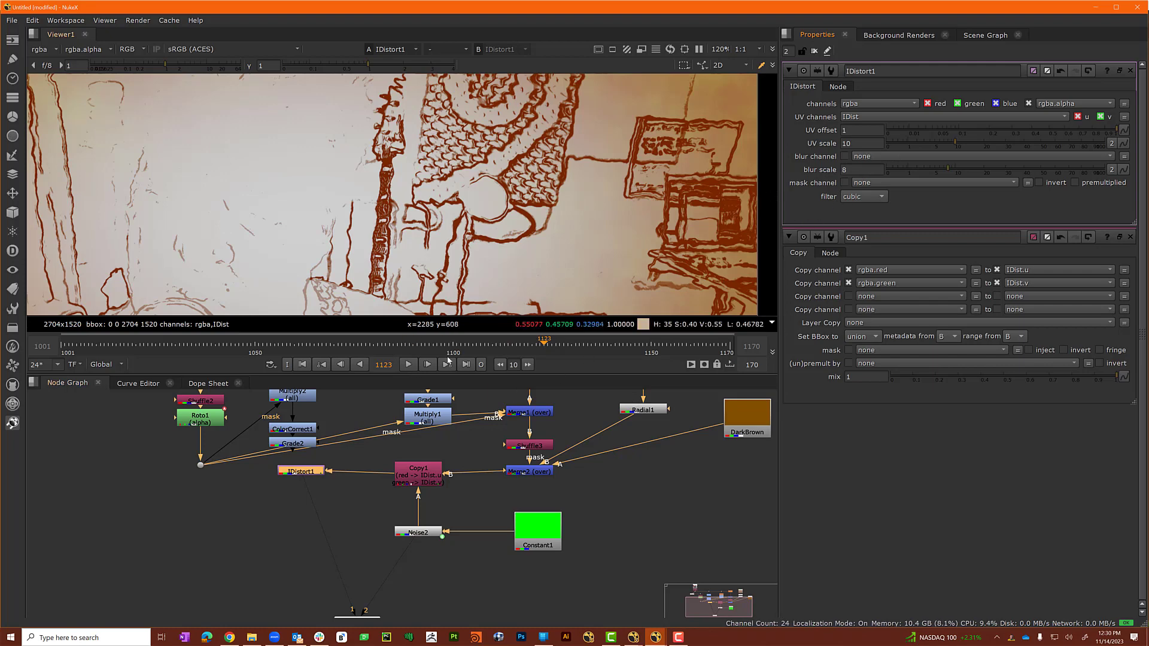
Play the shot and zoom into the line art to examine the animated distortion, stopping at frame 1152.
click(409, 365)
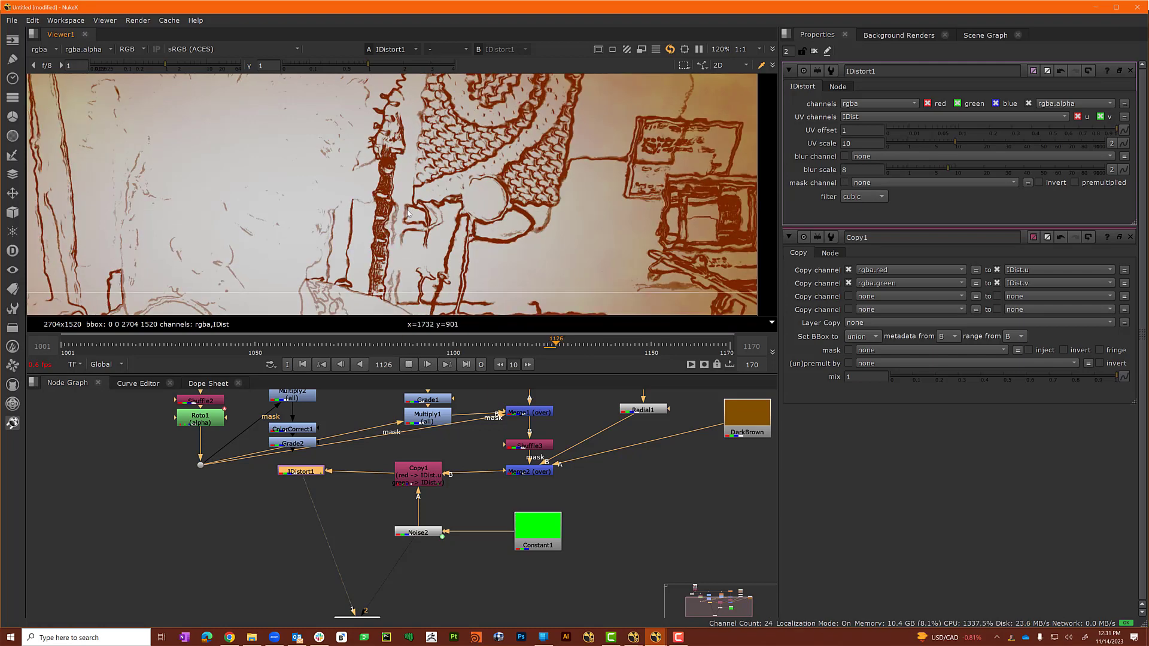
key(f)
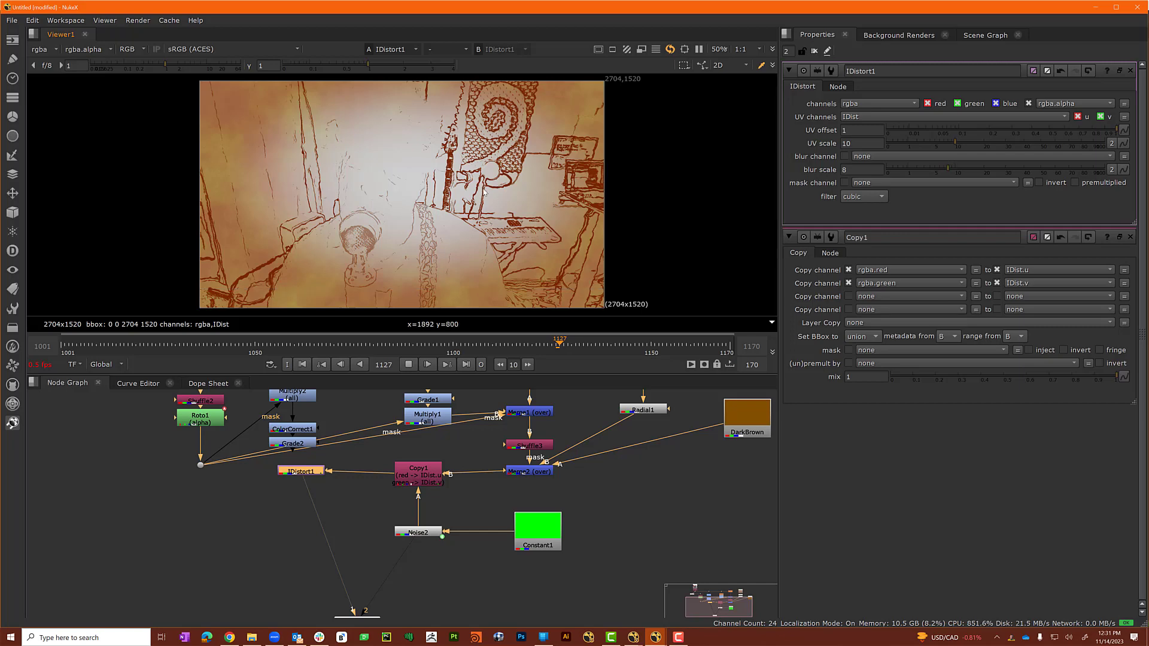
scroll(485, 192, up, 4)
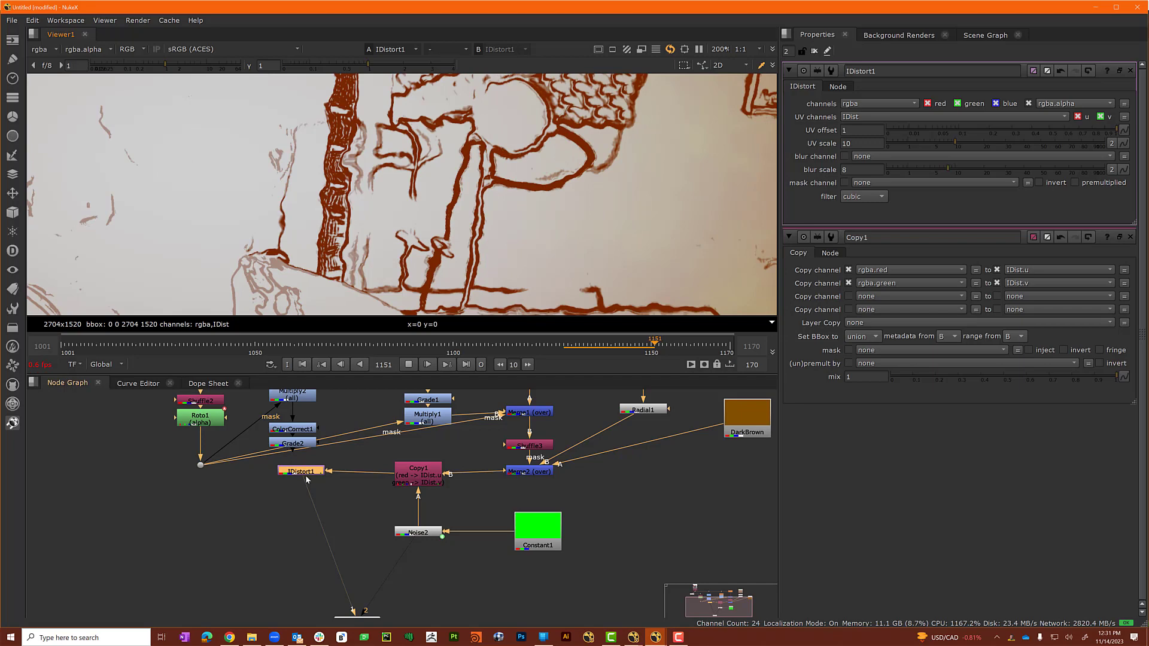
click(408, 364)
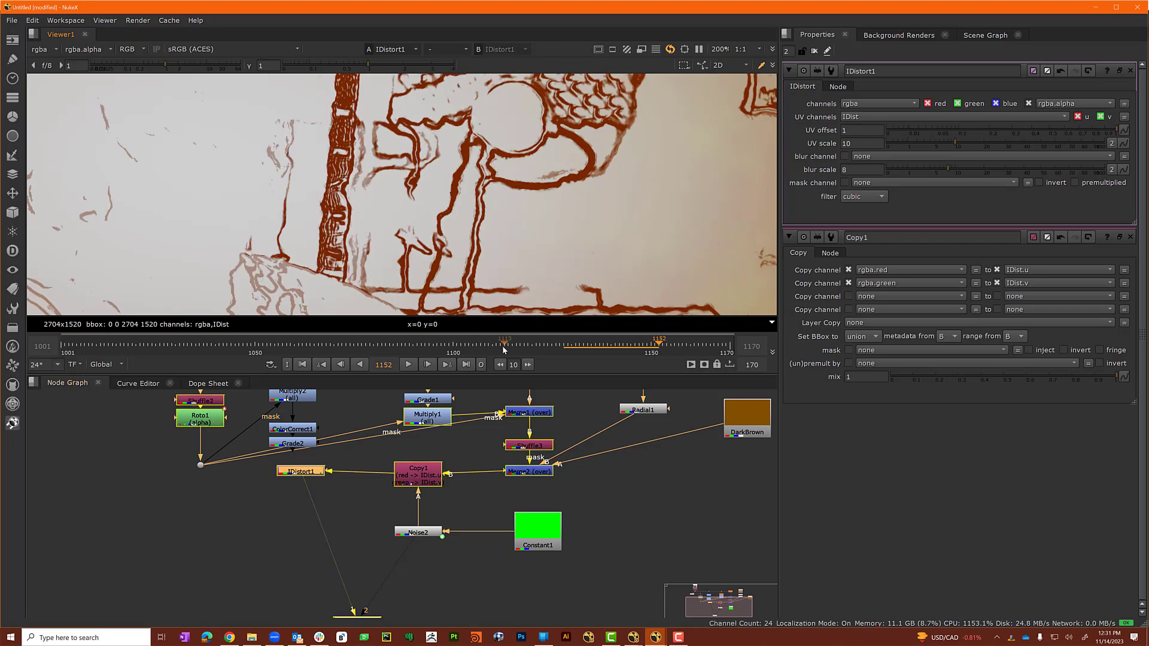
Limit playback to frames 1128–1153 and play that range to review the line distortion.
click(565, 344)
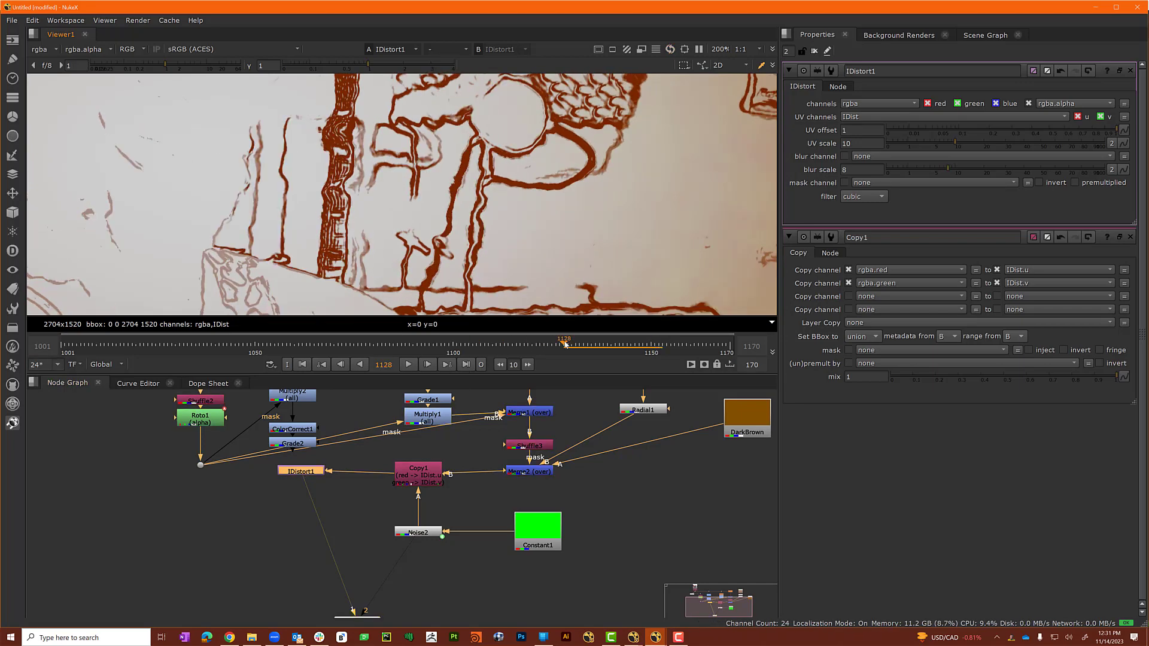
key(i)
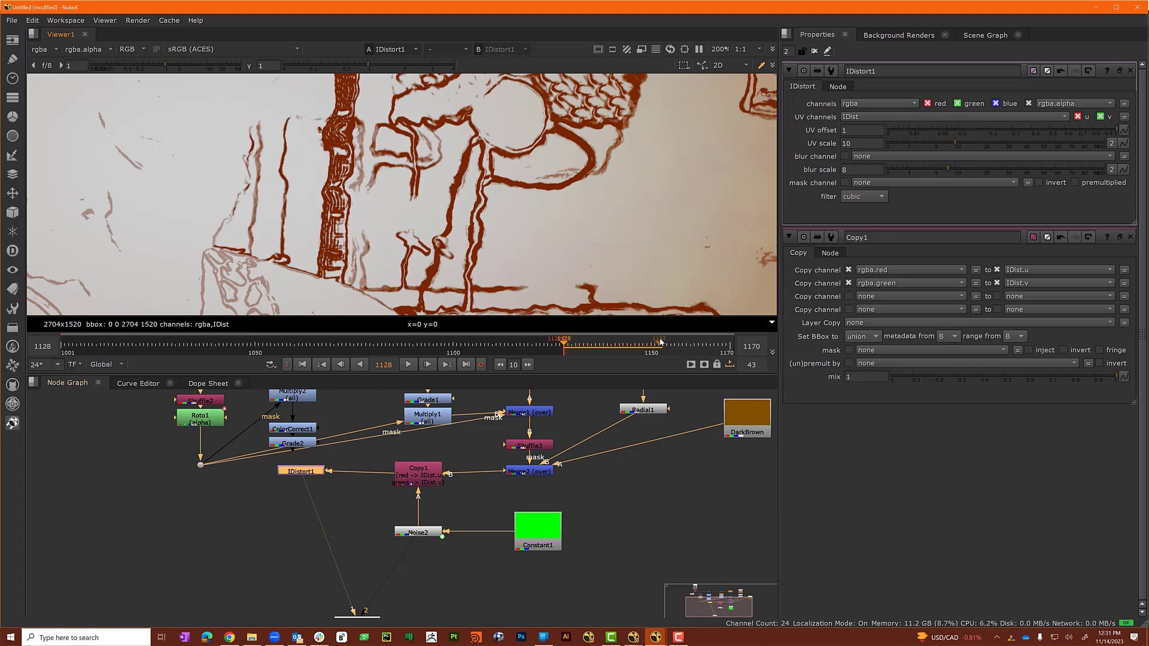
click(662, 343)
key(o)
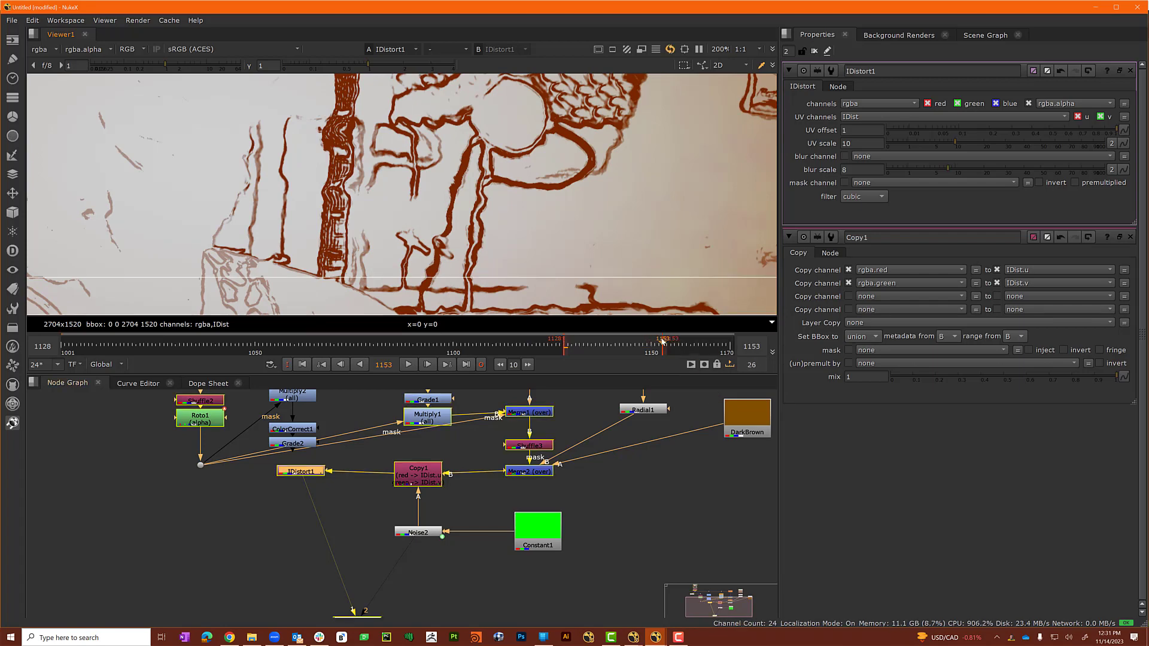
click(409, 365)
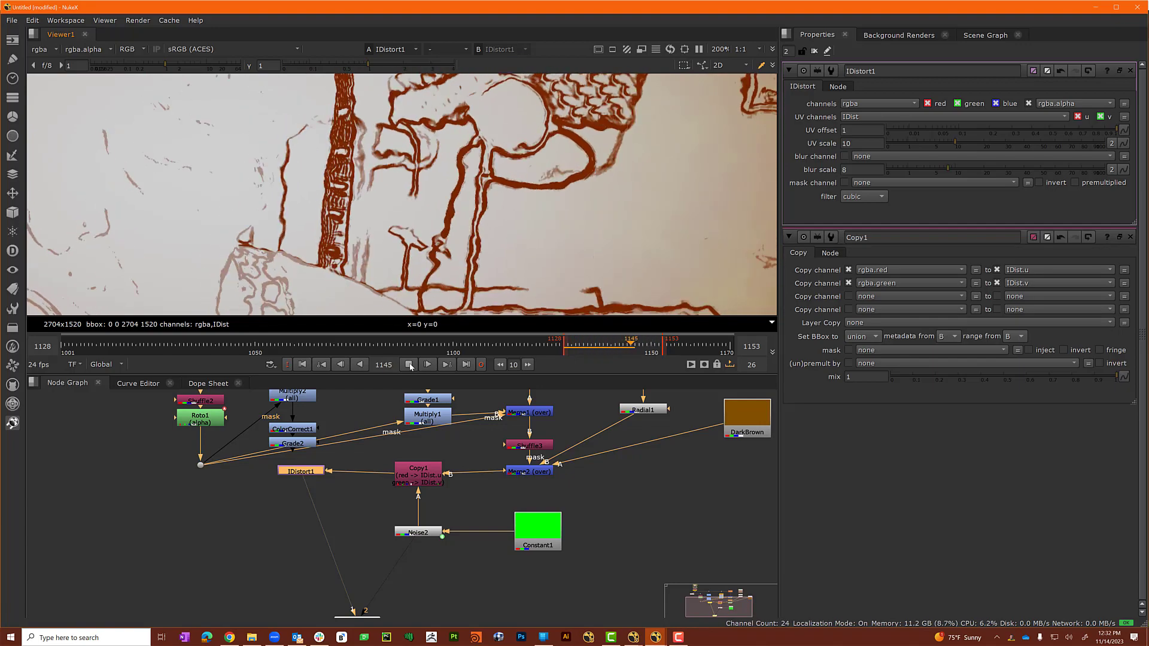
click(409, 365)
Remove the in and out points so playback covers the full range of frames 1001–1170 again.
key(o)
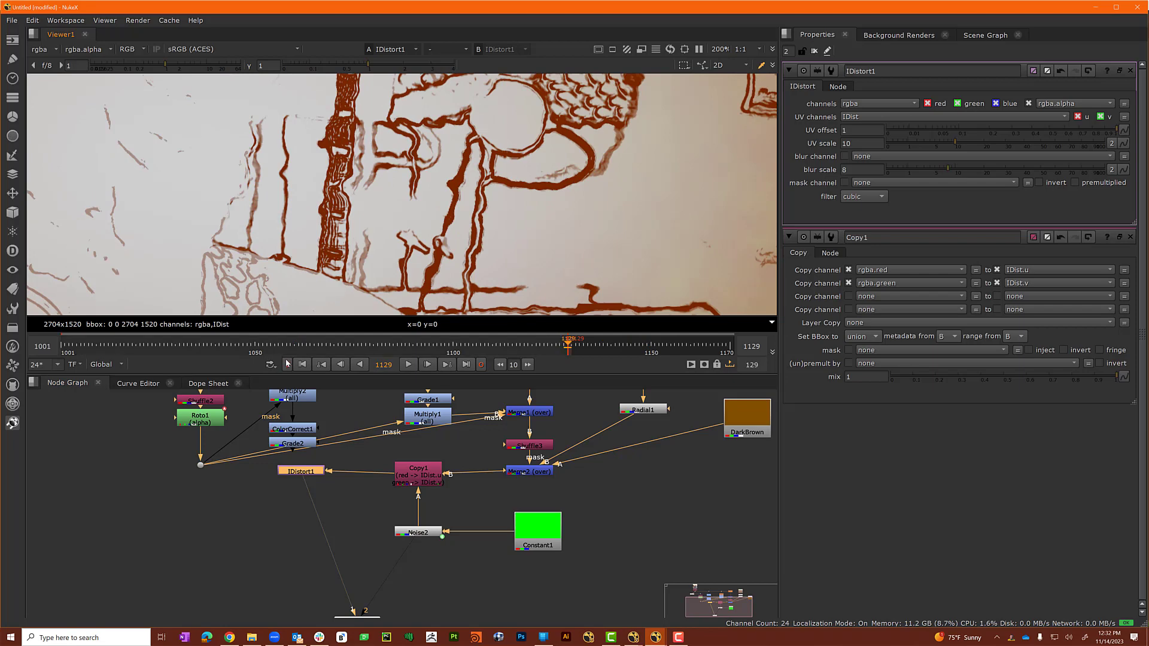
click(287, 364)
click(480, 364)
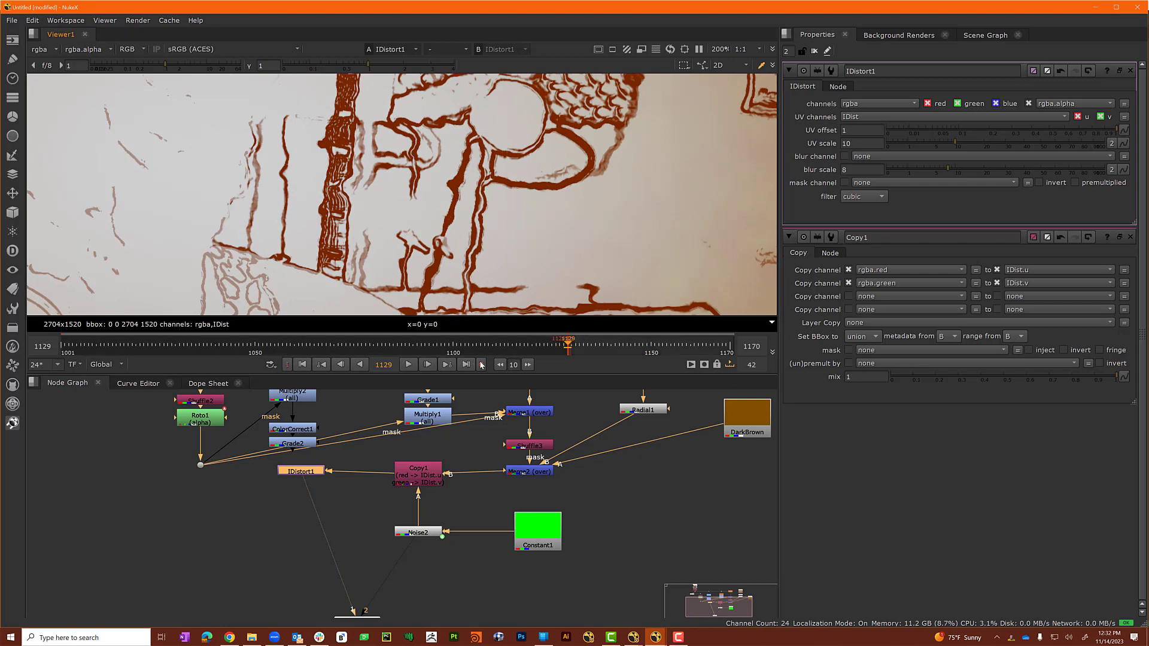
click(482, 365)
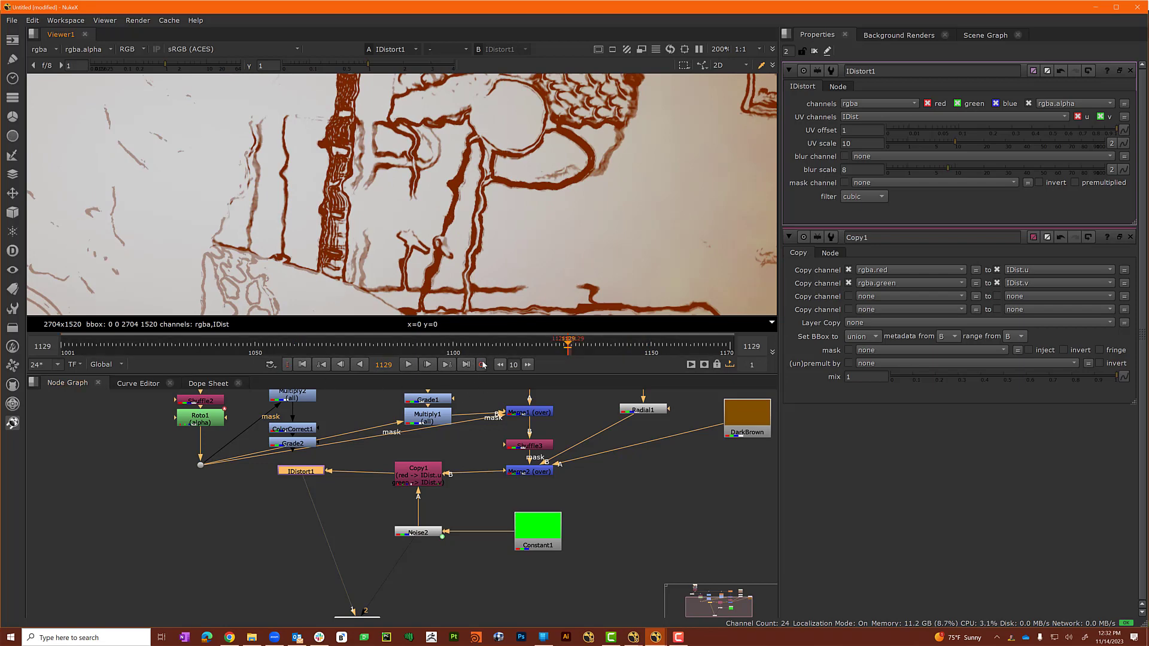
click(730, 365)
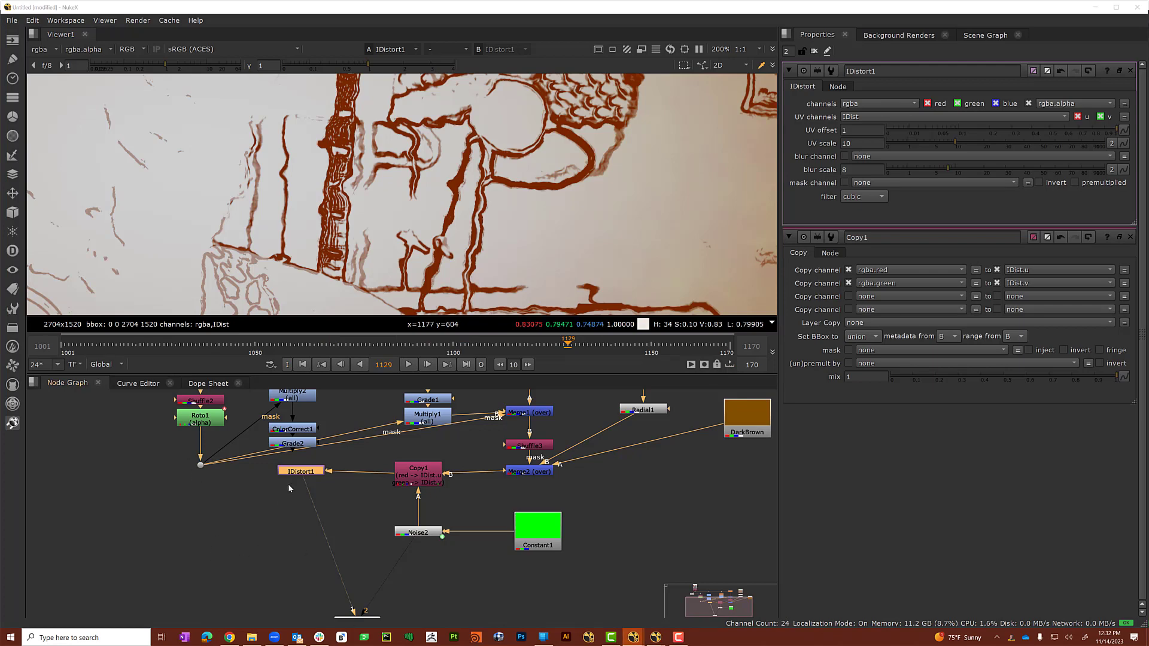
Shift IDistort1 closer to Copy1, add a Merge node beside it, and set its operation to soft-light.
drag(294, 471, 335, 475)
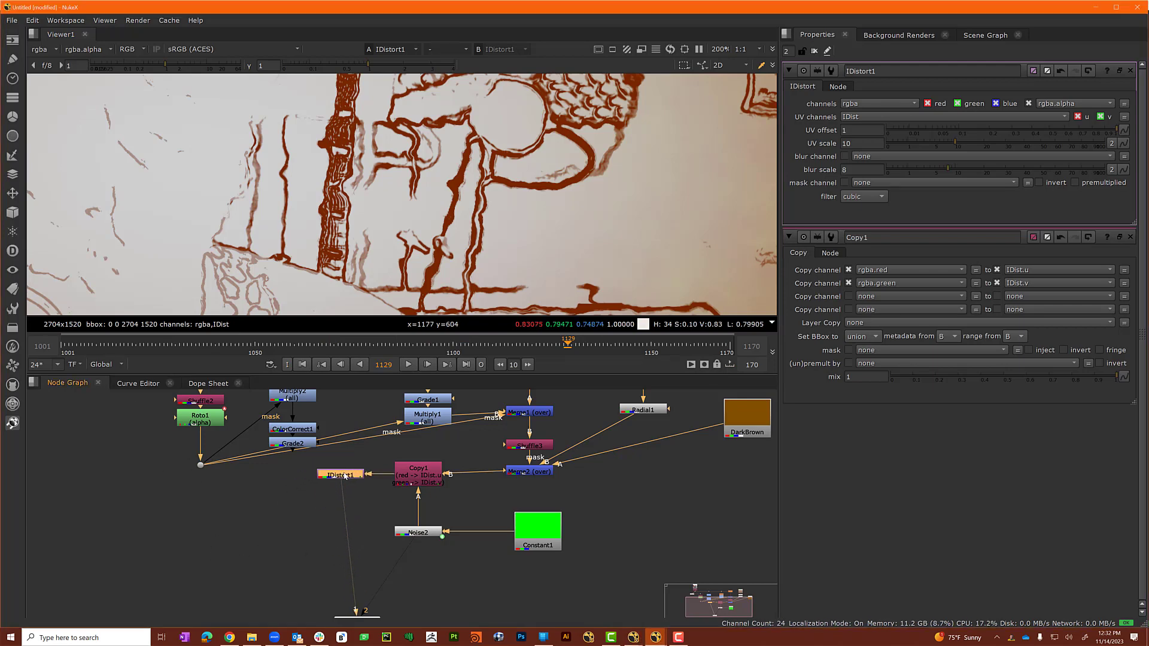
click(268, 487)
key(m)
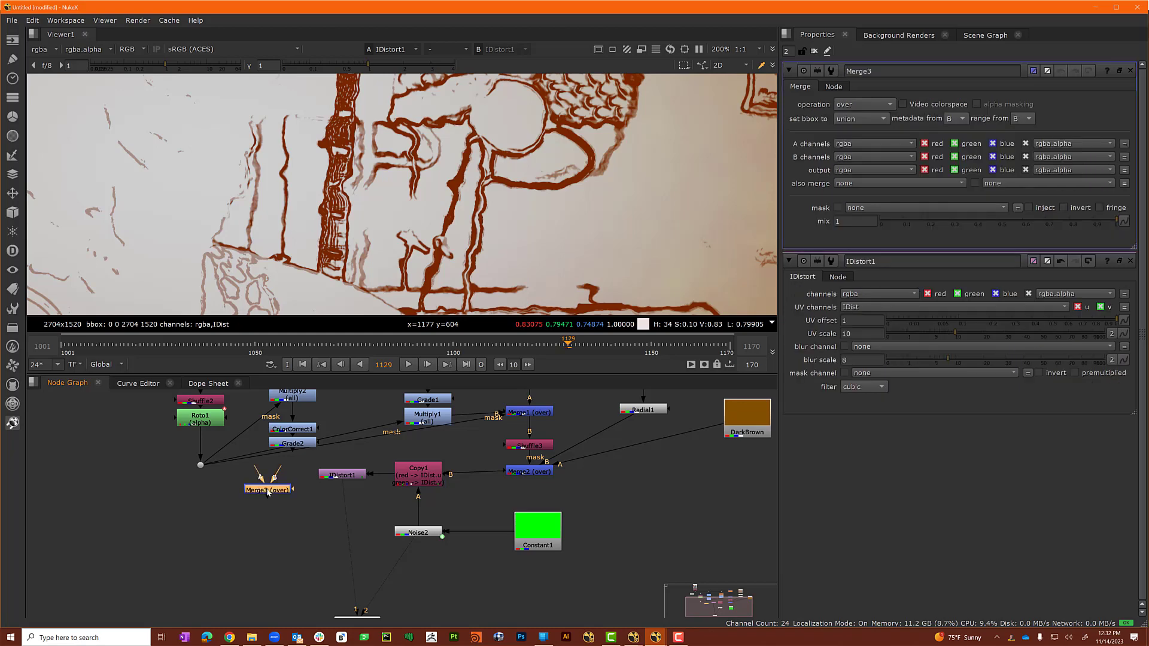
click(861, 106)
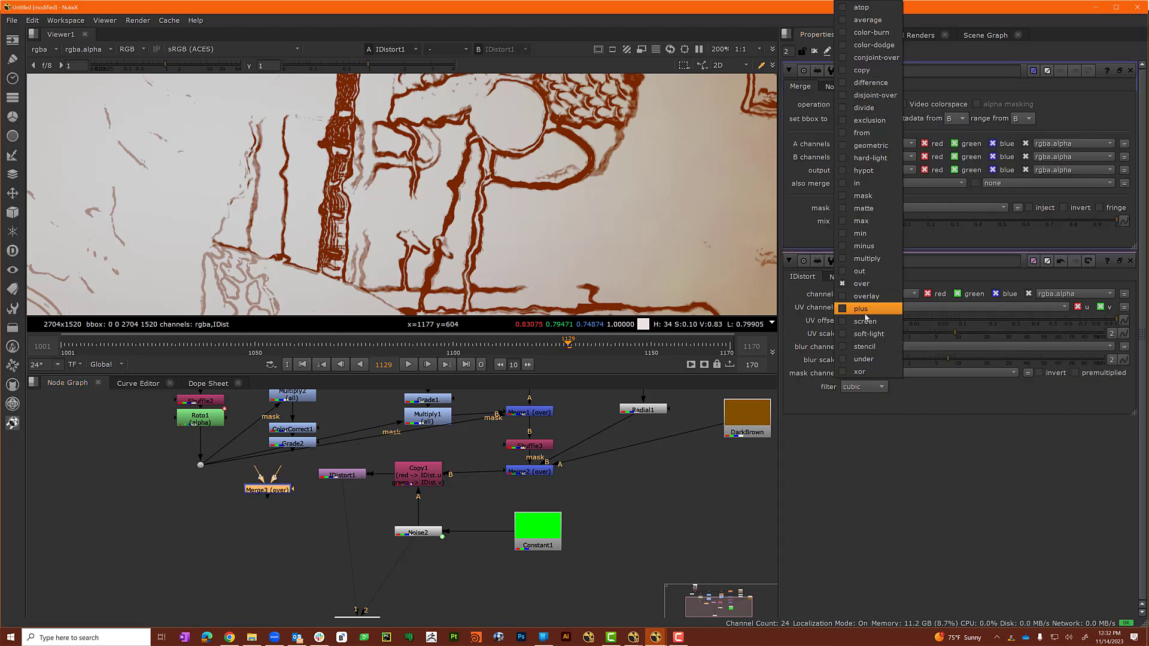
click(867, 333)
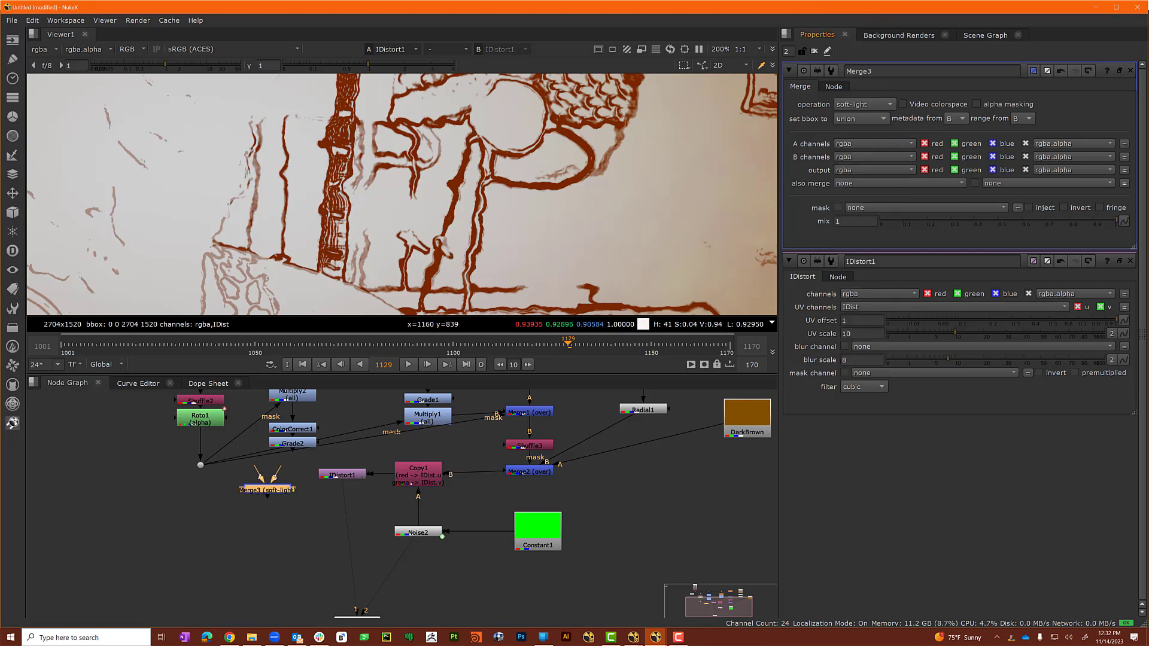
Connect Merge3's B input to IDistort1 and its A input to Grade2, aligning the nodes and viewing the merged result.
key(alt+Tab)
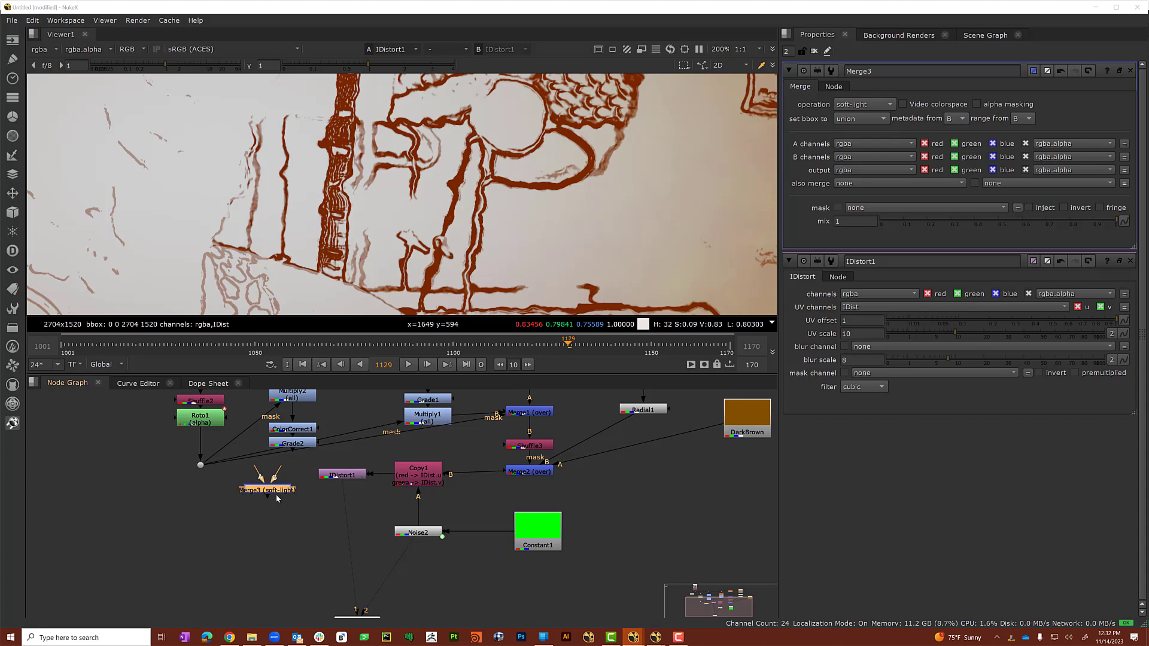
key(alt+Tab)
drag(307, 471, 346, 483)
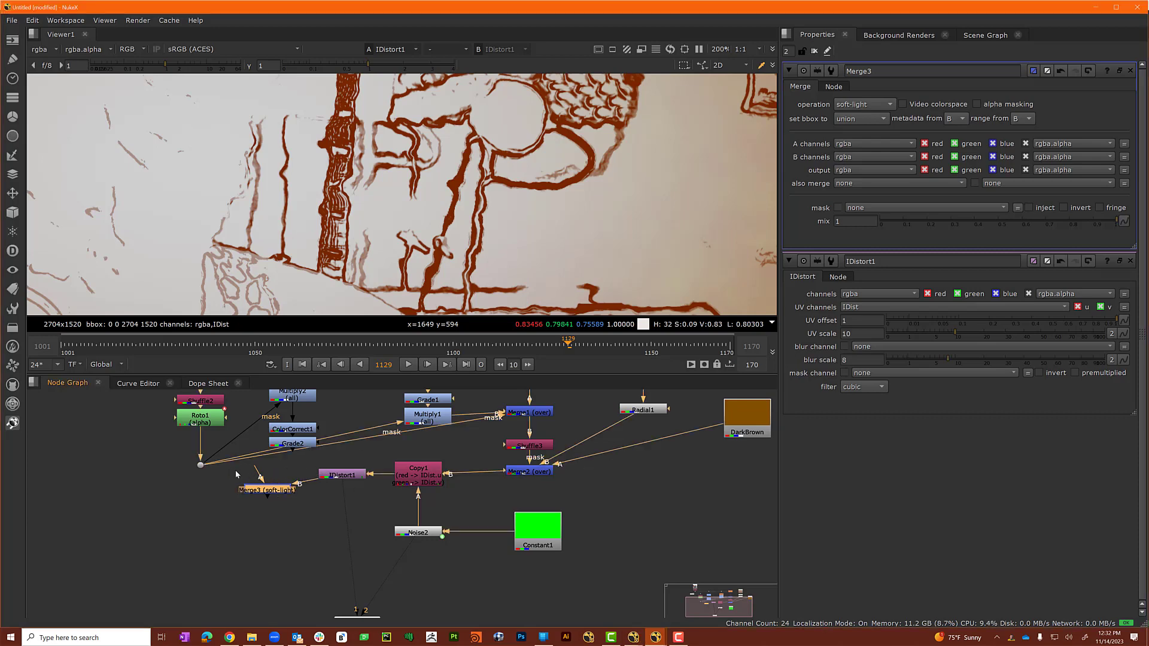
key(1)
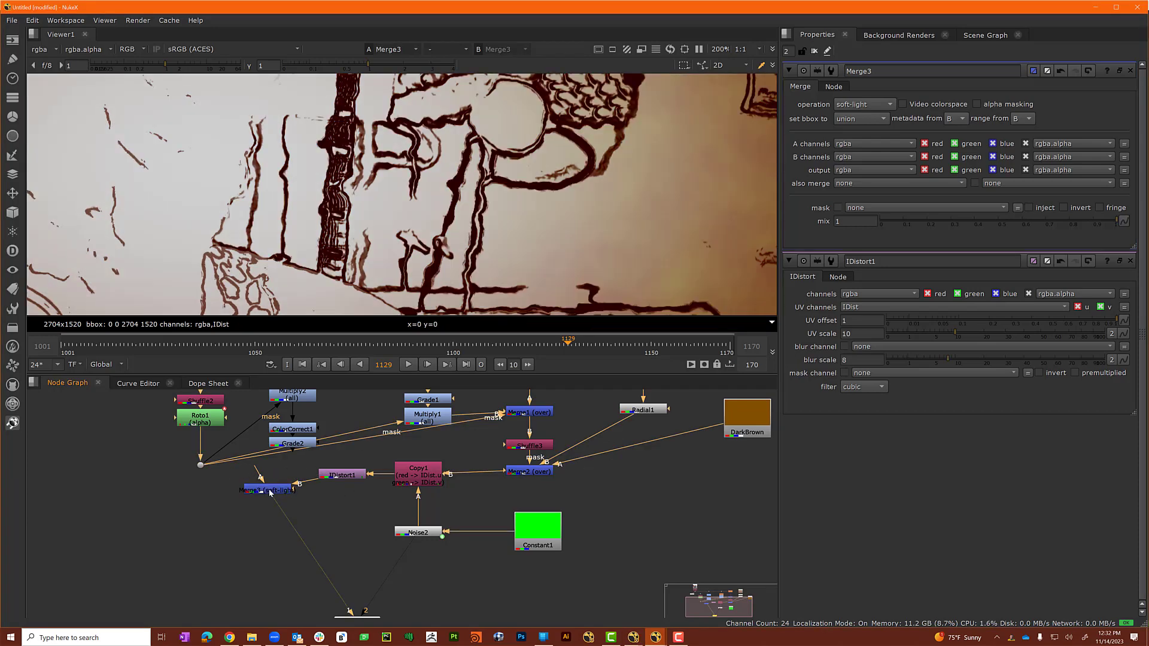
drag(269, 493, 351, 477)
key(f)
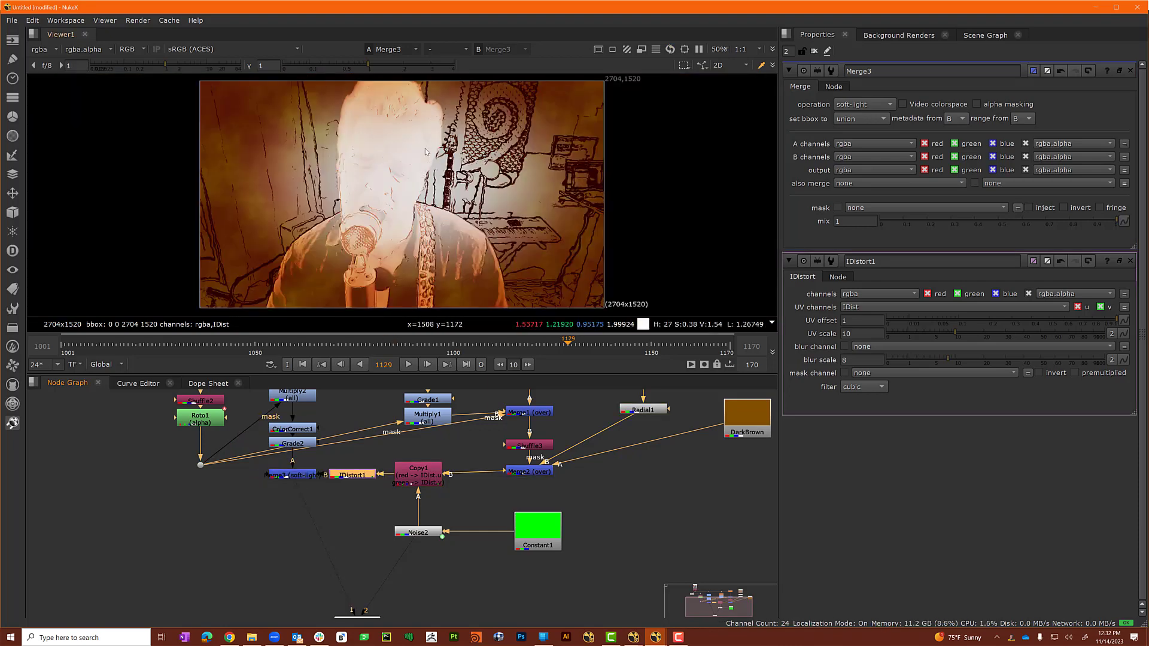
scroll(422, 175, up, 4)
scroll(440, 179, down, 2)
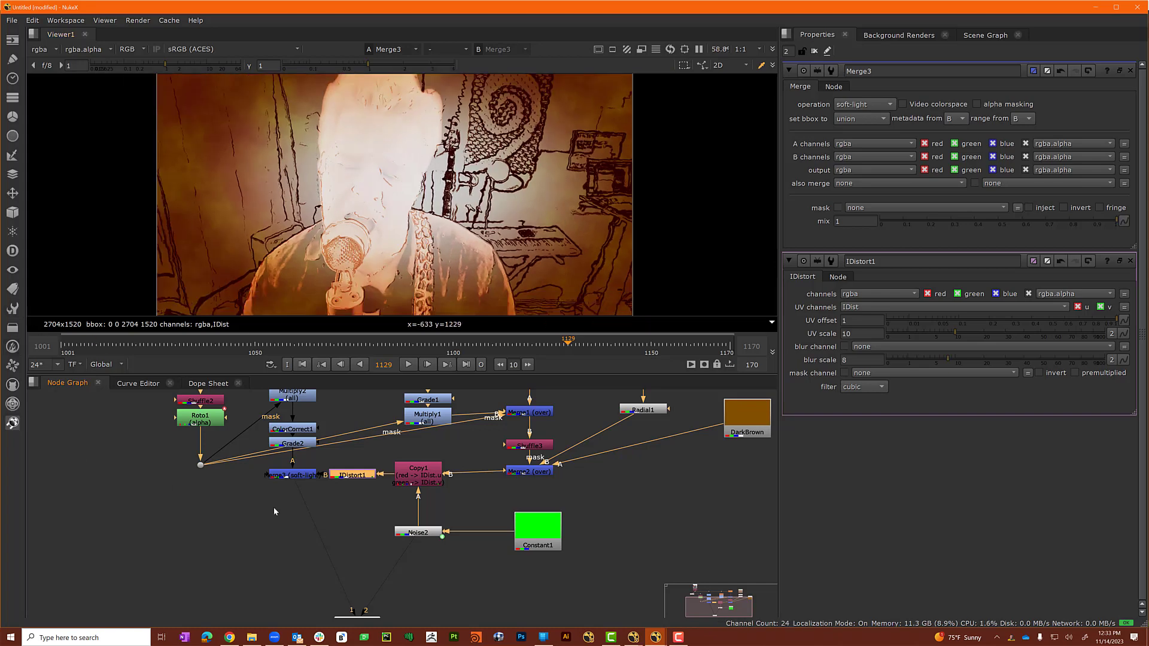
Connect Merge3's mask input to the dot below Roto1, invert the mask, and line the node up with IDistort1.
drag(297, 474, 200, 465)
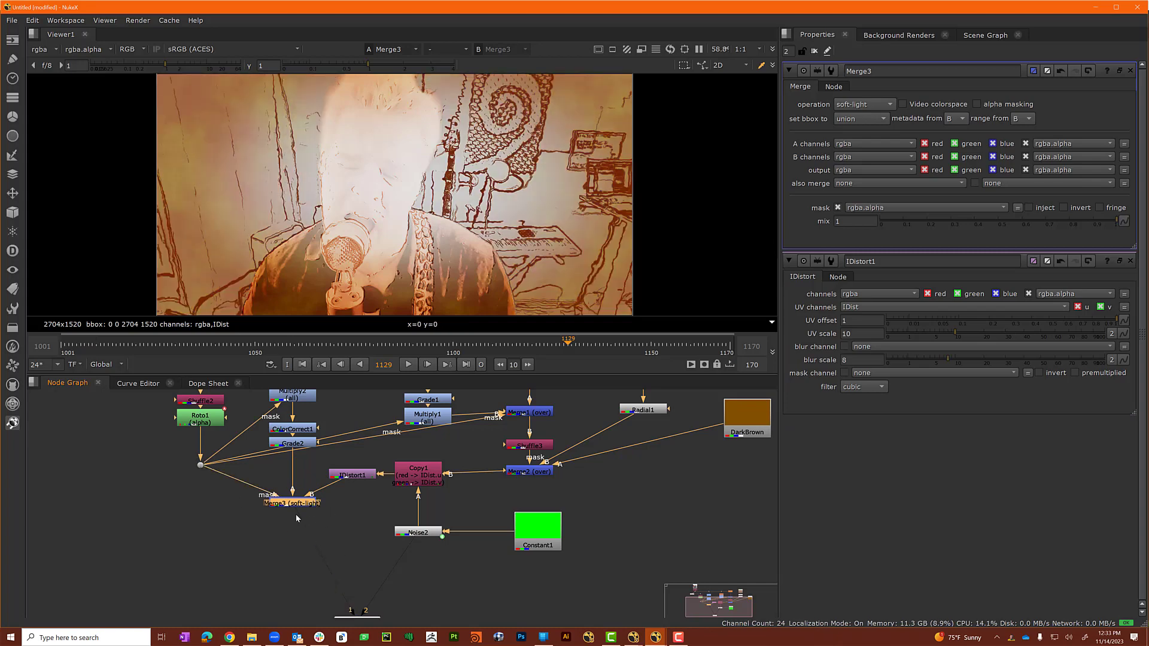
drag(297, 508, 297, 505)
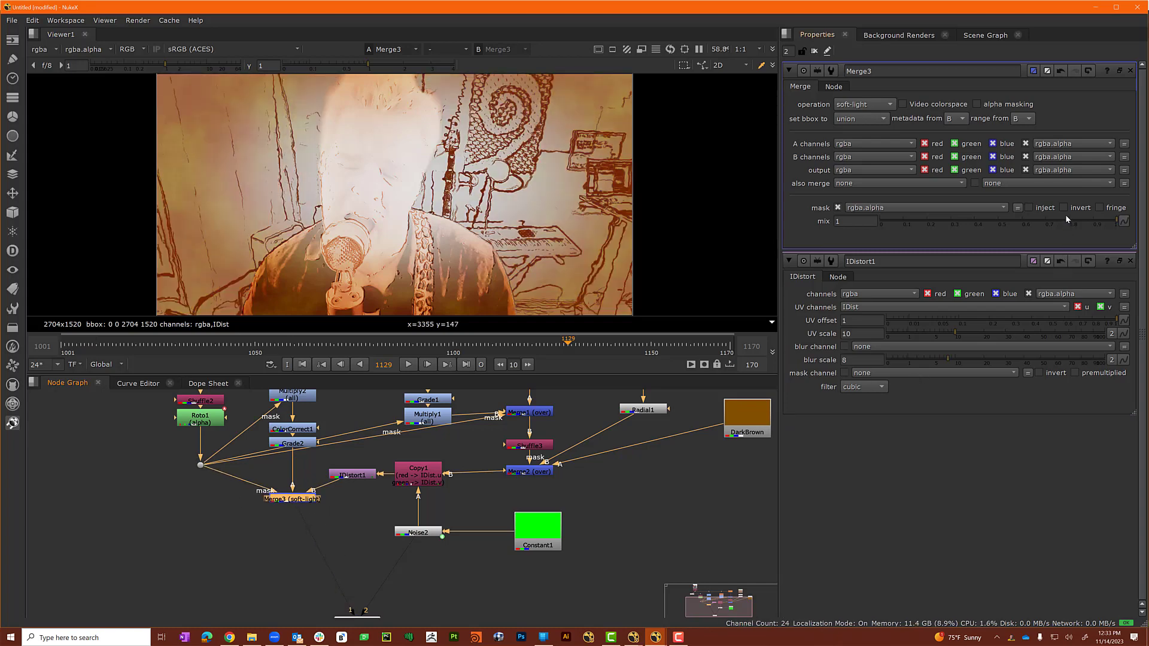
click(1063, 208)
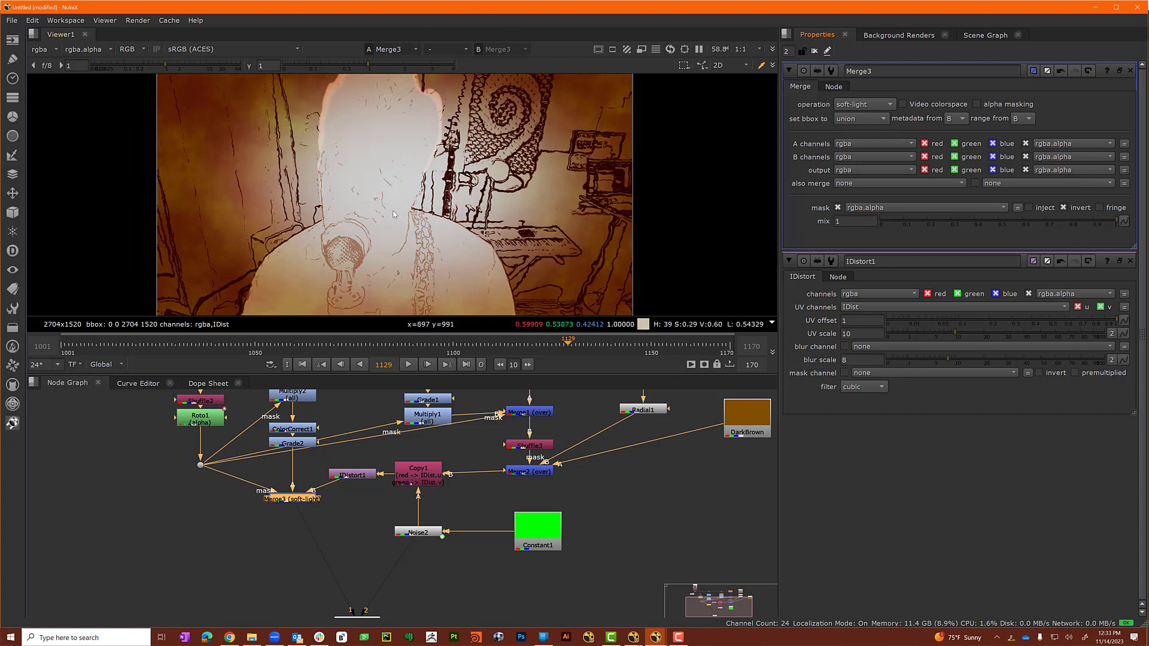
drag(296, 501, 294, 477)
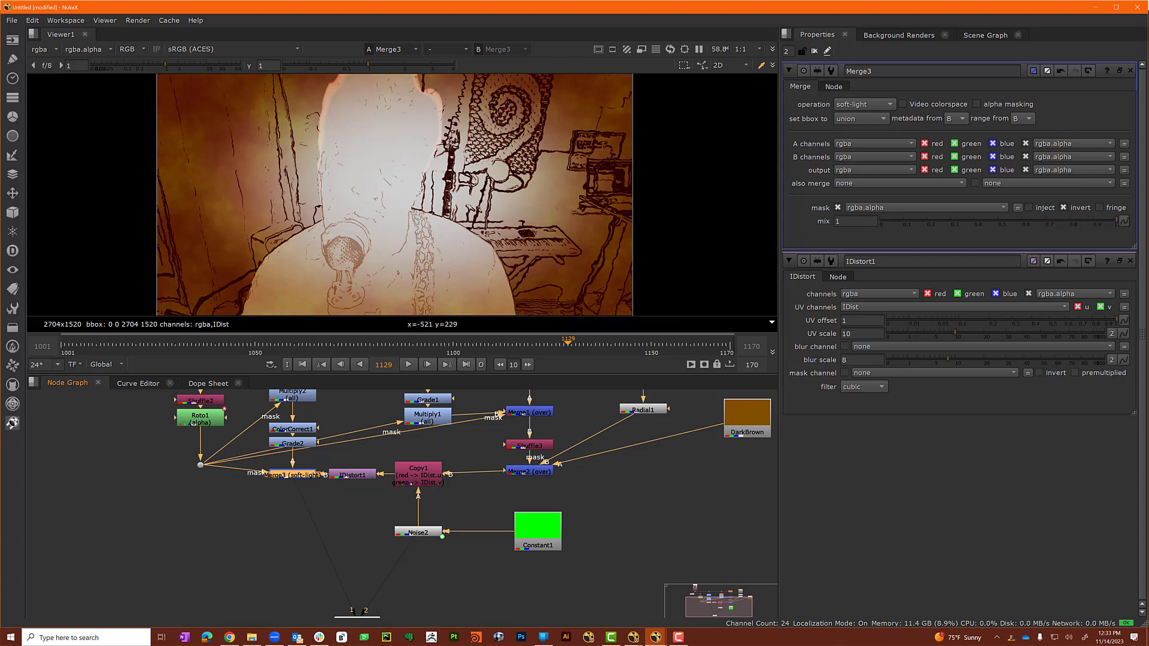
Add a GodRays node after Merge3 and place it below that node.
click(270, 532)
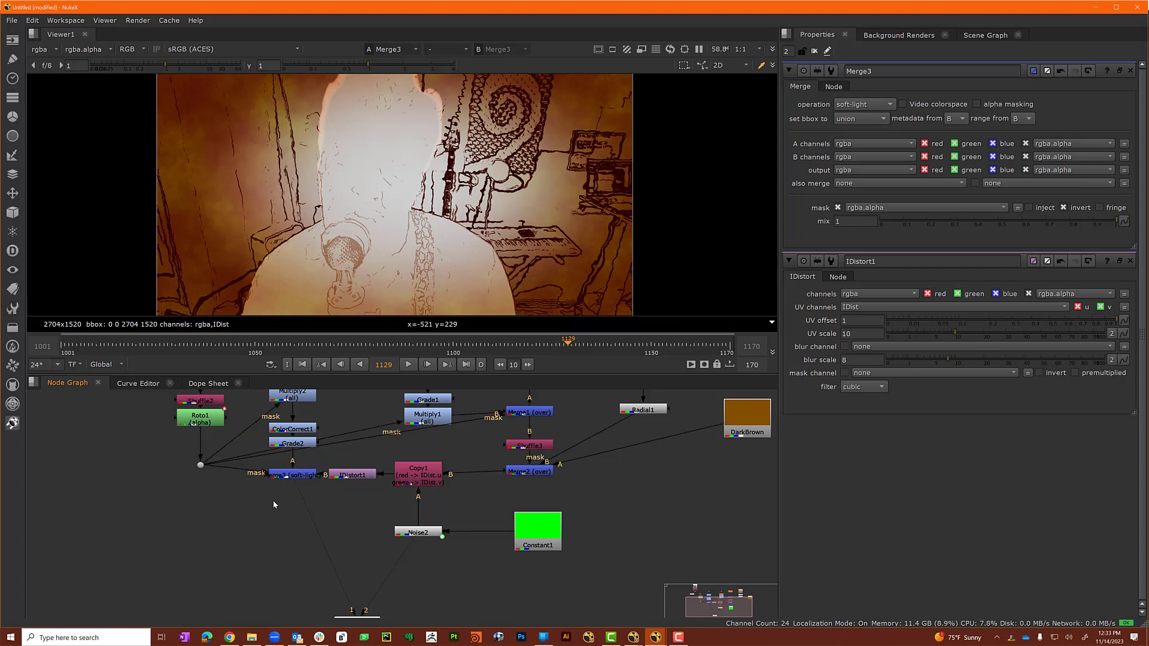
click(292, 473)
key(Tab)
text(go)
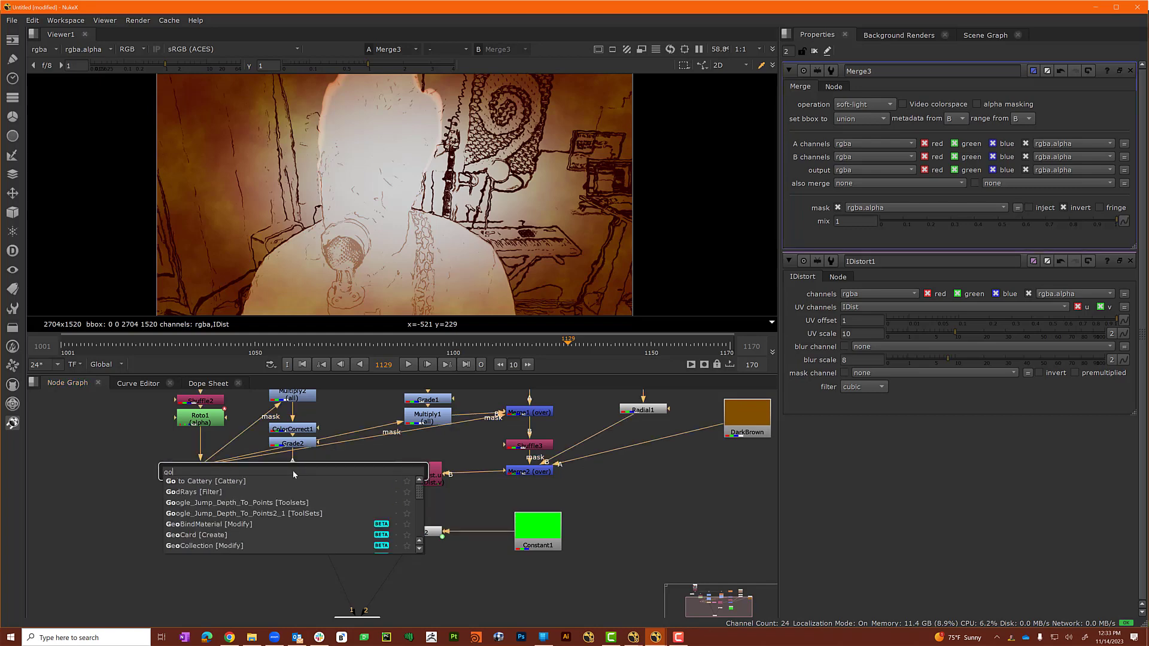
key(Down)
key(Down)
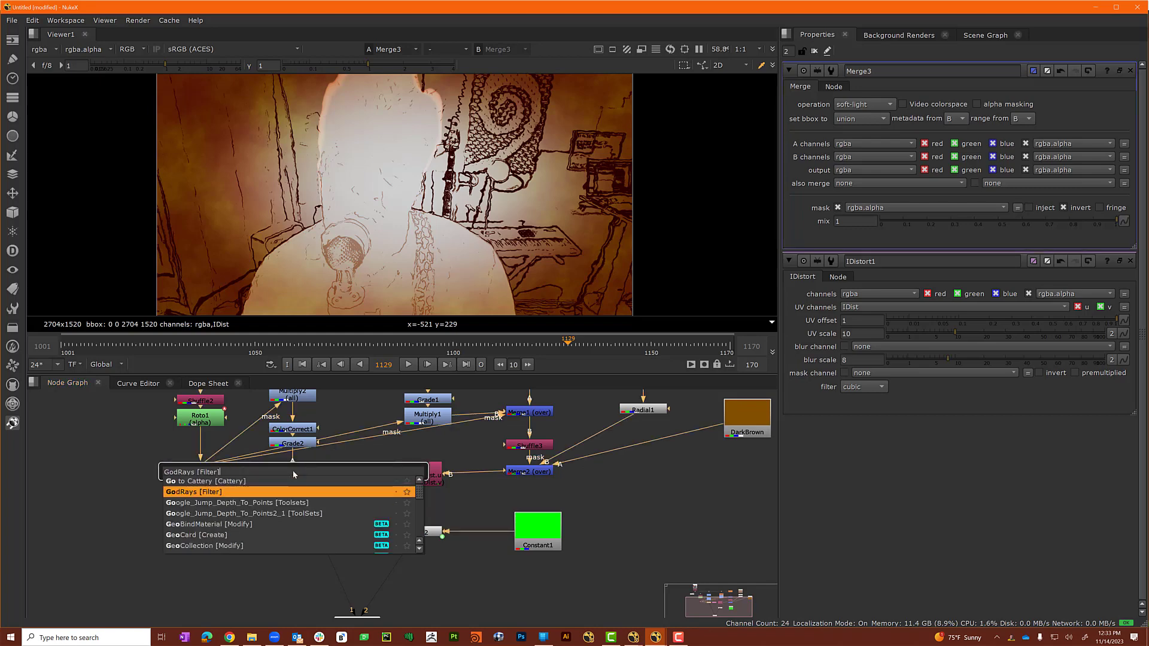
key(Return)
drag(292, 491, 292, 505)
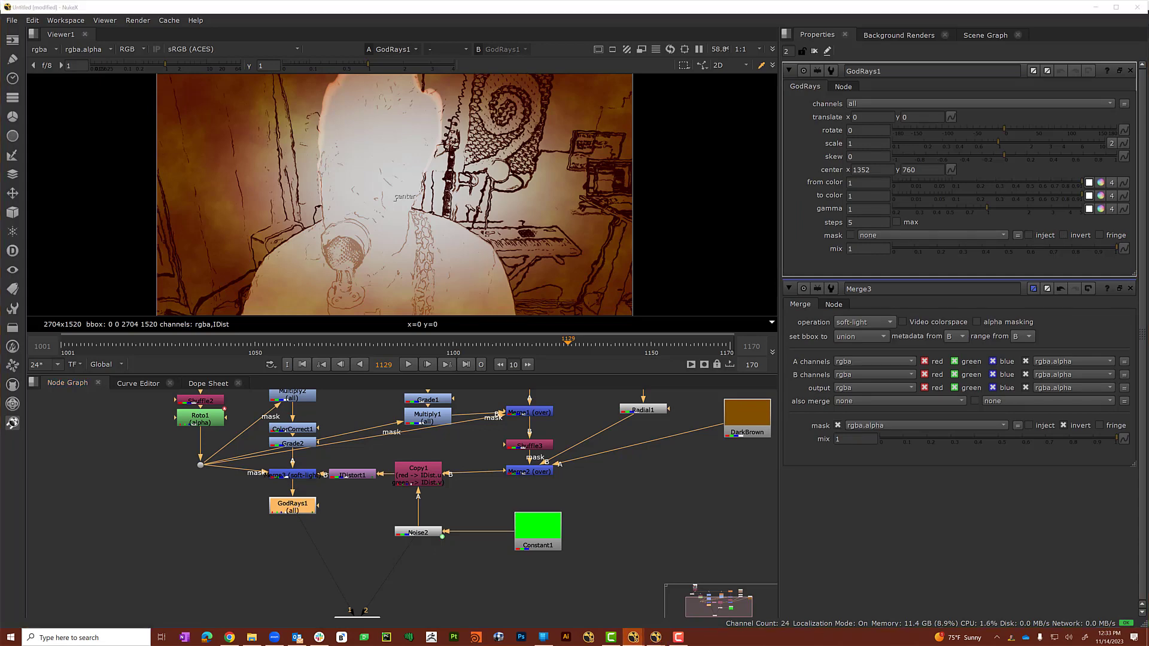
Move the GodRays center to x 1219, y 848, and mask the node with the inverted Roto1 alpha.
drag(395, 198, 354, 182)
drag(318, 506, 200, 465)
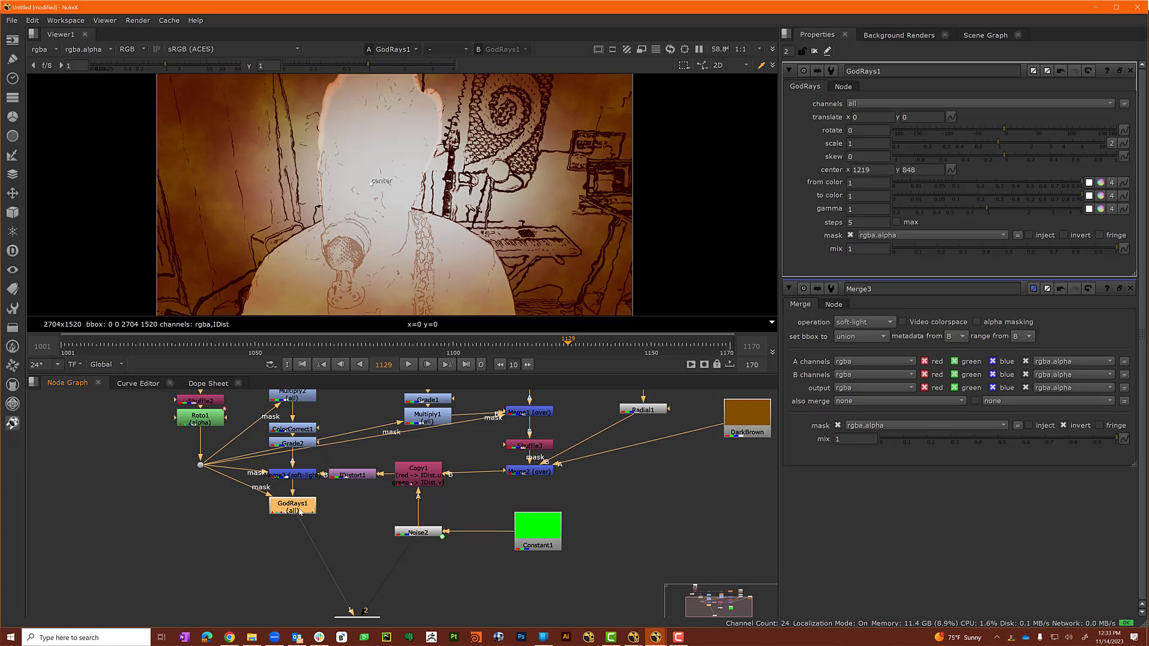
click(1065, 235)
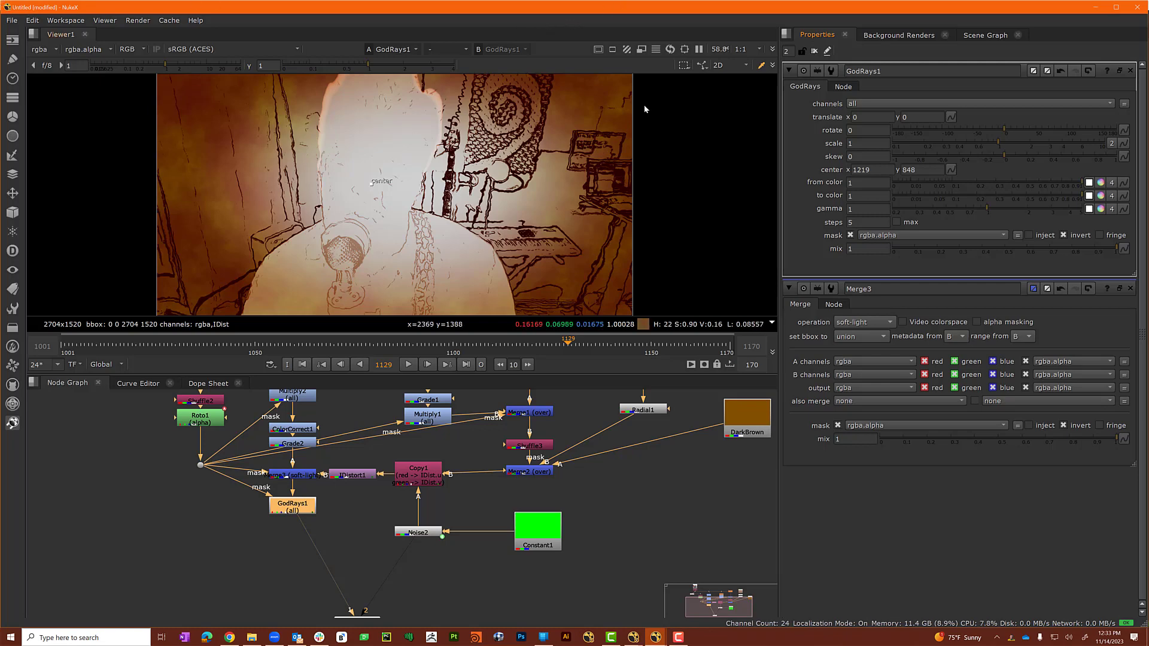
Set the GodRays translate to x 5, y 2 and its rotate to 1.
click(869, 116)
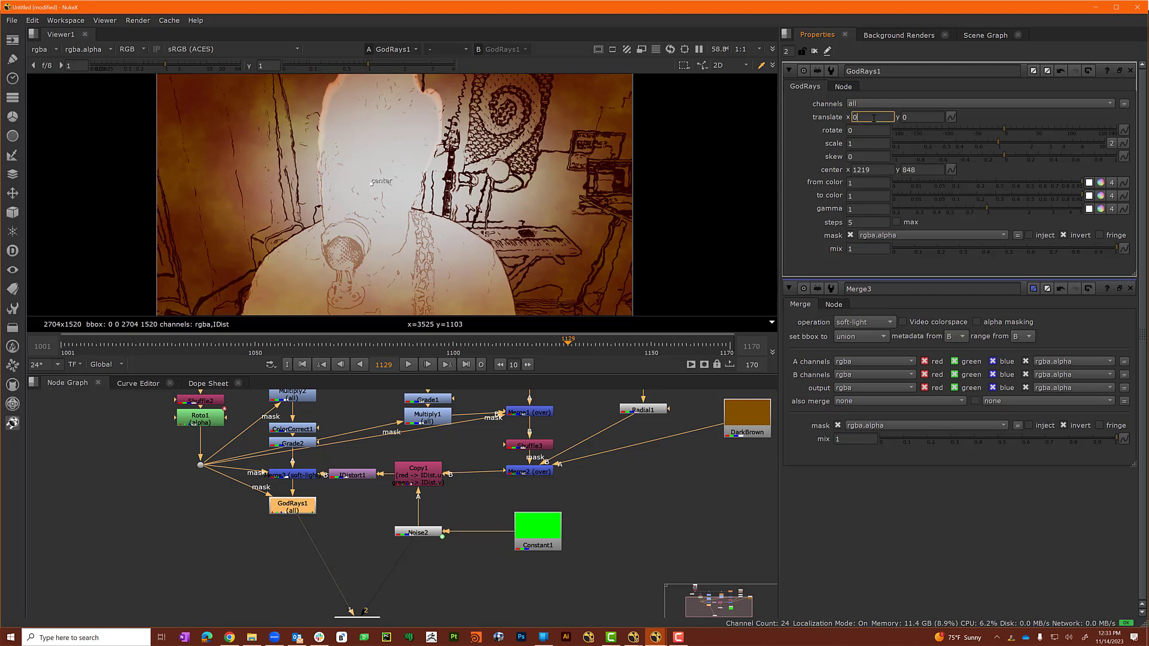
text(5)
key(Tab)
text(2)
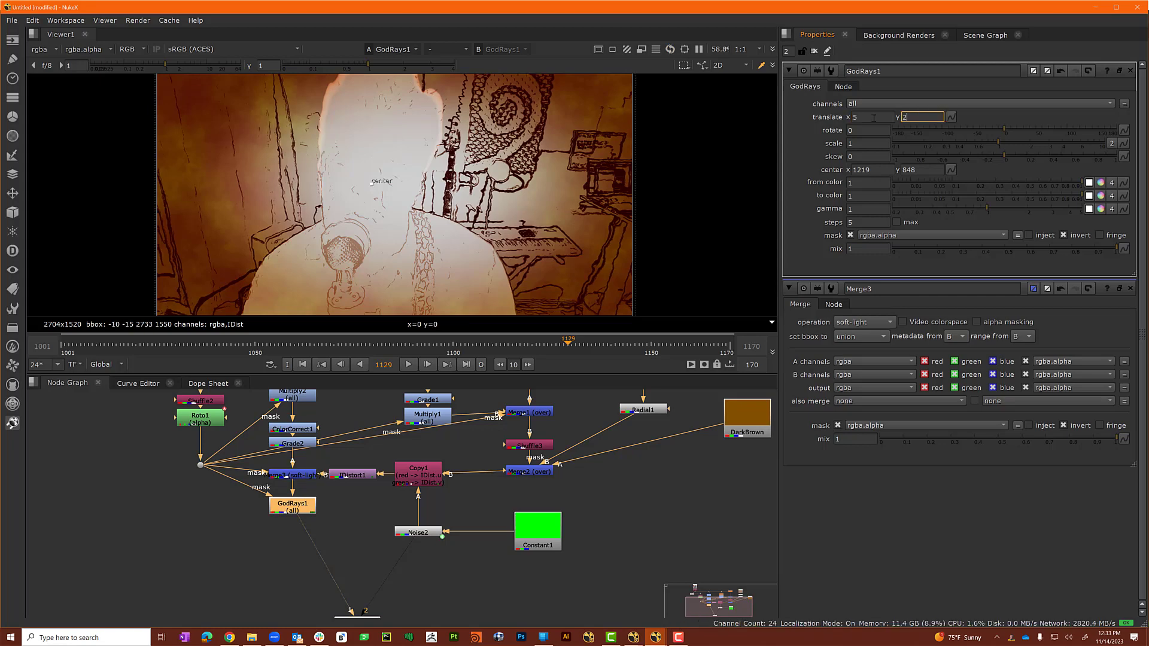
key(Tab)
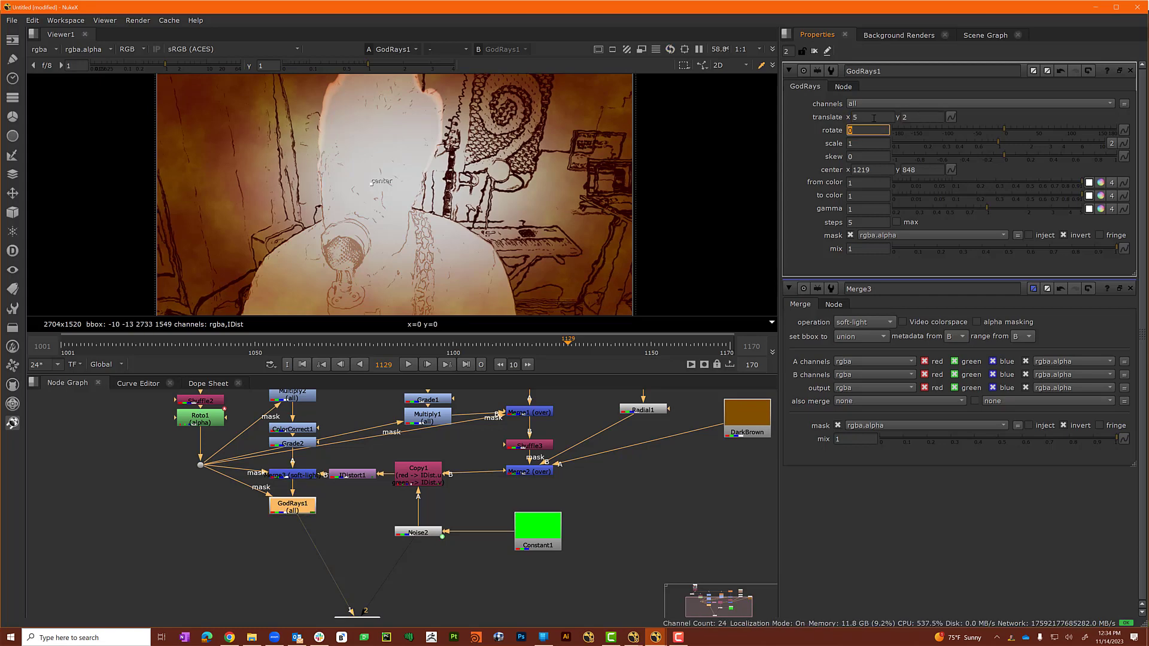
text(1)
key(Tab)
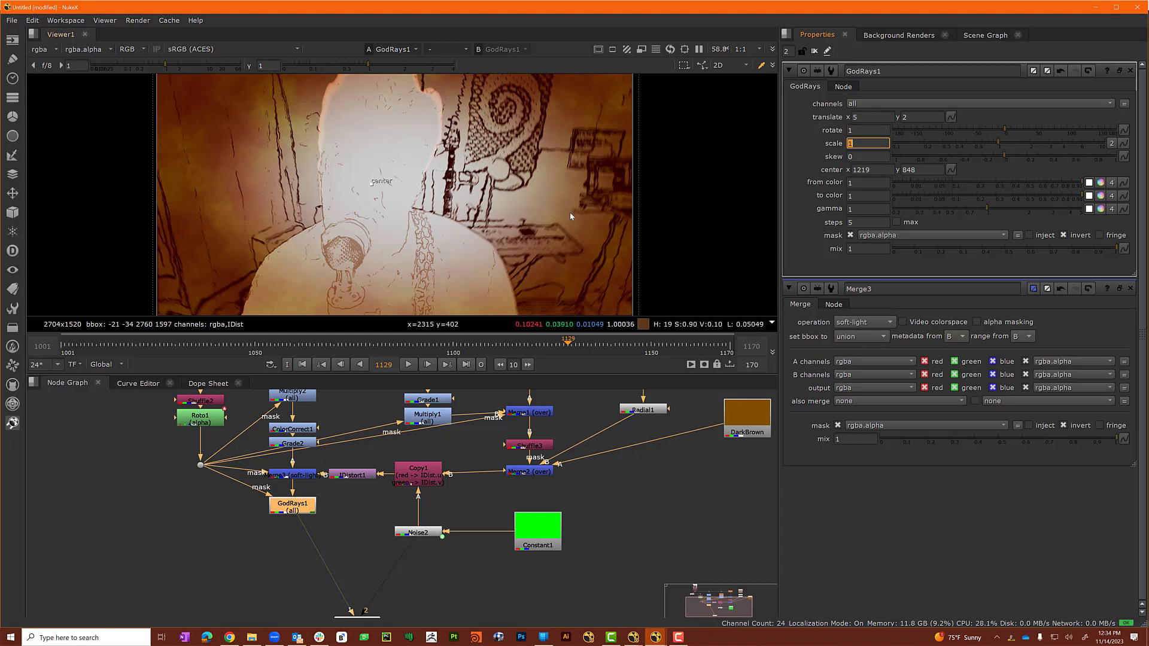
Compare the background line art near the keyboard with the GodRays node repeatedly disabled and enabled.
scroll(552, 239, up, 4)
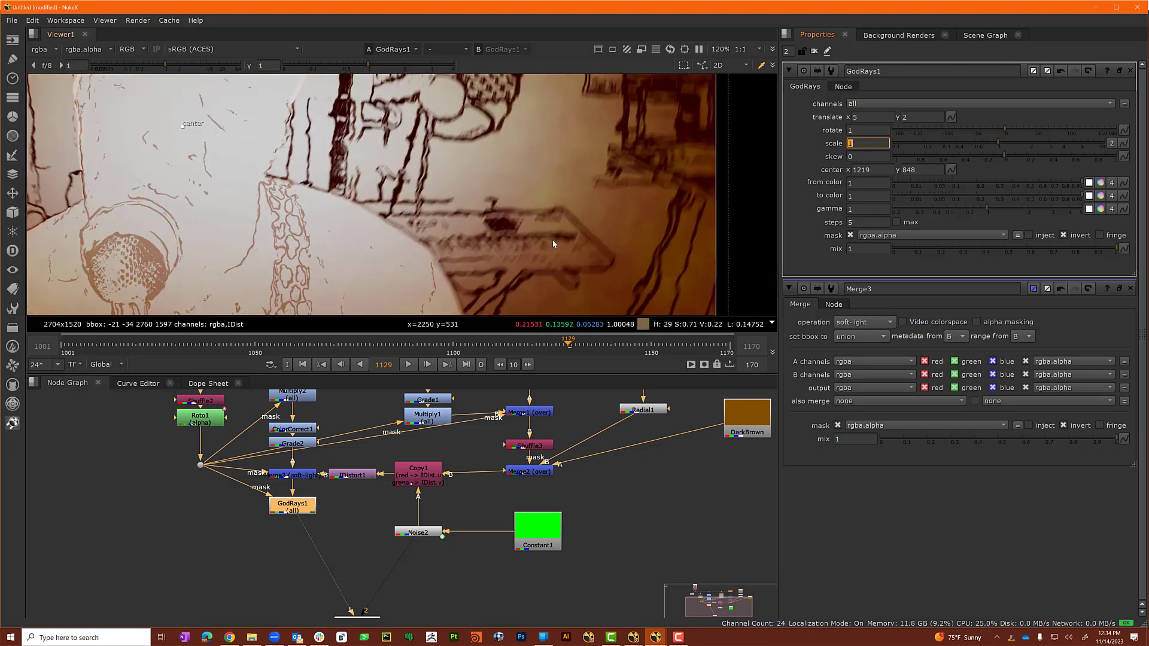
click(304, 504)
key(d)
key(d)
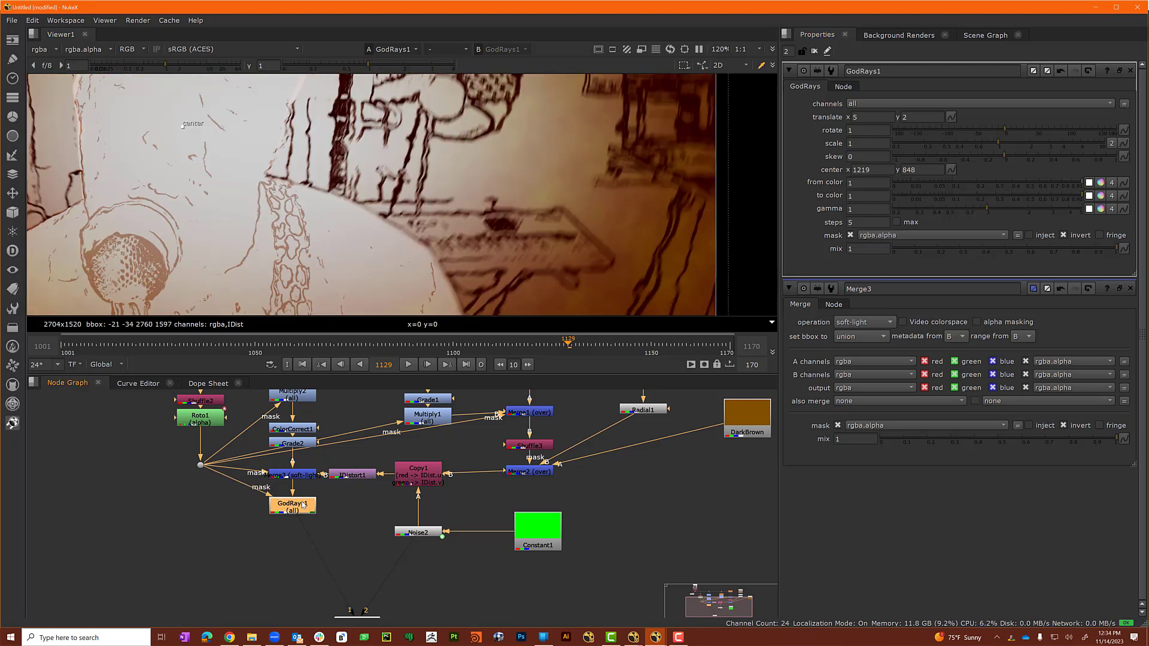
key(d)
key(d)
key(d)
key(d)
key(d)
key(d)
scroll(464, 170, down, 3)
scroll(466, 173, down, 1)
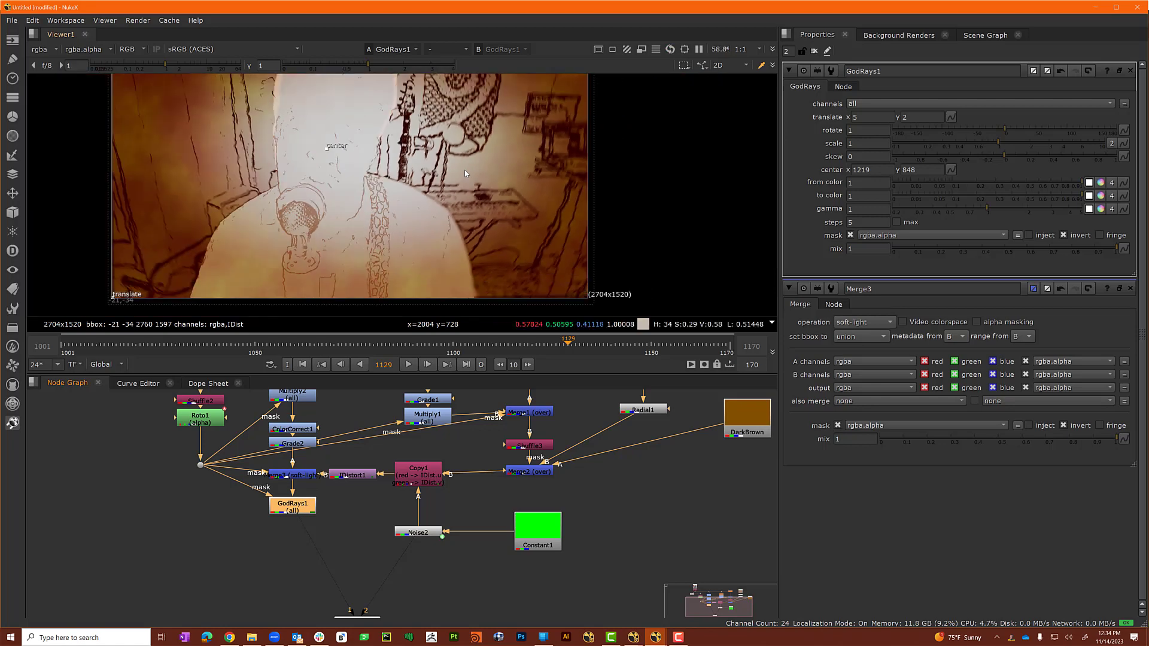
Set the GodRays scale to 1.01 and inspect the singer and background.
click(867, 142)
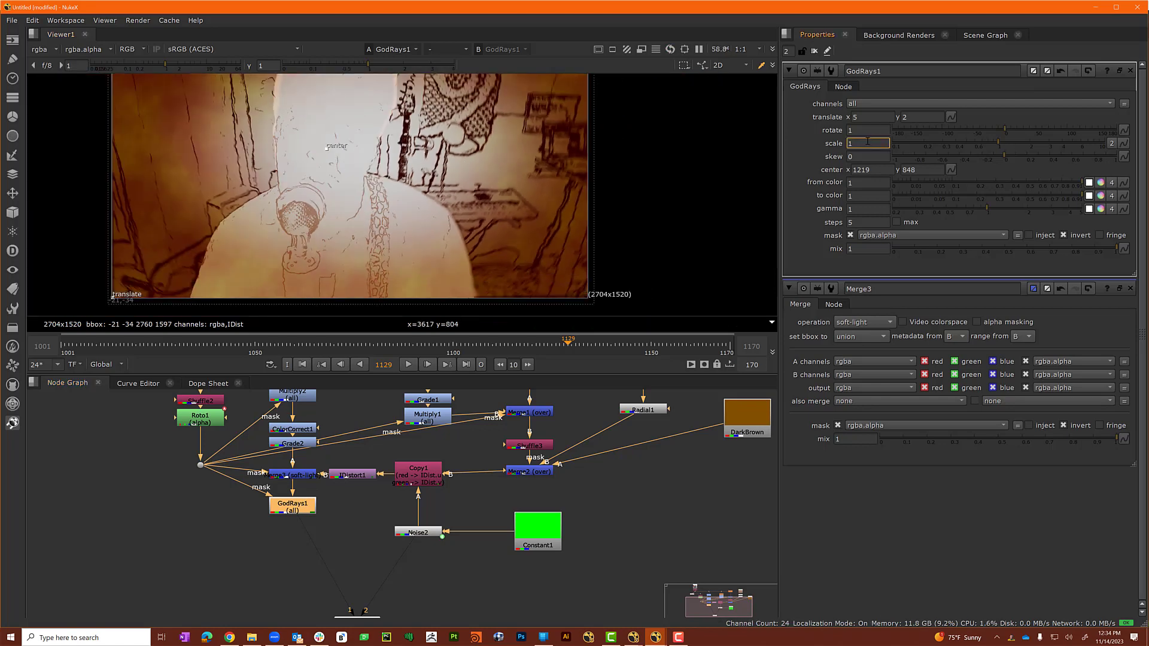
text(.01)
key(Tab)
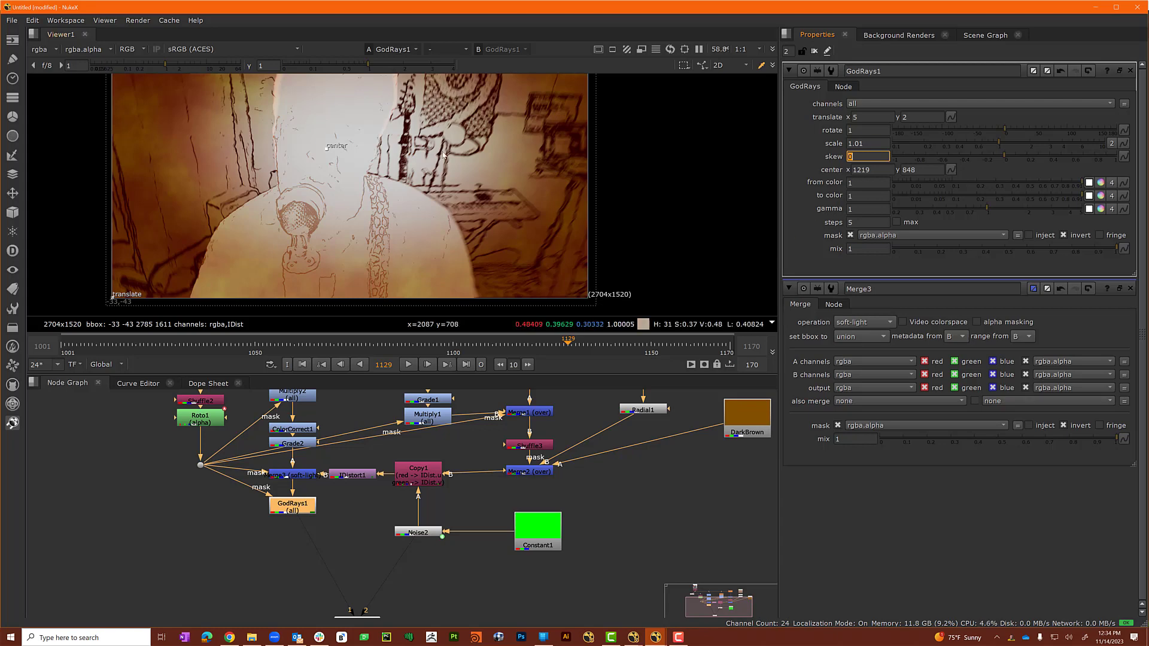
scroll(508, 76, down, 1)
mouse_move(586, 185)
middle_down()
mouse_move(602, 246)
mouse_move(597, 203)
middle_up()
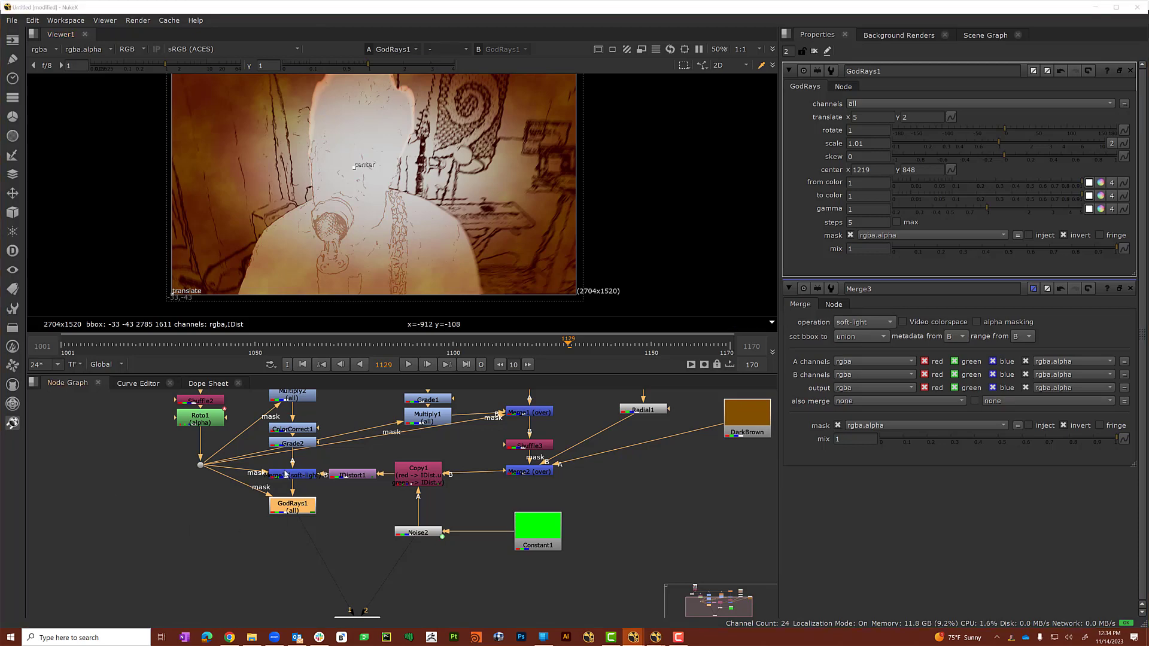
Shift the lower node rows down to make room and insert a dot between Grade2 and Merge3.
drag(160, 453, 595, 597)
drag(423, 481, 423, 513)
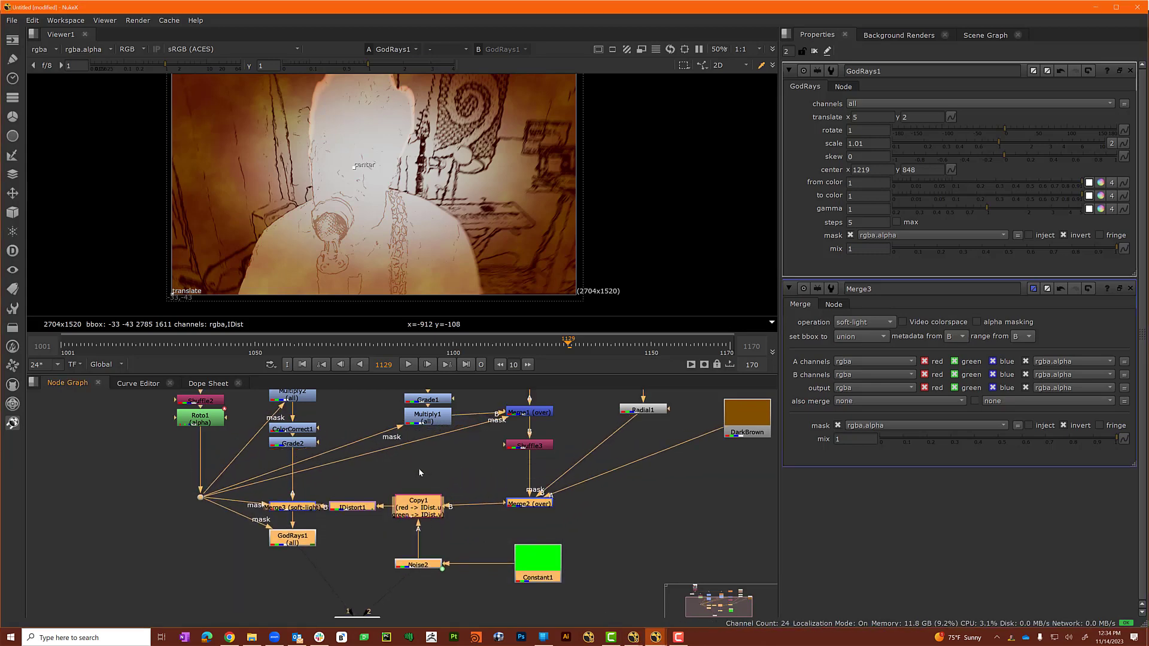
click(418, 469)
ctrl+click(292, 475)
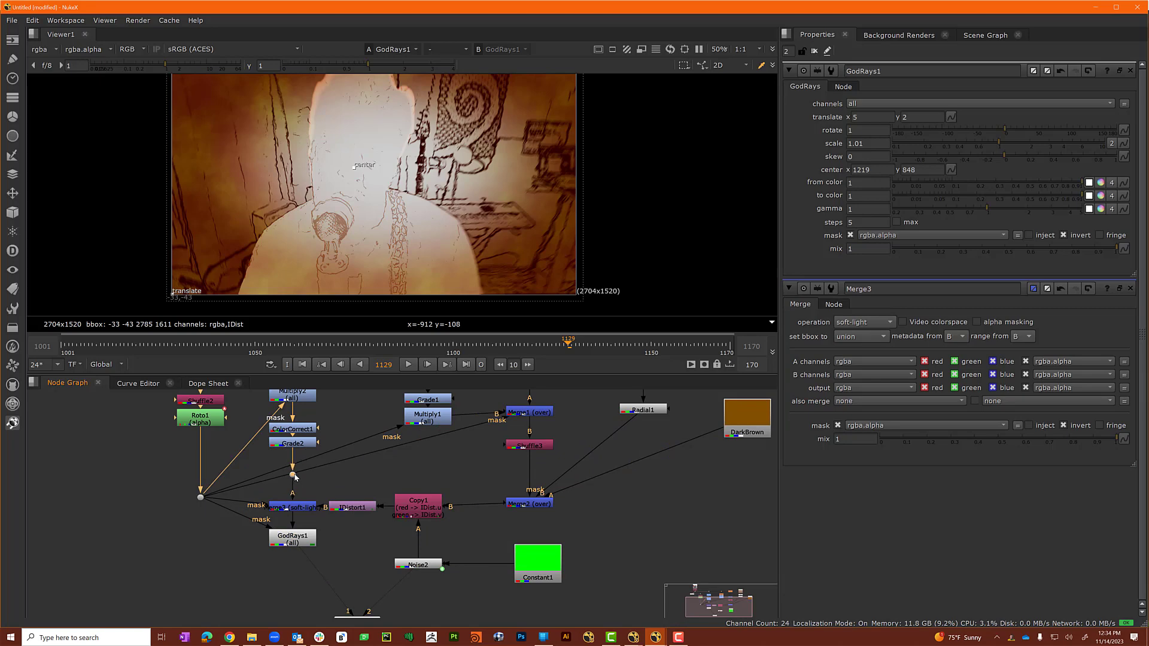
Add a second dot fed by the dot under Grade2 and place it below the Roto1 dot.
click(180, 548)
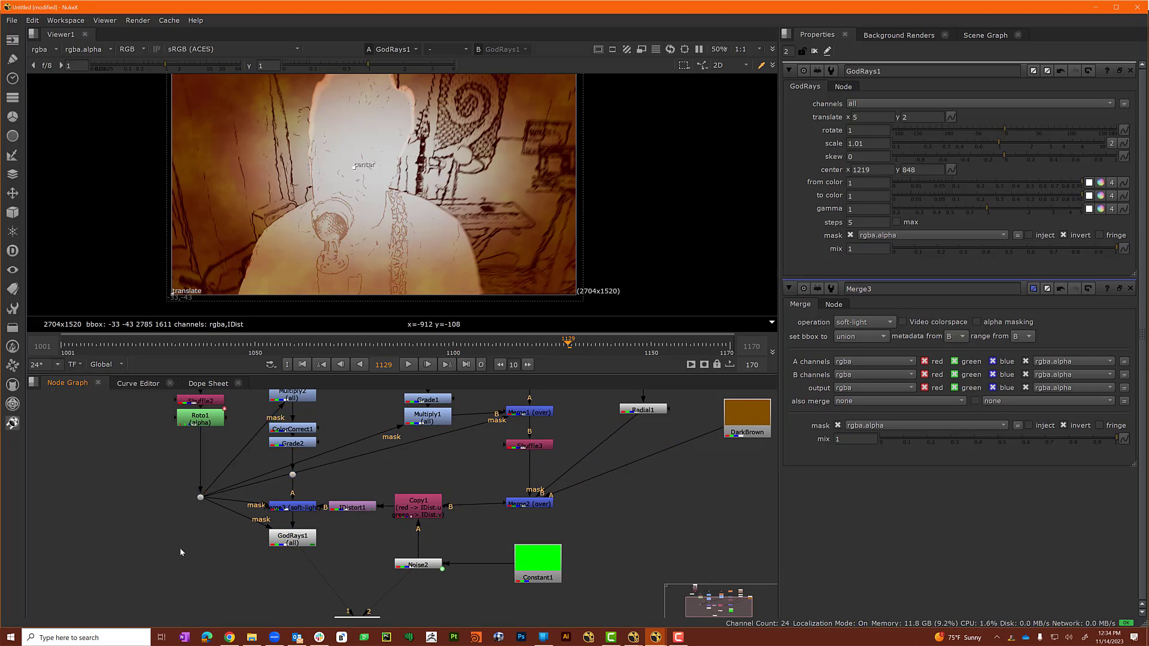
drag(170, 529, 295, 479)
click(180, 549)
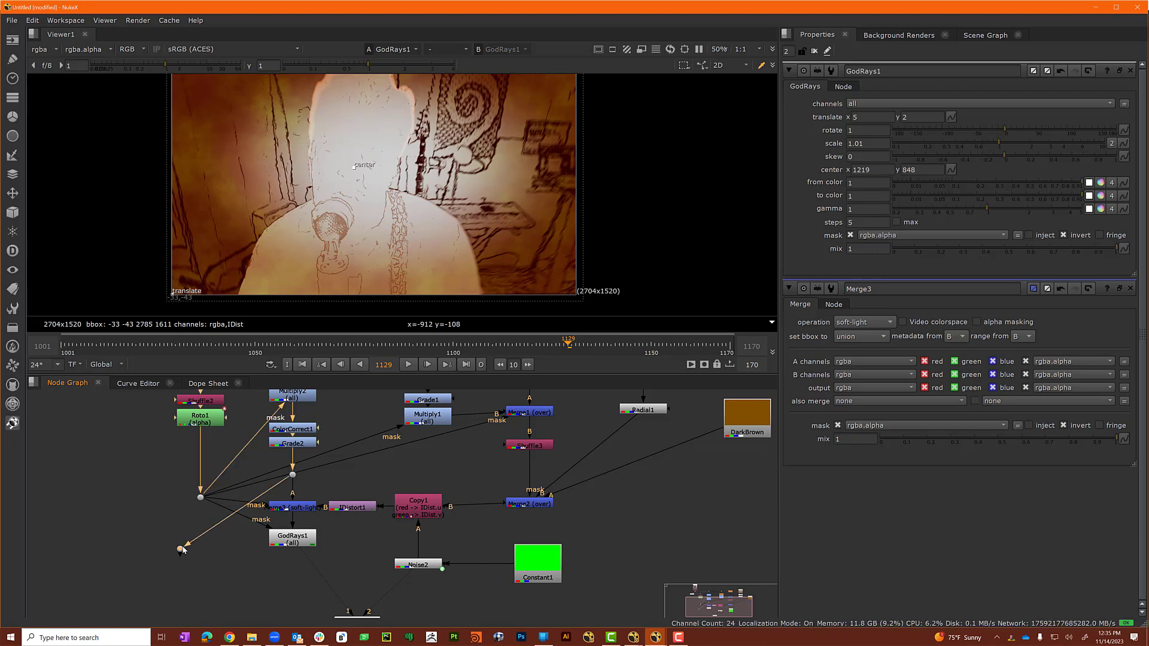
drag(187, 548, 201, 536)
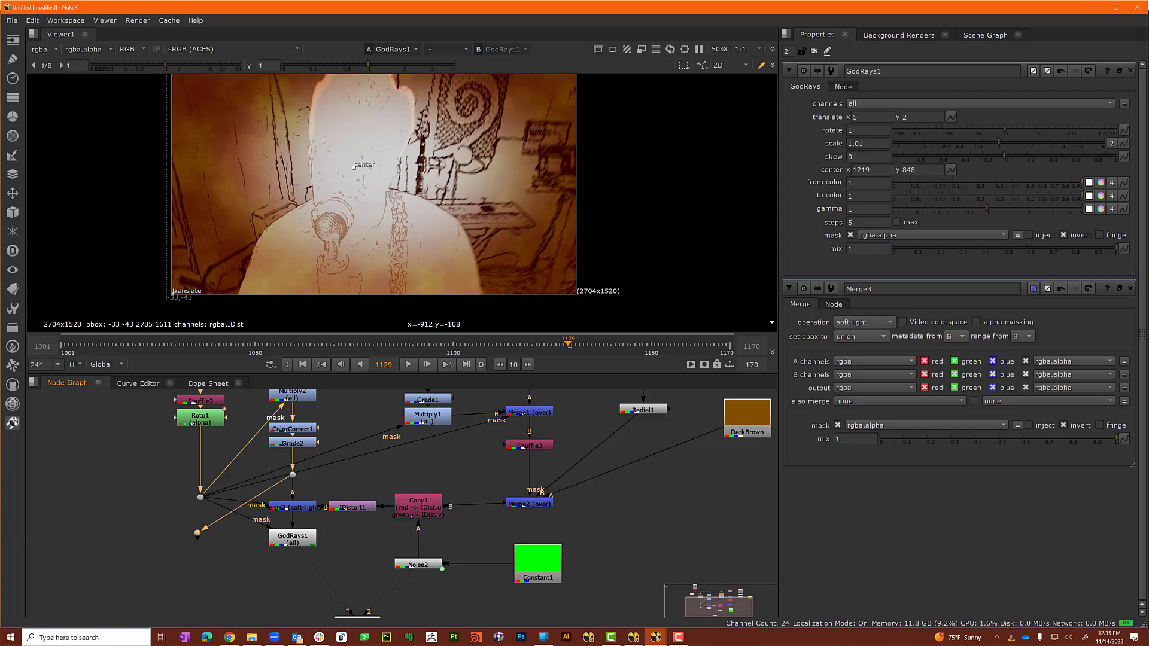
Add a Merge below GodRays1, connecting its A input to the new lower dot and its mask to the Roto1 dot.
click(293, 541)
key(m)
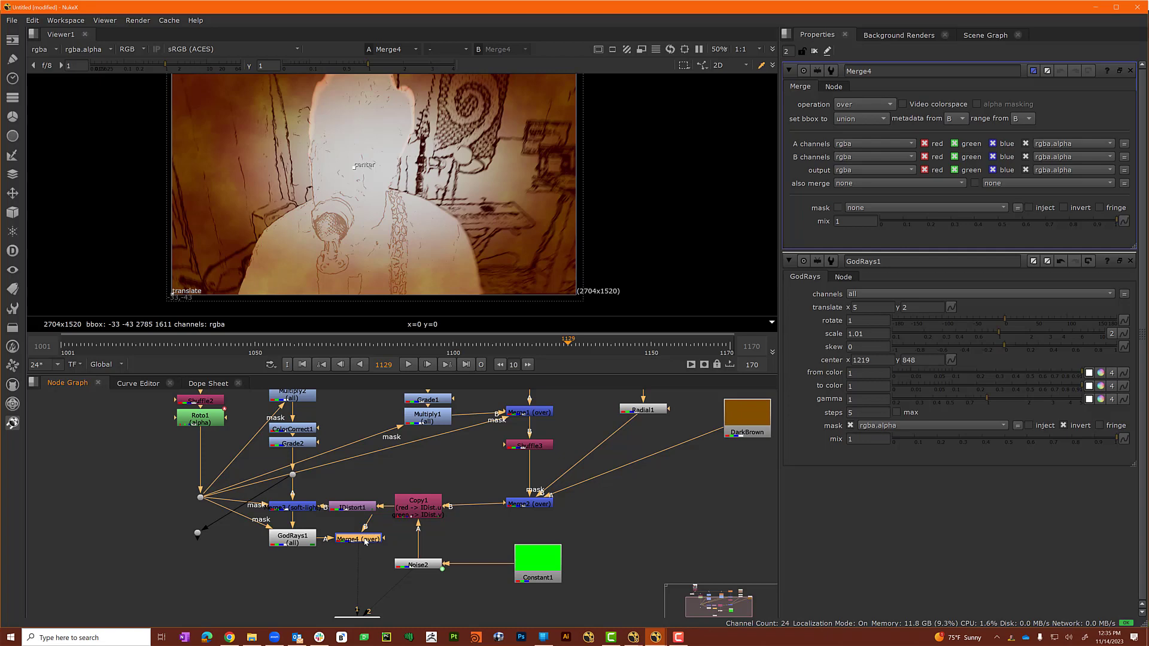
drag(366, 542, 198, 533)
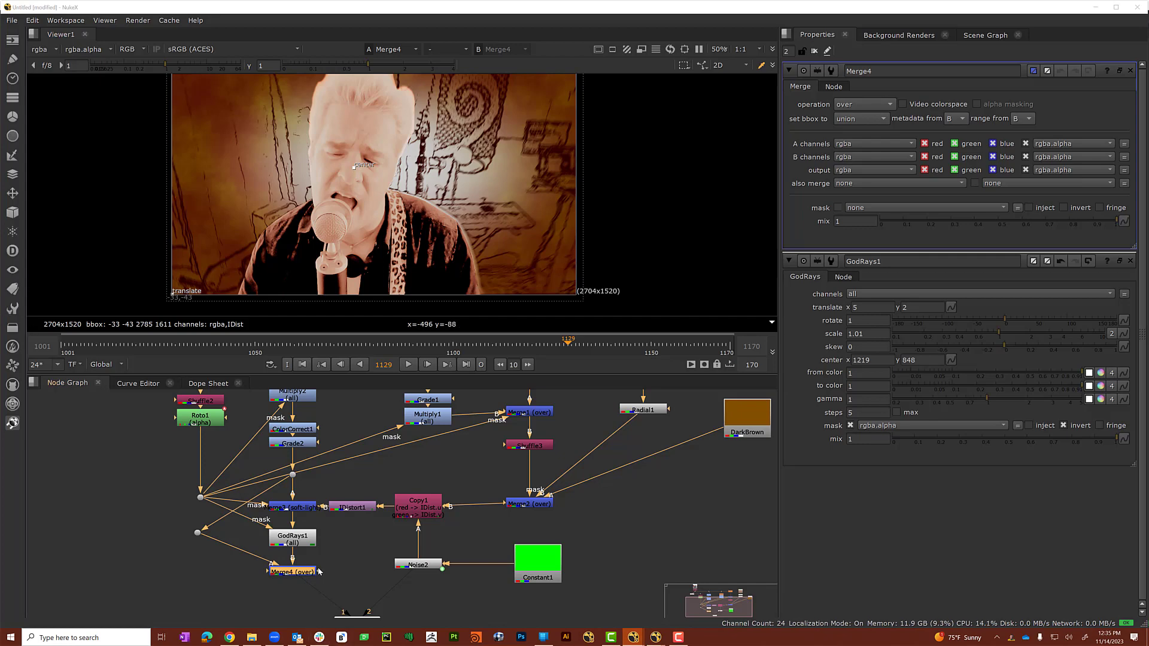
drag(319, 572, 201, 496)
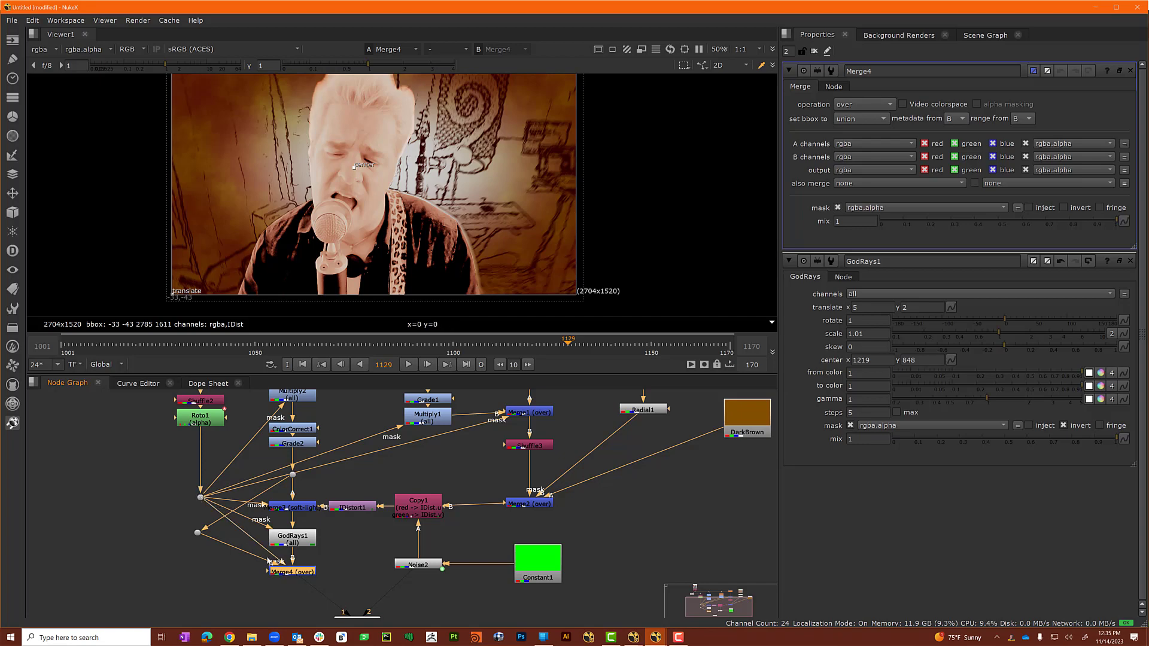
Set the Merge4 operation to min.
click(866, 104)
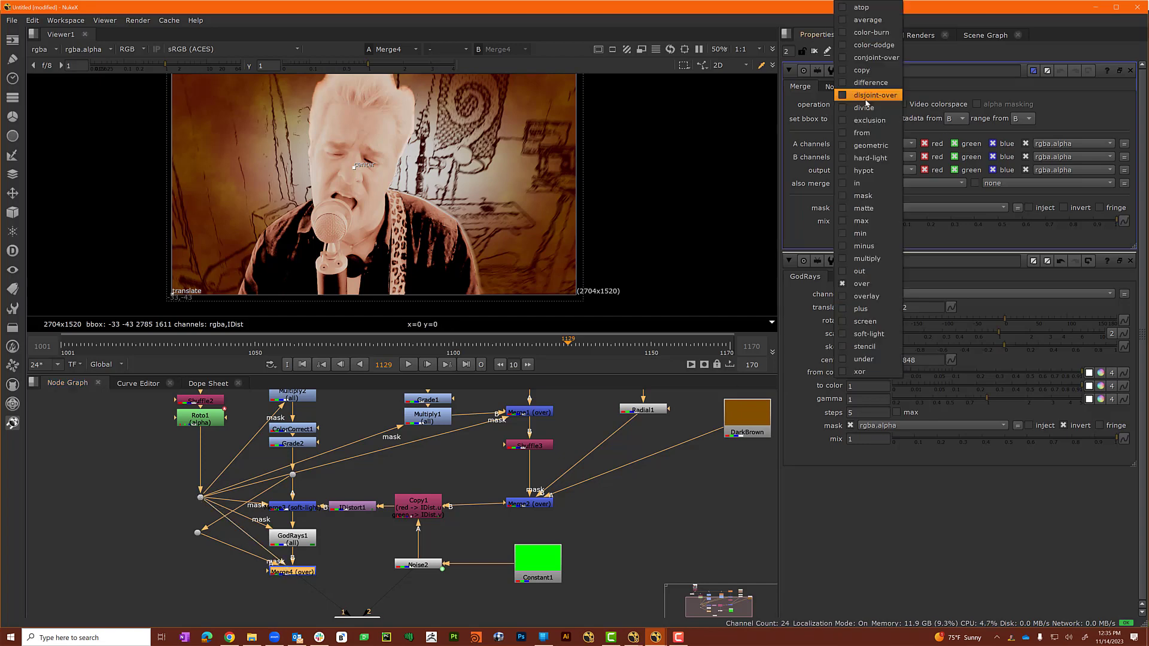
click(868, 234)
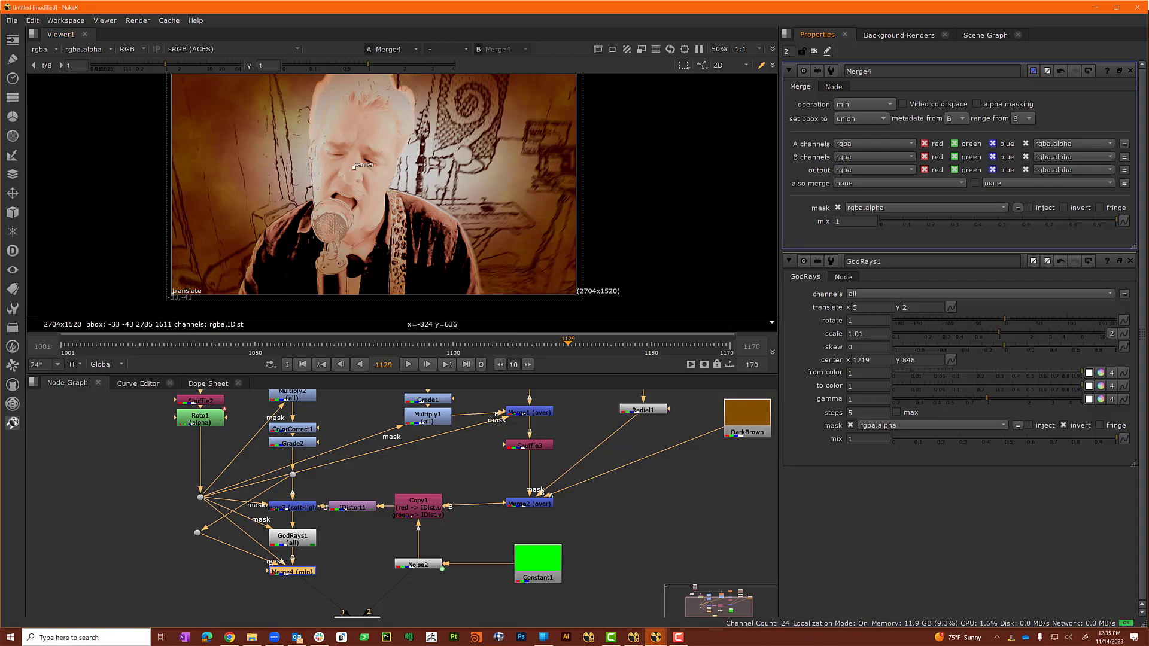
key(alt+Tab)
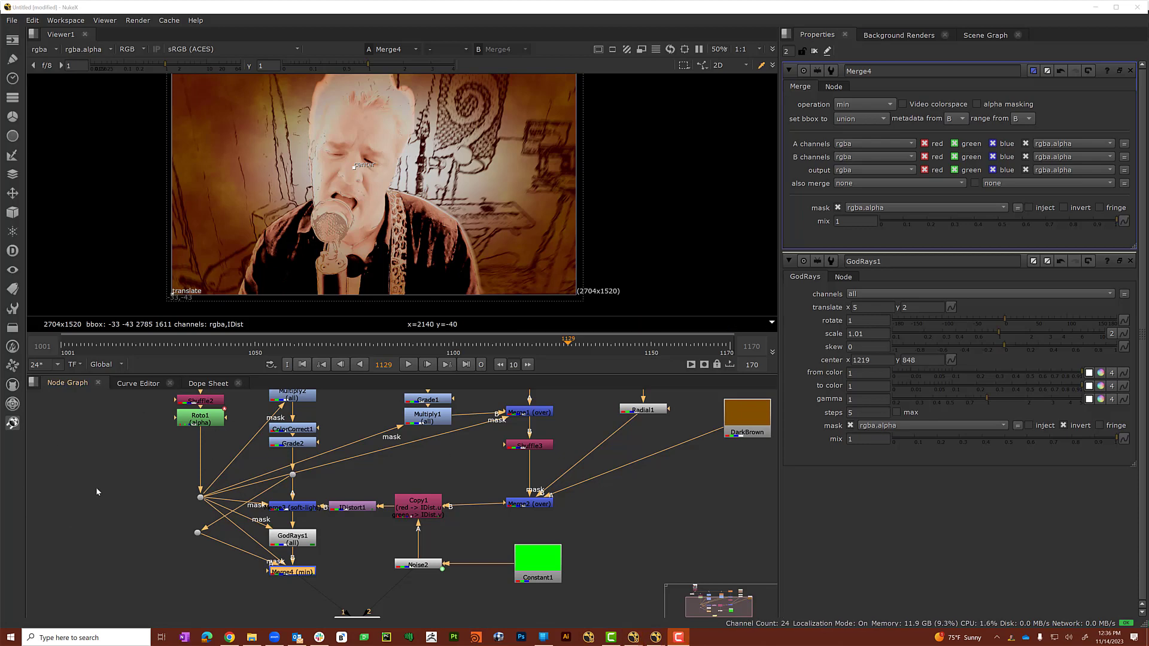
Add a ColorCorrect node fed by the lower dot beside GodRays1 and view its output.
middle_drag(348, 568, 369, 555)
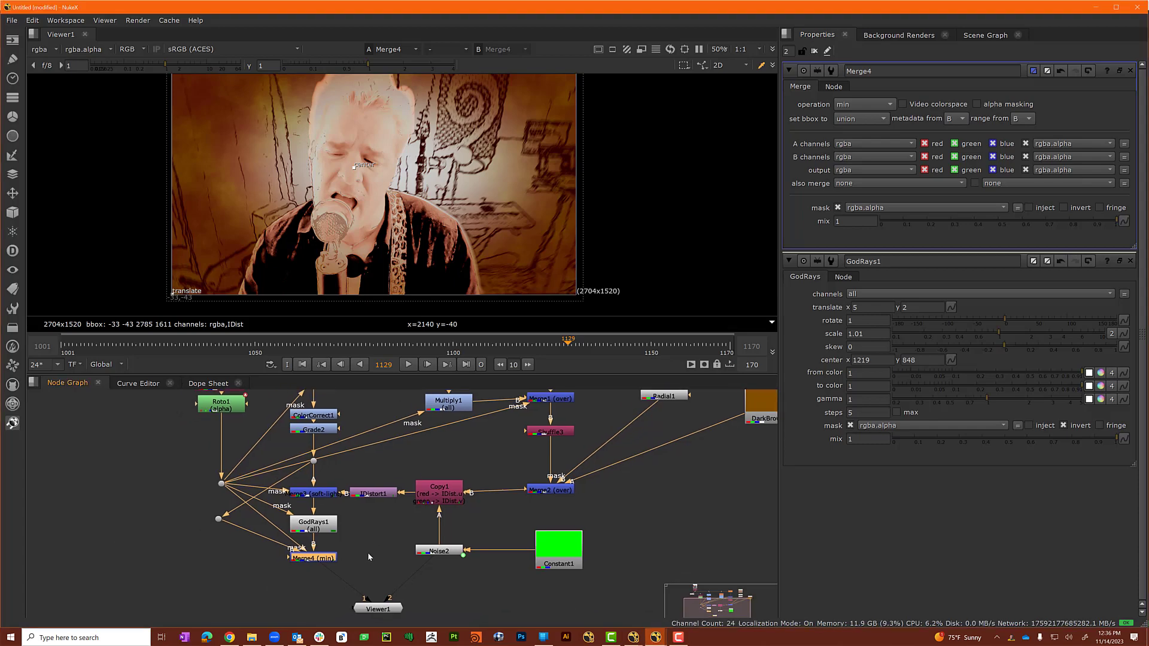
click(256, 586)
key(c)
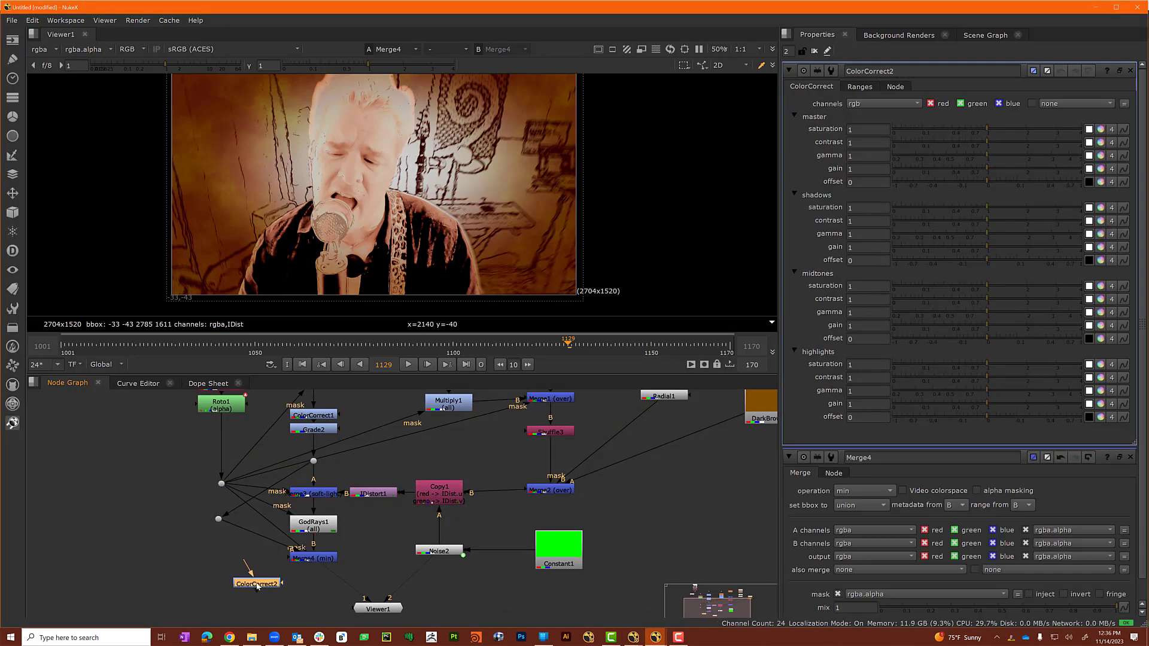
drag(217, 525, 221, 523)
click(257, 584)
drag(263, 589, 268, 585)
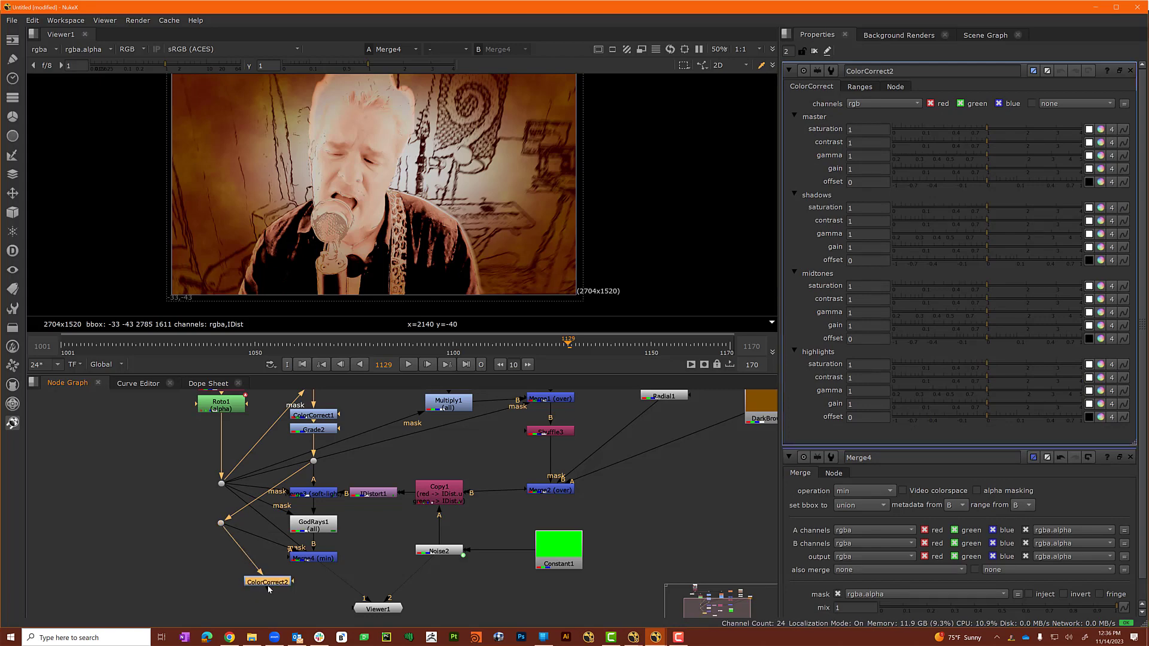
key(2)
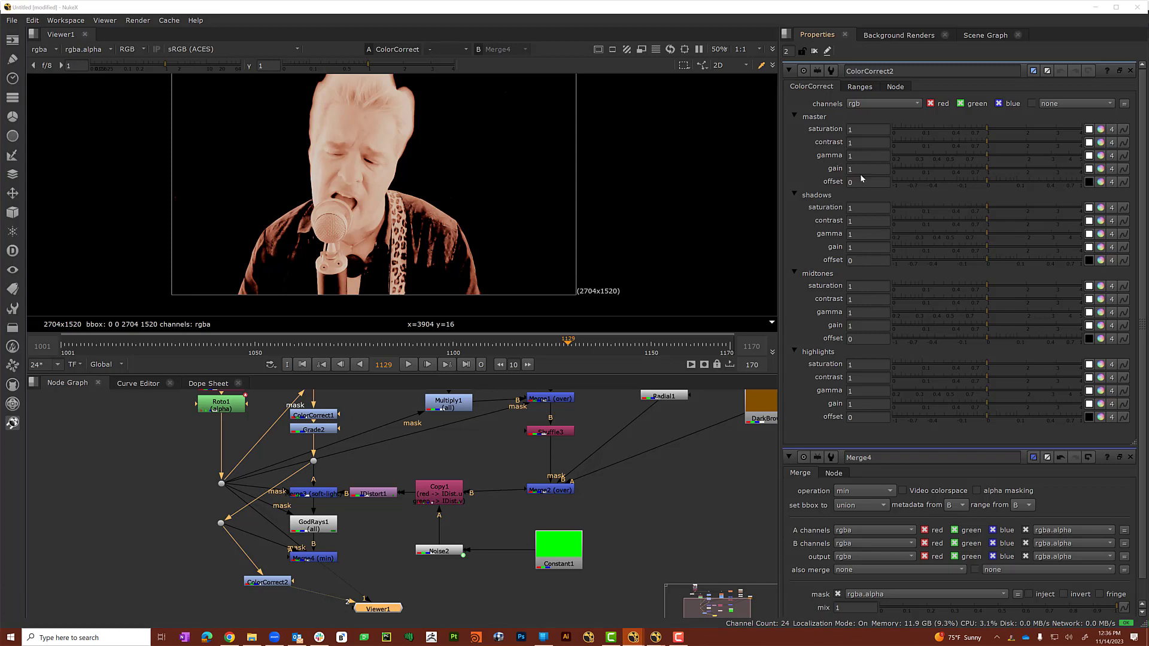
Set ColorCorrect2's master saturation to 0.015, contrast to 1.4 and gamma to 0.74.
click(866, 130)
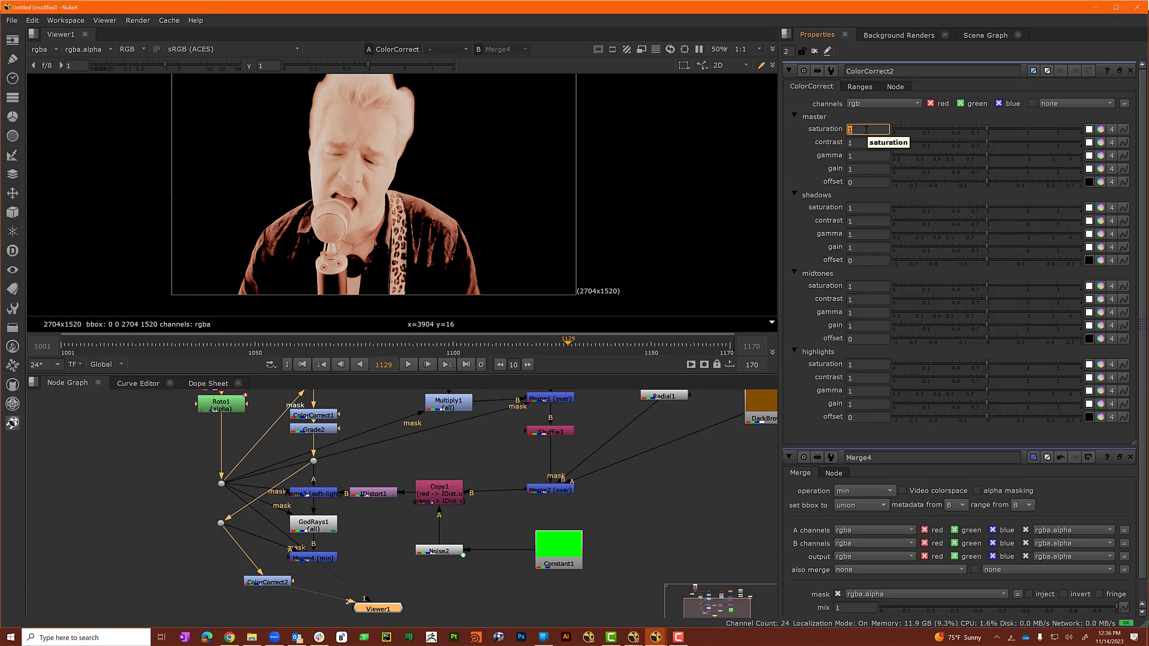
text(0.015)
key(Tab)
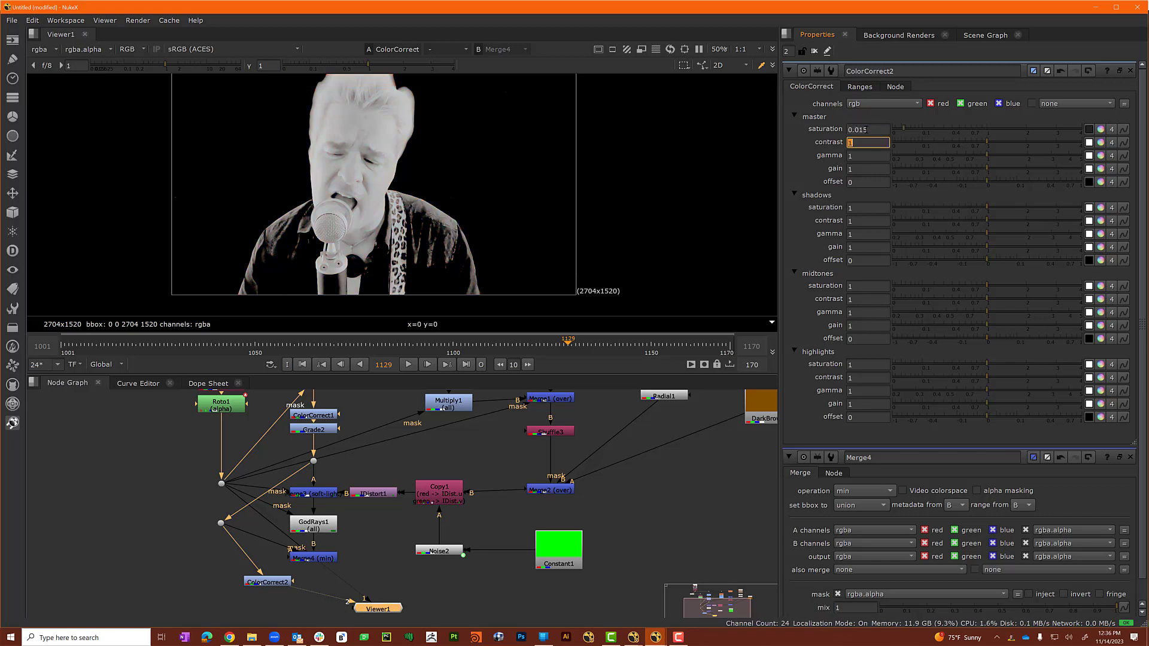
text(1.4)
key(Tab)
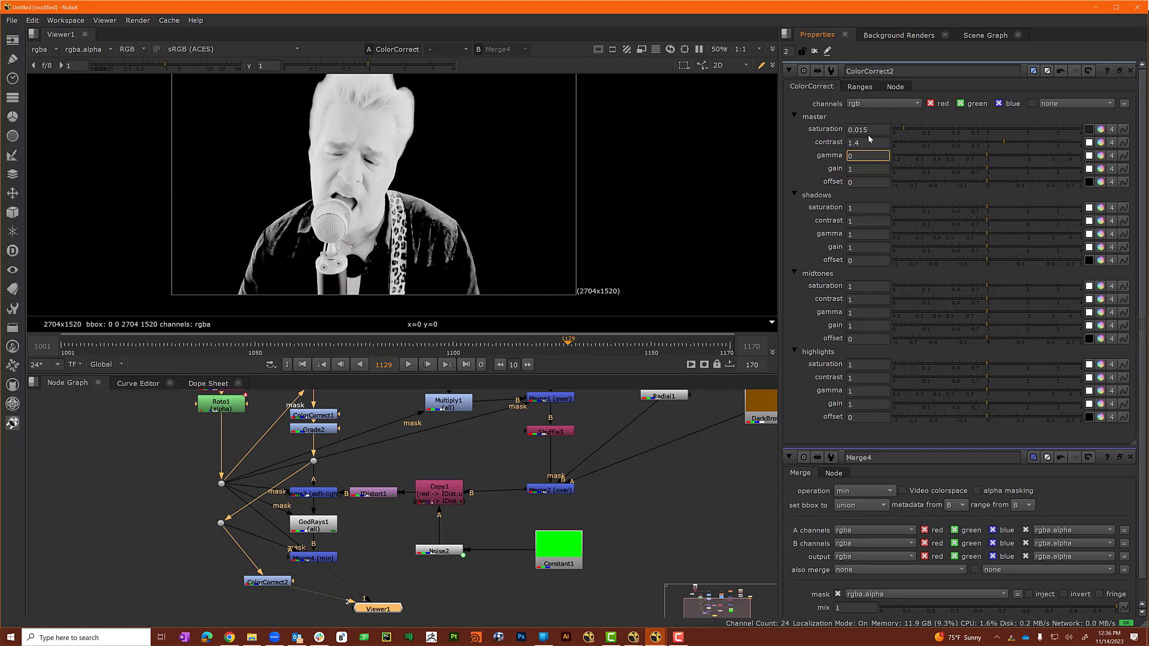
text(0.74)
key(Tab)
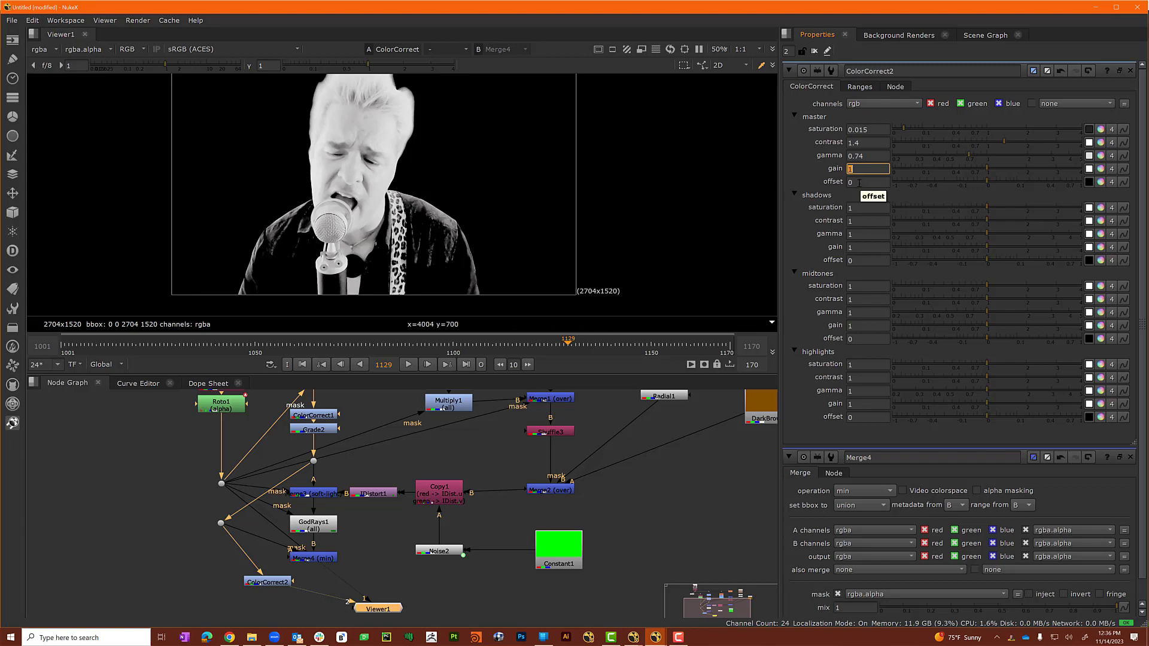
Split ColorCorrect2's master gain into channels: red 1.017, green 0.915, blue 0.917 and alpha 0.84.
click(1102, 169)
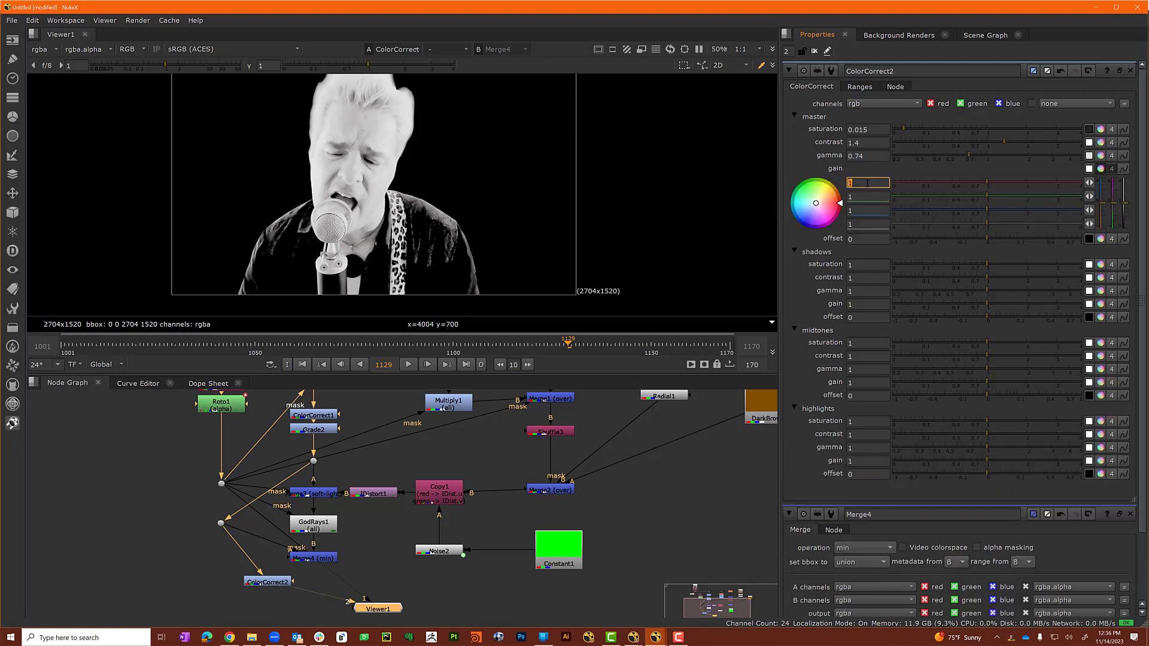
text(.017)
key(Tab)
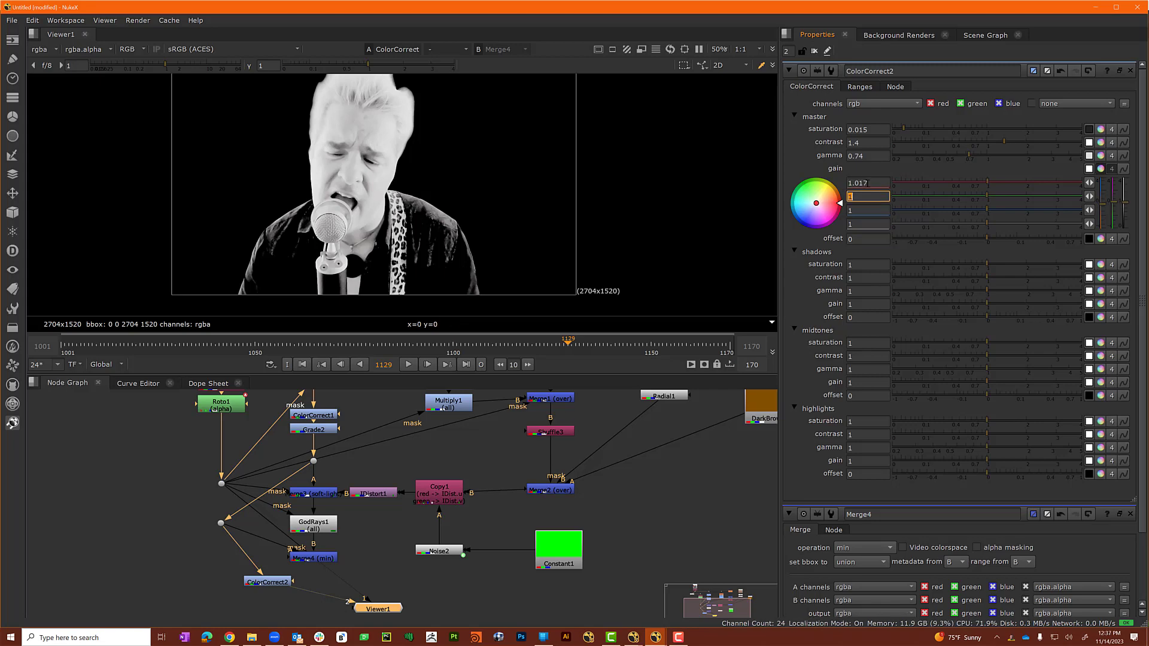
text(.9)
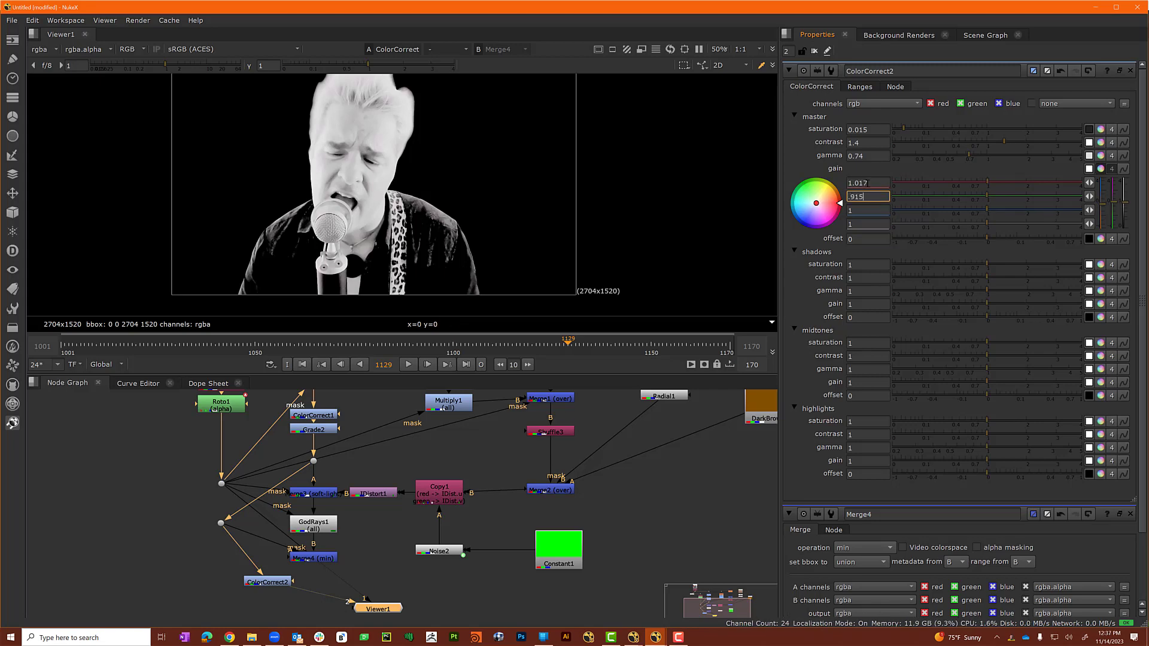
text(15)
key(Tab)
text(.917)
key(Tab)
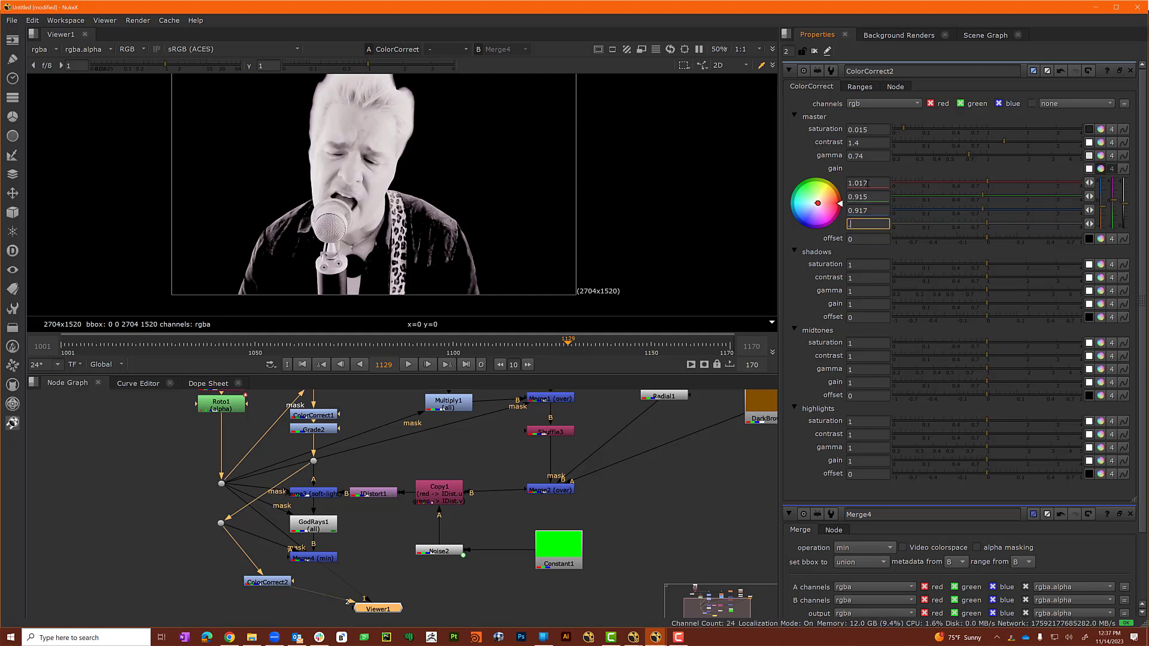
text(.84)
key(Tab)
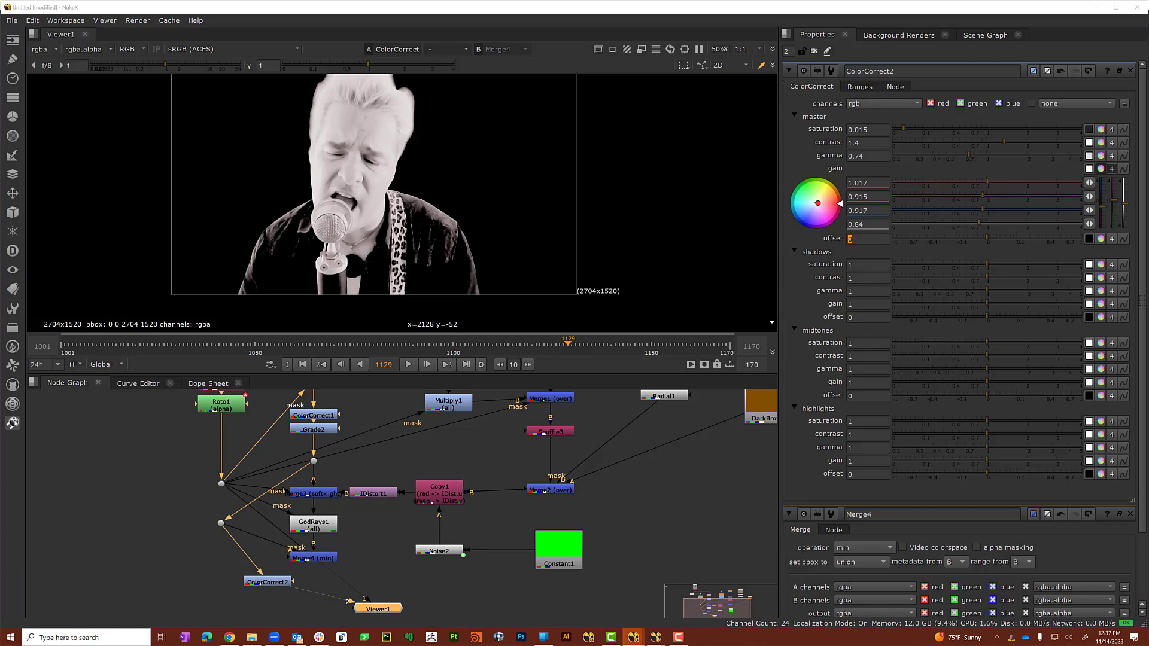
Merge ColorCorrect2 over the Merge4 output with a new Merge node set to the overlay operation.
click(317, 558)
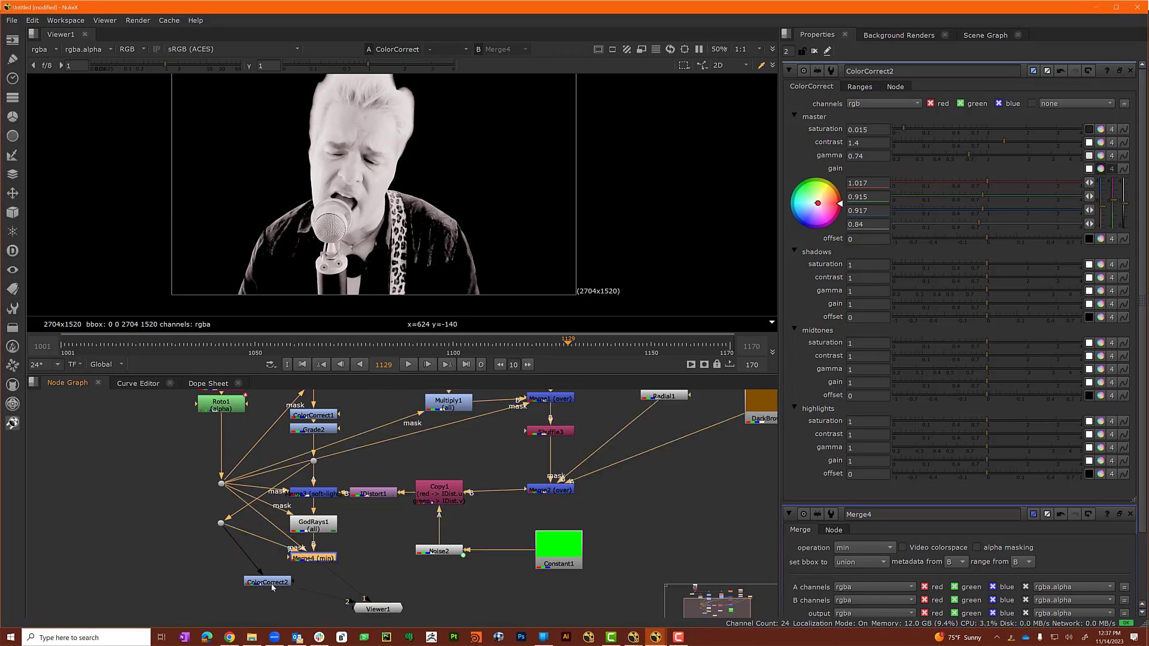
drag(274, 584, 253, 575)
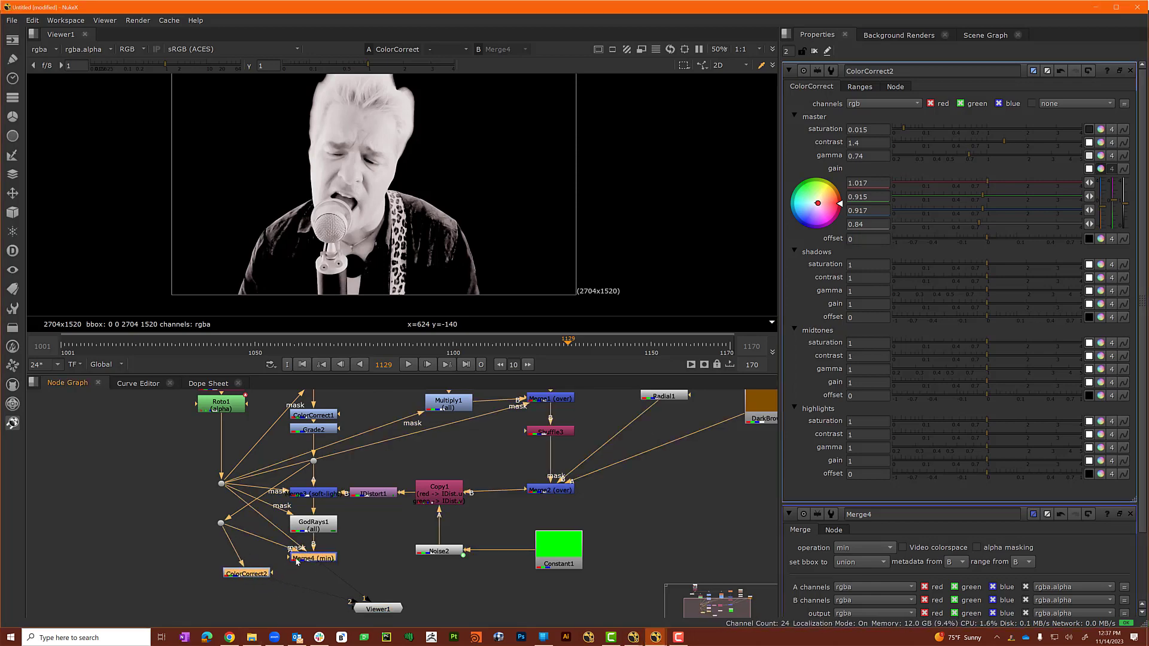
key(m)
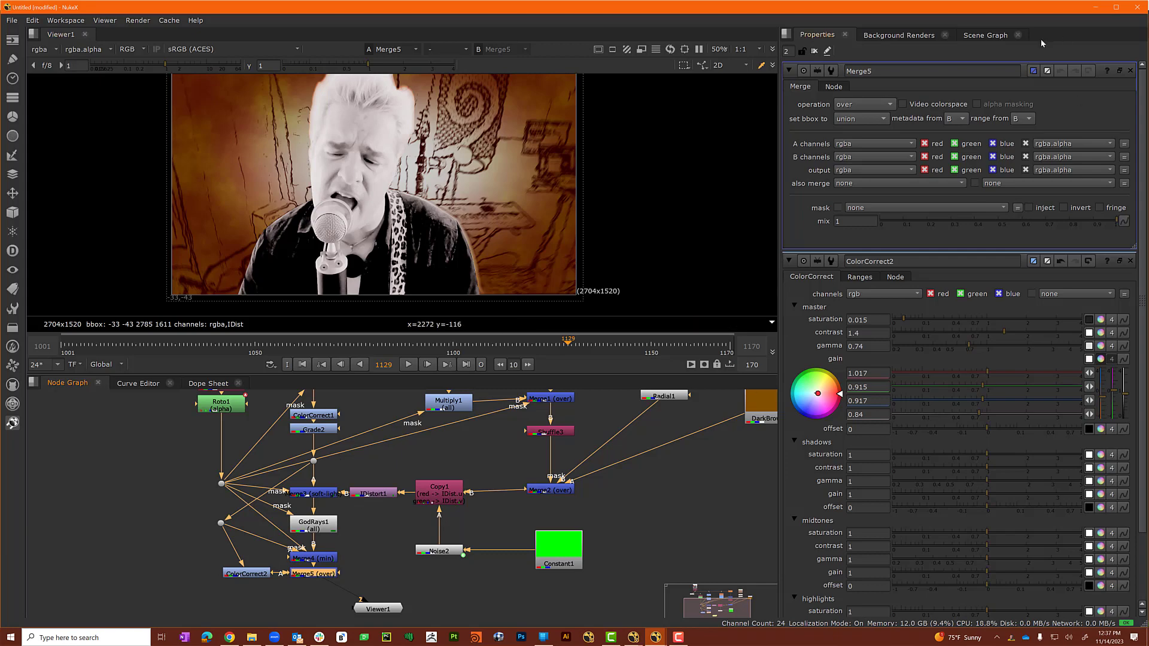
click(863, 104)
click(866, 296)
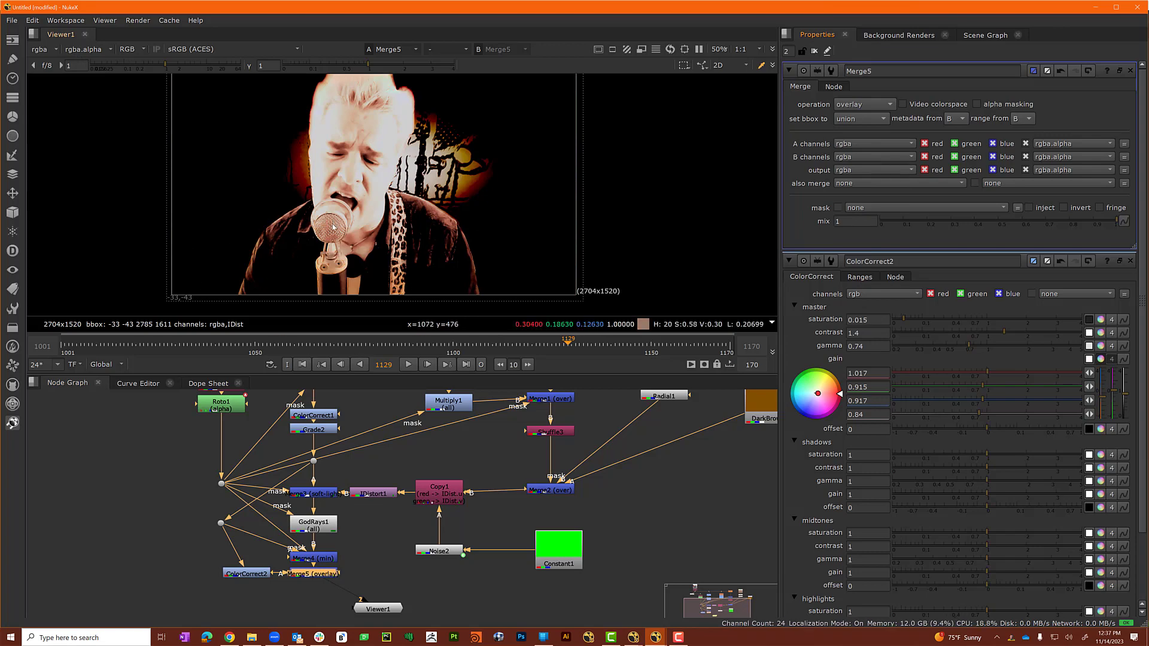
Add a Multiply node fed by the upper dot under Roto1 and set its value to 0.
middle_drag(169, 566, 287, 526)
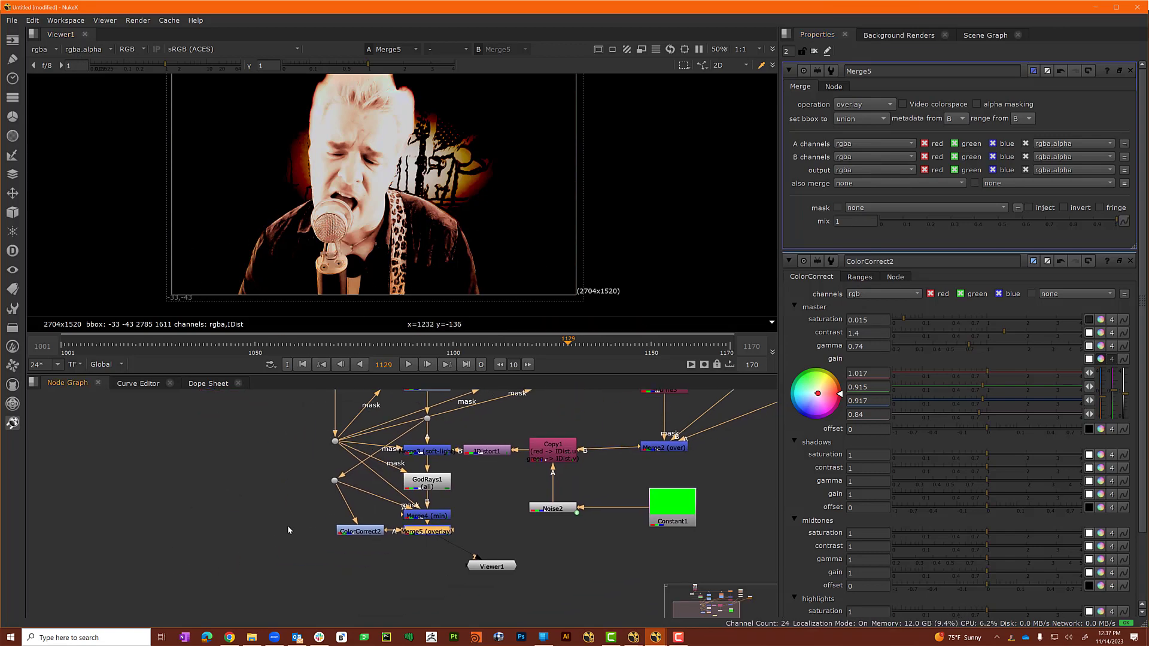
key(Tab)
text(mu)
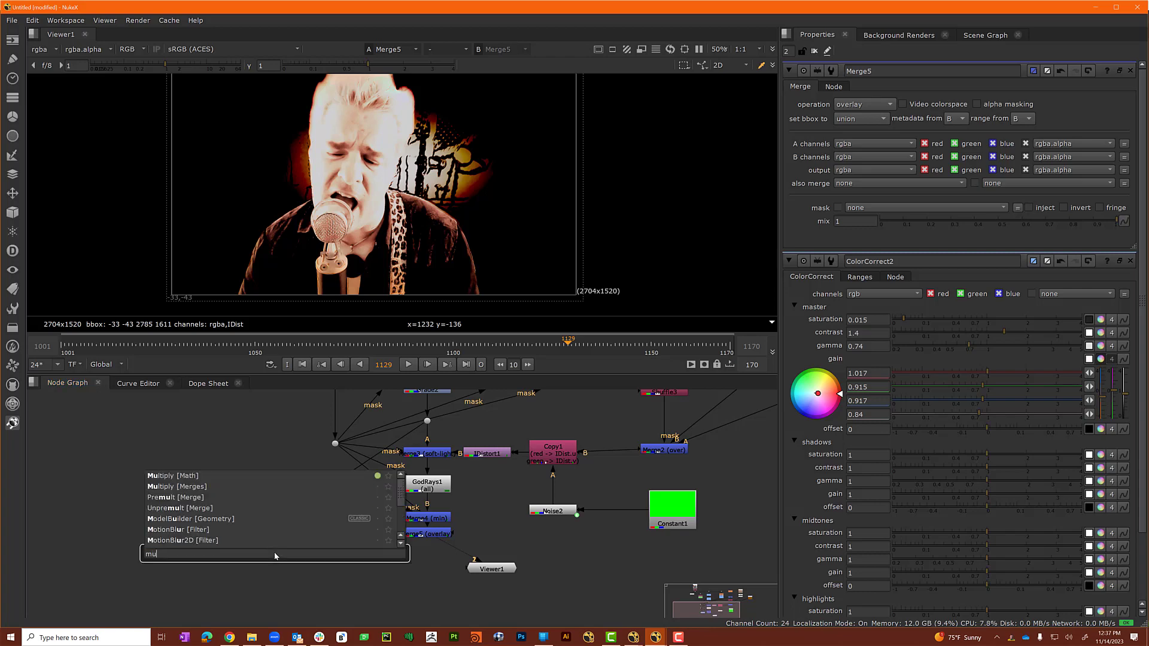
key(Return)
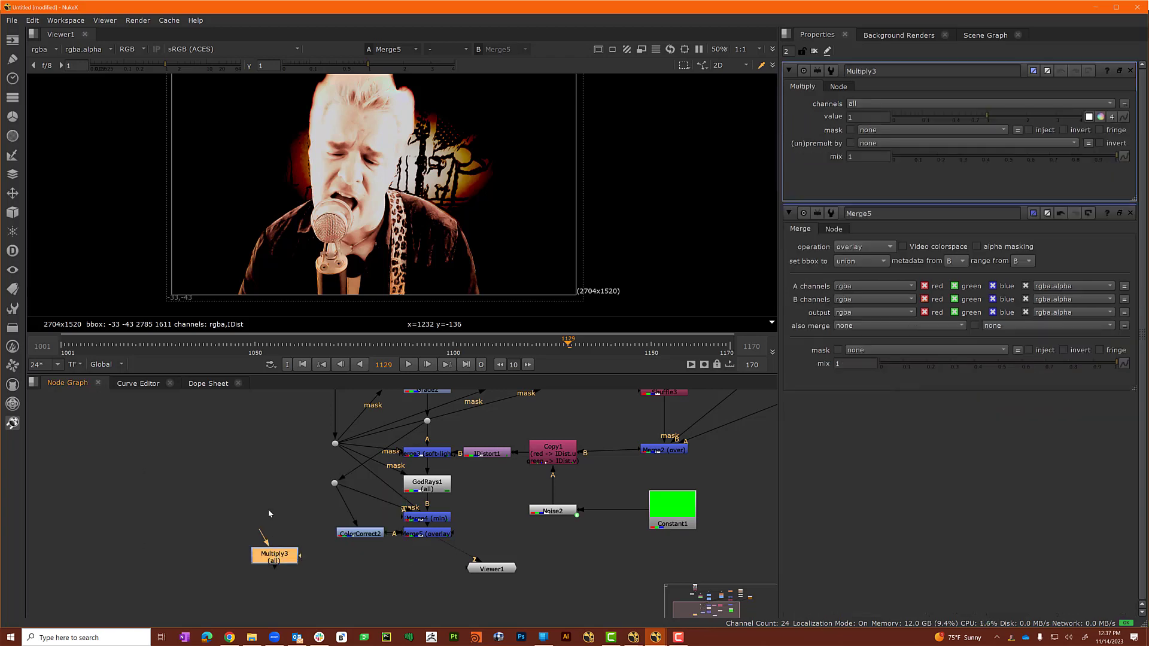
drag(261, 532, 336, 443)
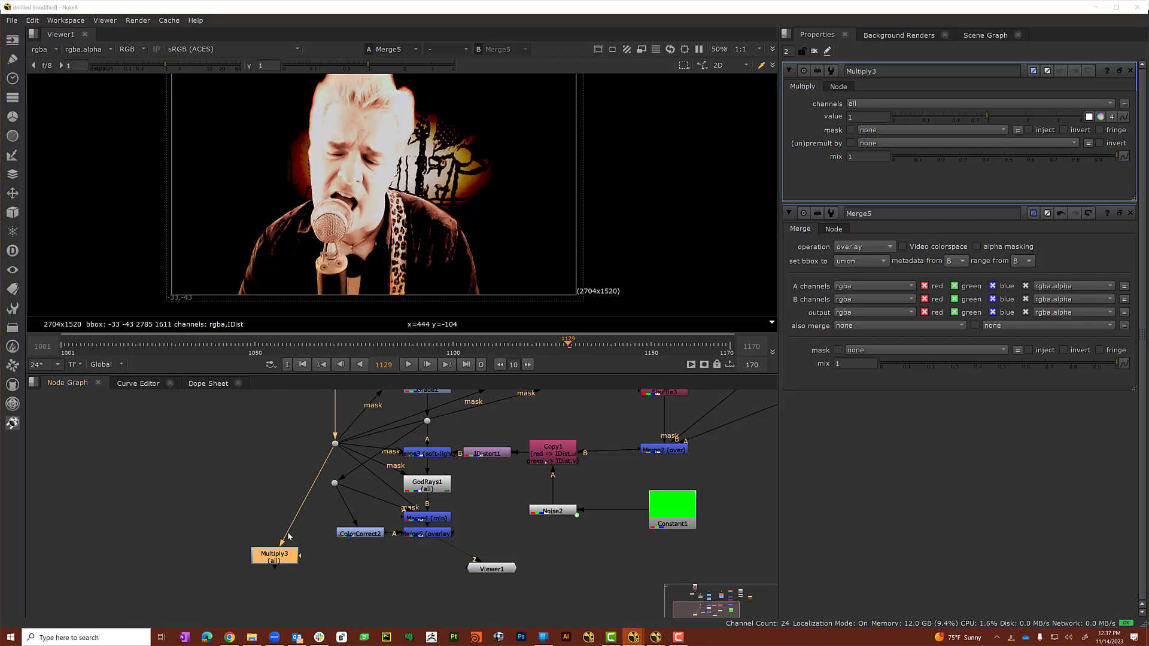
click(893, 116)
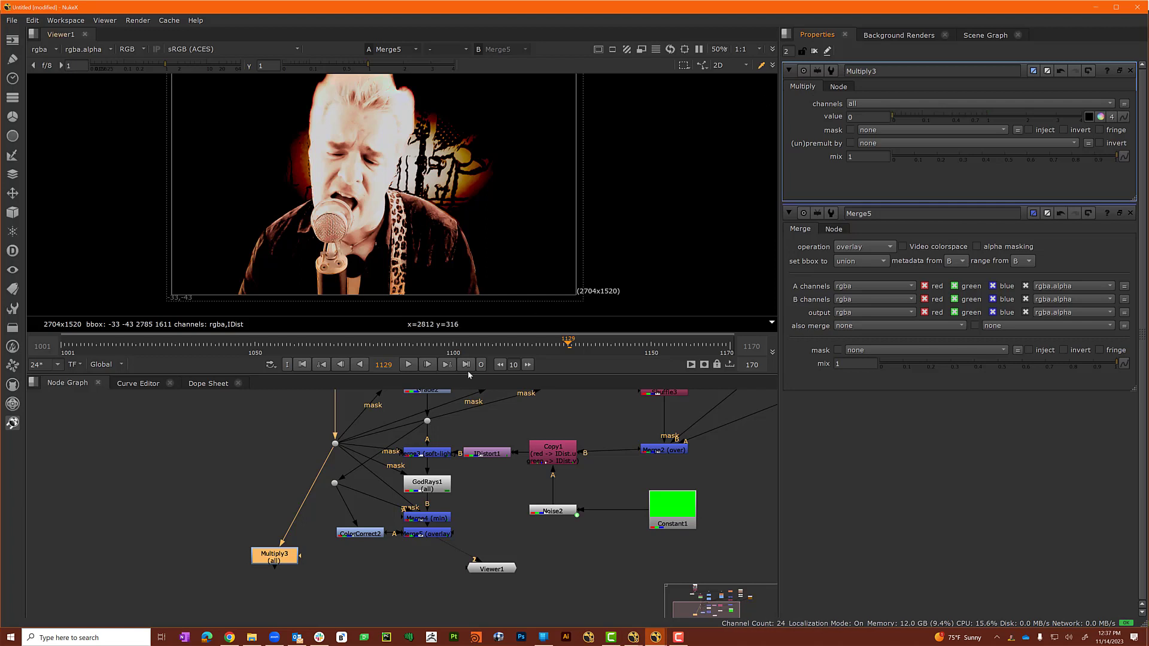
drag(280, 561, 285, 550)
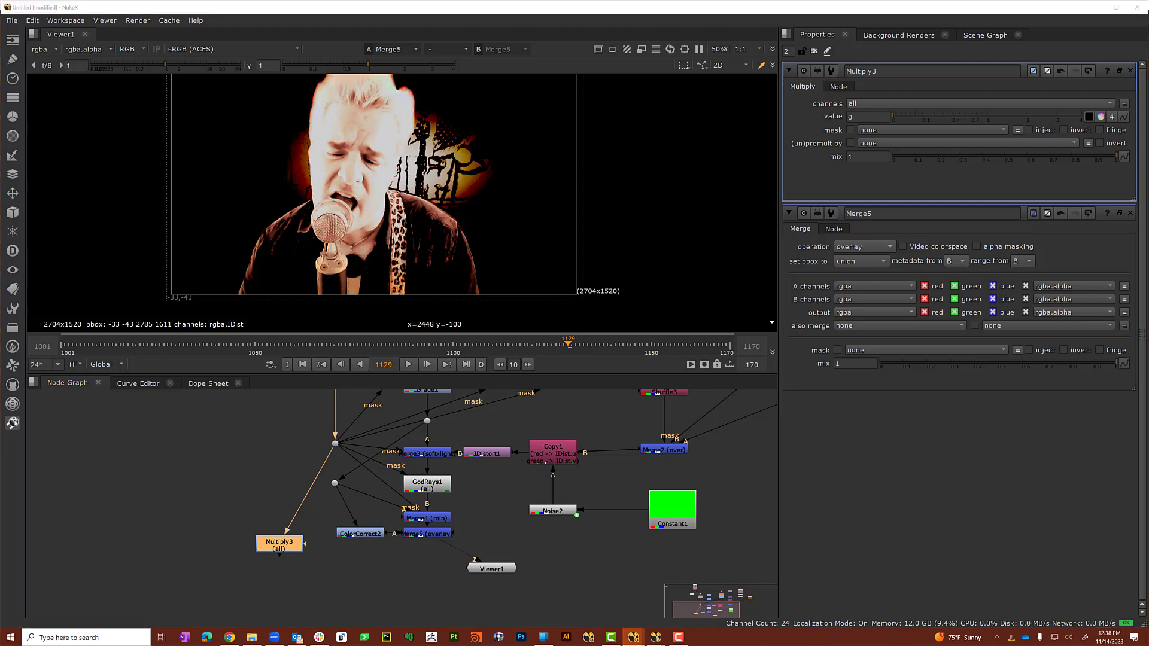
Add a Ramp node beside Multiply3 and connect it as that node's mask.
click(133, 549)
key(Tab)
text(ramp)
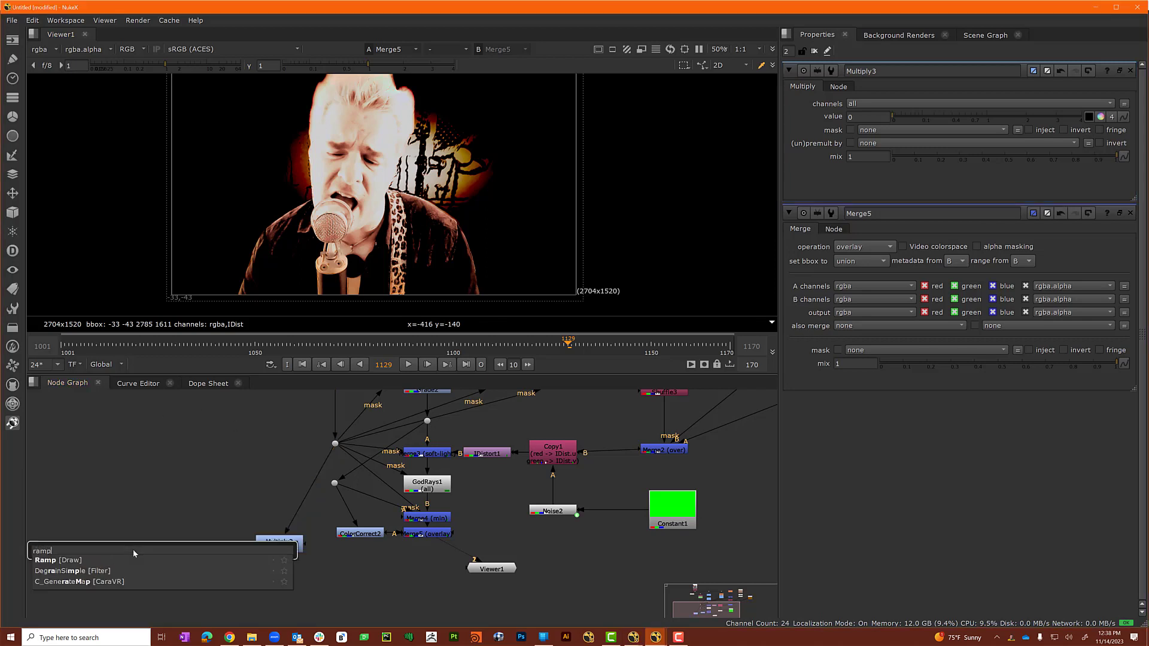
key(Return)
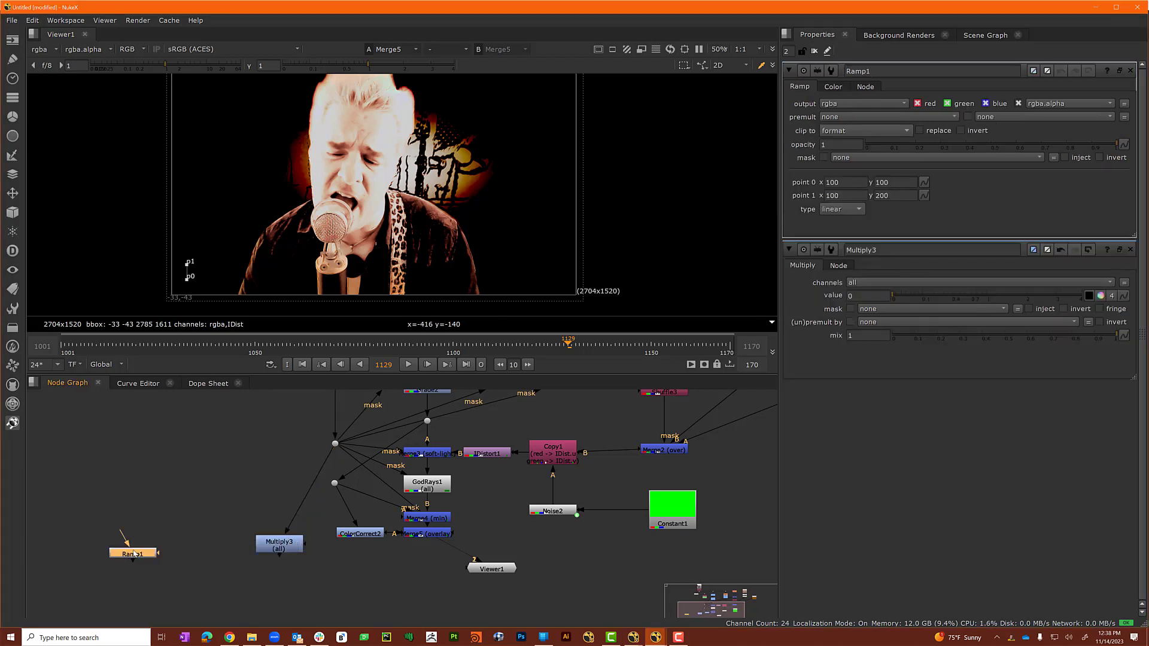
drag(134, 555, 151, 545)
drag(305, 543, 191, 548)
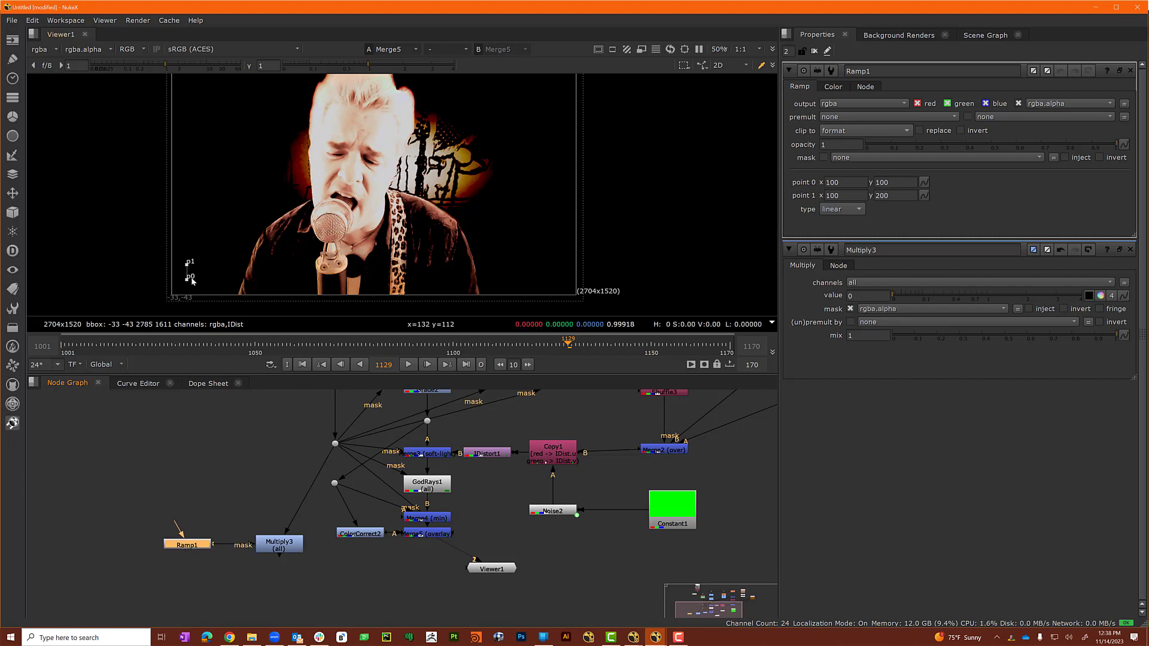
Place Ramp1's point 0 at about x 116, y 156 and point 1 at about x 96, y 512.
drag(189, 264, 186, 221)
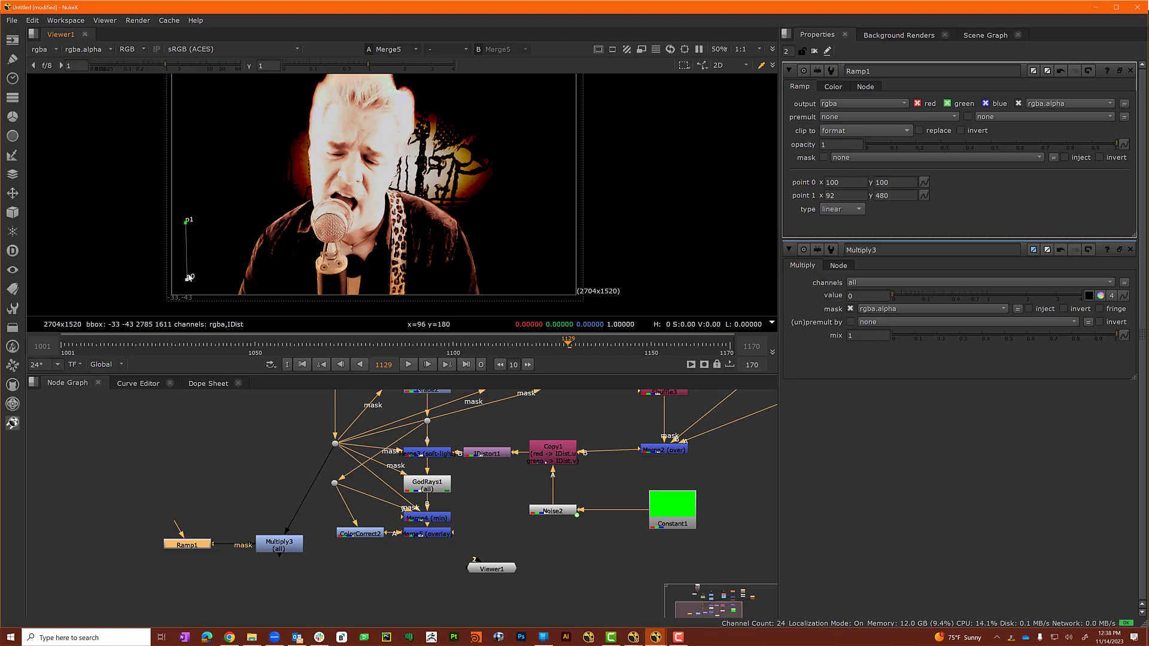
drag(189, 277, 190, 276)
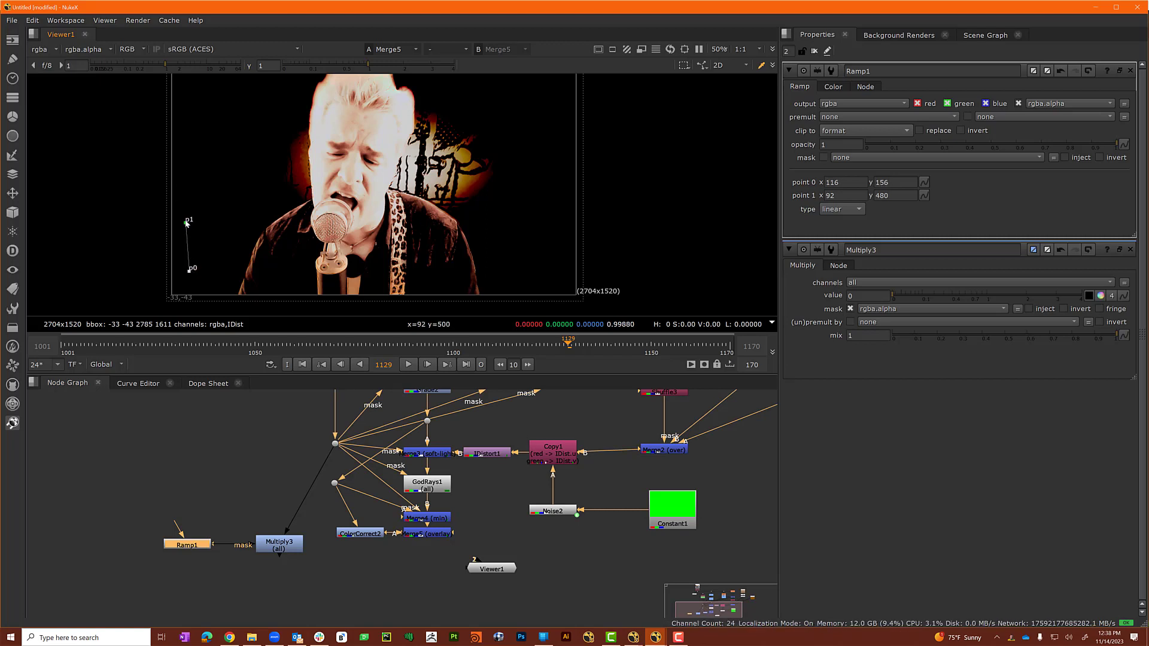
drag(186, 223, 187, 218)
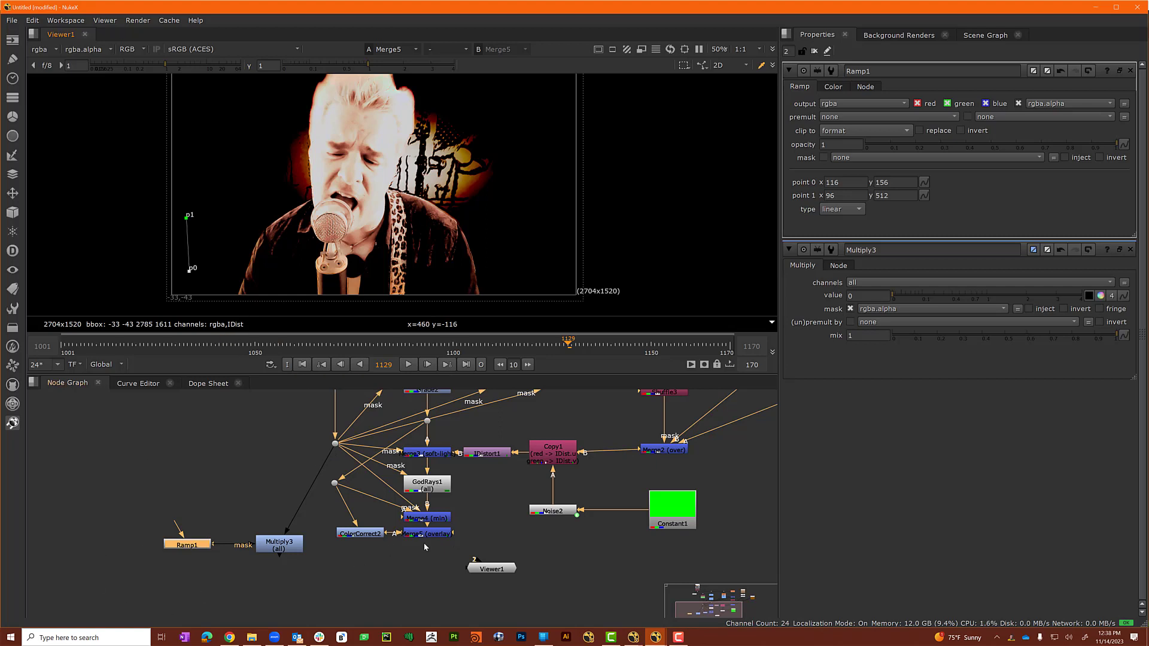
Invert Multiply3's mask, connect Multiply3 as the mask of Merge5, and tidy the surrounding nodes.
click(1075, 312)
drag(454, 534, 286, 544)
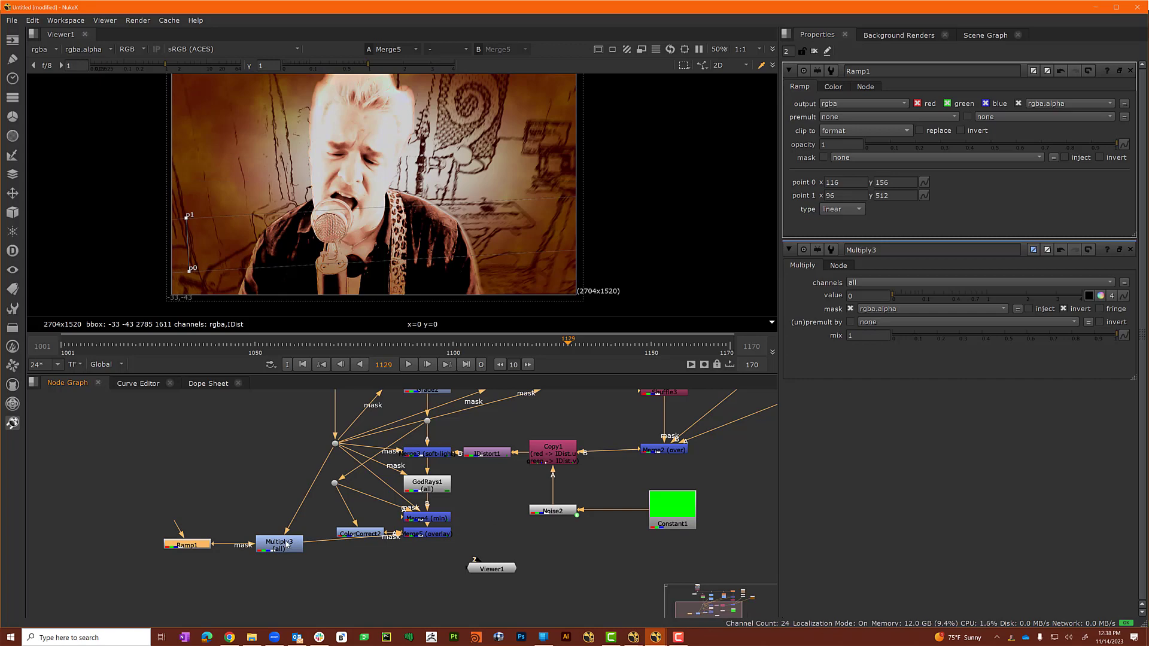
mouse_move(287, 543)
mouse_down()
mouse_move(291, 531)
mouse_move(286, 556)
mouse_up()
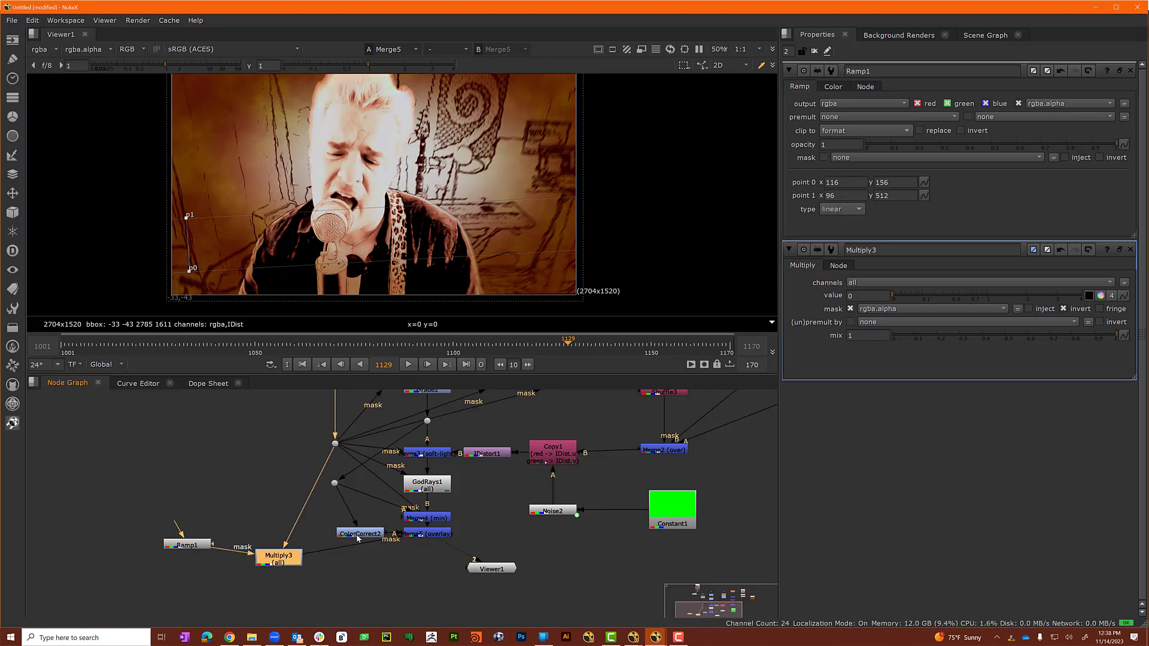
drag(358, 538, 350, 524)
drag(283, 561, 285, 546)
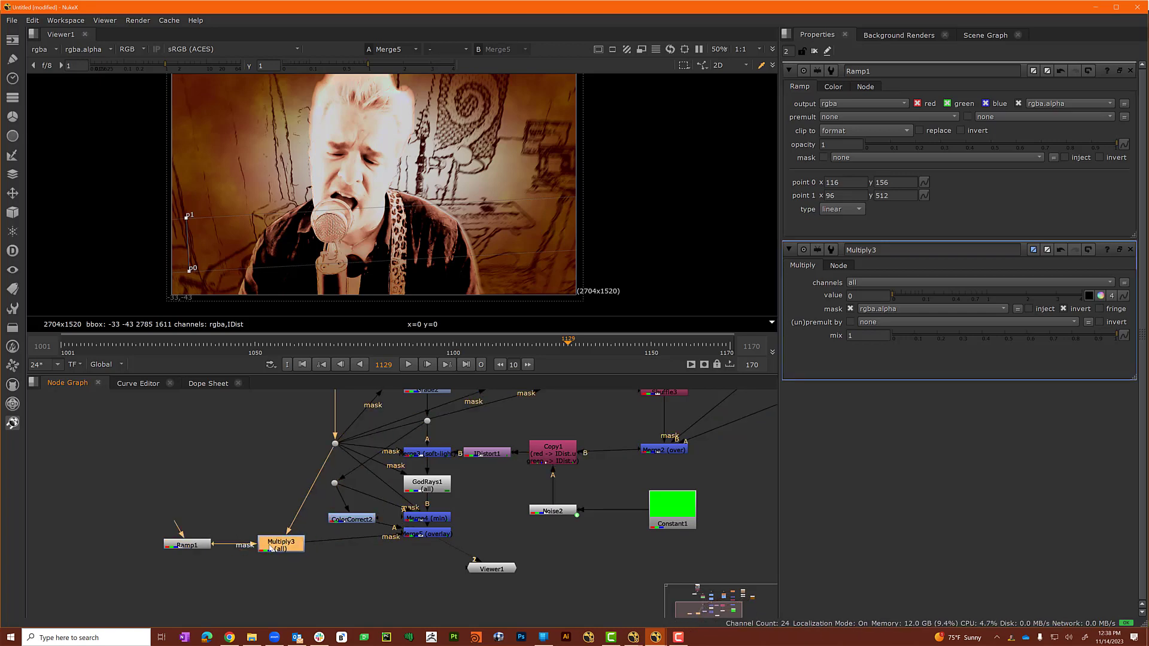
click(186, 545)
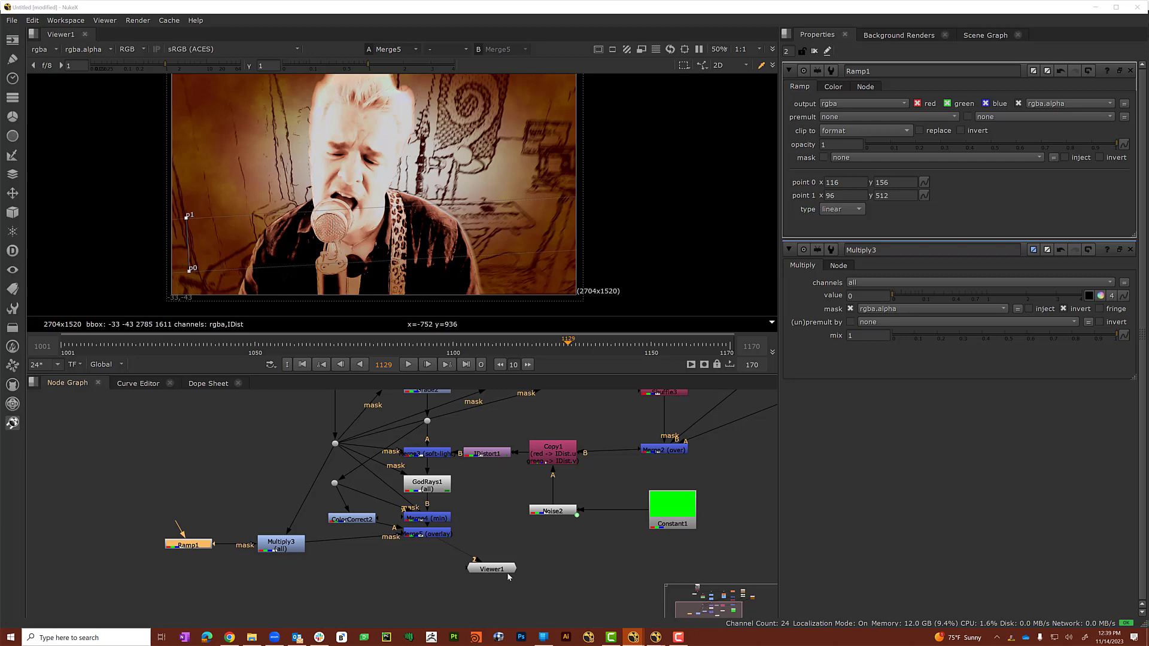
Make room below Merge5, close all open node properties and insert a Denoise node between Merge5 and the viewer.
drag(507, 572, 436, 610)
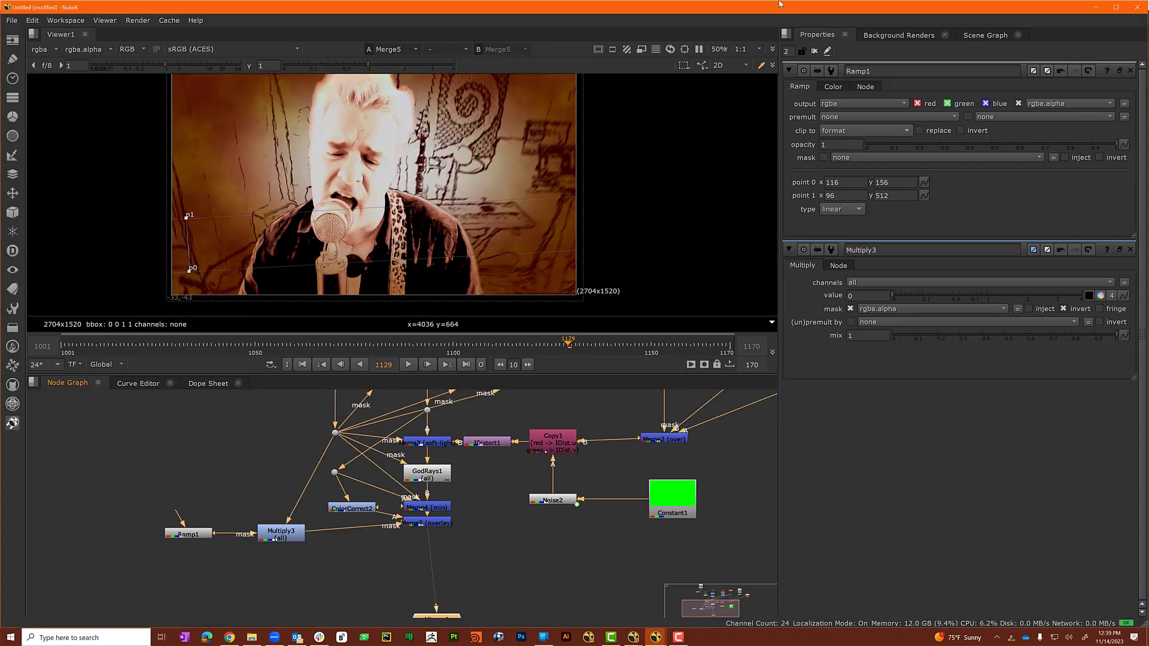
click(814, 51)
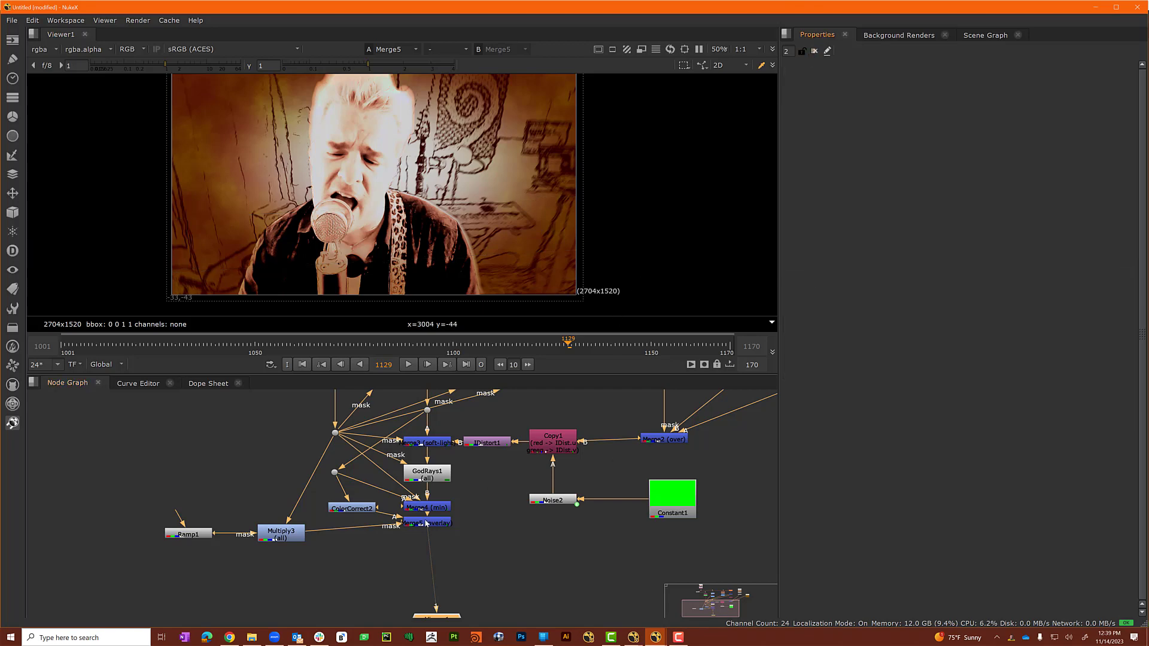
key(Tab)
text(den)
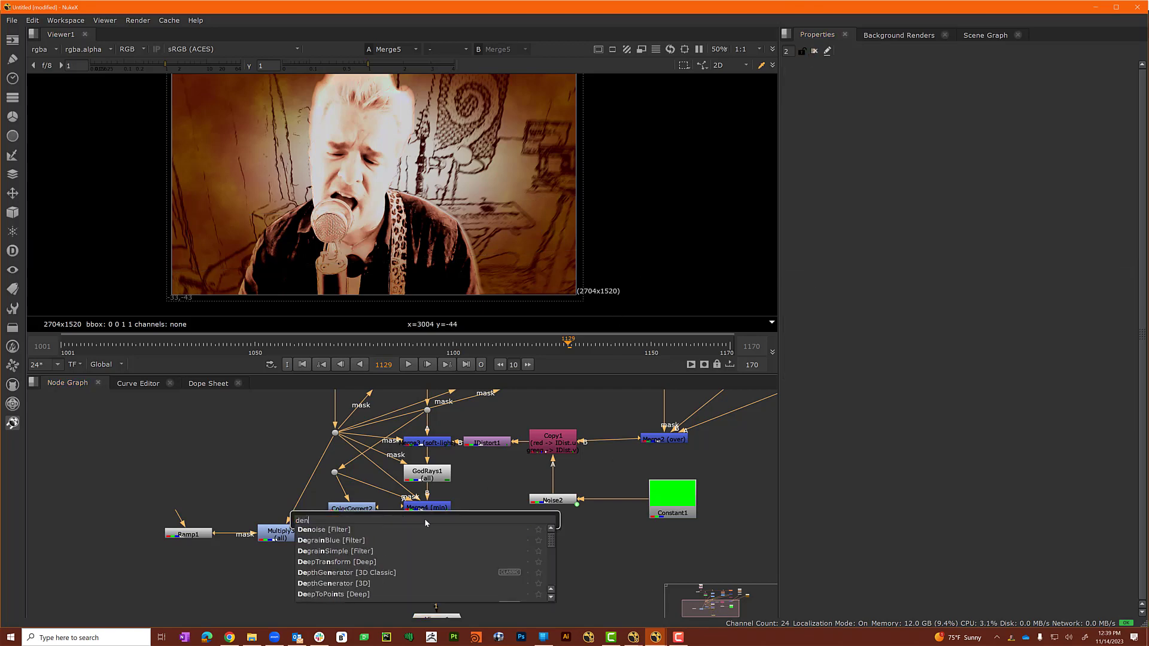
text(oise [Filter)
click(422, 527)
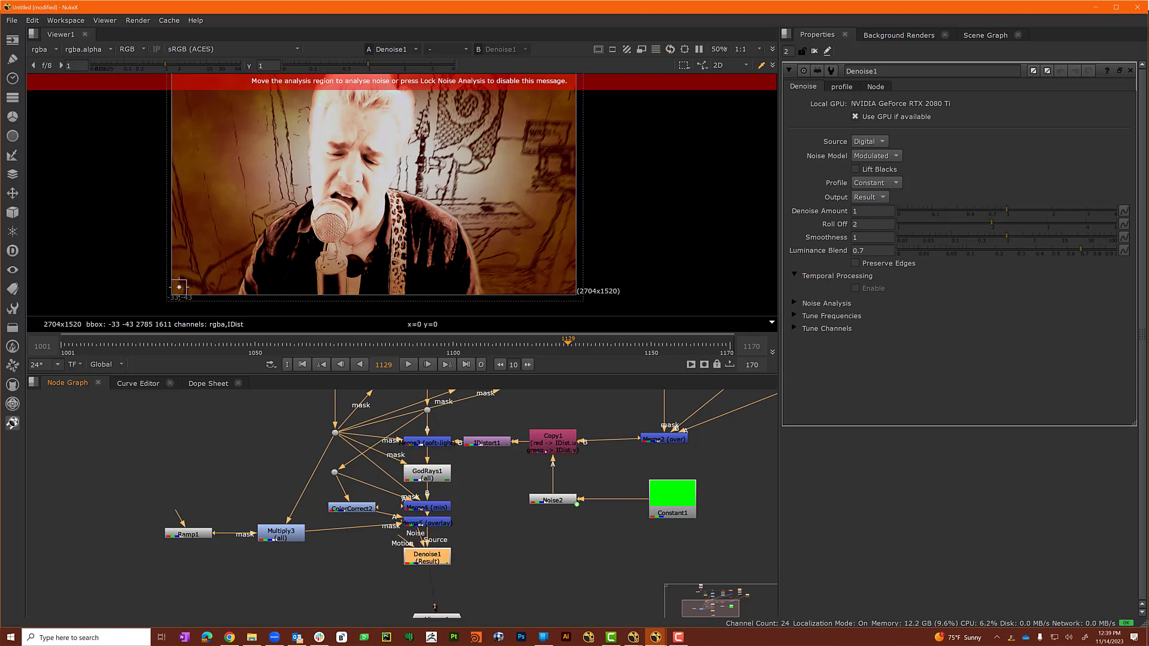
Move Denoise1's analysis region onto the plain background near the image's upper-right corner.
key(alt+Tab)
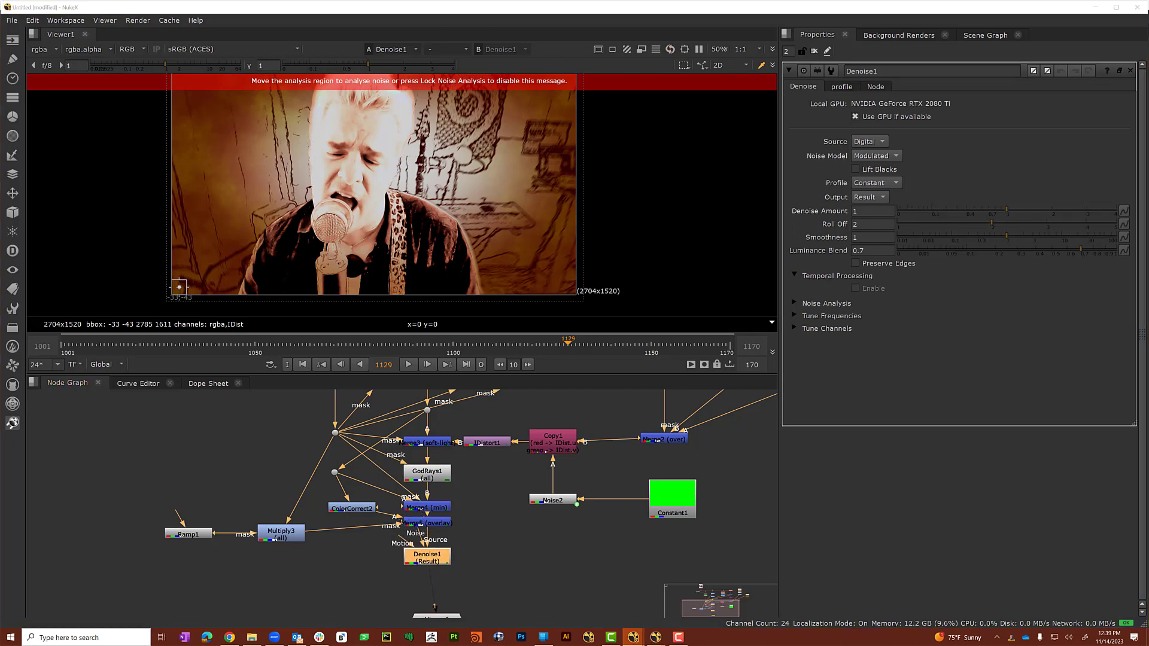
middle_drag(568, 200, 536, 238)
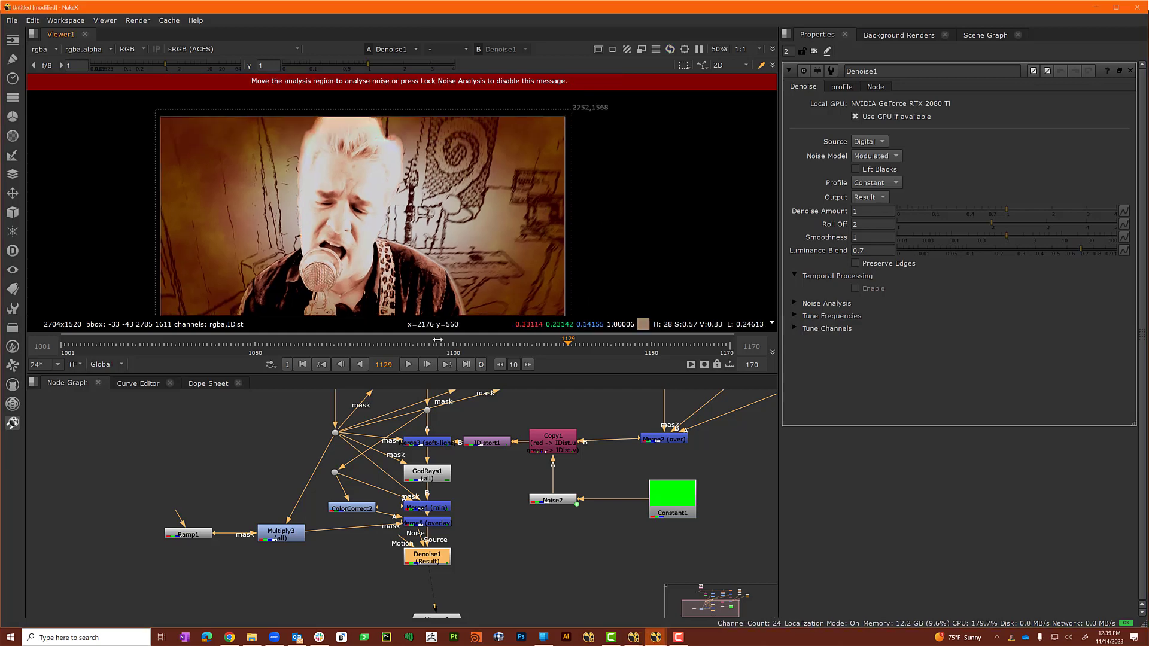
scroll(362, 243, down, 3)
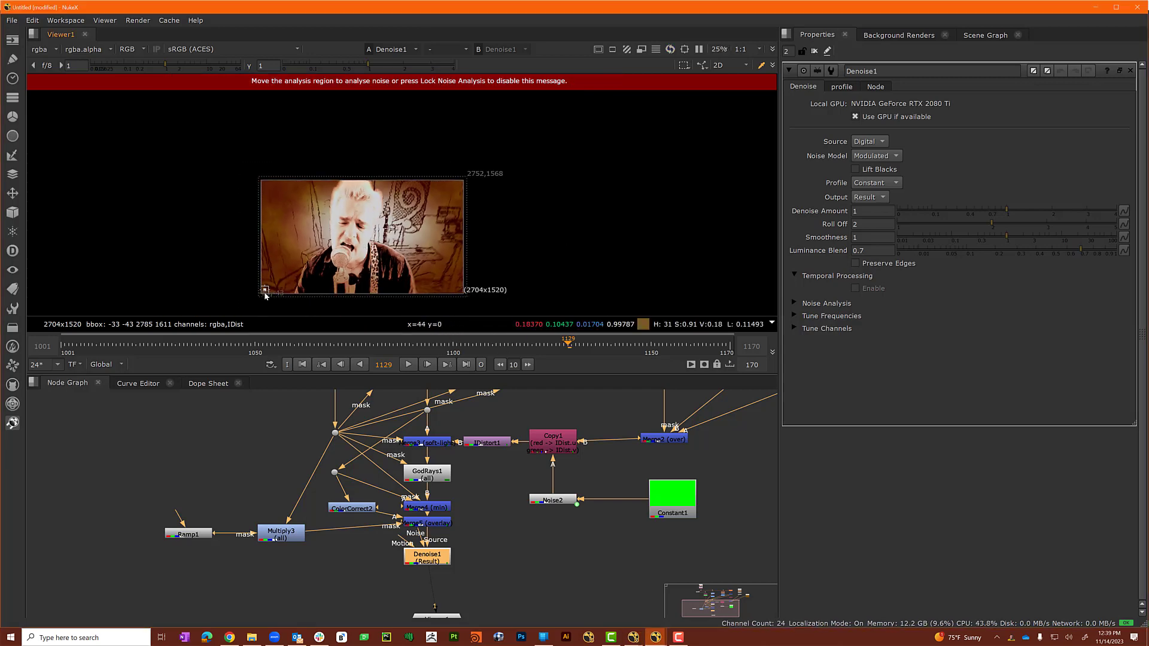
drag(265, 295, 438, 193)
scroll(438, 193, up, 3)
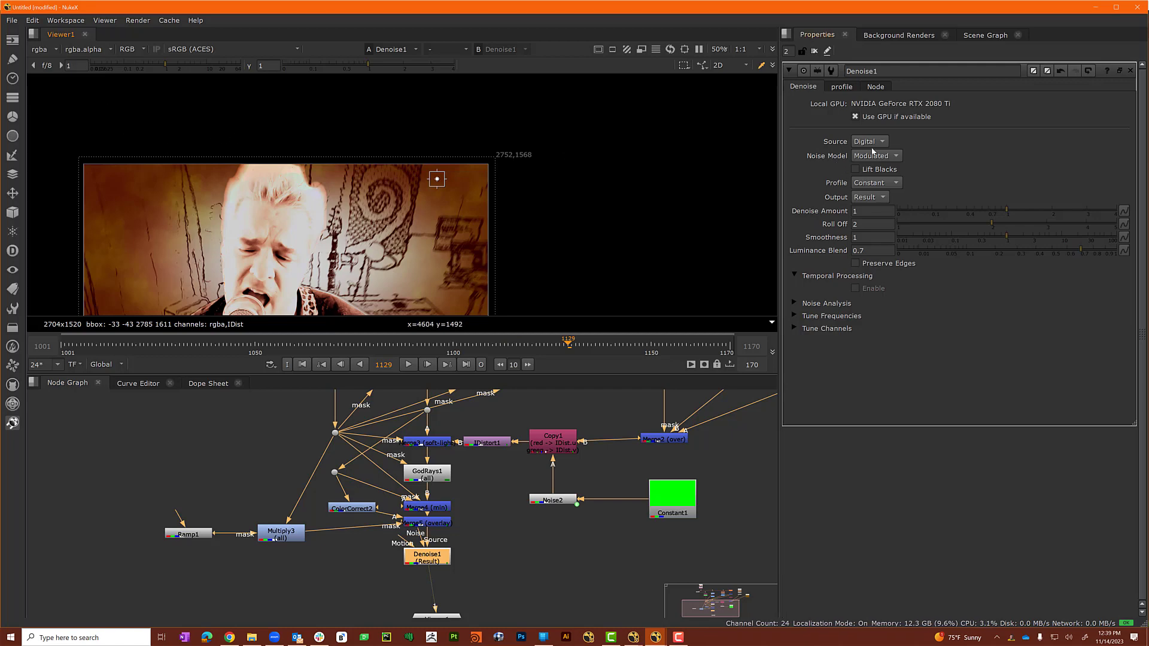
Enable Lift Blacks on Denoise1, set its profile to Automatic and its denoise amount to 3.
click(883, 172)
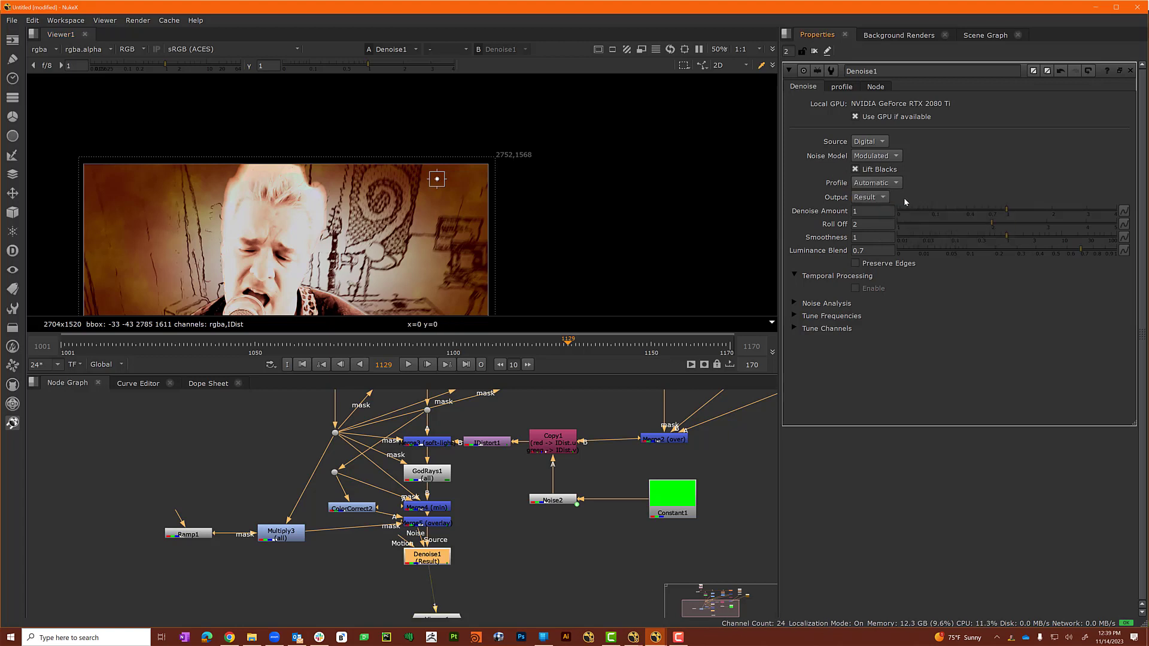
double_click(867, 213)
text(3)
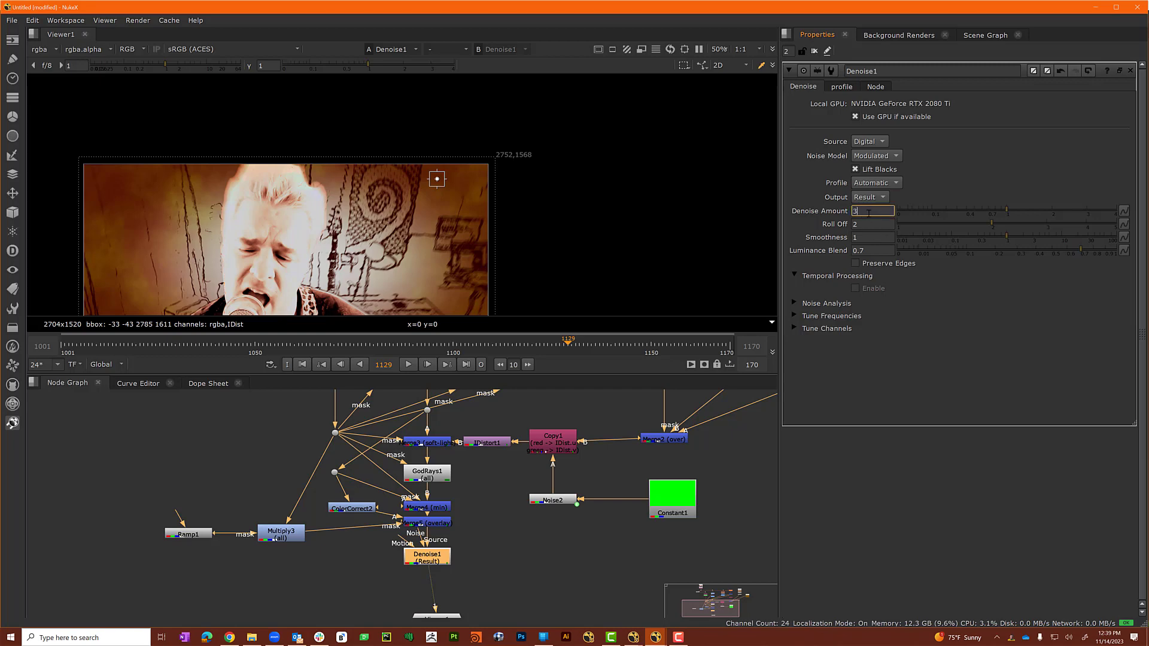
key(Tab)
click(874, 376)
click(839, 87)
click(800, 87)
key(alt+Tab)
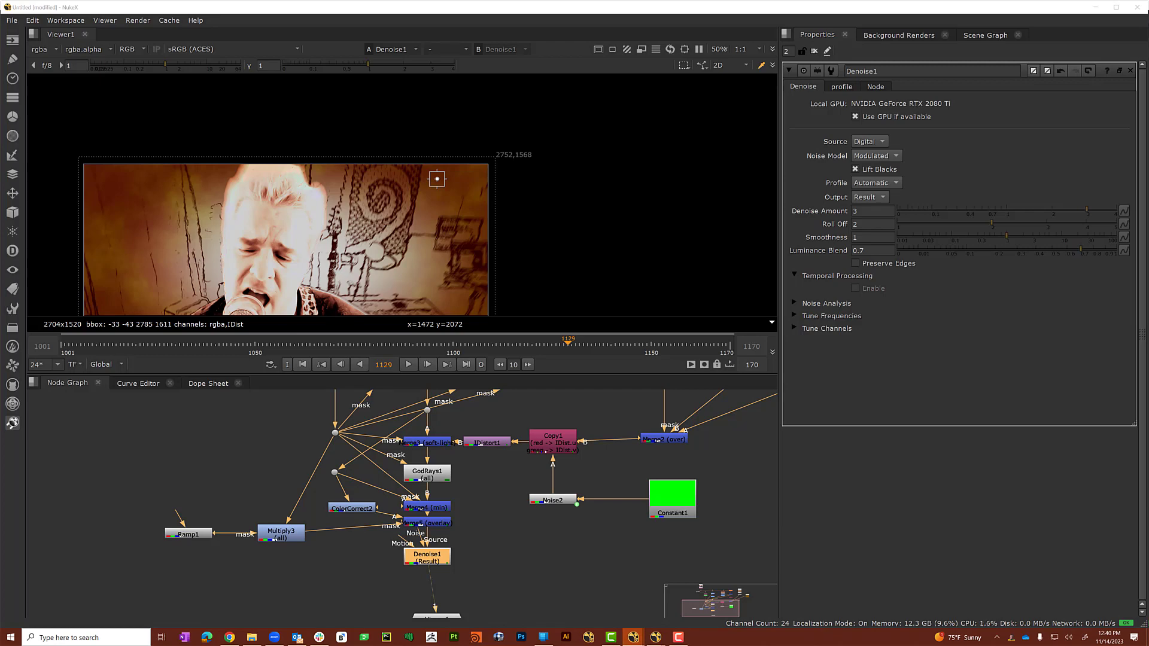
Insert a ColorCorrect node between Denoise1 and the viewer.
middle_drag(508, 578, 495, 557)
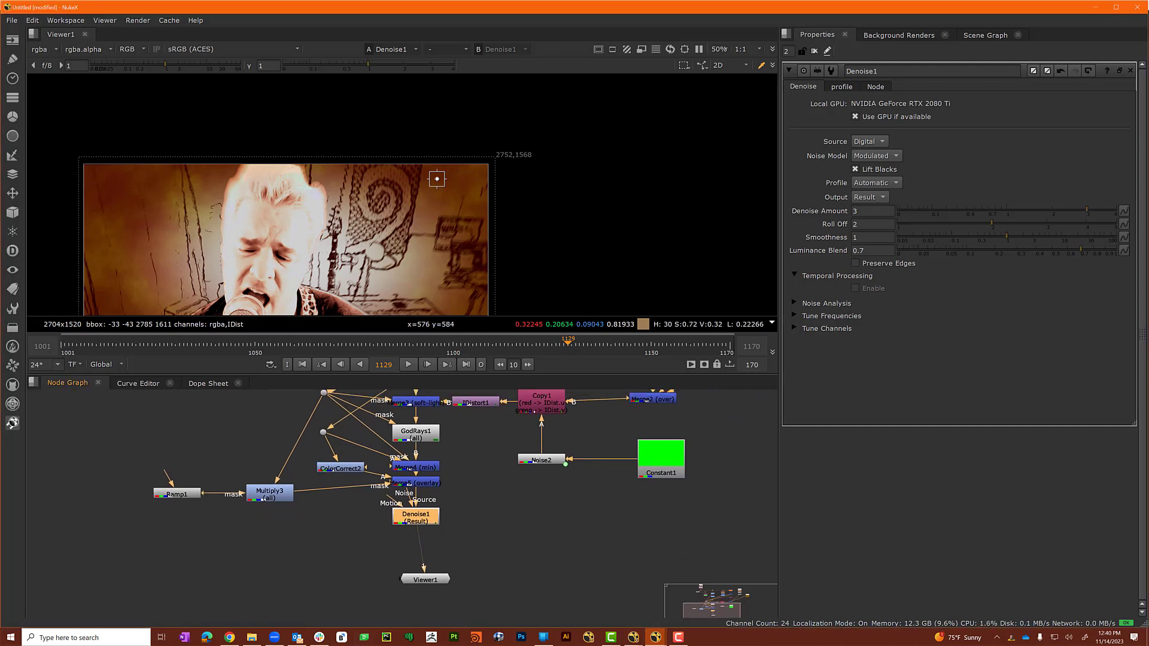
click(633, 636)
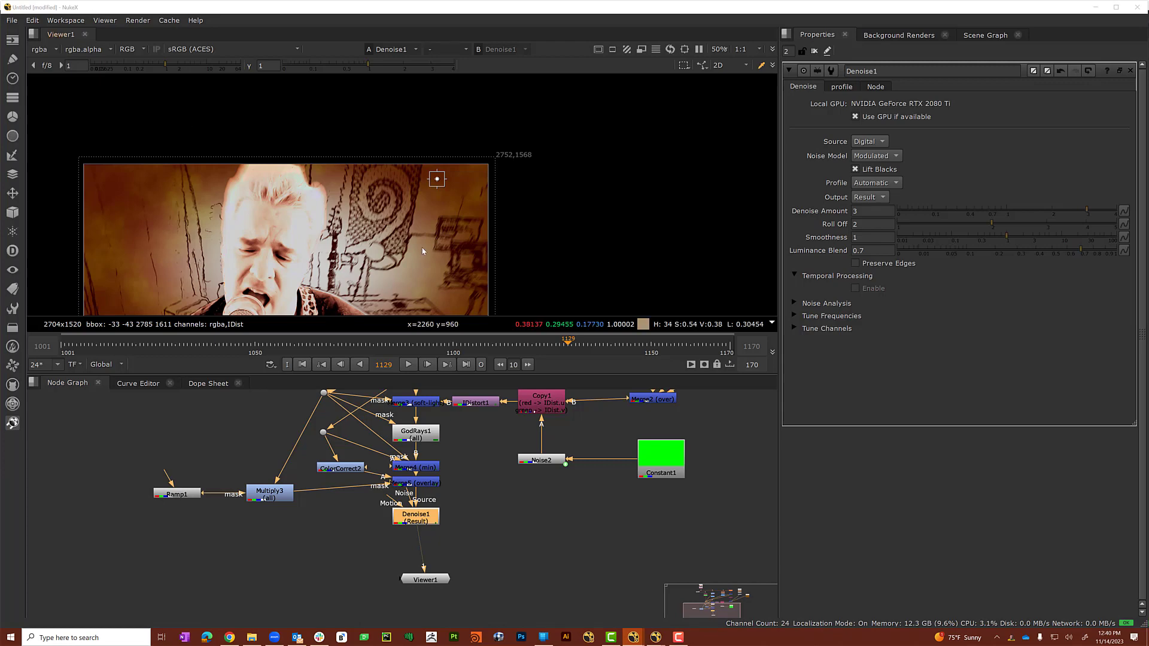
click(411, 526)
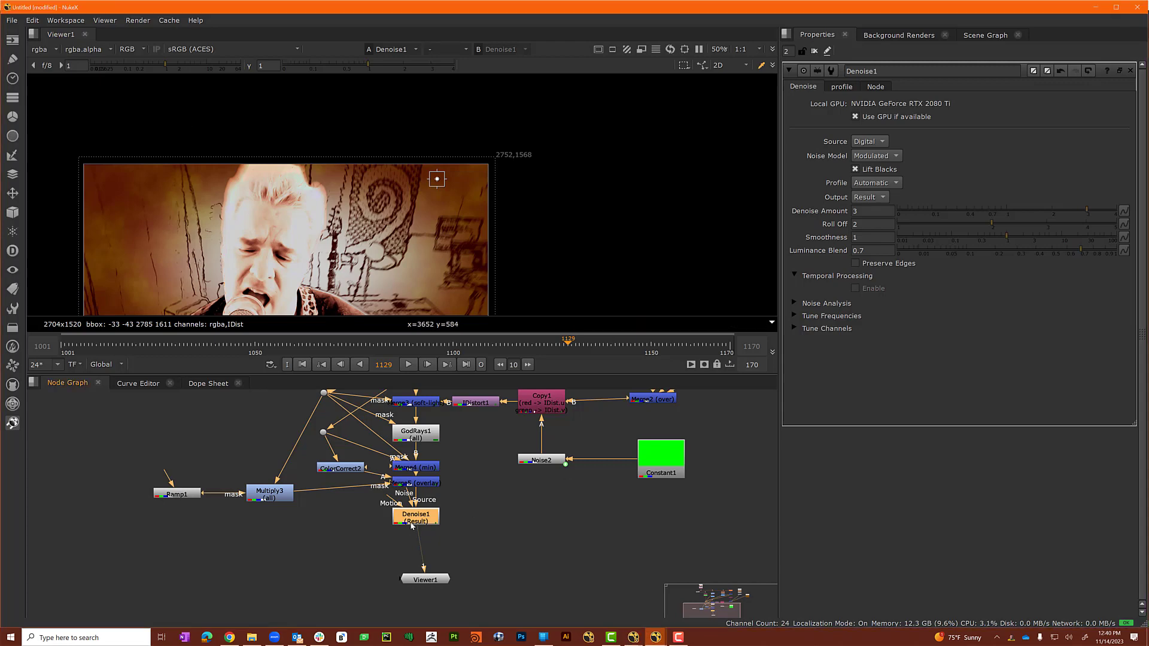
key(c)
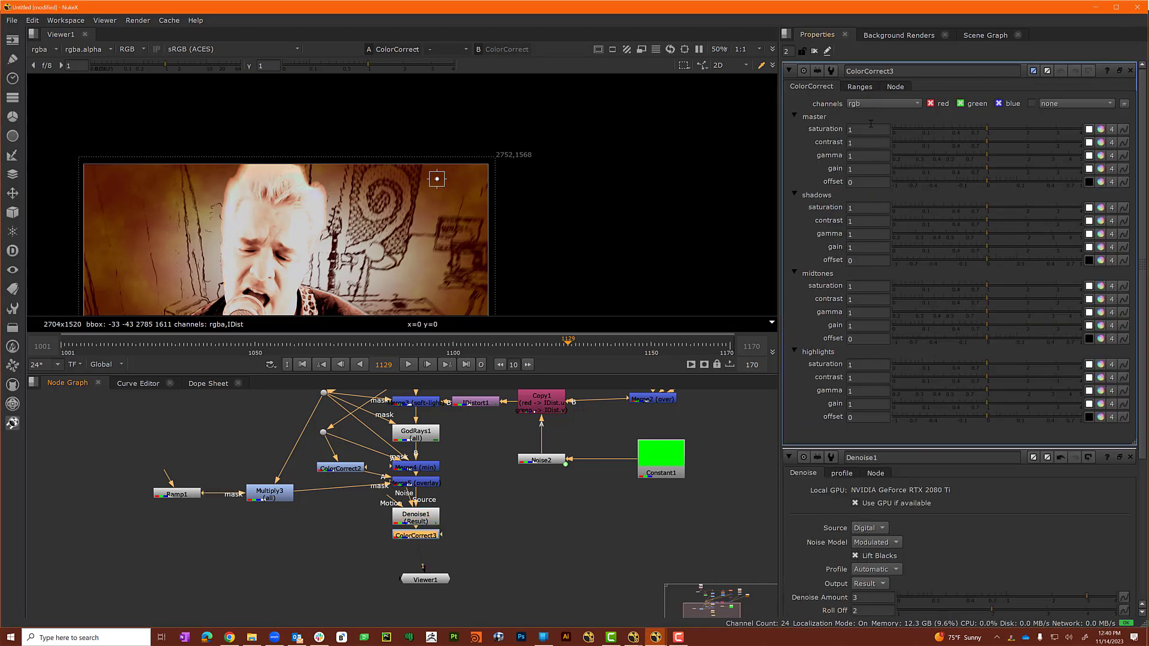
Set ColorCorrect3's master saturation to 1.05 and its master contrast to 1.35.
click(870, 127)
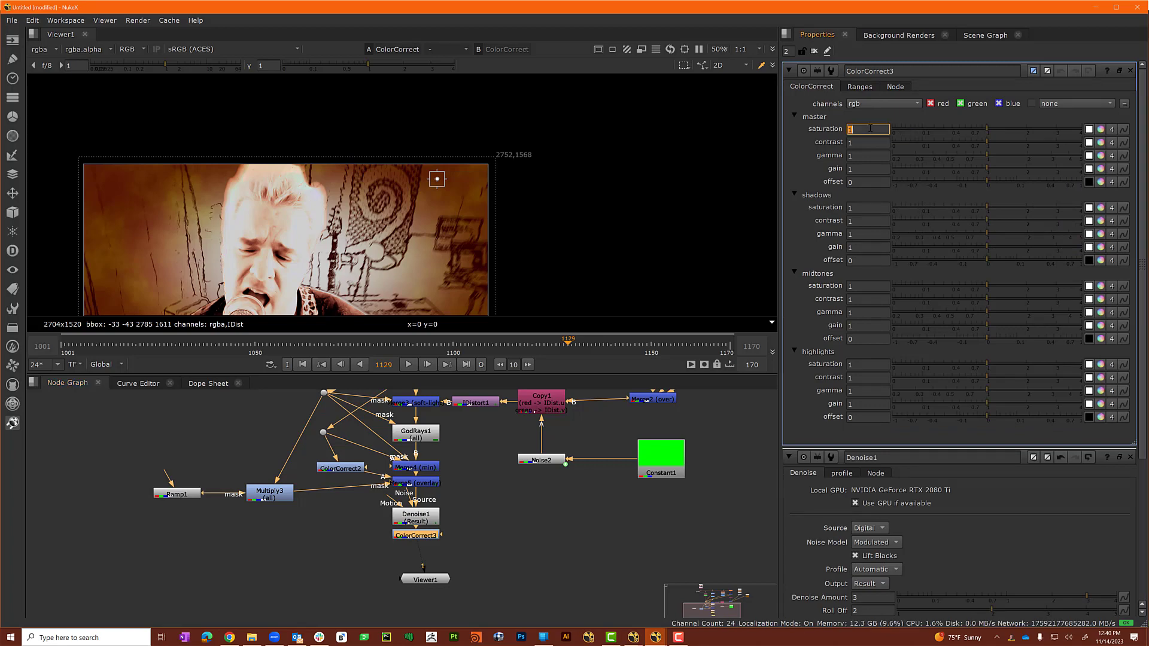
text(1.05)
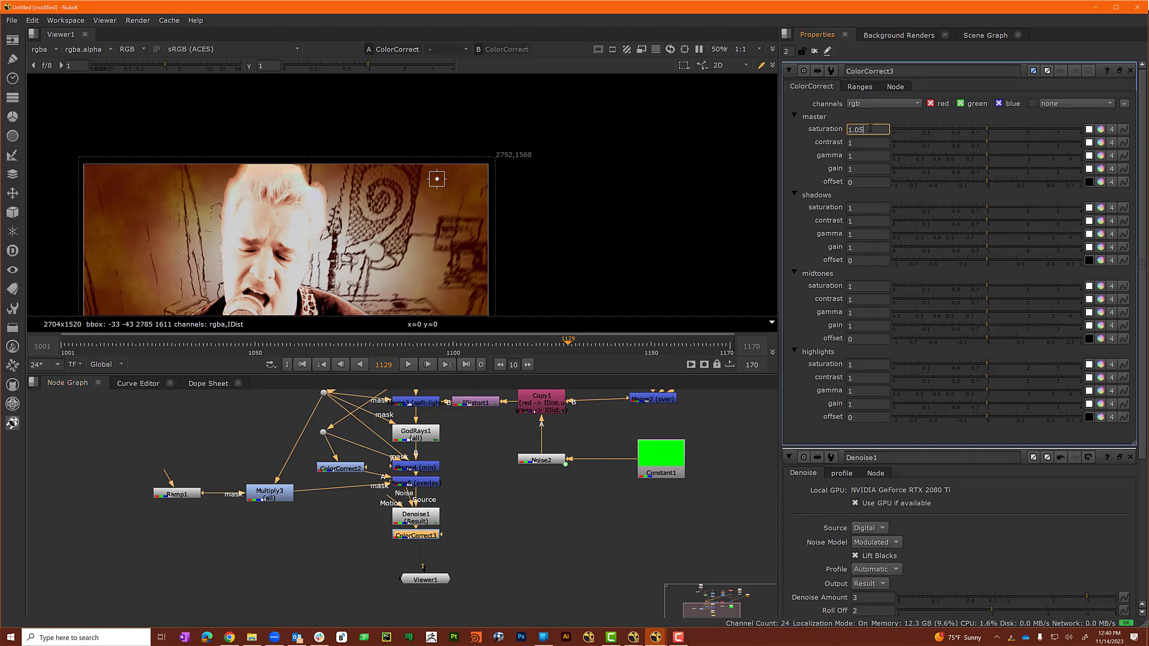
key(Tab)
text(1.35)
key(Tab)
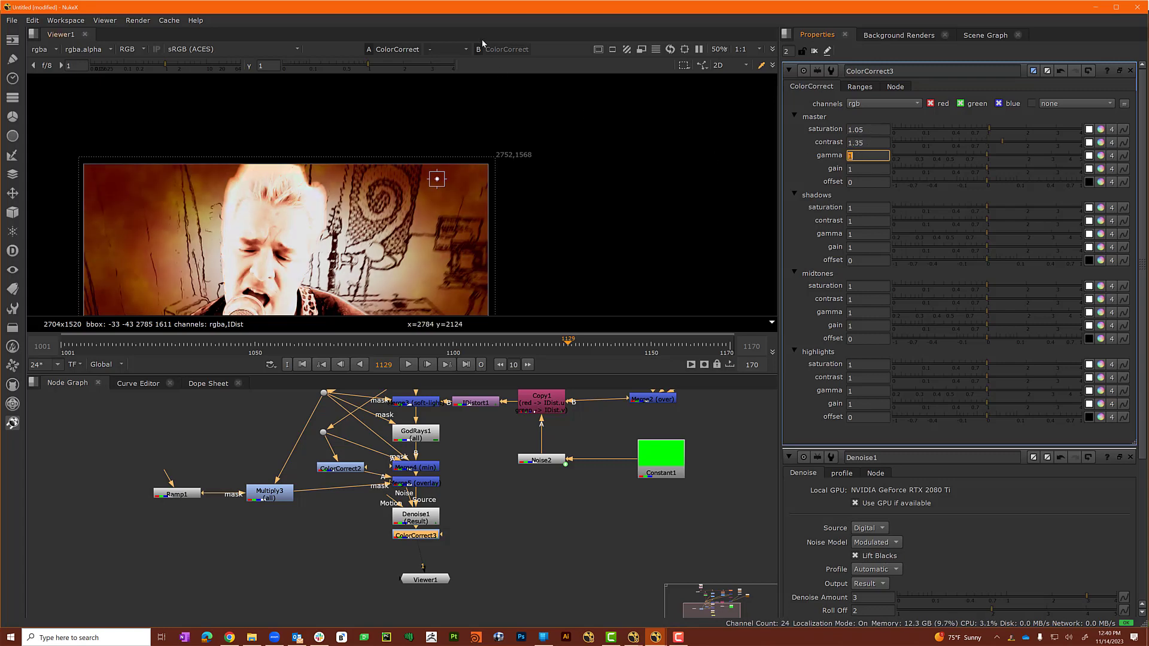
scroll(497, 247, down, 5)
scroll(548, 205, up, 2)
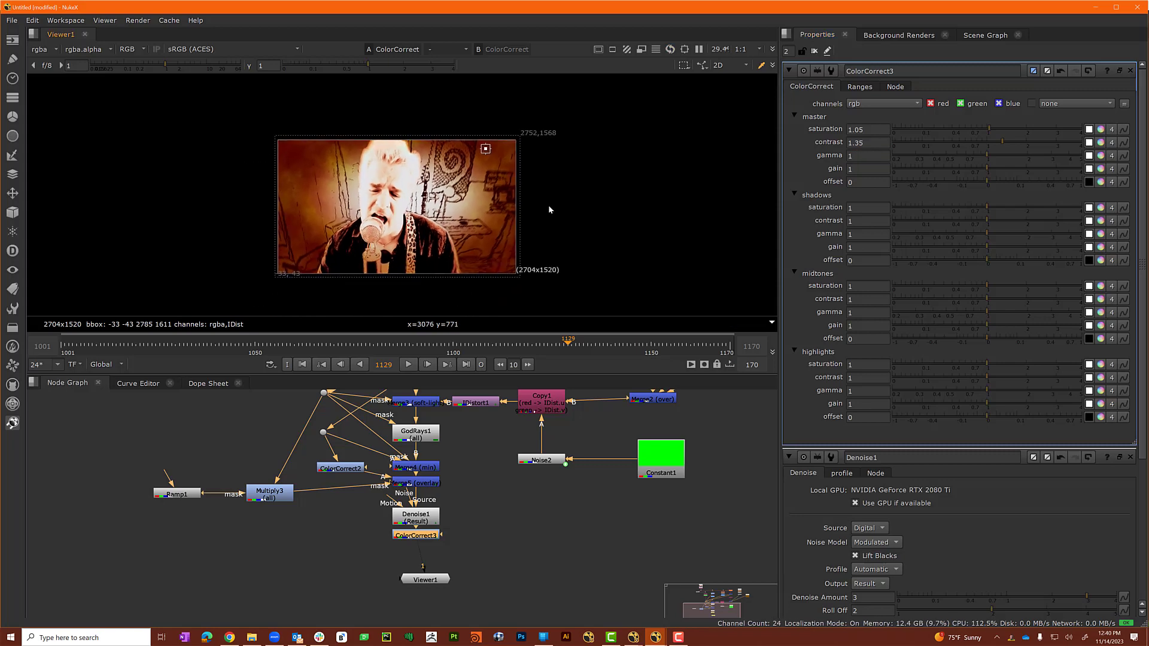
scroll(428, 178, up, 1)
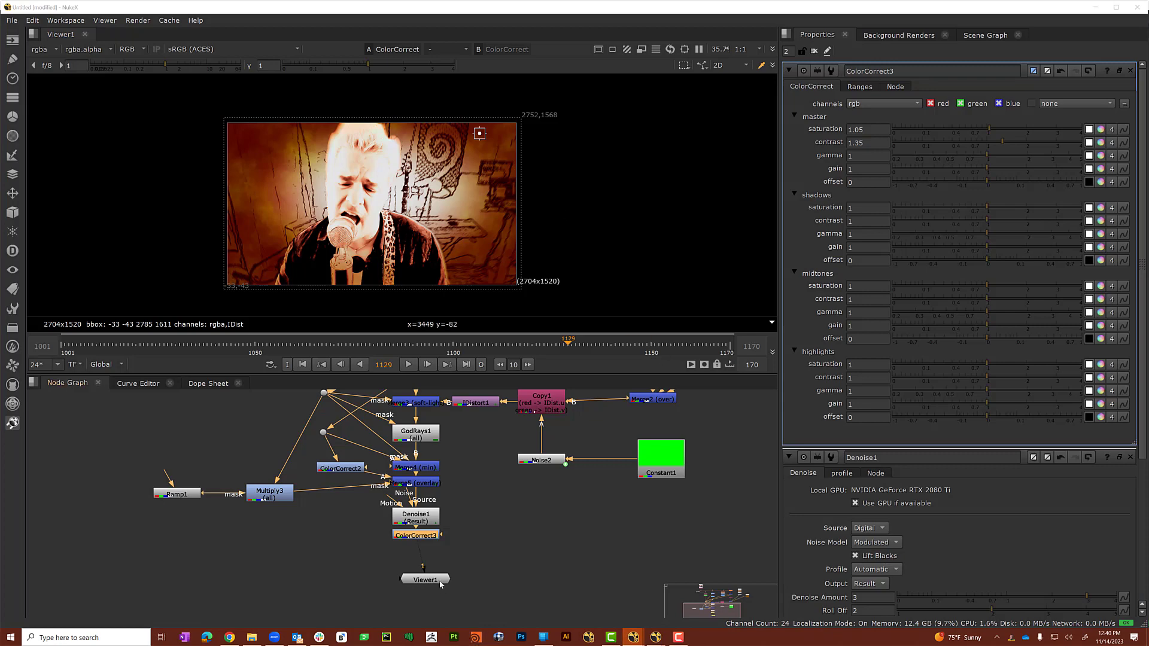
Make room above the viewer node and insert a FrameHold node between ColorCorrect3 and Viewer1.
drag(438, 582, 429, 624)
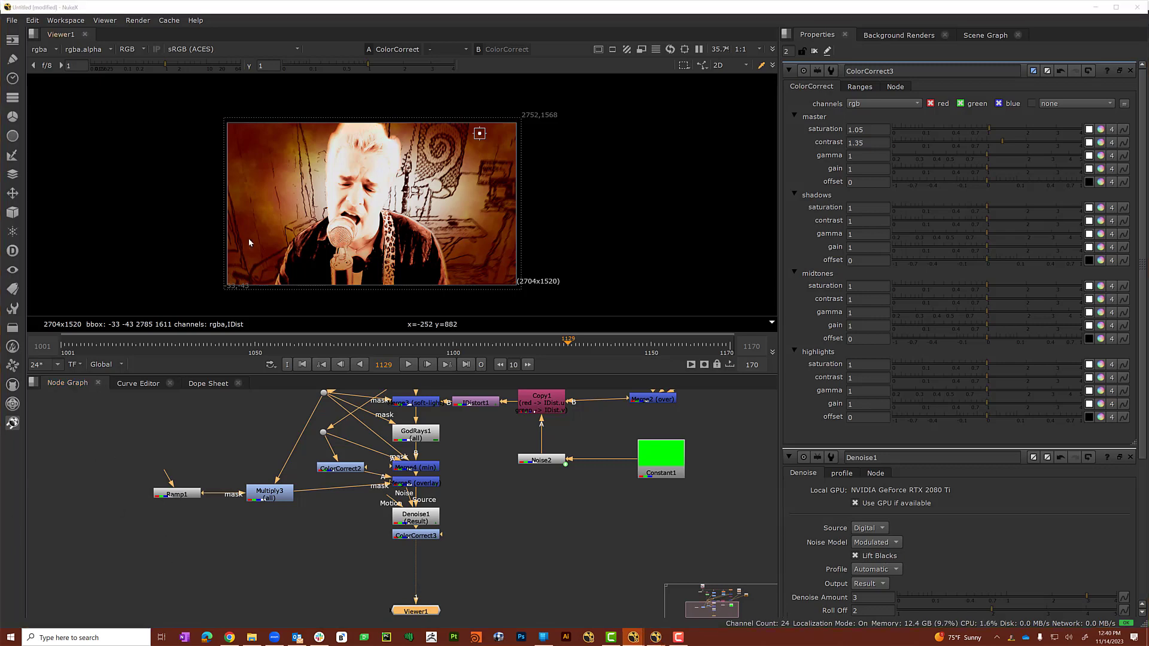
click(428, 544)
key(Tab)
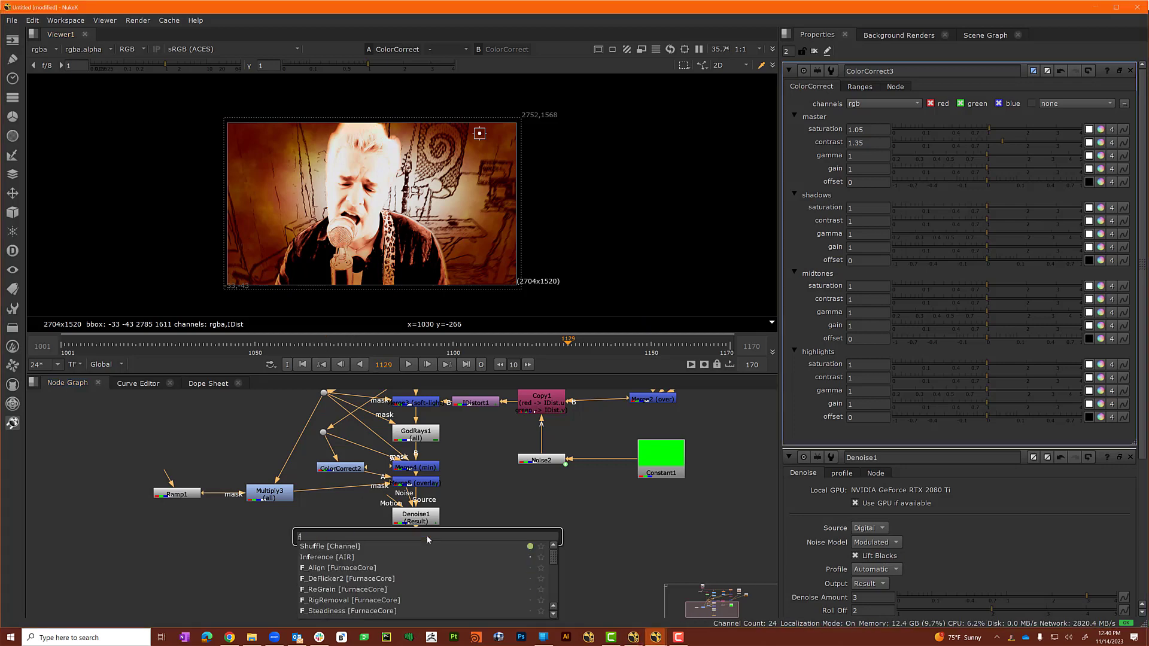
text(fra)
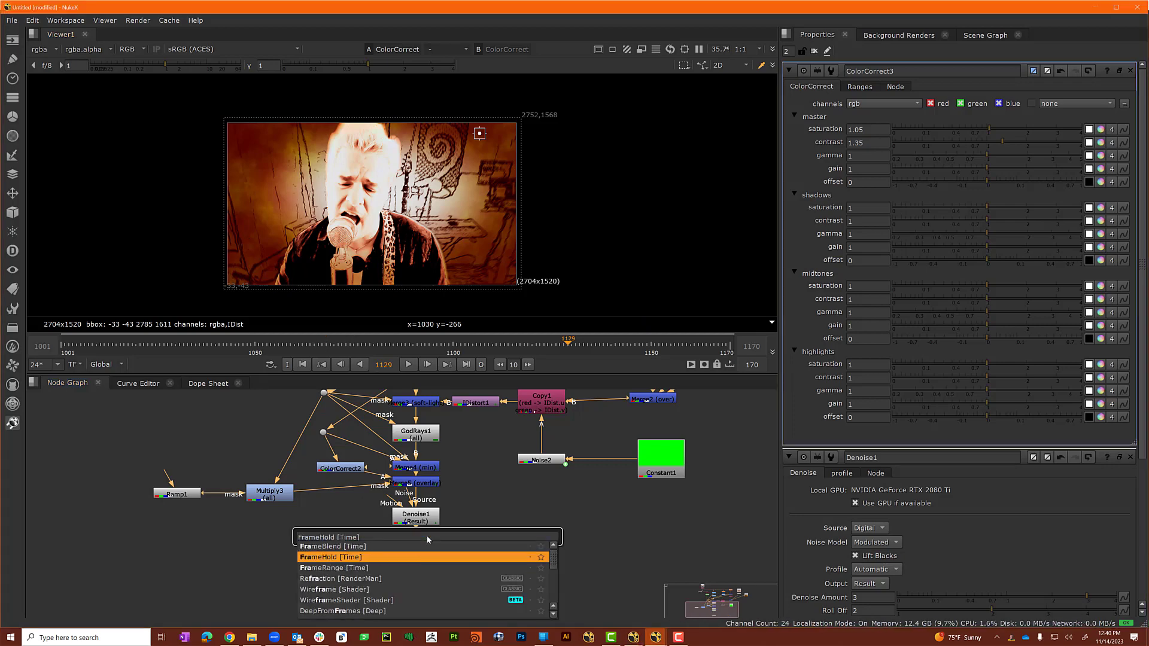
key(Return)
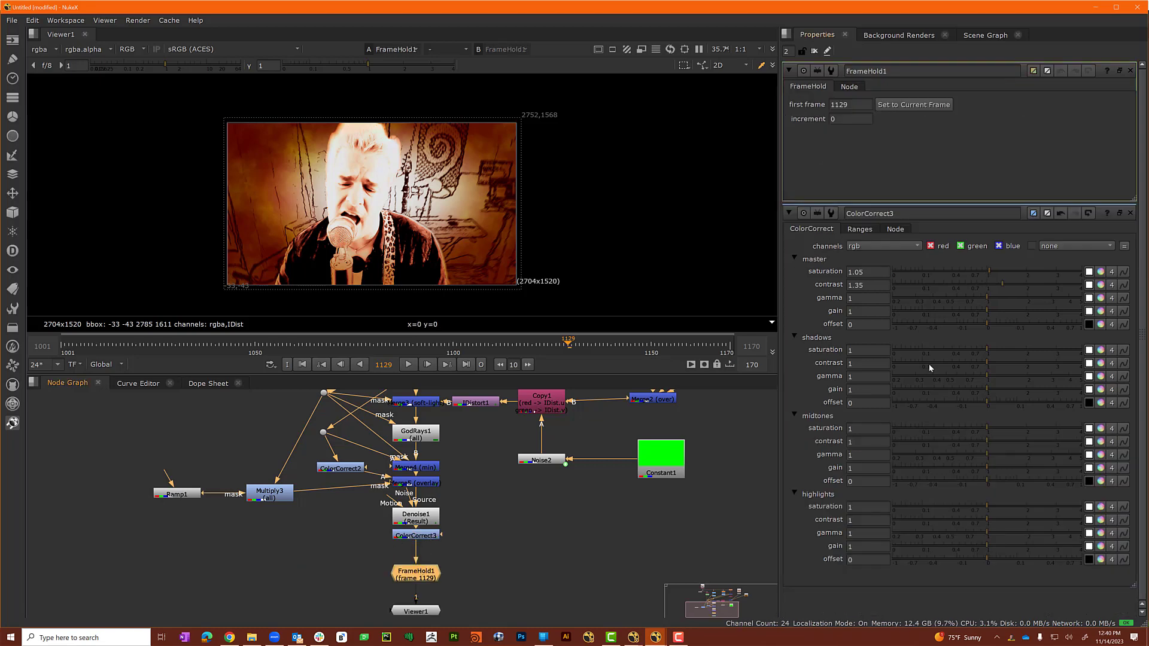
Set FrameHold1's first frame to 1001 and its increment to 3.
double_click(857, 104)
text(1001)
key(Return)
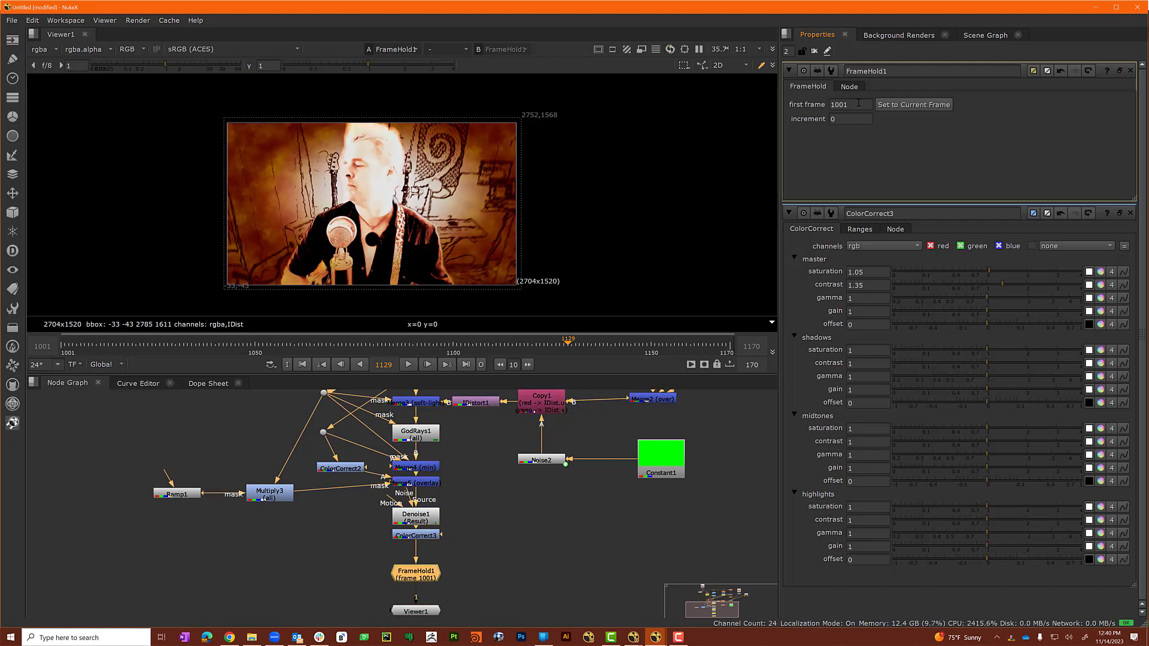
click(847, 117)
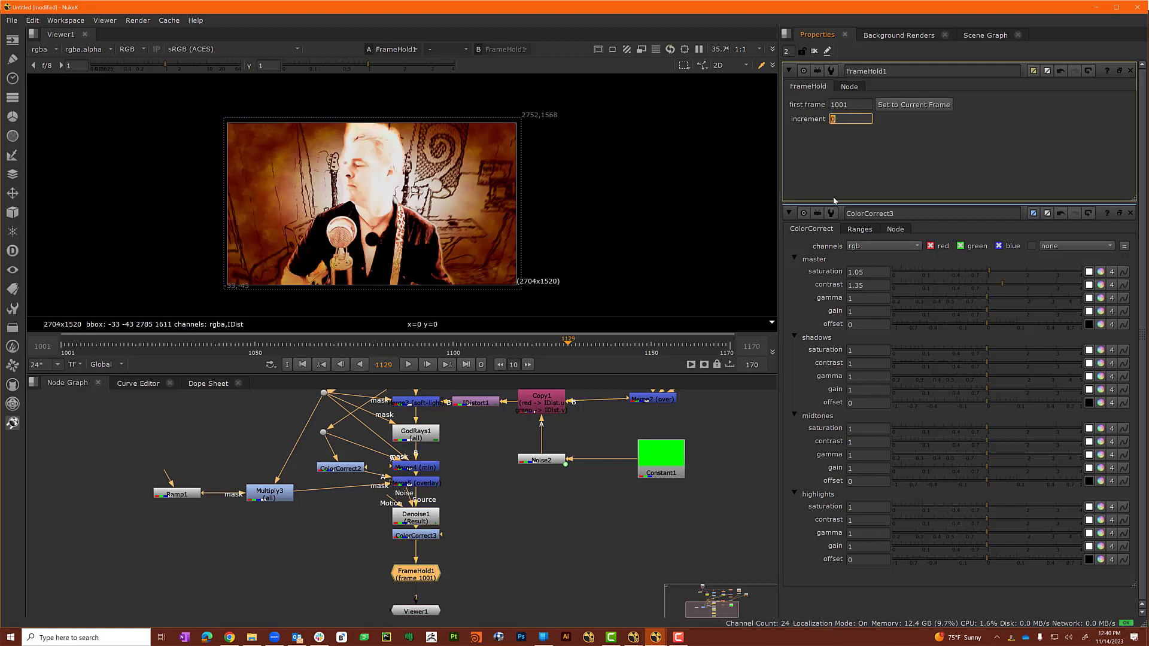
text(3)
key(Return)
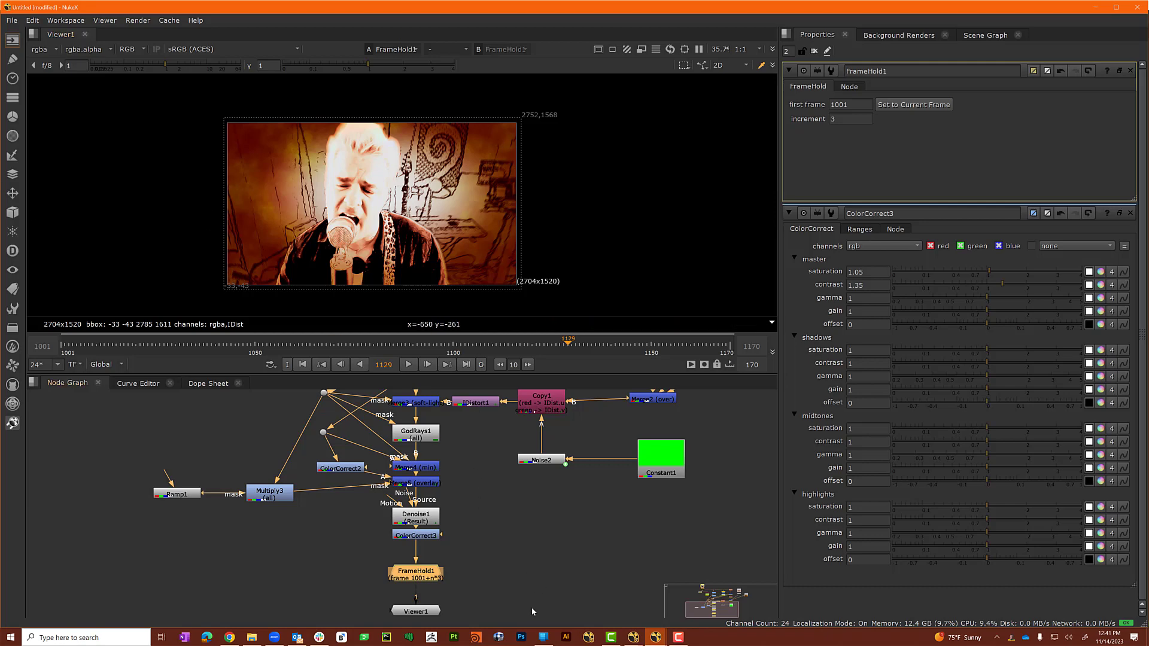
Open the properties of the Noise1 node below the beige constant and review its color settings.
click(541, 460)
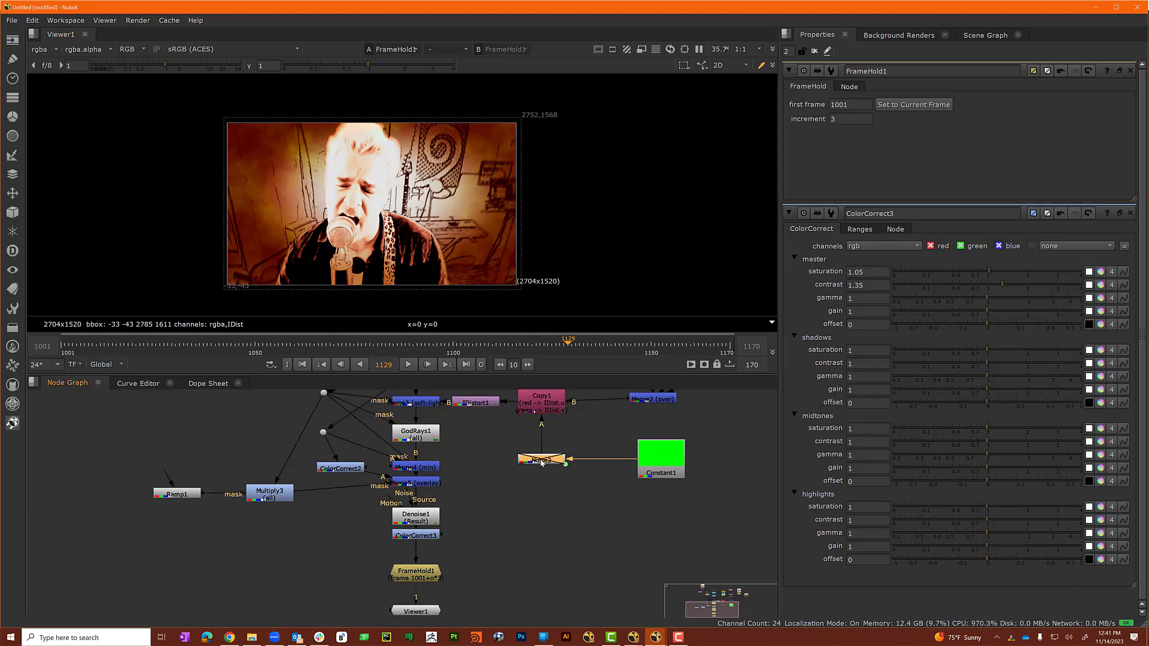
middle_drag(597, 419, 591, 518)
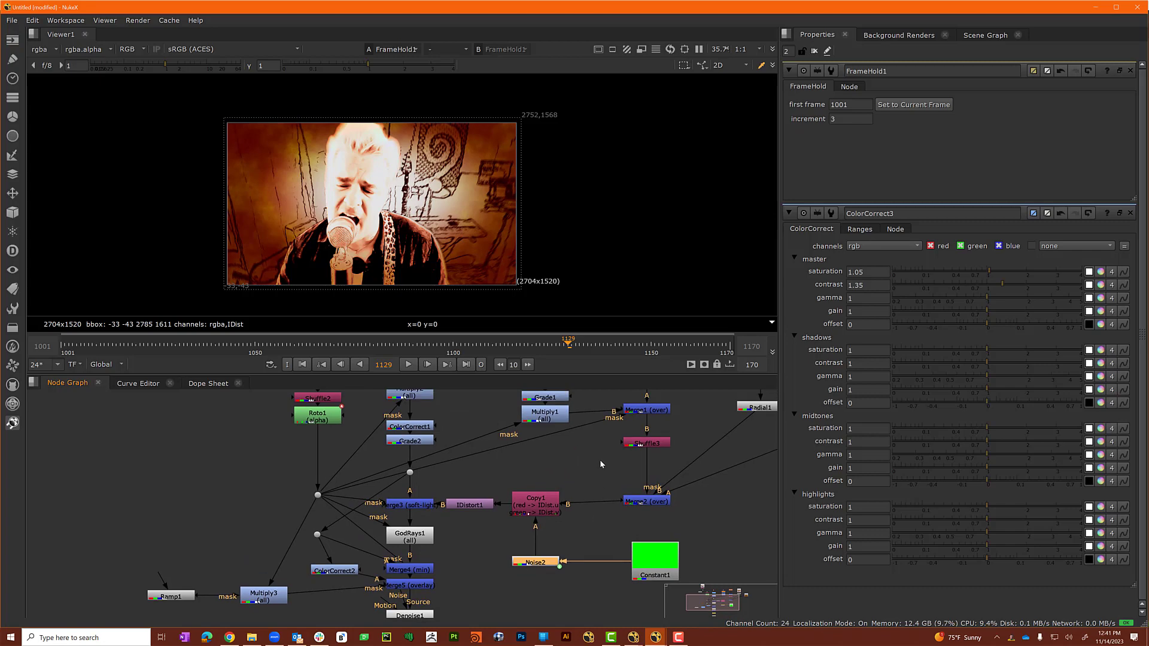
middle_drag(599, 460, 538, 498)
middle_drag(688, 462, 661, 493)
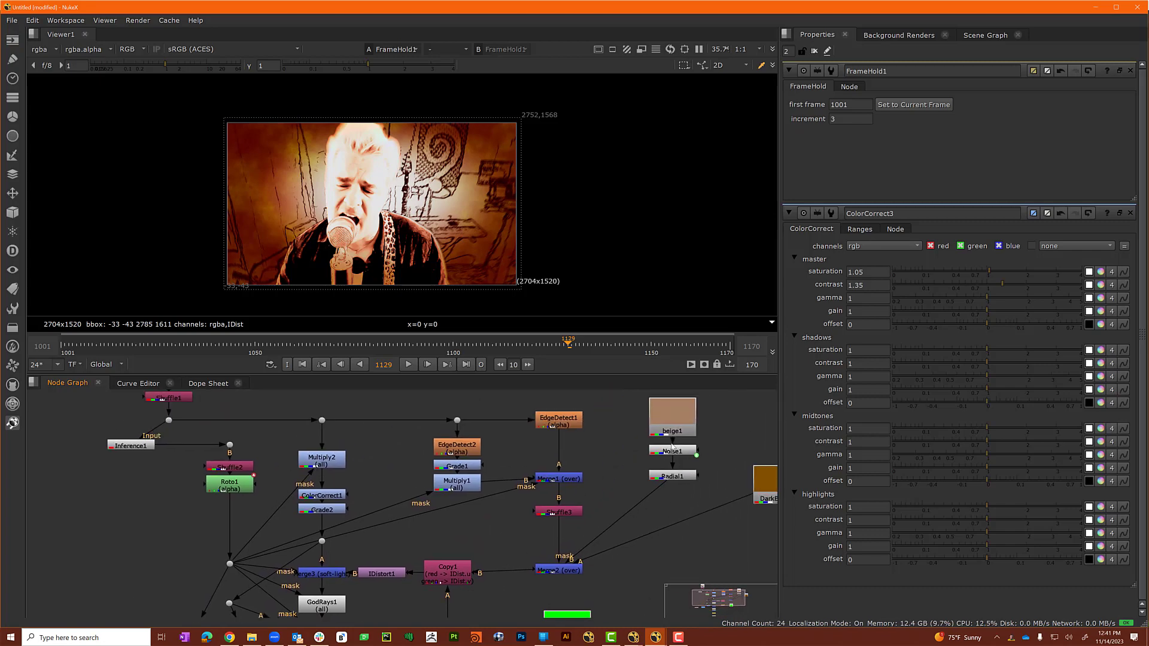
double_click(672, 452)
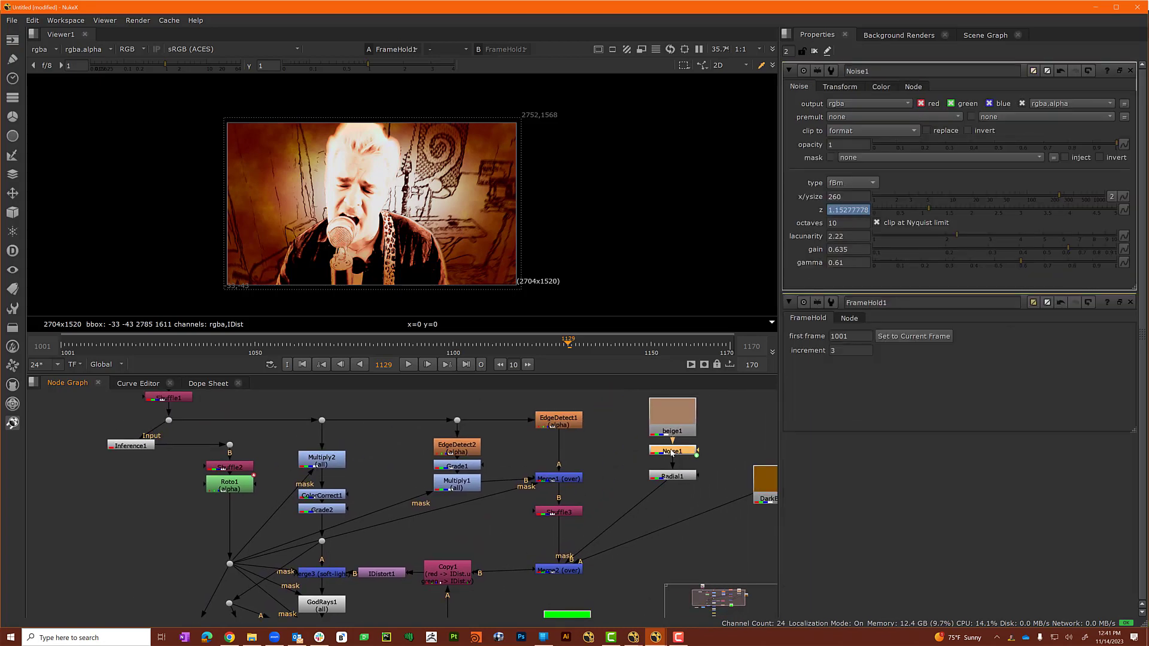
click(881, 87)
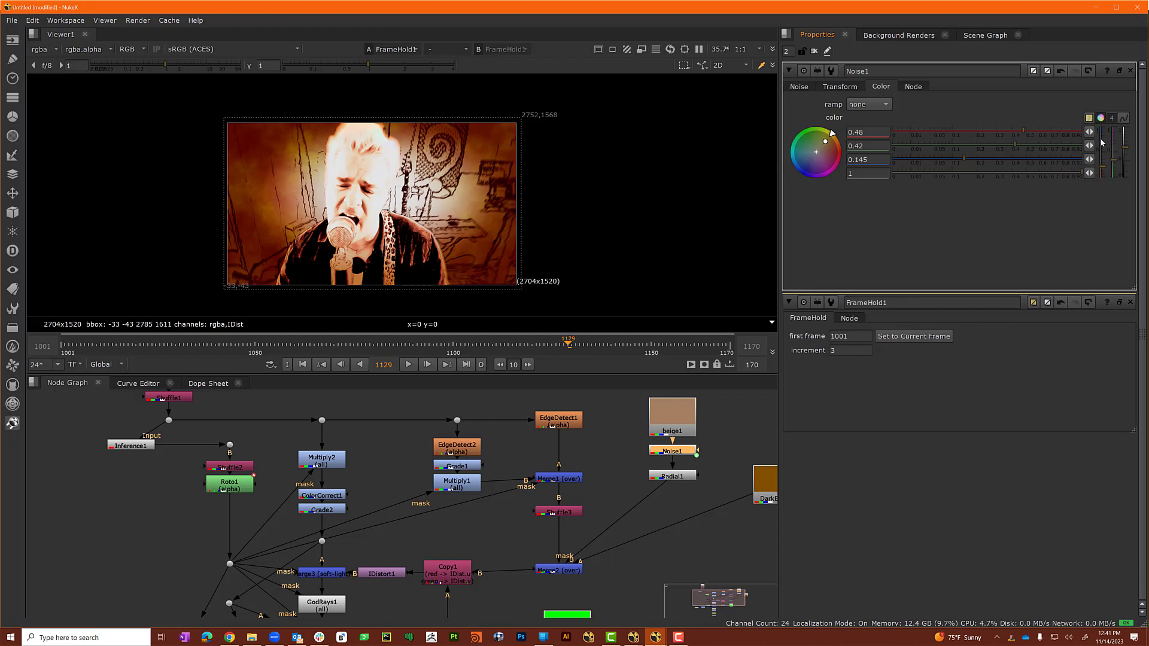
click(600, 464)
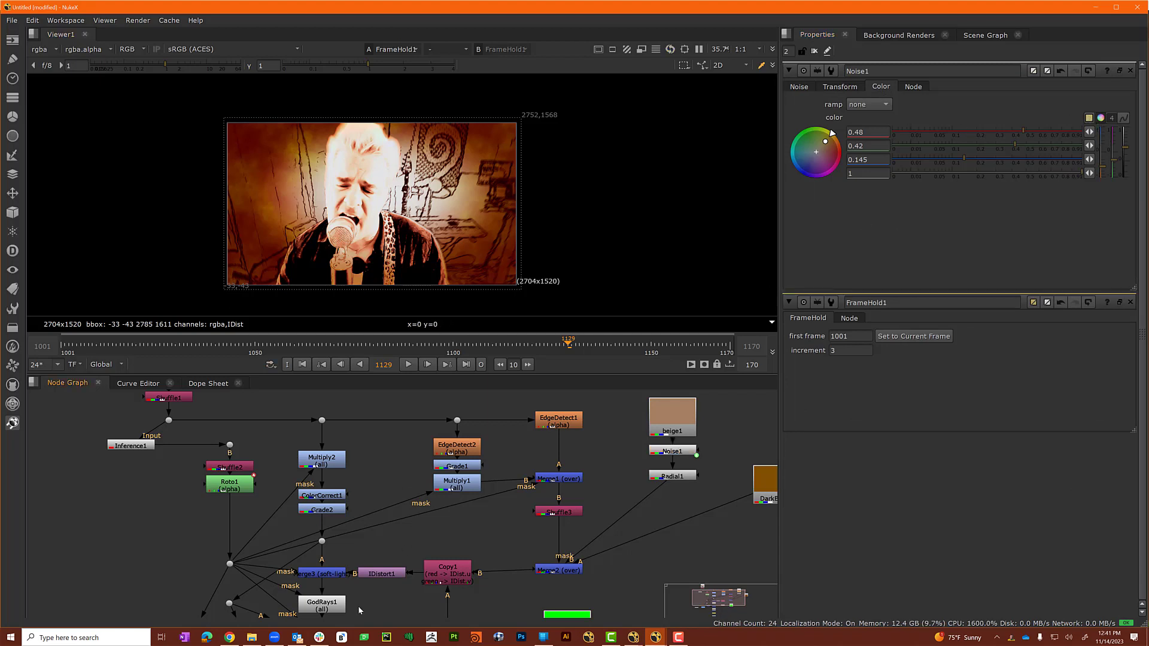
Play back the composite from the first frame to check the held-frame motion through the shot.
middle_drag(403, 546, 412, 490)
middle_drag(409, 571, 411, 479)
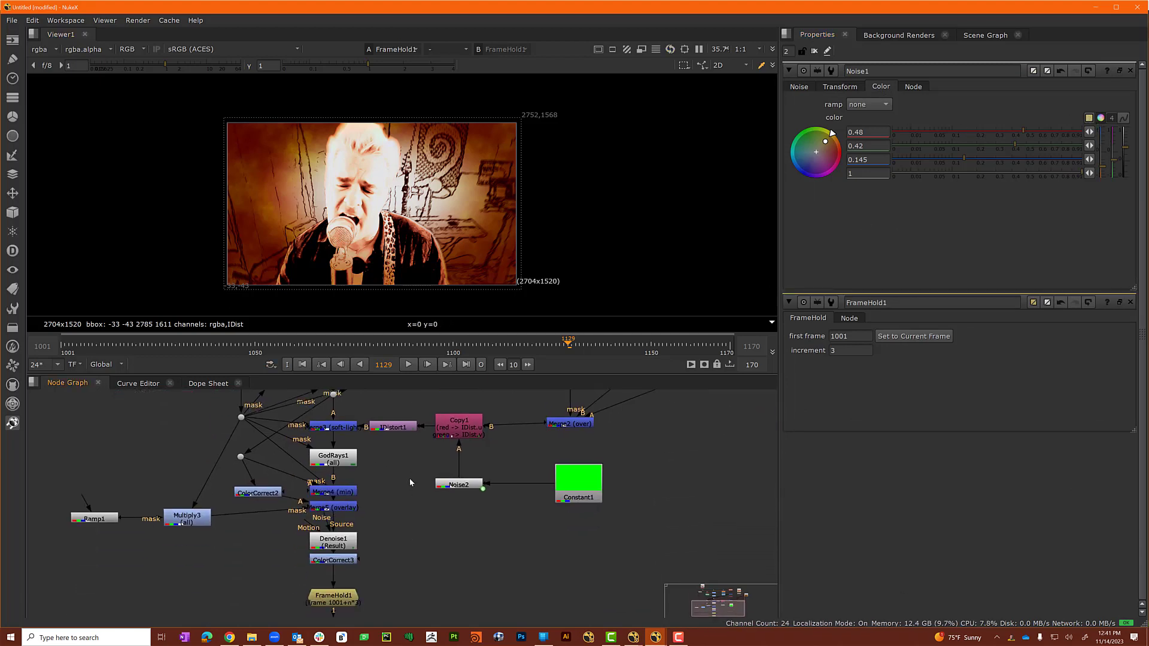
middle_drag(411, 550, 412, 533)
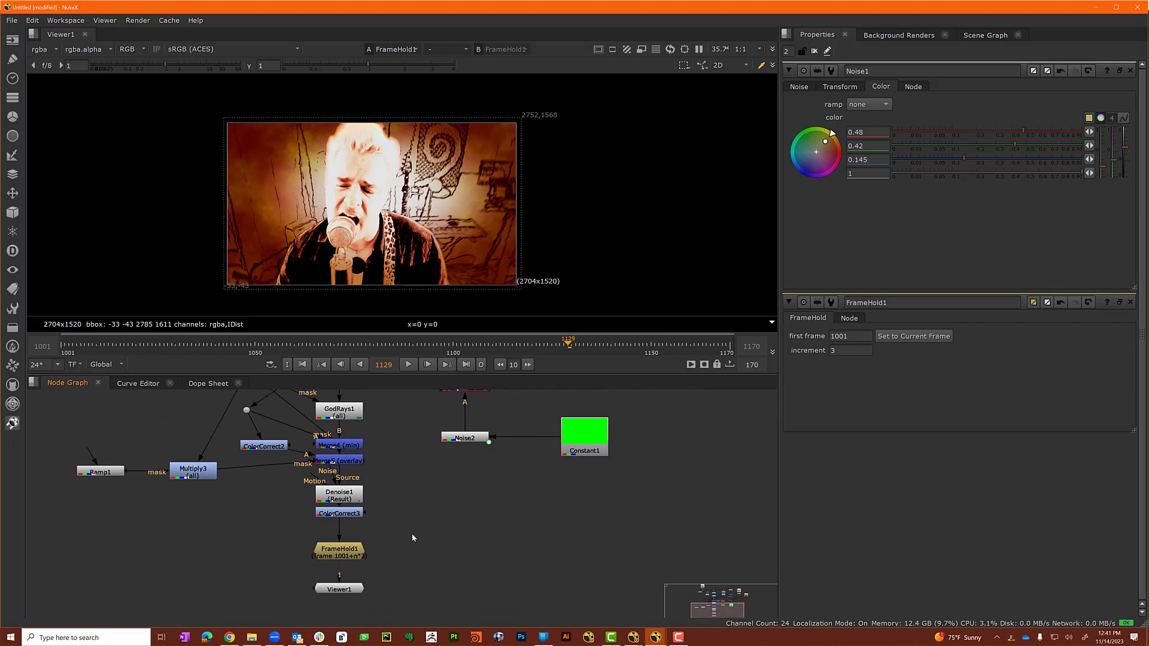
click(302, 365)
click(409, 367)
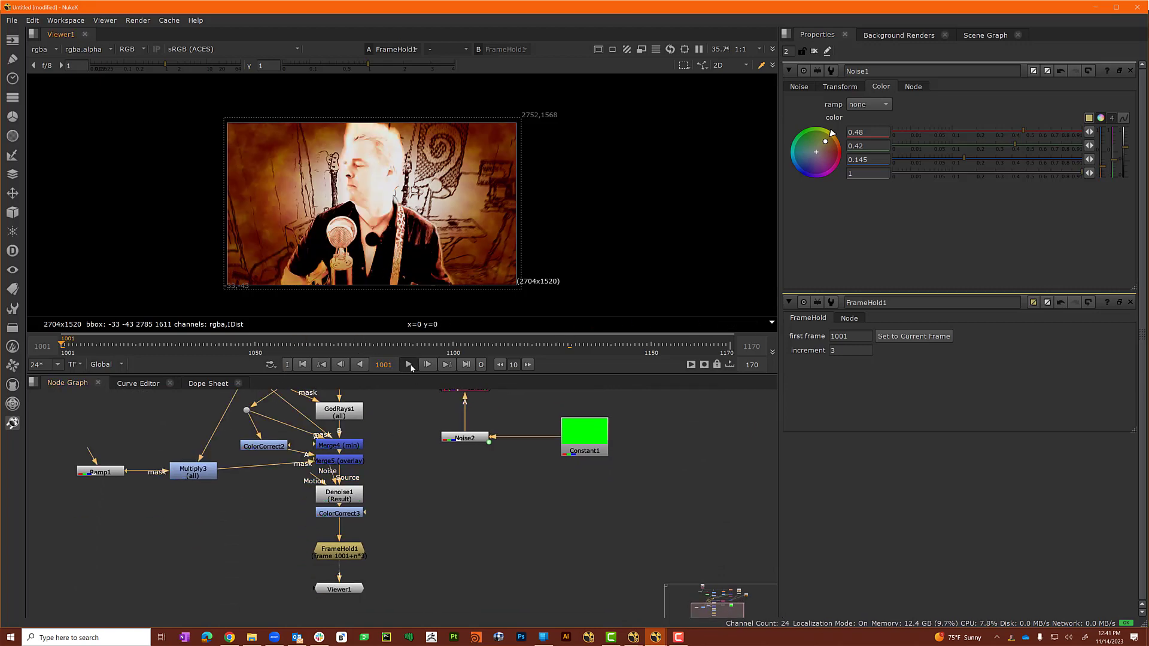
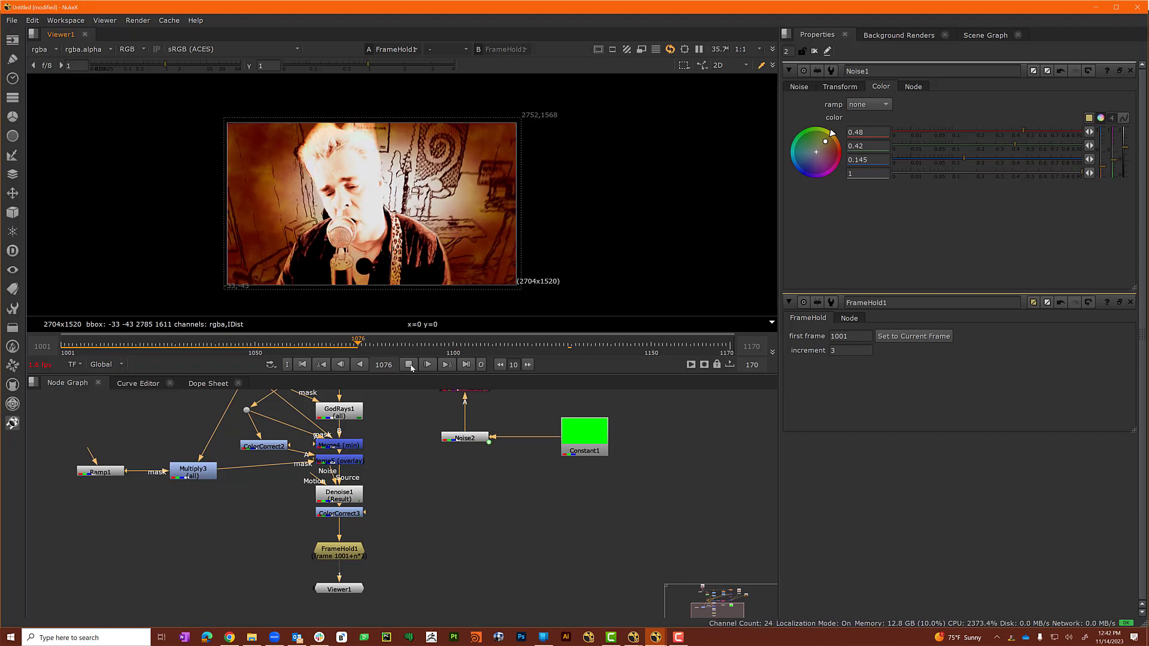
click(410, 366)
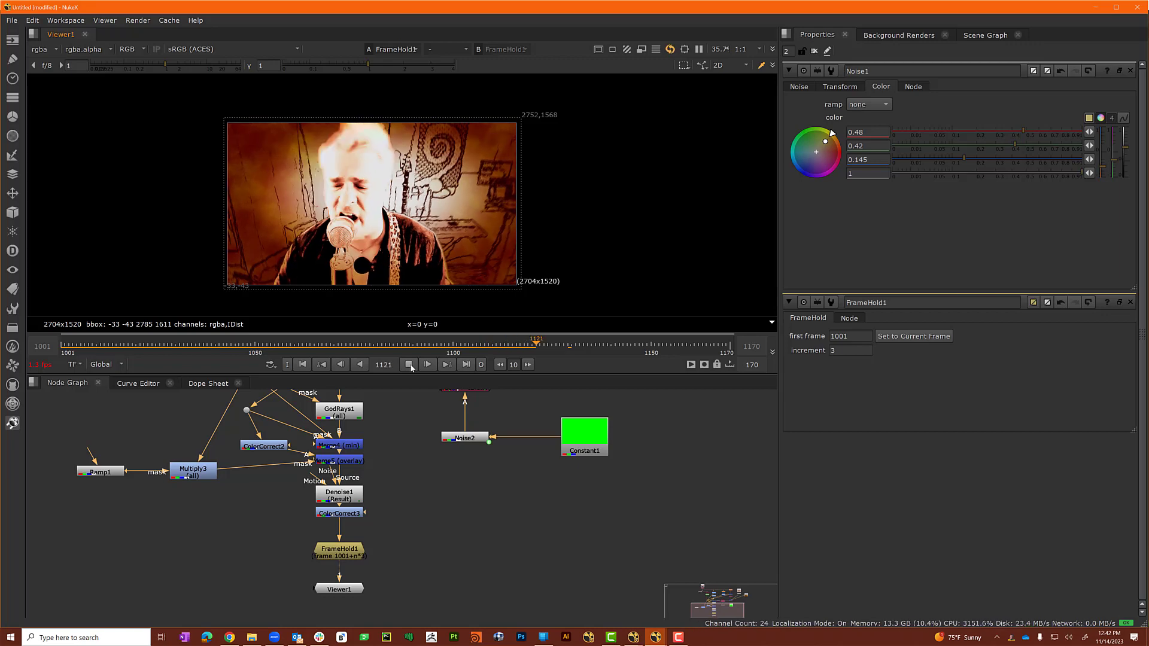
click(355, 366)
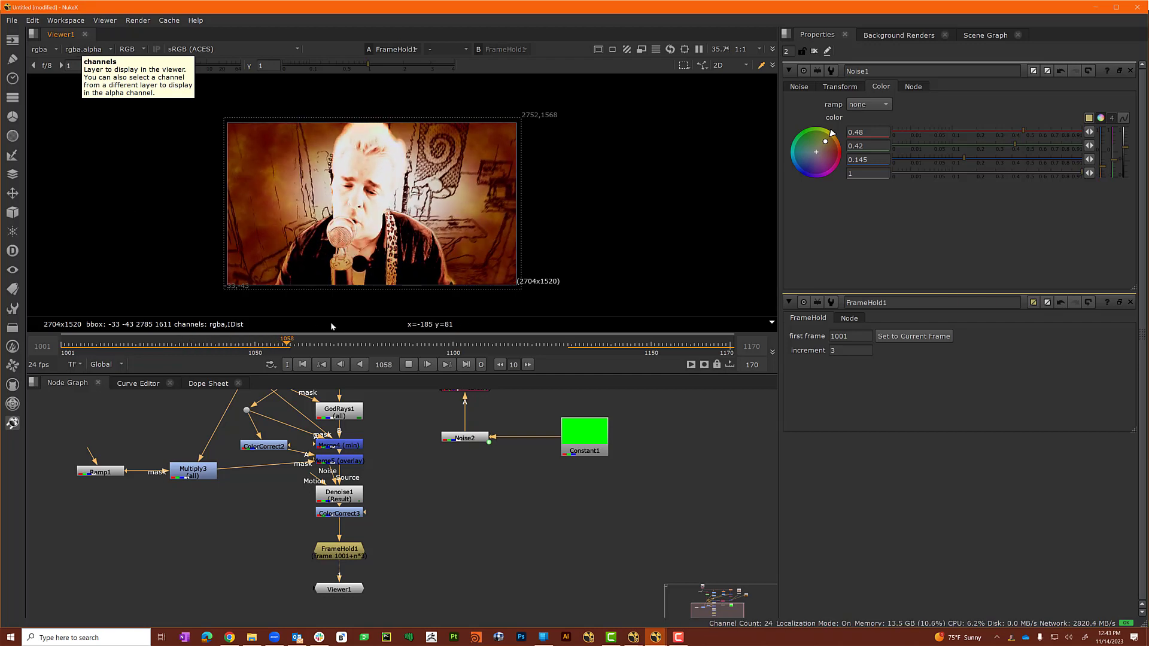
Reduce the soft-light Merge3's mix to 0.765, open Merge2's properties and stop the playback.
middle_drag(436, 501, 444, 595)
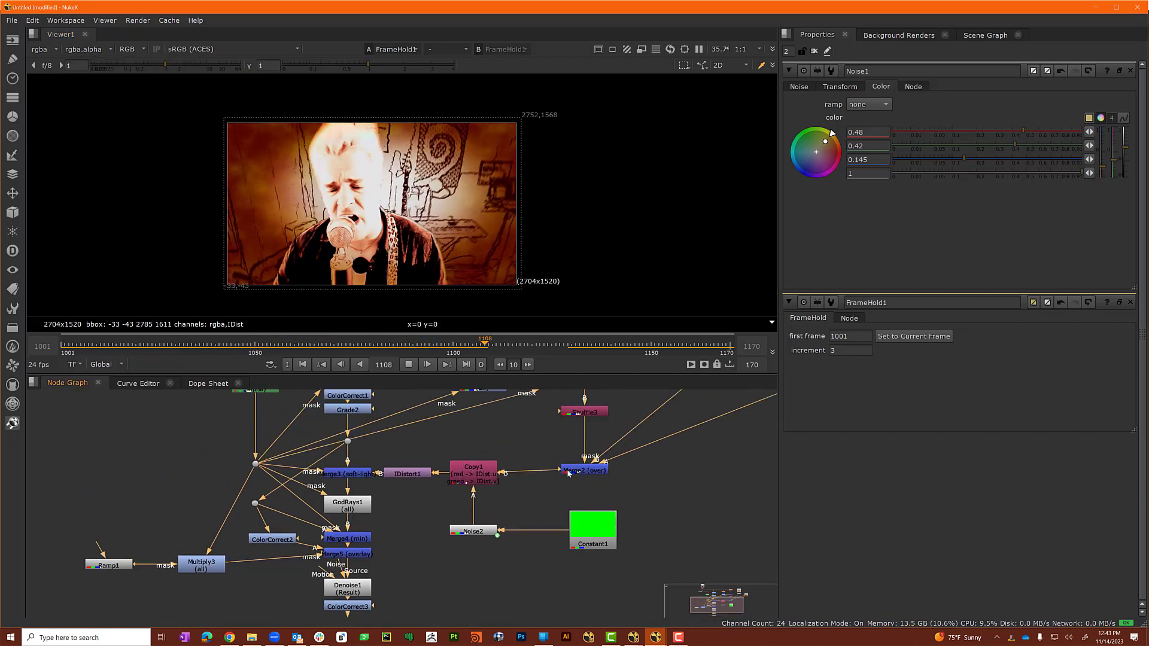
double_click(359, 473)
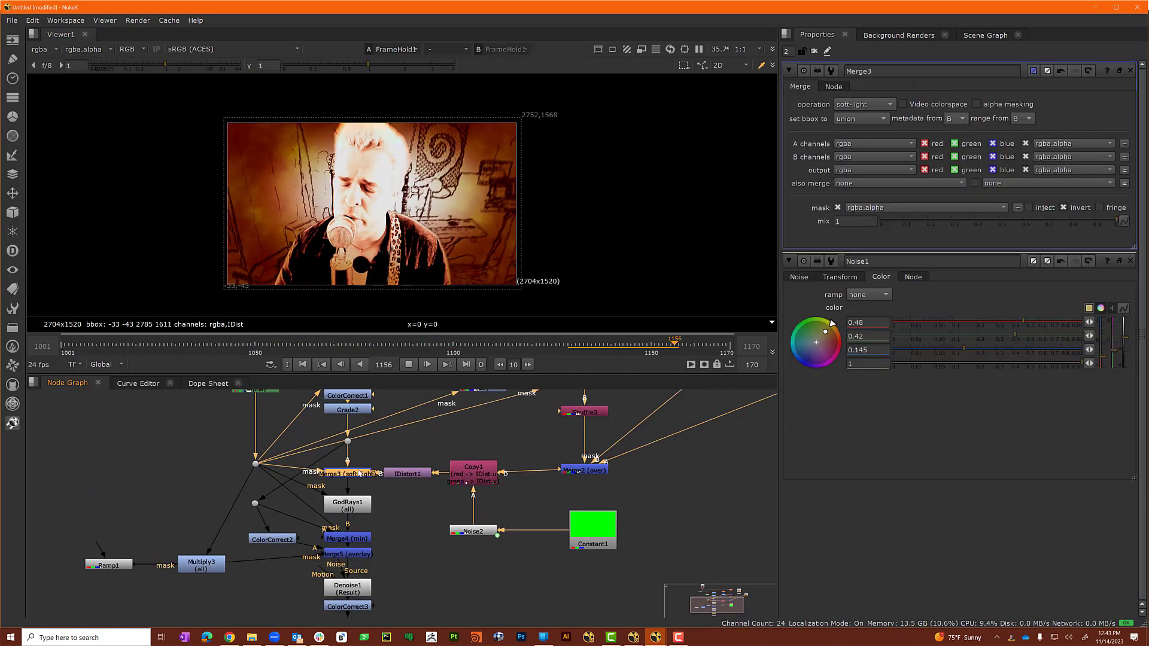
drag(1067, 216, 1029, 214)
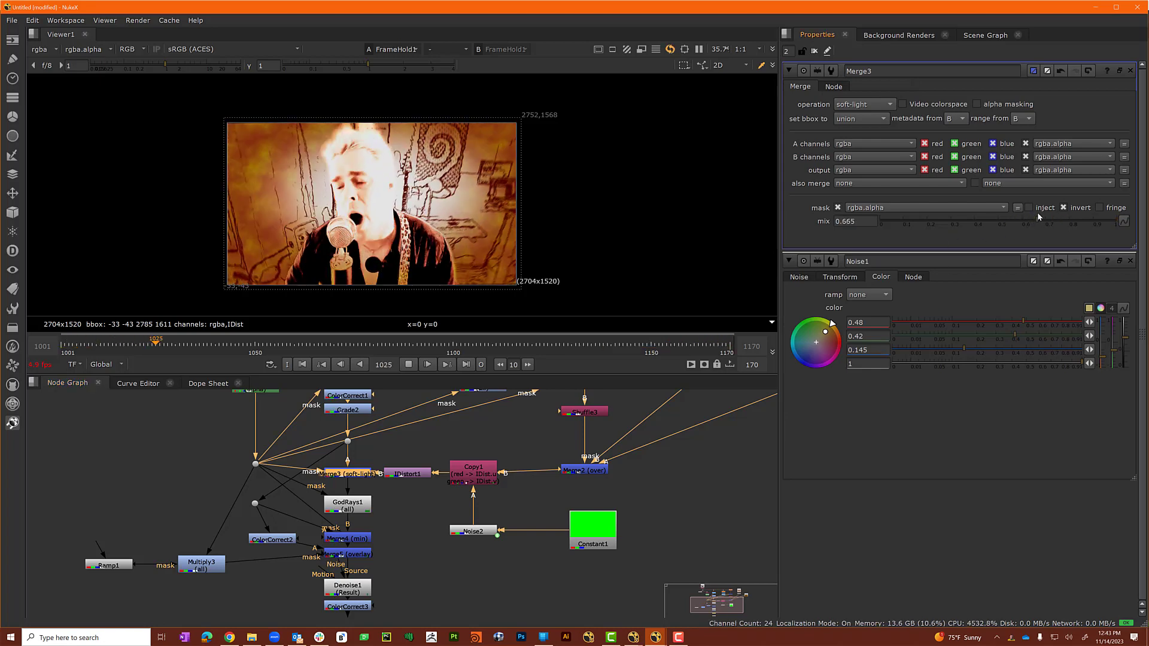
click(1052, 215)
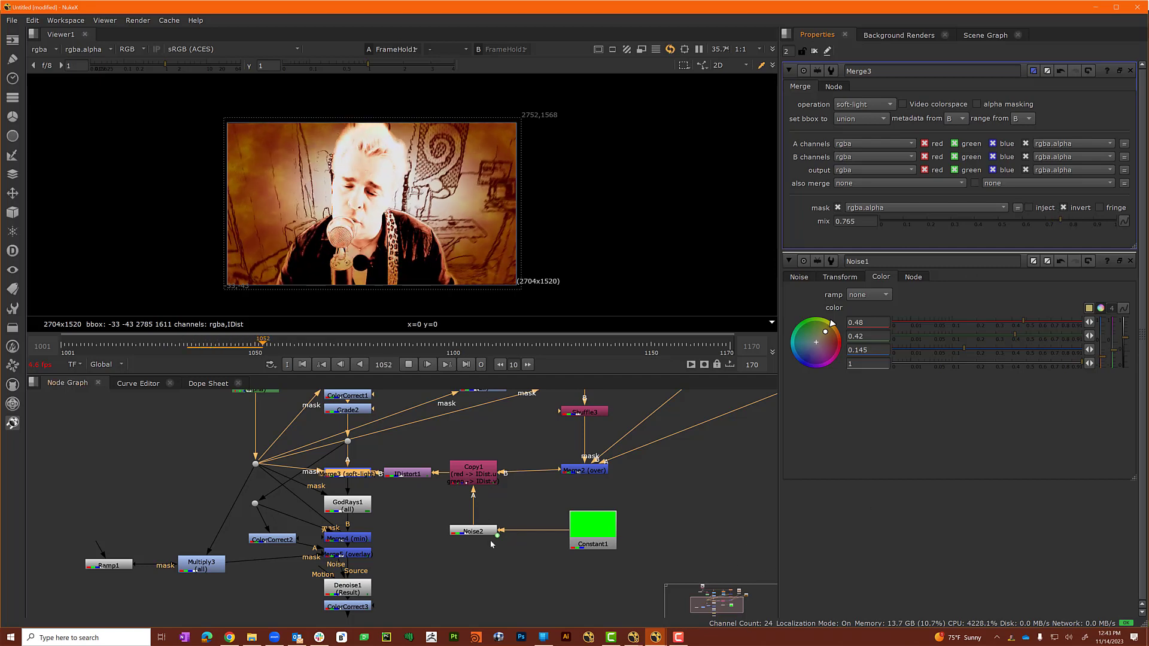
double_click(586, 470)
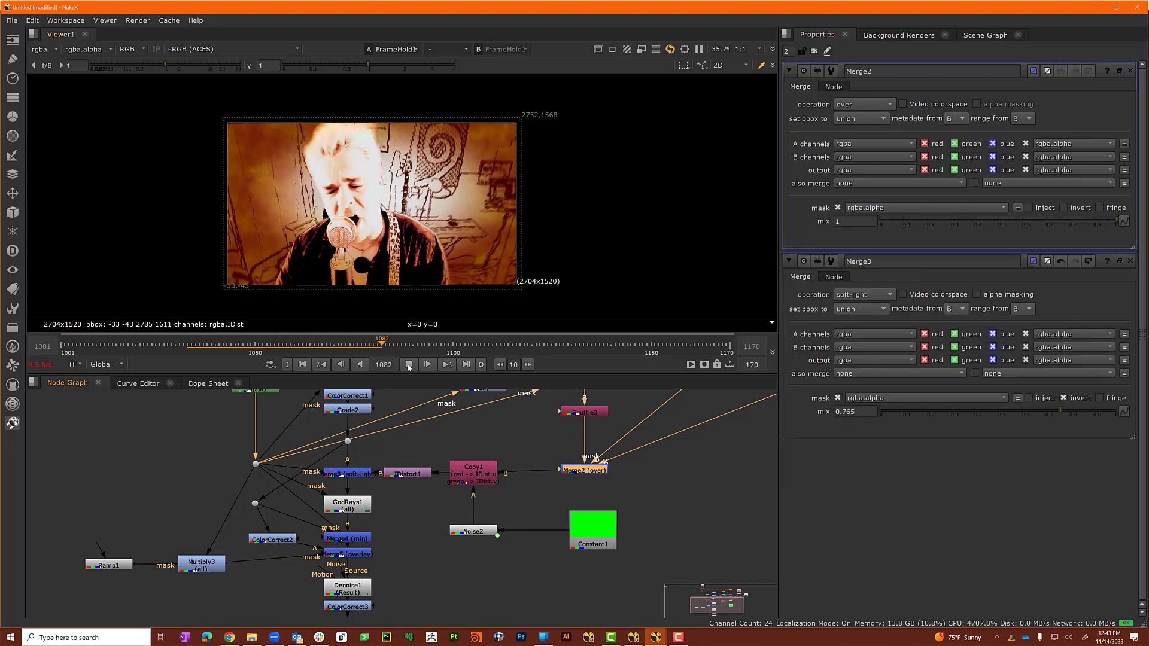
click(409, 365)
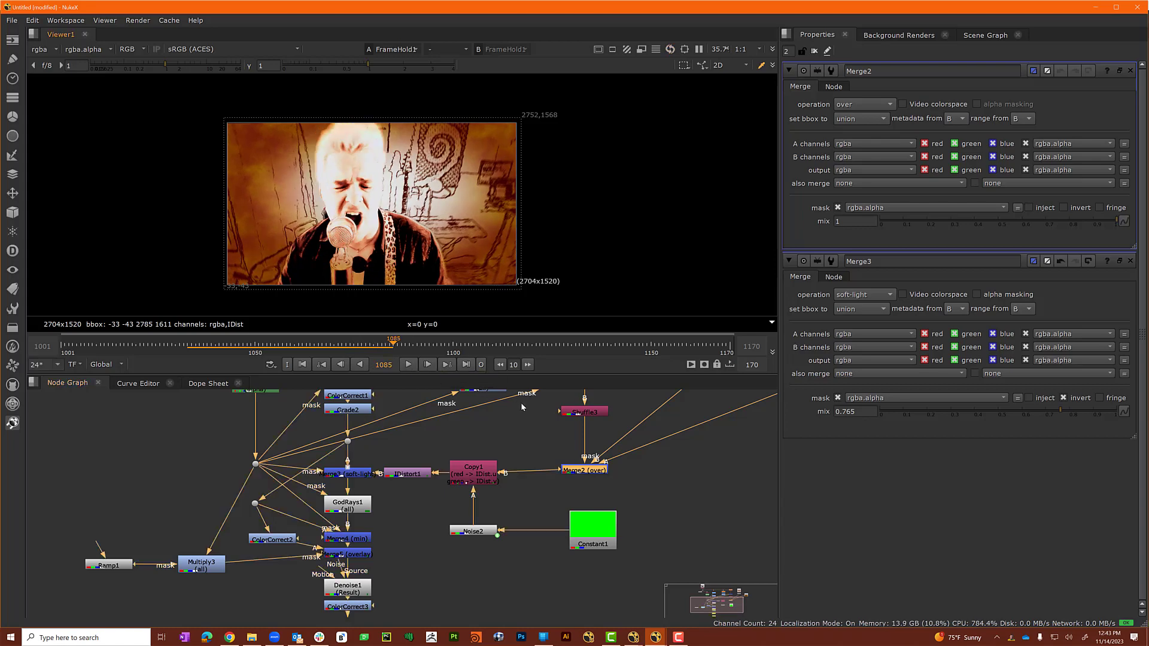
Open Roto1's properties and play back a short stretch from the start of the shot to check the composite.
middle_drag(351, 449, 453, 608)
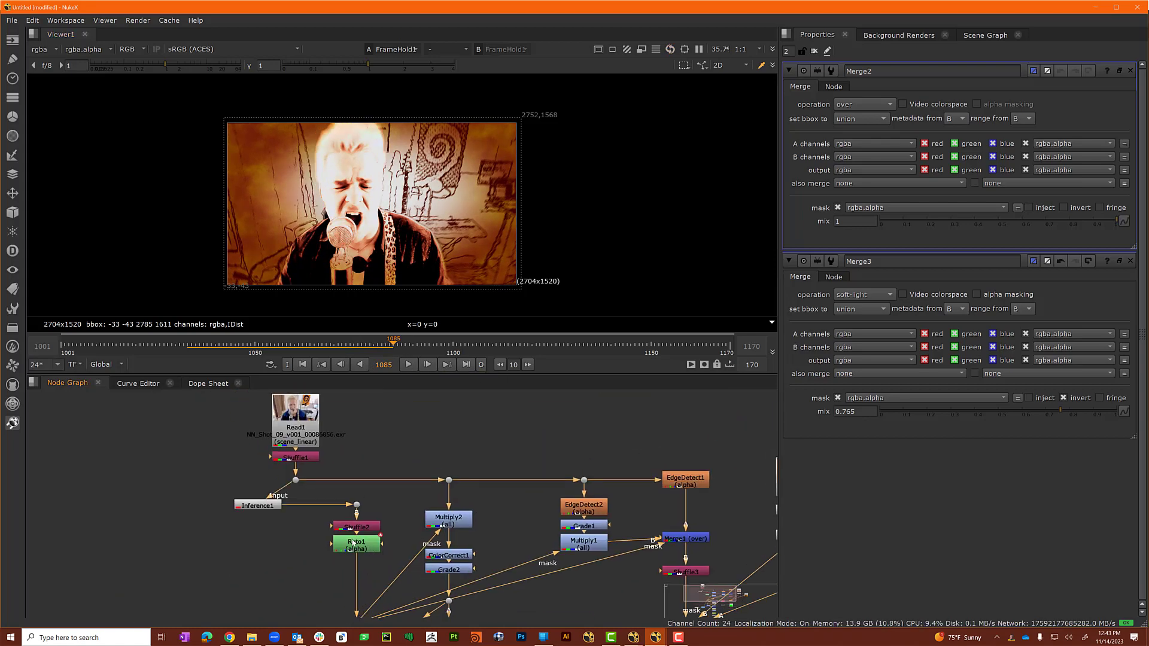
click(355, 561)
drag(354, 561, 355, 551)
double_click(355, 552)
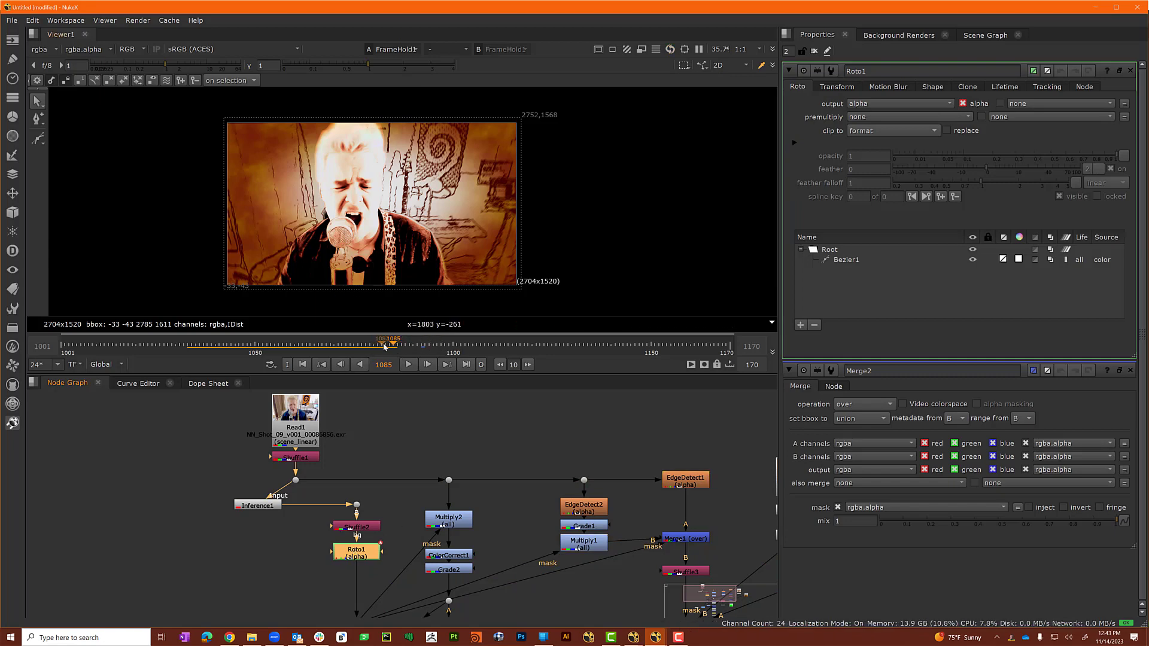
drag(383, 345, 62, 344)
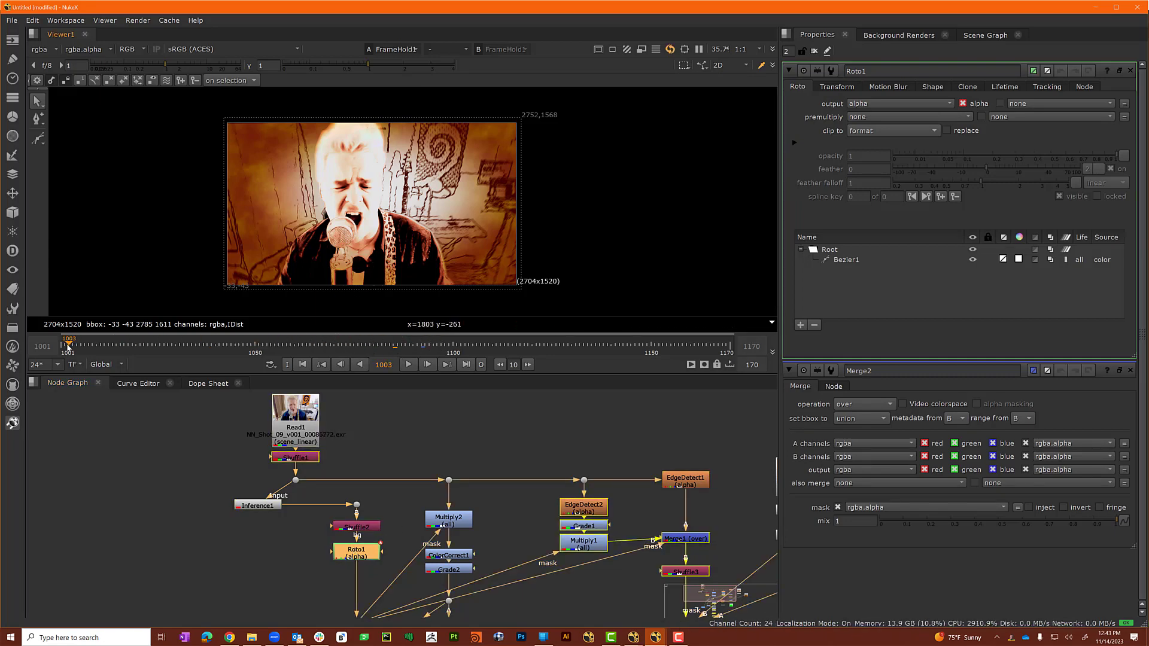
click(407, 365)
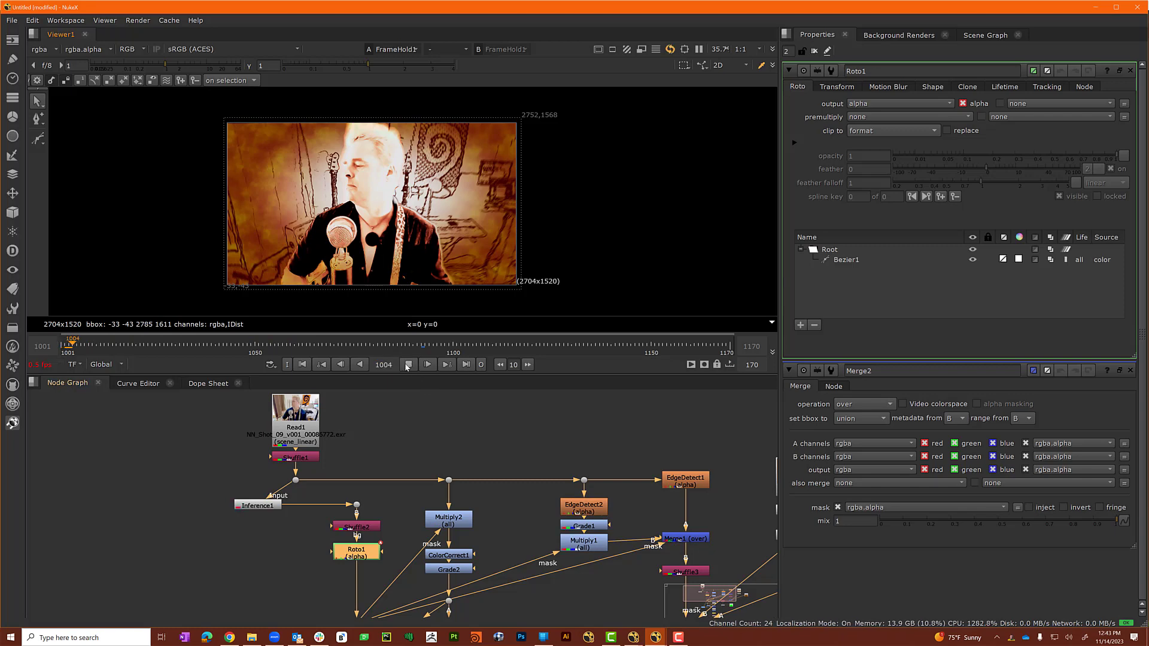
click(408, 364)
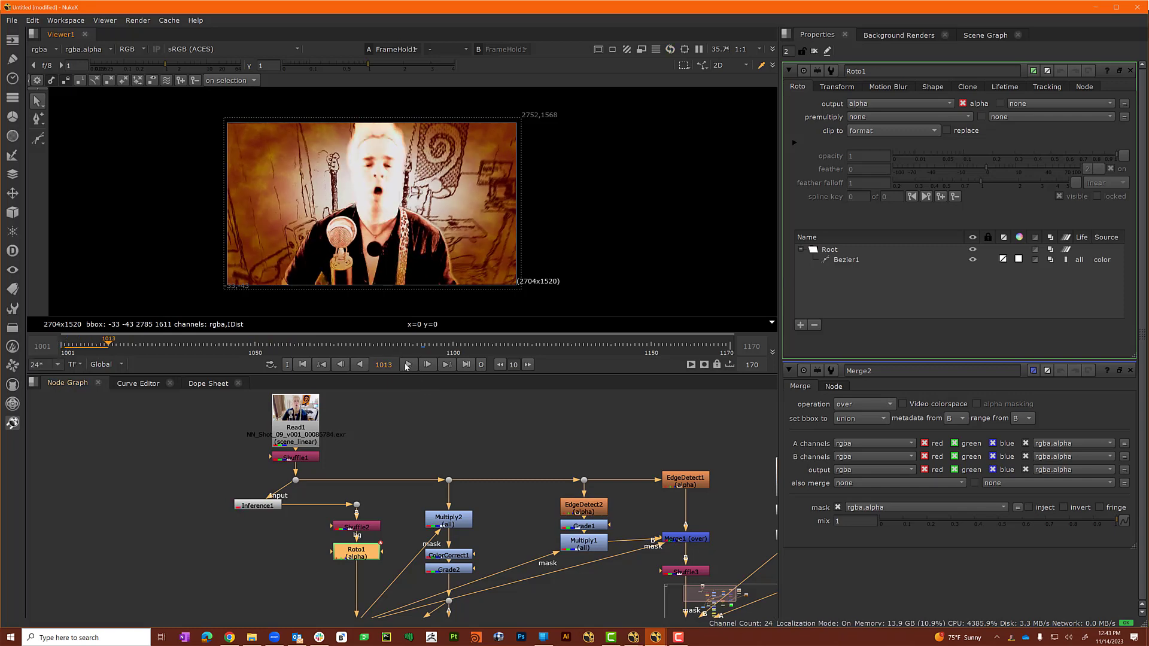
Go back to frame 1007 and delete the Bezier1 shape from Roto1.
key(Left)
key(Left)
key(Left)
key(Left)
key(Left)
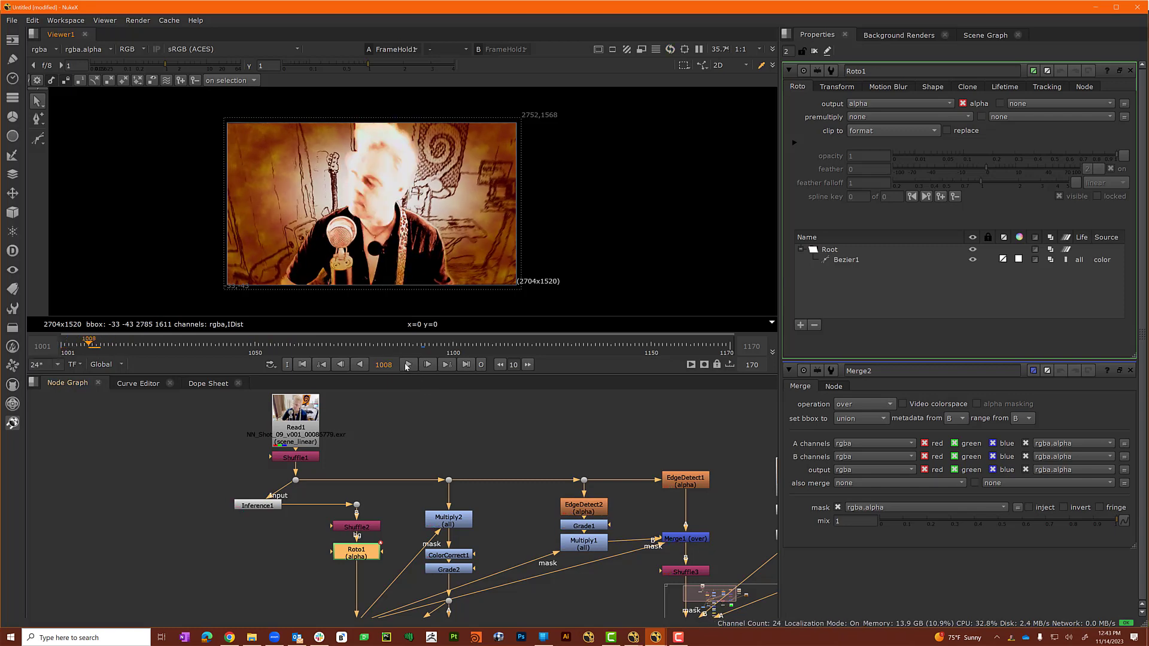
key(Left)
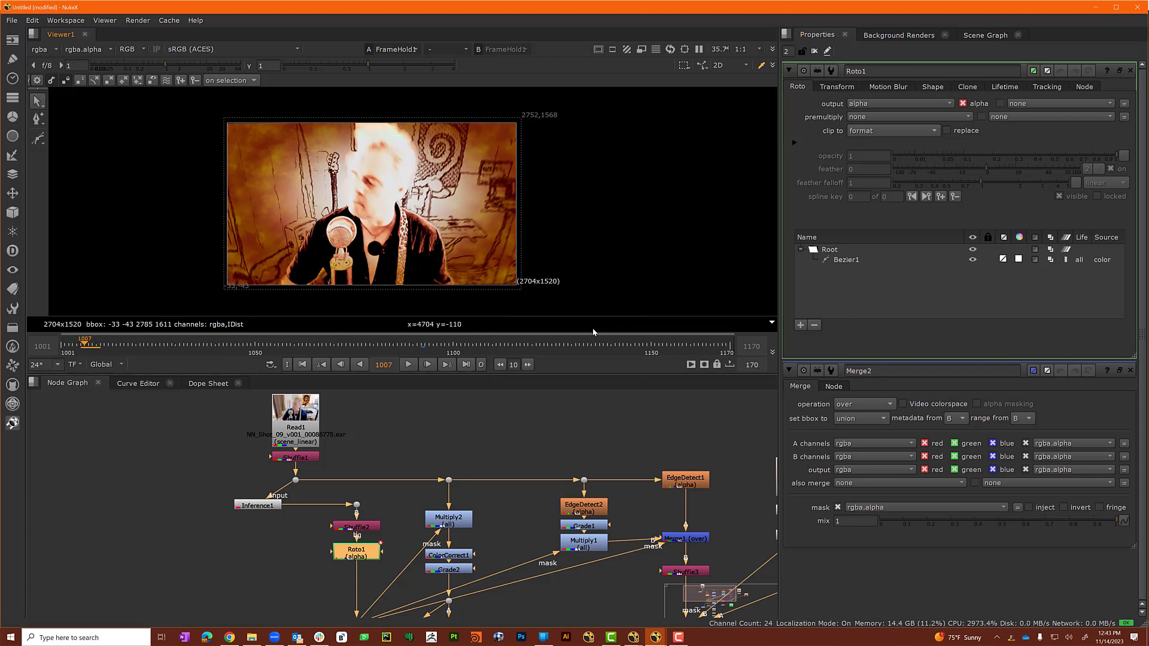
click(847, 260)
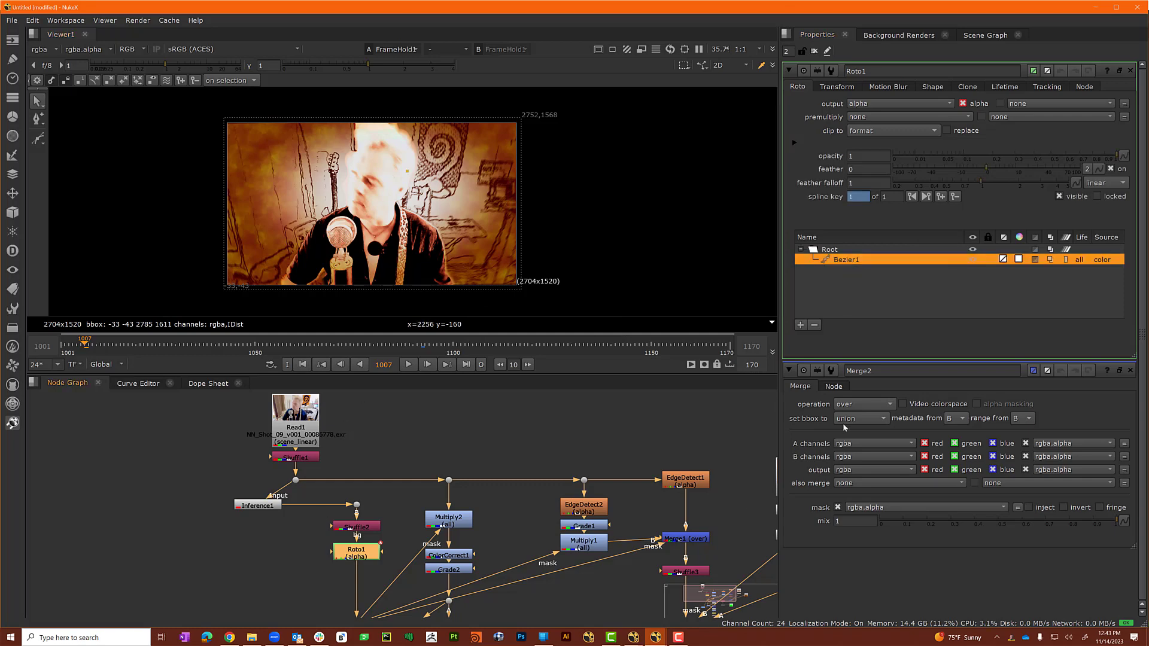
click(814, 328)
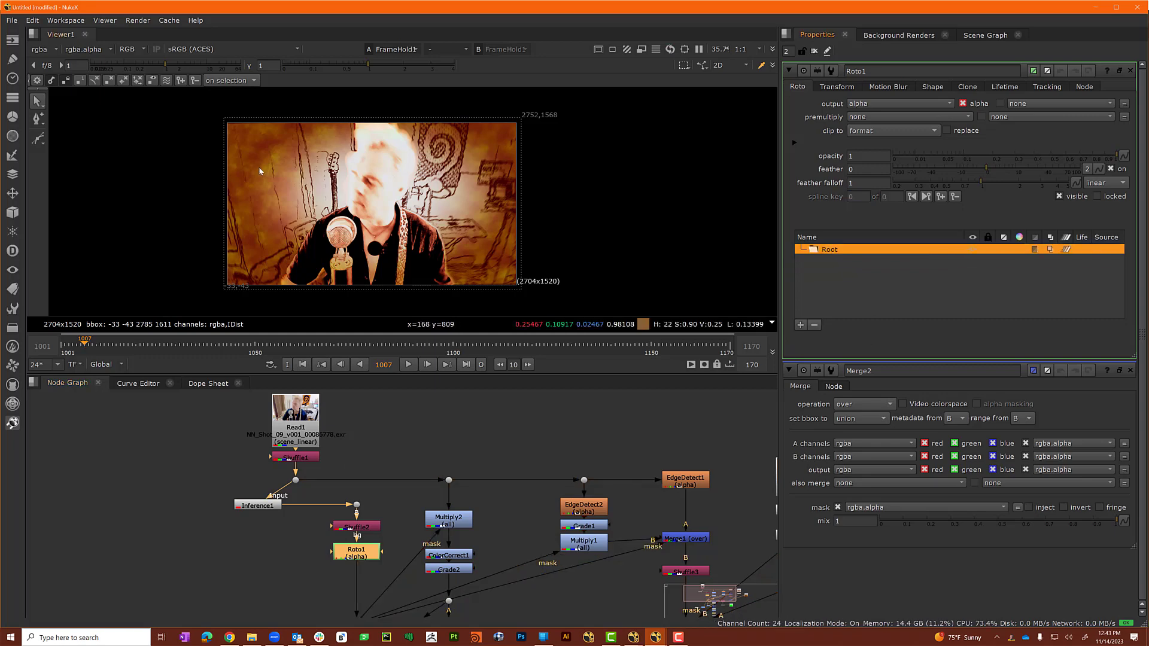
Draw a closed four-point Bezier on frame 1007 around the dark mark at the edge of the singer's hair.
click(38, 139)
scroll(351, 151, up, 4)
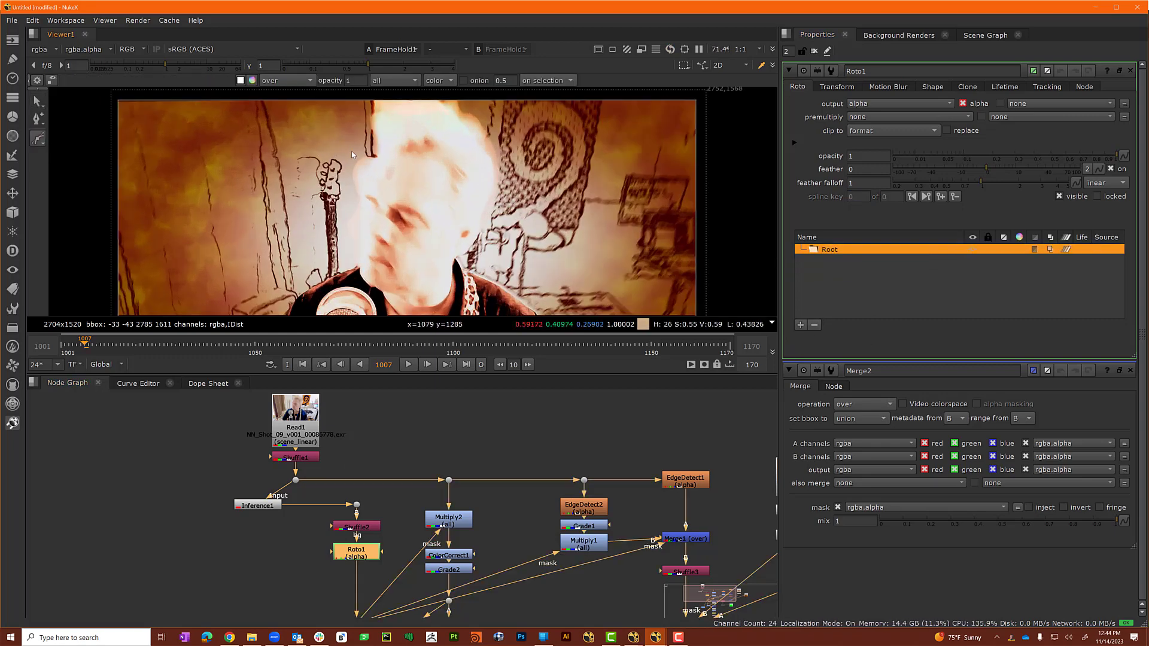
middle_drag(404, 167, 400, 226)
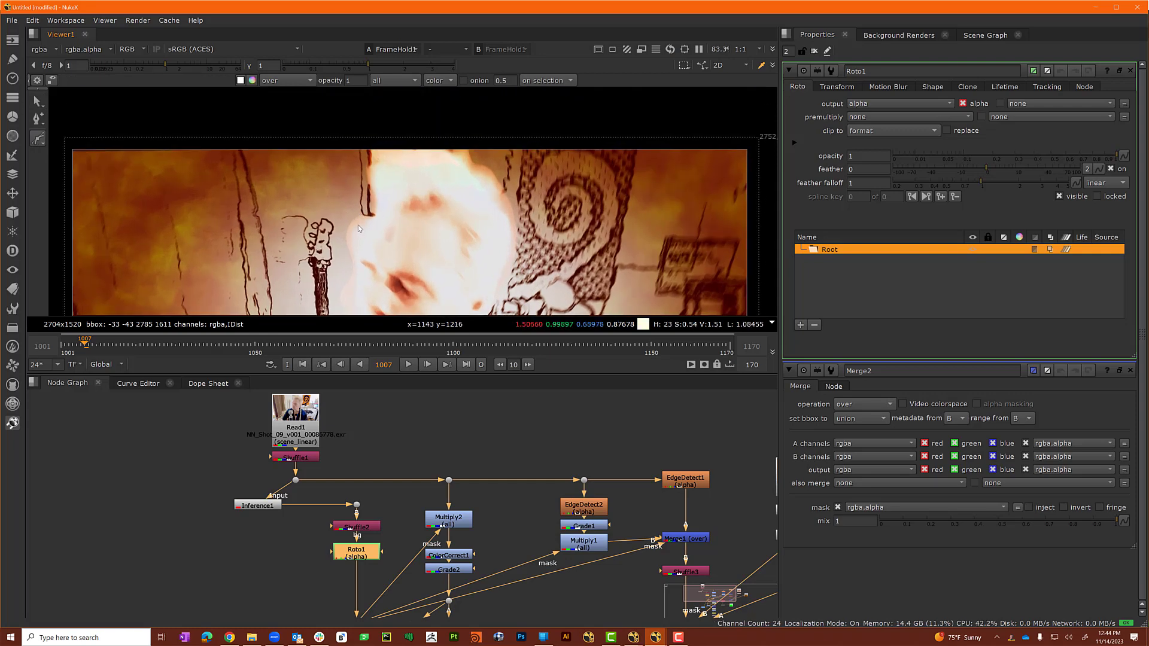
click(357, 235)
drag(369, 161, 382, 153)
click(400, 169)
click(414, 240)
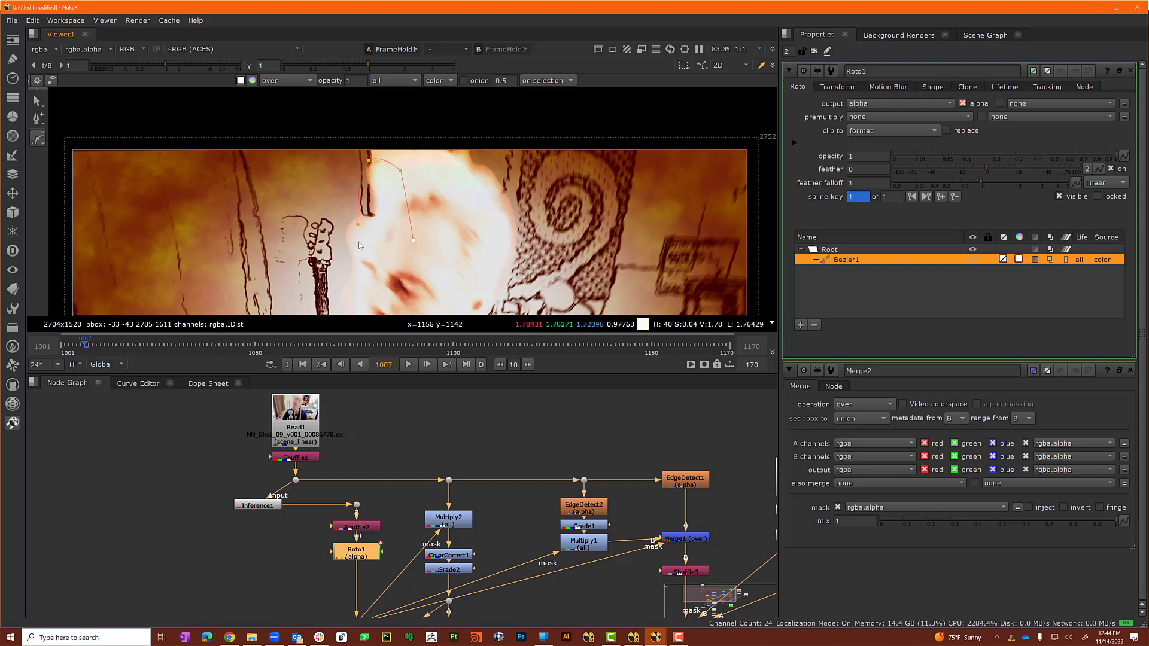
click(358, 227)
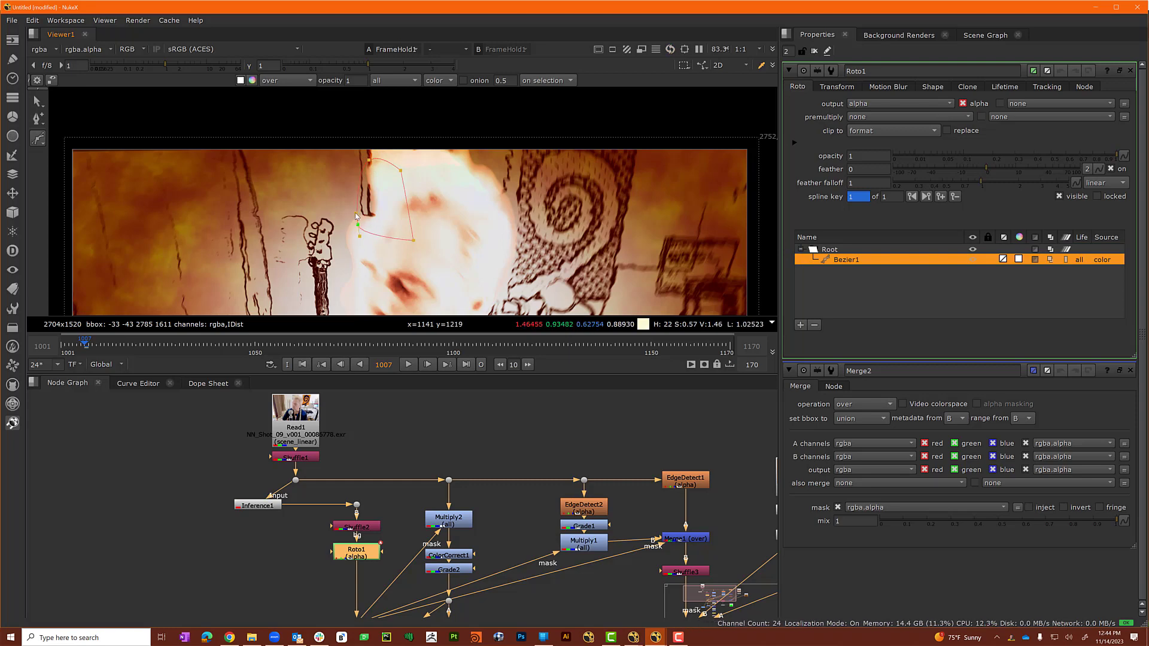
Reshape the new Bezier's points so it fits tightly around the dark mark inside the head outline.
key(q)
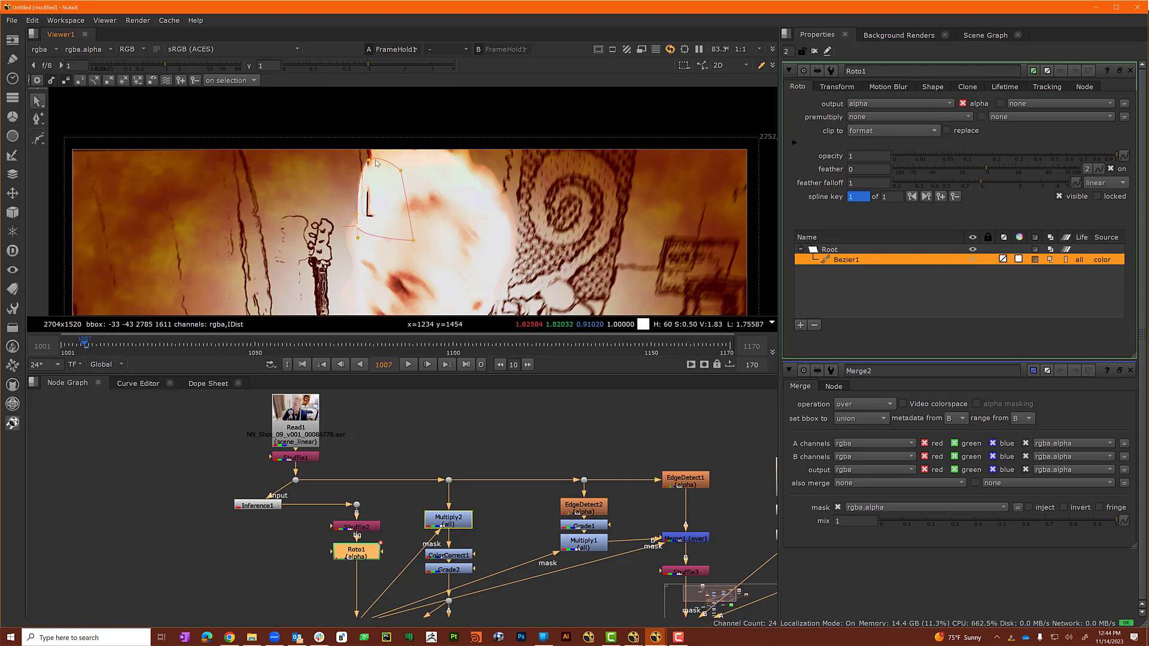
drag(368, 161, 370, 153)
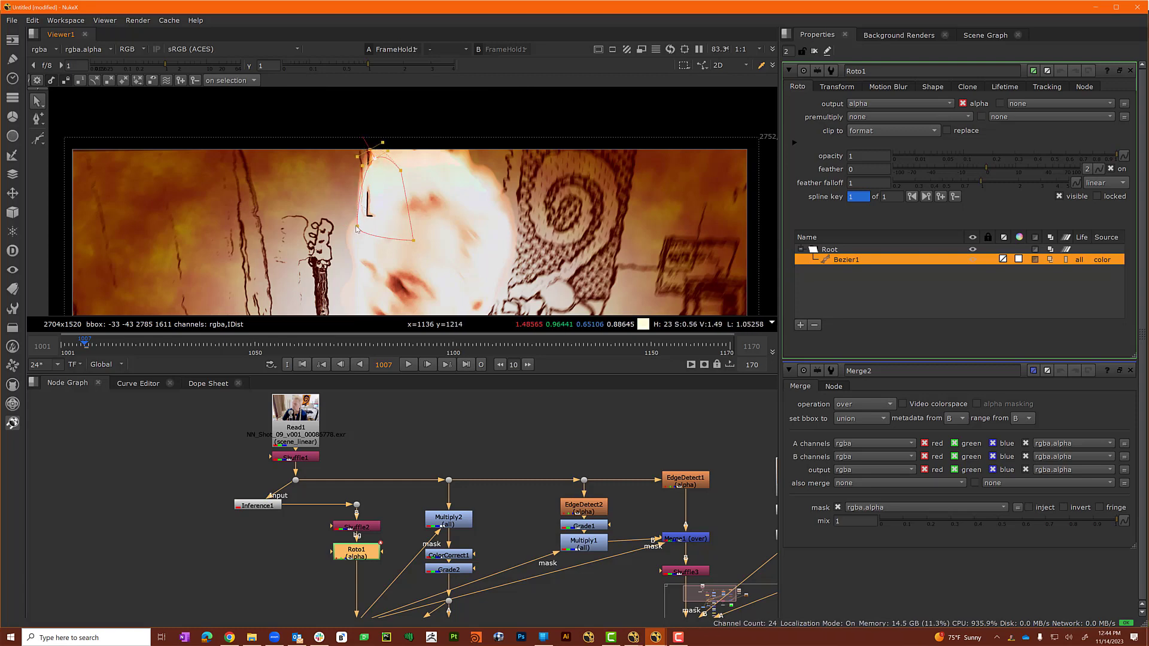
click(353, 232)
drag(353, 233, 361, 229)
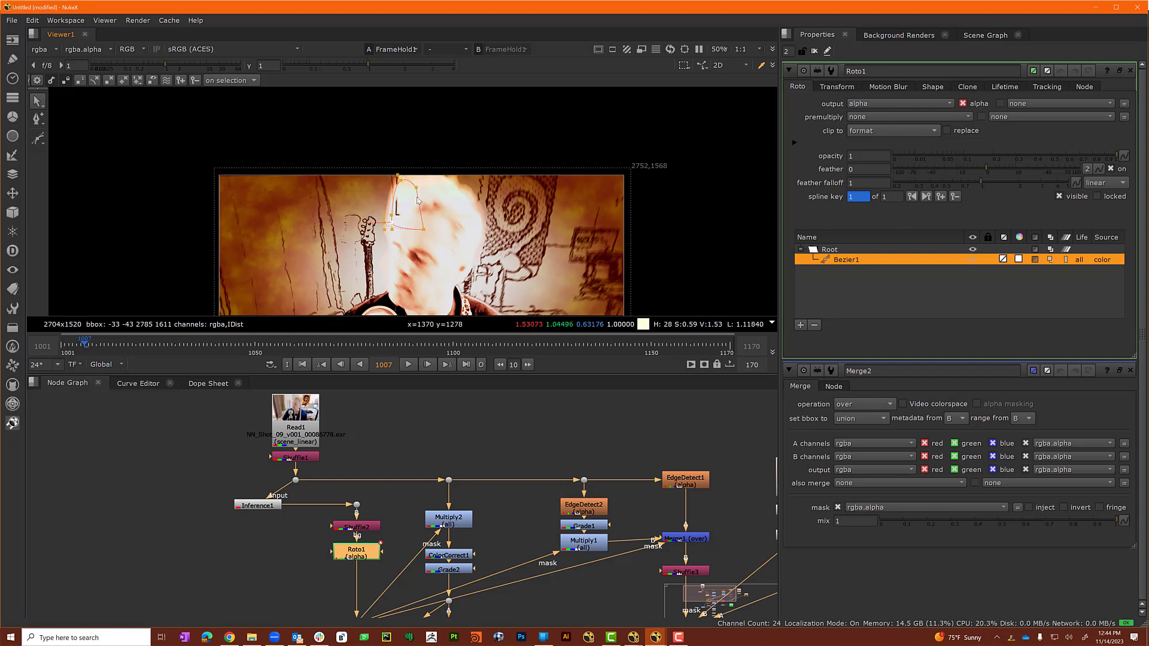
drag(396, 228, 393, 222)
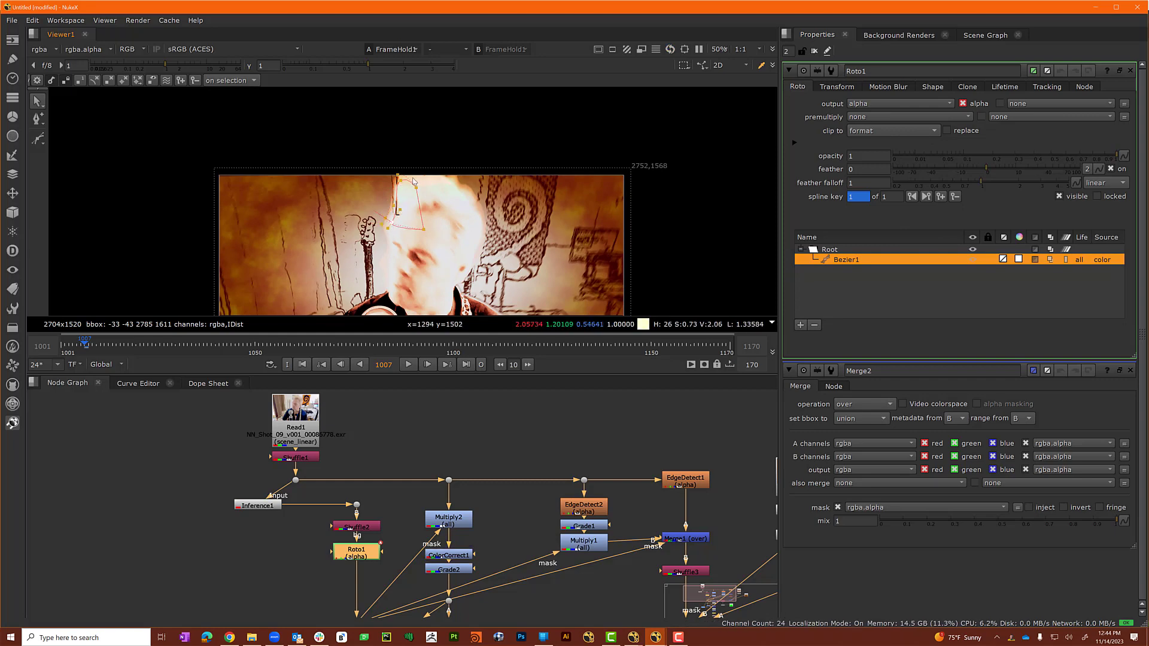
drag(398, 175, 404, 181)
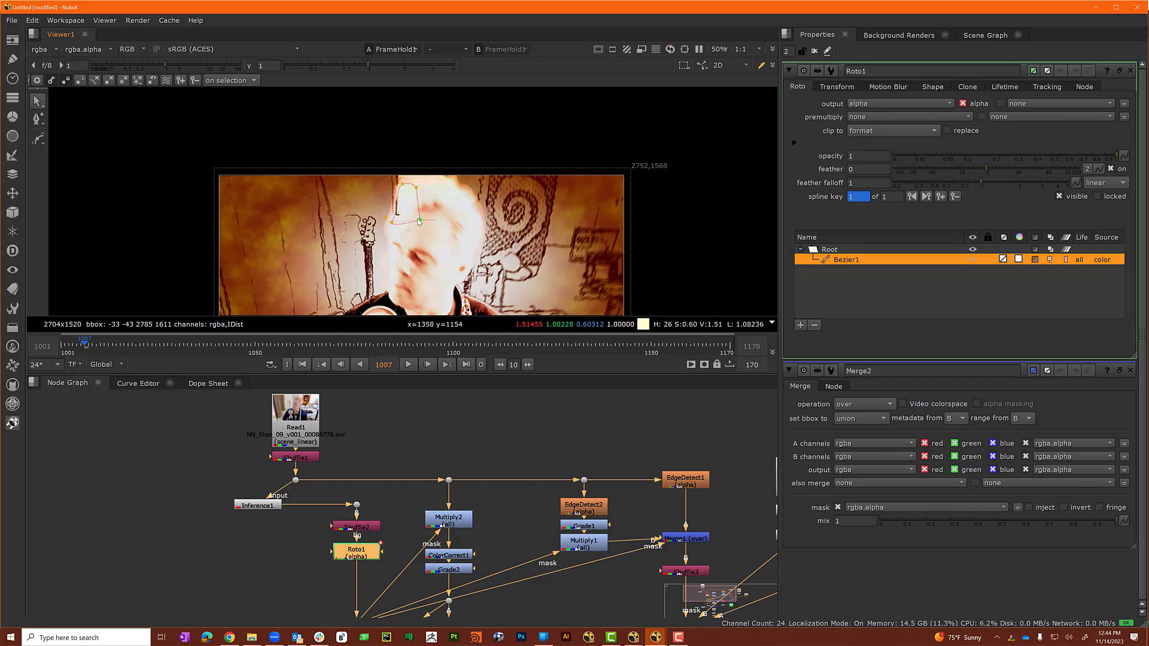
drag(423, 229, 425, 210)
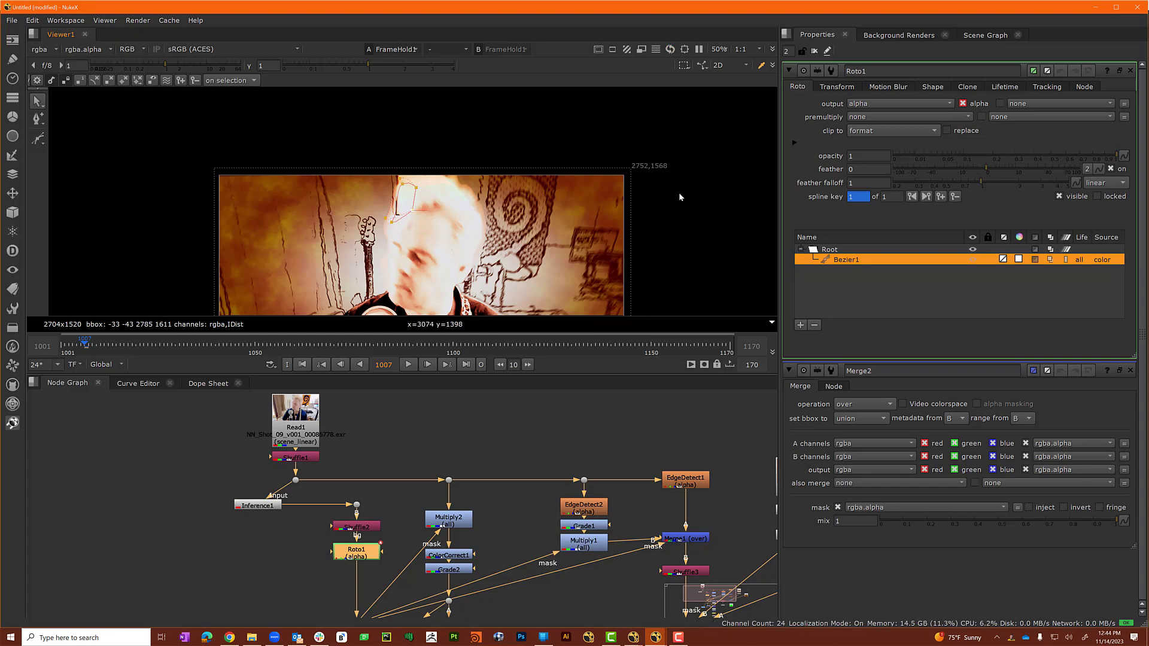
Limit Bezier1's lifetime to the frame range 1007 to 1009.
click(1079, 262)
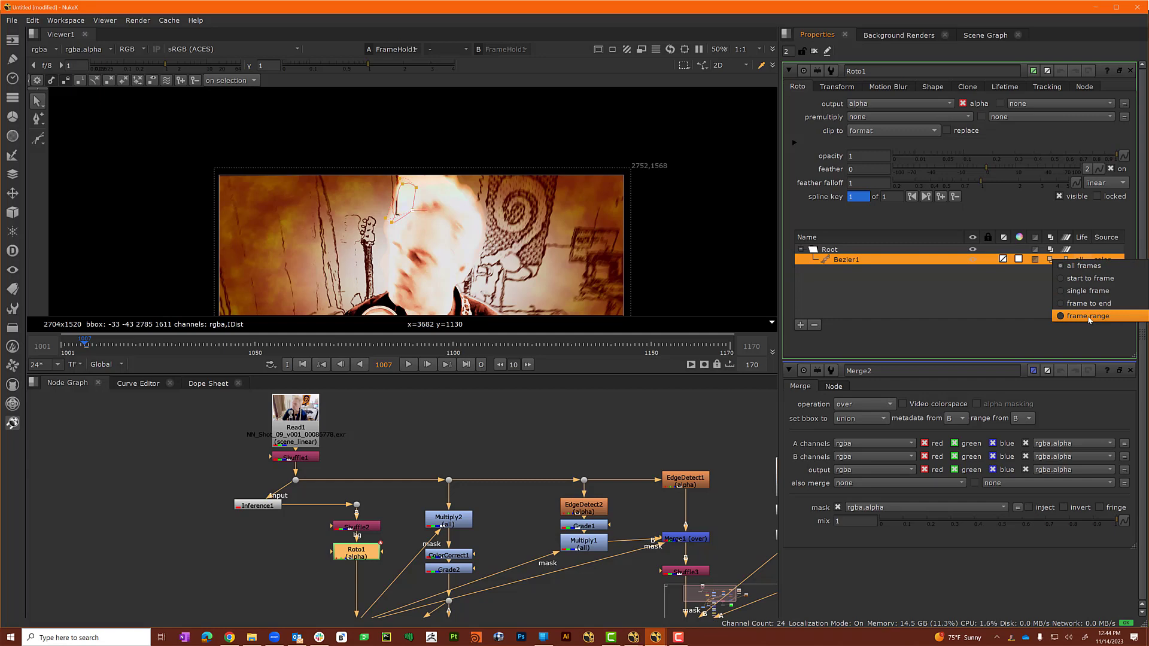
click(1089, 317)
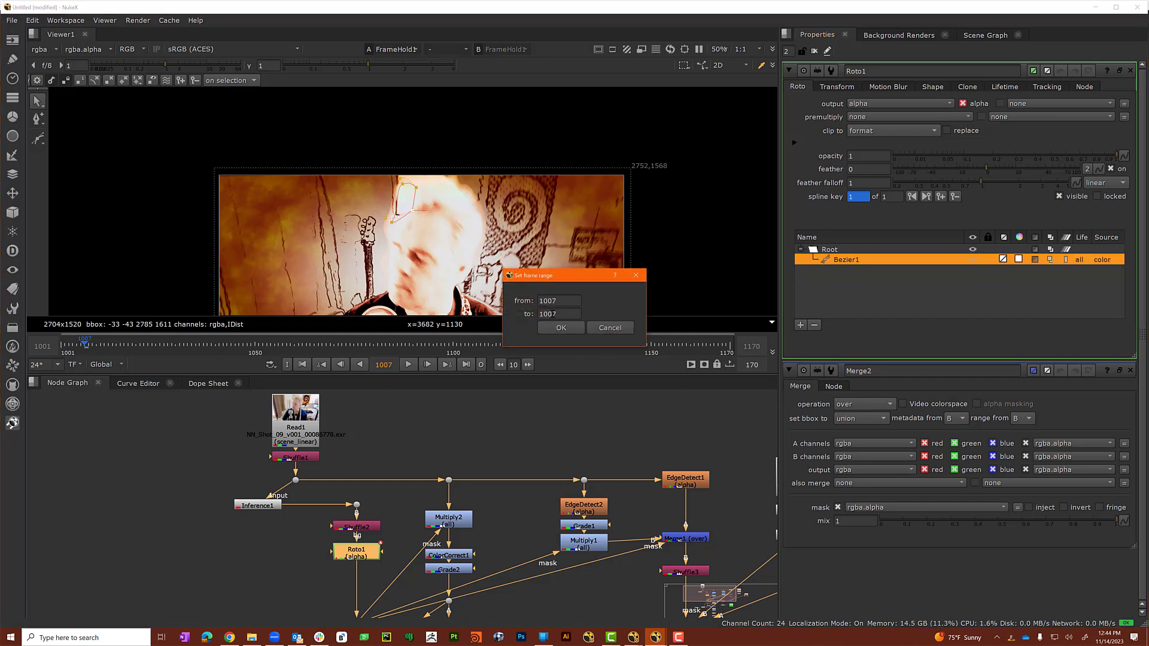
drag(552, 314, 567, 312)
click(566, 328)
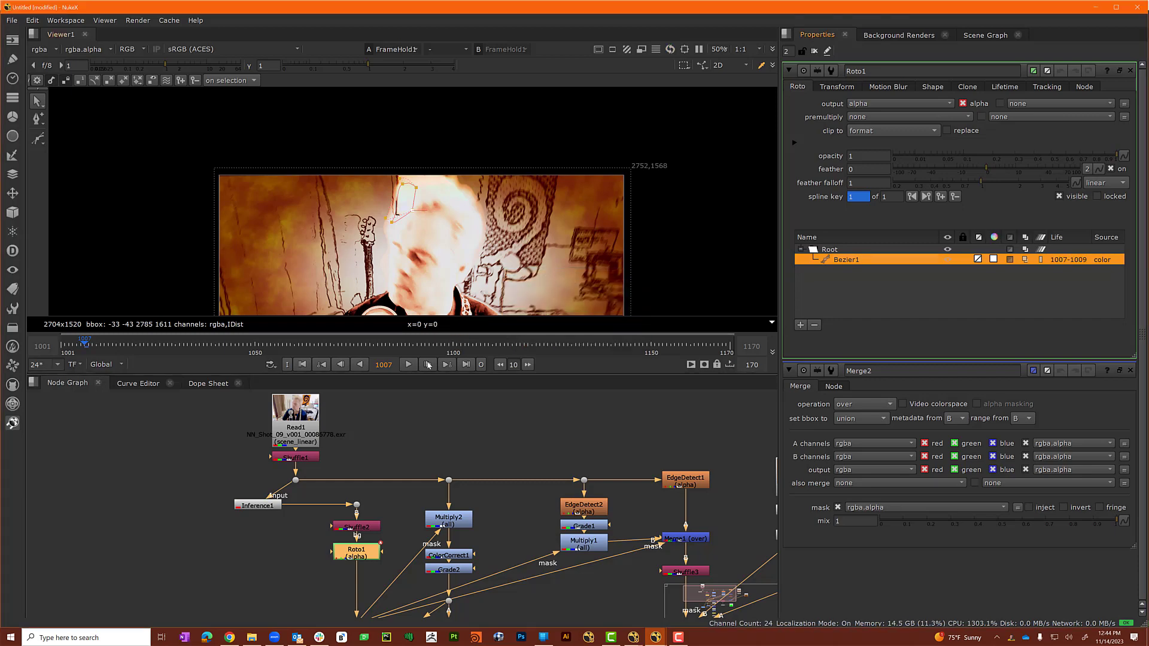
Step past the end of Bezier1's range and play on to frame 1026 to check the head matte.
click(428, 365)
click(428, 365)
click(428, 365)
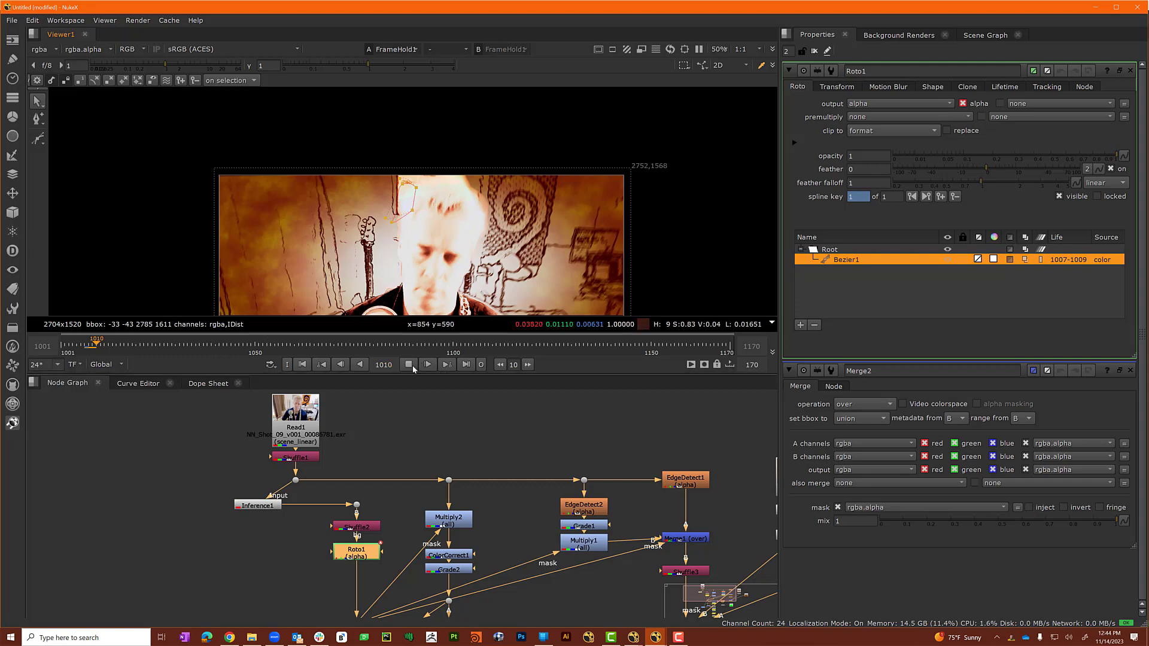
click(413, 367)
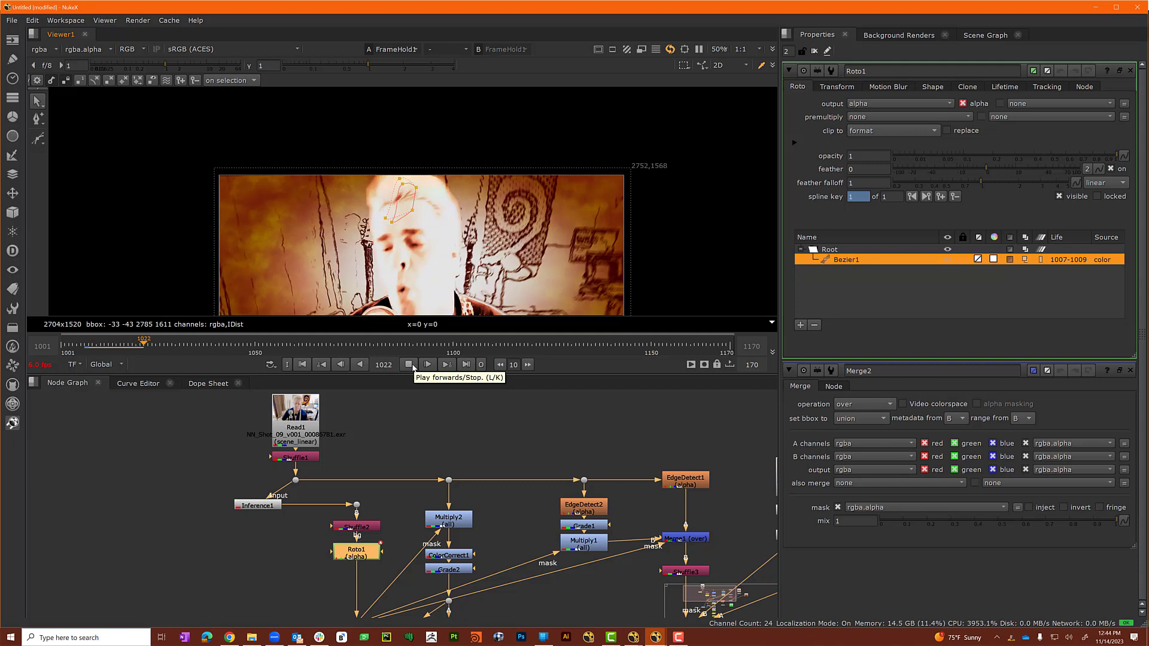
click(409, 364)
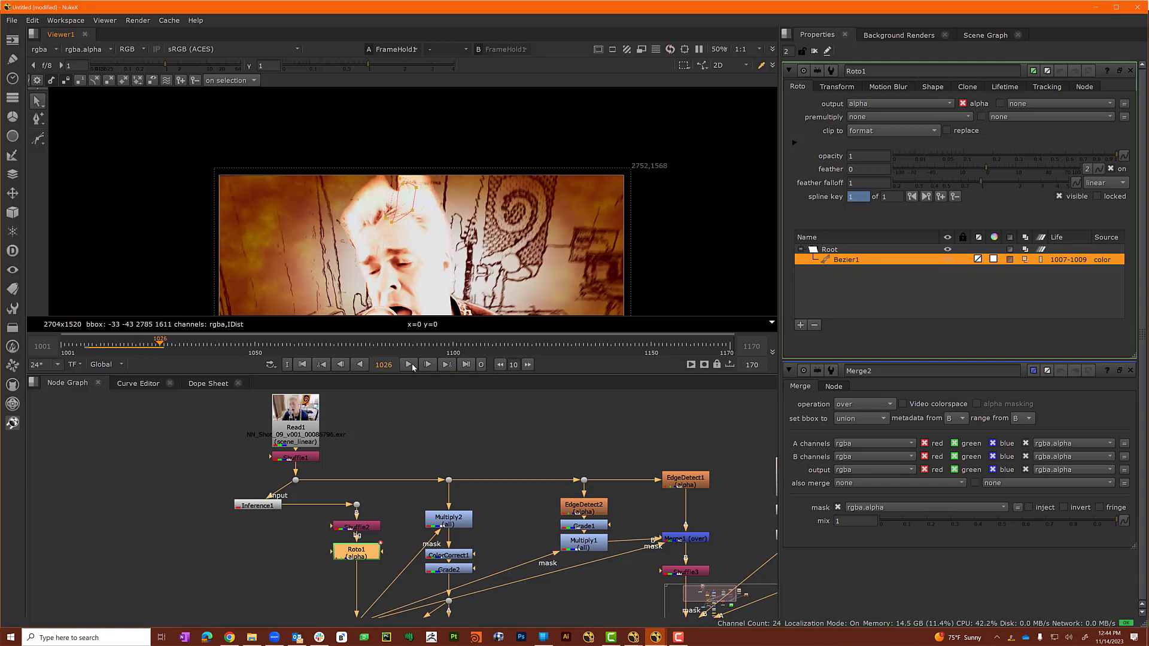
Go back to frame 1022, draw a second Bezier over the gap atop the singer's hair and raise its upper point above the image edge.
key(Left)
key(Left)
key(Left)
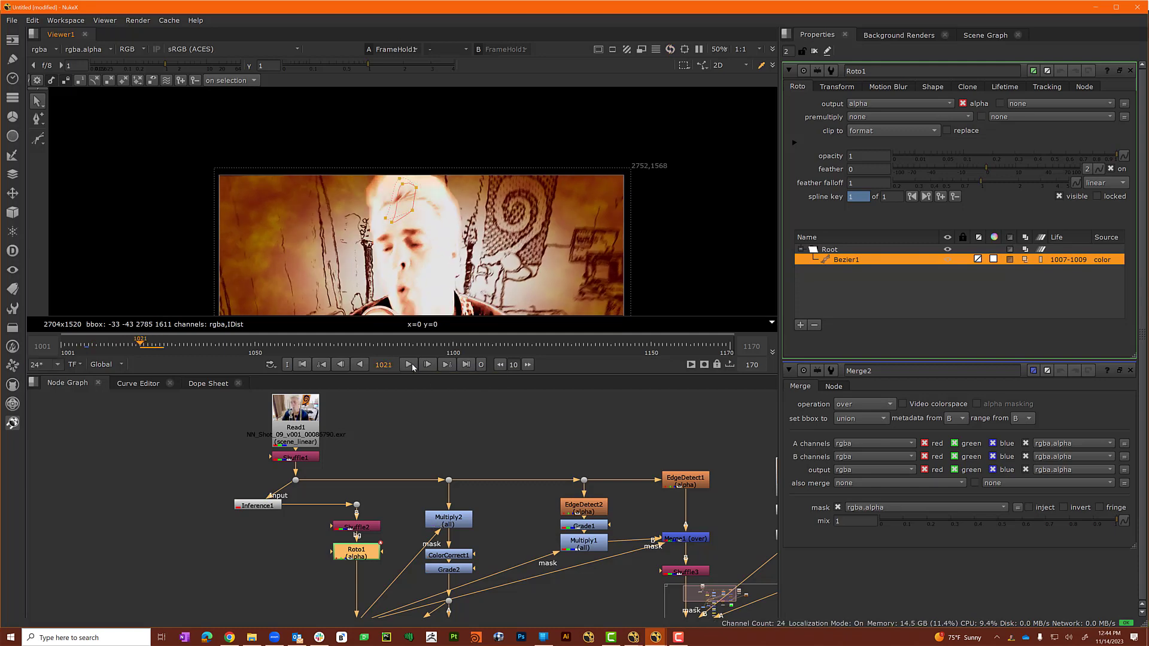
click(37, 139)
click(385, 186)
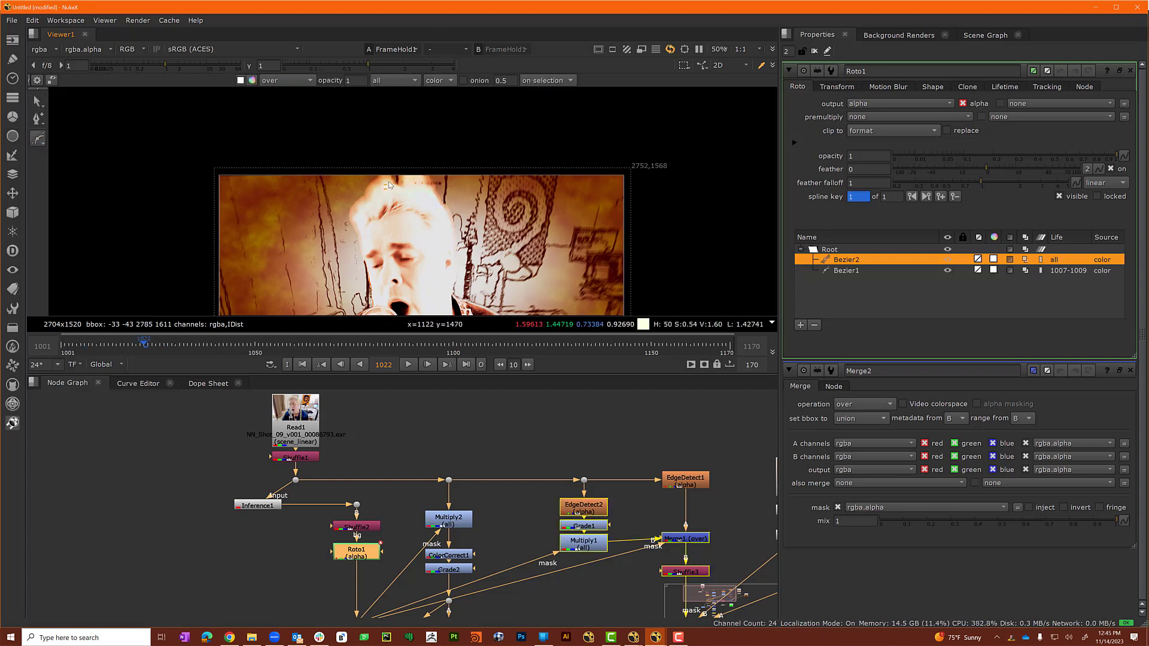
click(414, 190)
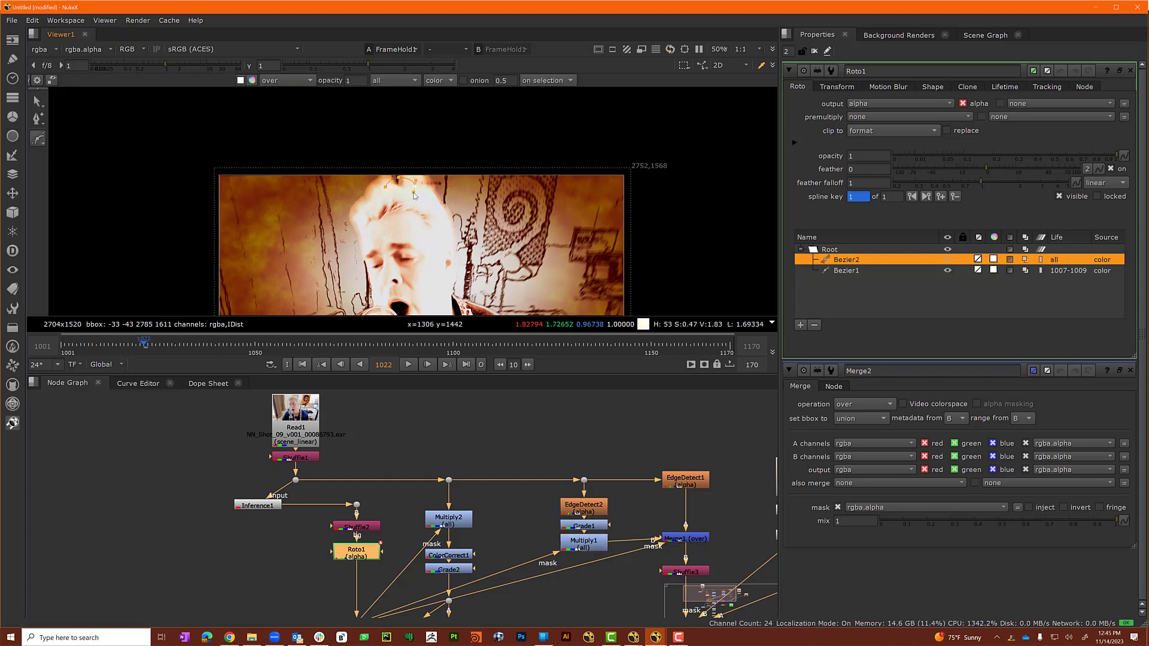
click(395, 202)
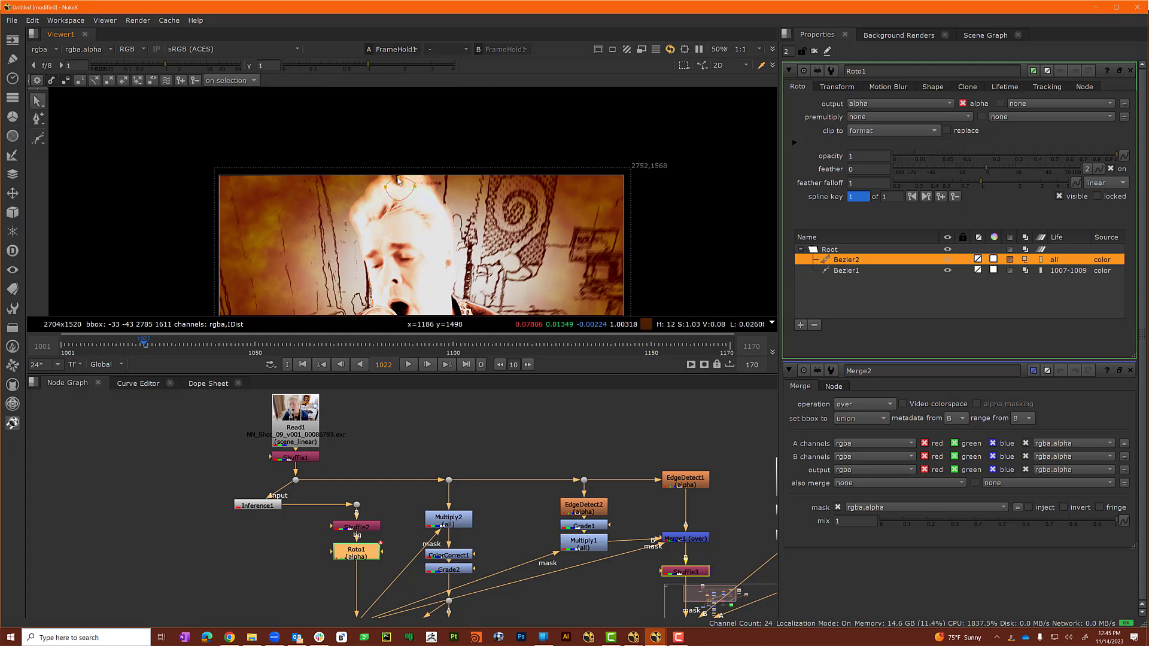
key(Return)
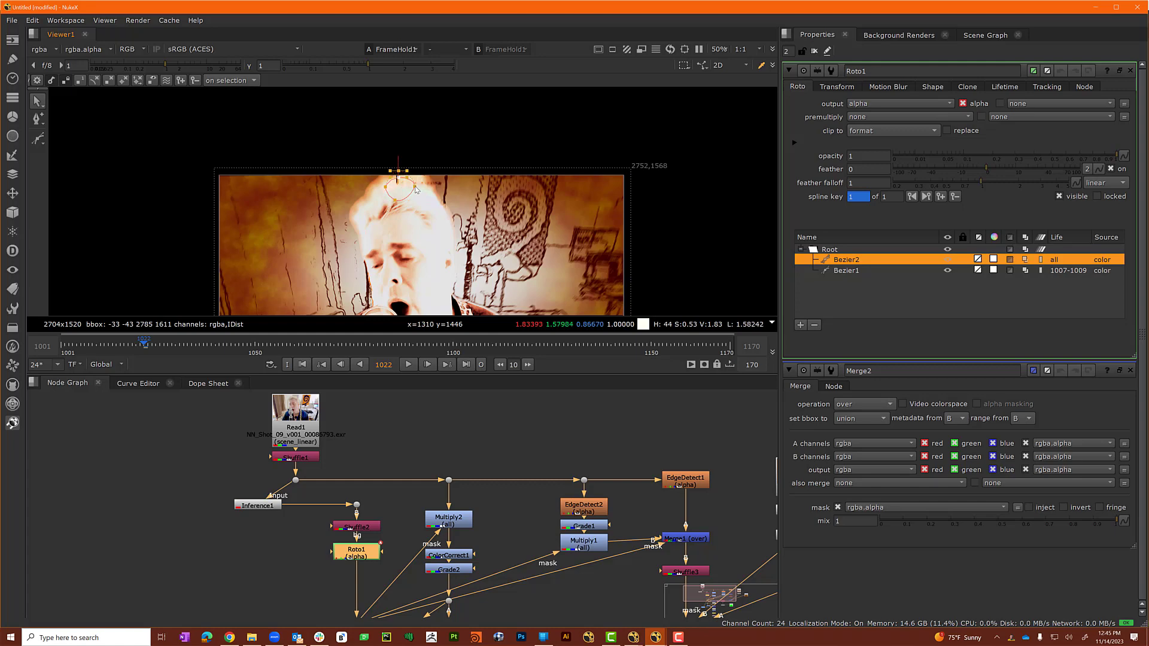
drag(403, 183, 401, 181)
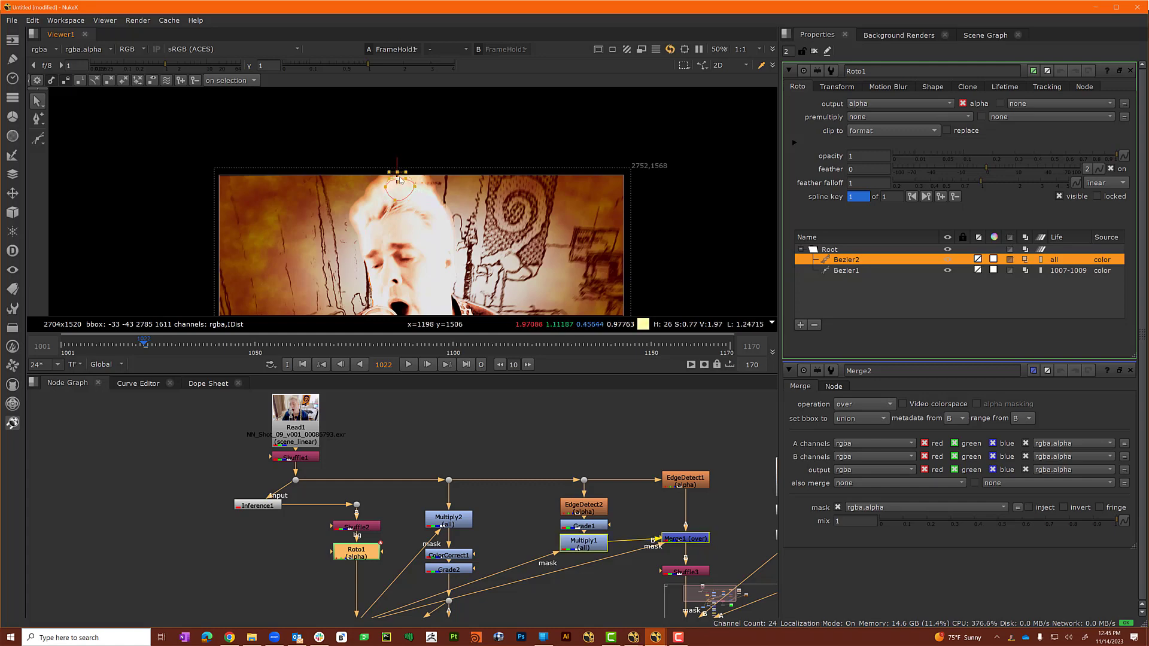
Limit Bezier2's lifetime to the frame range 1022 to 1027.
click(1056, 259)
click(1089, 314)
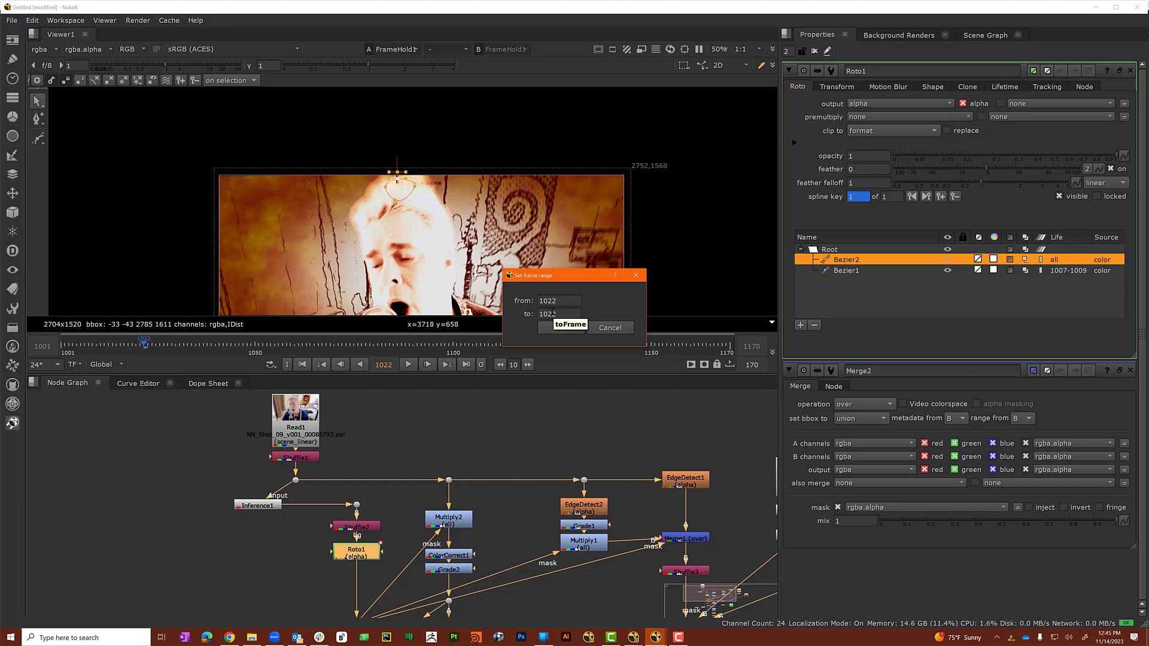
drag(555, 314, 561, 309)
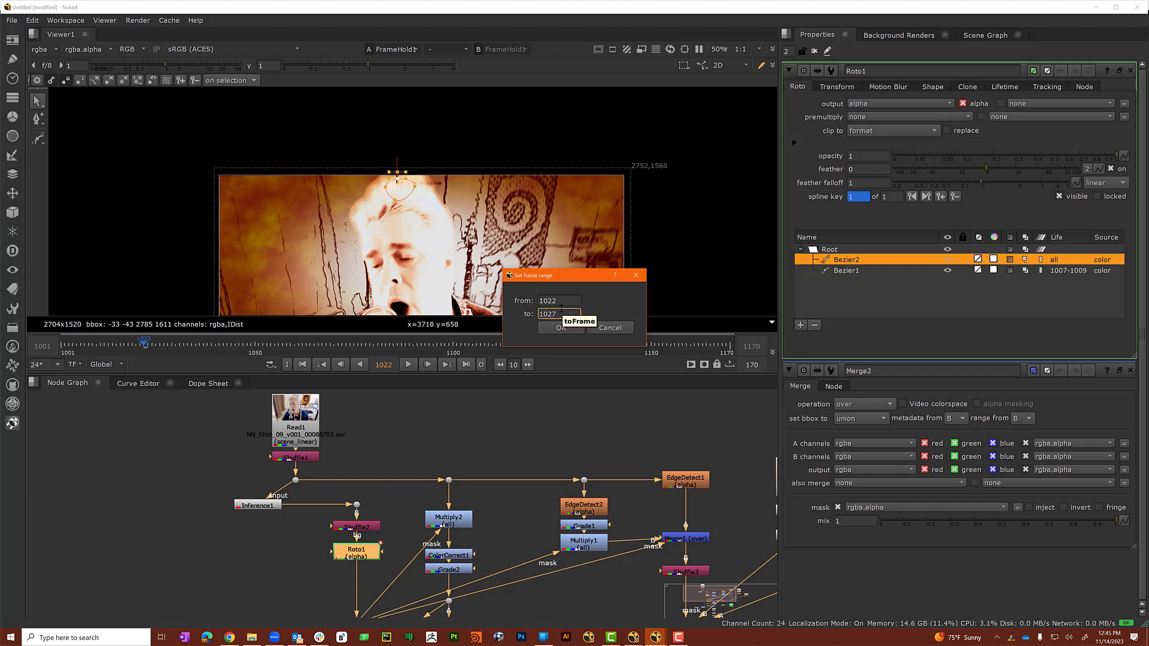
text(7)
click(556, 327)
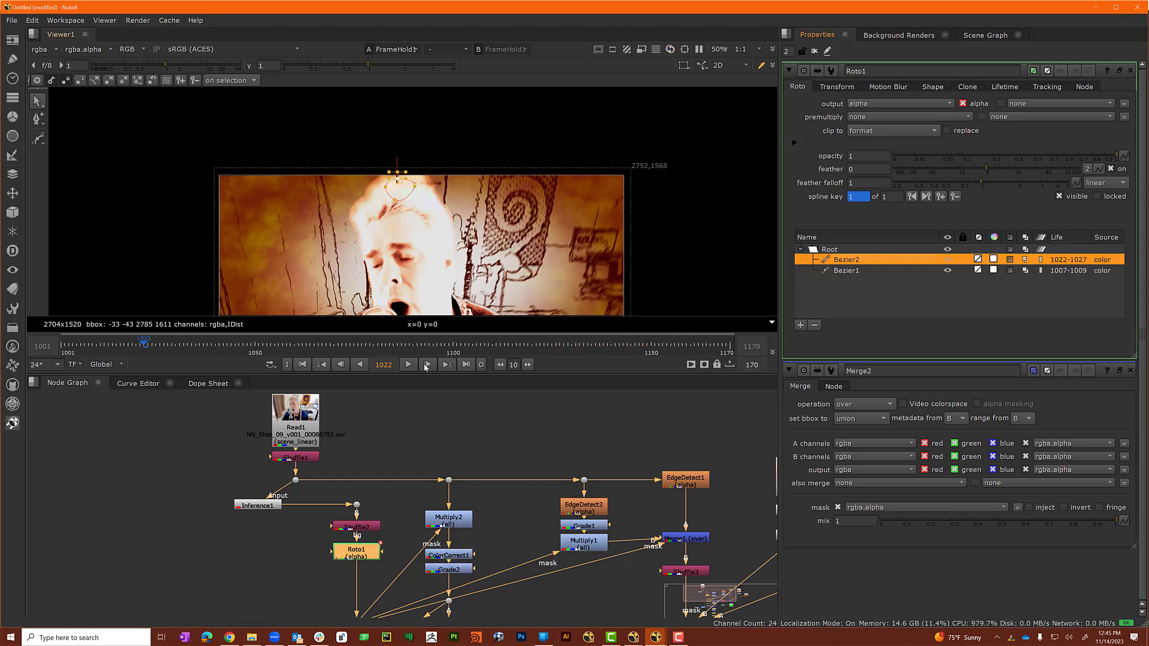
Advance to frame 1025 and shift the whole Bezier2 shape slightly left to follow the hair.
click(426, 365)
click(426, 365)
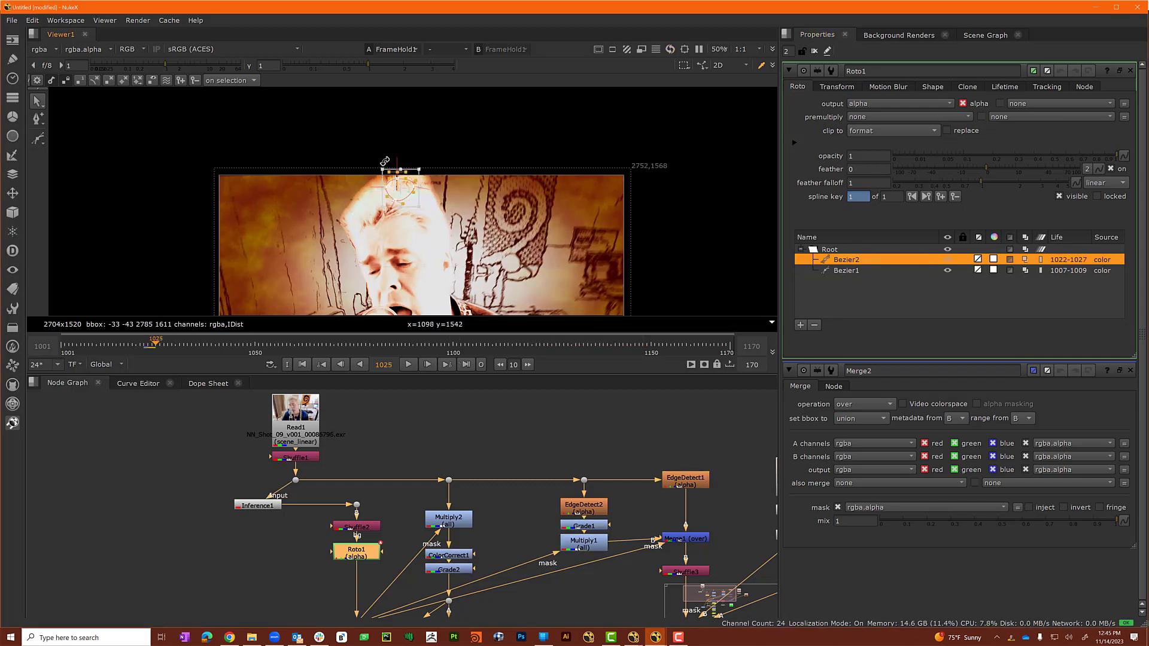
drag(404, 193, 396, 192)
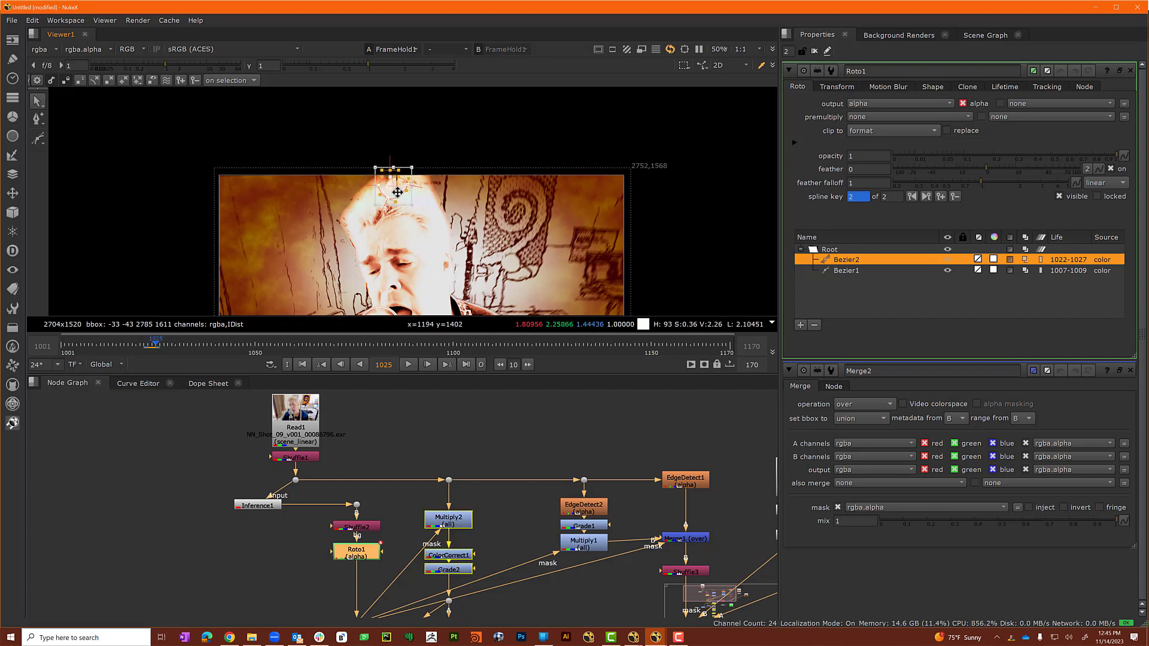
Advance to frame 1028, extend Bezier2's lifetime to frames 1022 to 1030 and nudge the whole shape slightly to follow the hair.
click(427, 365)
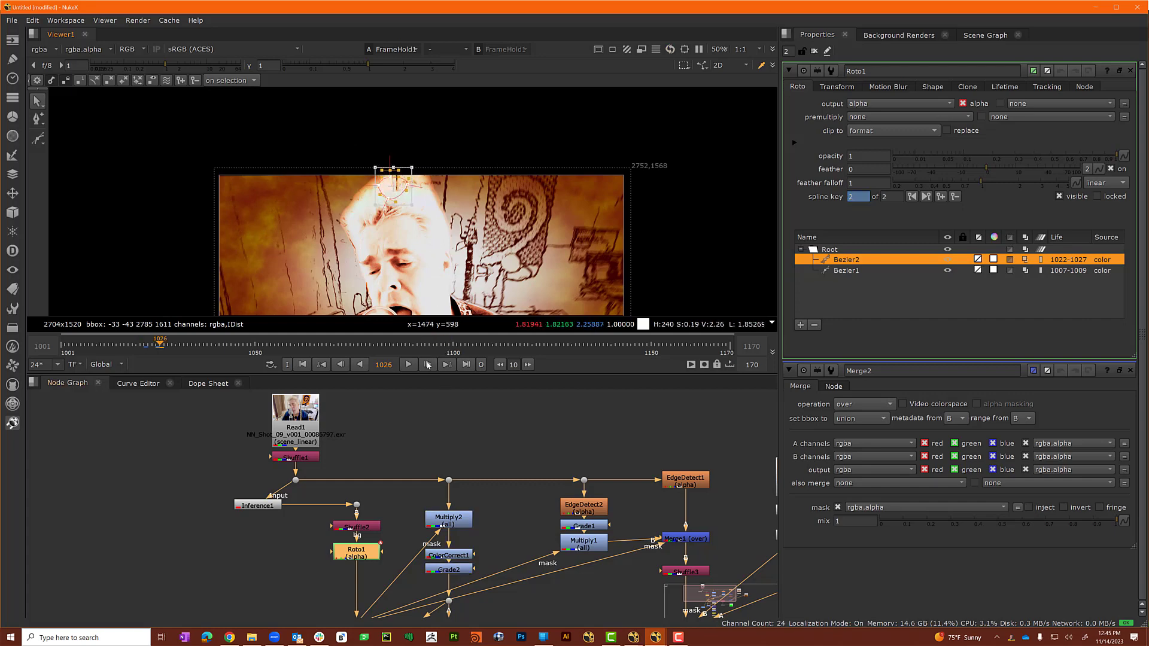
click(427, 365)
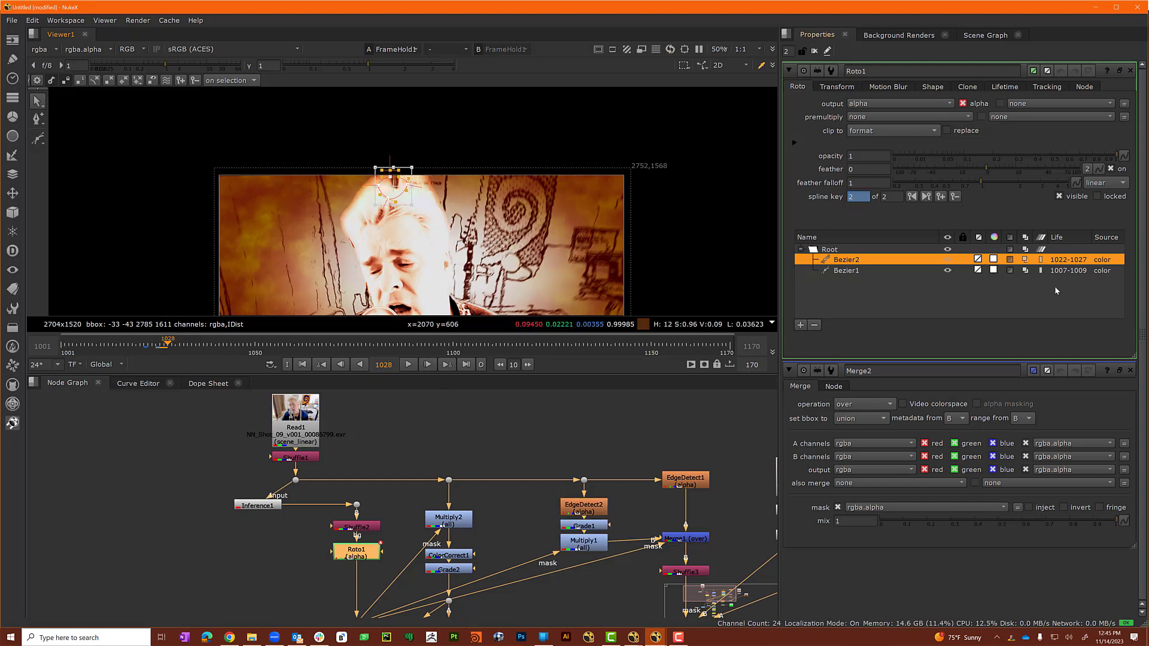
right_click(1079, 260)
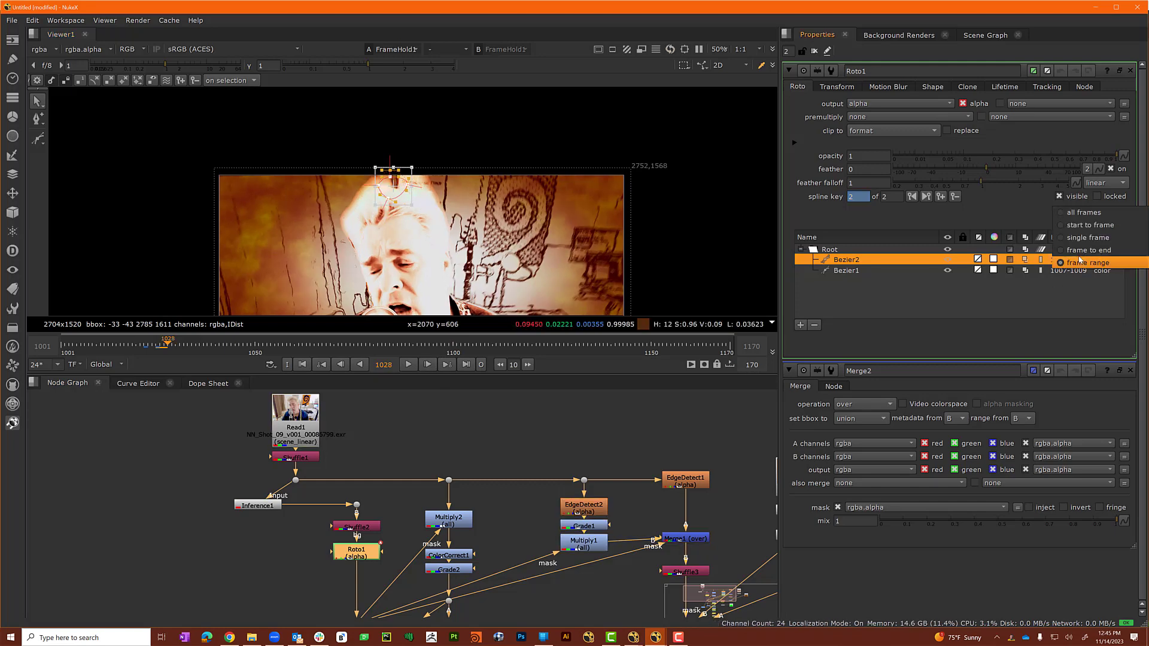
click(1074, 263)
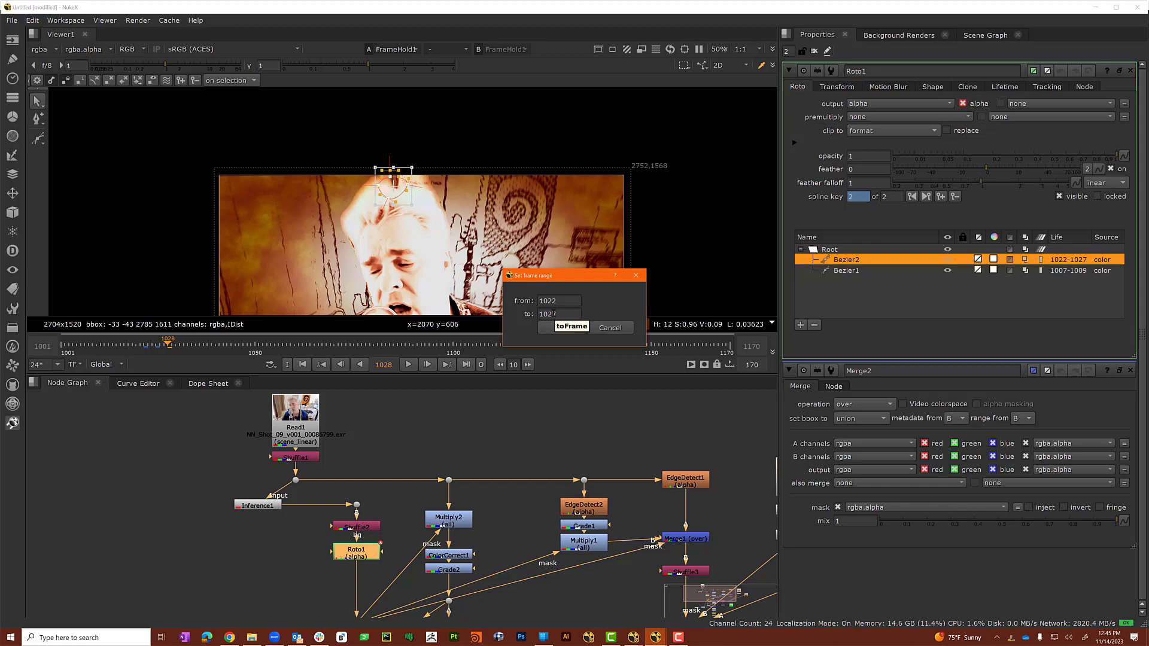
click(549, 314)
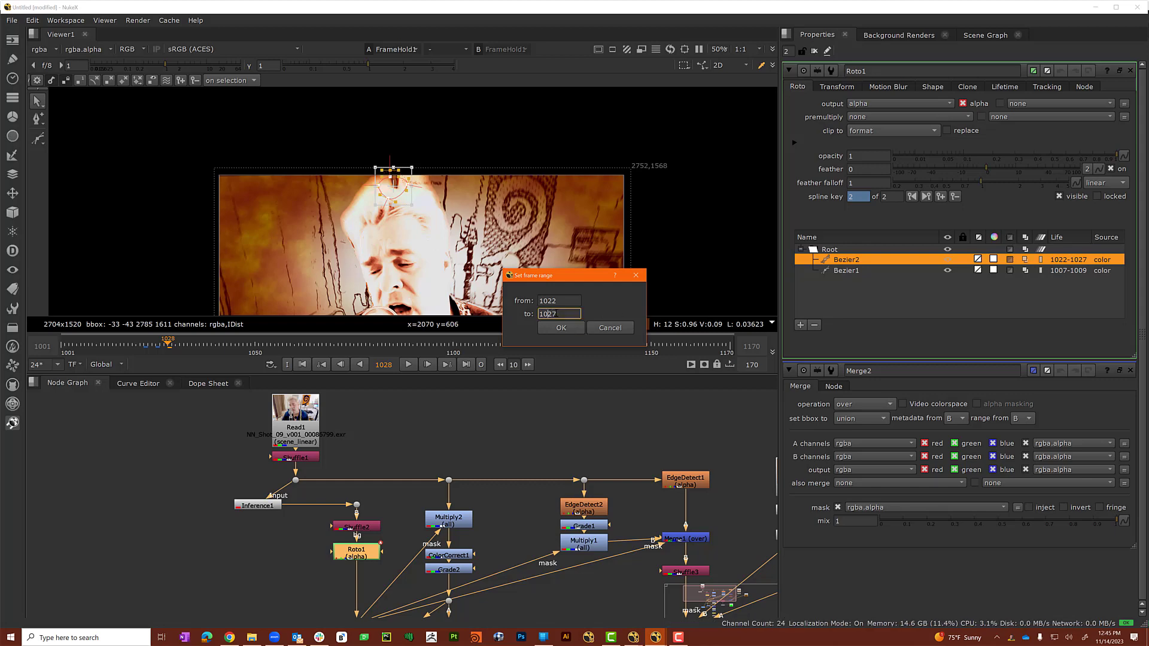
text(30)
click(560, 328)
drag(398, 192, 394, 191)
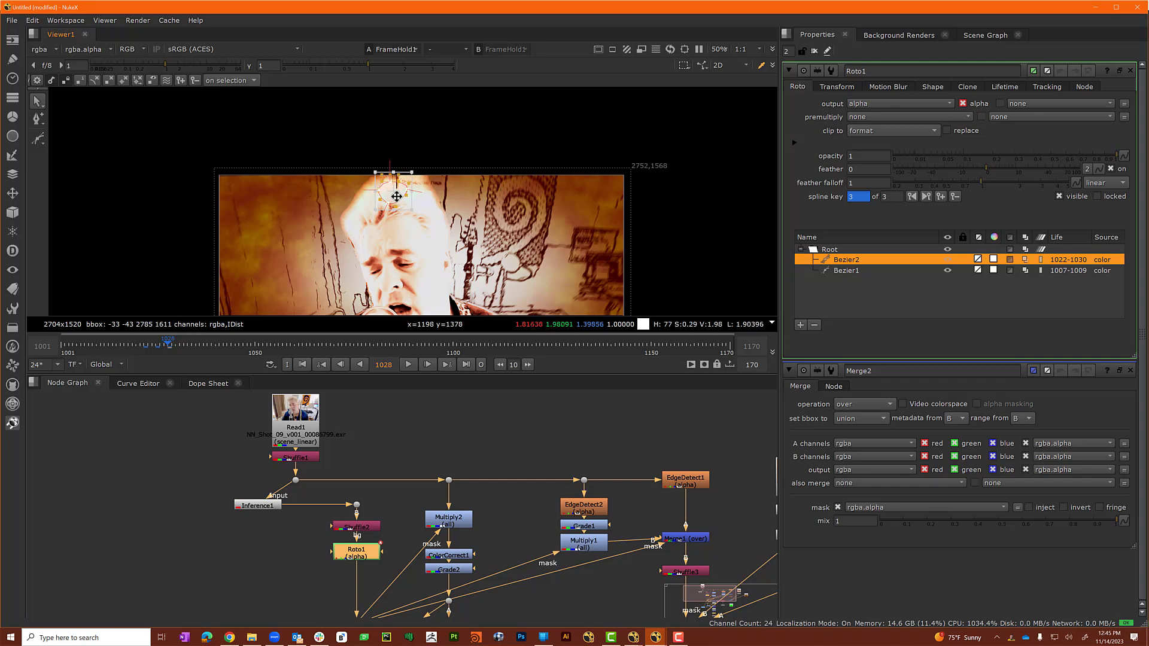
click(352, 224)
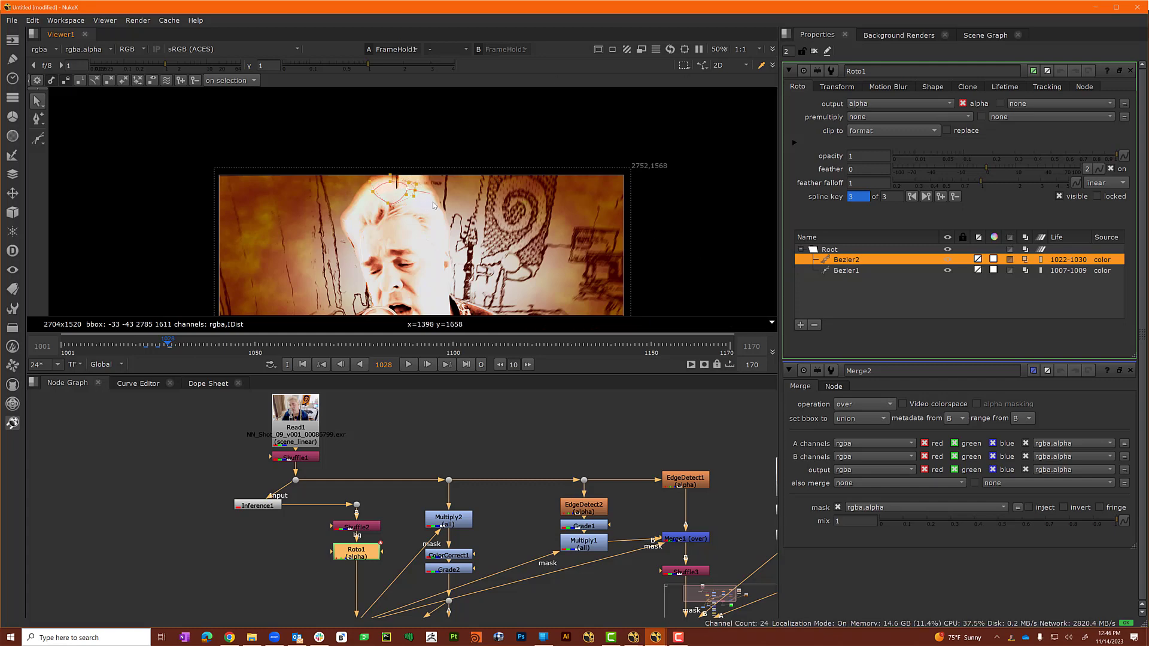
Draw a third Bezier along the hair's upper outline and up beyond the image edge, and set its blending mode to minus.
click(38, 139)
click(350, 162)
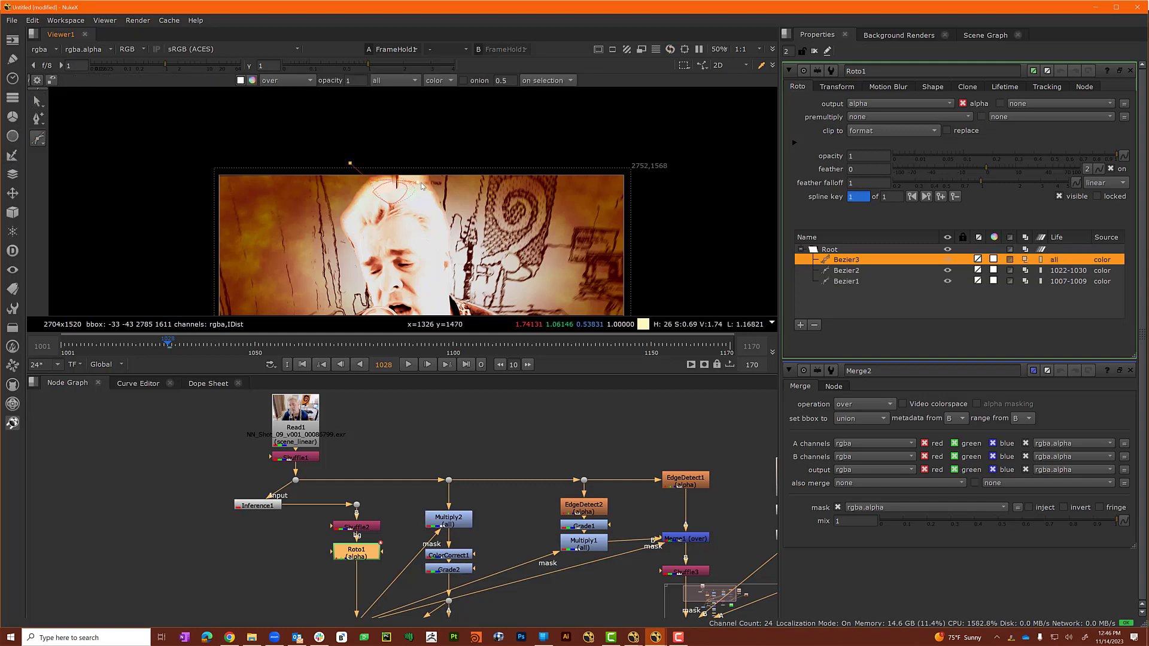
click(445, 195)
click(441, 153)
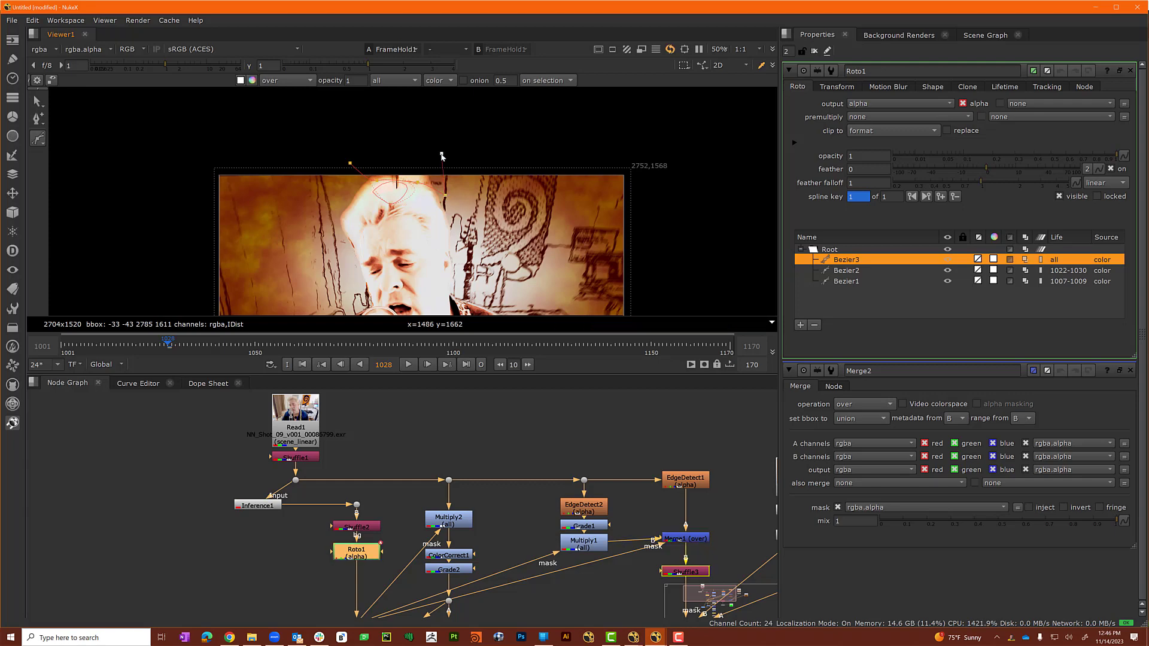
click(350, 162)
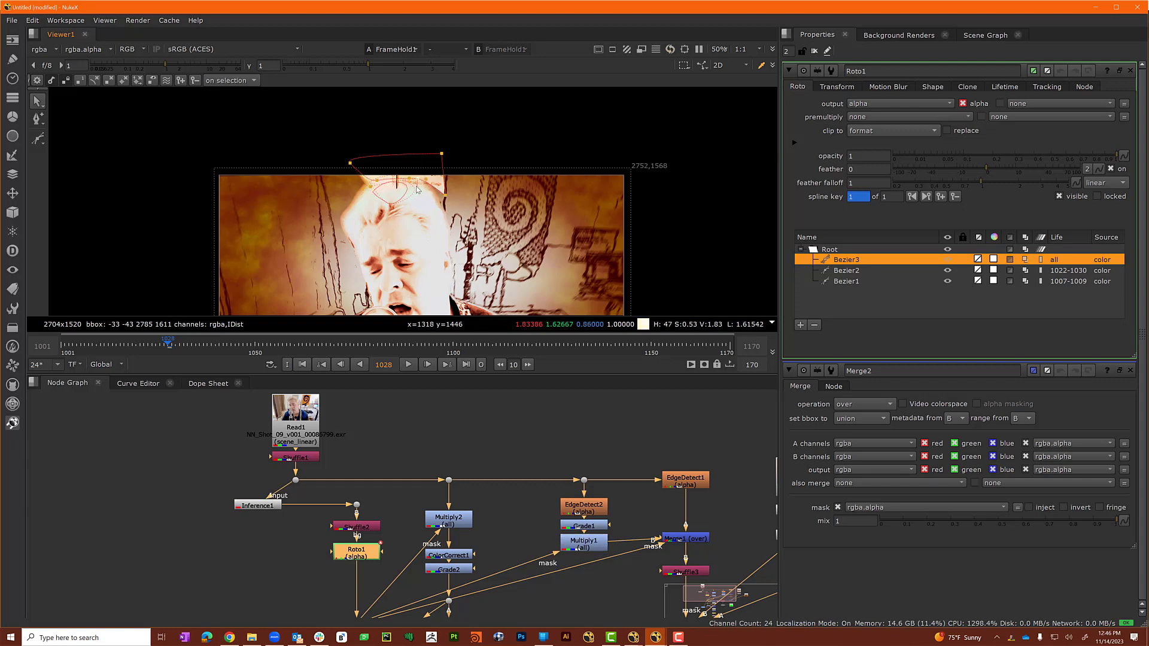
click(445, 197)
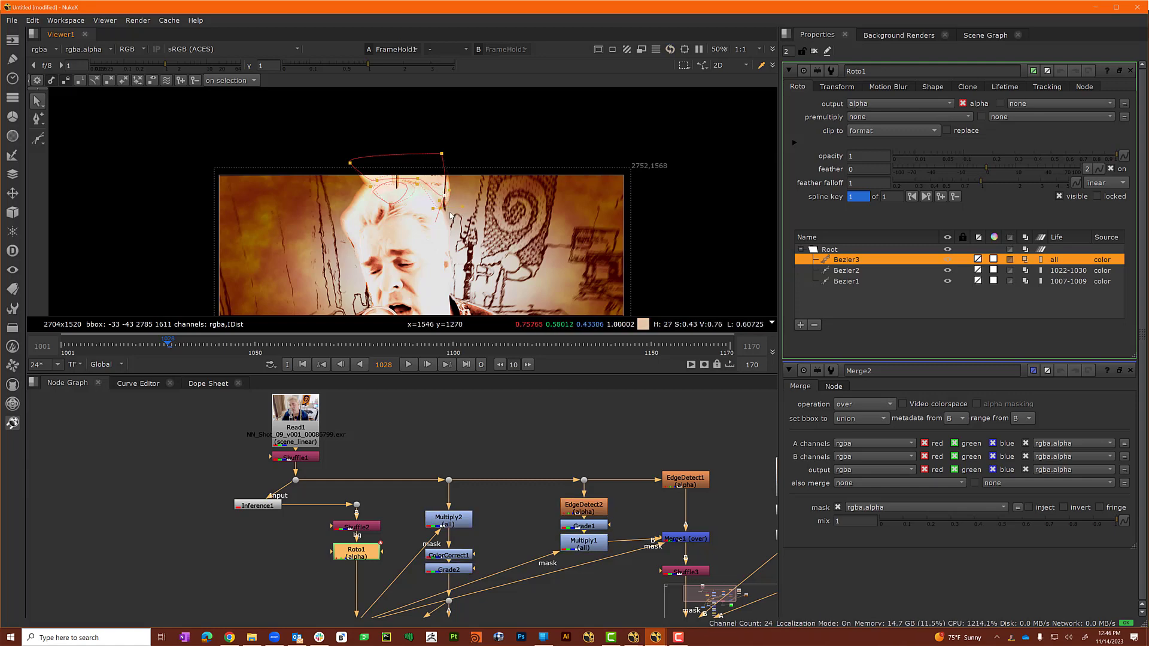
click(1025, 260)
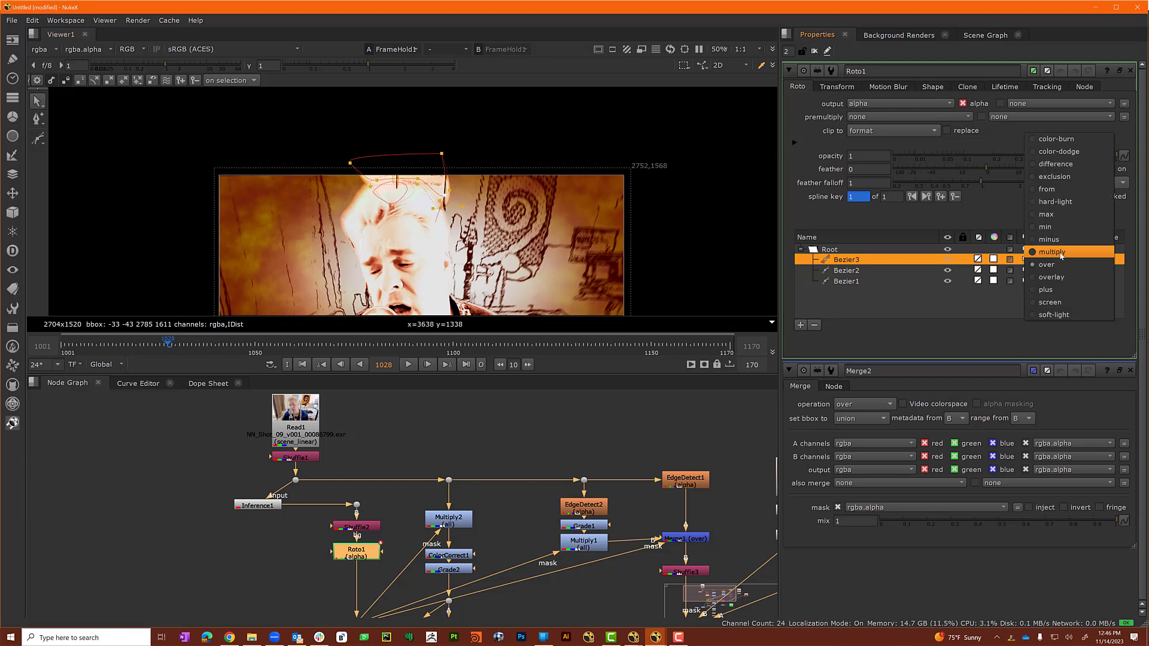
click(1057, 244)
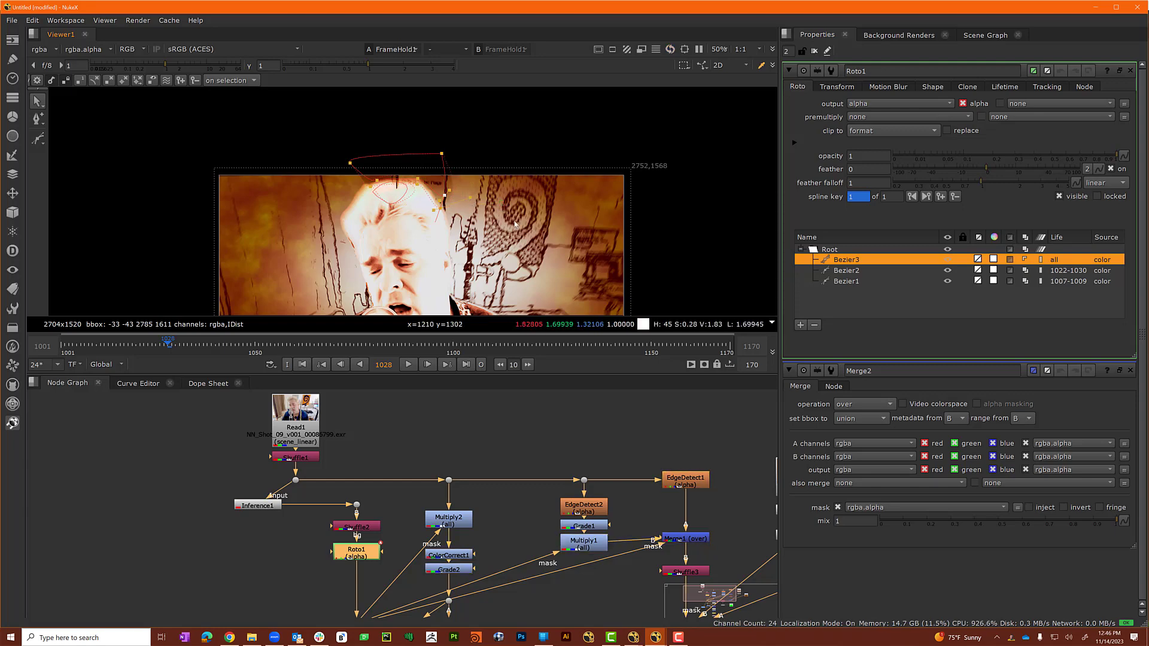
Refine Bezier3's curve around the hair by adjusting its point handles on both sides of the head and above the image edge.
click(362, 186)
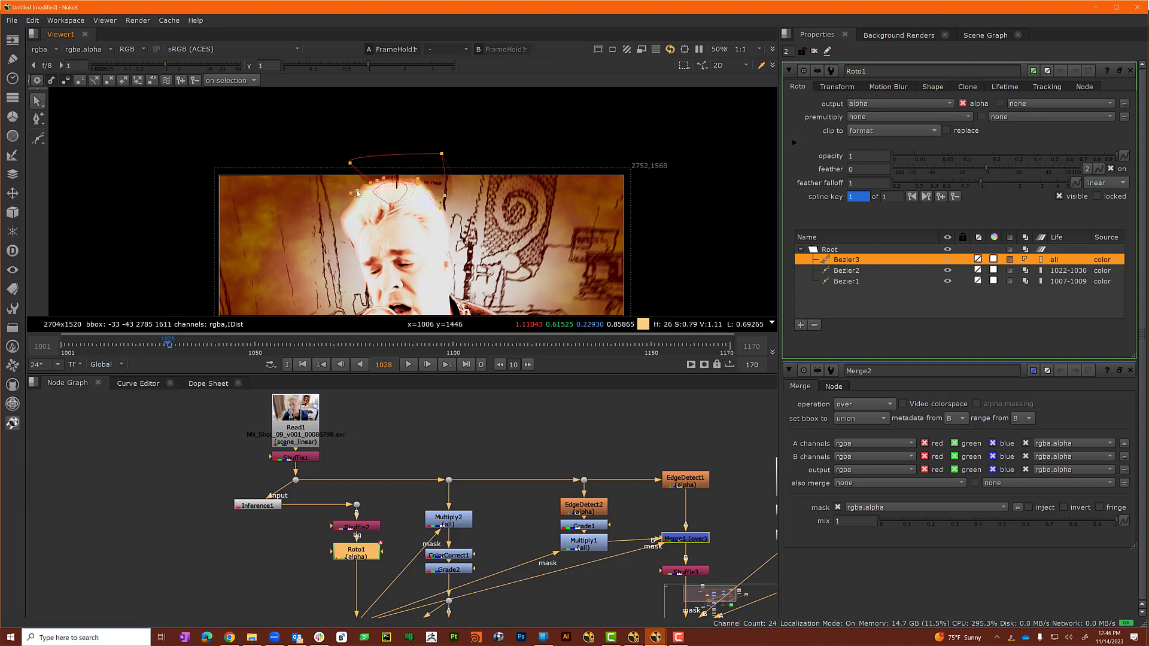
click(350, 163)
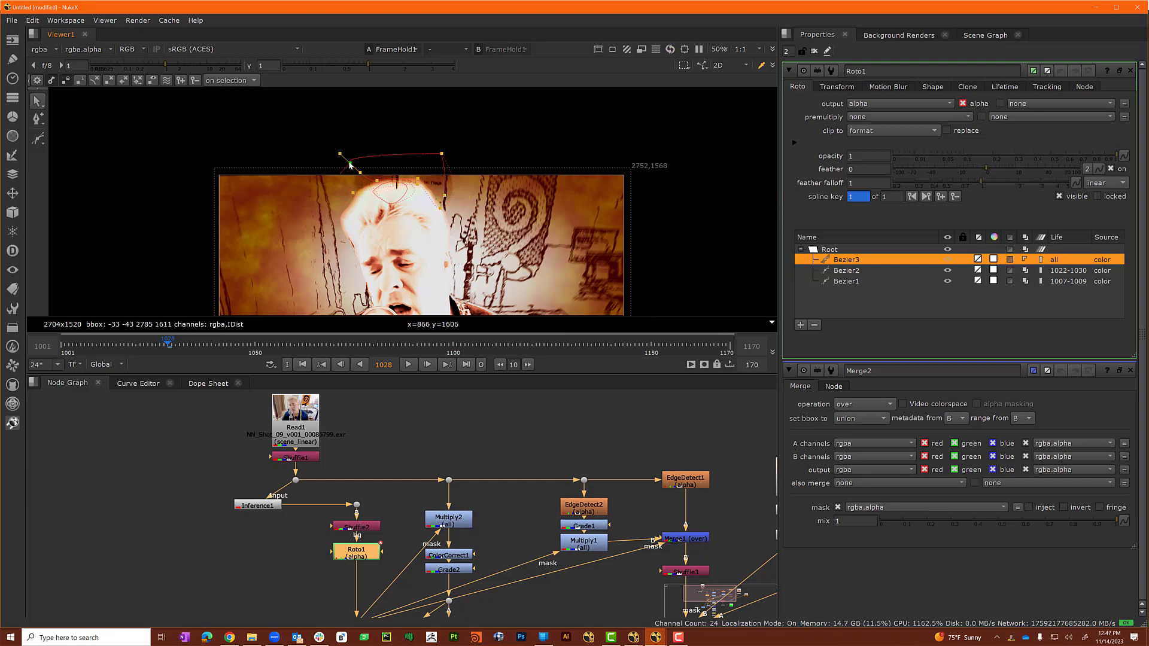
mouse_move(340, 153)
mouse_down()
mouse_move(321, 159)
mouse_move(340, 175)
mouse_up()
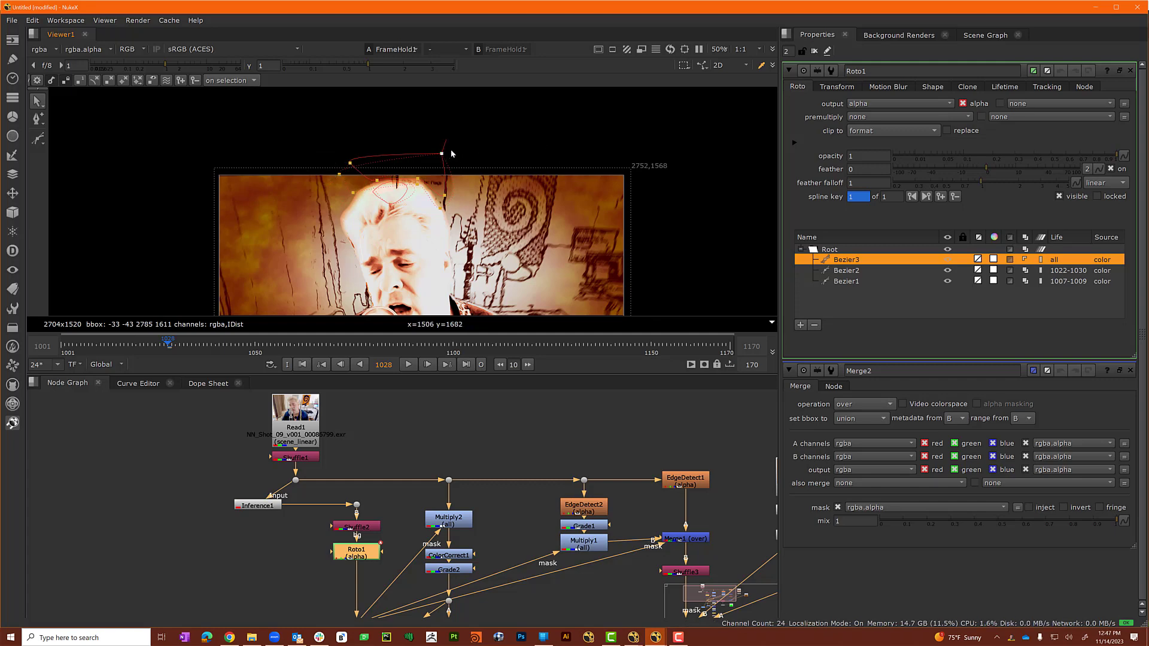
drag(445, 150, 537, 164)
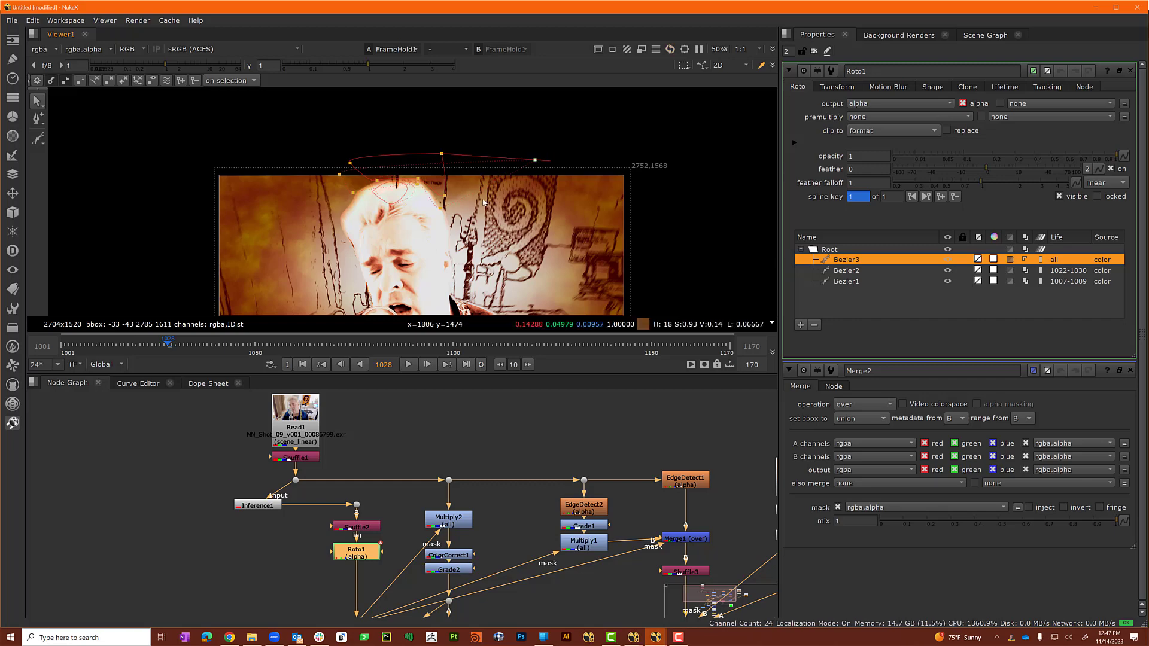
click(449, 224)
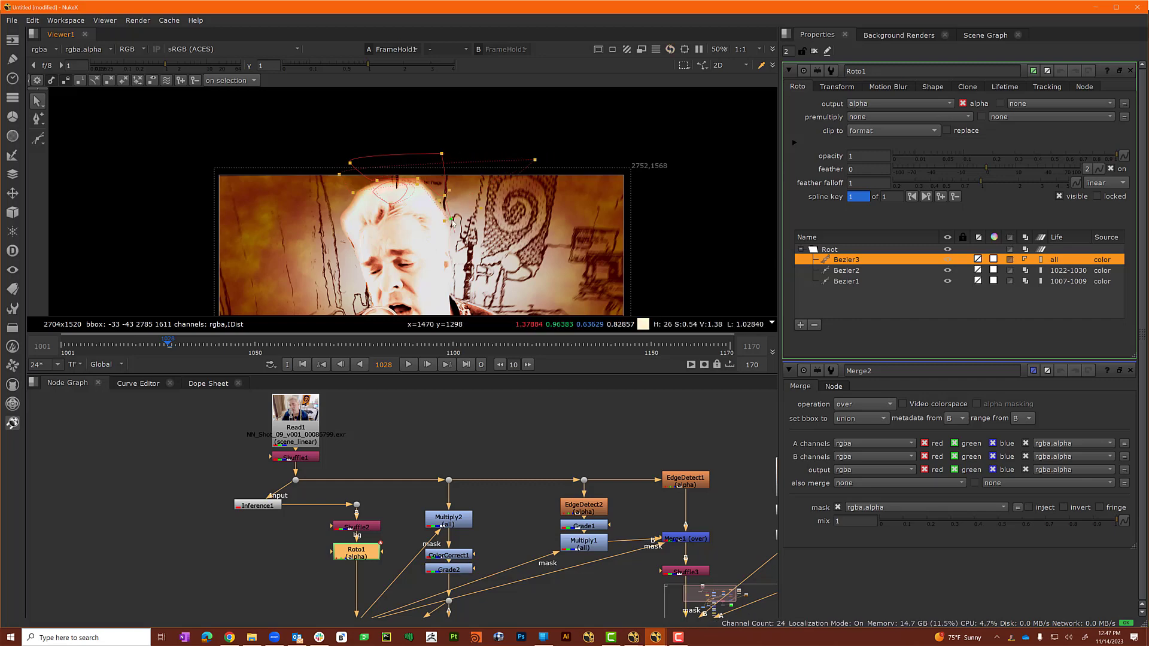
drag(454, 224, 473, 215)
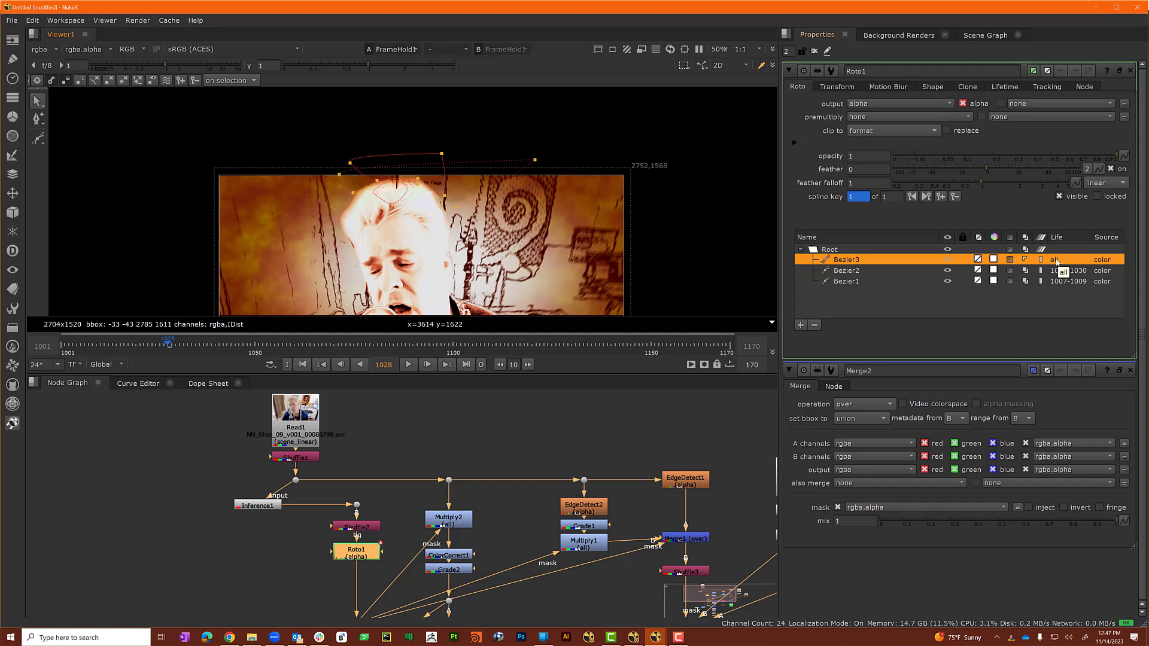
Limit Bezier3's lifetime to the frame range 1022 to 1030.
click(1055, 260)
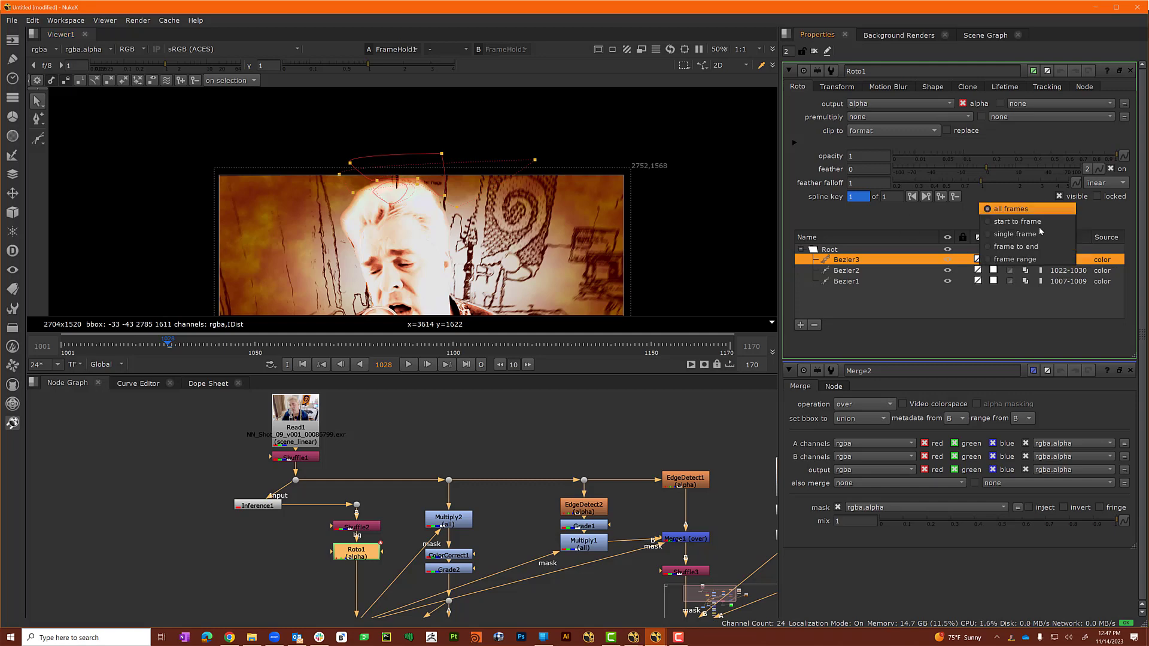
click(1016, 259)
drag(551, 301, 564, 314)
text(22)
key(Tab)
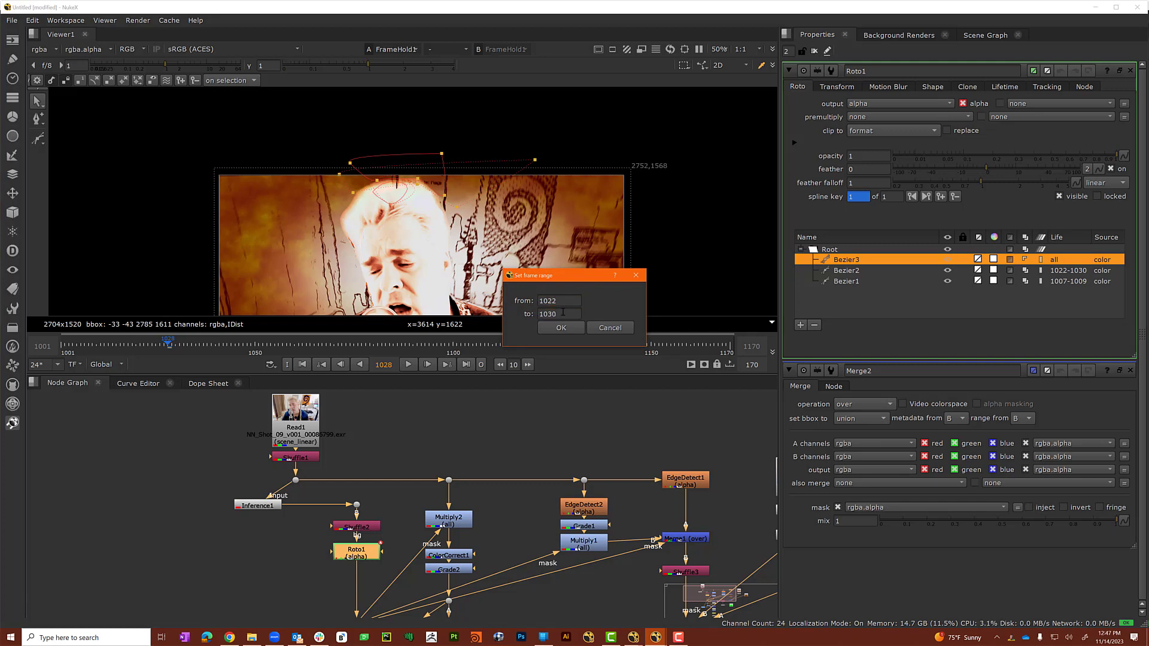
click(563, 328)
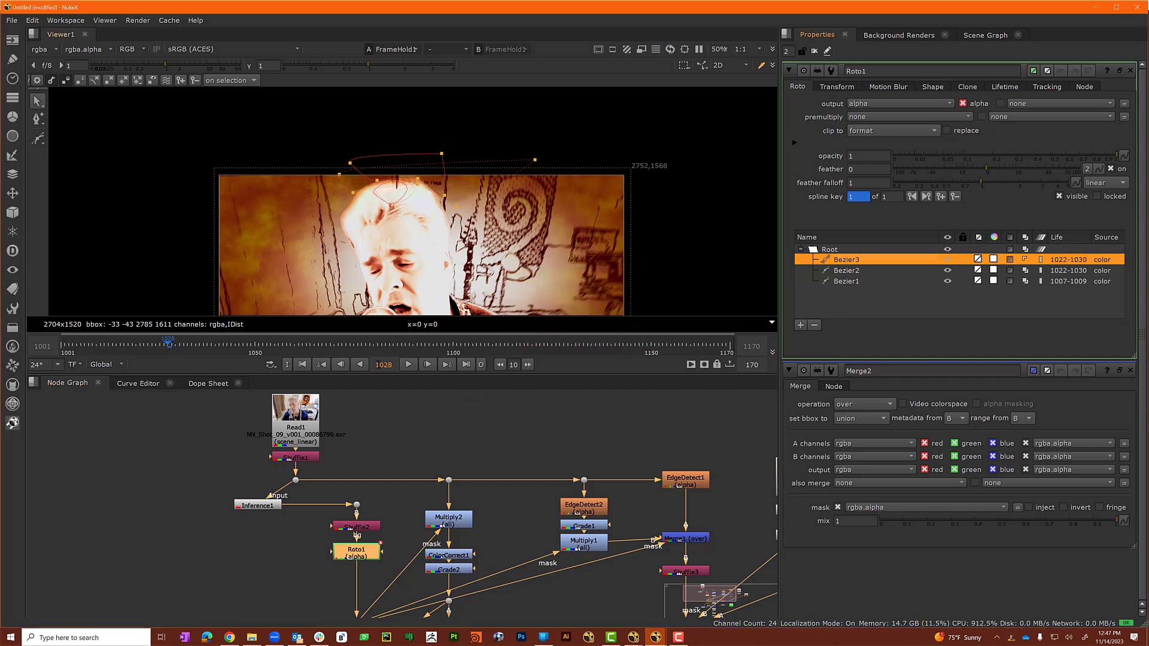
Step backward frame by frame to 1020 to check the hair matte before and inside Bezier3's range.
click(340, 364)
click(341, 364)
click(341, 364)
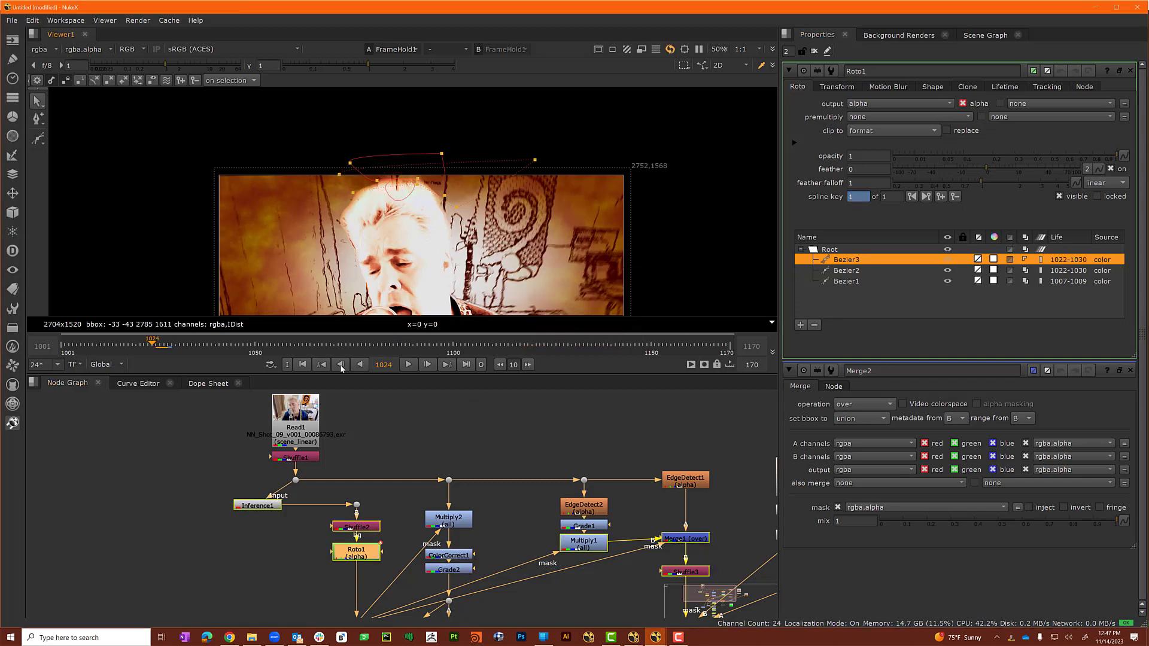
click(341, 365)
click(340, 365)
click(341, 364)
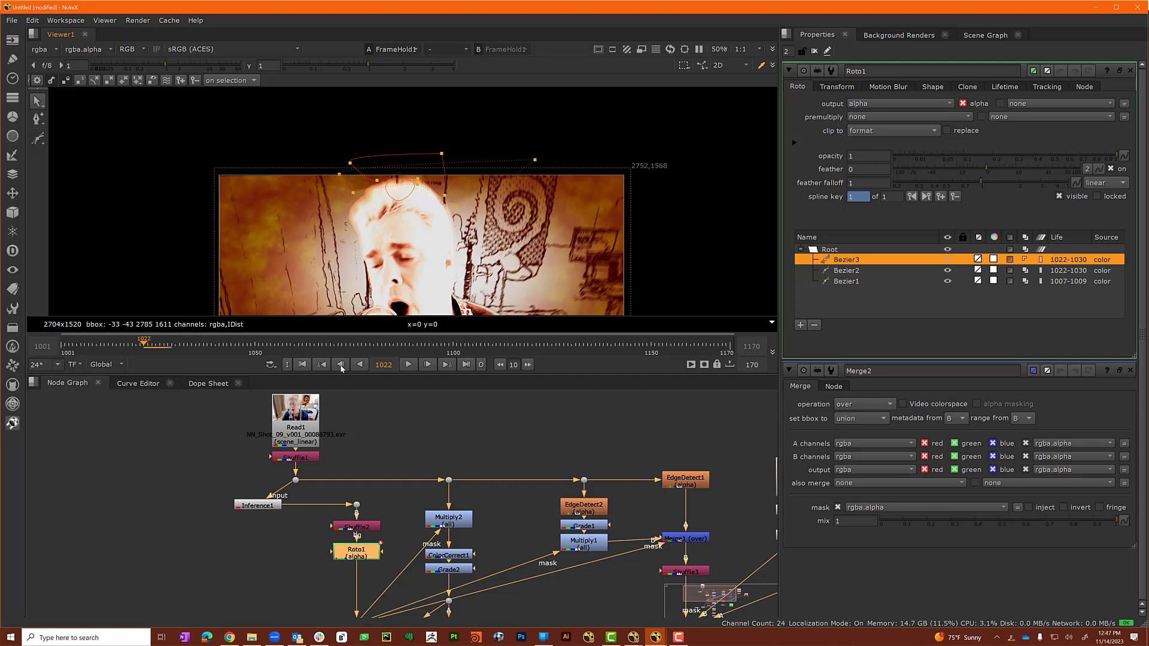
click(340, 365)
click(340, 364)
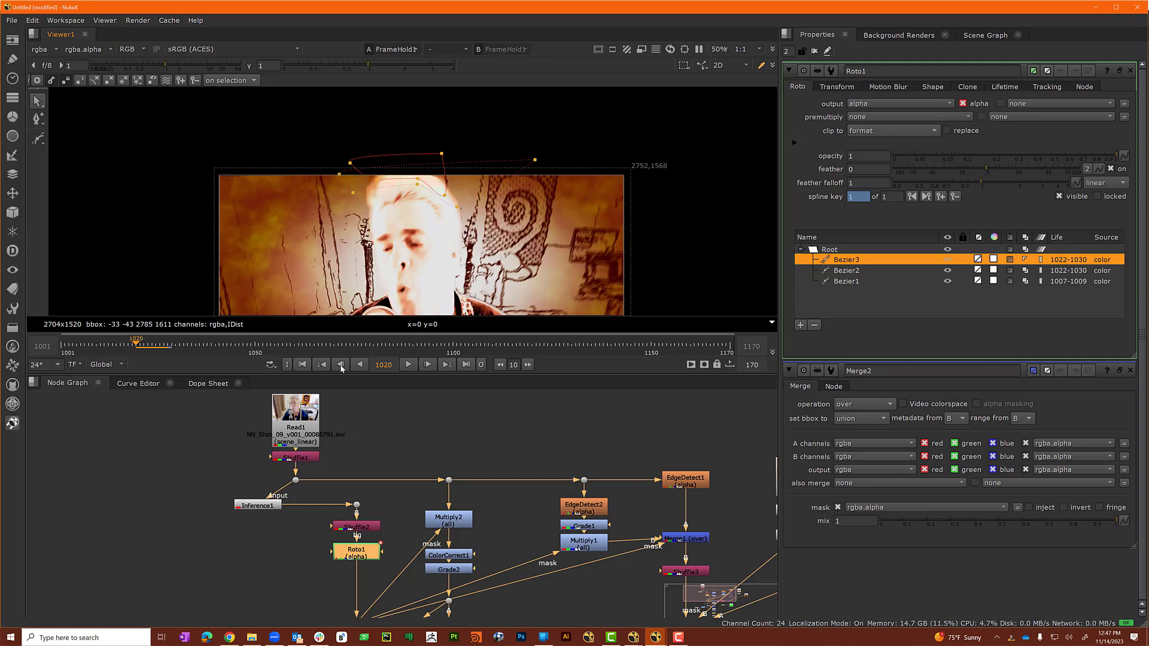
Step forward frame by frame to 1037 to inspect the hair matte through and past the end of Bezier3's range.
click(424, 365)
click(424, 365)
click(424, 365)
click(424, 365)
click(427, 364)
click(427, 364)
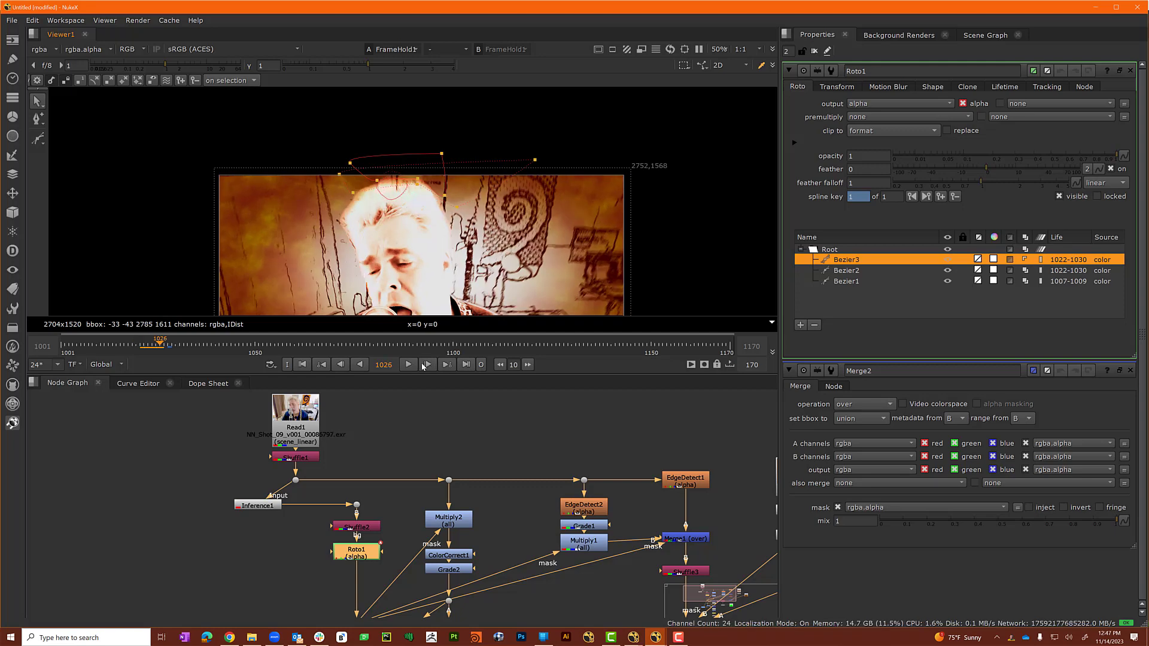
click(427, 364)
click(426, 364)
click(426, 365)
click(426, 365)
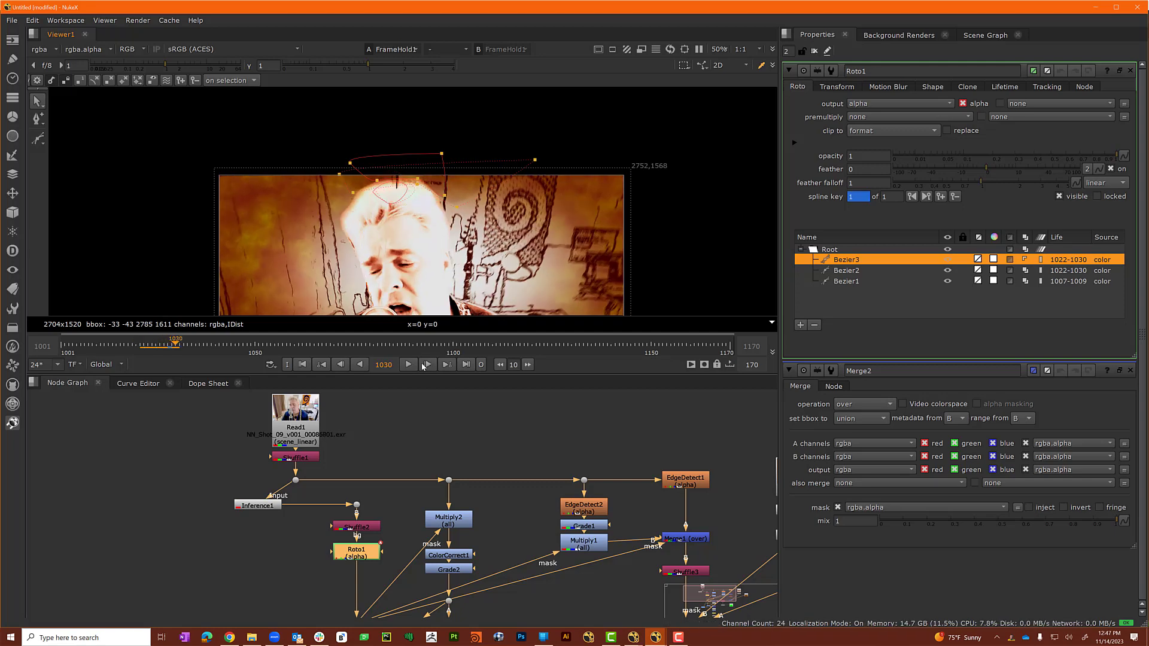
click(426, 365)
click(426, 365)
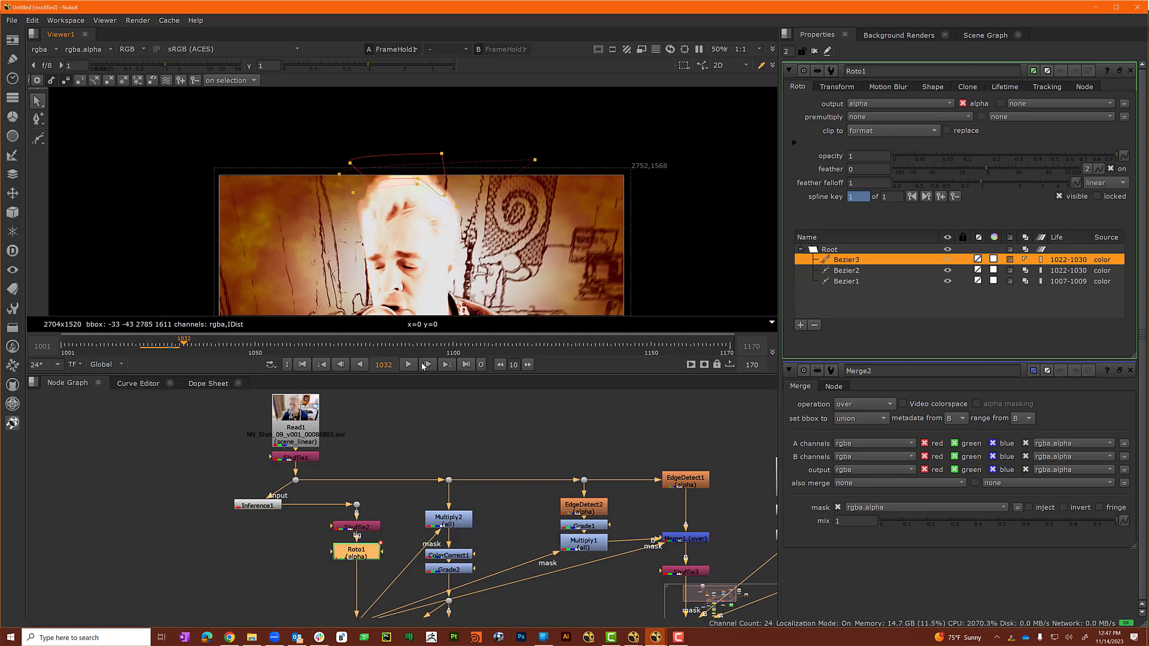
click(426, 365)
click(426, 365)
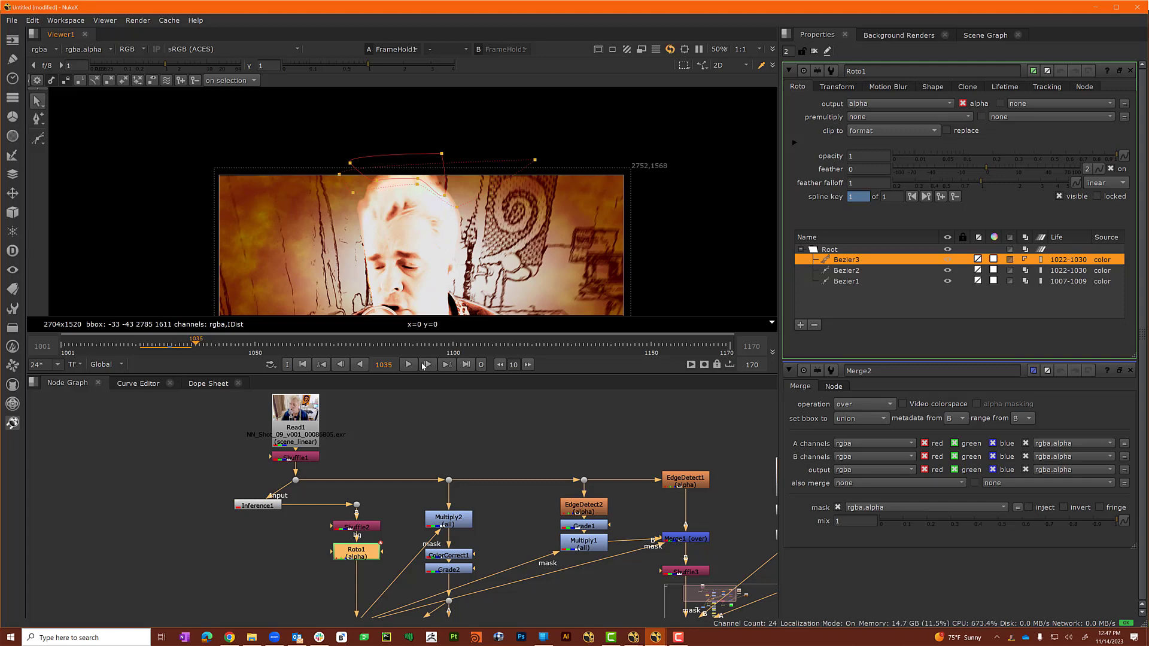
click(426, 365)
click(426, 365)
click(426, 365)
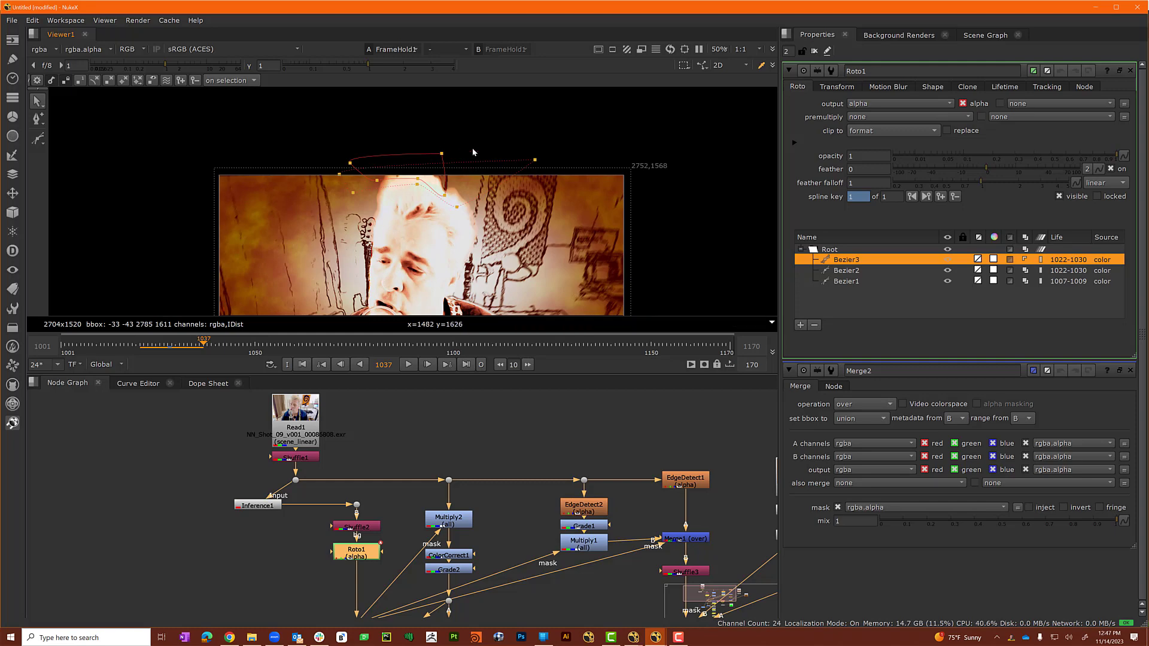
At frame 1037, draw a fourth closed Bezier along the hair's upper outline, with its upper corners well above the image edge.
click(68, 138)
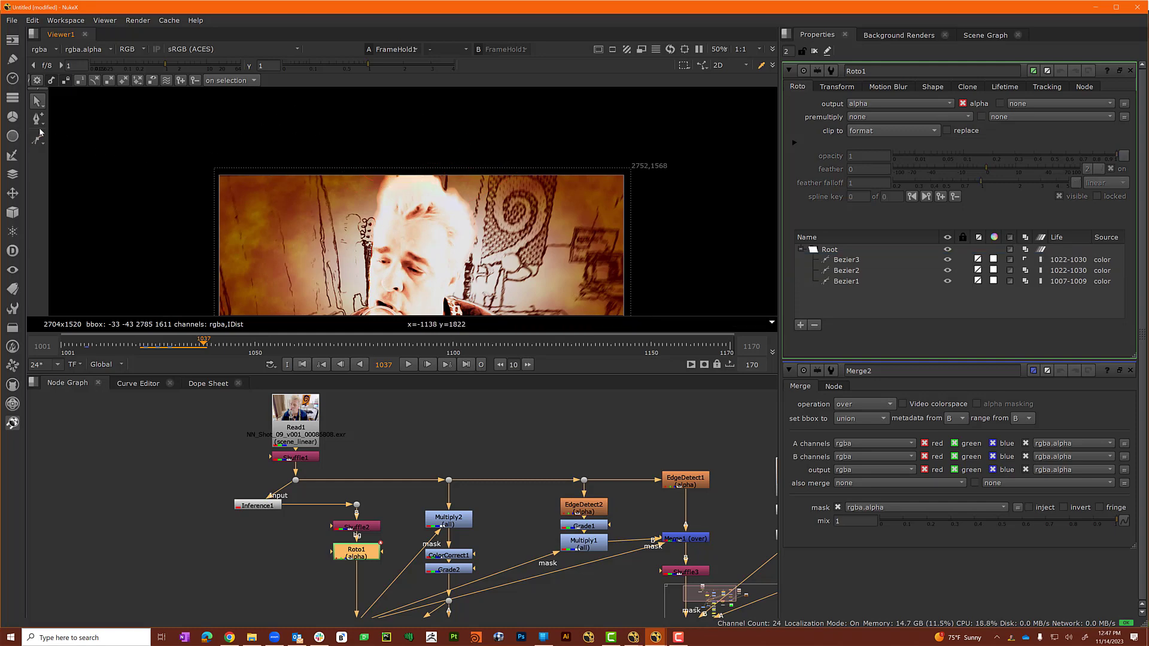
click(38, 137)
click(373, 191)
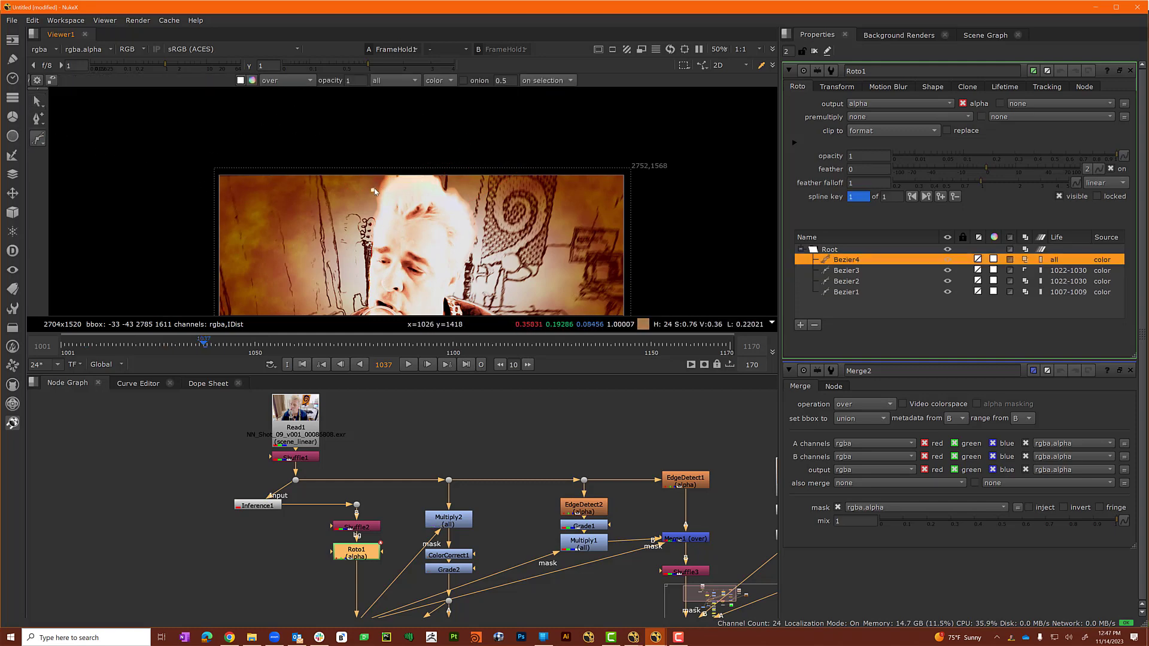
click(413, 177)
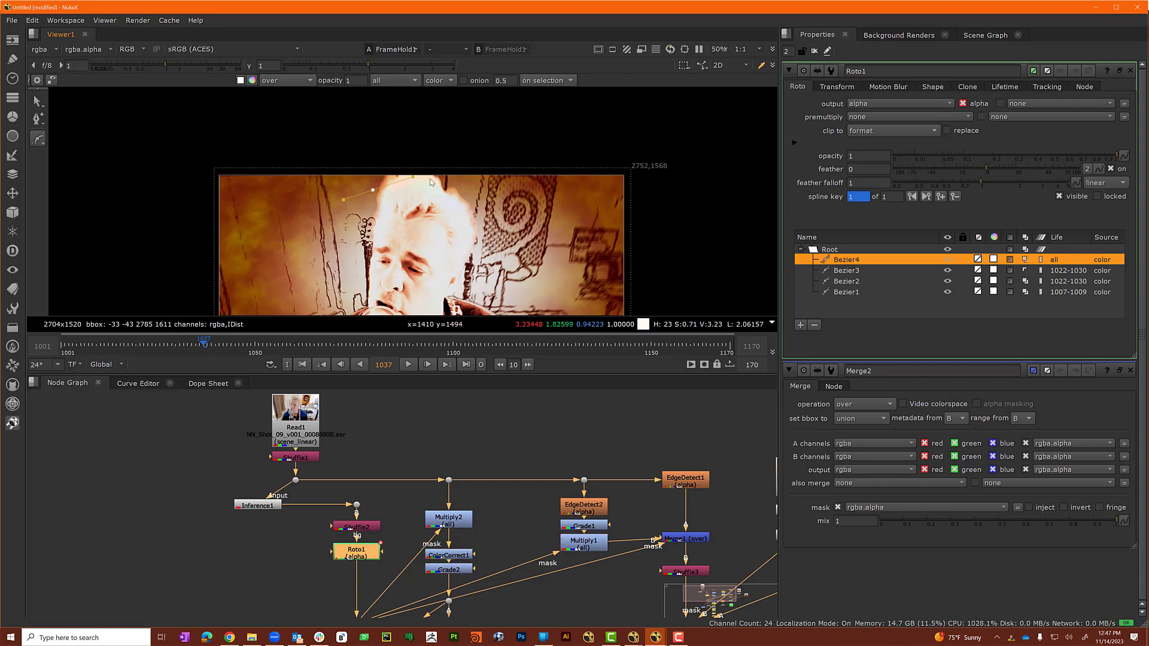
click(459, 189)
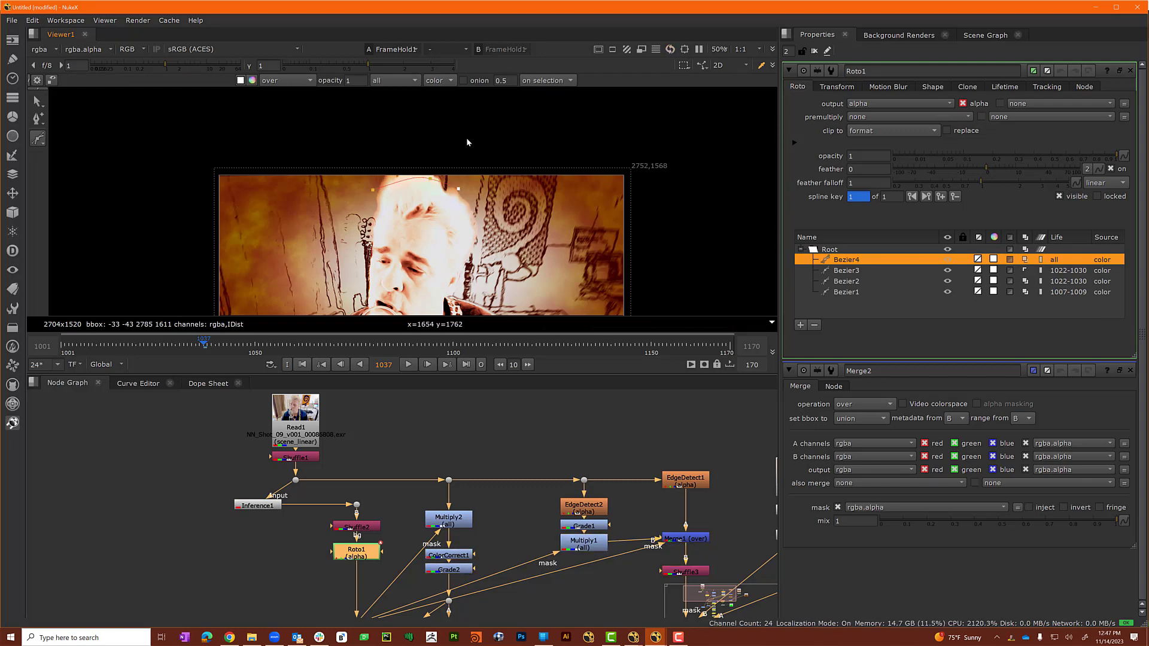
click(358, 148)
click(373, 190)
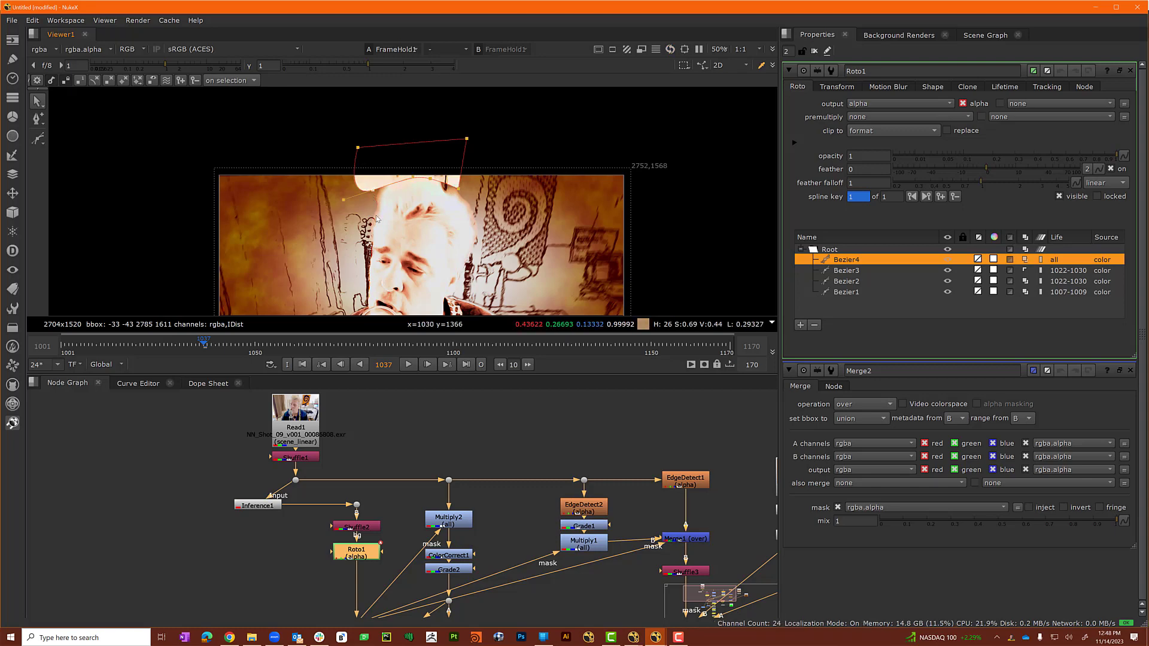
Refine Bezier4 over the hair by repositioning its points and pulling its lower edge and both upper corners outward into a soft feather.
drag(373, 191, 356, 208)
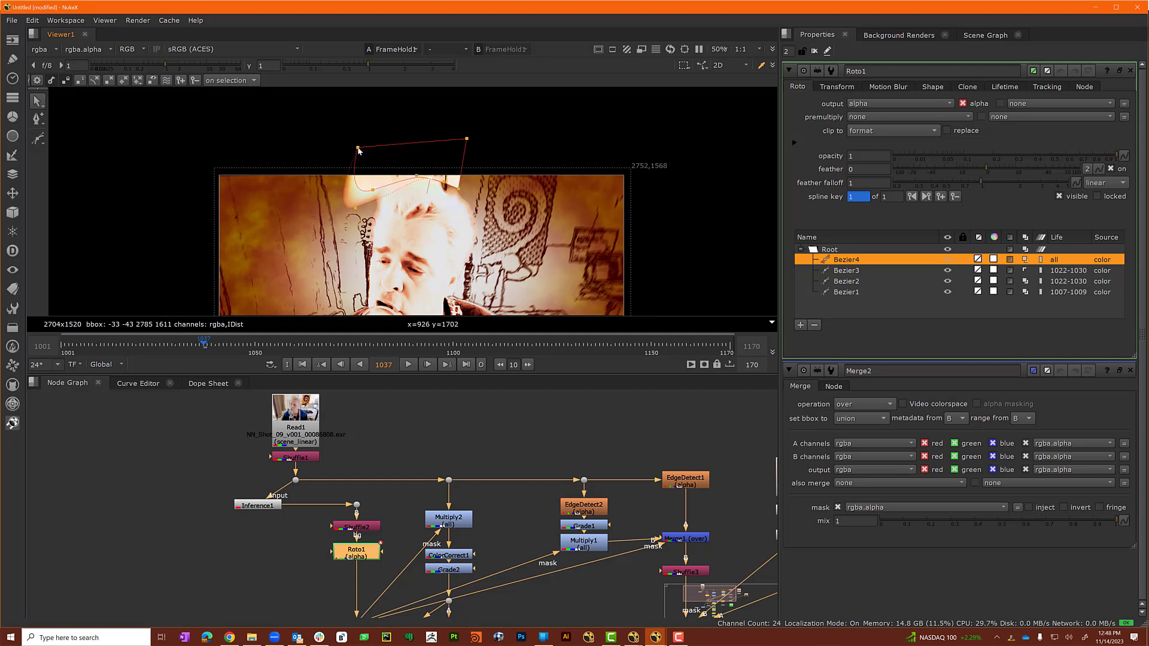
drag(323, 127, 551, 222)
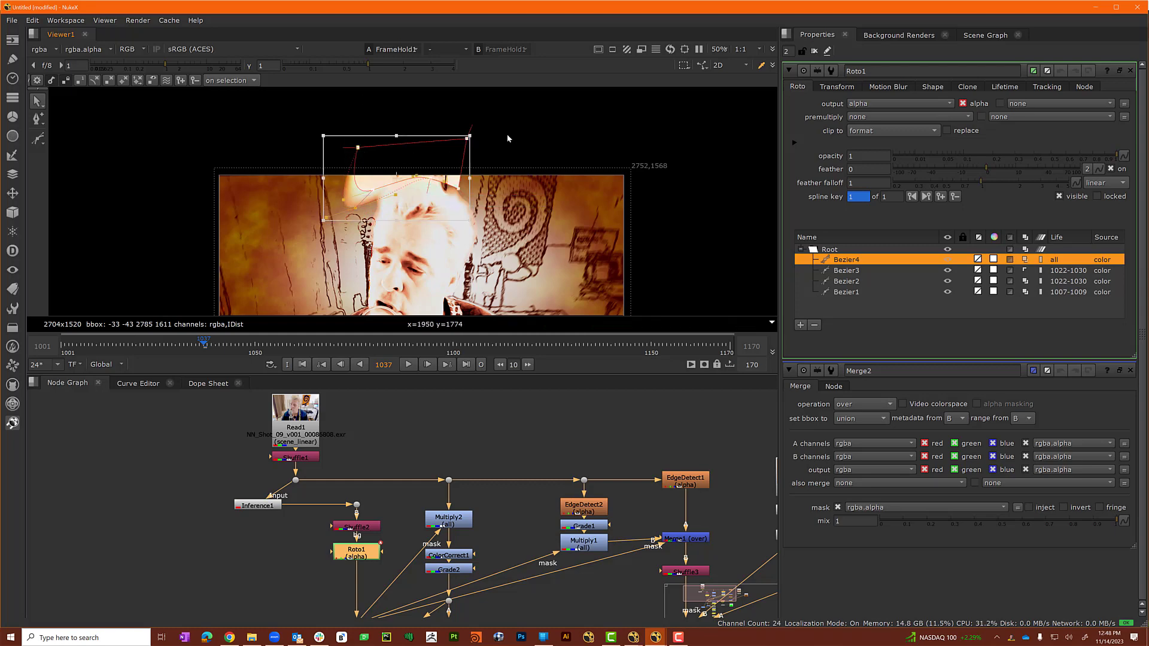
drag(468, 198, 464, 201)
click(452, 190)
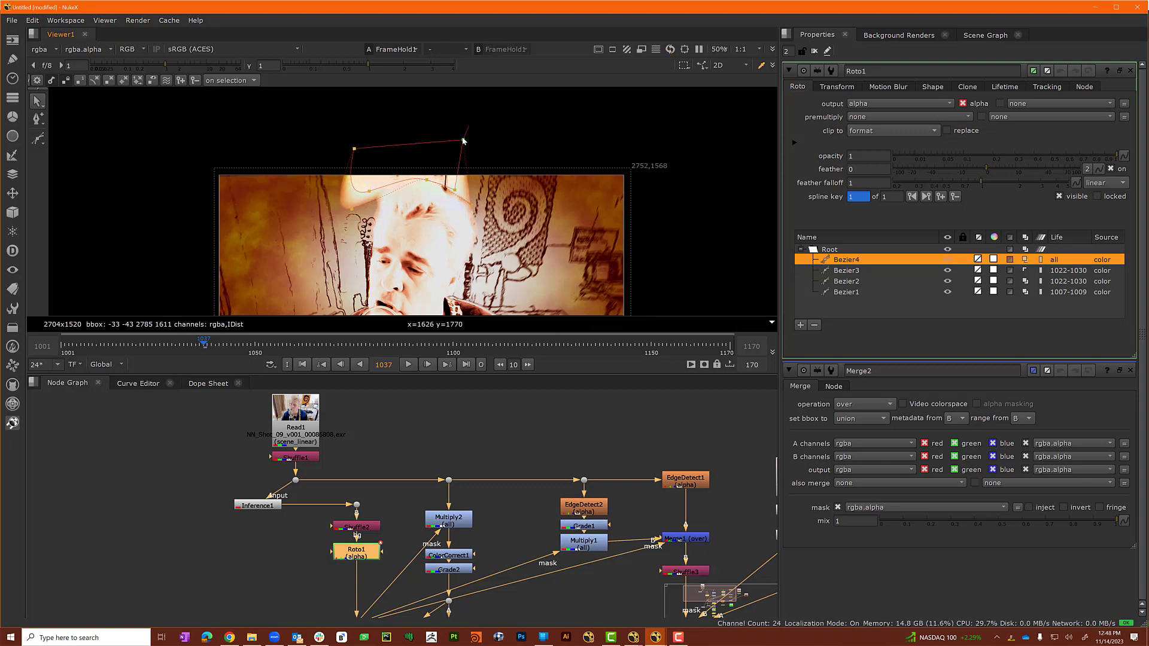
click(484, 118)
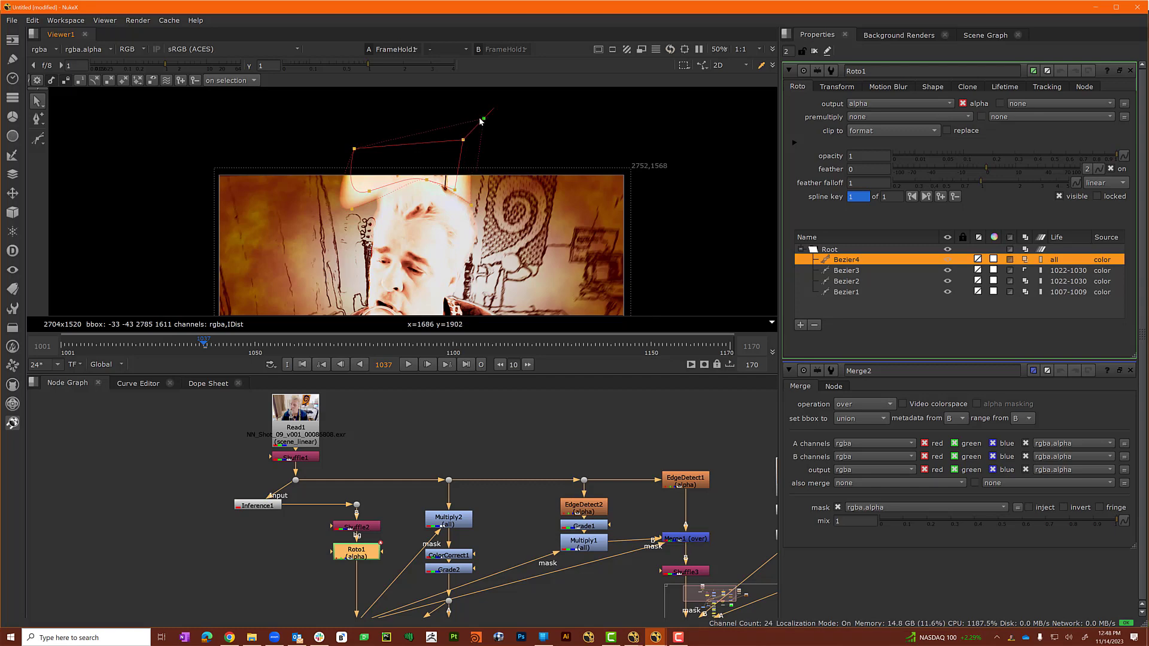
click(355, 149)
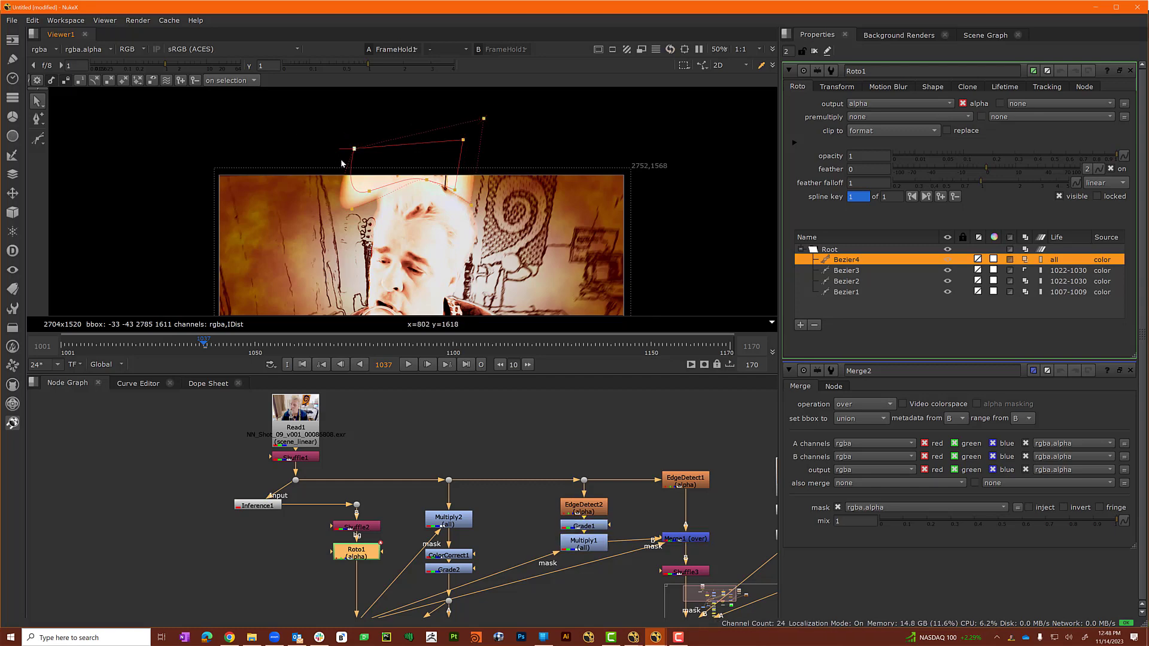
drag(328, 151, 321, 131)
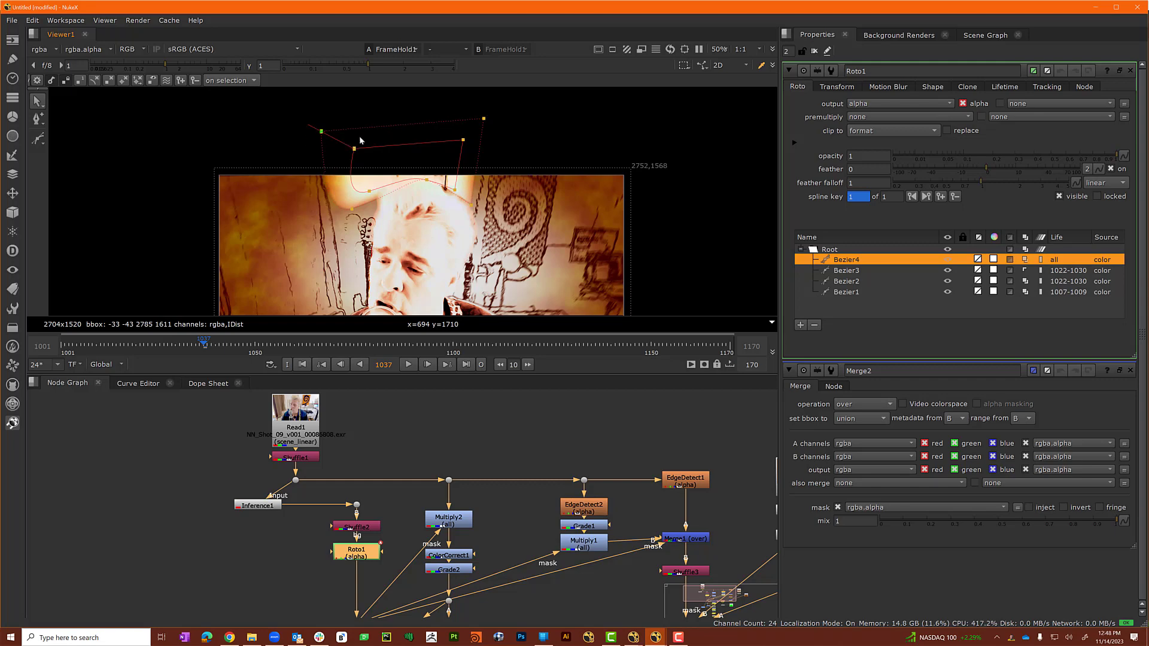
Make Bezier4 subtract from the matte and limit its lifetime to the frame range 1035 to 1037.
click(1025, 259)
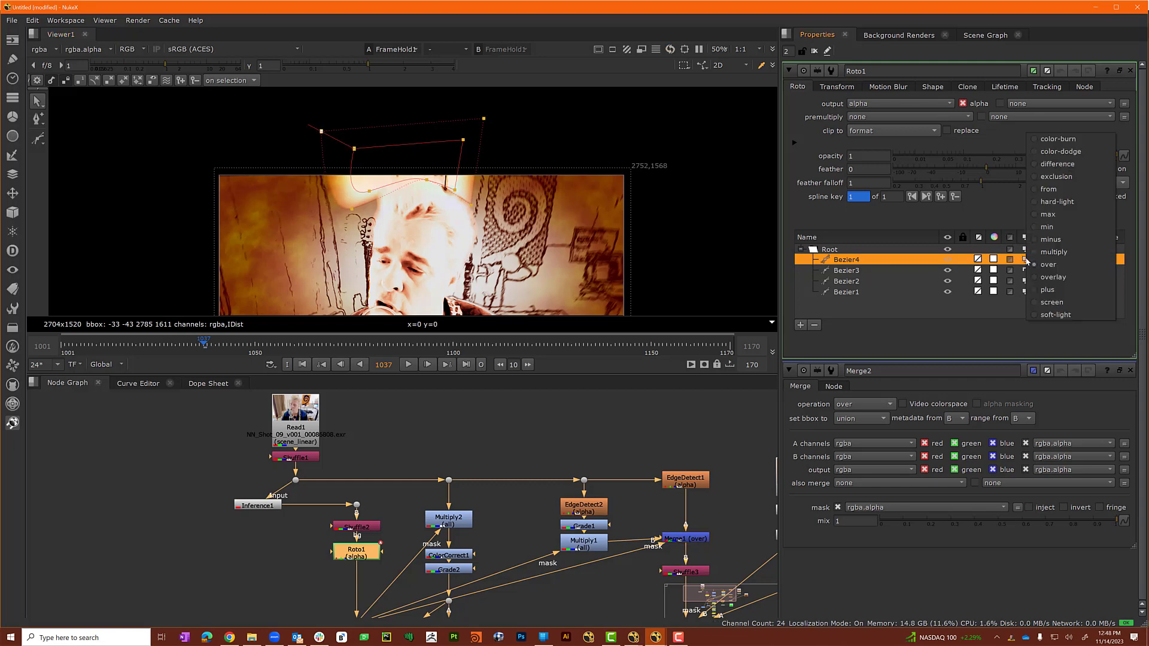
click(1053, 250)
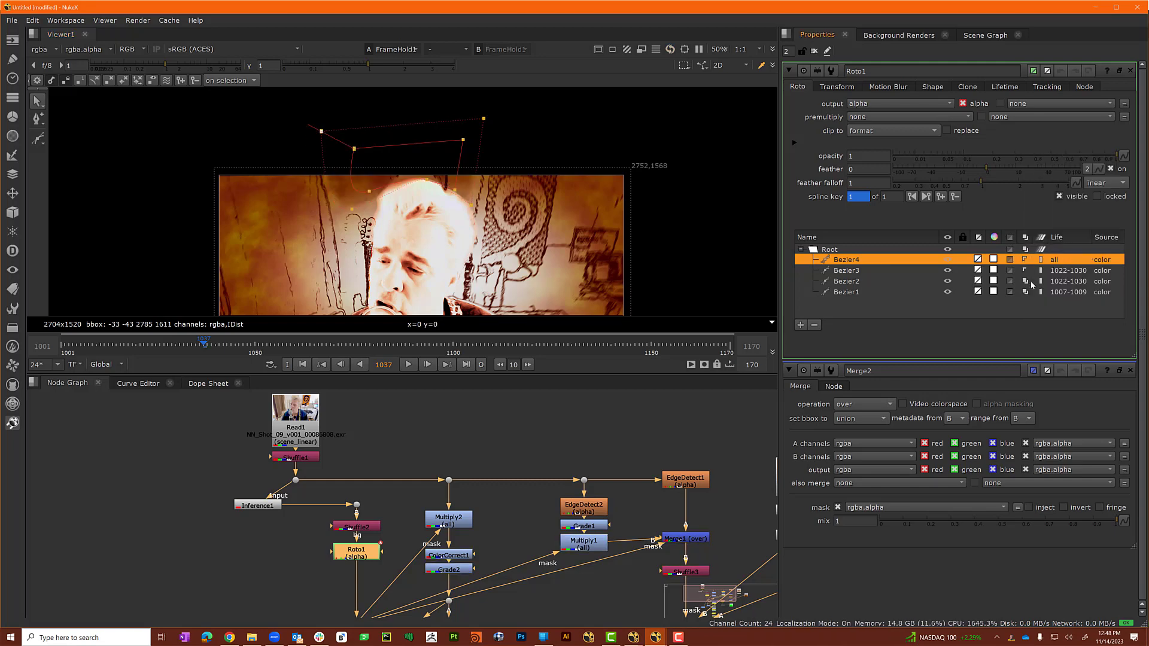
click(1057, 259)
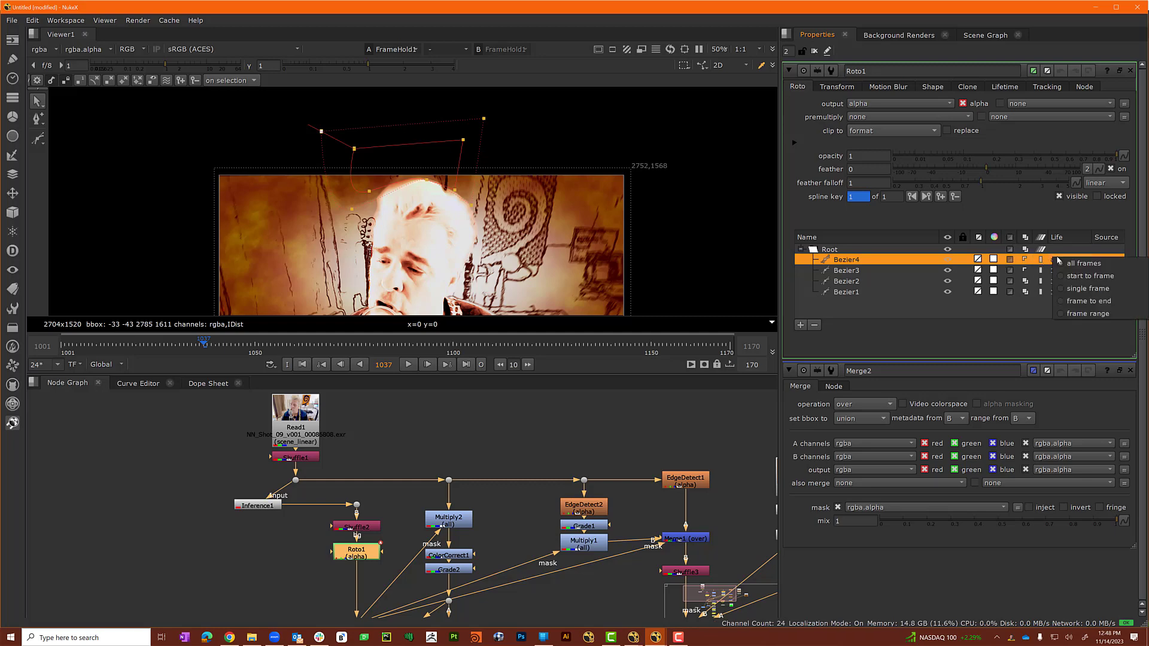
click(1093, 317)
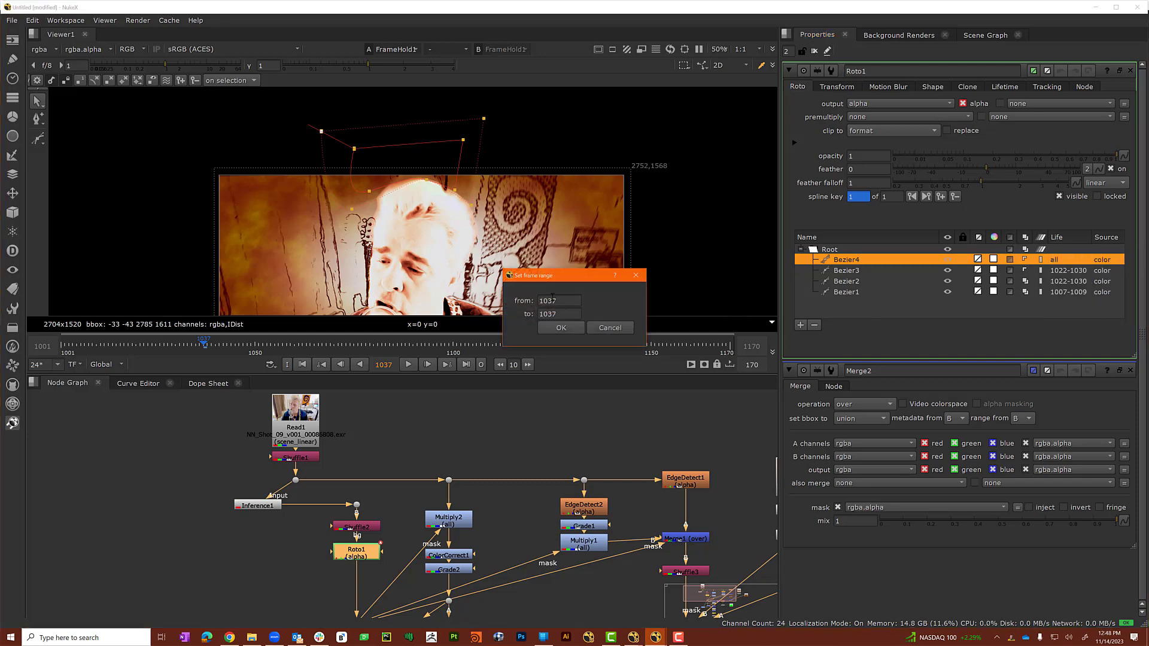
drag(552, 297, 569, 292)
click(558, 328)
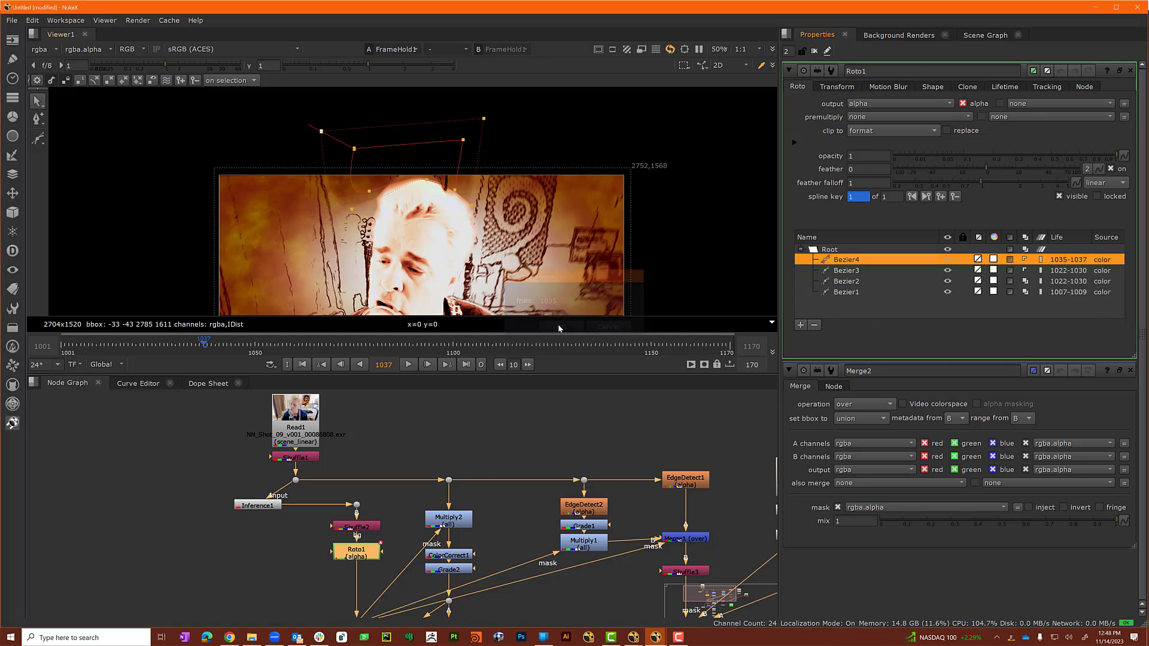
Step back to frame 1035, then forward frame by frame to 1041, to check the hair matte through and past Bezier4's range.
click(340, 365)
click(340, 365)
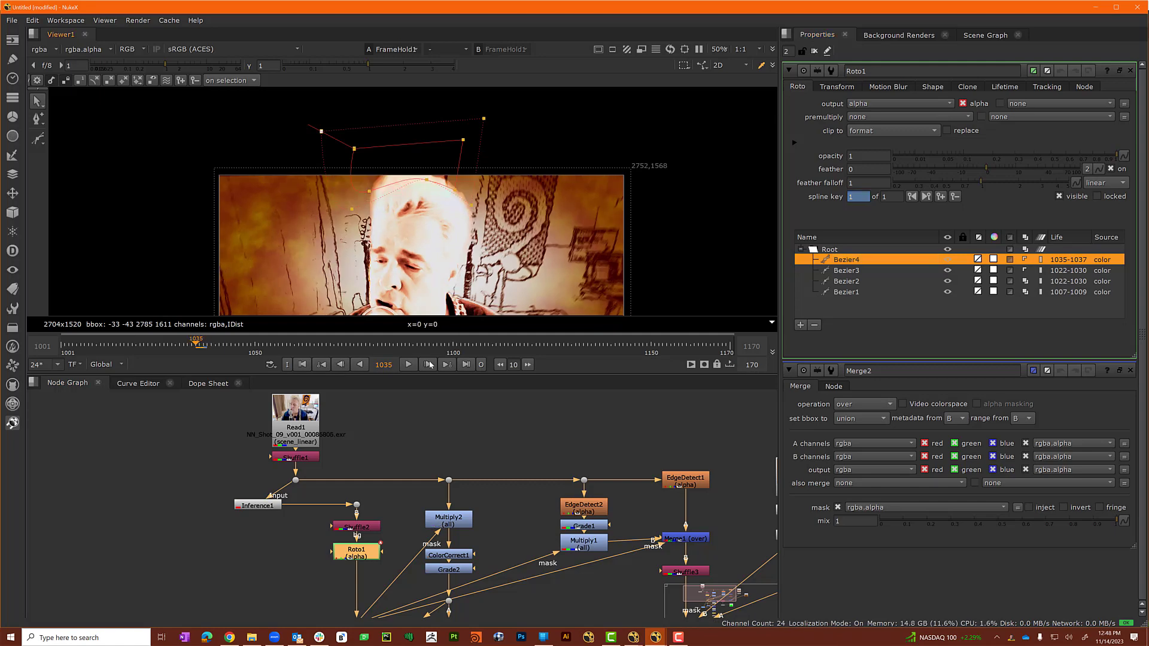
click(428, 365)
click(428, 364)
click(429, 365)
click(429, 364)
click(429, 364)
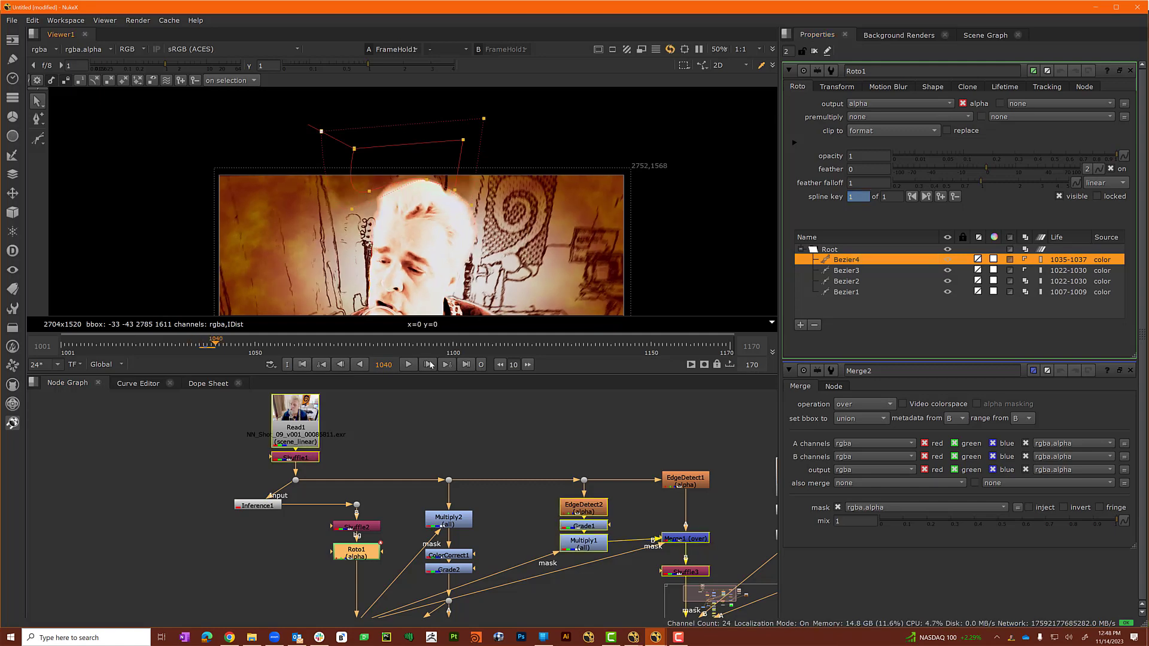
click(429, 364)
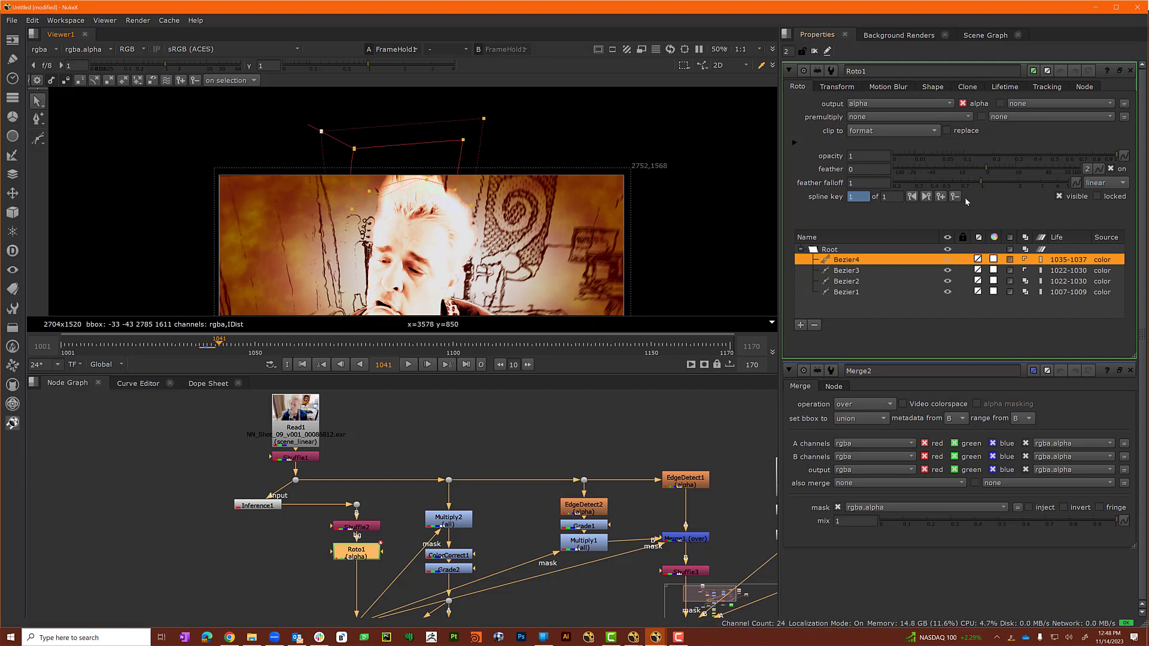
Extend the end of Bezier4's lifetime to frame 1041.
right_click(1083, 280)
click(1080, 283)
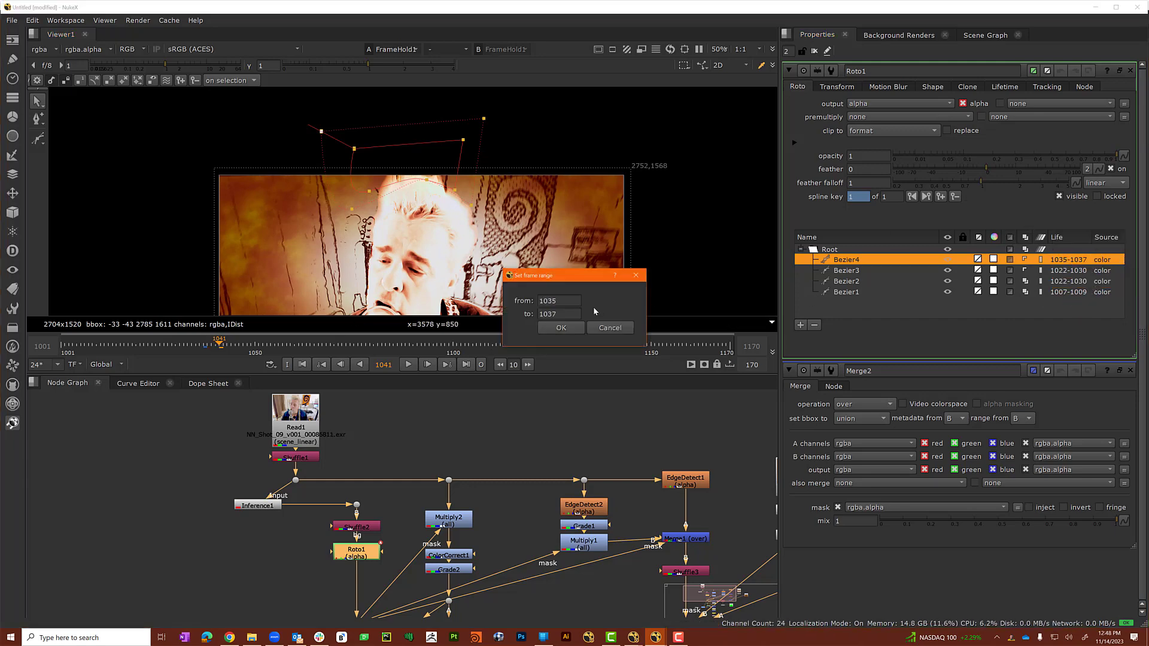
drag(547, 314, 588, 317)
text(41)
click(561, 327)
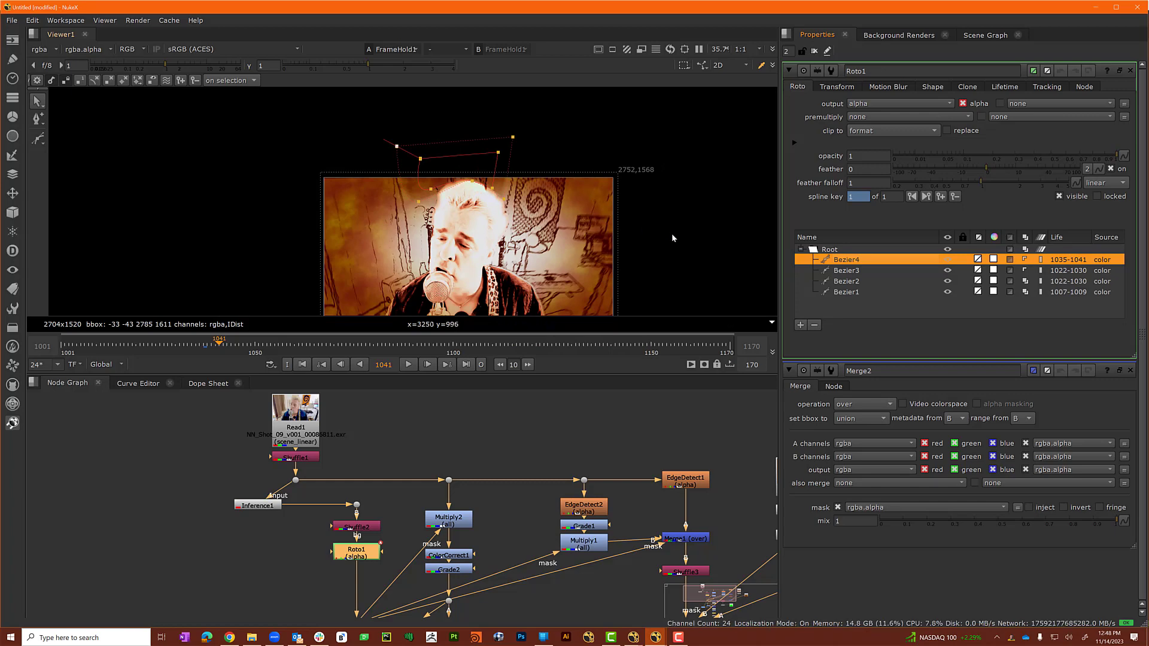
Warm up Noise1's background colour to a reddish brown with red 0.48, green 0.322574 and blue 0.174767.
key(f)
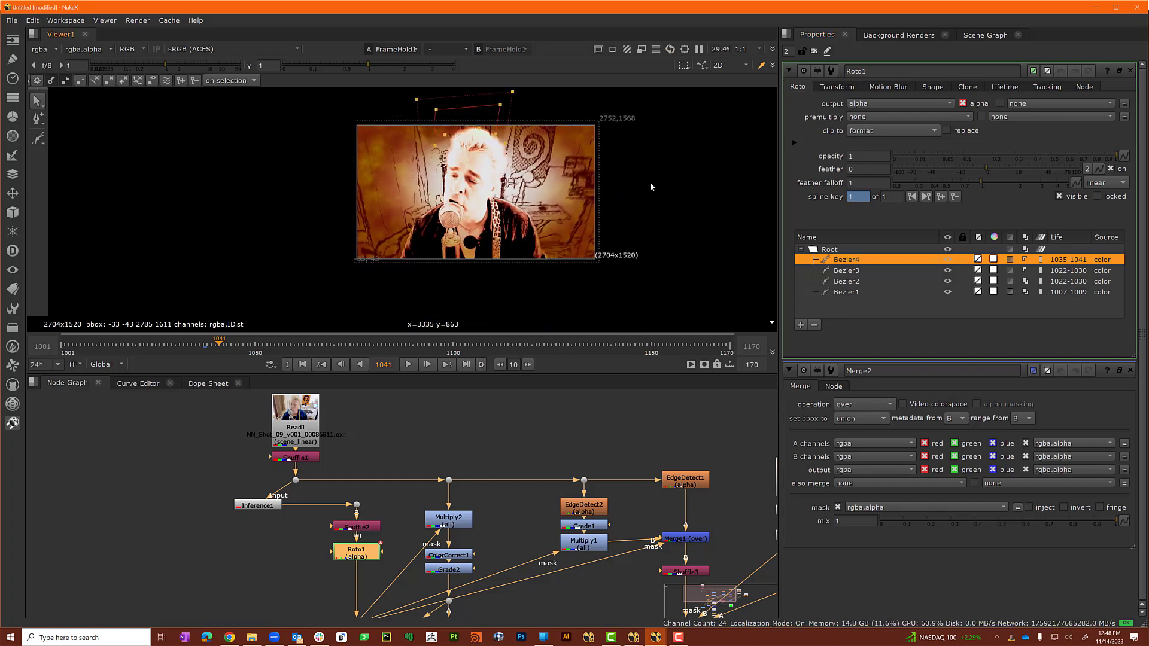
key(f)
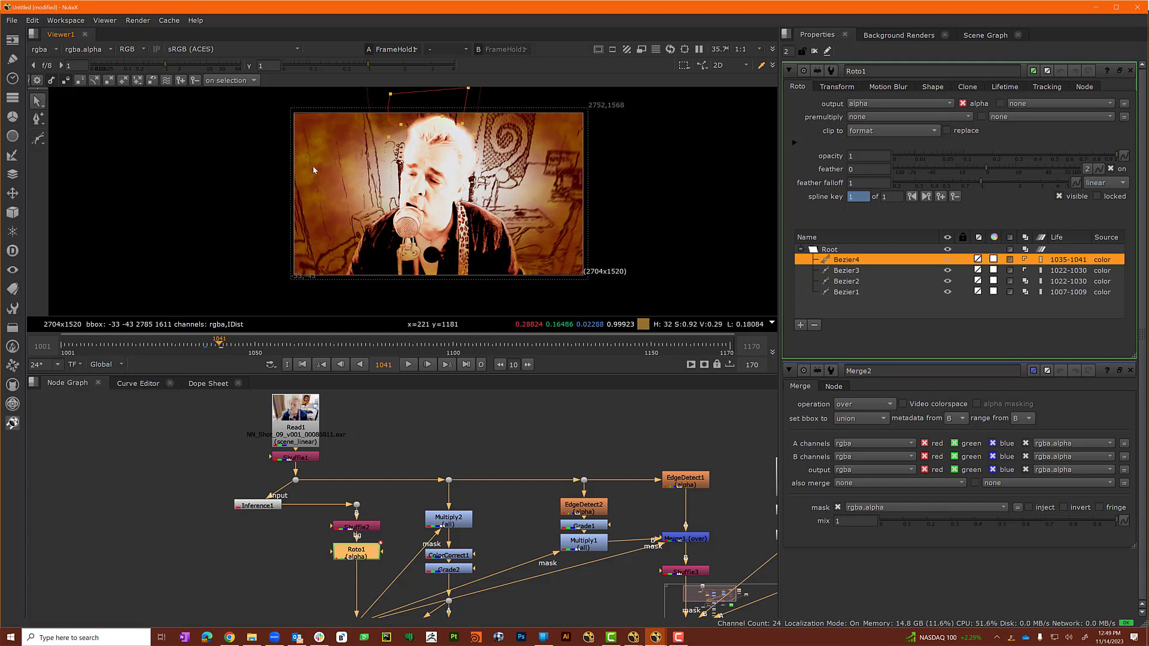
middle_drag(668, 573, 476, 484)
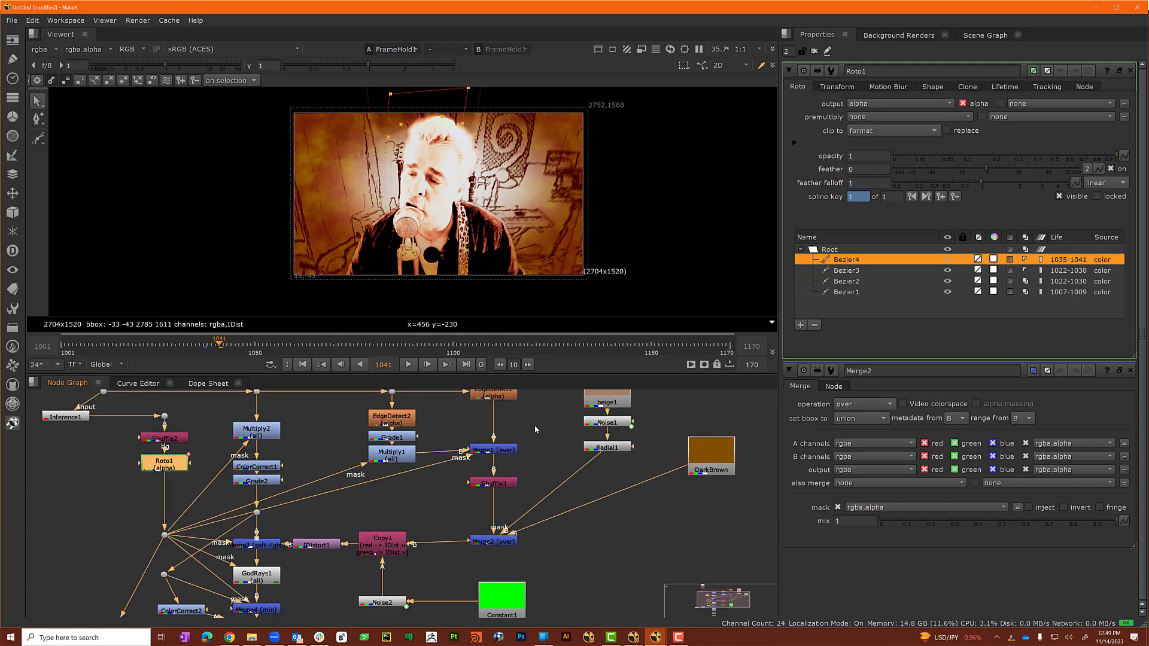
middle_drag(629, 491, 623, 530)
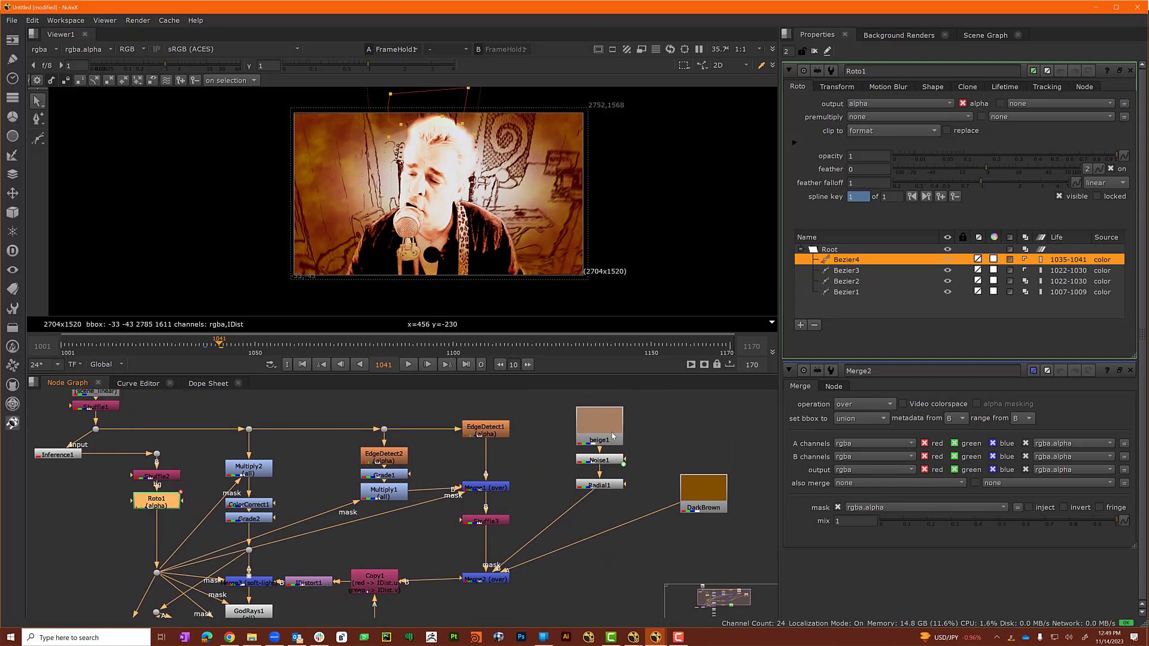
double_click(605, 459)
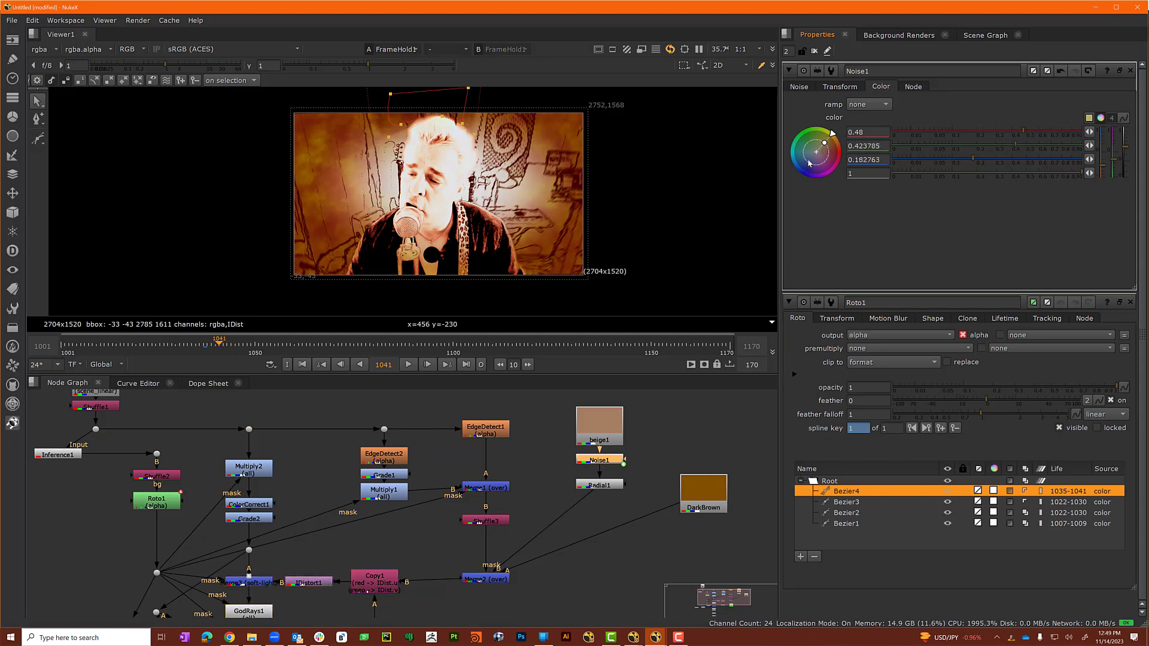
mouse_move(825, 144)
mouse_down()
mouse_move(847, 174)
mouse_move(845, 145)
mouse_up()
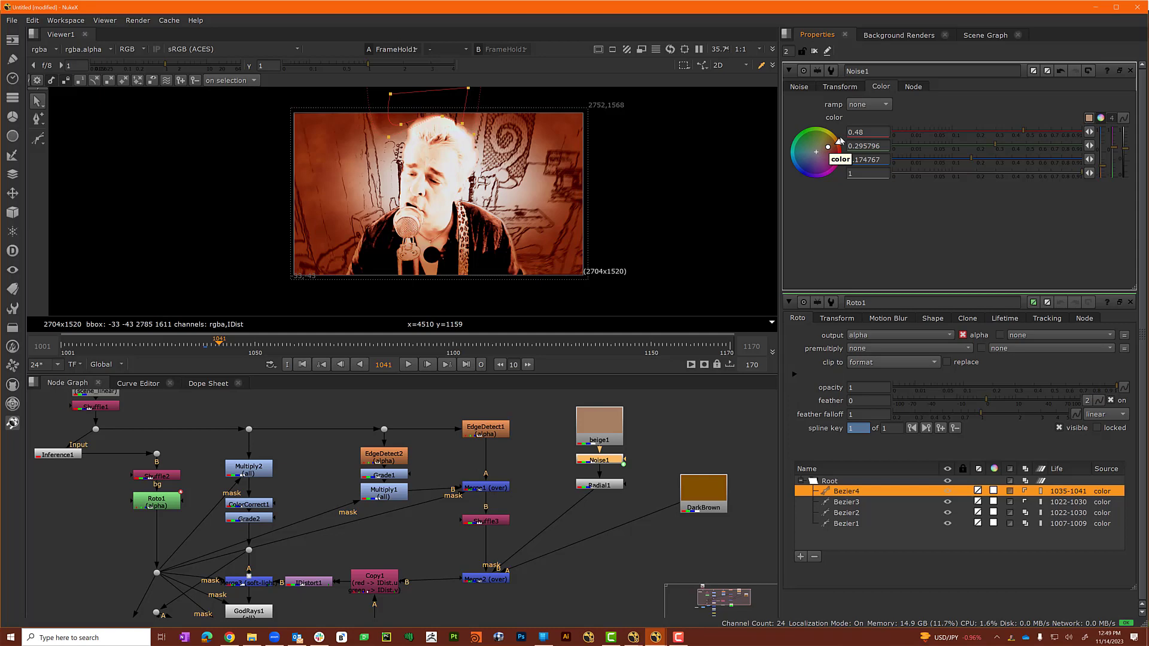
drag(839, 142, 838, 140)
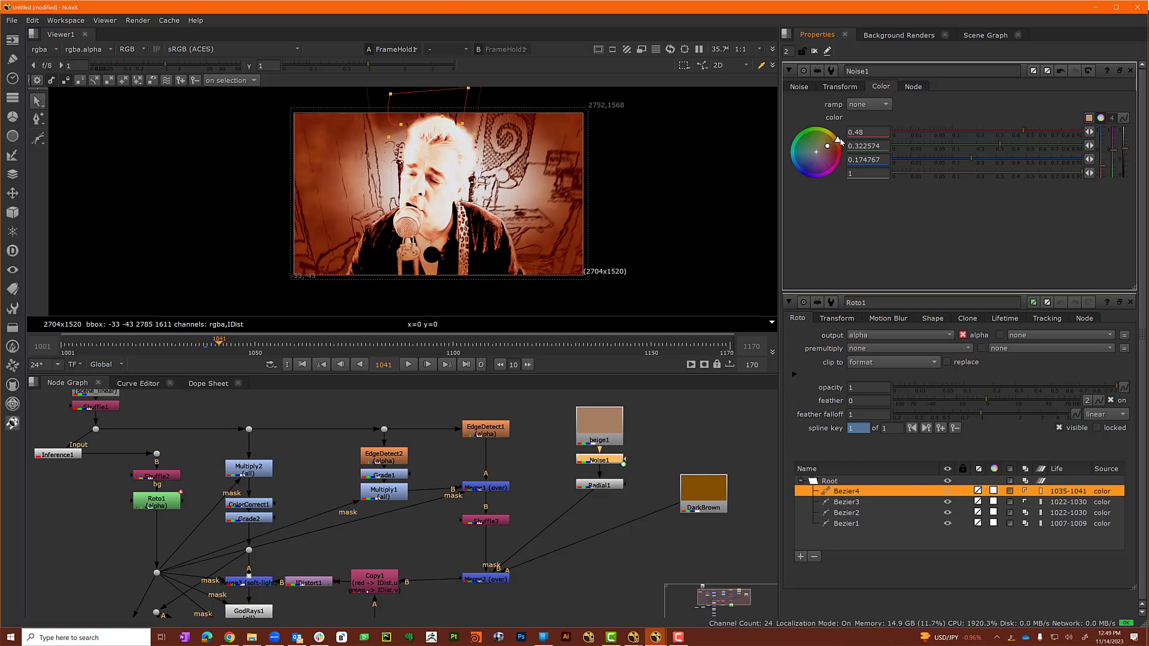
Set Noise1's x/y size to 300 and close all open node properties.
scroll(336, 154, up, 2)
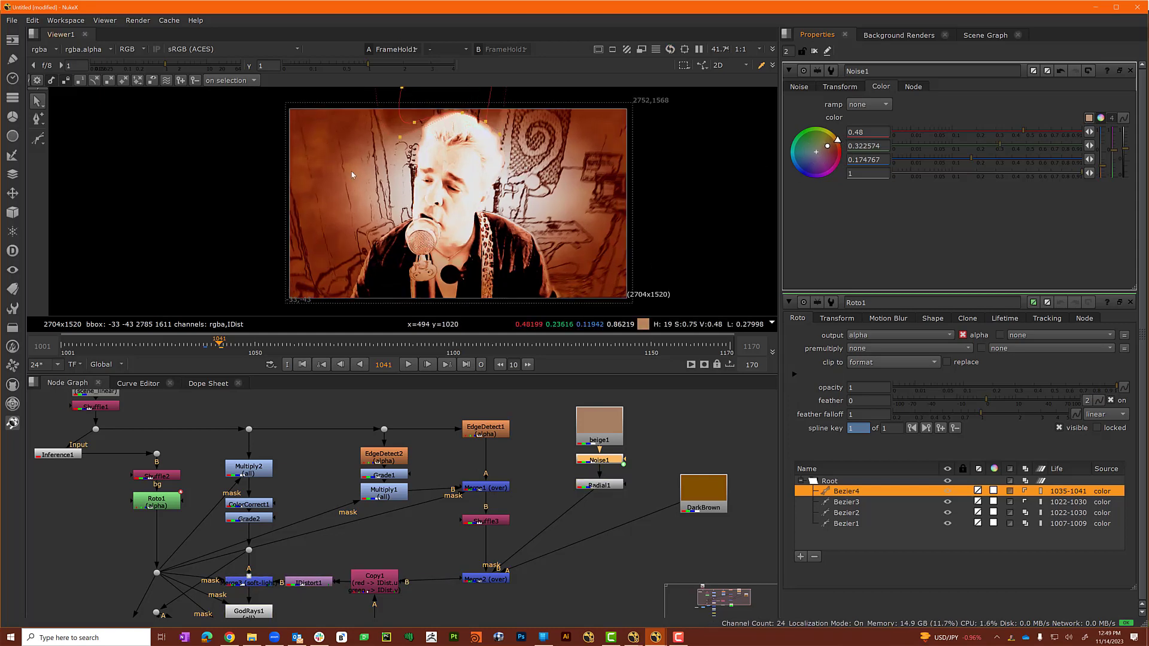
scroll(380, 190, down, 1)
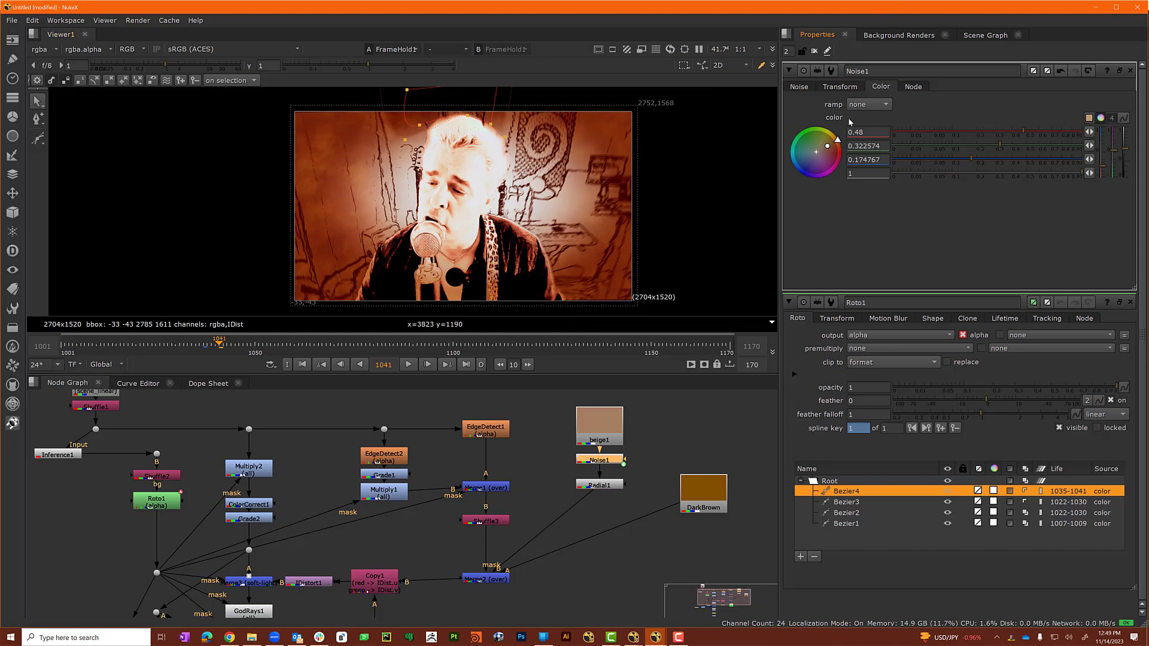
click(798, 87)
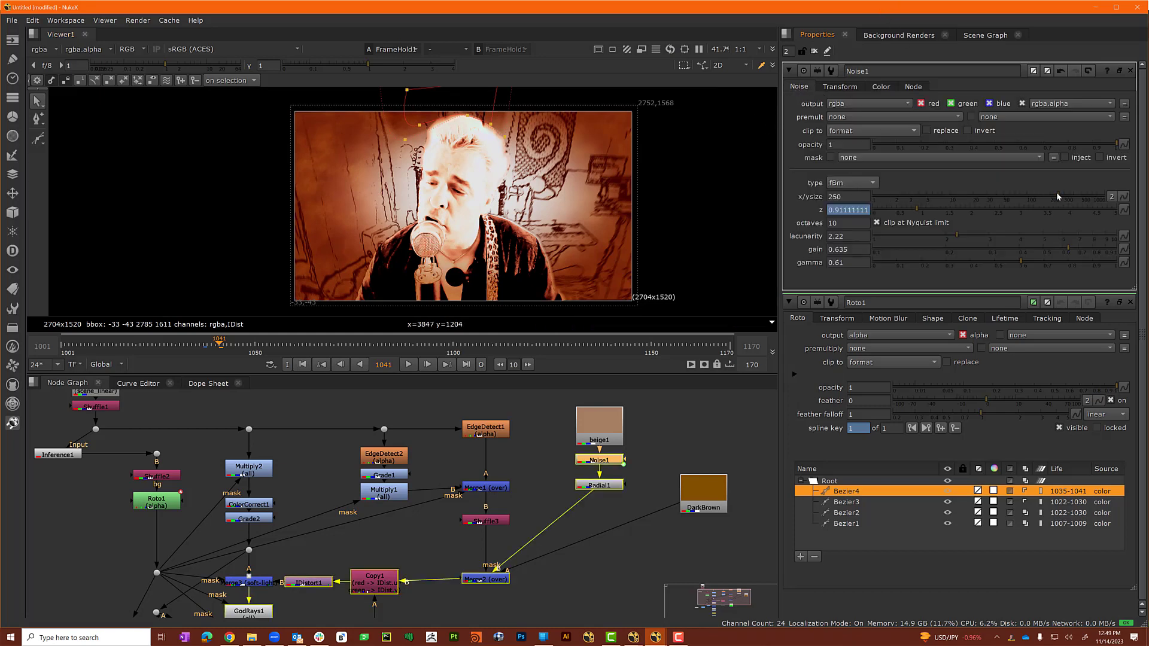
mouse_move(1057, 192)
mouse_down()
mouse_move(997, 188)
mouse_move(1062, 192)
mouse_move(1037, 201)
mouse_move(1072, 188)
mouse_up()
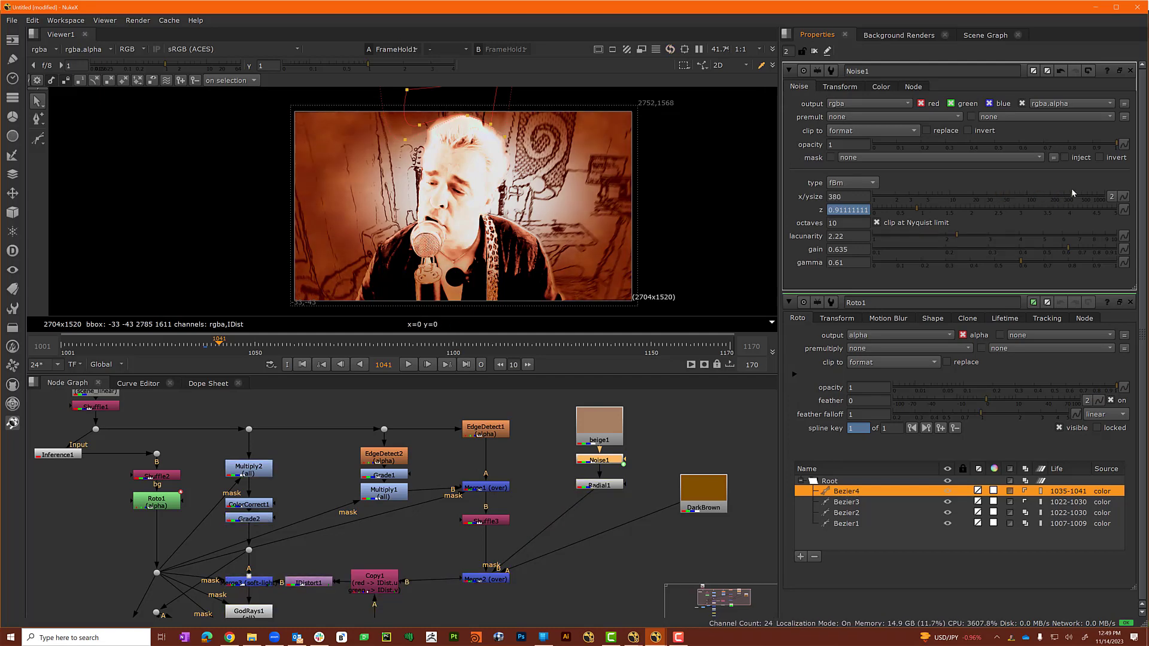
click(1064, 196)
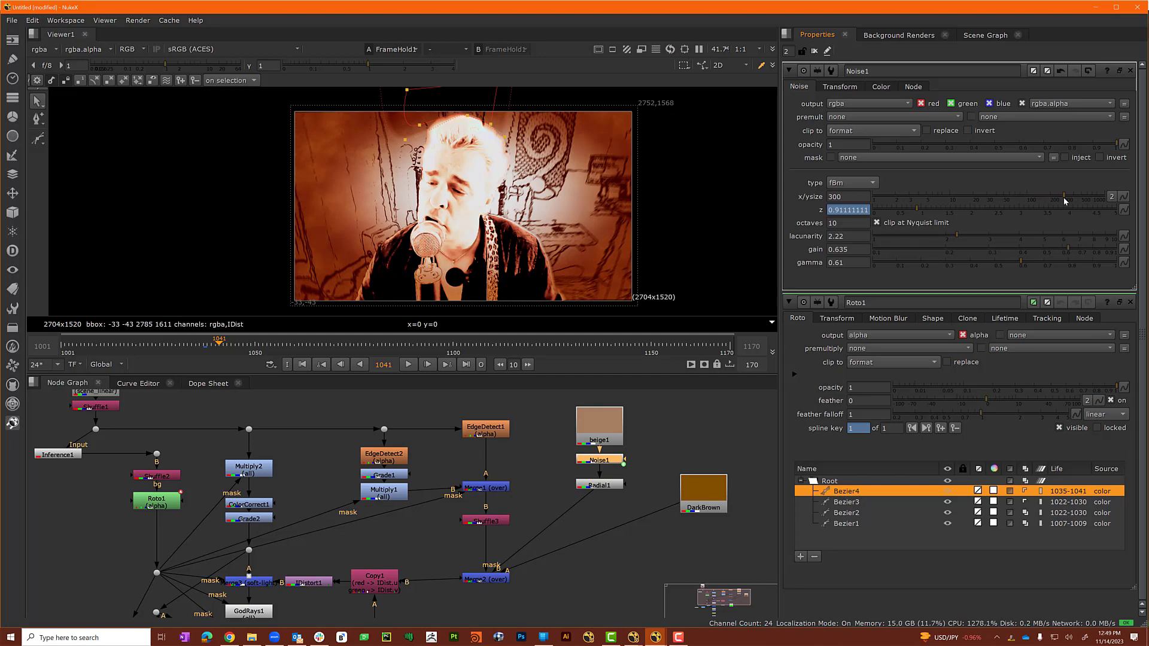
click(841, 87)
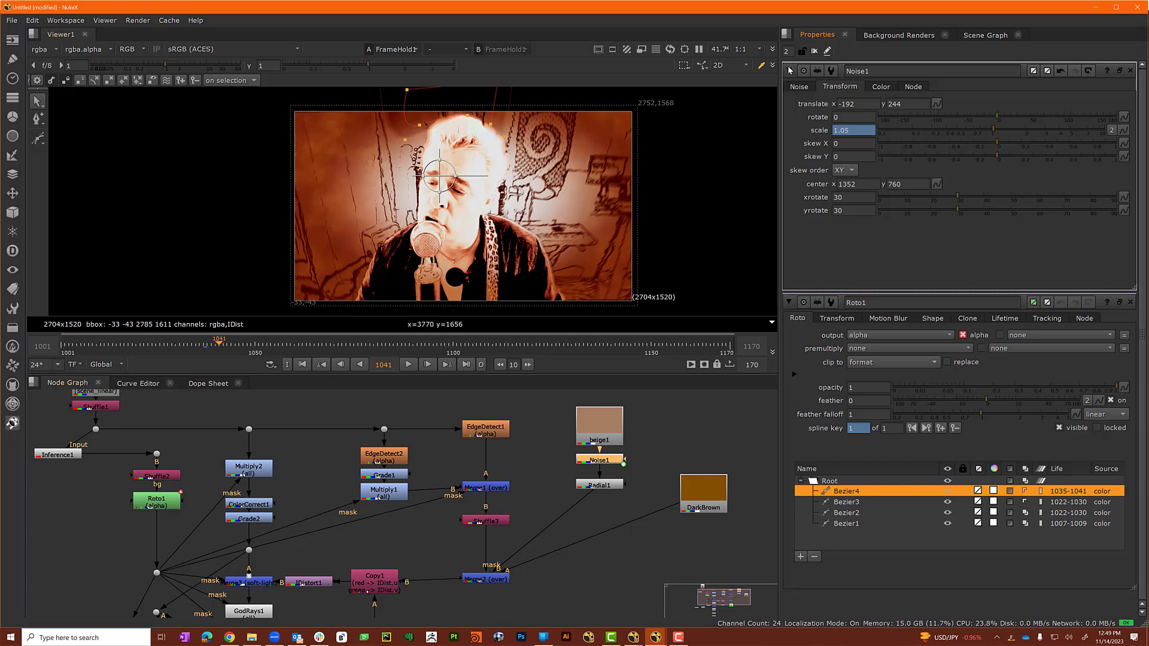
click(809, 51)
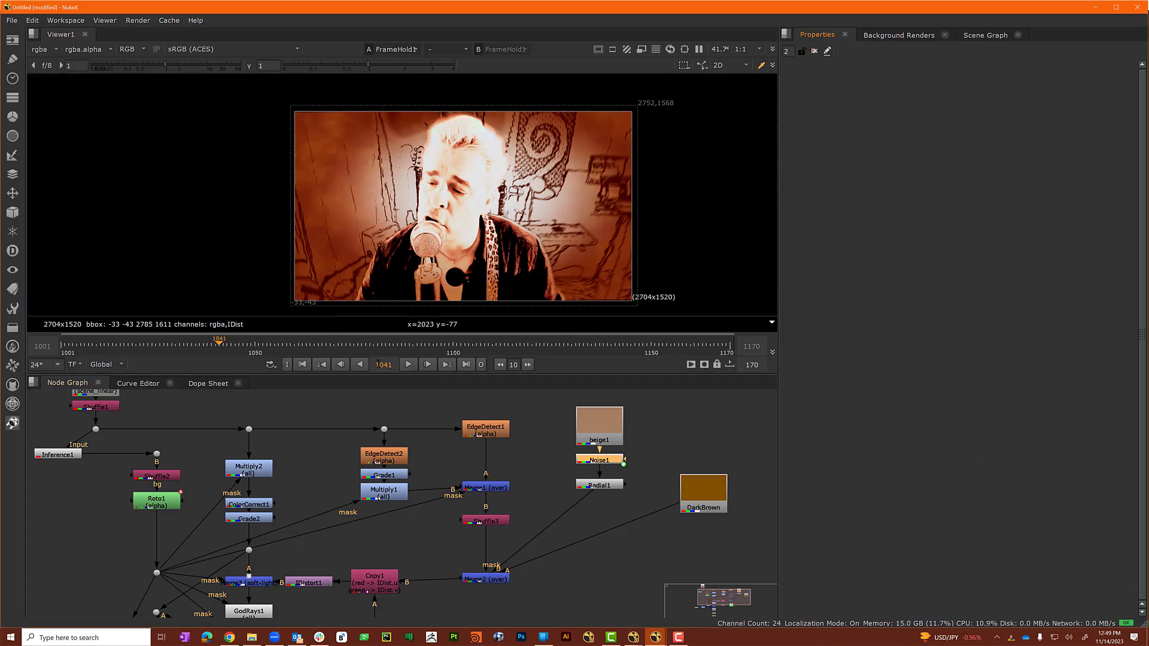
Jump through the timeline to frames such as 1082, 1128 and 1163, then back to the start, to review the composite.
click(380, 347)
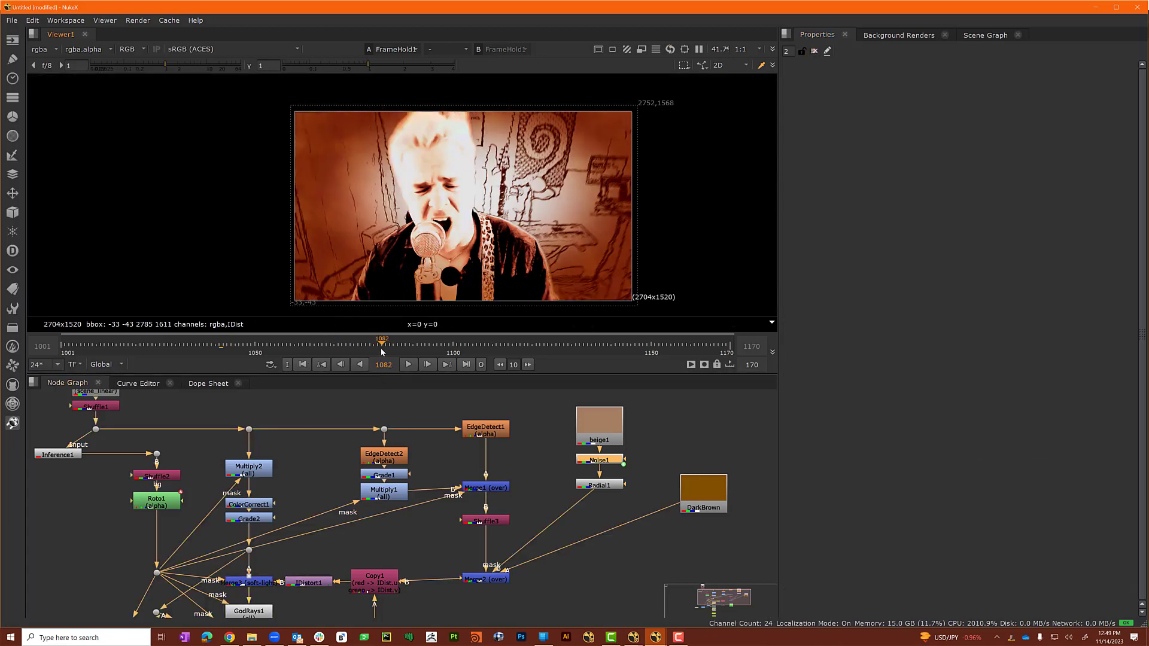
click(518, 348)
click(563, 346)
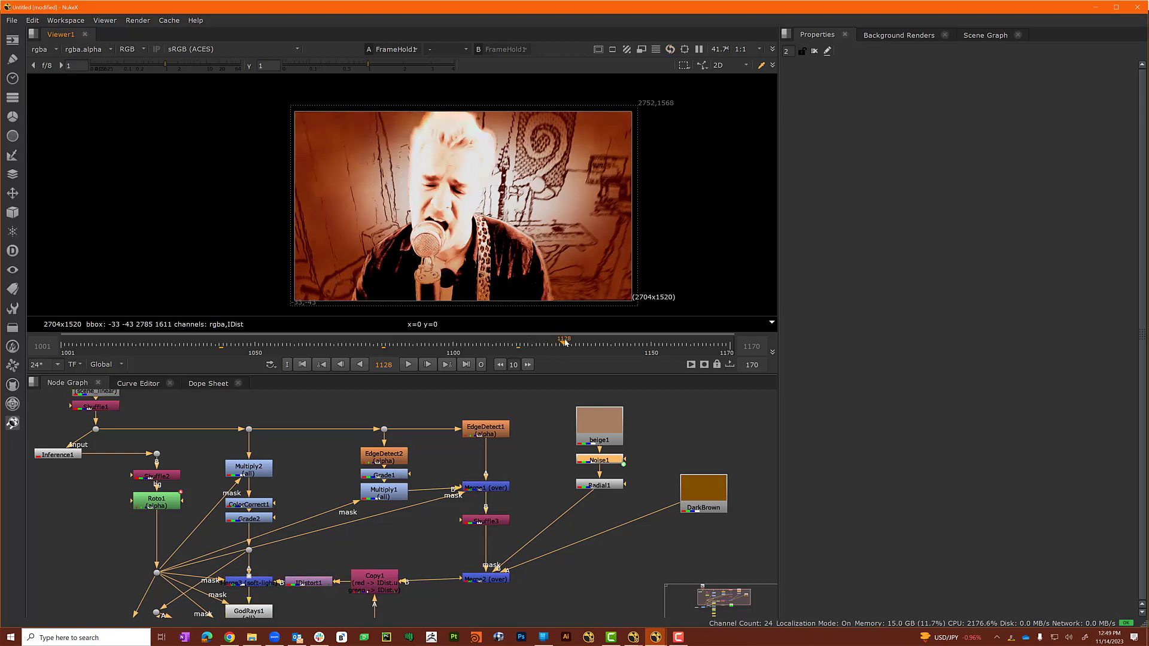
click(666, 350)
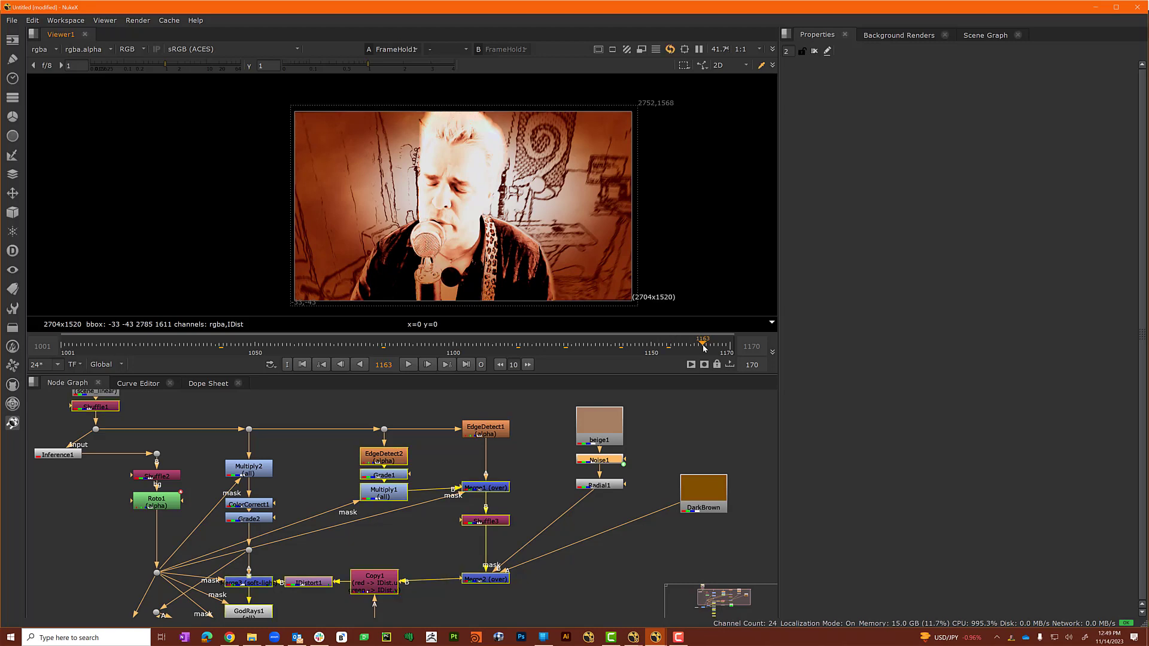
click(393, 346)
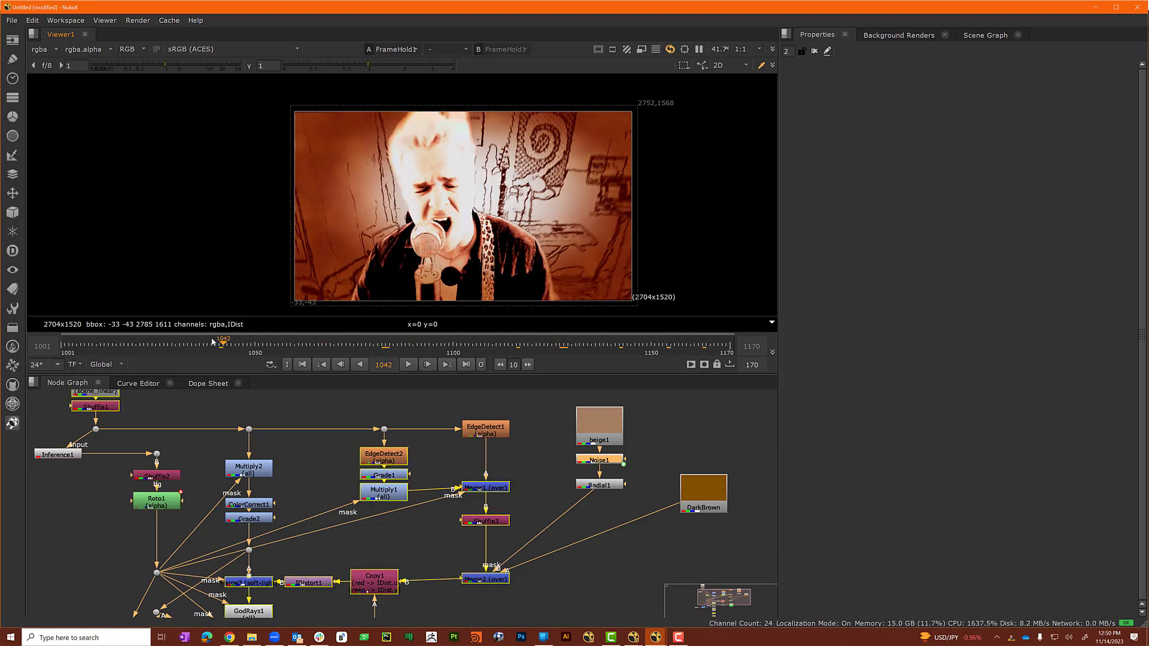
click(55, 345)
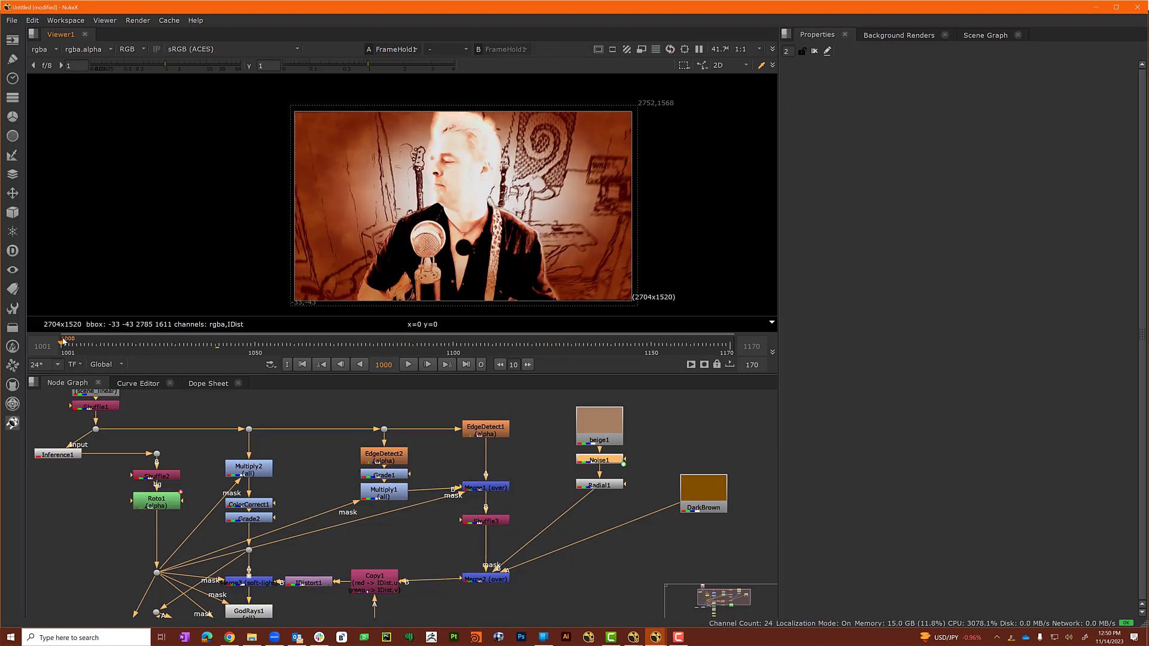
Play on through the middle of the shot and jump to frame 1107 to check the composite.
click(271, 346)
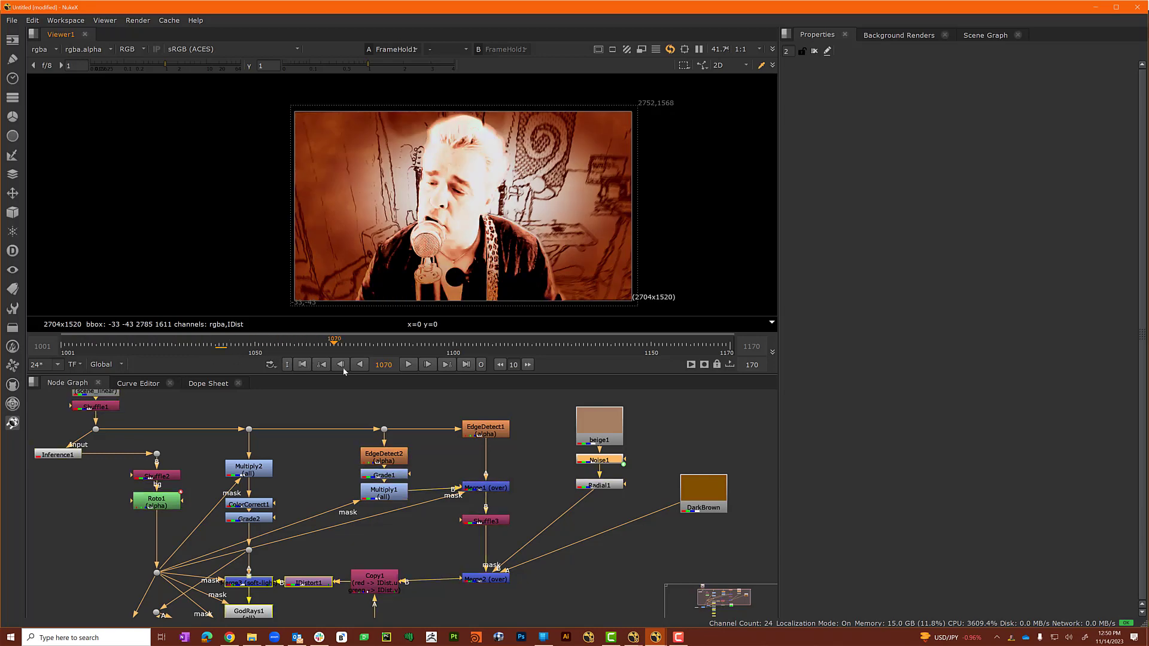
click(480, 345)
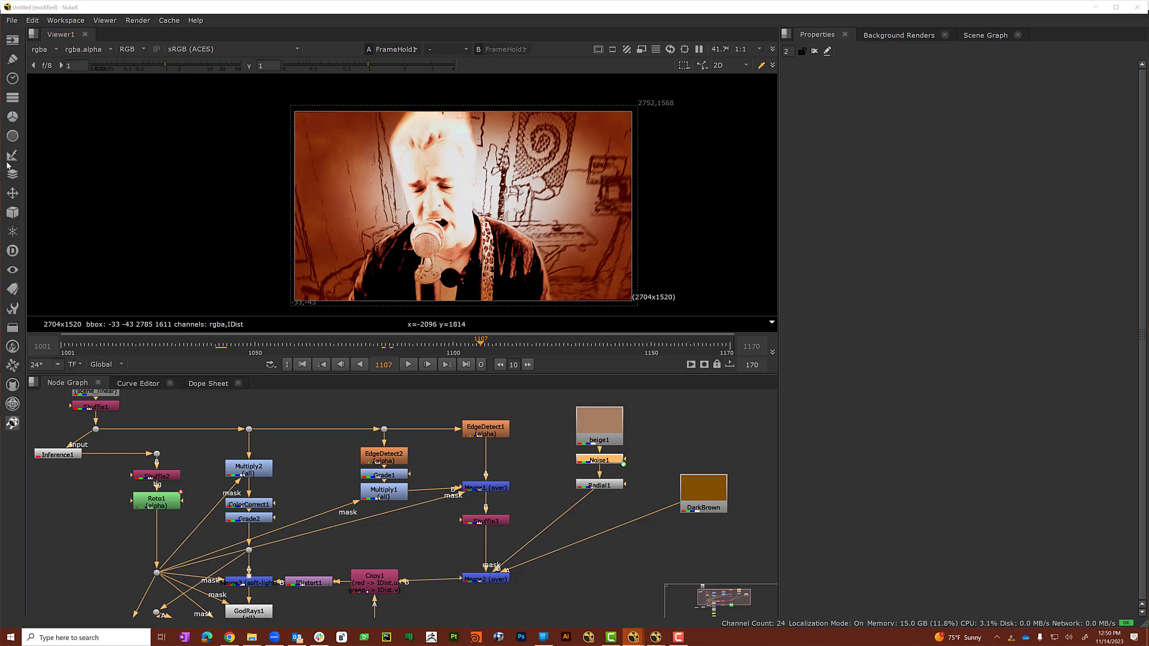
Close the comp, choosing to save its changes, and browse to F:/projects/NothingNew/Documentary as the save location.
click(17, 22)
mouse_move(52, 62)
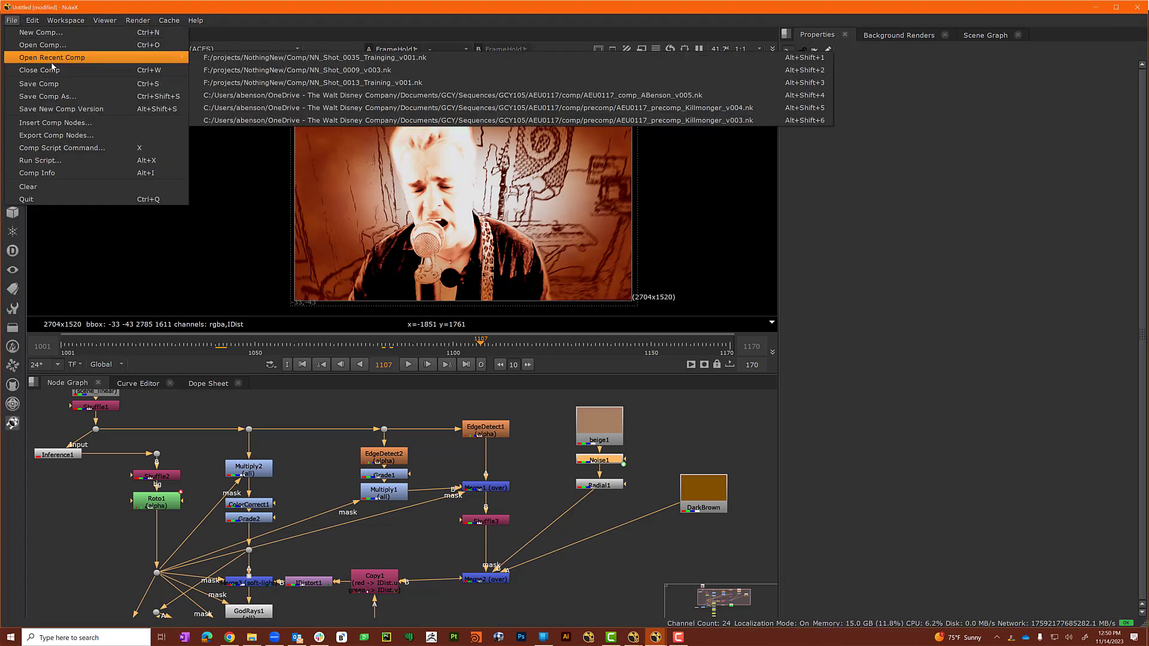
click(49, 72)
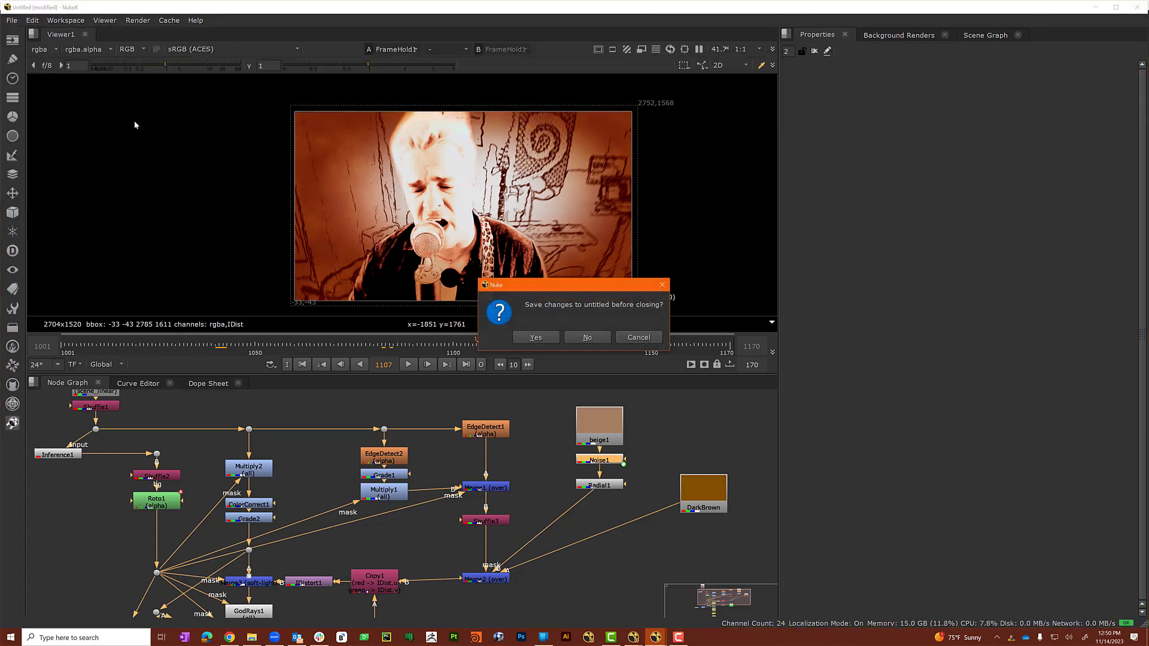
click(536, 337)
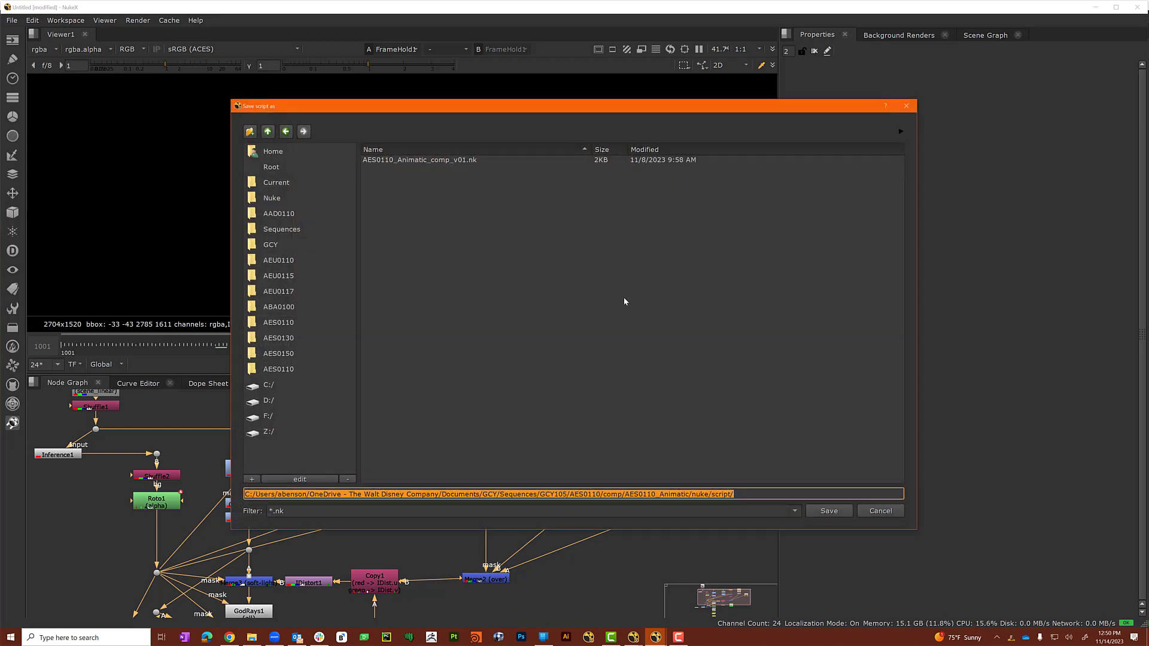
click(268, 416)
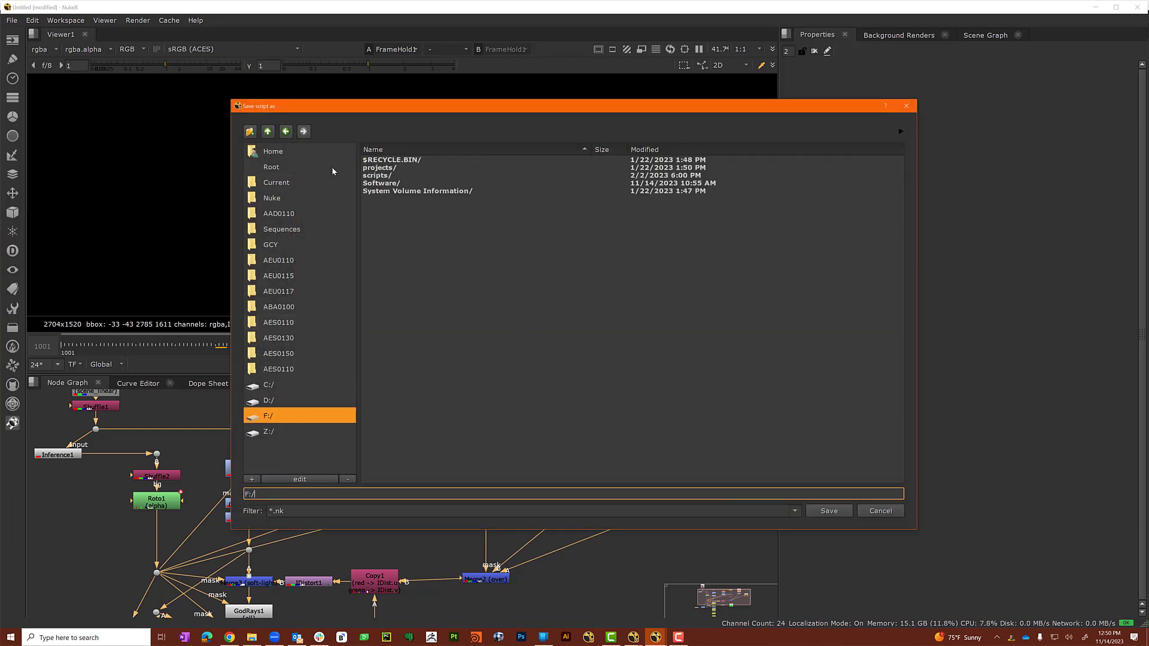
double_click(371, 167)
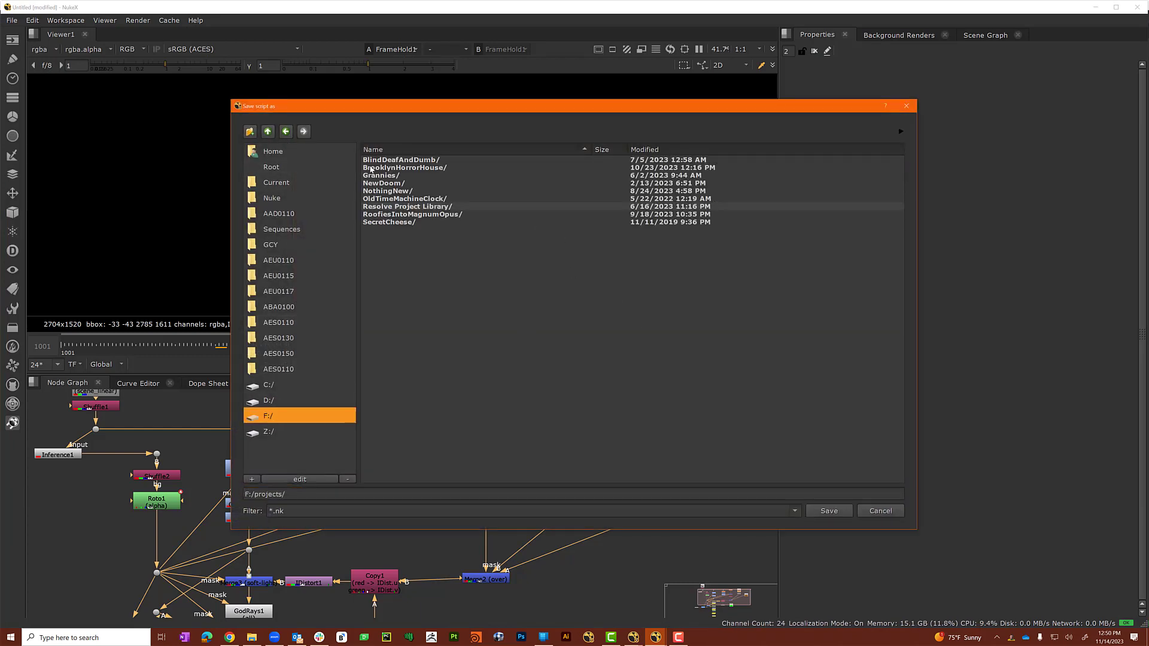
double_click(388, 191)
double_click(389, 176)
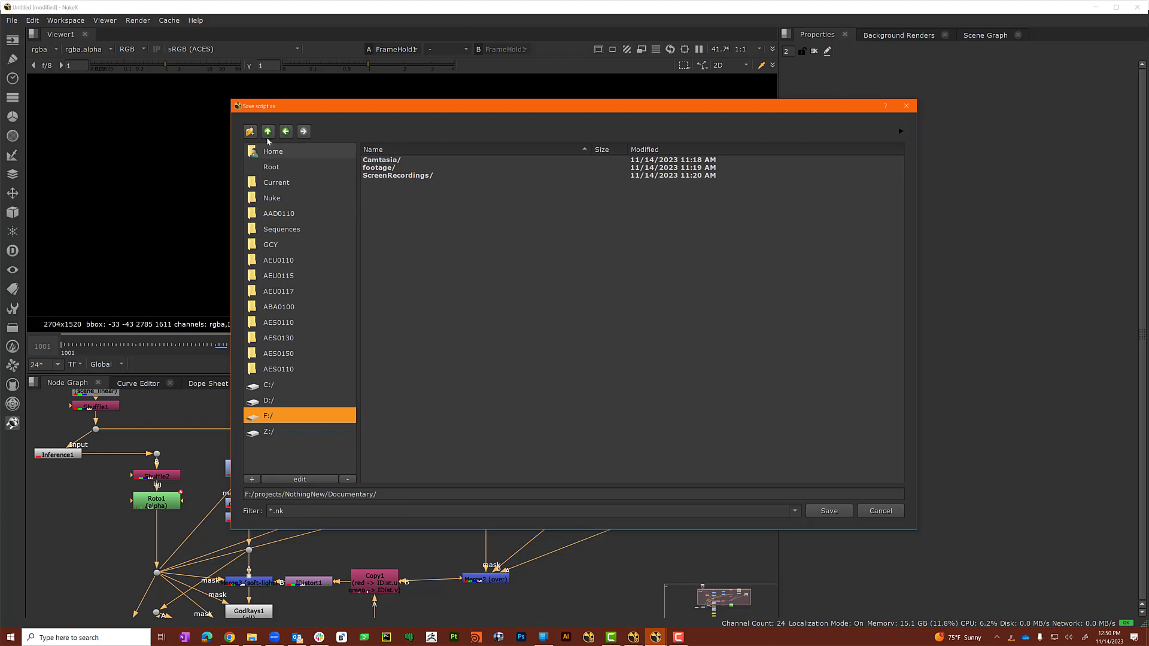
Create a new folder named Comp inside the Documentary folder.
click(251, 131)
text(Comp)
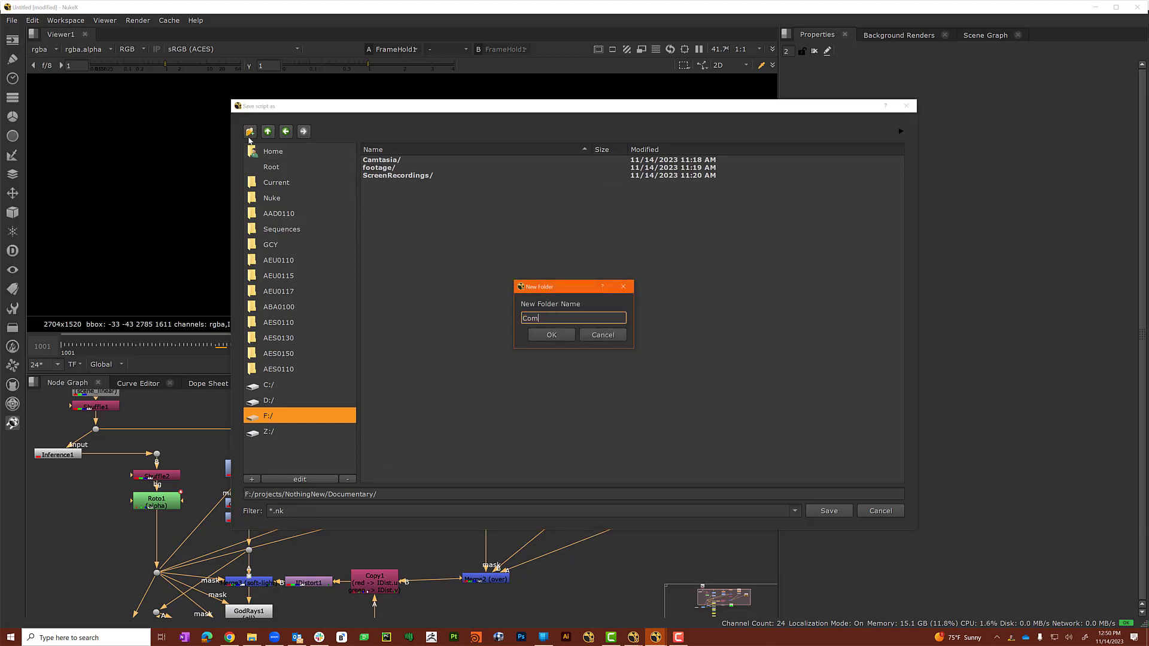
click(559, 336)
Save the script in the Comp folder under a versioned NN_Shot_Doc name and close the comp.
click(463, 496)
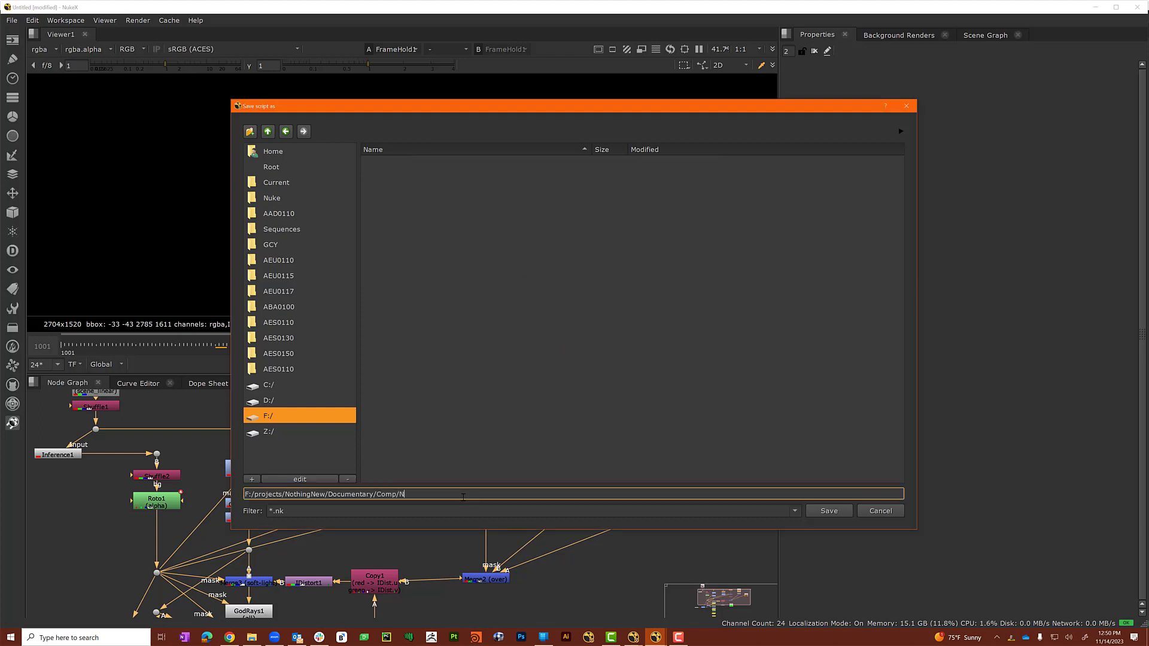
text(NN_Sho)
text(t_Doc_v0009)
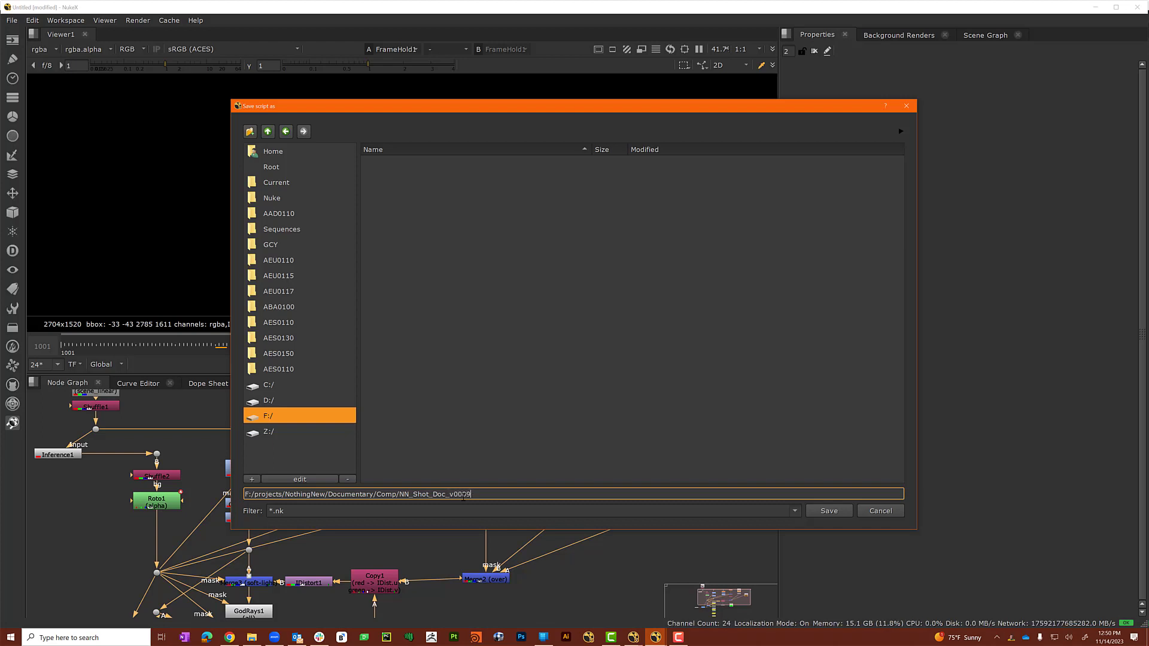
key(BackSpace)
key(BackSpace)
text(2)
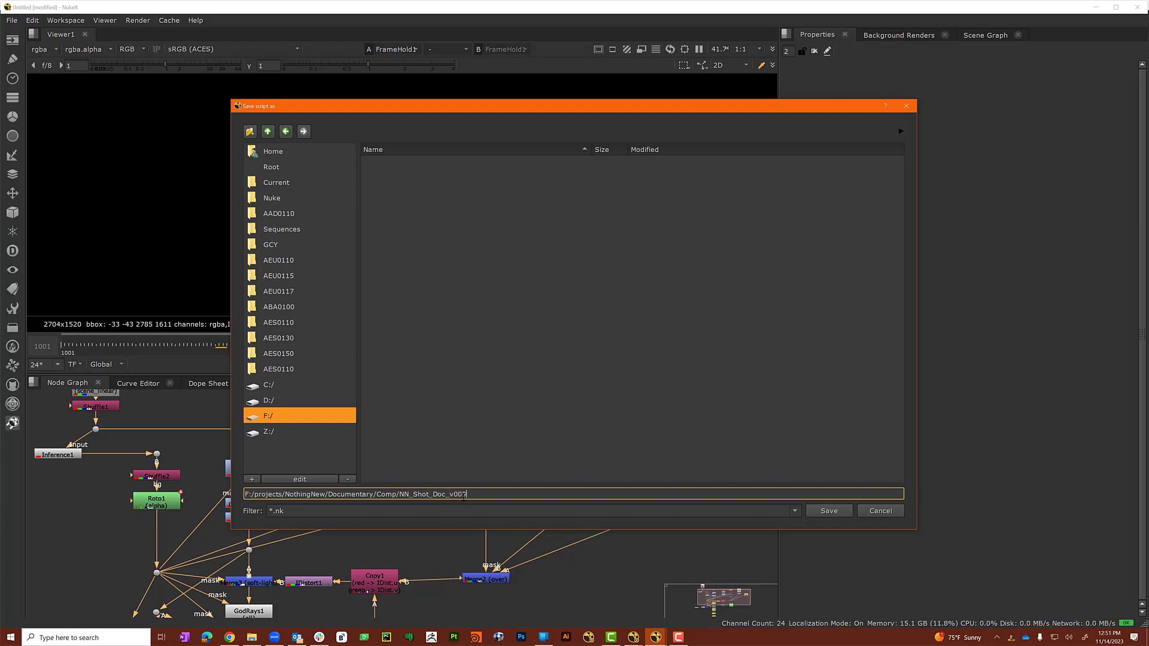
key(Return)
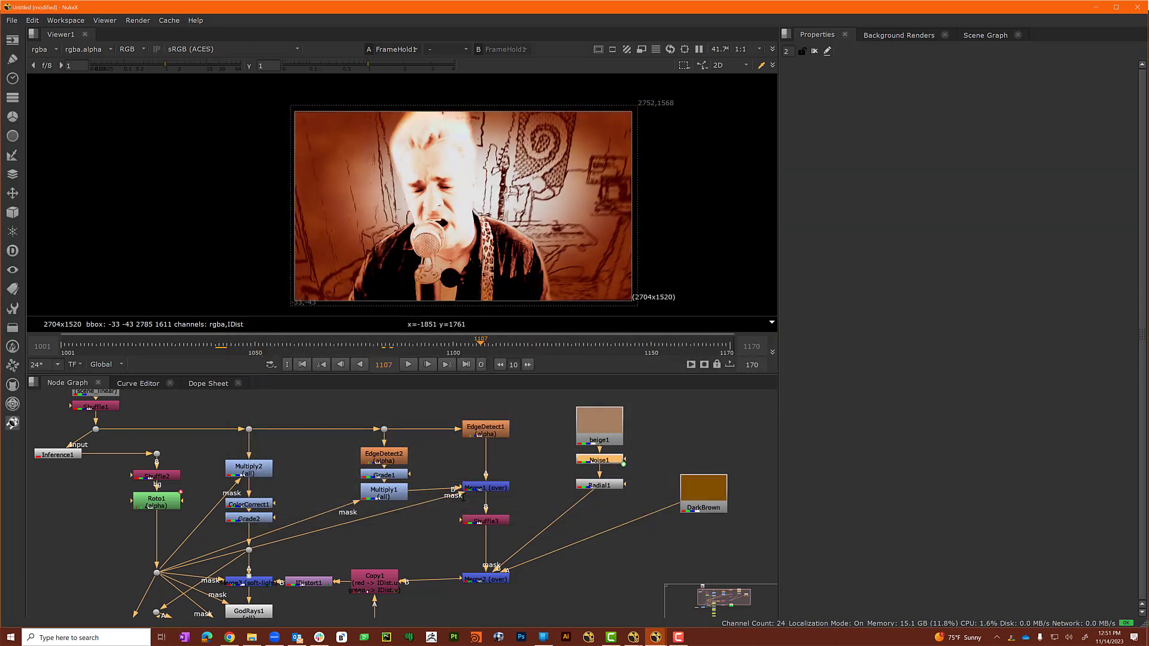
key(ctrl+w)
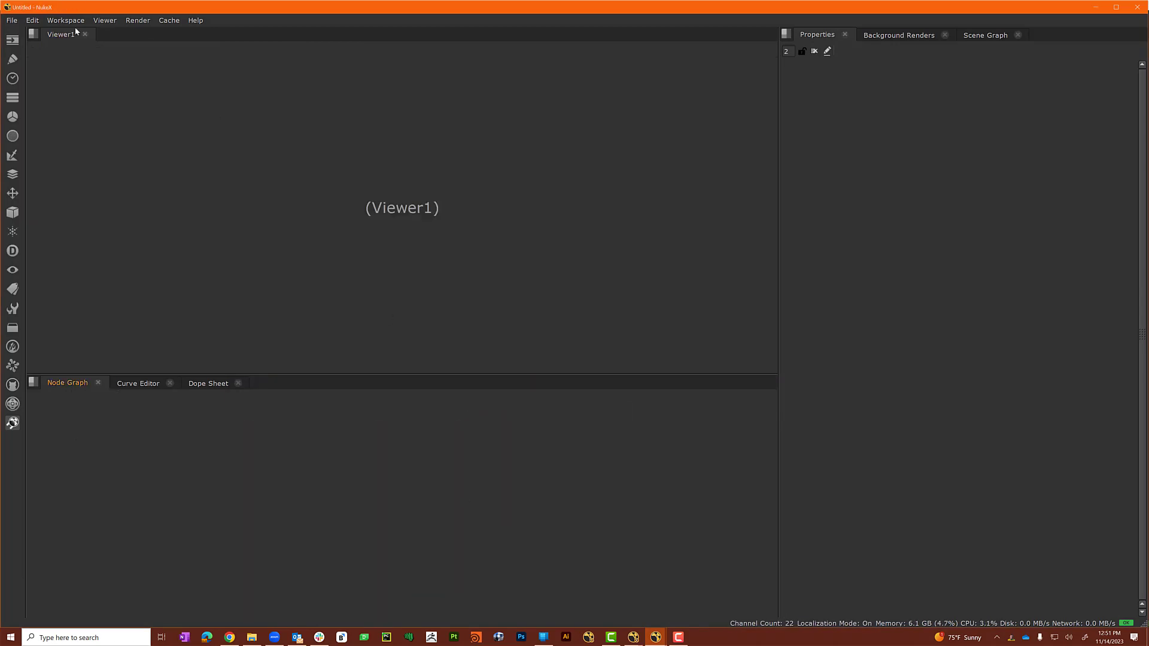
Switch to the NothingNew_Shots Google Sheet in Chrome, bring its window onto this screen and maximize it.
click(12, 21)
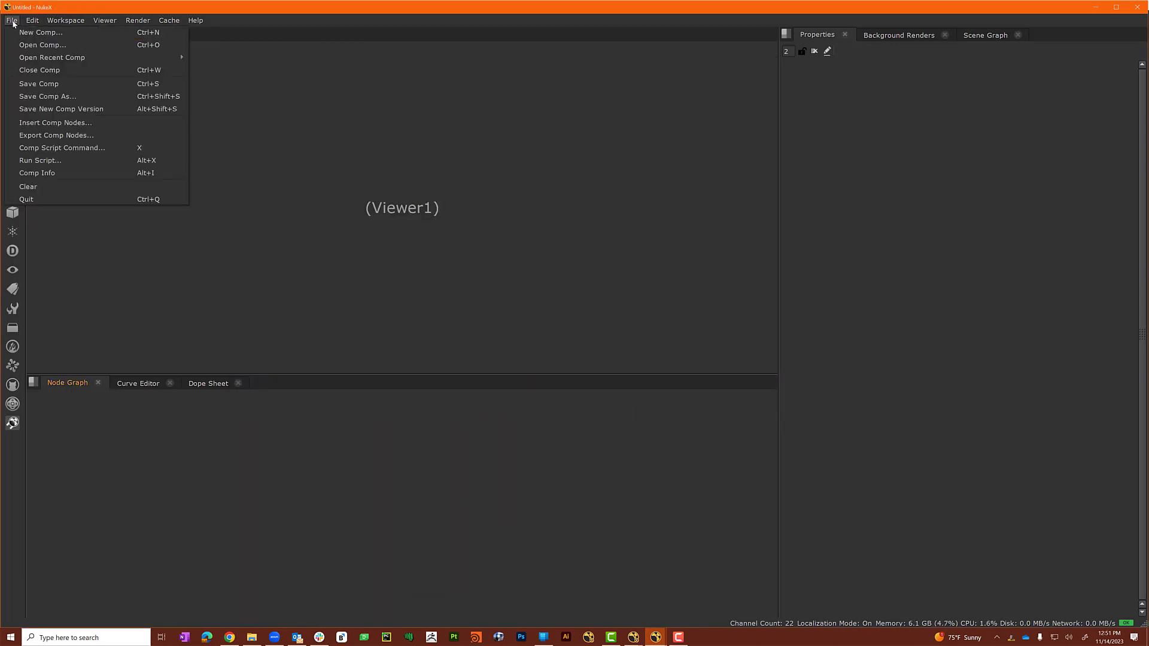
key(alt+Tab)
key(Tab)
key(Tab)
key(Tab)
key(Tab)
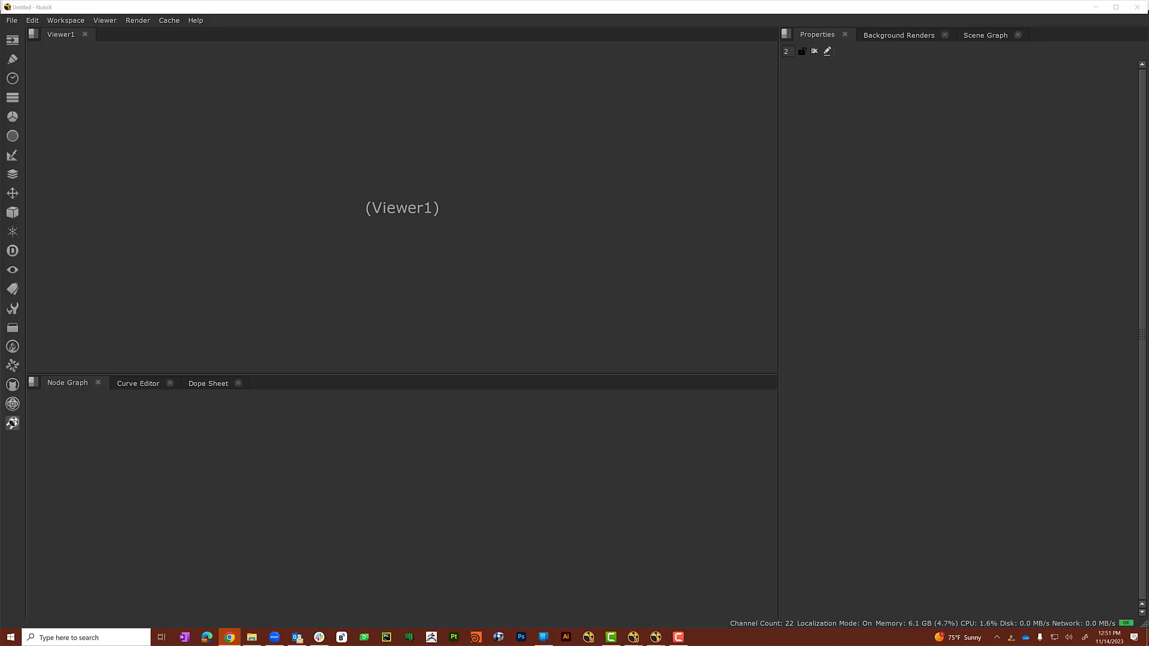
drag(0, 314, 183, 271)
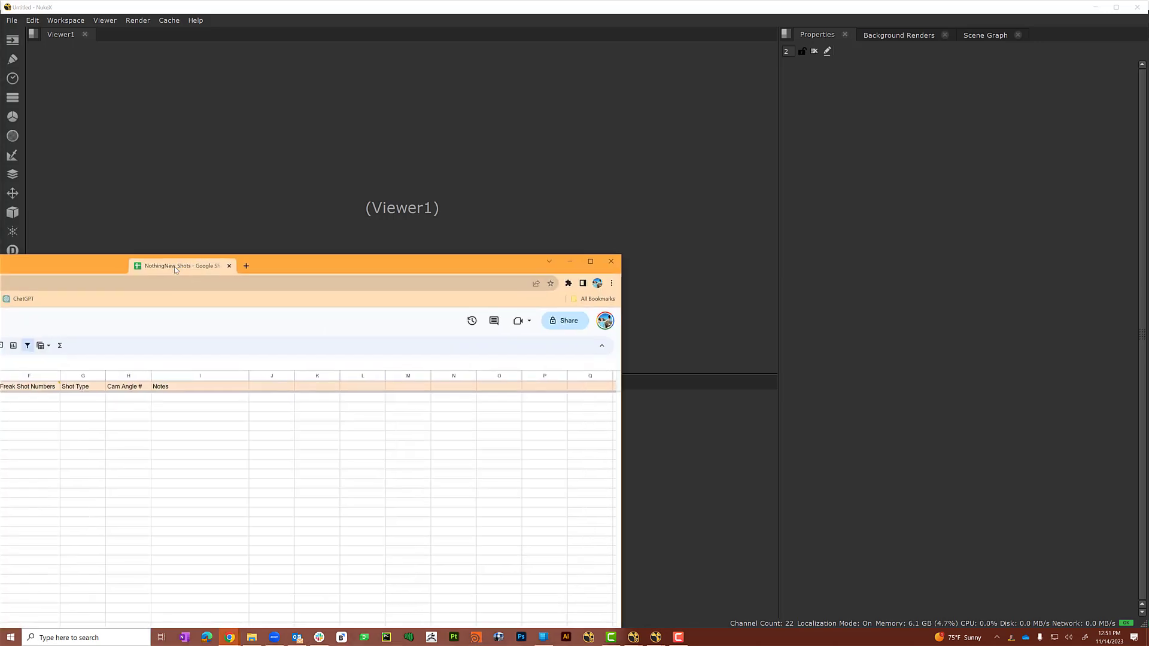
drag(384, 268, 494, 310)
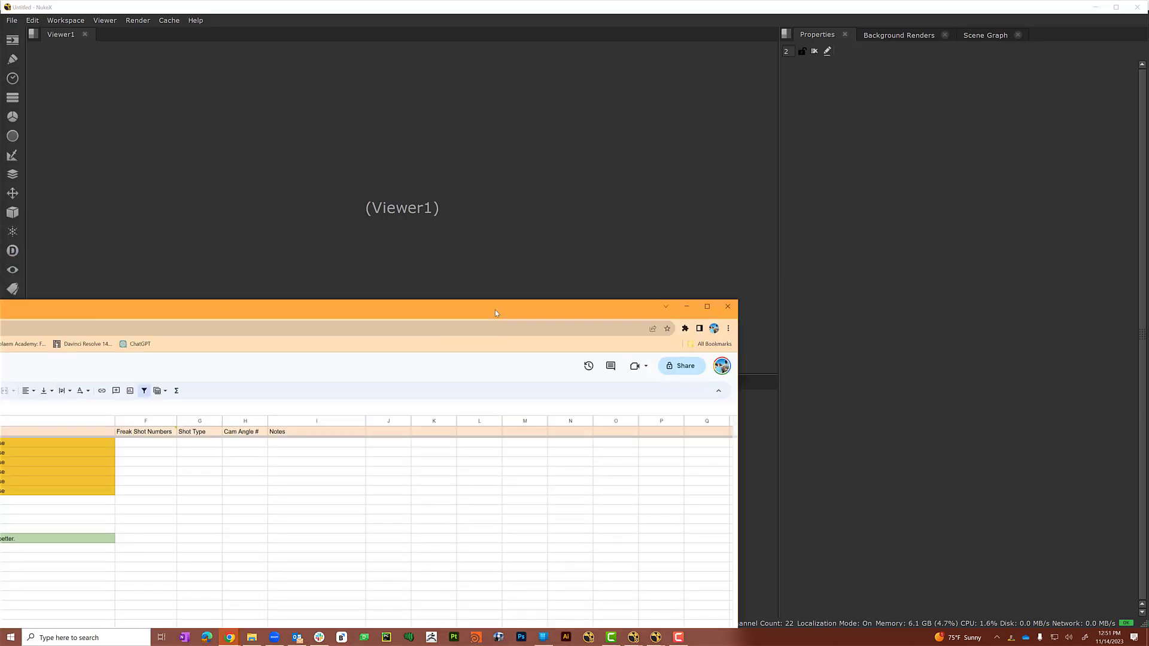
double_click(498, 309)
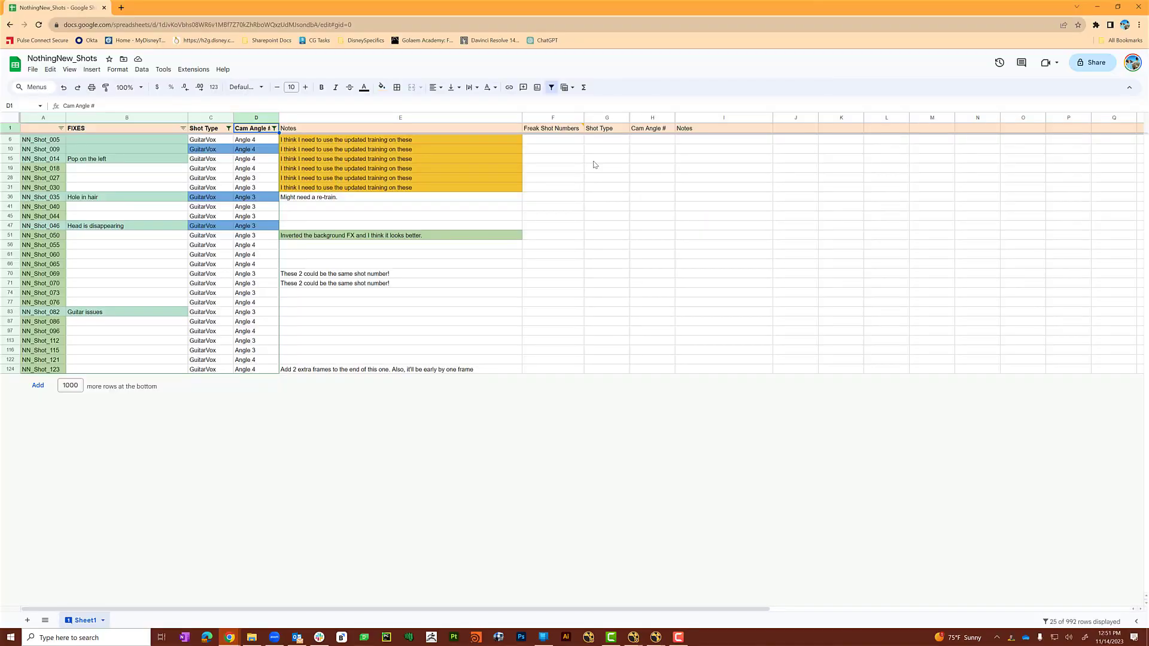
Filter the Shot Type column to show every shot type except blanks.
click(228, 129)
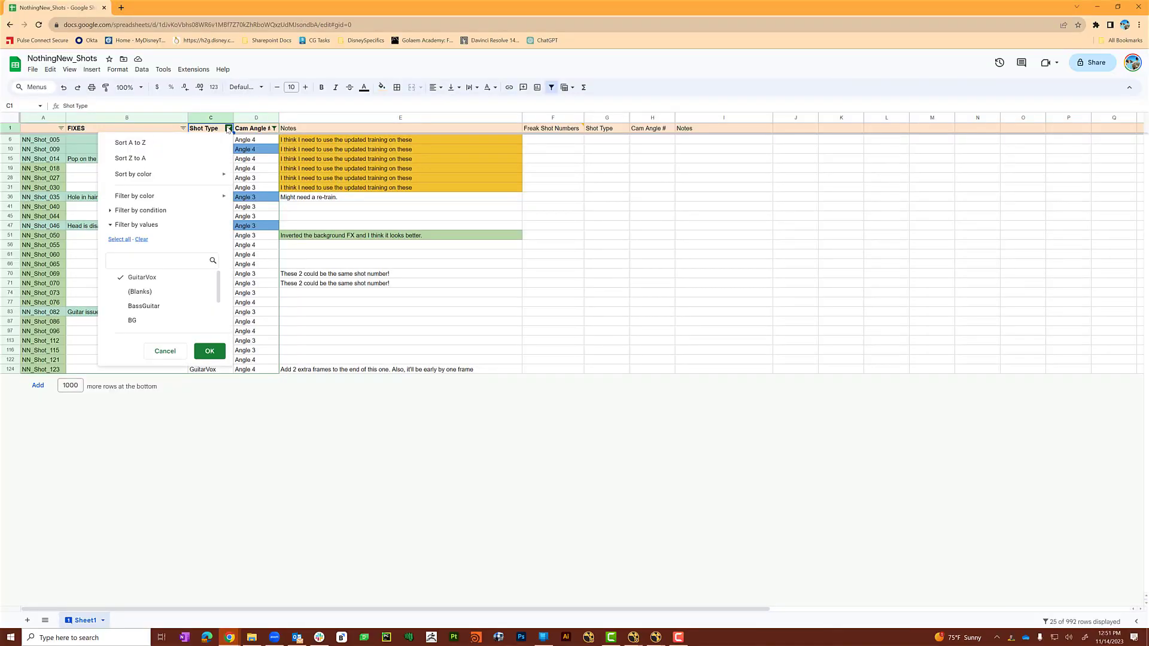
click(119, 240)
click(143, 292)
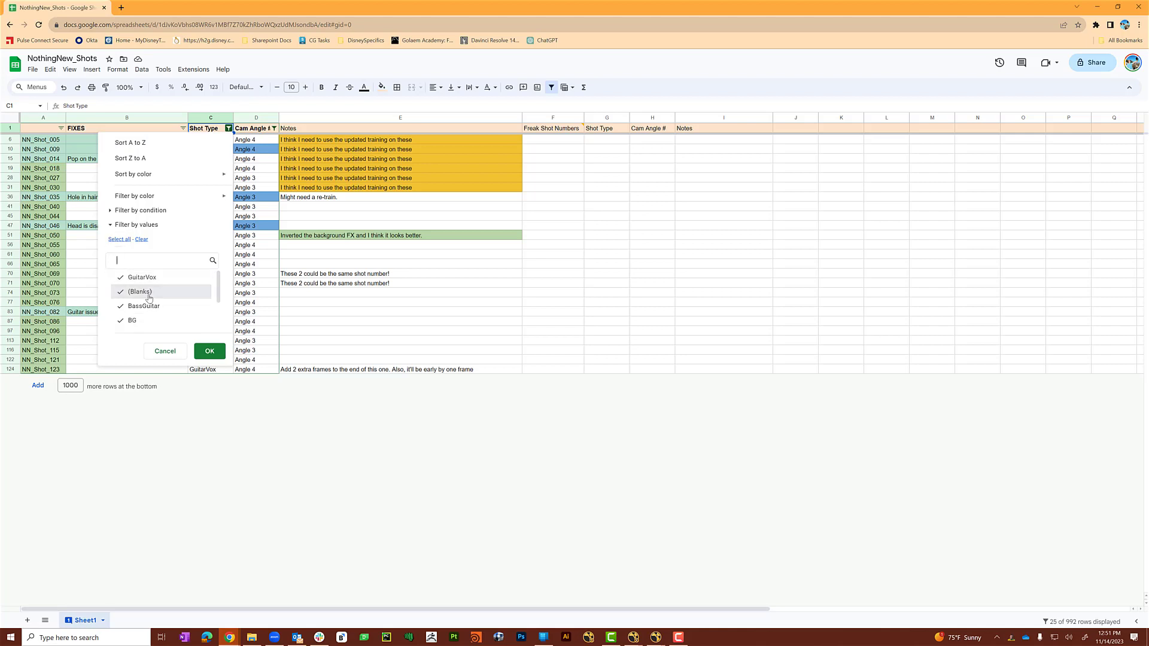
click(210, 352)
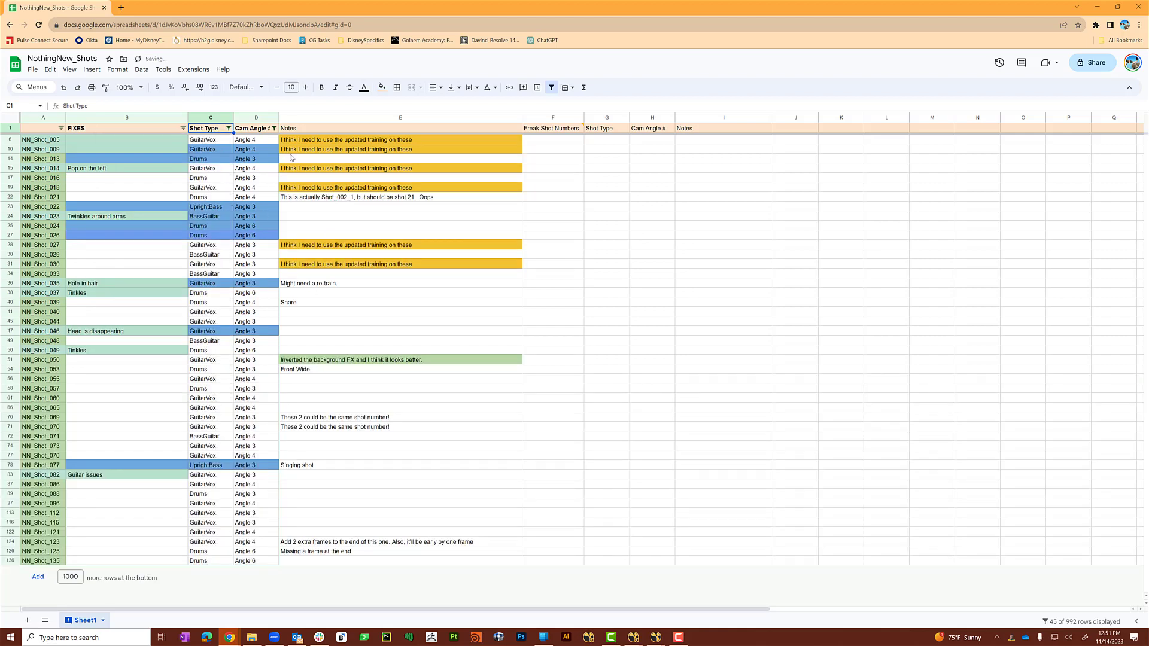
Reset the Cam Angle # column filter to include all camera angles.
click(274, 128)
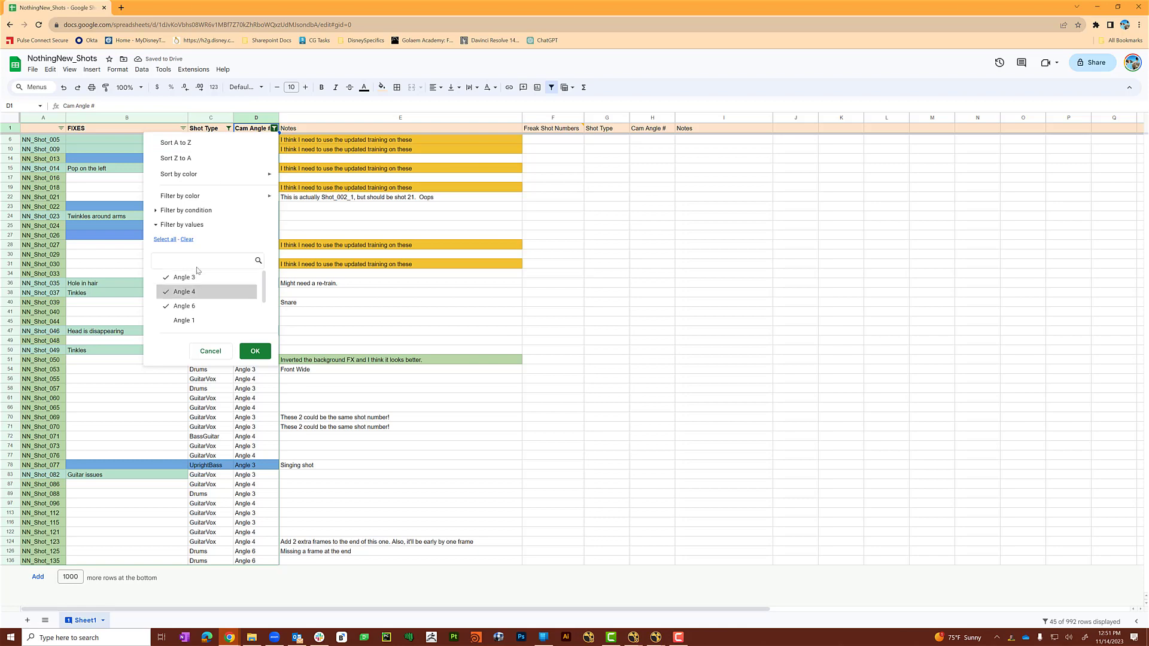
click(164, 238)
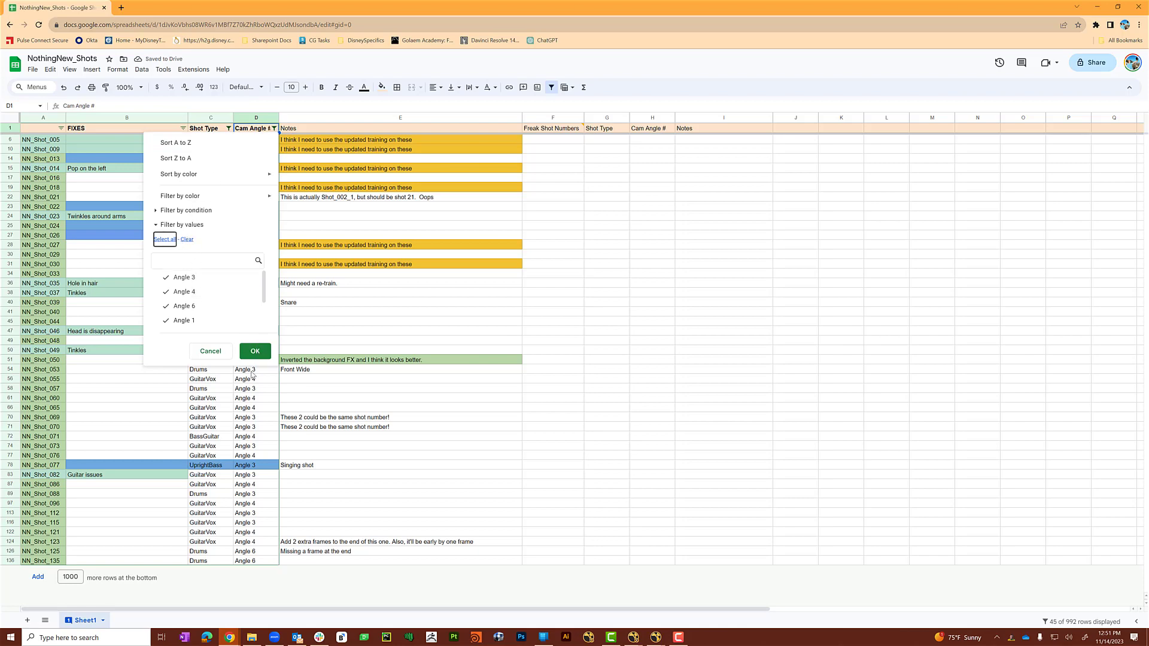
click(257, 357)
click(601, 400)
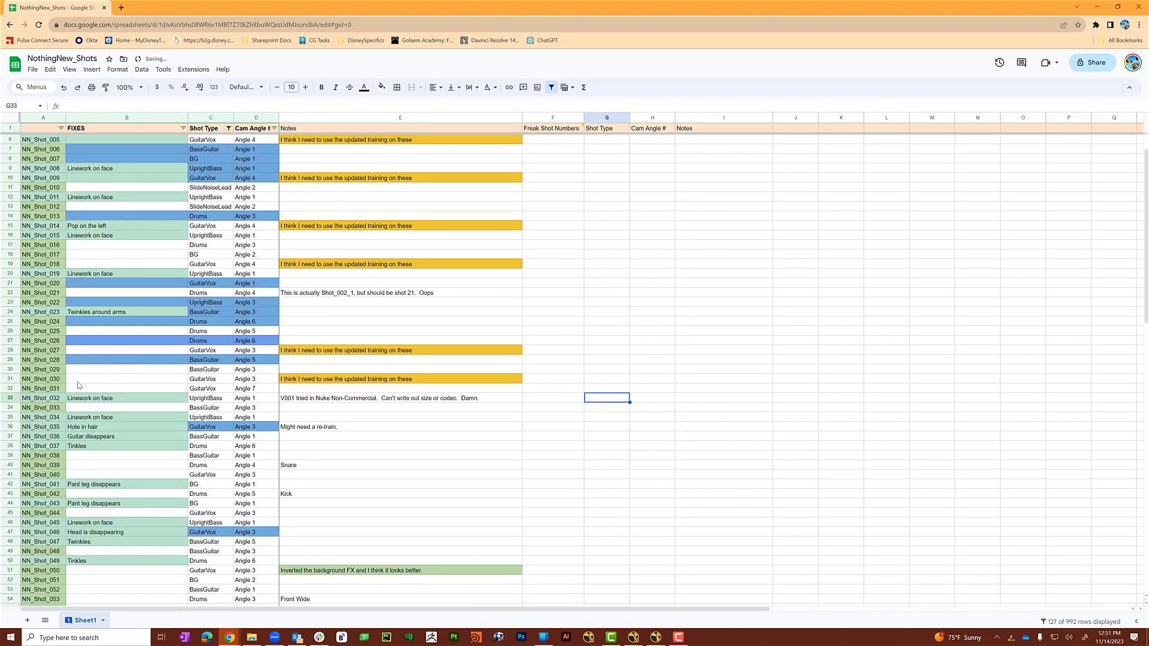
Examine the whole shot list from NN_Shot_001 to NN_Shot_141, with its fixes, shot types, camera angles and notes.
scroll(77, 386, down, 3)
scroll(77, 386, down, 7)
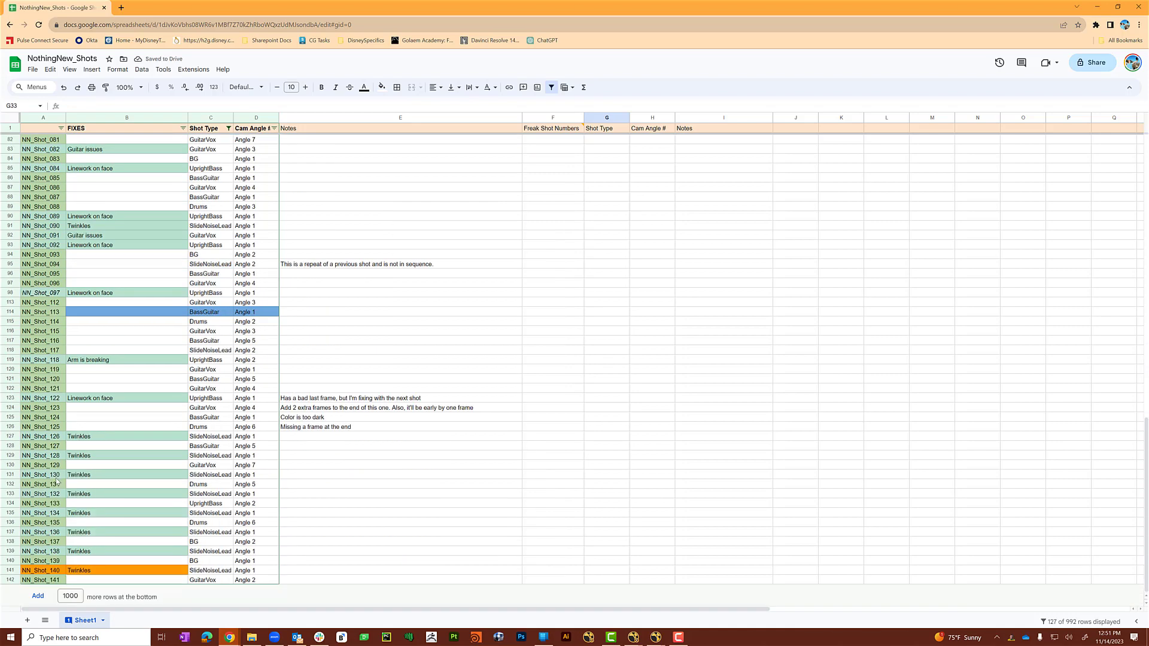
scroll(56, 482, up, 11)
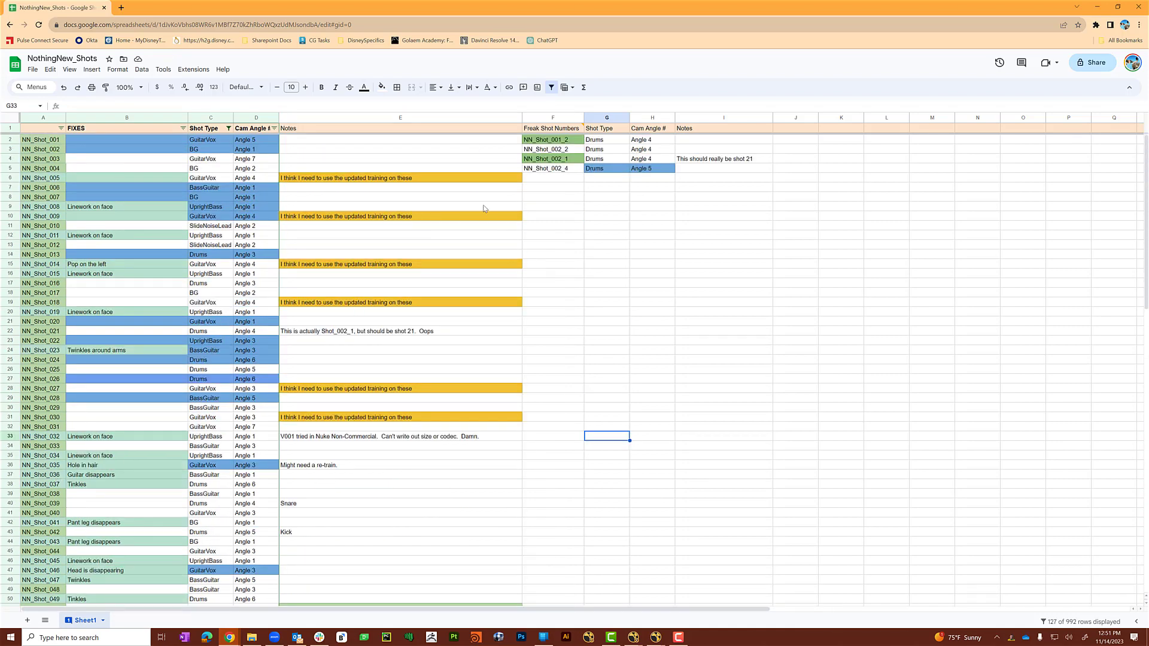
scroll(277, 327, down, 7)
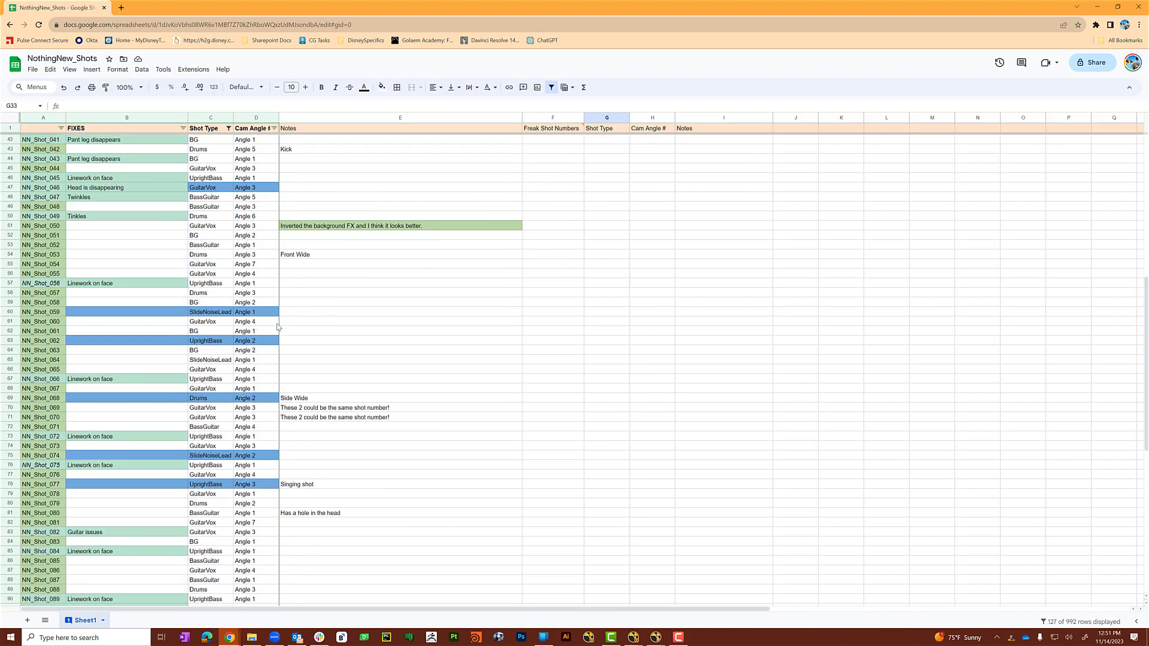
scroll(277, 327, down, 3)
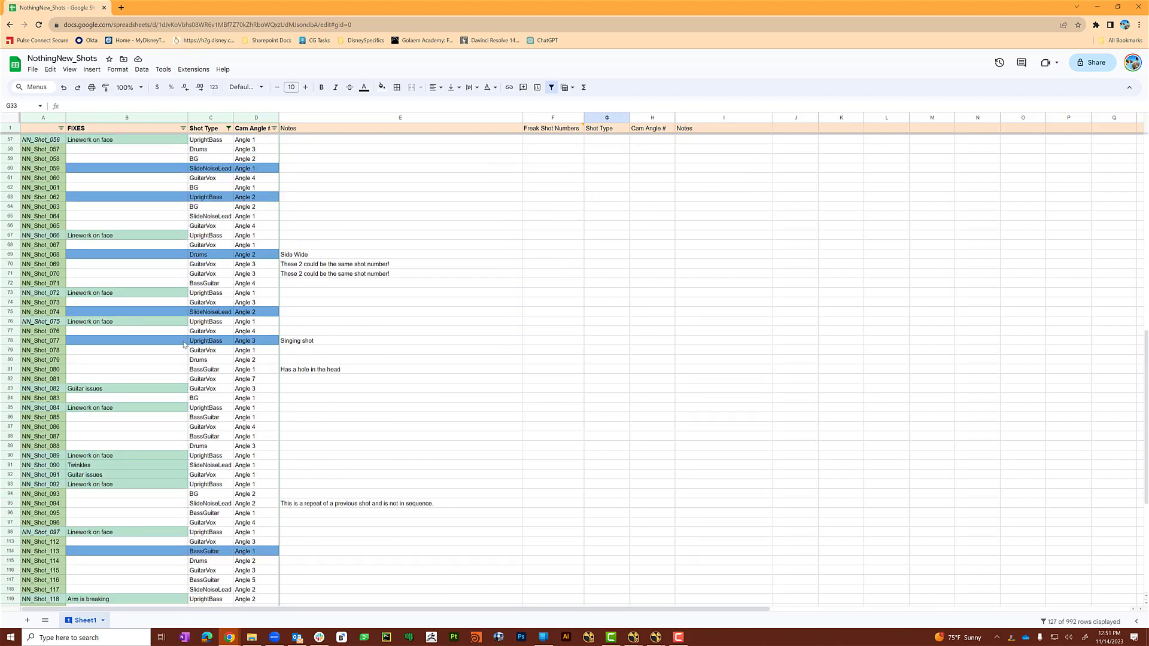
scroll(234, 343, up, 1)
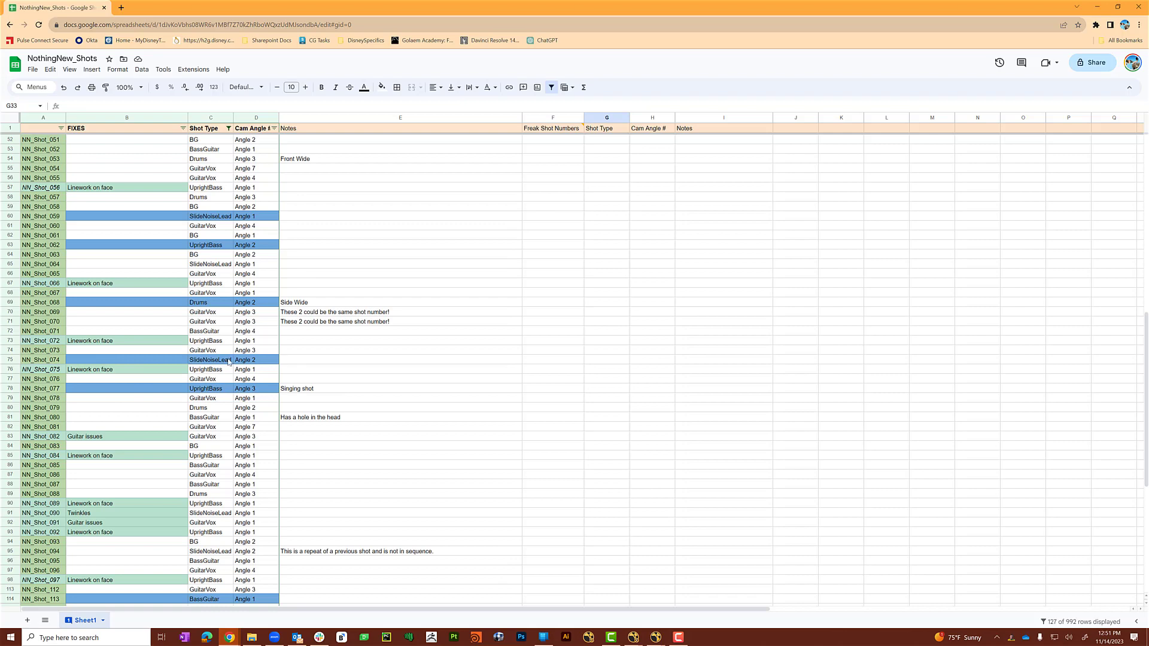
scroll(104, 338, down, 5)
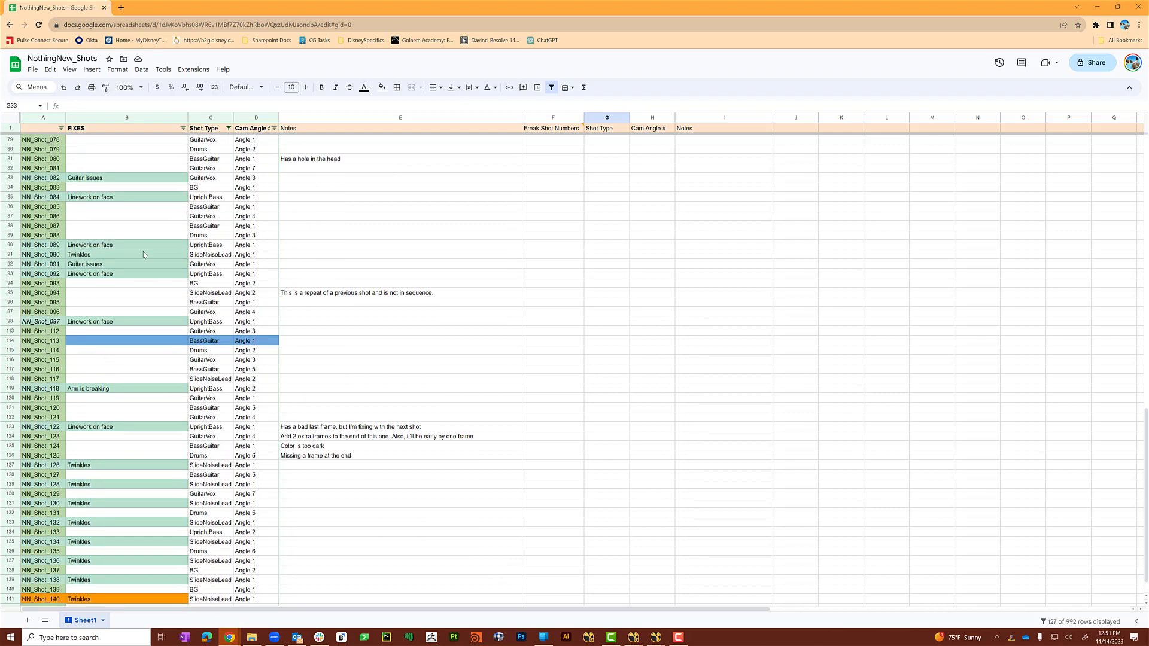
scroll(83, 329, down, 1)
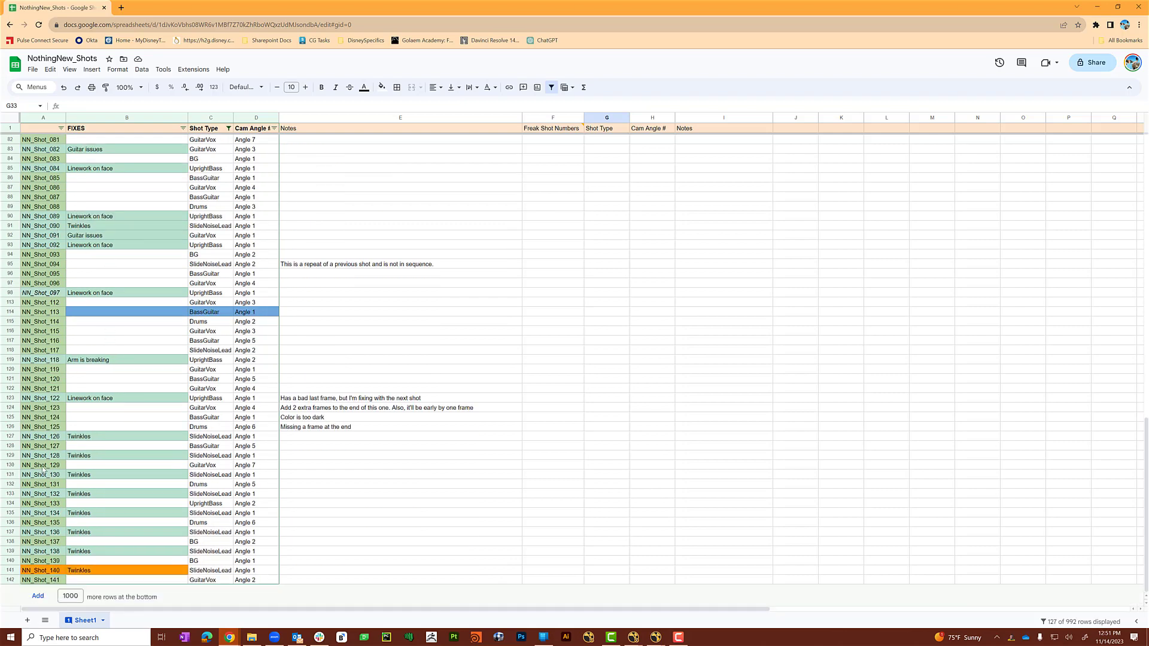
scroll(62, 271, up, 15)
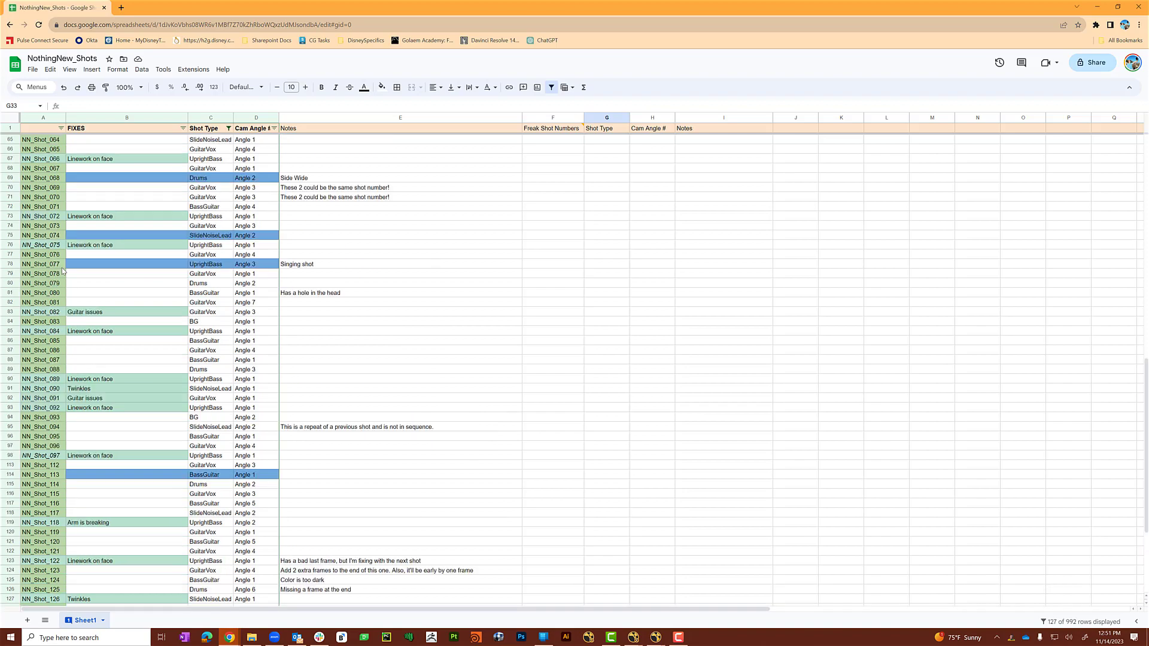
scroll(63, 272, up, 1)
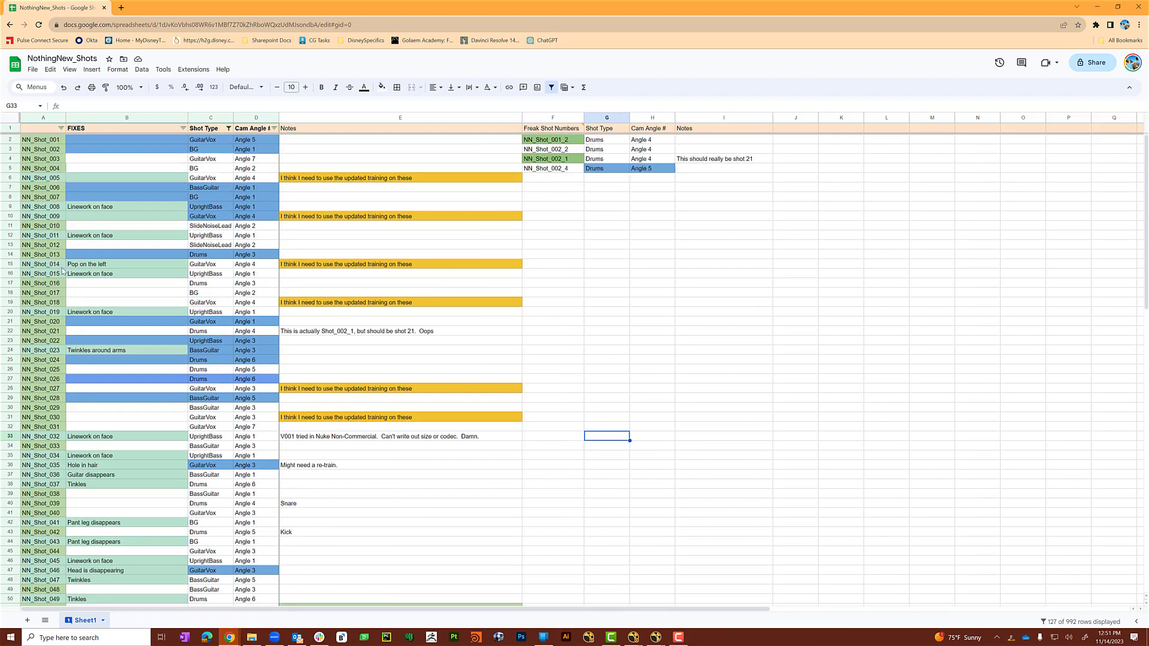
scroll(62, 271, down, 15)
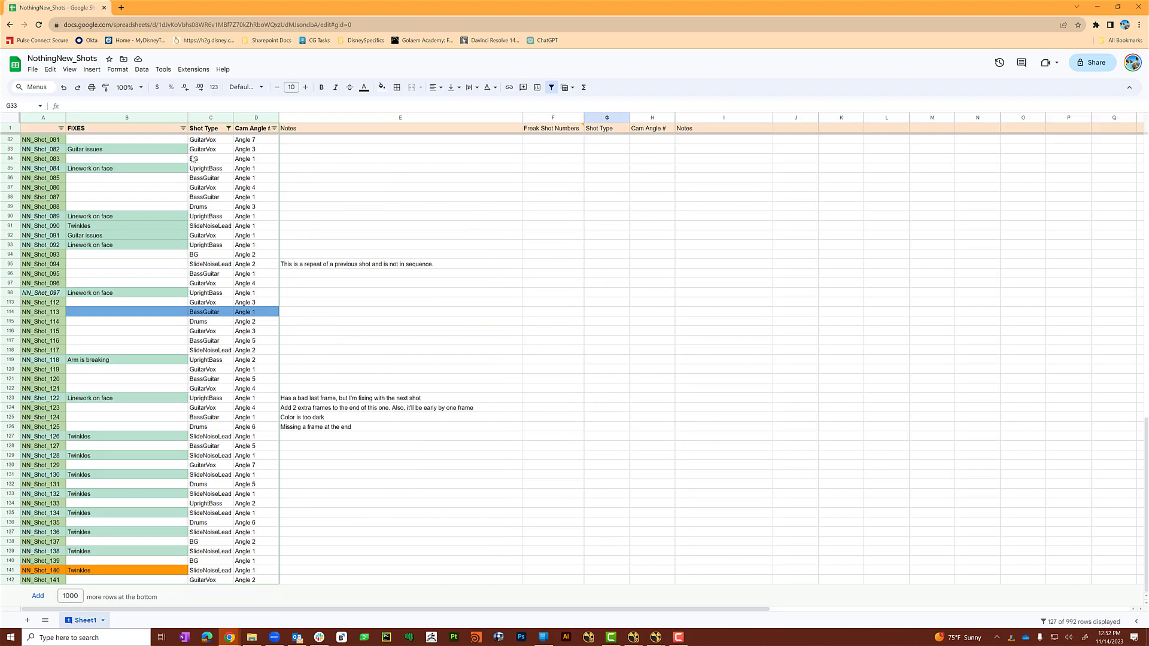
Filter the Shot Type column so that only the BassGuitar shots are shown.
scroll(37, 274, up, 4)
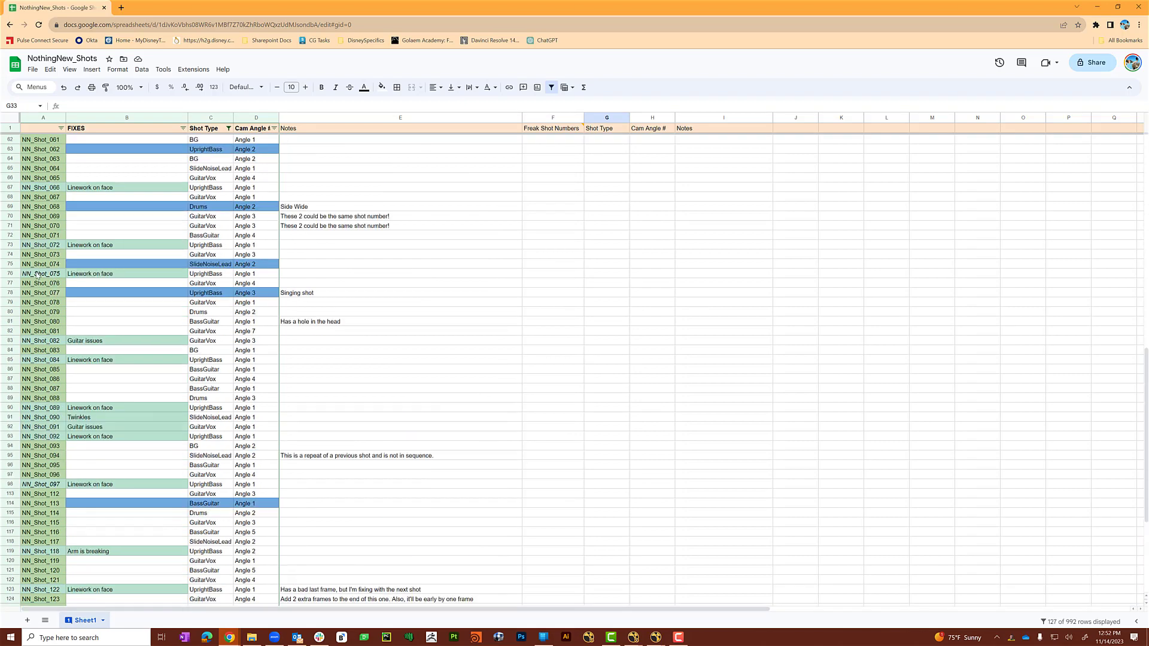
scroll(38, 274, up, 12)
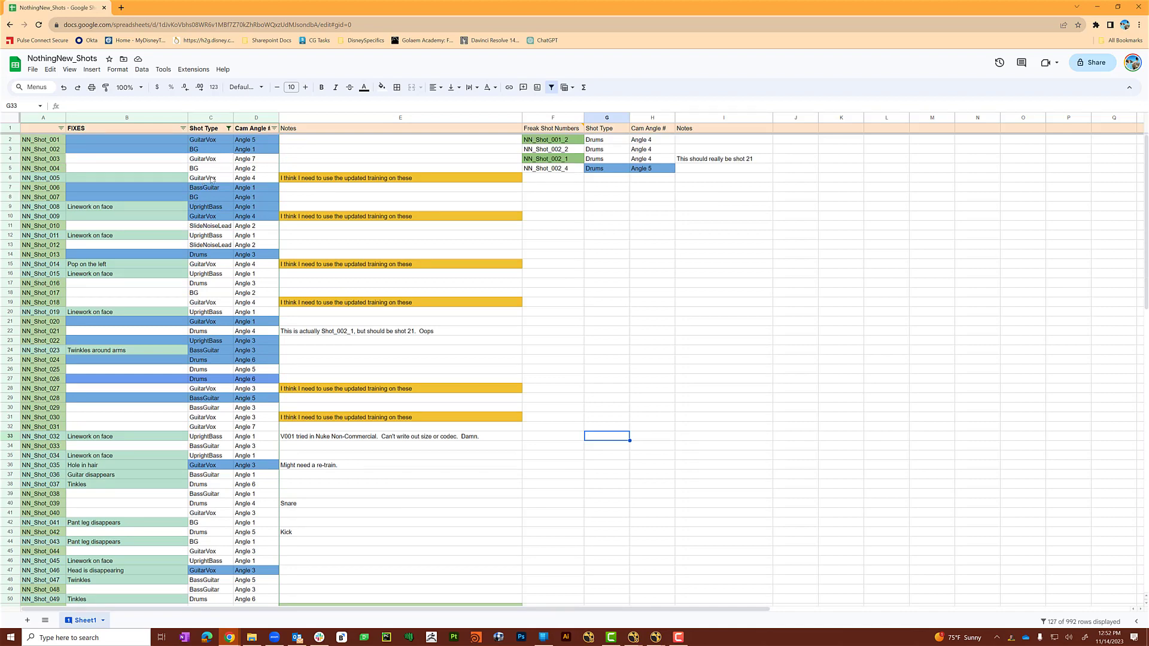
click(229, 129)
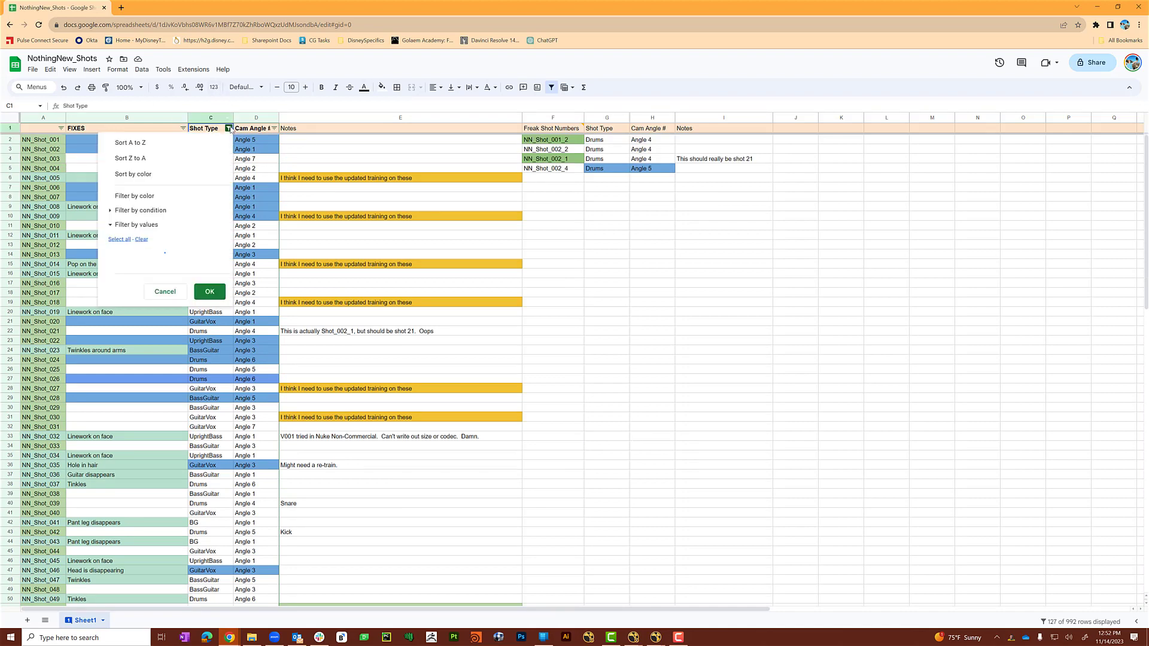
click(141, 239)
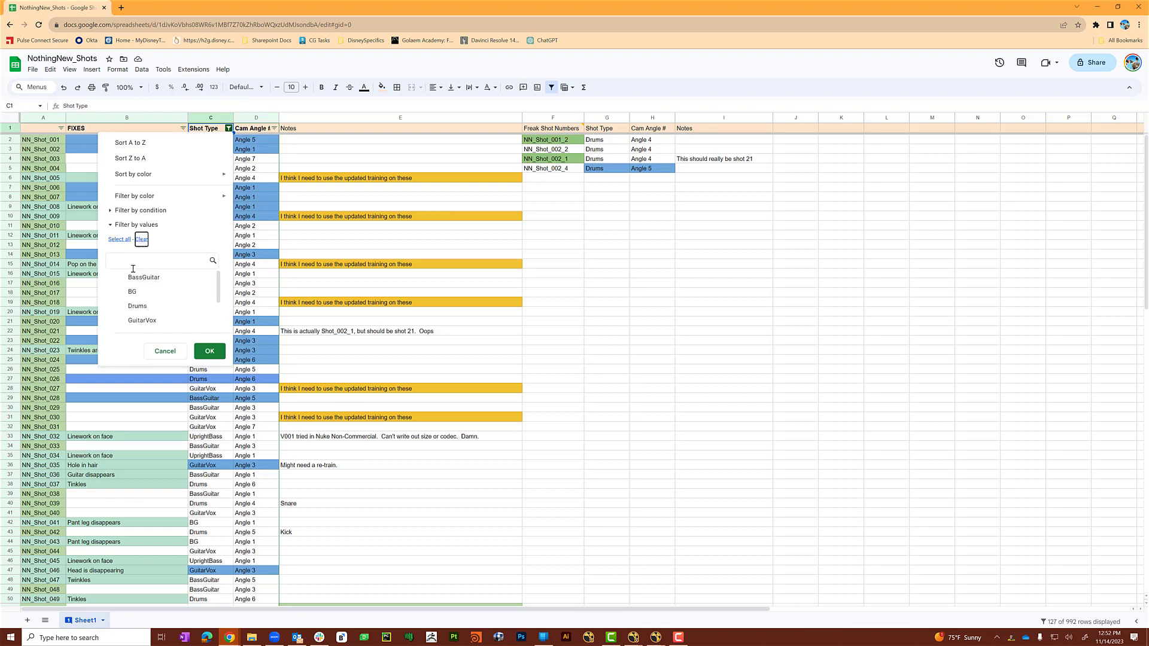
click(142, 278)
click(211, 352)
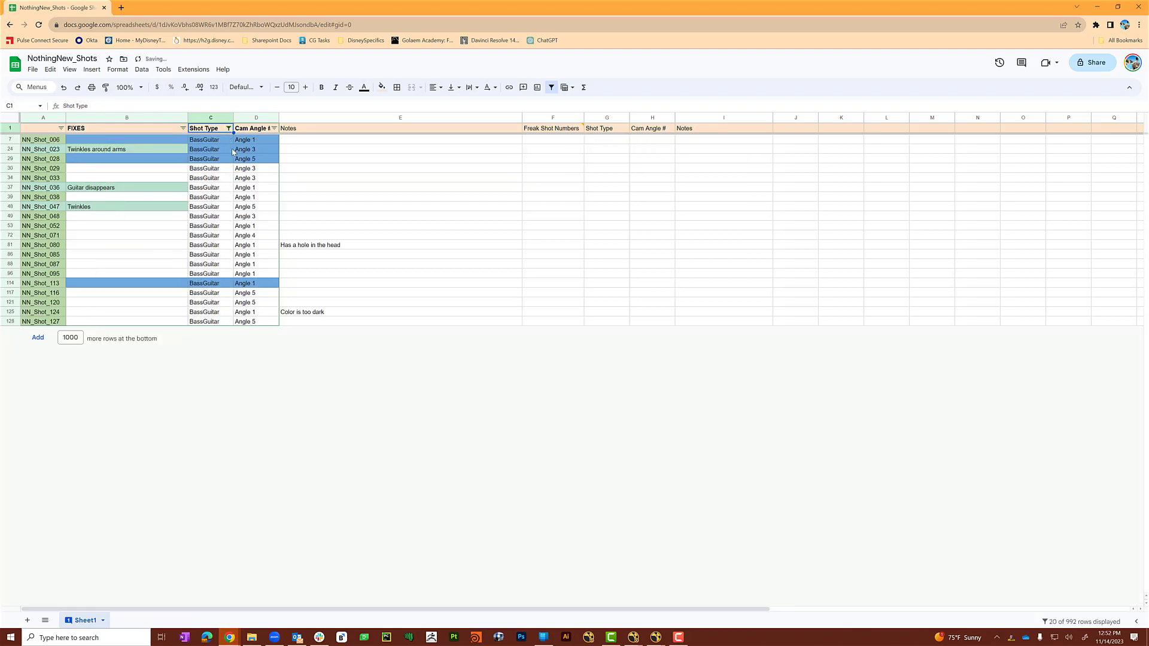
Switch to the NN_Shot_0009_v003.nk script in NukeX and copy its processing nodes, from below the source plate down to the FrameHold.
key(alt+Tab)
key(alt+Tab)
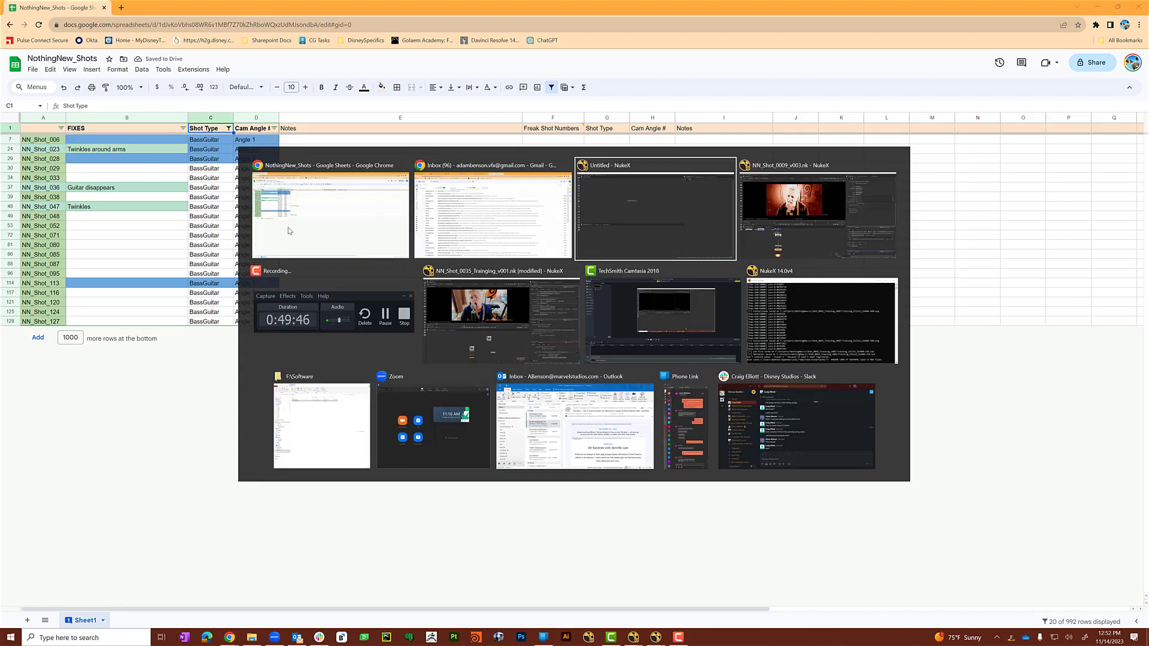
key(alt+Tab)
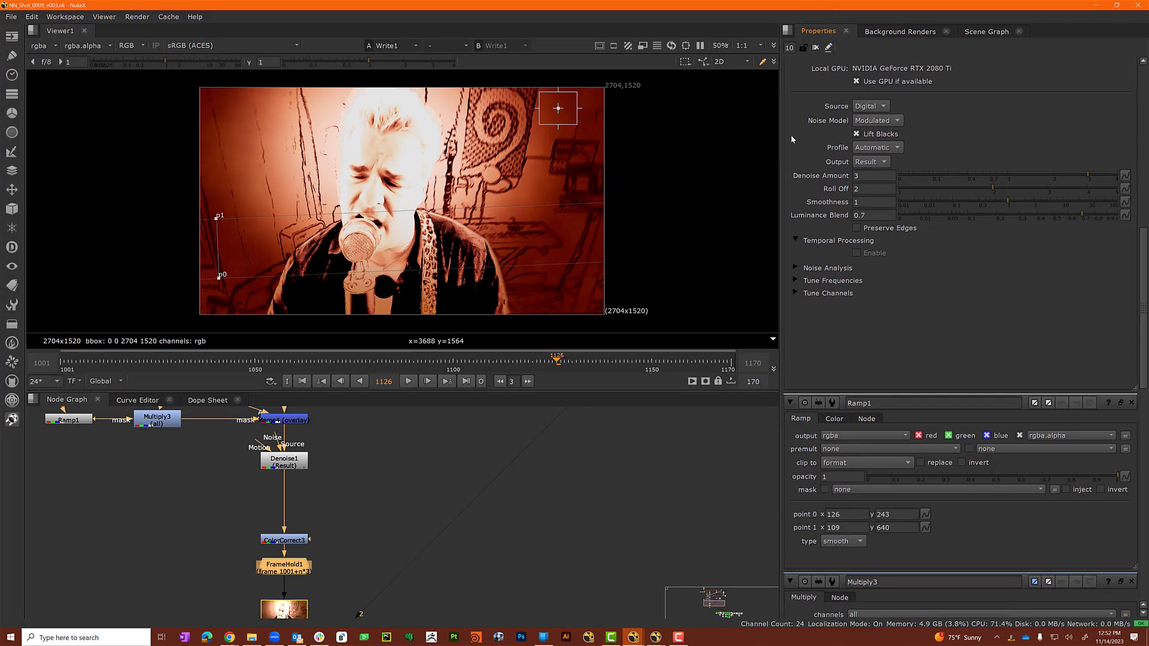
scroll(417, 501, down, 5)
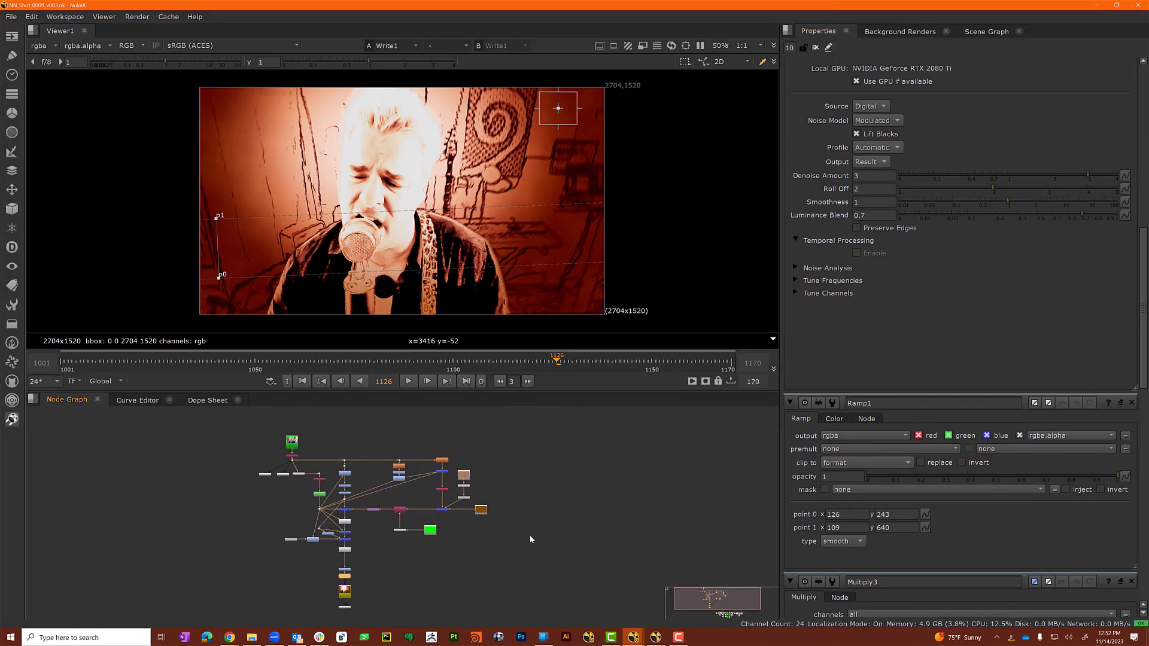
drag(224, 445, 564, 587)
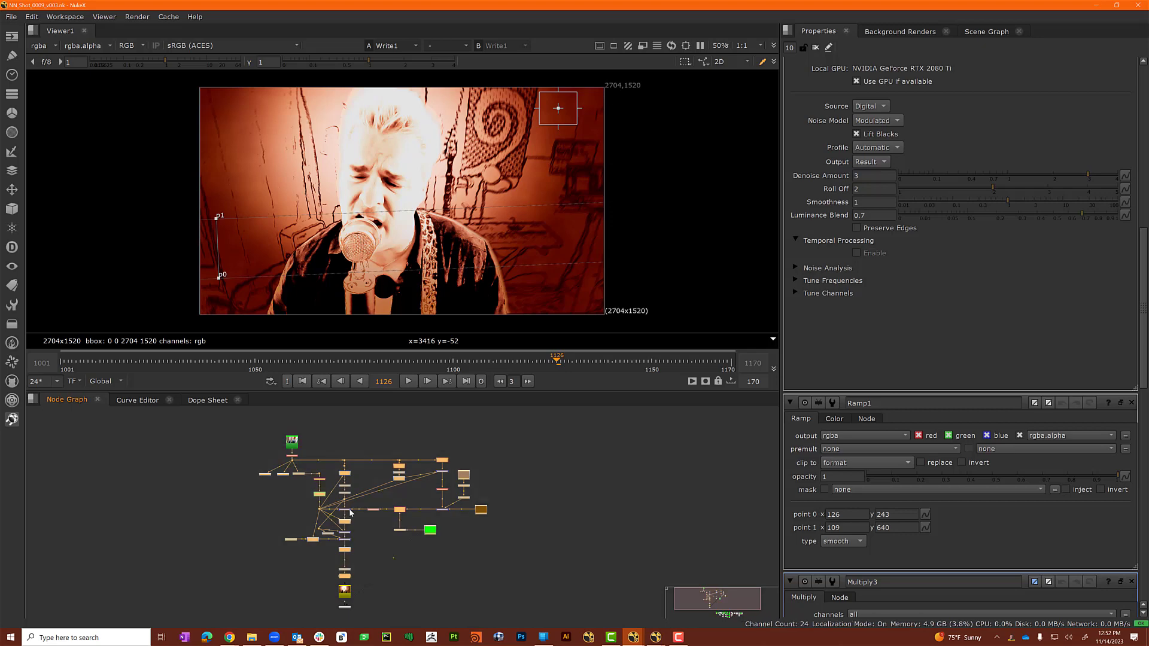
click(11, 17)
key(Escape)
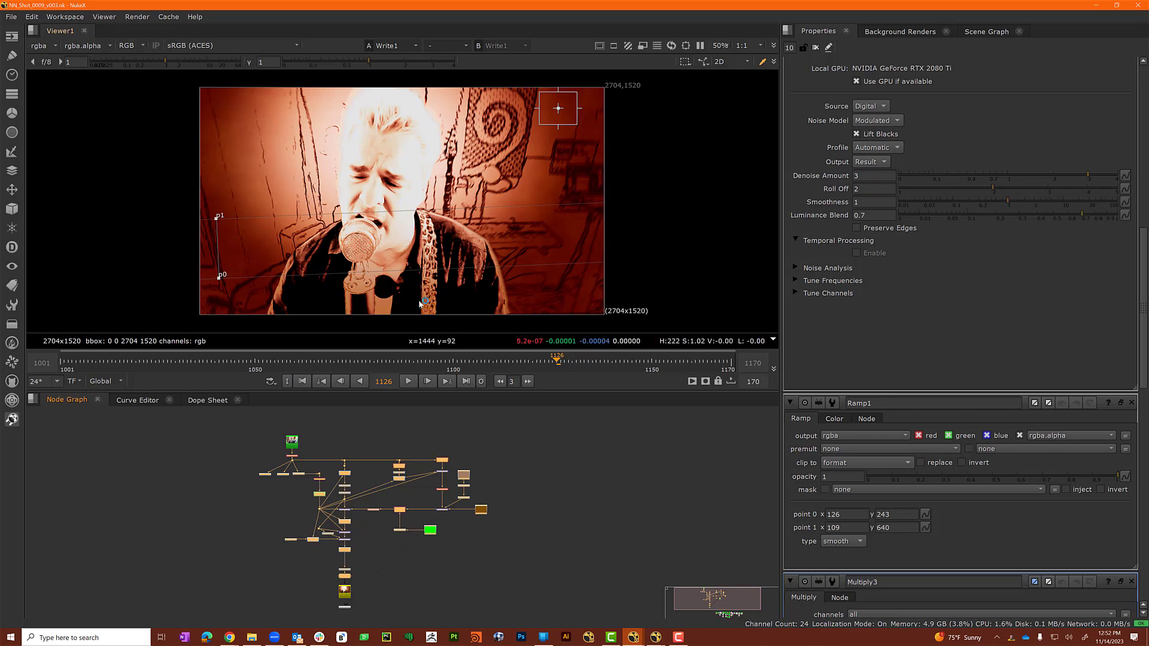
Switch to the untitled NukeX script and paste the copied network into its empty node graph.
key(alt+Tab)
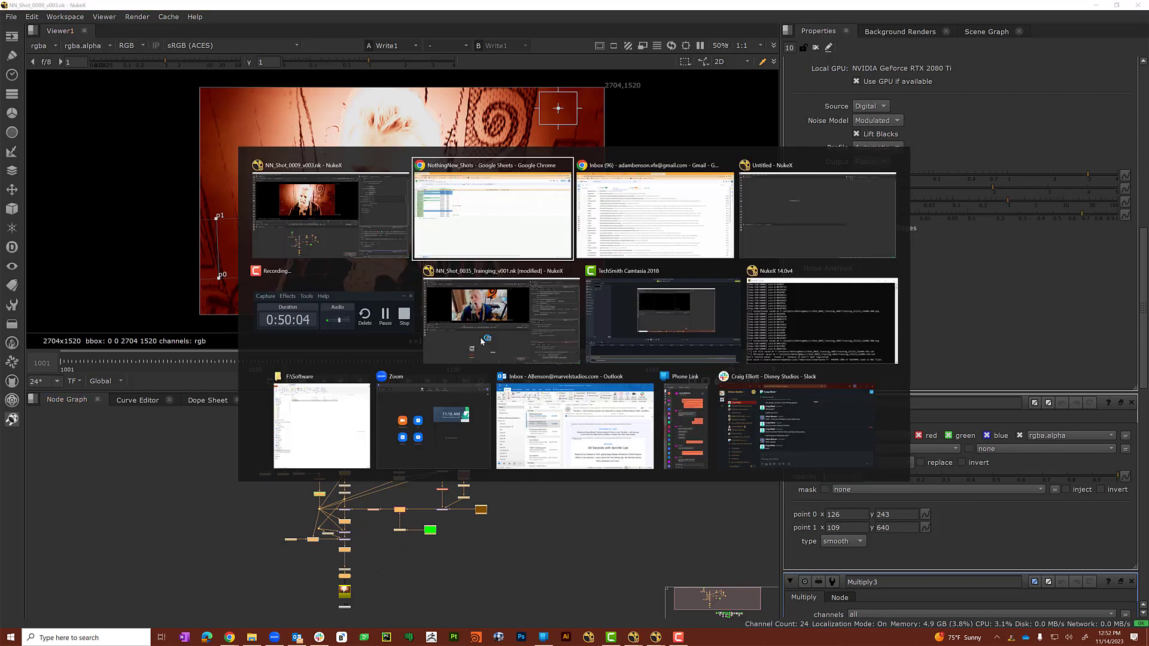
key(alt+shift+Tab)
key(alt+Tab)
key(alt+Tab)
key(alt+Tab)
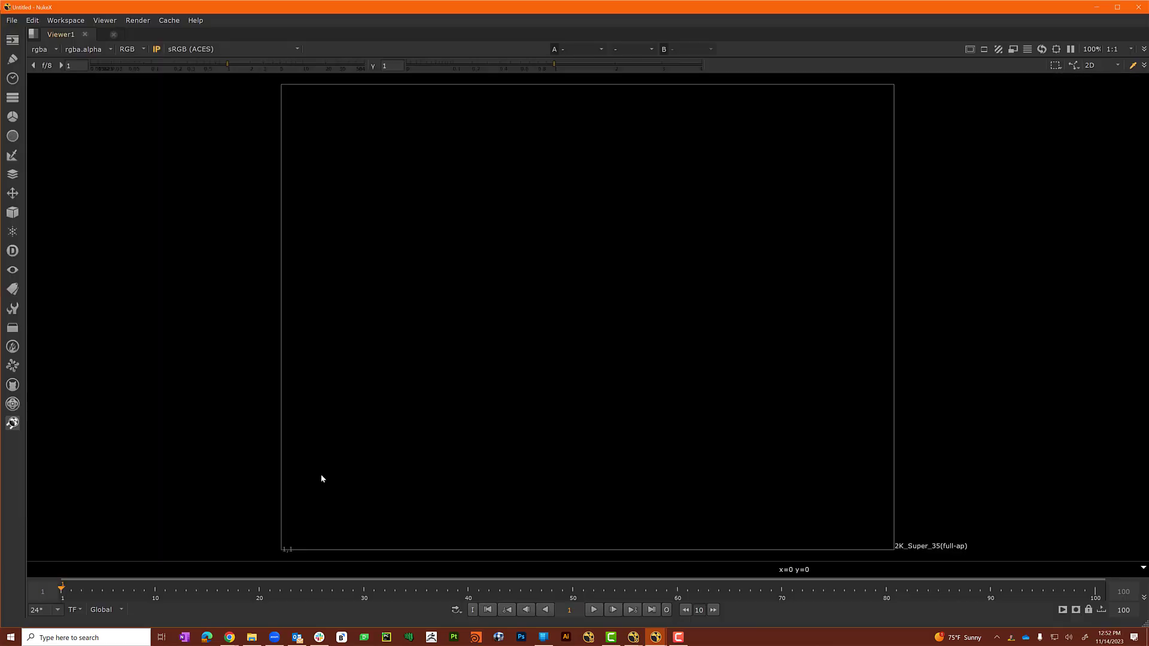
click(1138, 7)
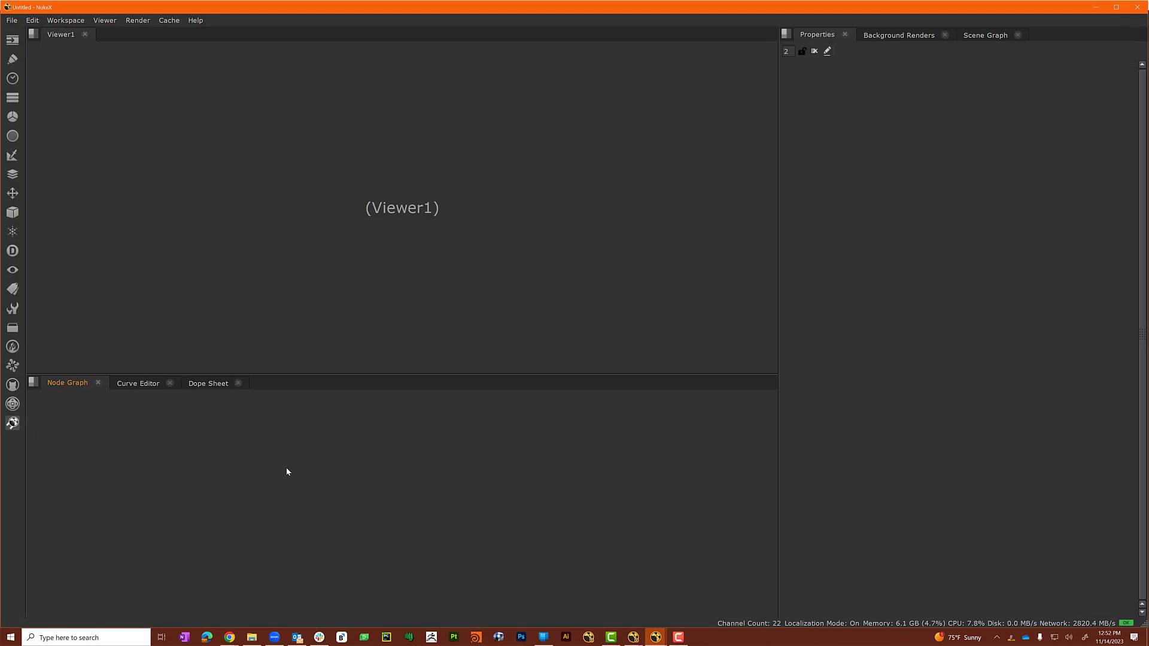
key(ctrl+v)
click(328, 425)
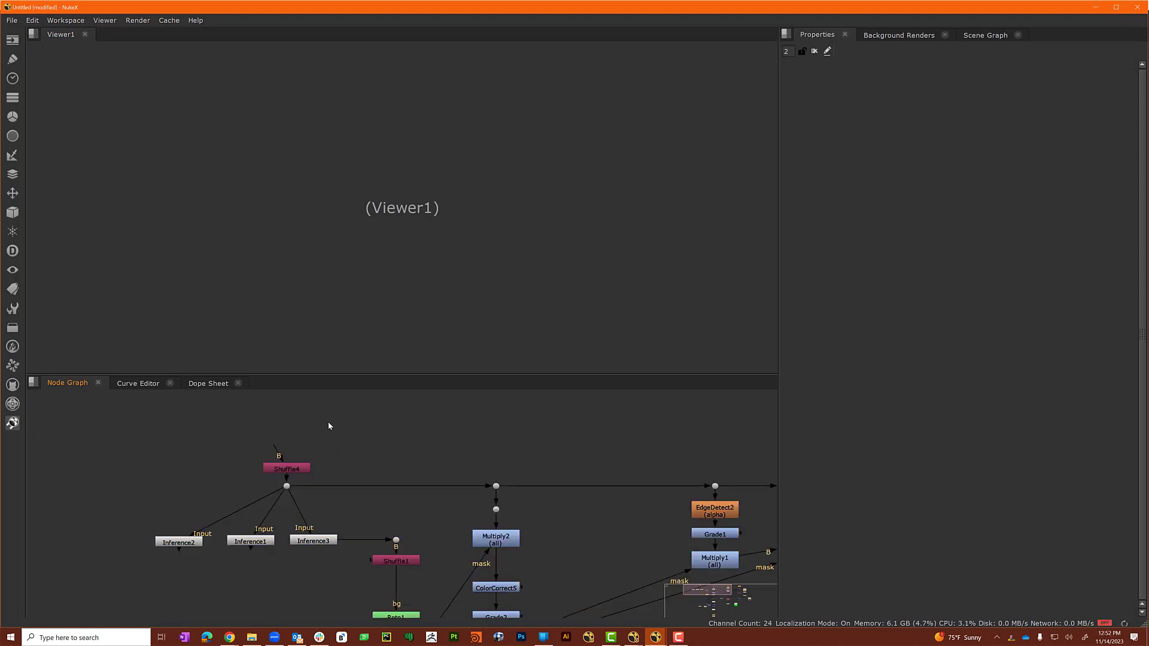
Read in the NN_Shot_0050_v001 EXR sequence, frames 1001-1133, from the Plates folder above the pasted nodes.
key(r)
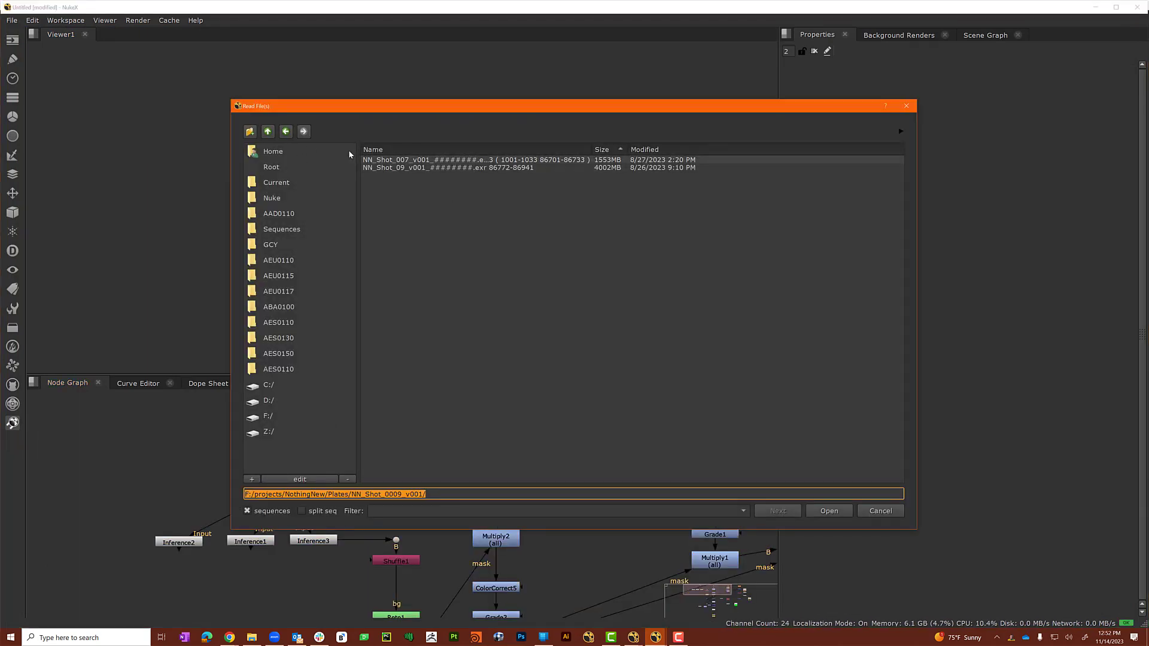
click(389, 169)
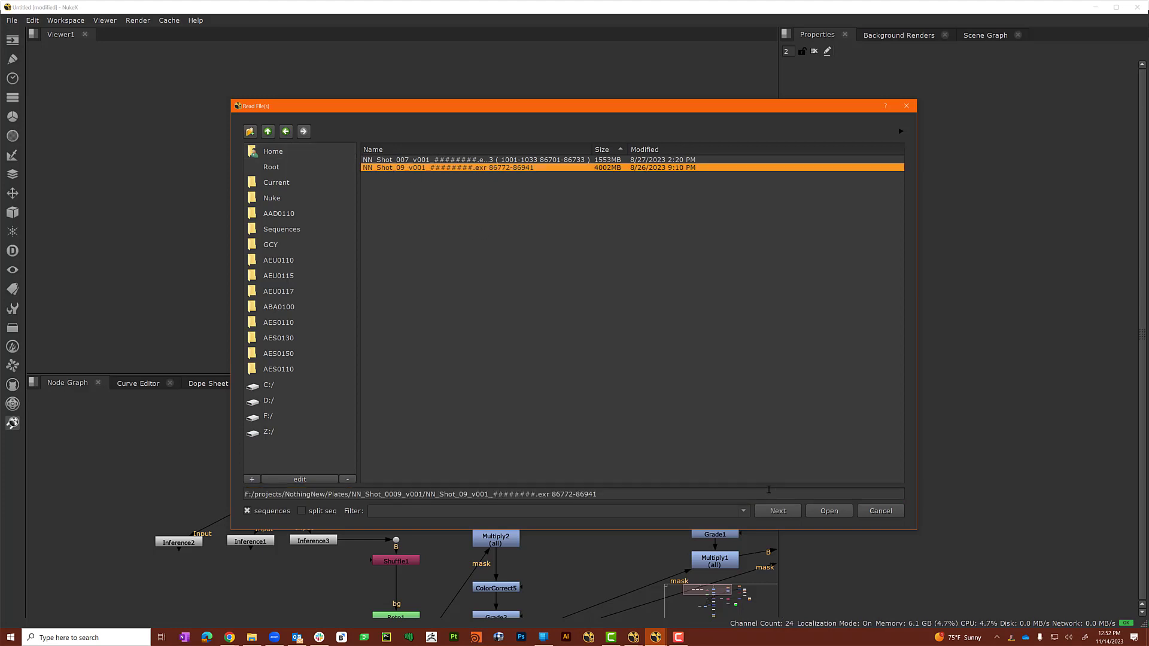
click(268, 131)
scroll(438, 396, down, 6)
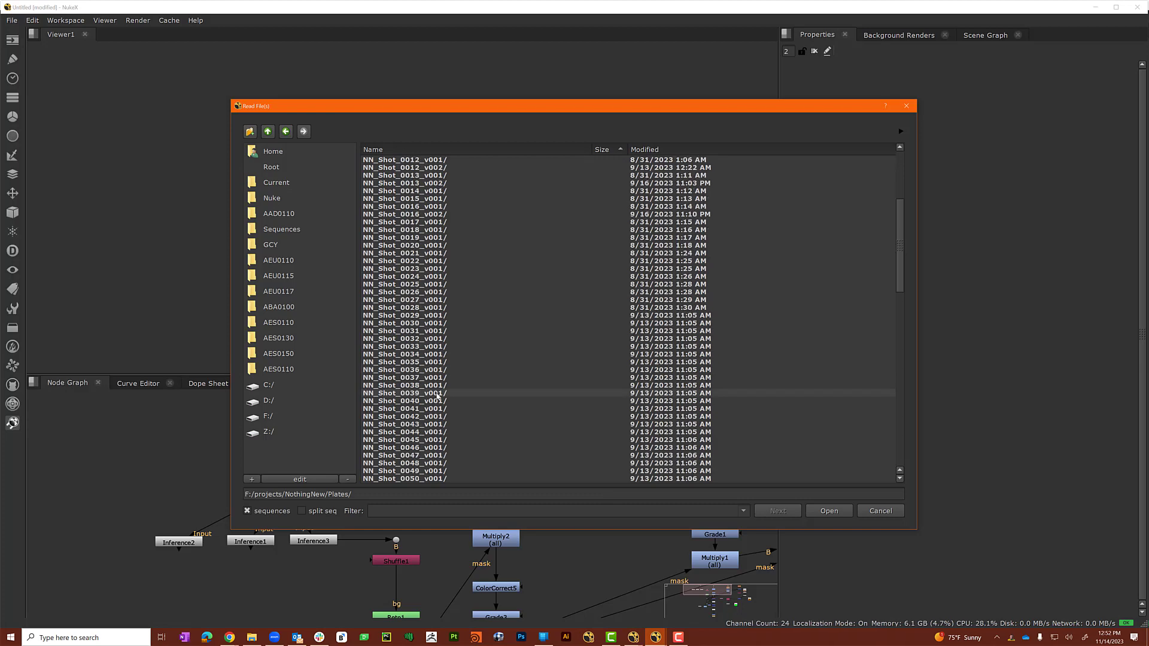
scroll(431, 383, down, 3)
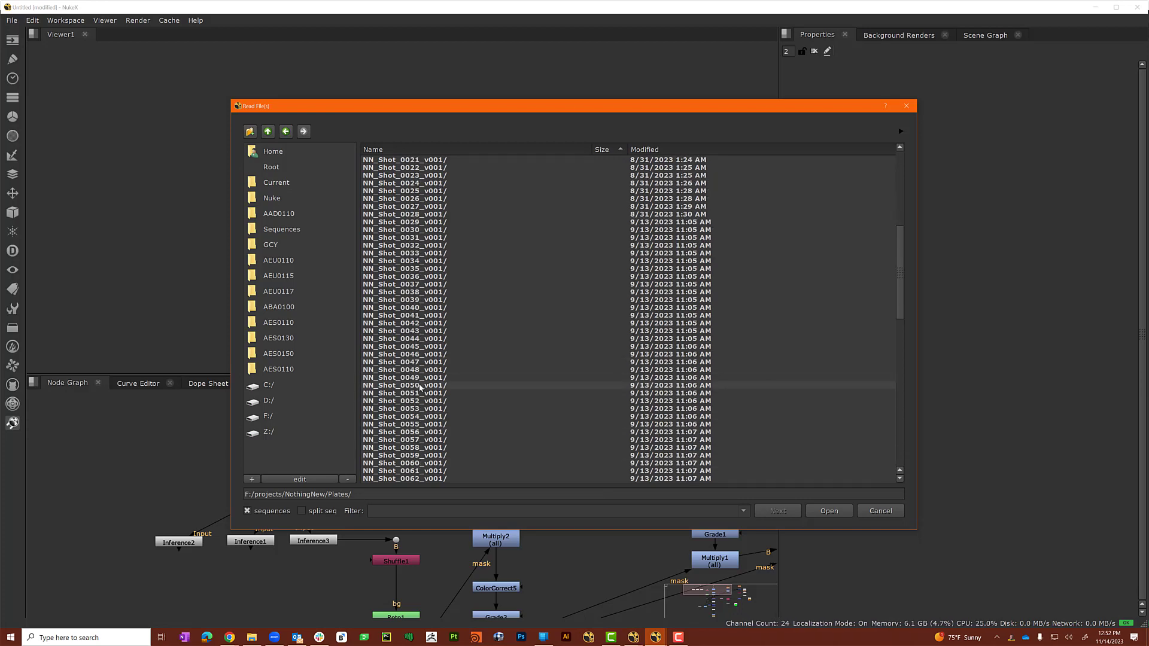
double_click(426, 377)
click(402, 160)
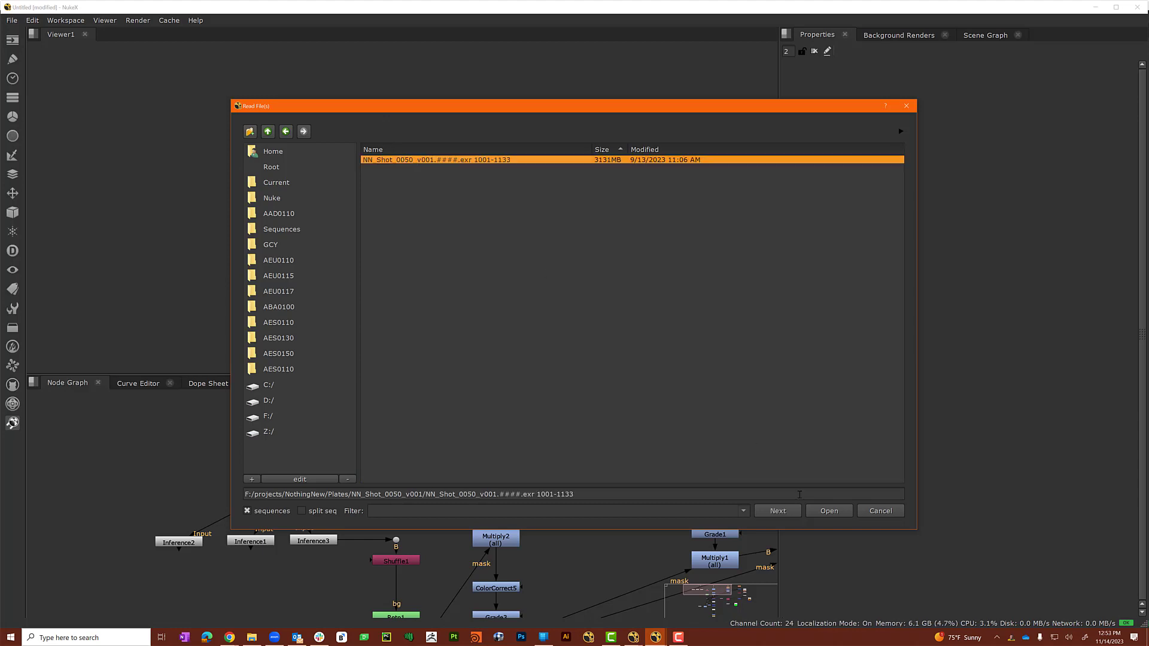
click(819, 515)
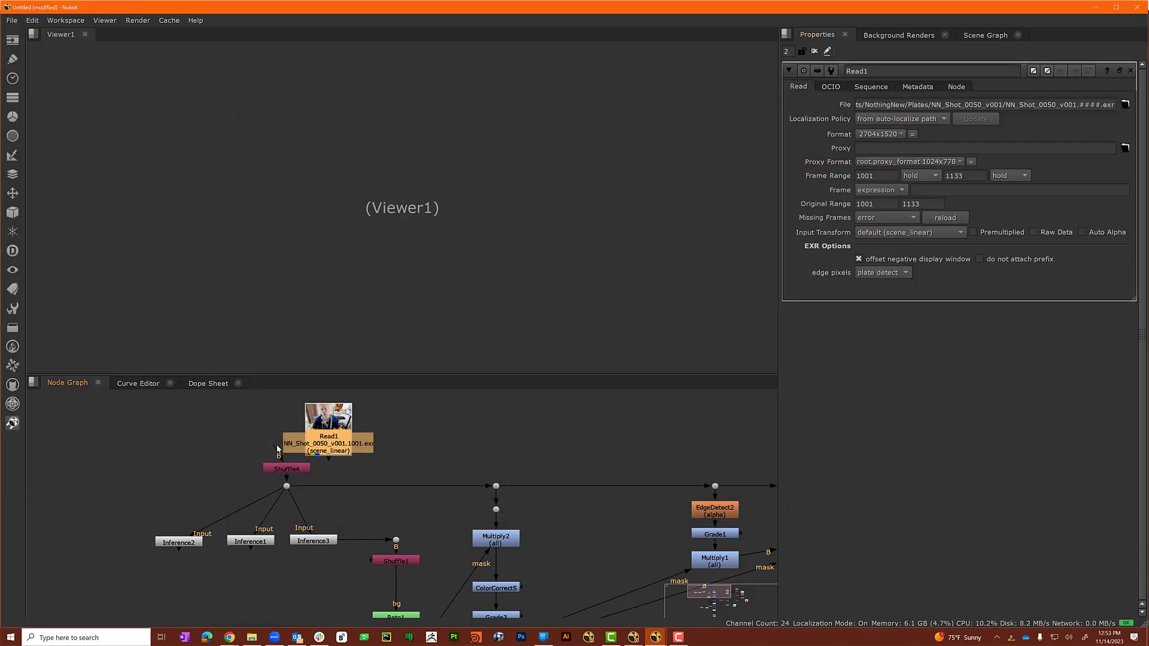
Feed the new plate into the topmost Shuffle node and view the output of the network's final FrameHold node.
key(f)
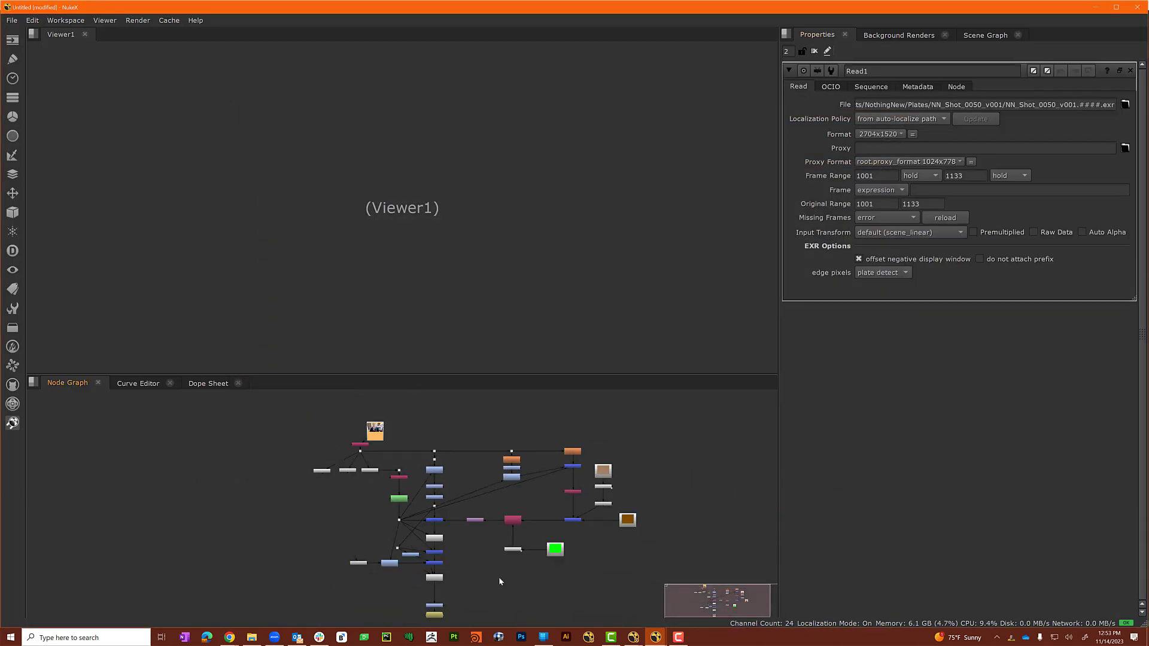
middle_drag(514, 577, 488, 482)
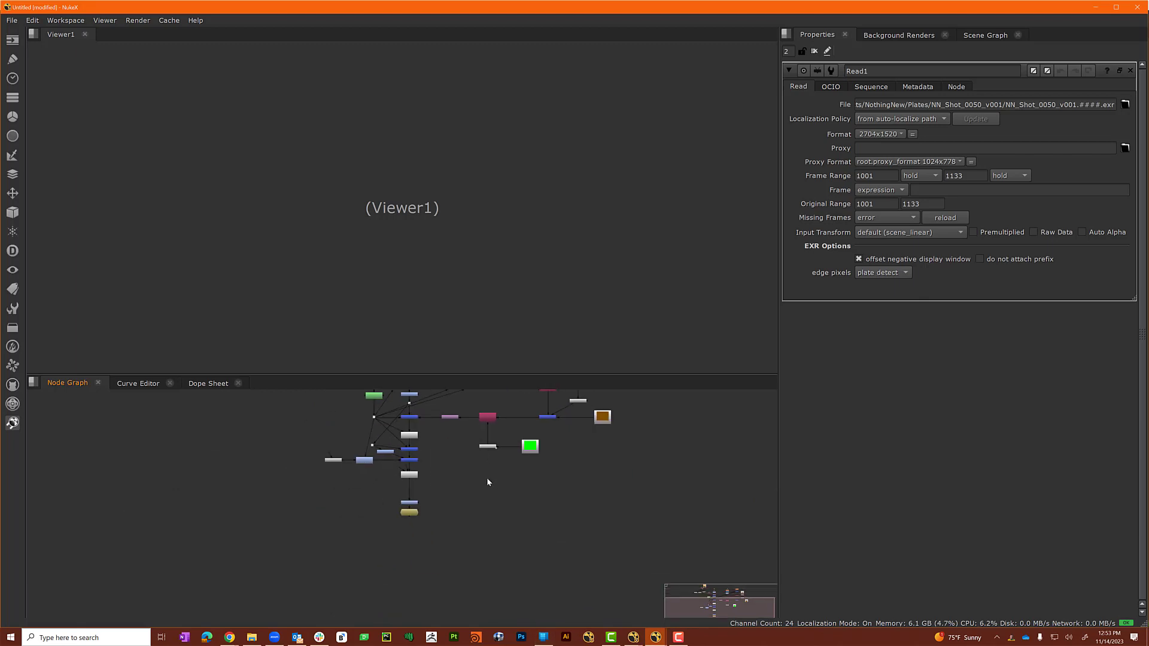
click(412, 512)
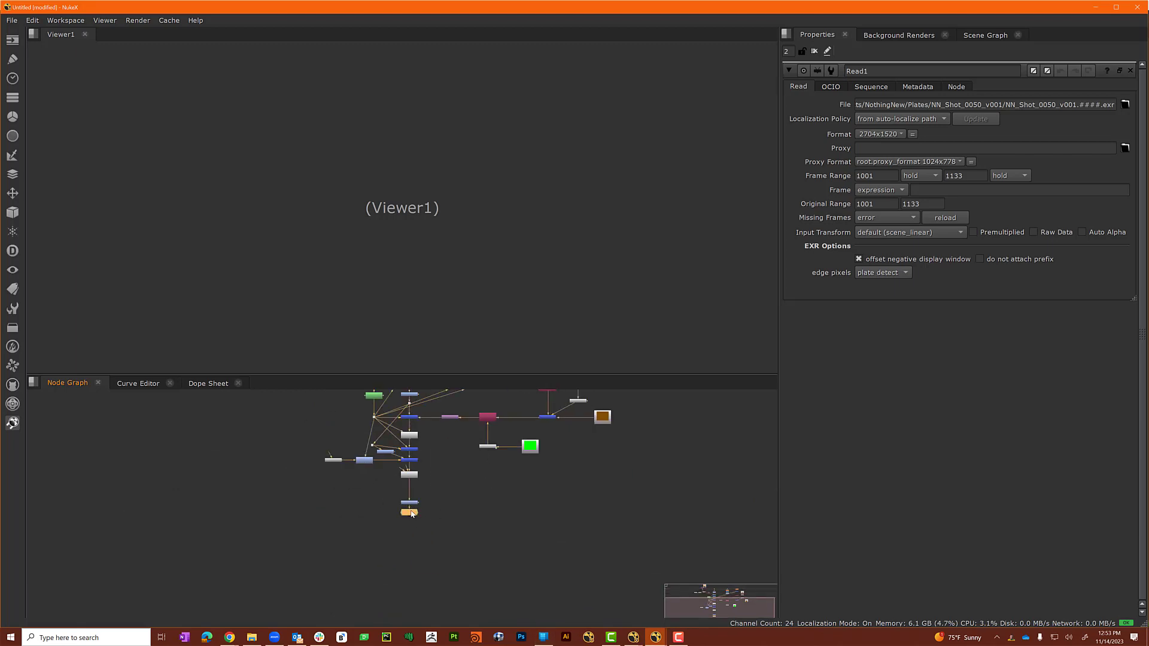
key(1)
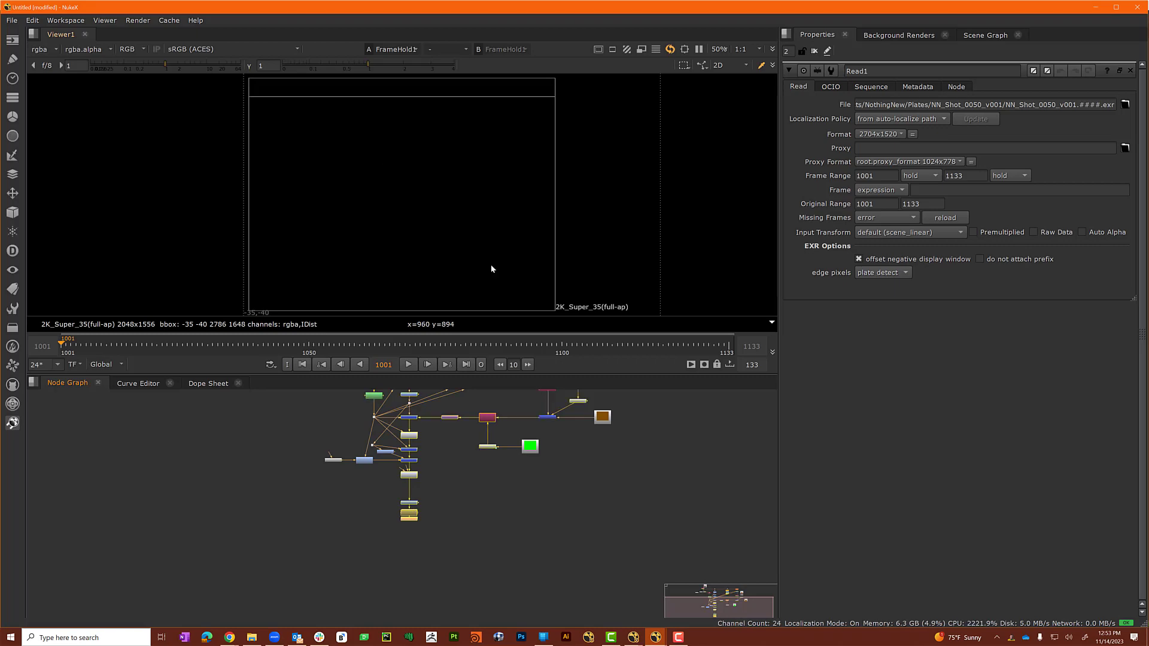
Set the project's full size format to 2704x1520.
key(s)
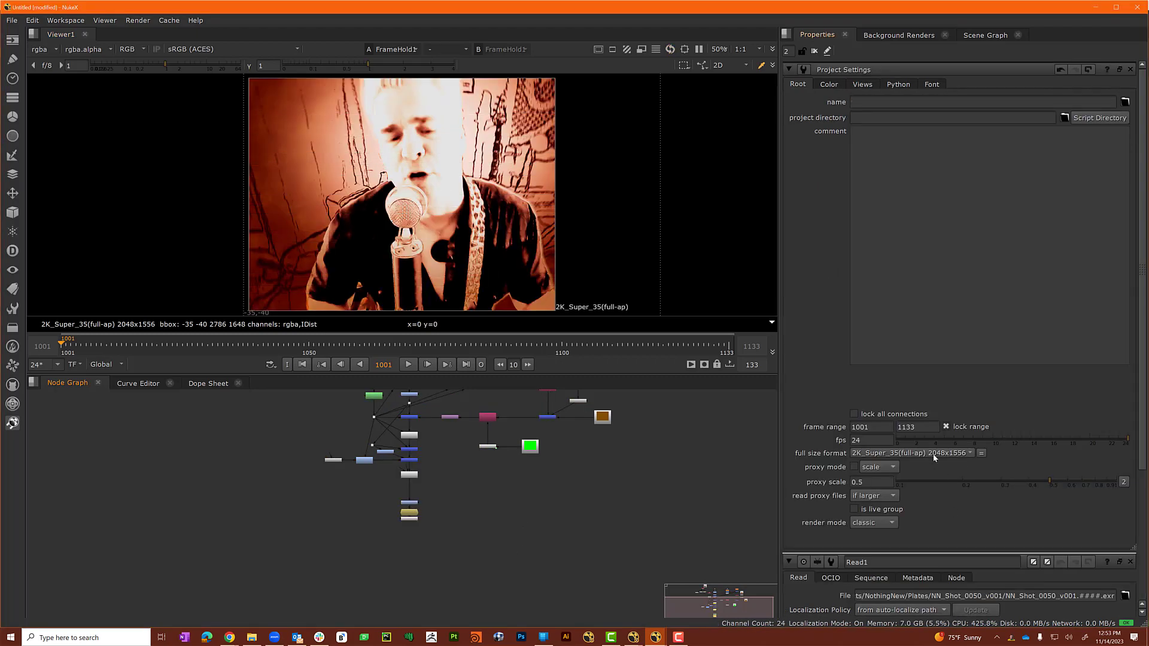
click(938, 454)
click(927, 405)
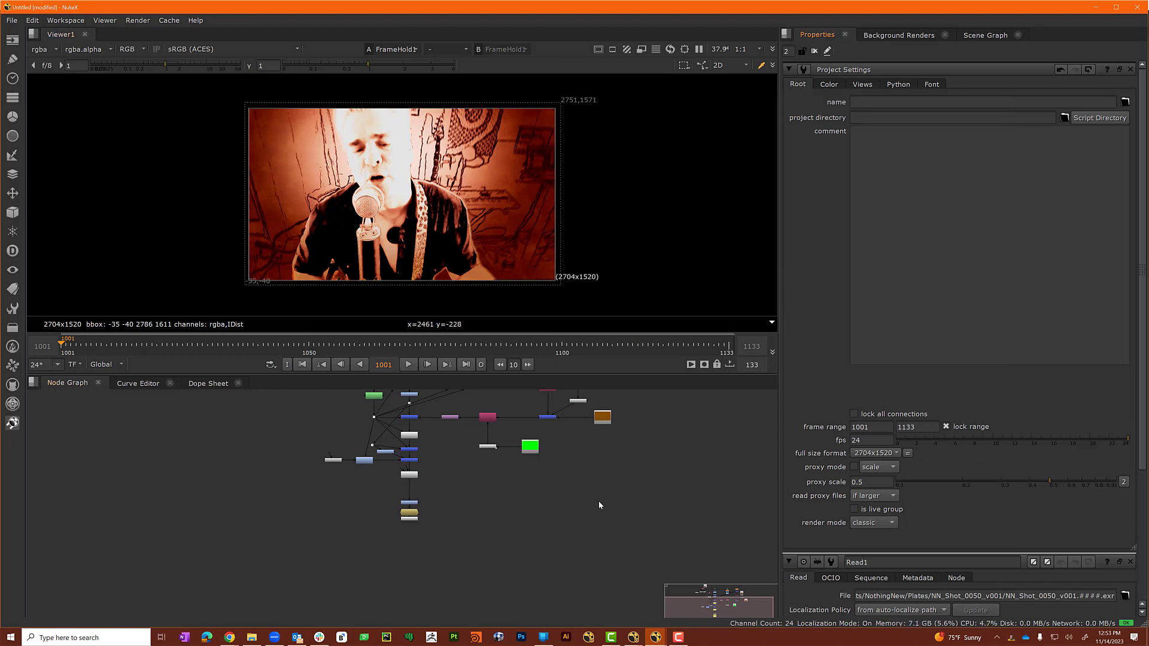
Open the properties of the green Roto1 node and examine the singer image in the viewer.
middle_drag(598, 501, 526, 569)
middle_drag(568, 483, 614, 537)
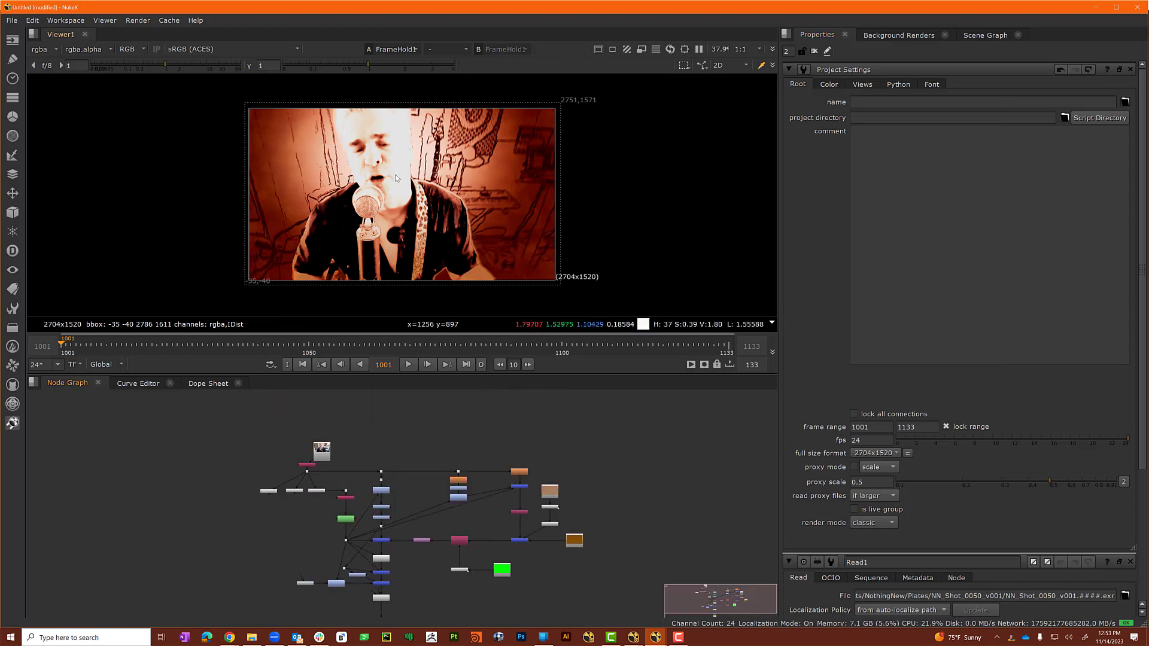
double_click(343, 520)
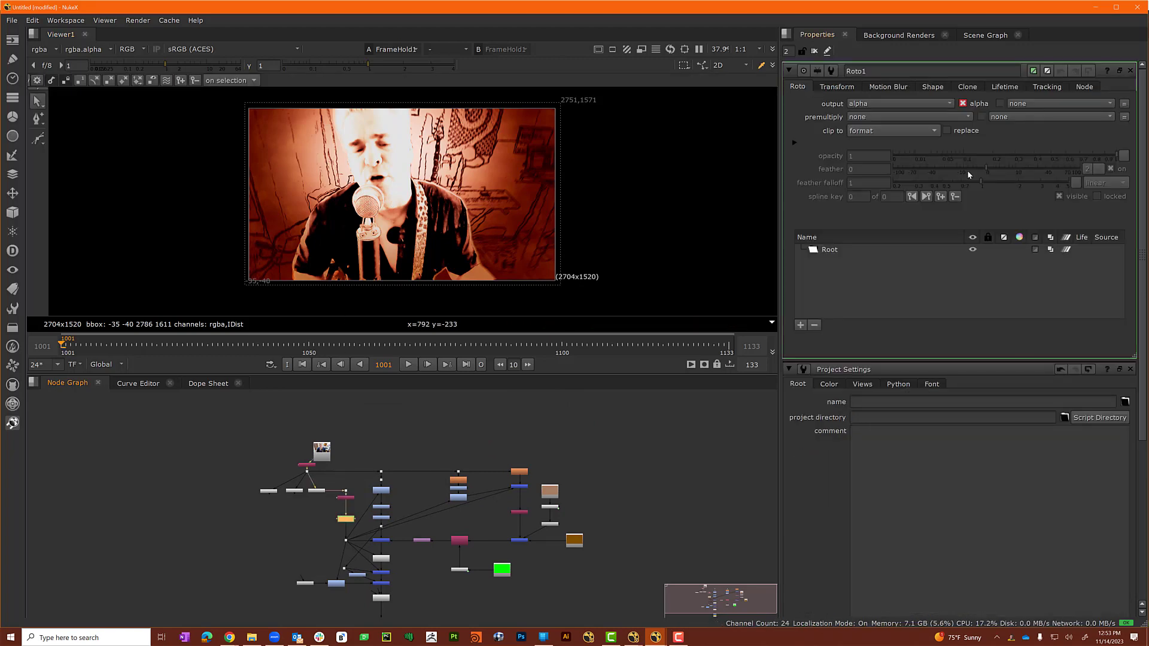
scroll(371, 157, up, 1)
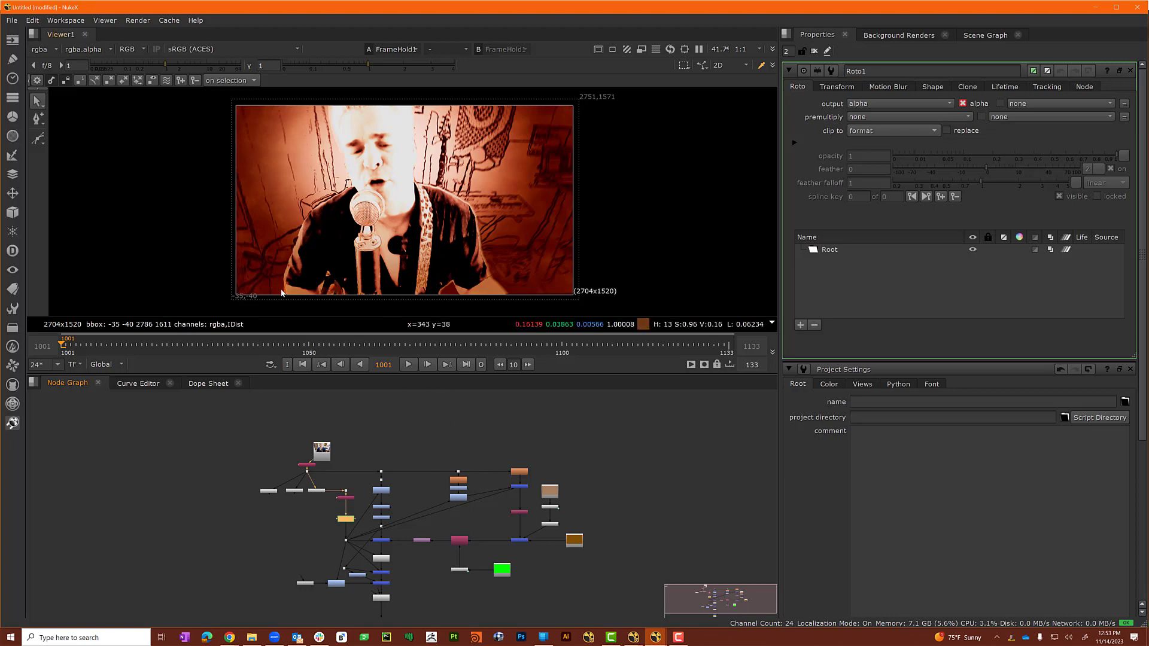
Switch back to the NothingNew_Shots sheet in Chrome and select the NN_Shot_038 cell.
key(alt+Tab)
key(Tab)
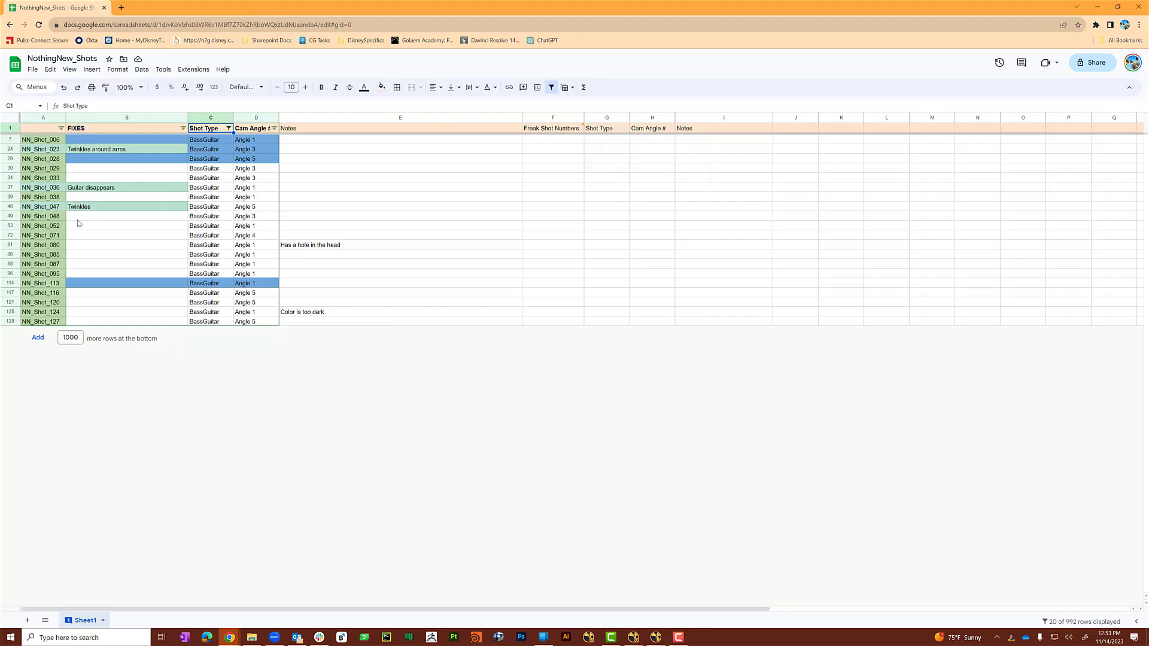
click(36, 197)
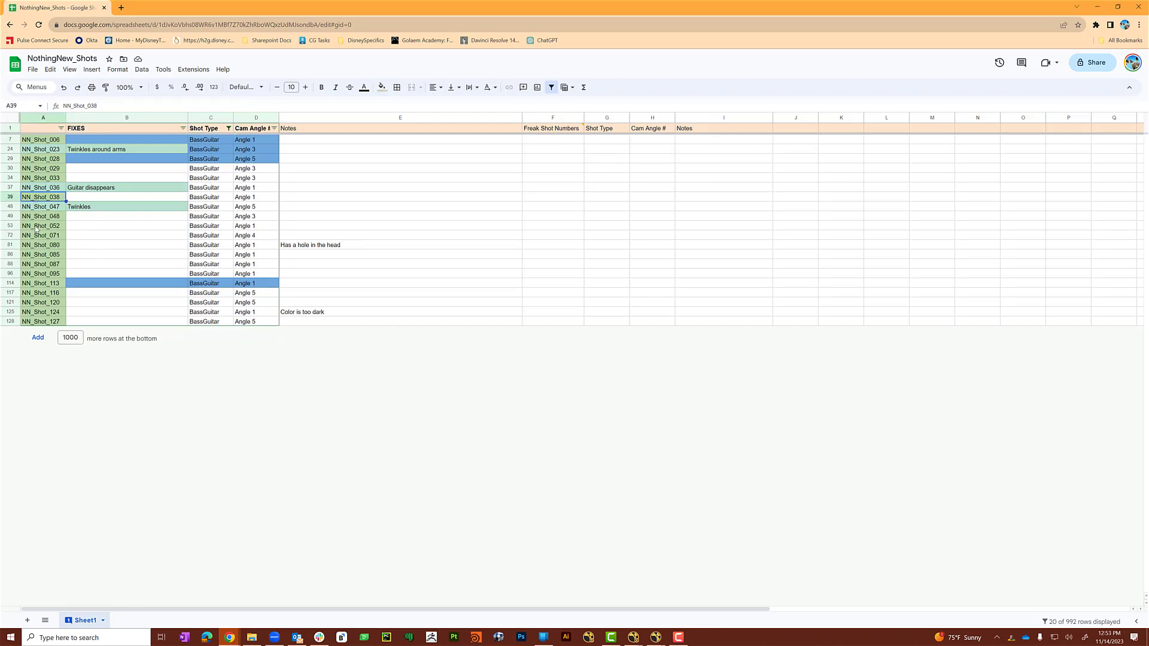
Try highlighting the entire NN_Shot_052 row with a yellow fill.
click(10, 225)
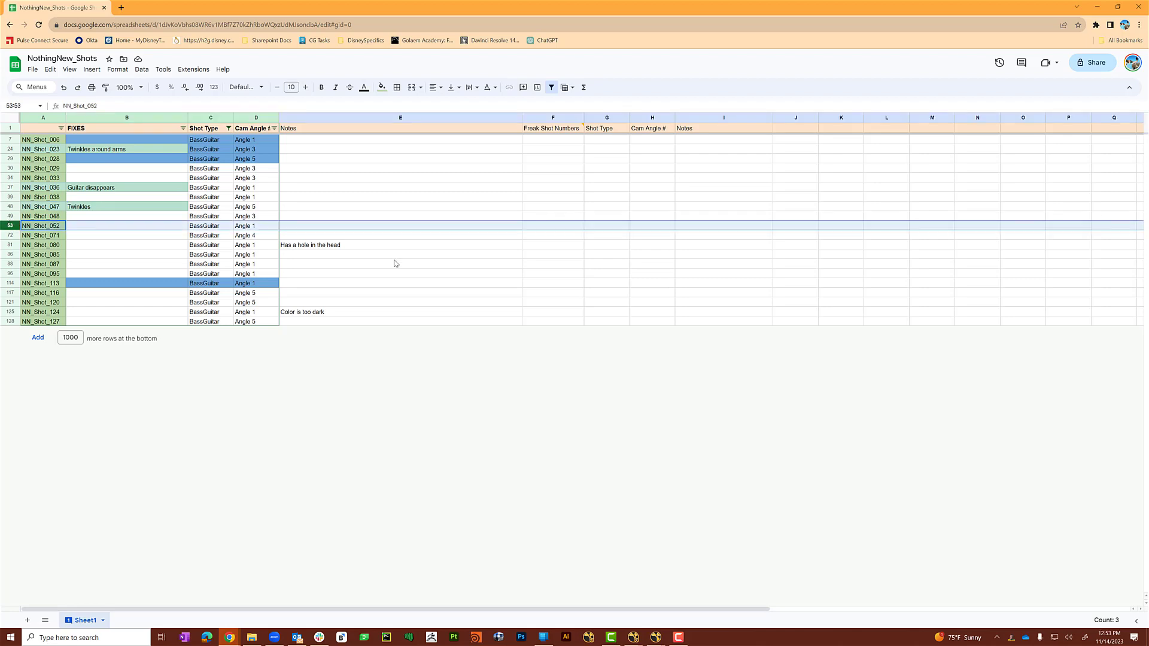
click(382, 87)
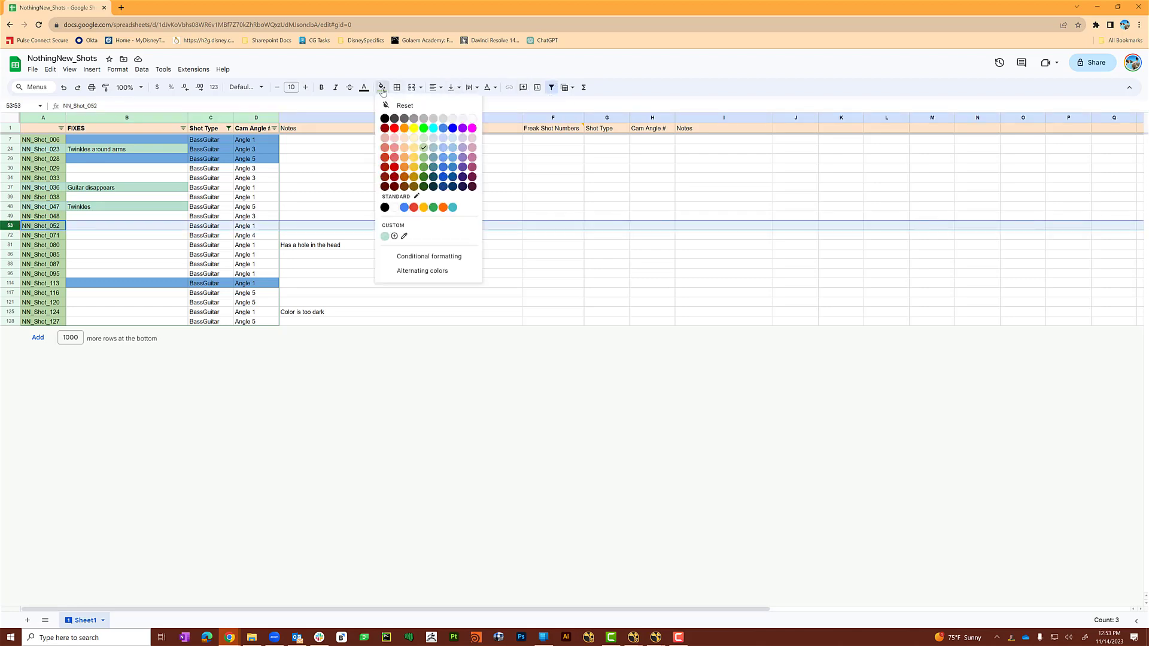
click(414, 157)
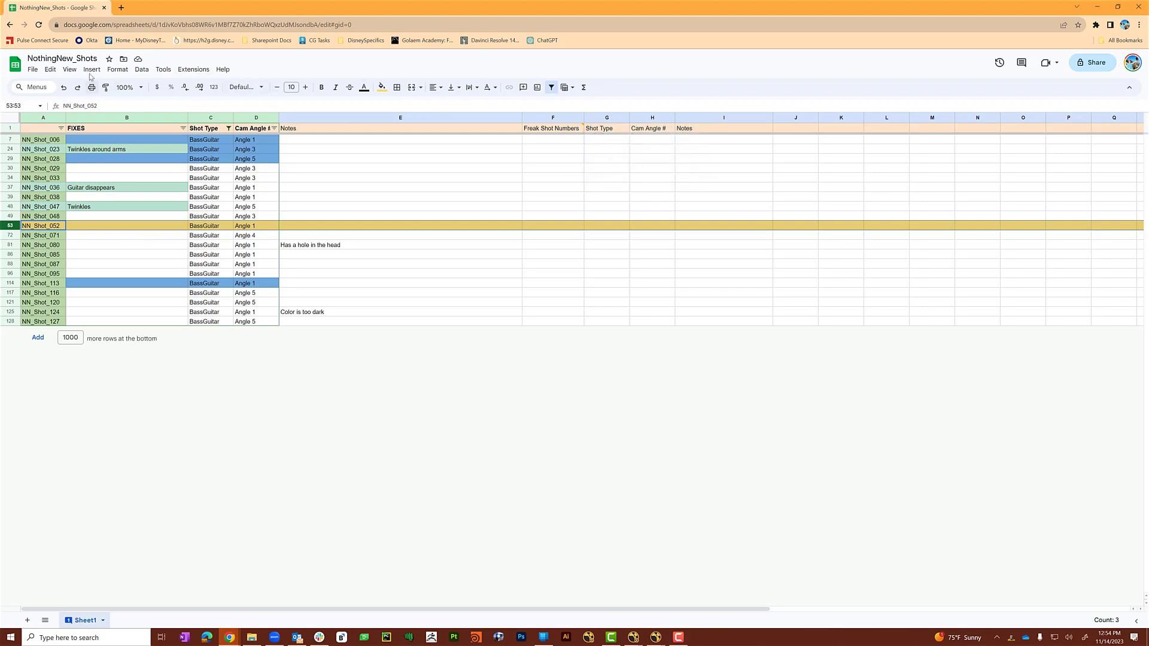
click(63, 88)
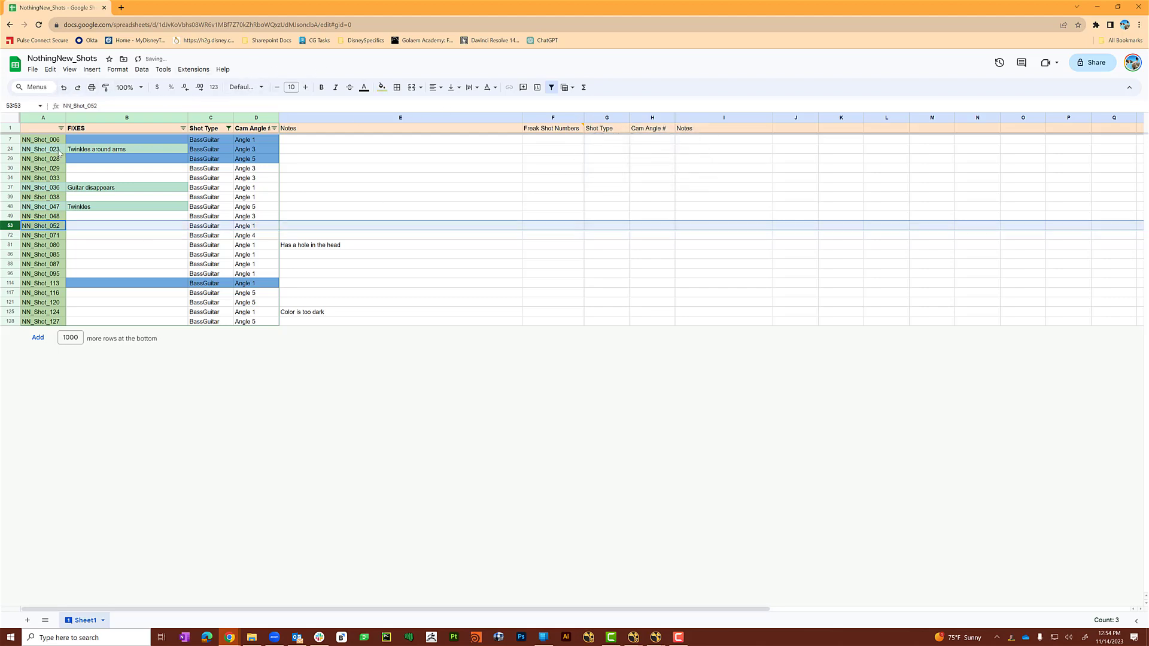
Filter the Cam Angle # column so that only the Angle 1 shots are shown.
click(9, 138)
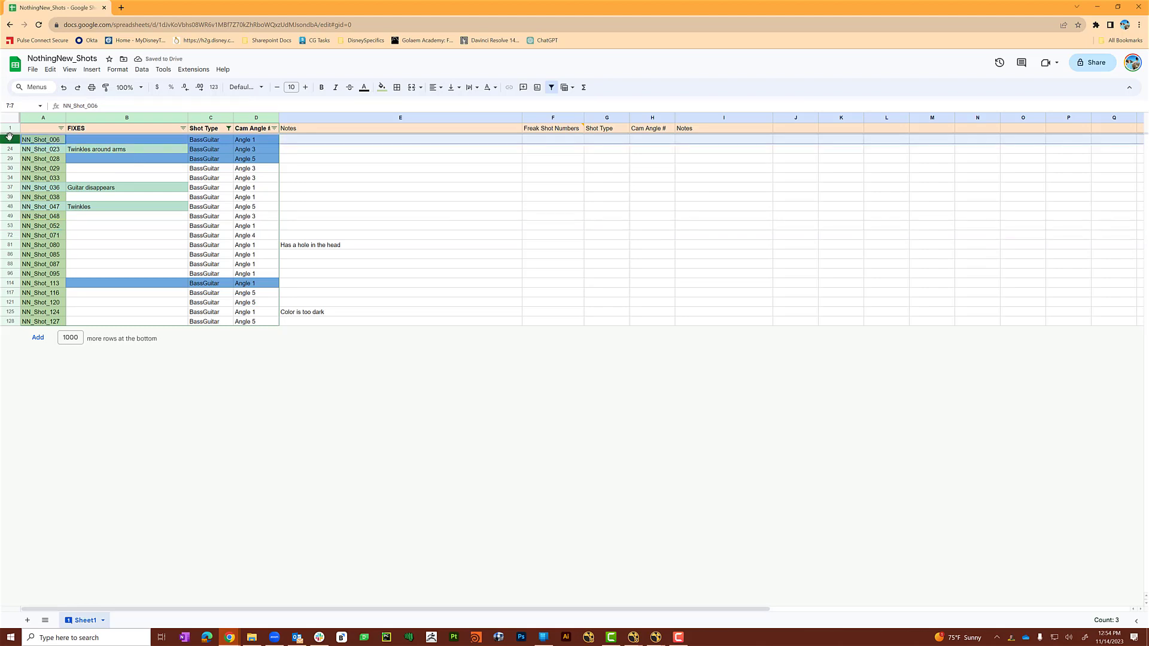
click(10, 169)
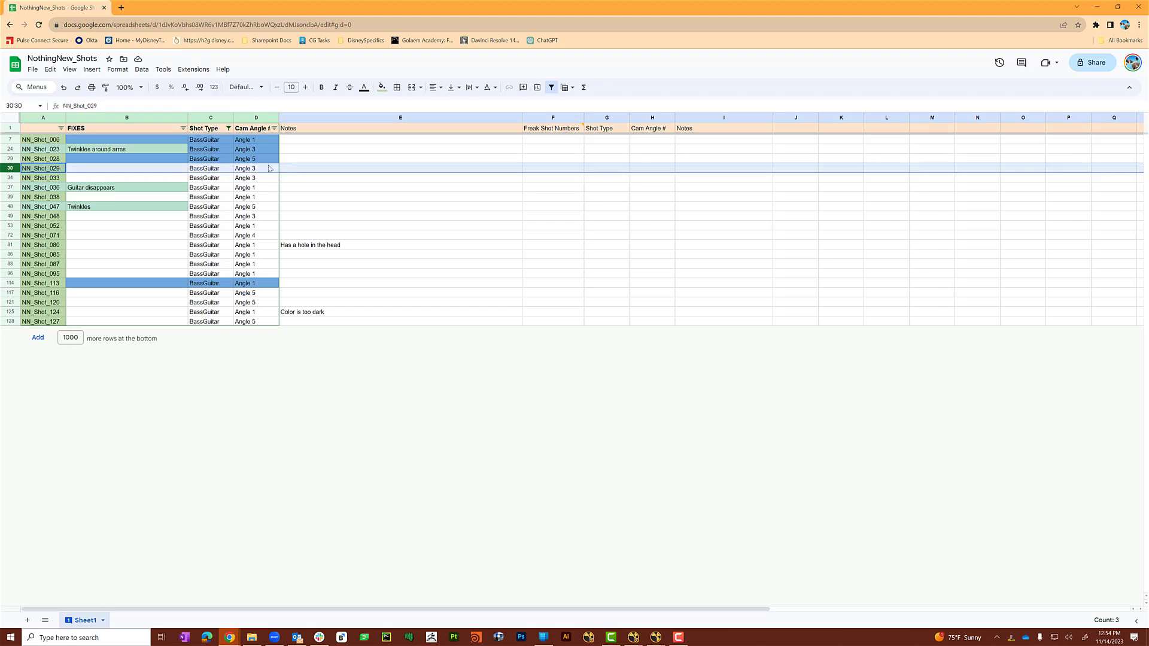
click(274, 128)
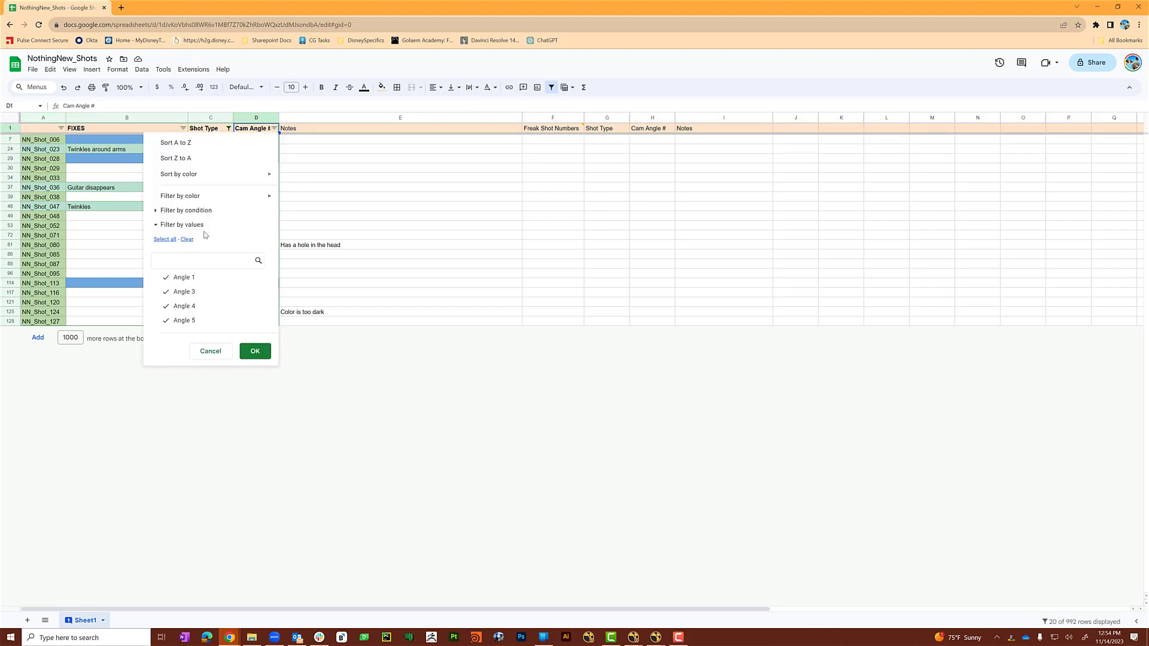
click(187, 239)
click(181, 278)
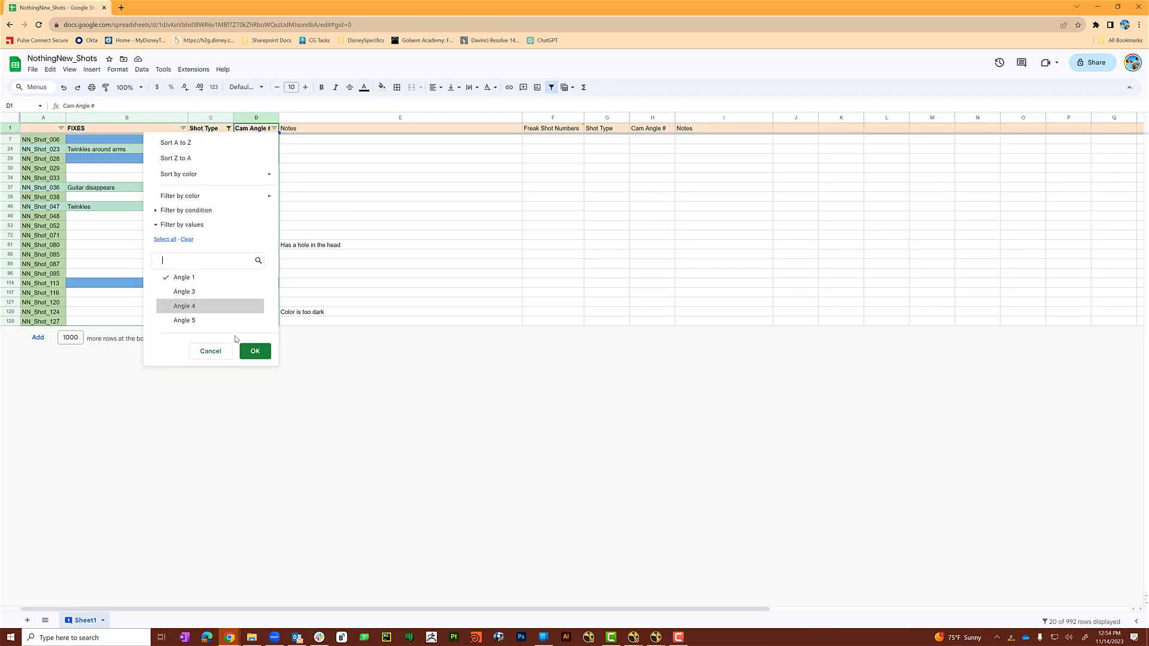
click(255, 351)
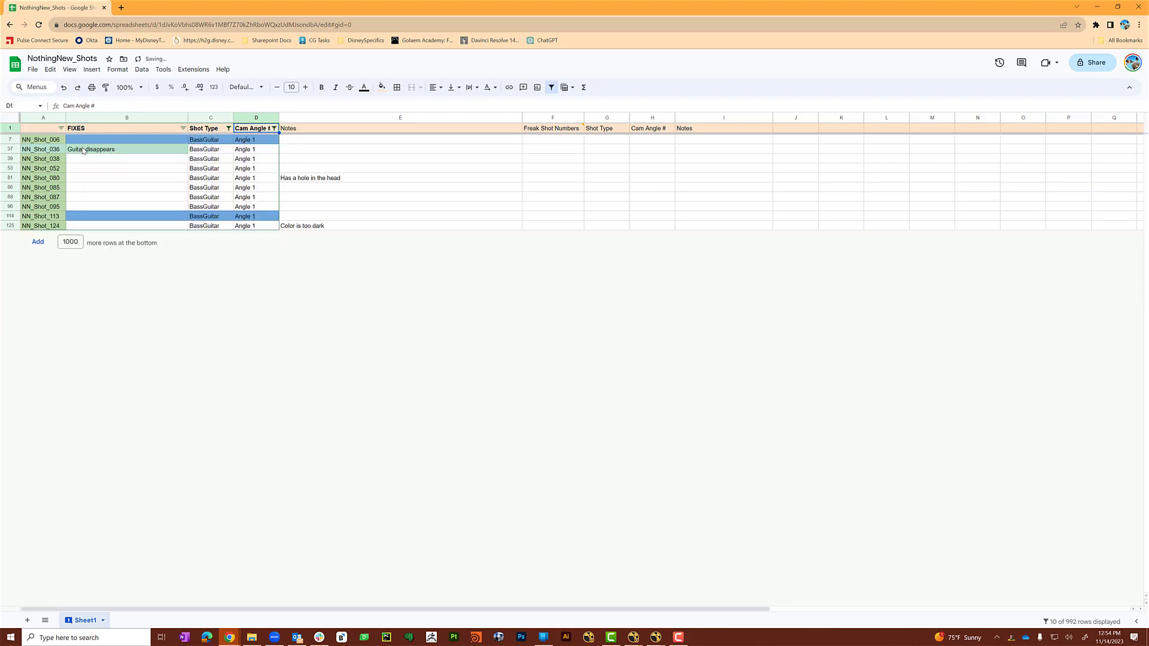